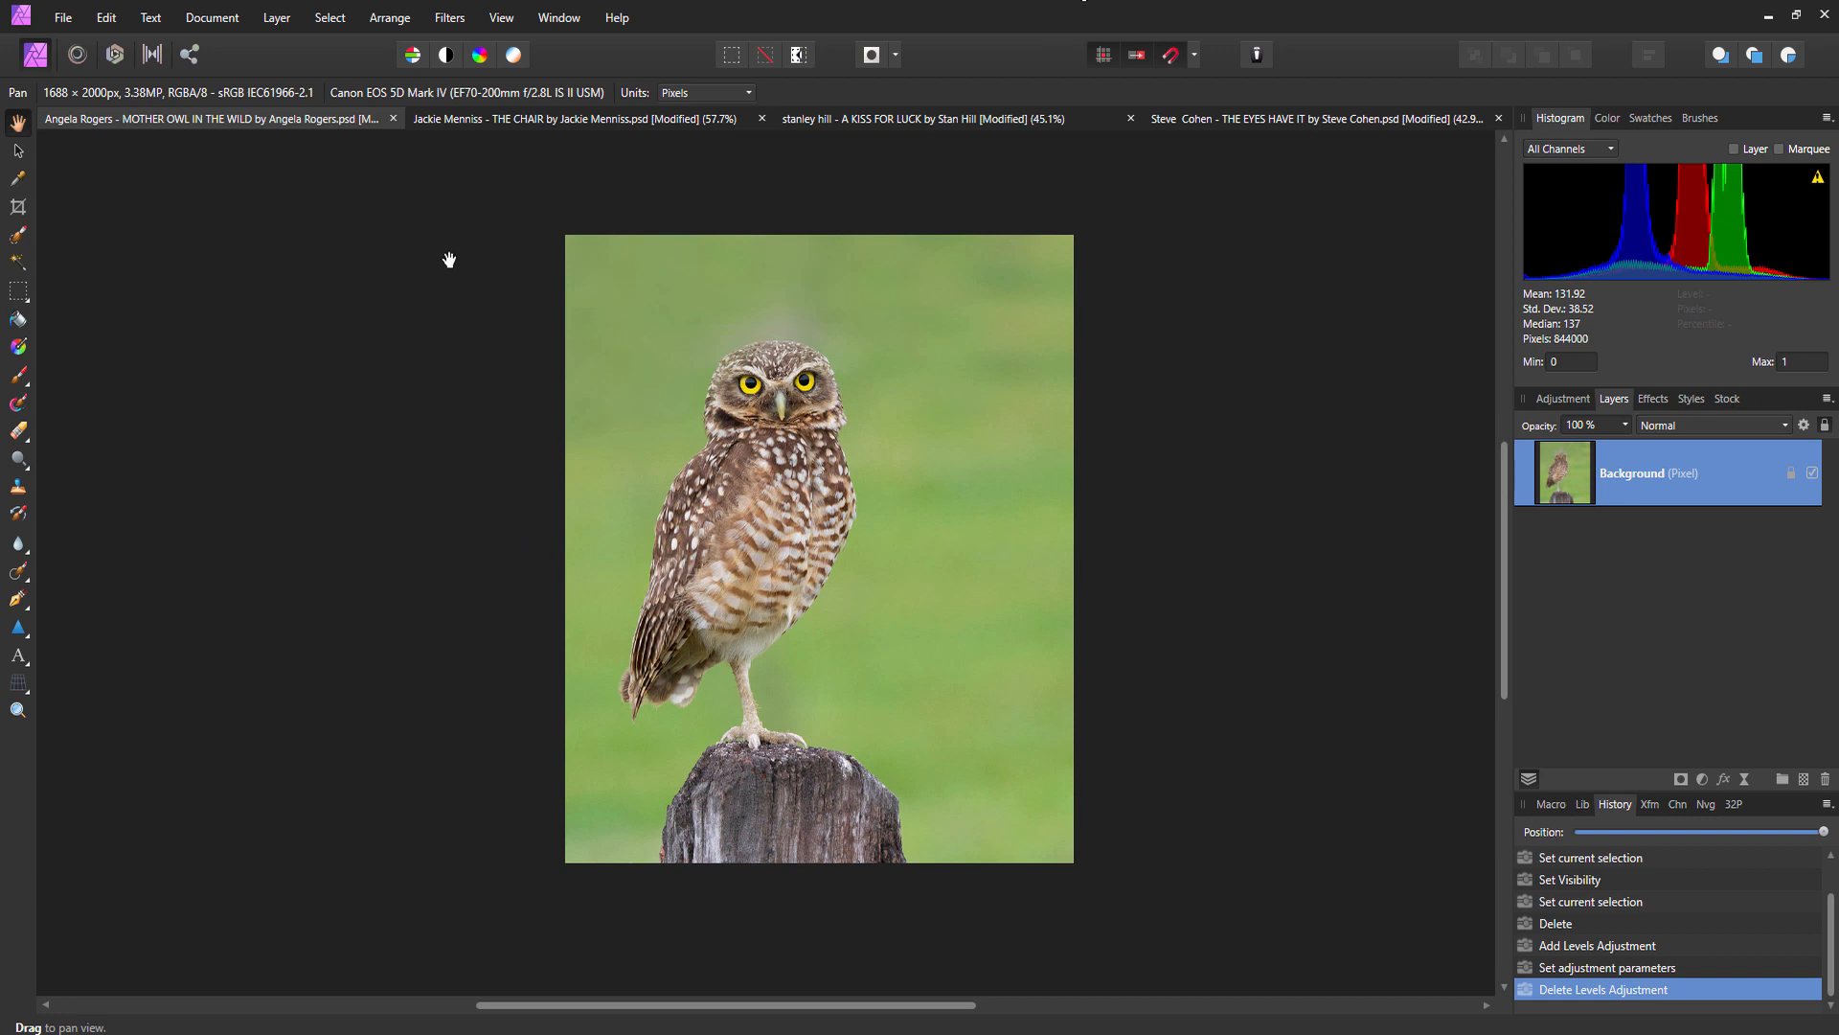
Look through the open chair, zebra and gorilla photos, then return to the owl photo and examine its subject and background.
{"action": "left_click", "coordinate": [548, 119]}
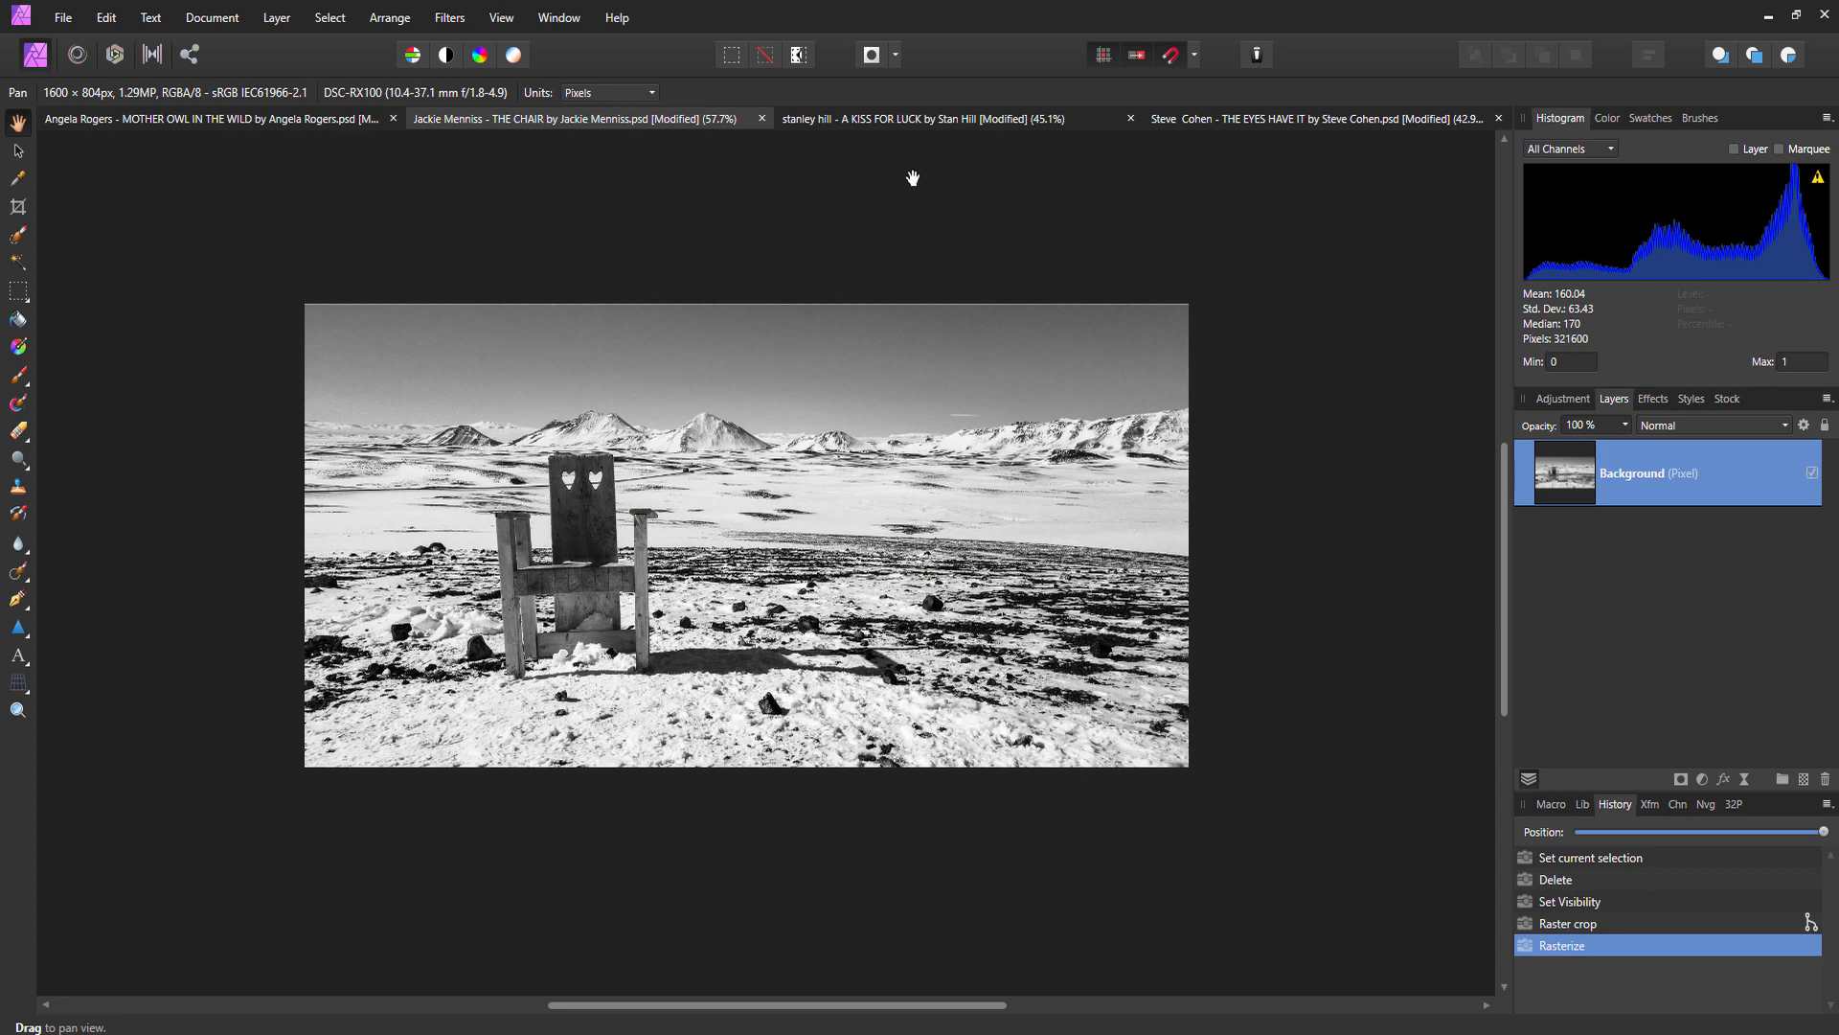
{"action": "left_click", "coordinate": [903, 126]}
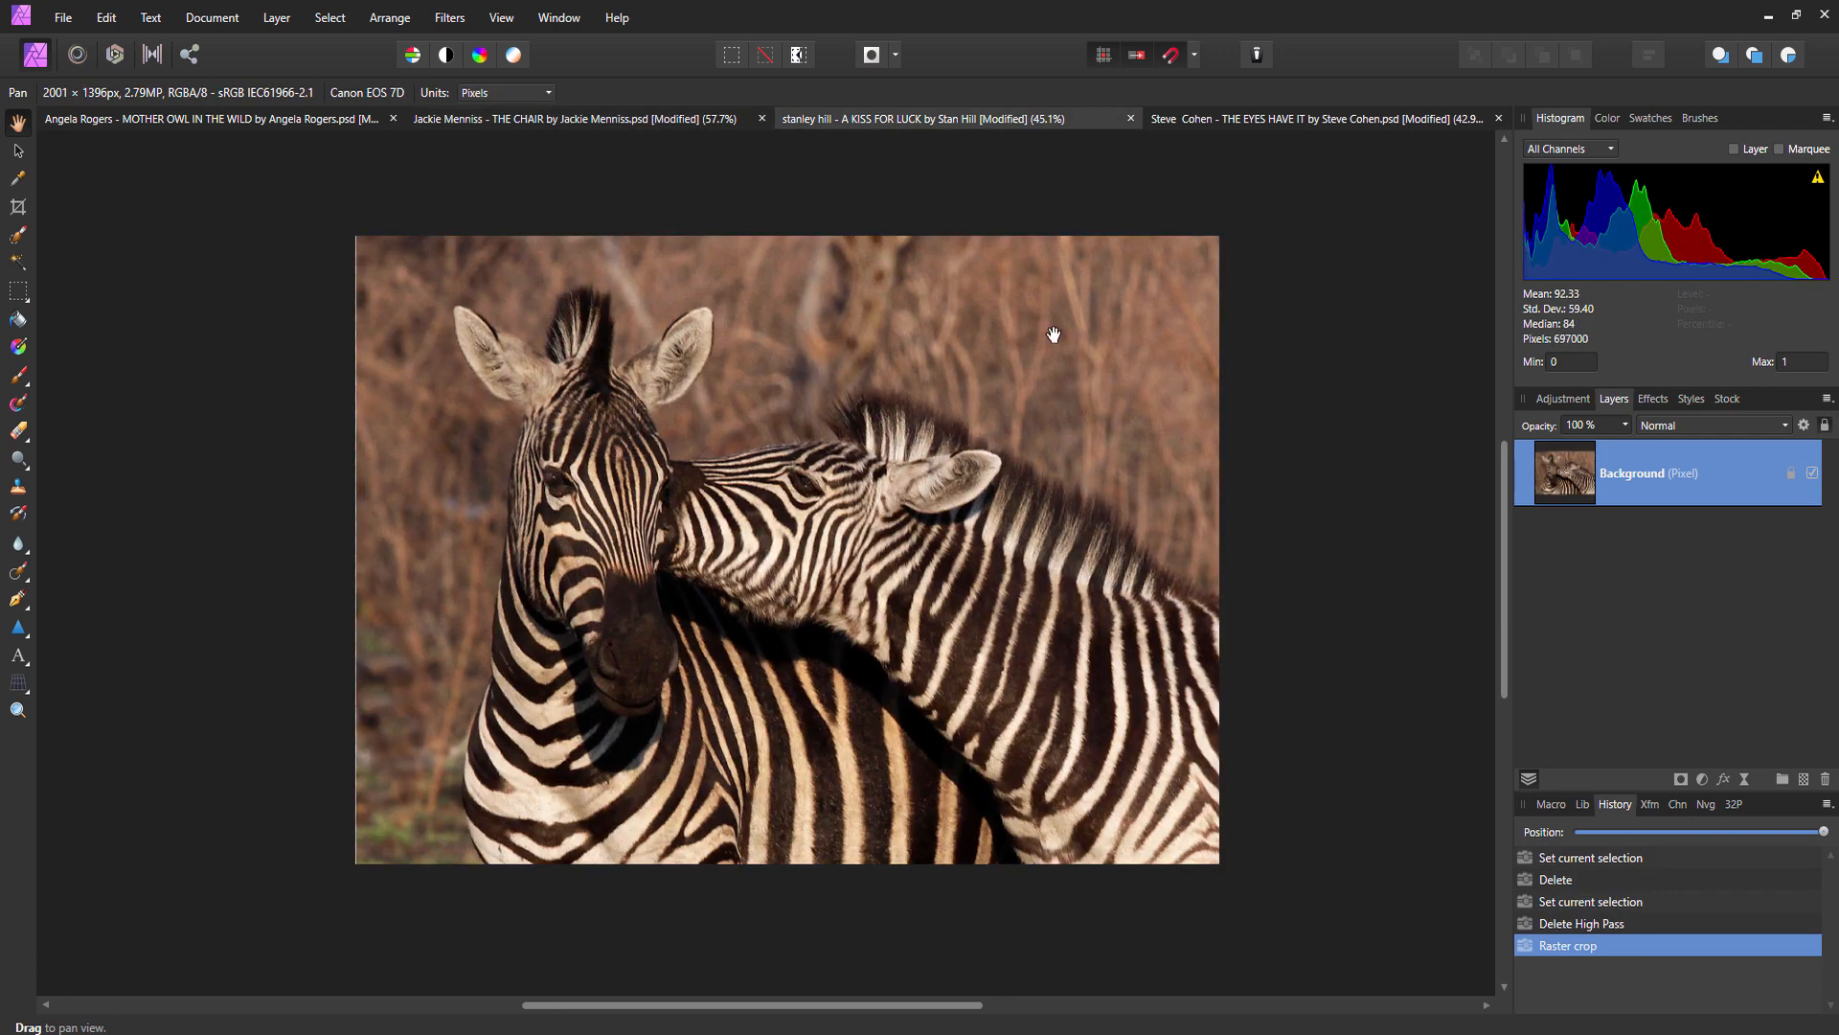
{"action": "left_click", "coordinate": [1232, 122]}
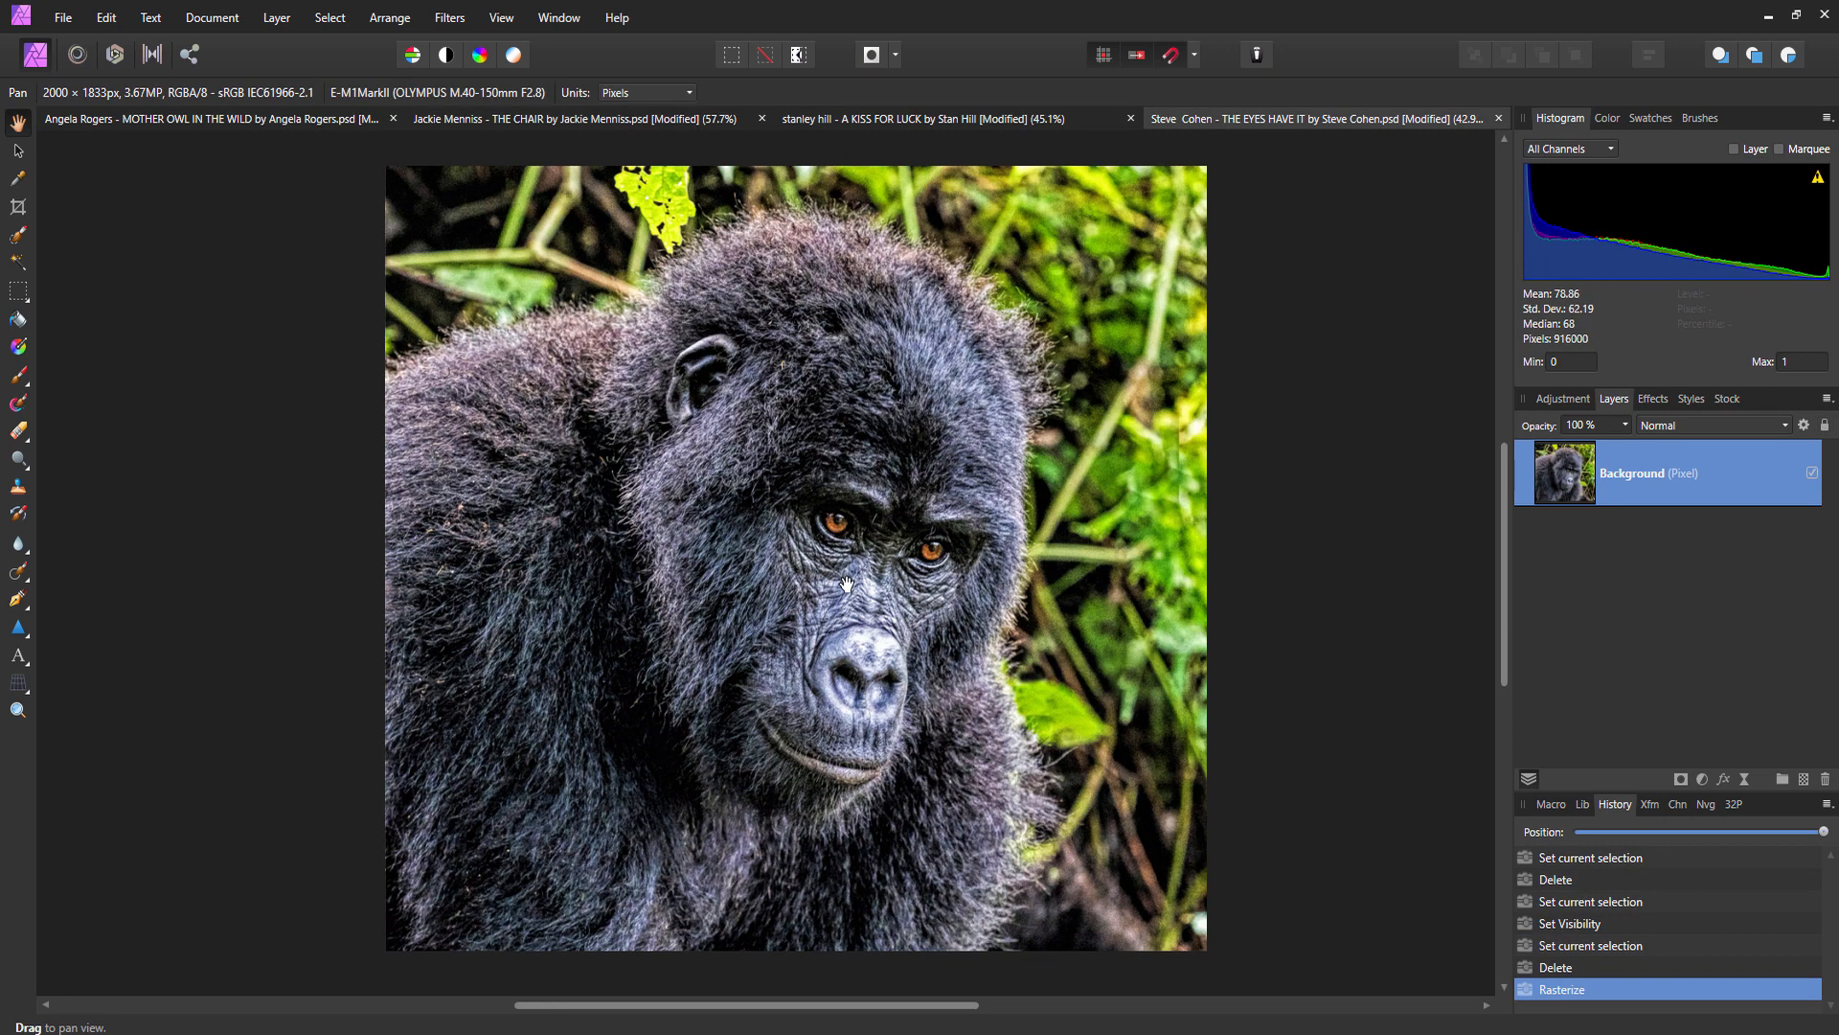
{"action": "left_click", "coordinate": [302, 124]}
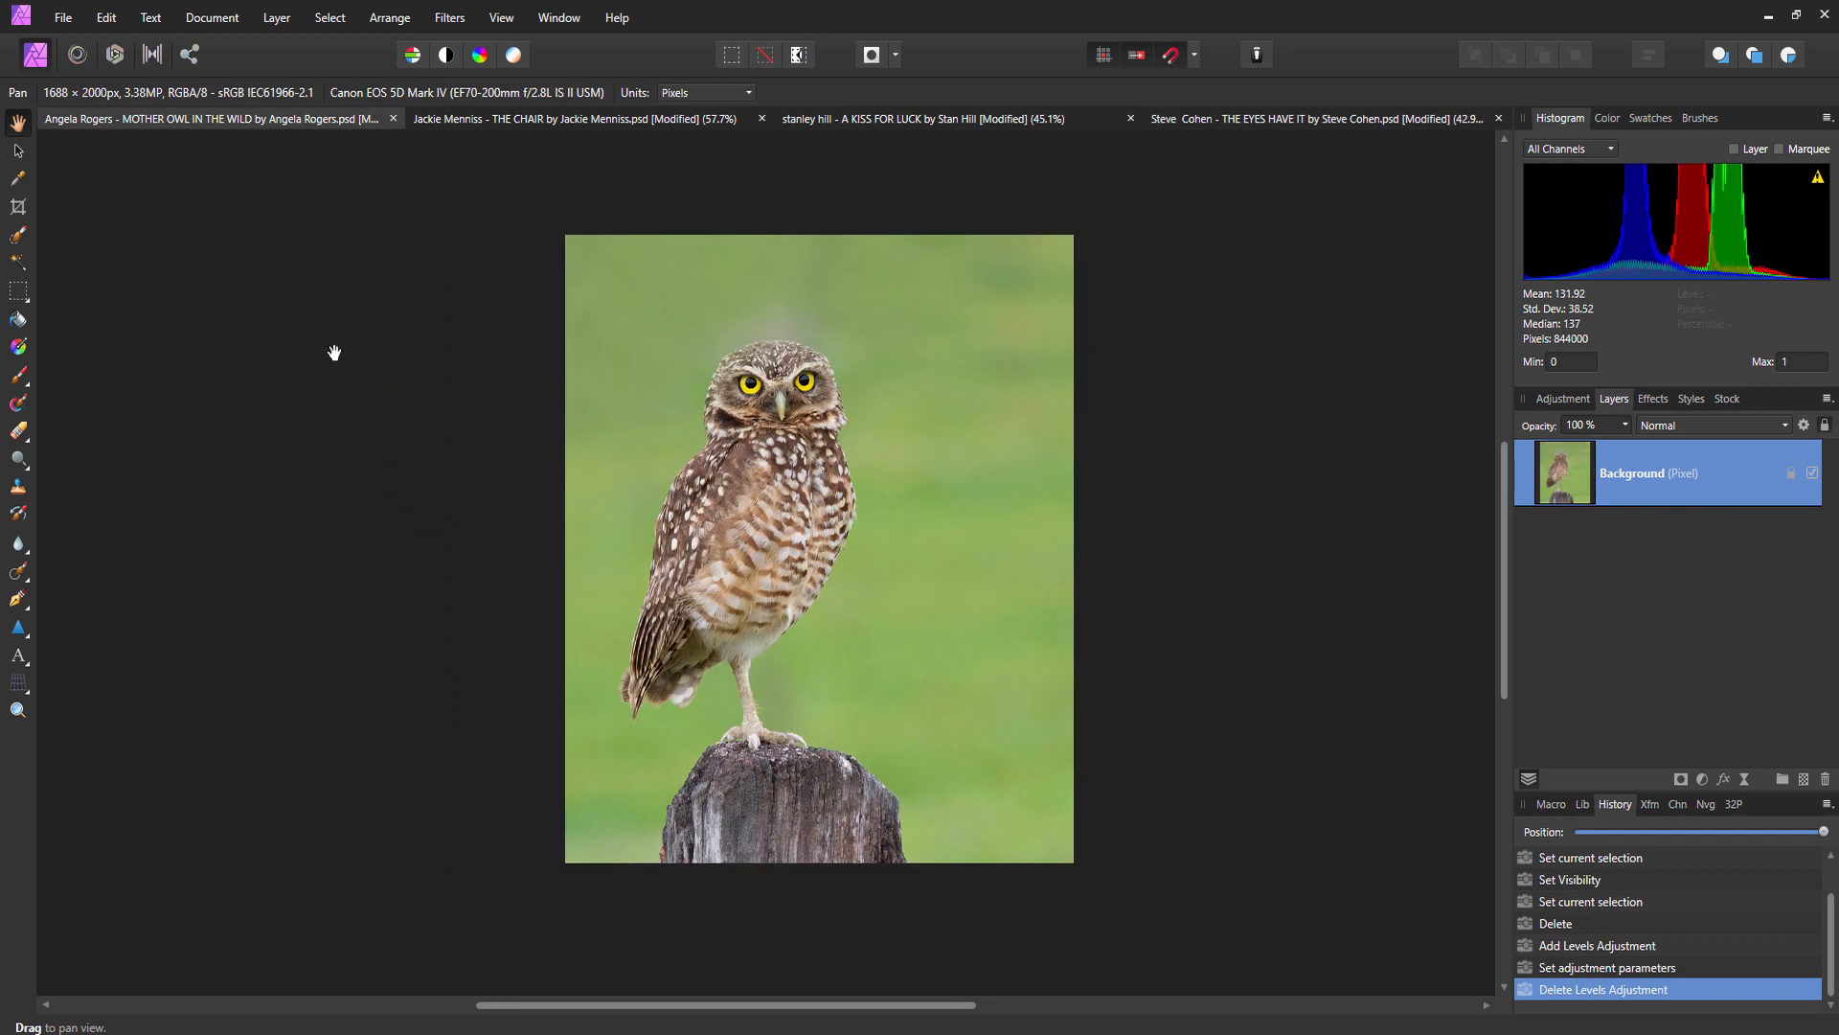
{"action": "mouse_move", "coordinate": [808, 593]}
{"action": "left_mouse_down"}
{"action": "mouse_move", "coordinate": [703, 545]}
{"action": "mouse_move", "coordinate": [783, 606]}
{"action": "left_mouse_up"}
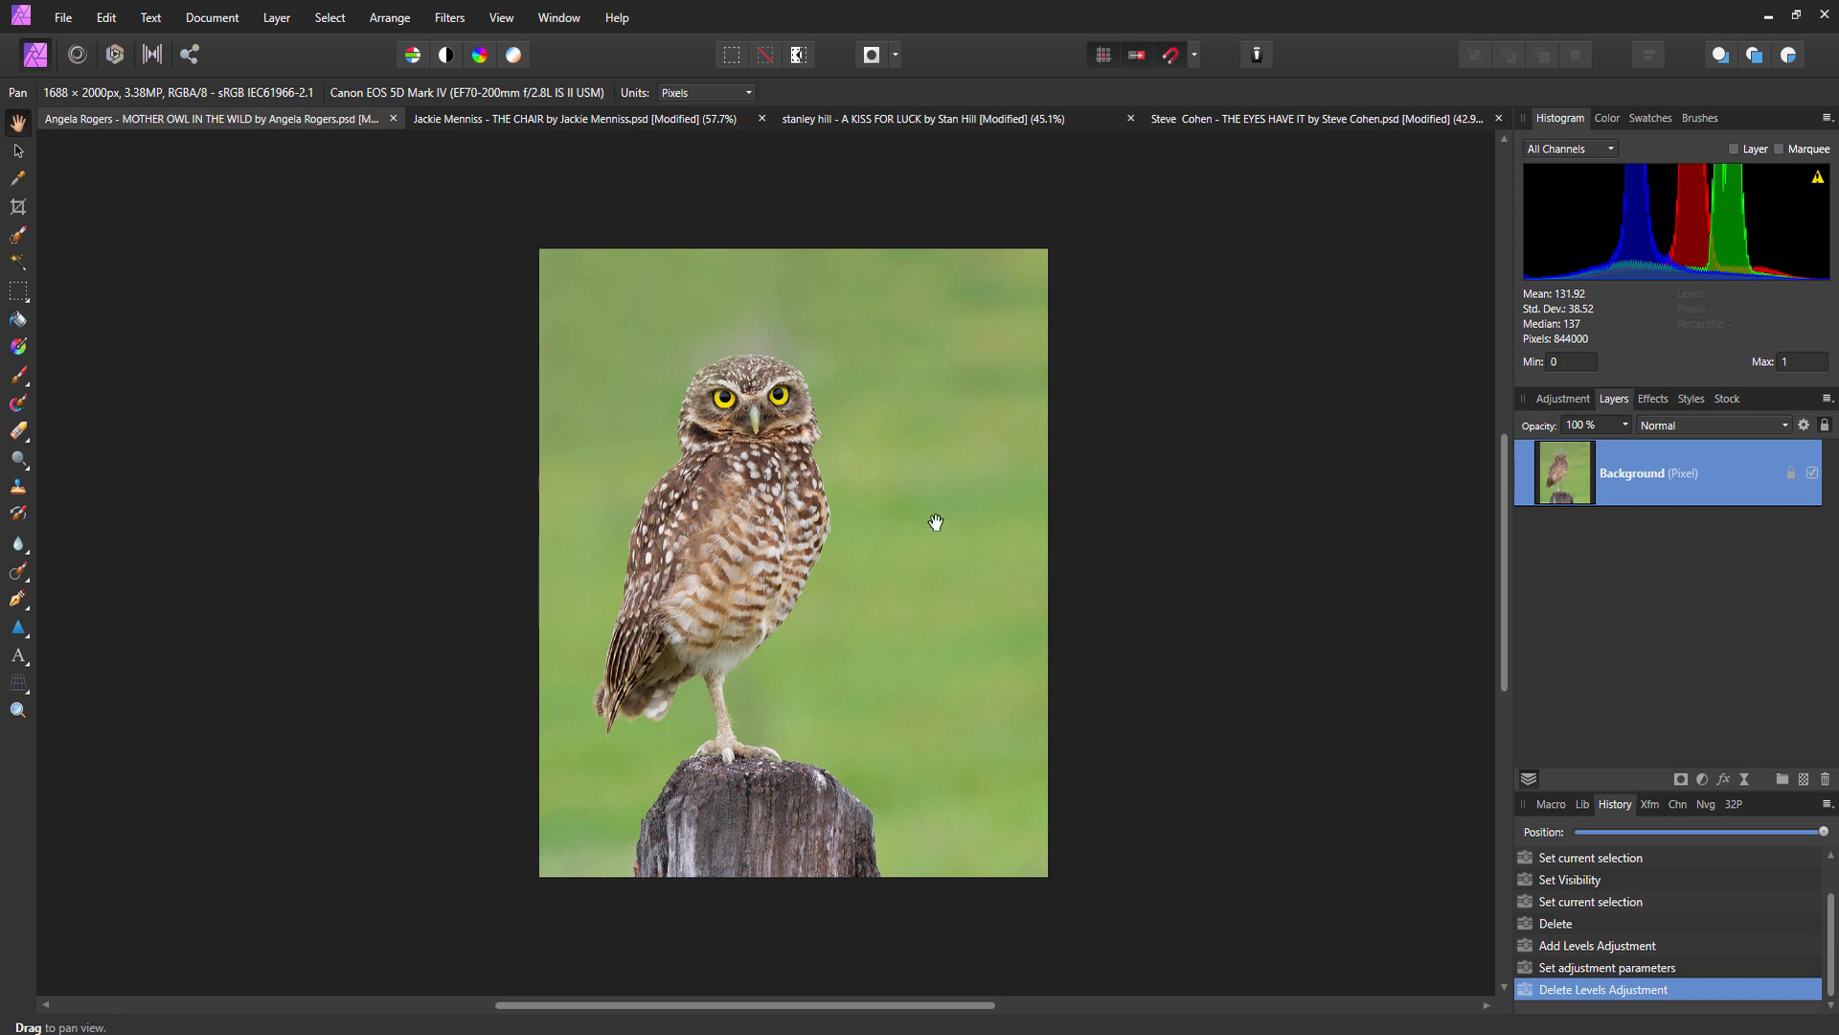
{"action": "left_click_drag", "start_coordinate": [898, 481], "coordinate": [851, 460]}
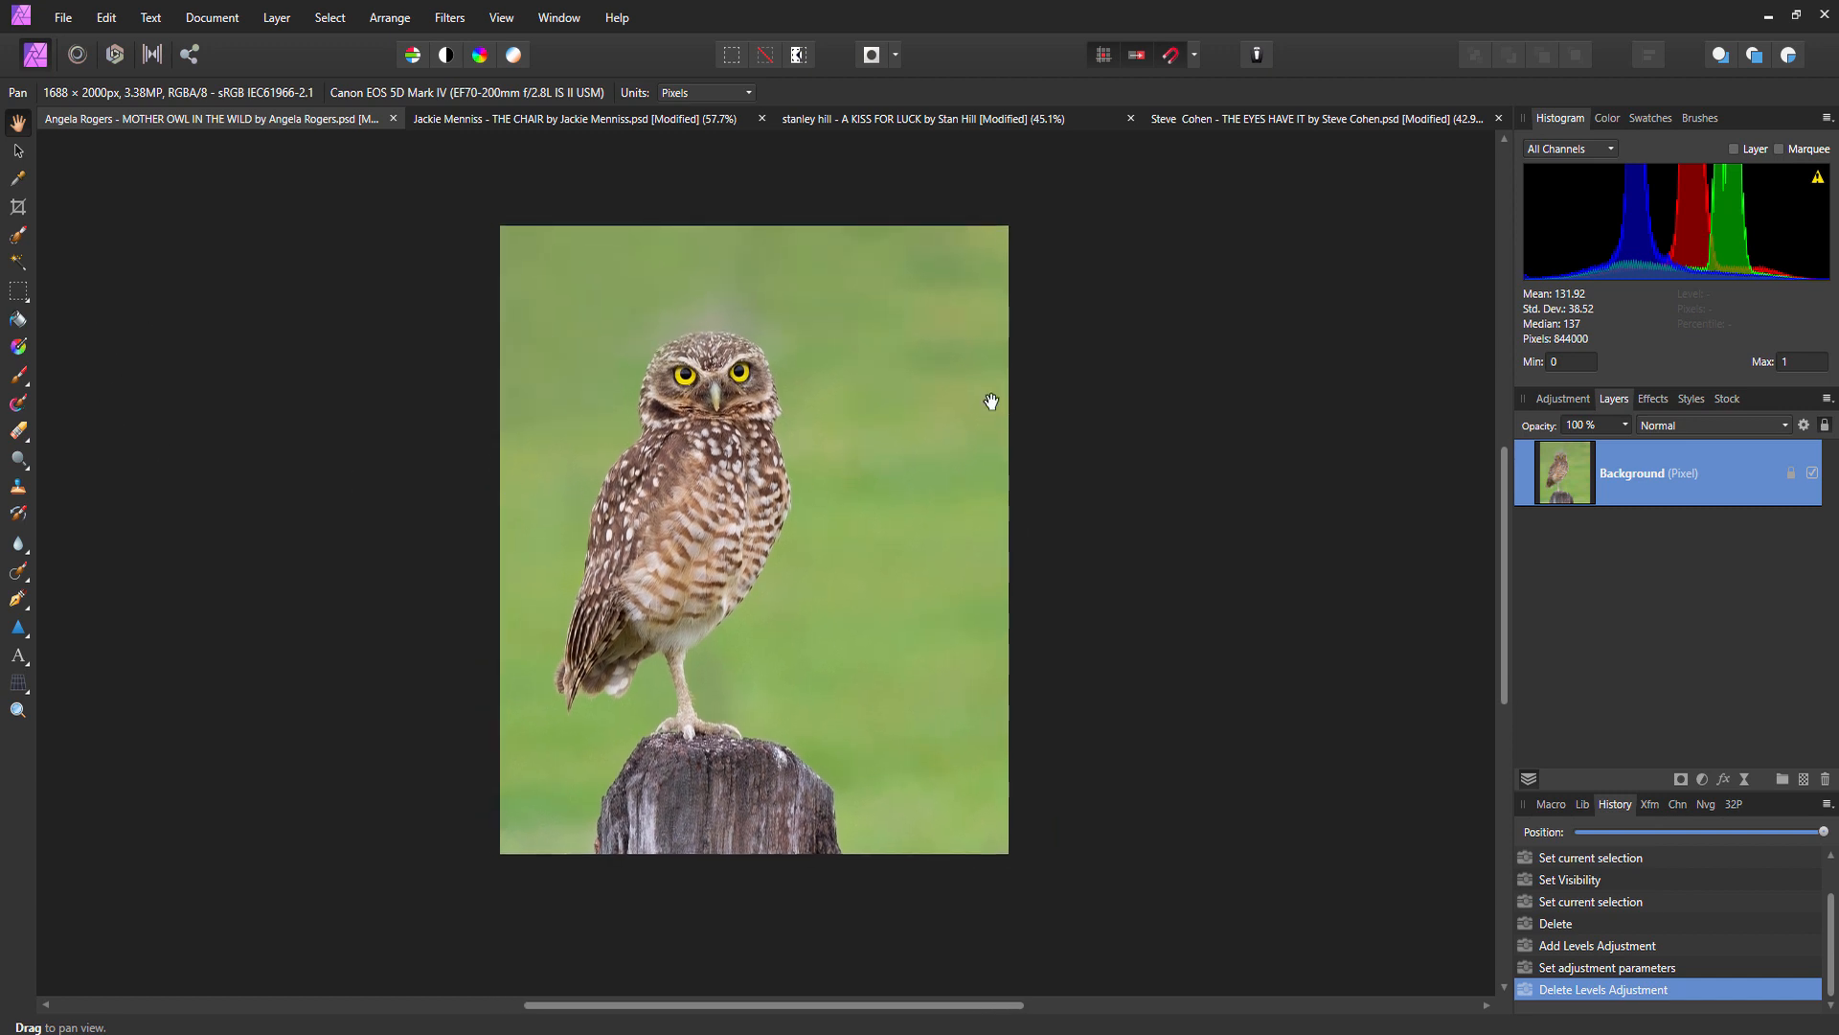
Select the owl's body, wing and tail roughly with a large Selection Brush, keeping snapping to edges and soft edges on.
{"action": "left_click", "coordinate": [17, 235]}
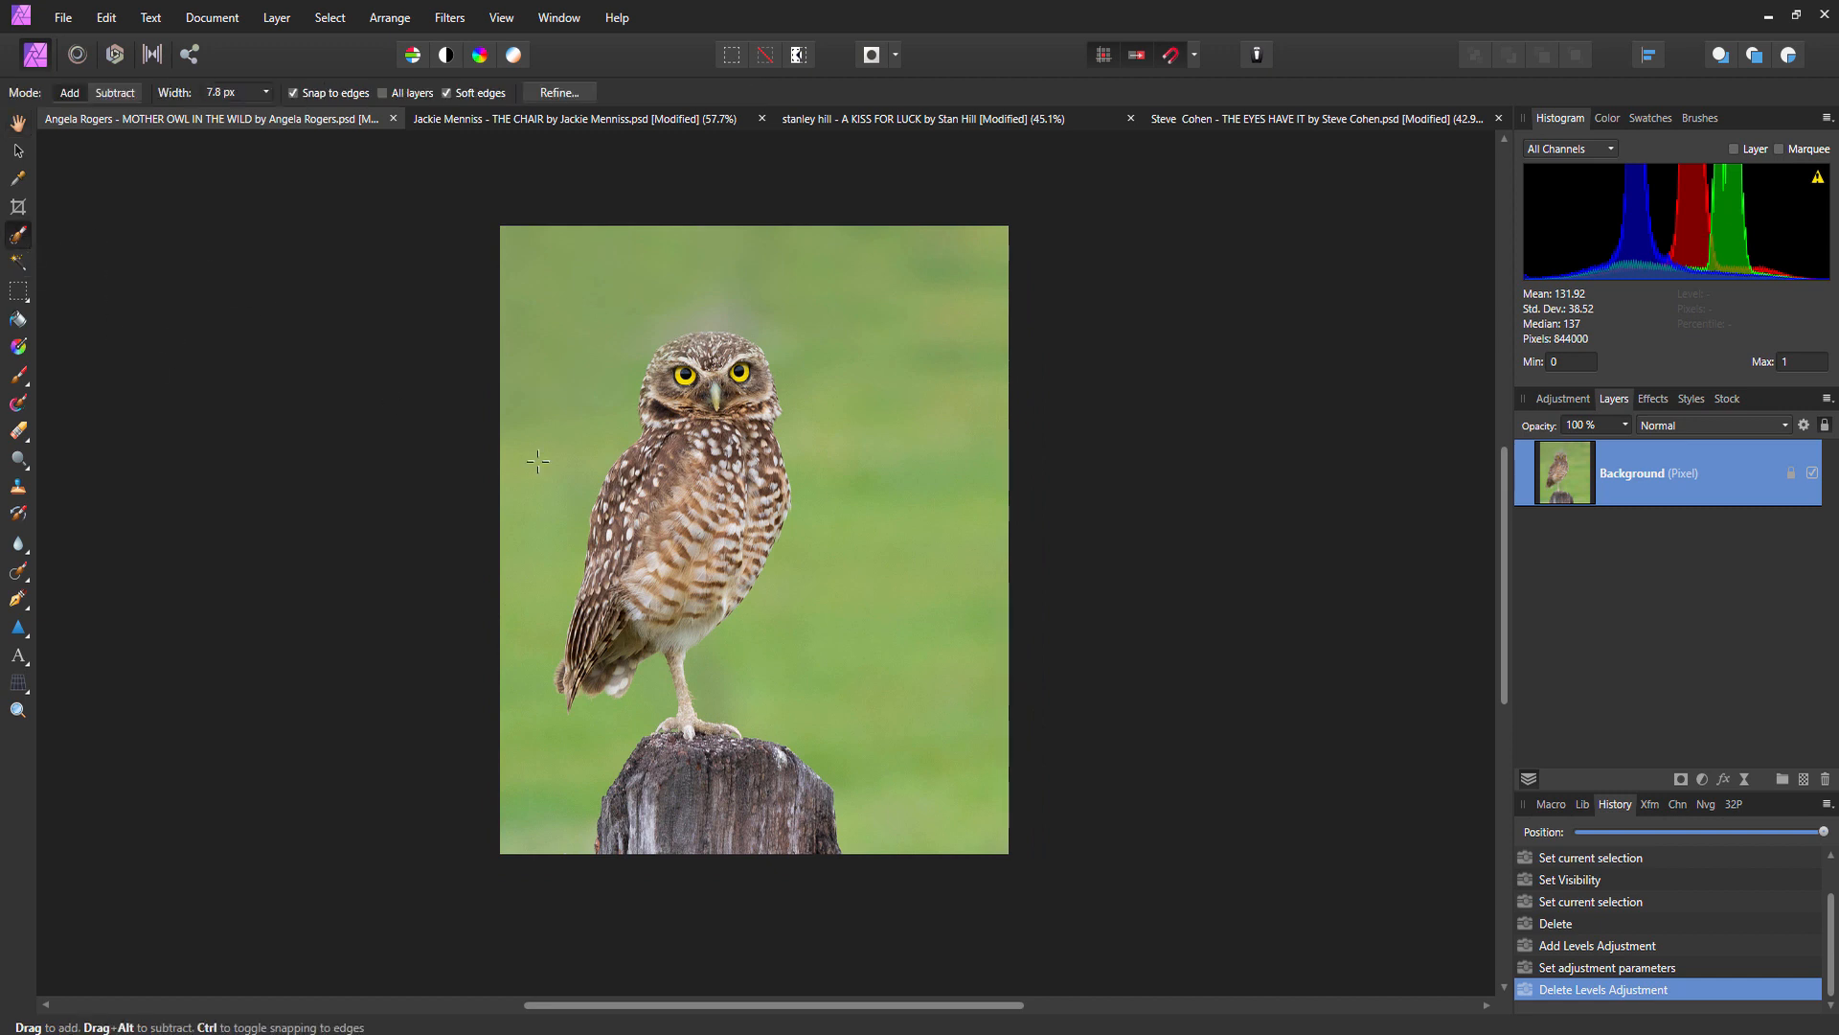
{"action": "scroll", "coordinate": [697, 492], "scroll_direction": "up", "scroll_amount": 1}
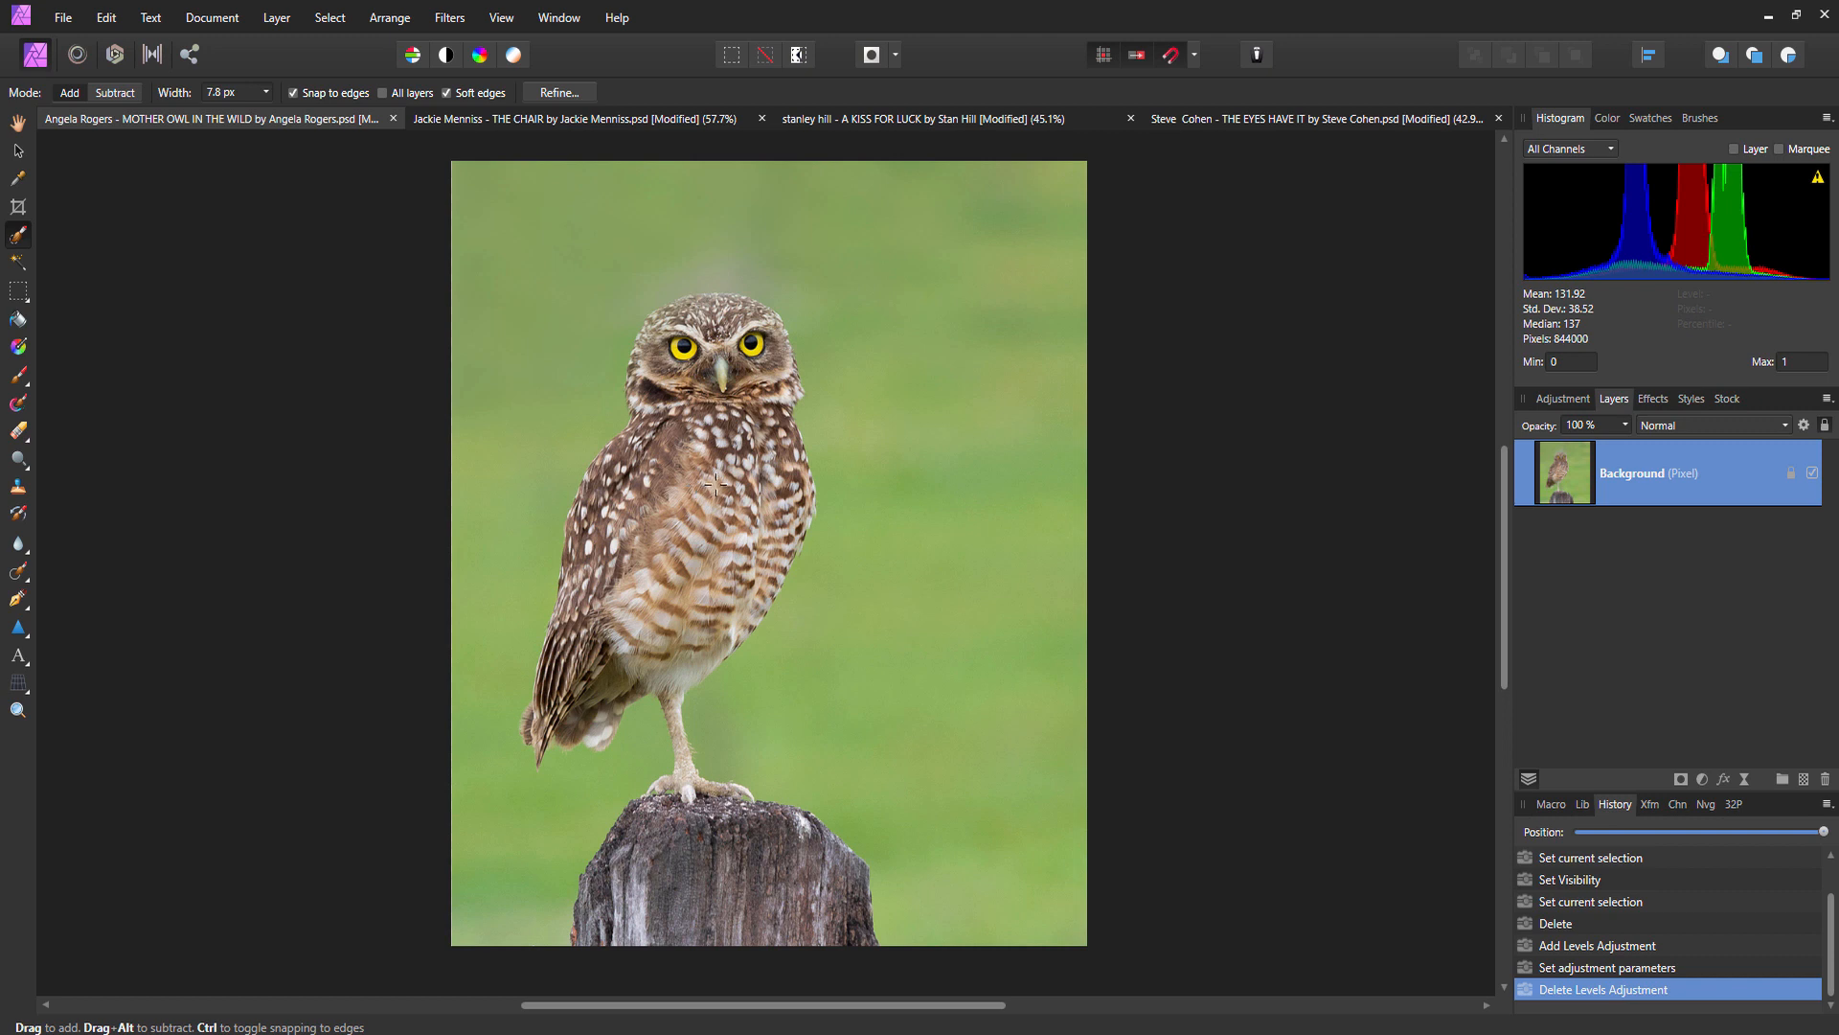
{"action": "key", "text": "bracketright"}
{"action": "mouse_move", "coordinate": [728, 522]}
{"action": "left_mouse_down"}
{"action": "mouse_move", "coordinate": [717, 479]}
{"action": "mouse_move", "coordinate": [670, 561]}
{"action": "mouse_move", "coordinate": [620, 493]}
{"action": "mouse_move", "coordinate": [709, 454]}
{"action": "mouse_move", "coordinate": [717, 392]}
{"action": "mouse_move", "coordinate": [700, 459]}
{"action": "left_mouse_up"}
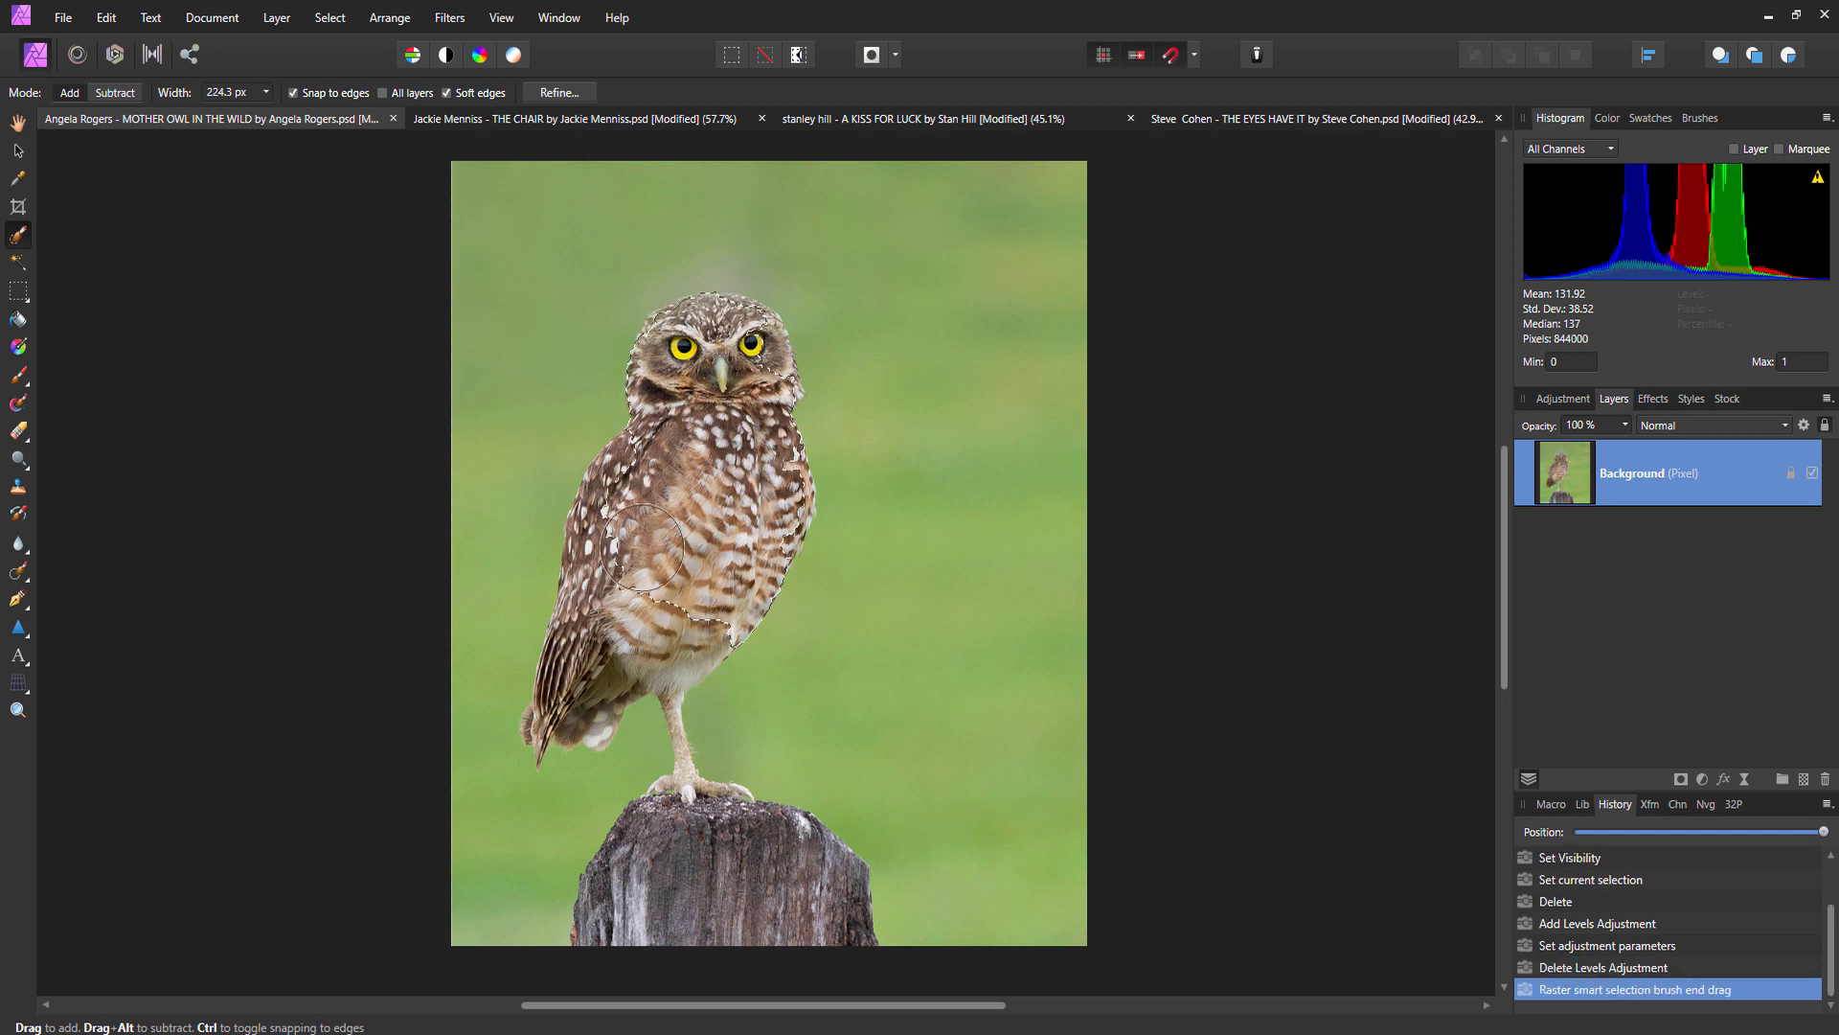
{"action": "left_click_drag", "start_coordinate": [623, 602], "coordinate": [604, 584]}
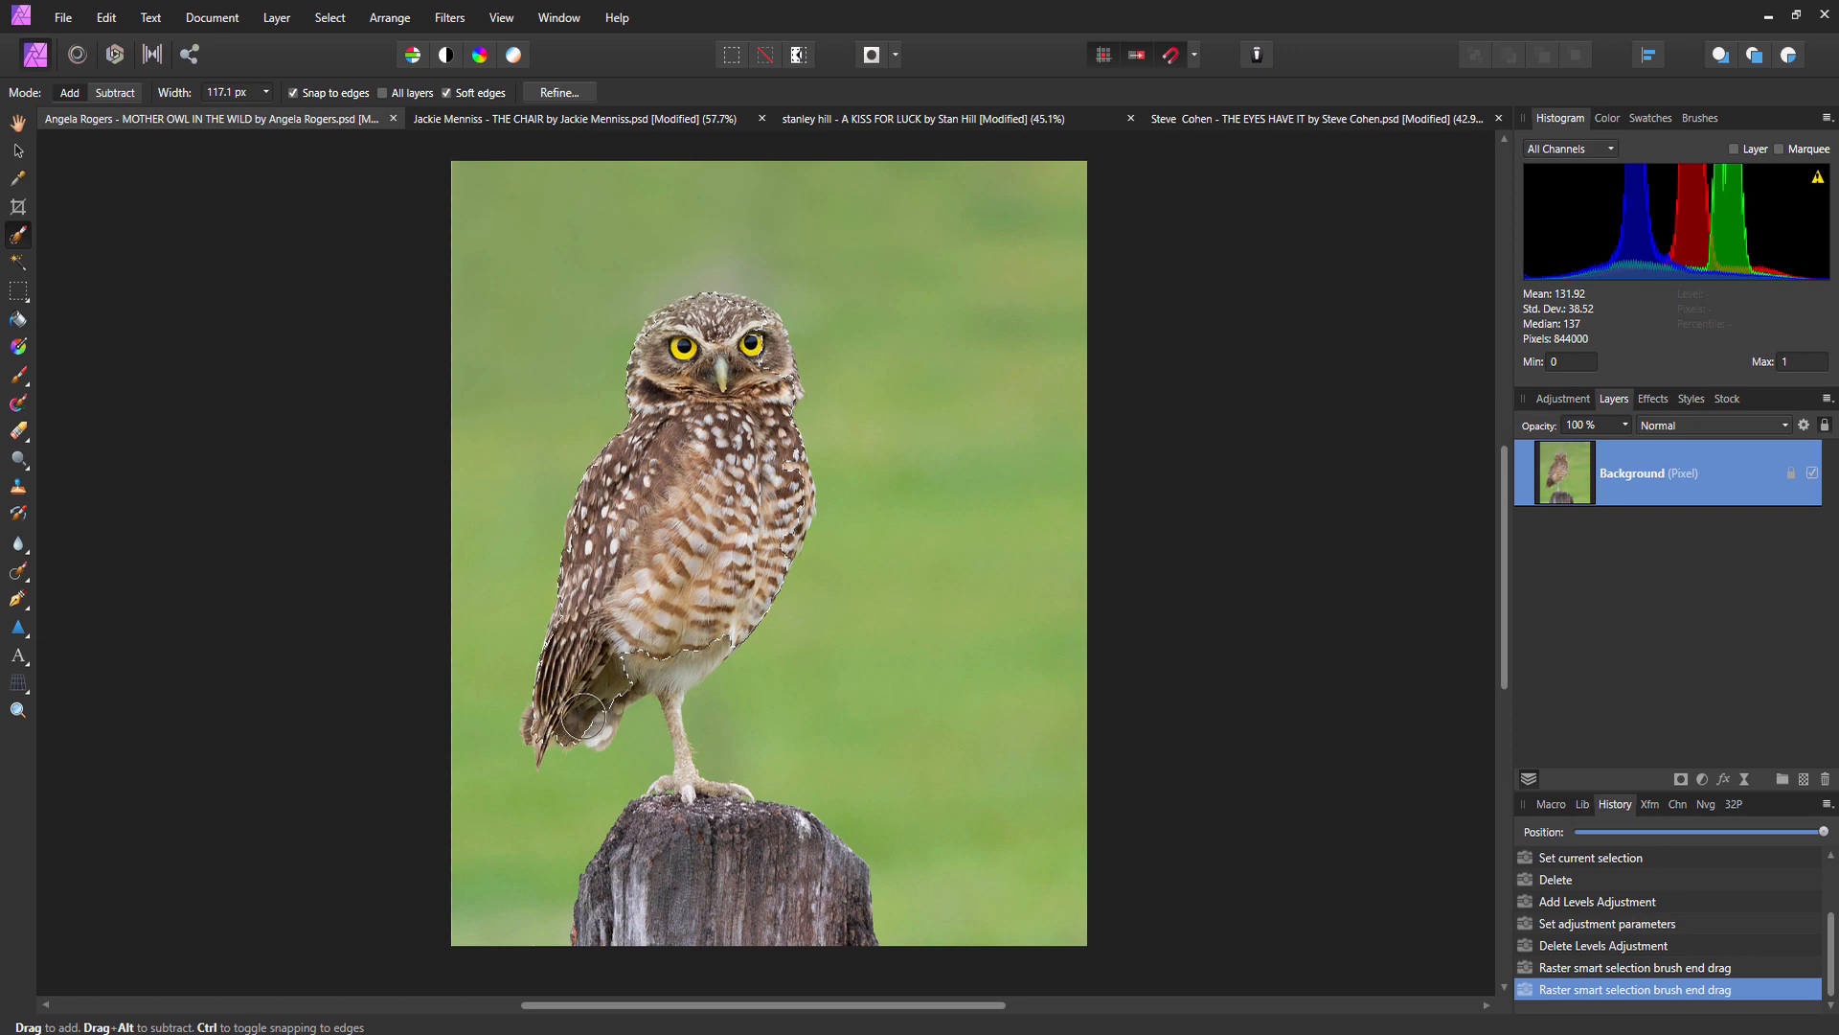
{"action": "left_click_drag", "start_coordinate": [587, 717], "coordinate": [589, 733]}
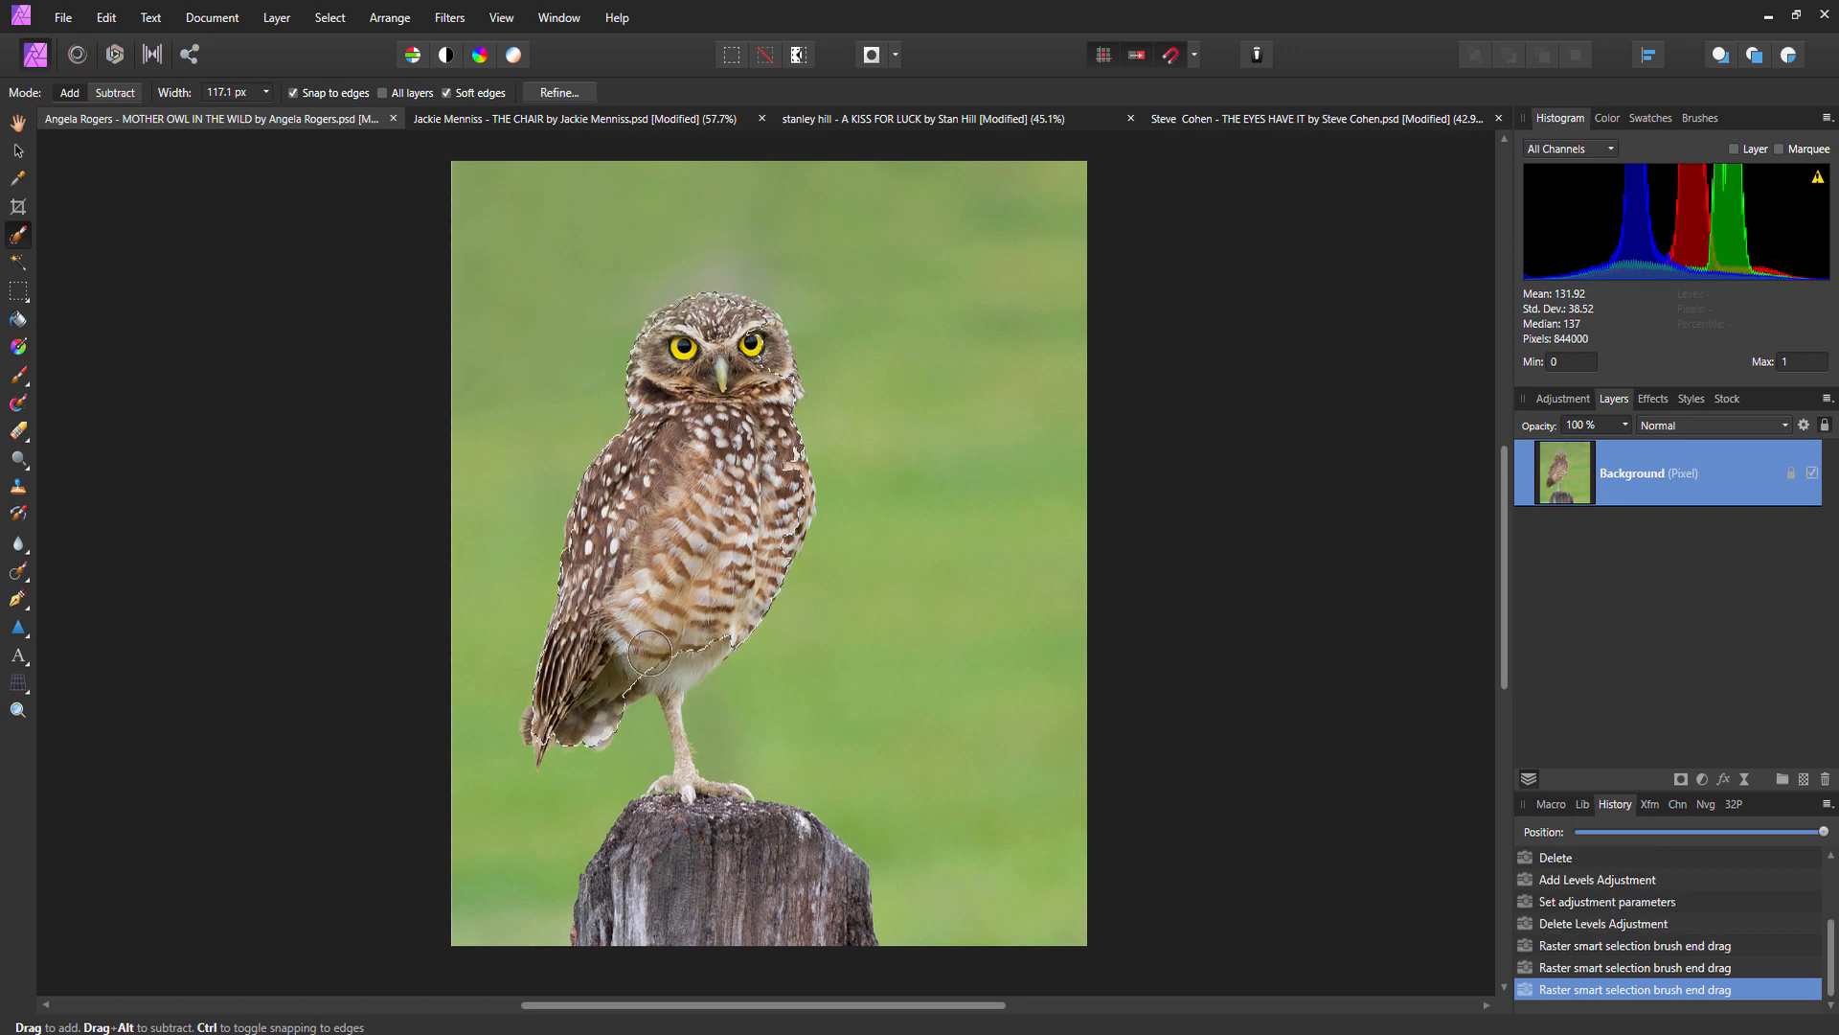
{"action": "left_click", "coordinate": [689, 651]}
Extend the selection over the remaining parts of the owl's head and face.
{"action": "scroll", "coordinate": [671, 499], "scroll_direction": "up", "scroll_amount": 1}
{"action": "scroll", "coordinate": [661, 462], "scroll_direction": "up", "scroll_amount": 5}
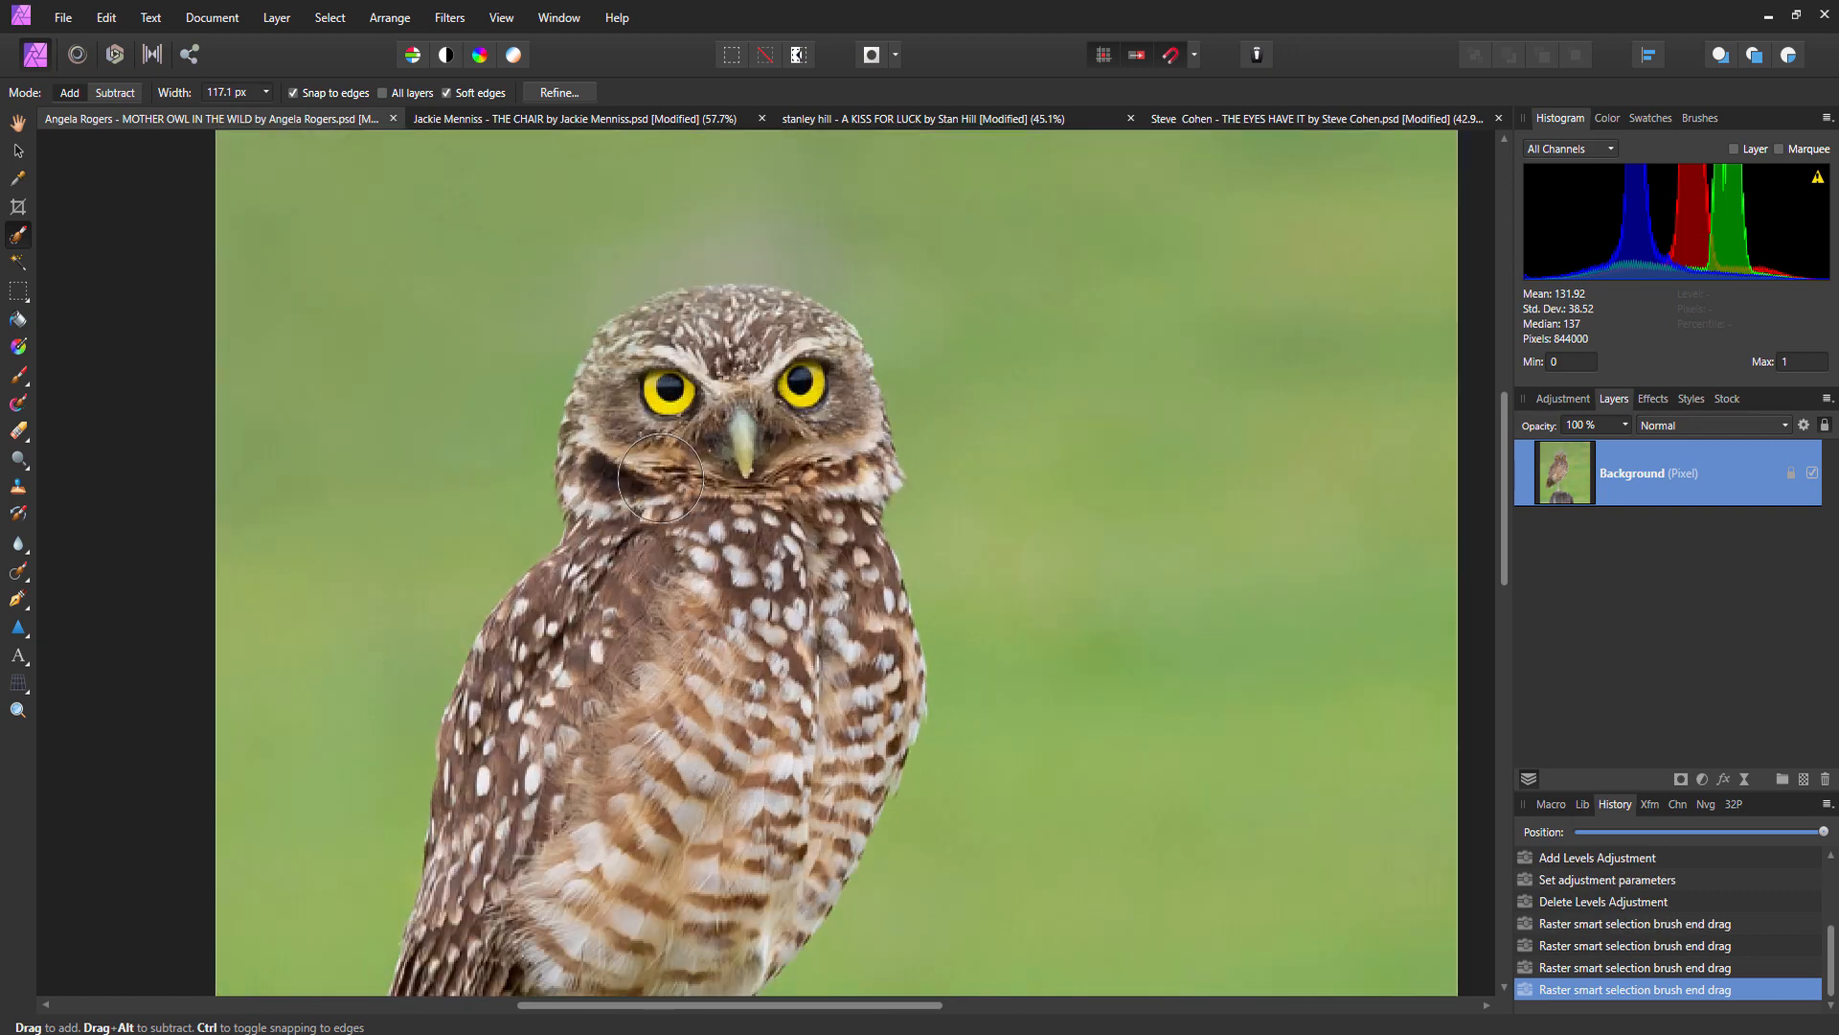
{"action": "scroll", "coordinate": [661, 461], "scroll_direction": "up", "scroll_amount": 3}
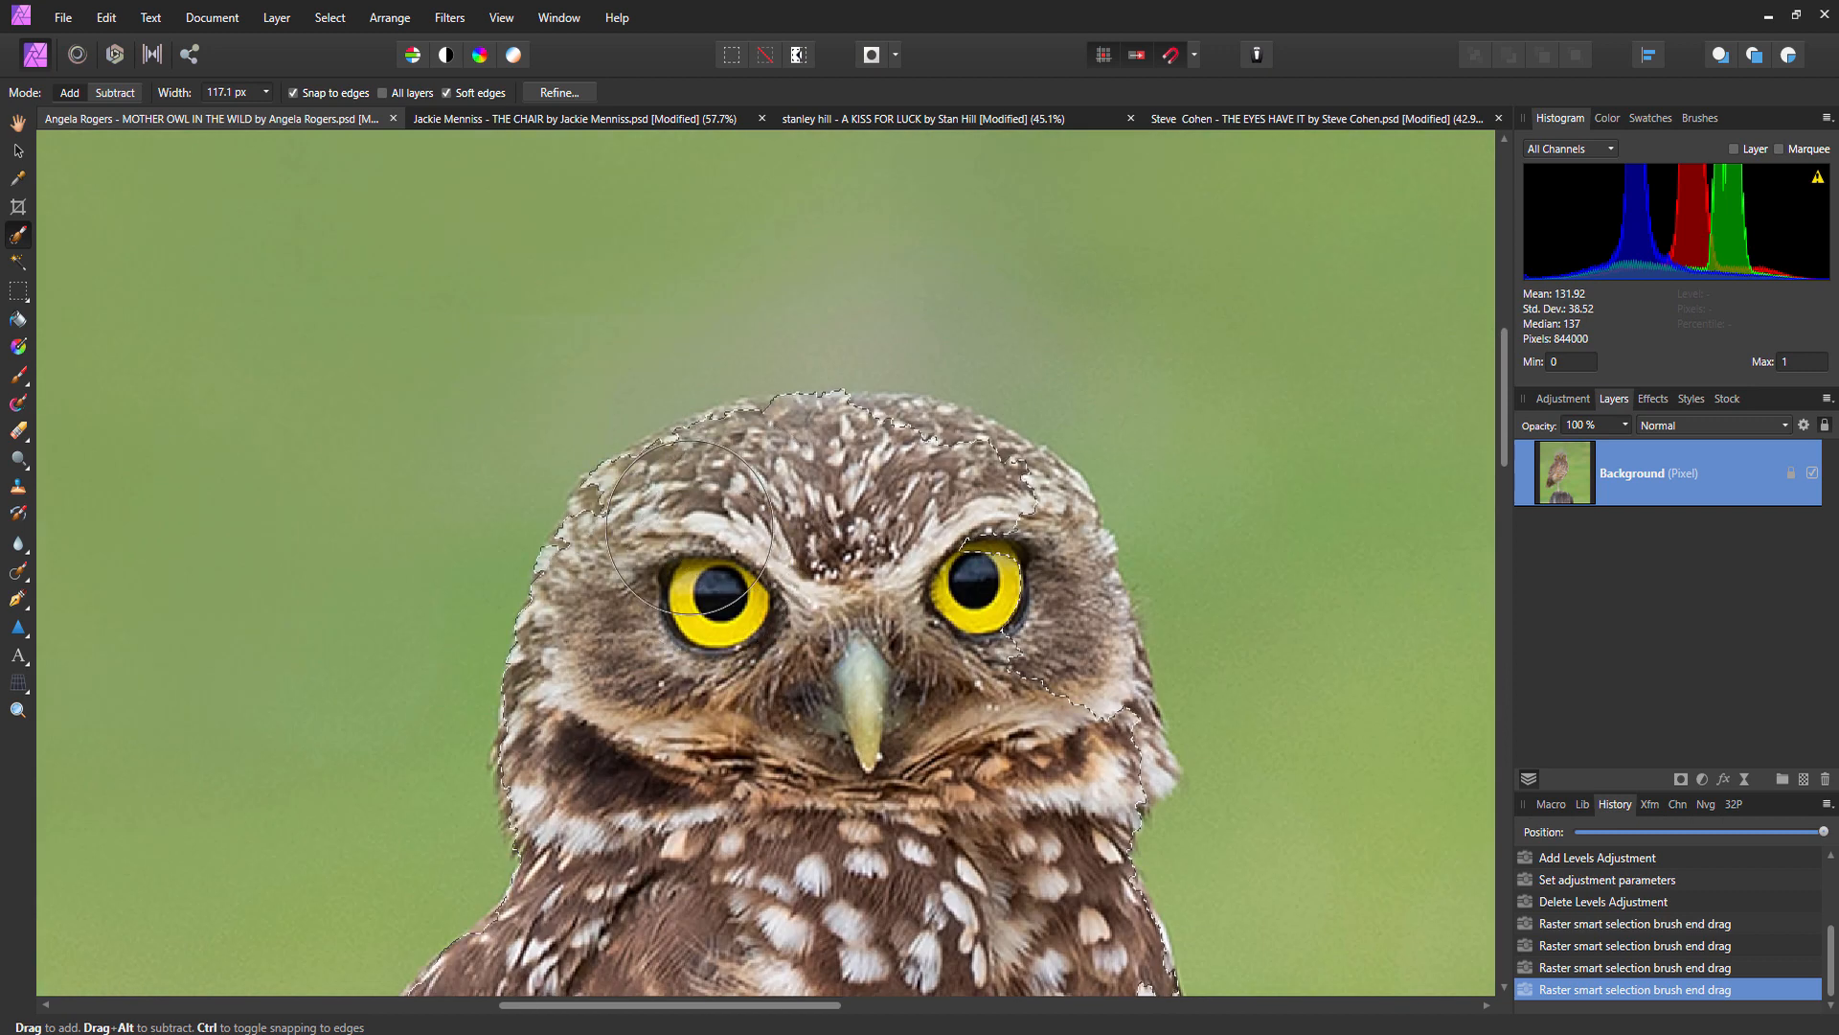
{"action": "mouse_move", "coordinate": [659, 553]}
{"action": "left_mouse_down"}
{"action": "mouse_move", "coordinate": [901, 527]}
{"action": "mouse_move", "coordinate": [997, 479]}
{"action": "mouse_move", "coordinate": [1073, 536]}
{"action": "mouse_move", "coordinate": [1102, 632]}
{"action": "mouse_move", "coordinate": [1063, 747]}
{"action": "left_mouse_up"}
Reduce the selection brush to 27.1 px and add the missed feathers at the right edge of the owl's neck.
{"action": "key", "text": "bracketleft"}
{"action": "key", "text": "bracketleft"}
{"action": "key", "text": "bracketleft"}
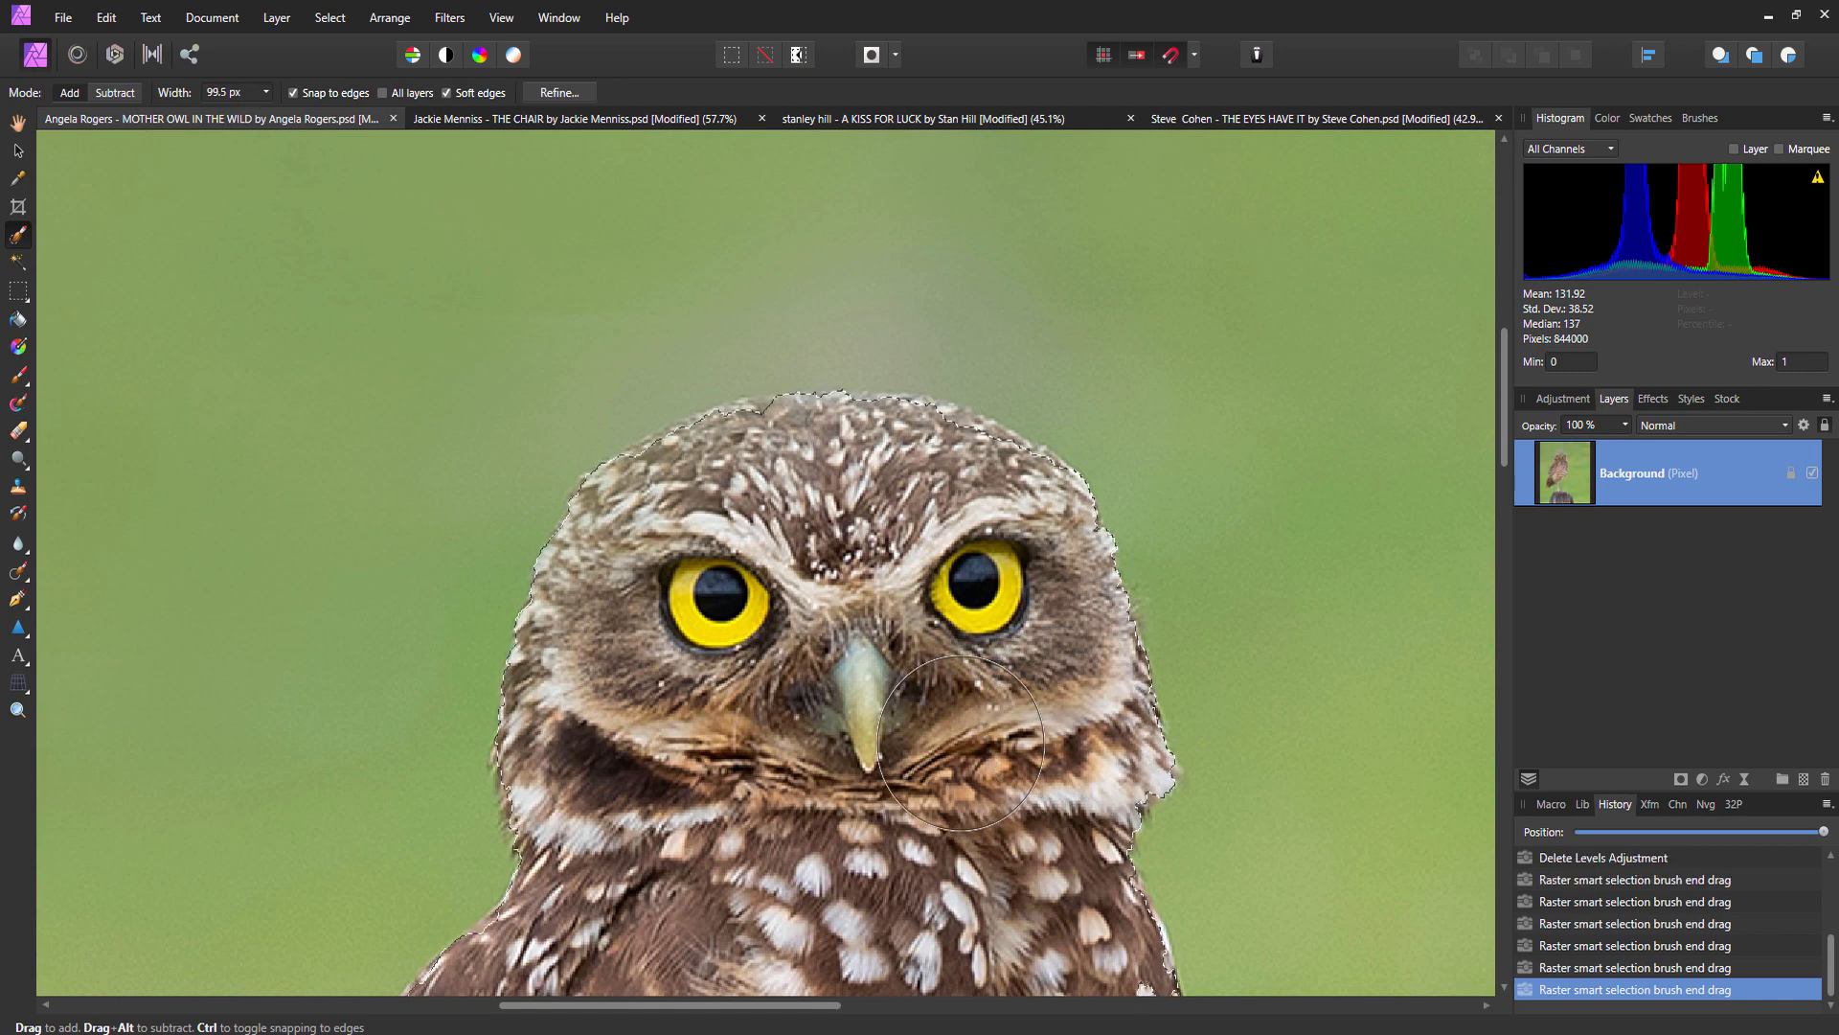
{"action": "key", "text": "bracketleft"}
{"action": "key", "text": "bracketleft"}
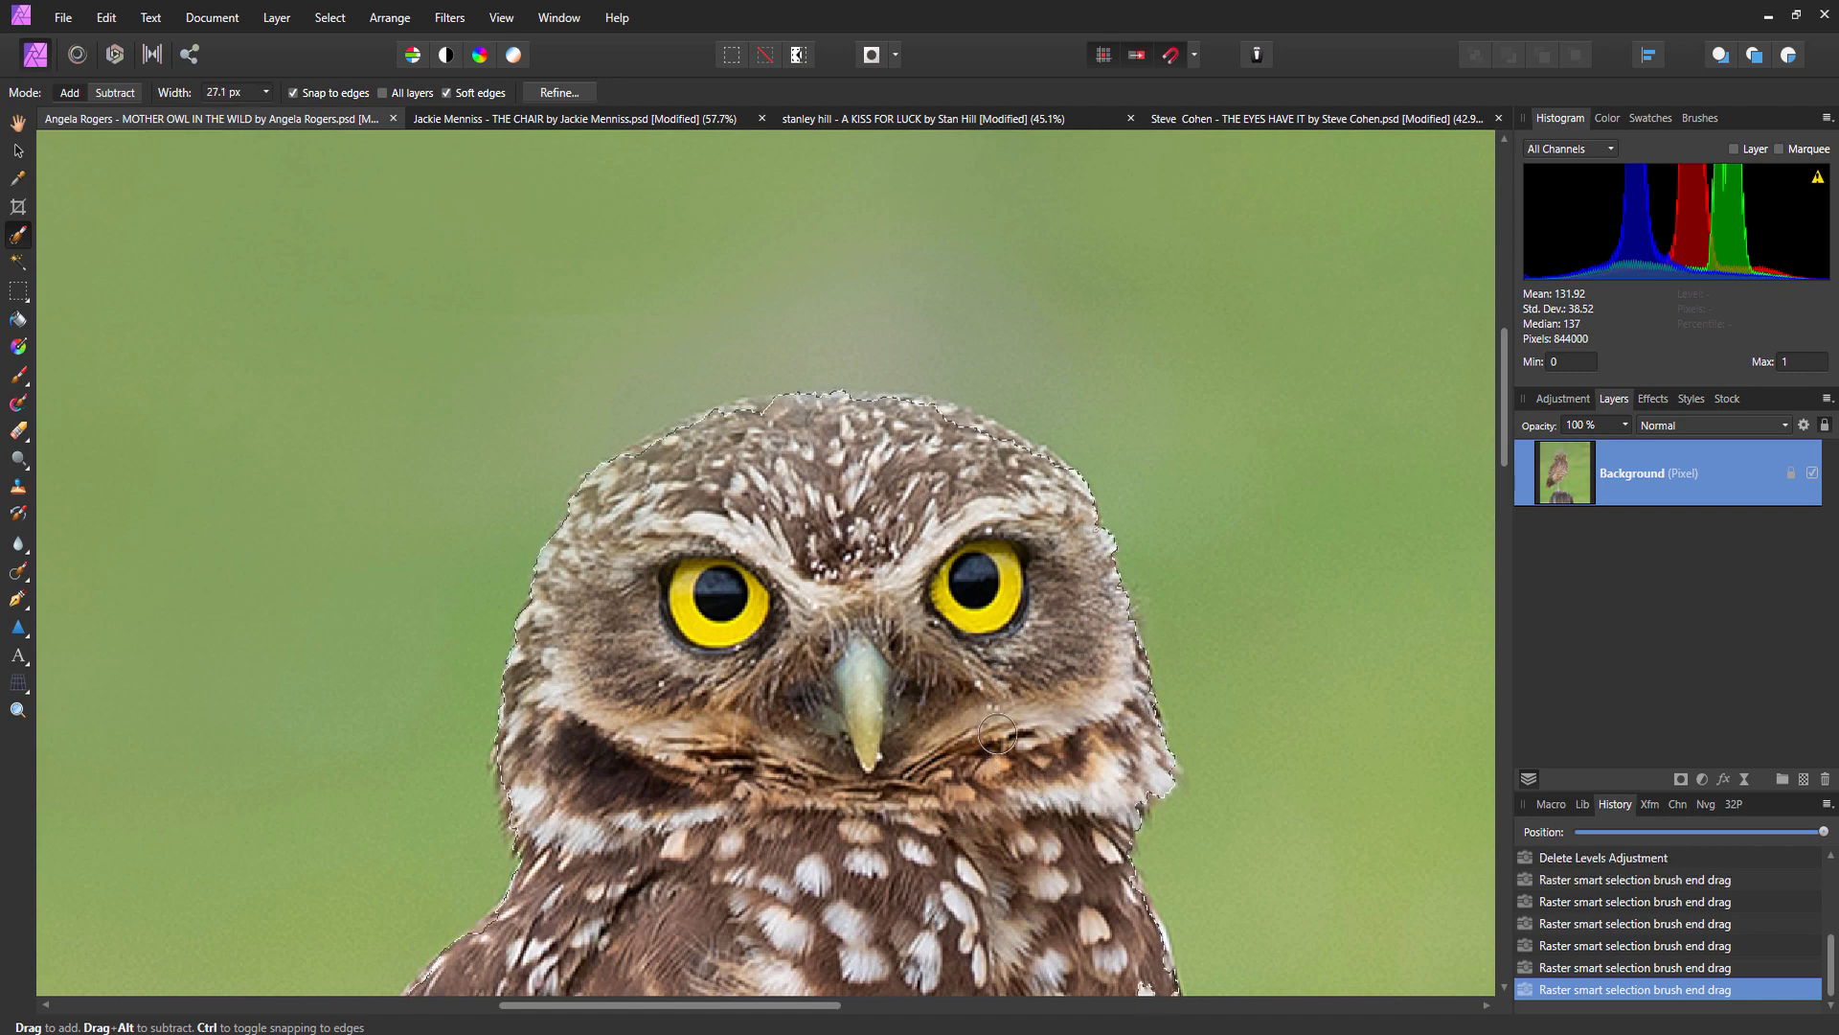
{"action": "left_click_drag", "start_coordinate": [871, 345], "coordinate": [829, 220]}
{"action": "scroll", "coordinate": [829, 220], "scroll_direction": "up", "scroll_amount": 1}
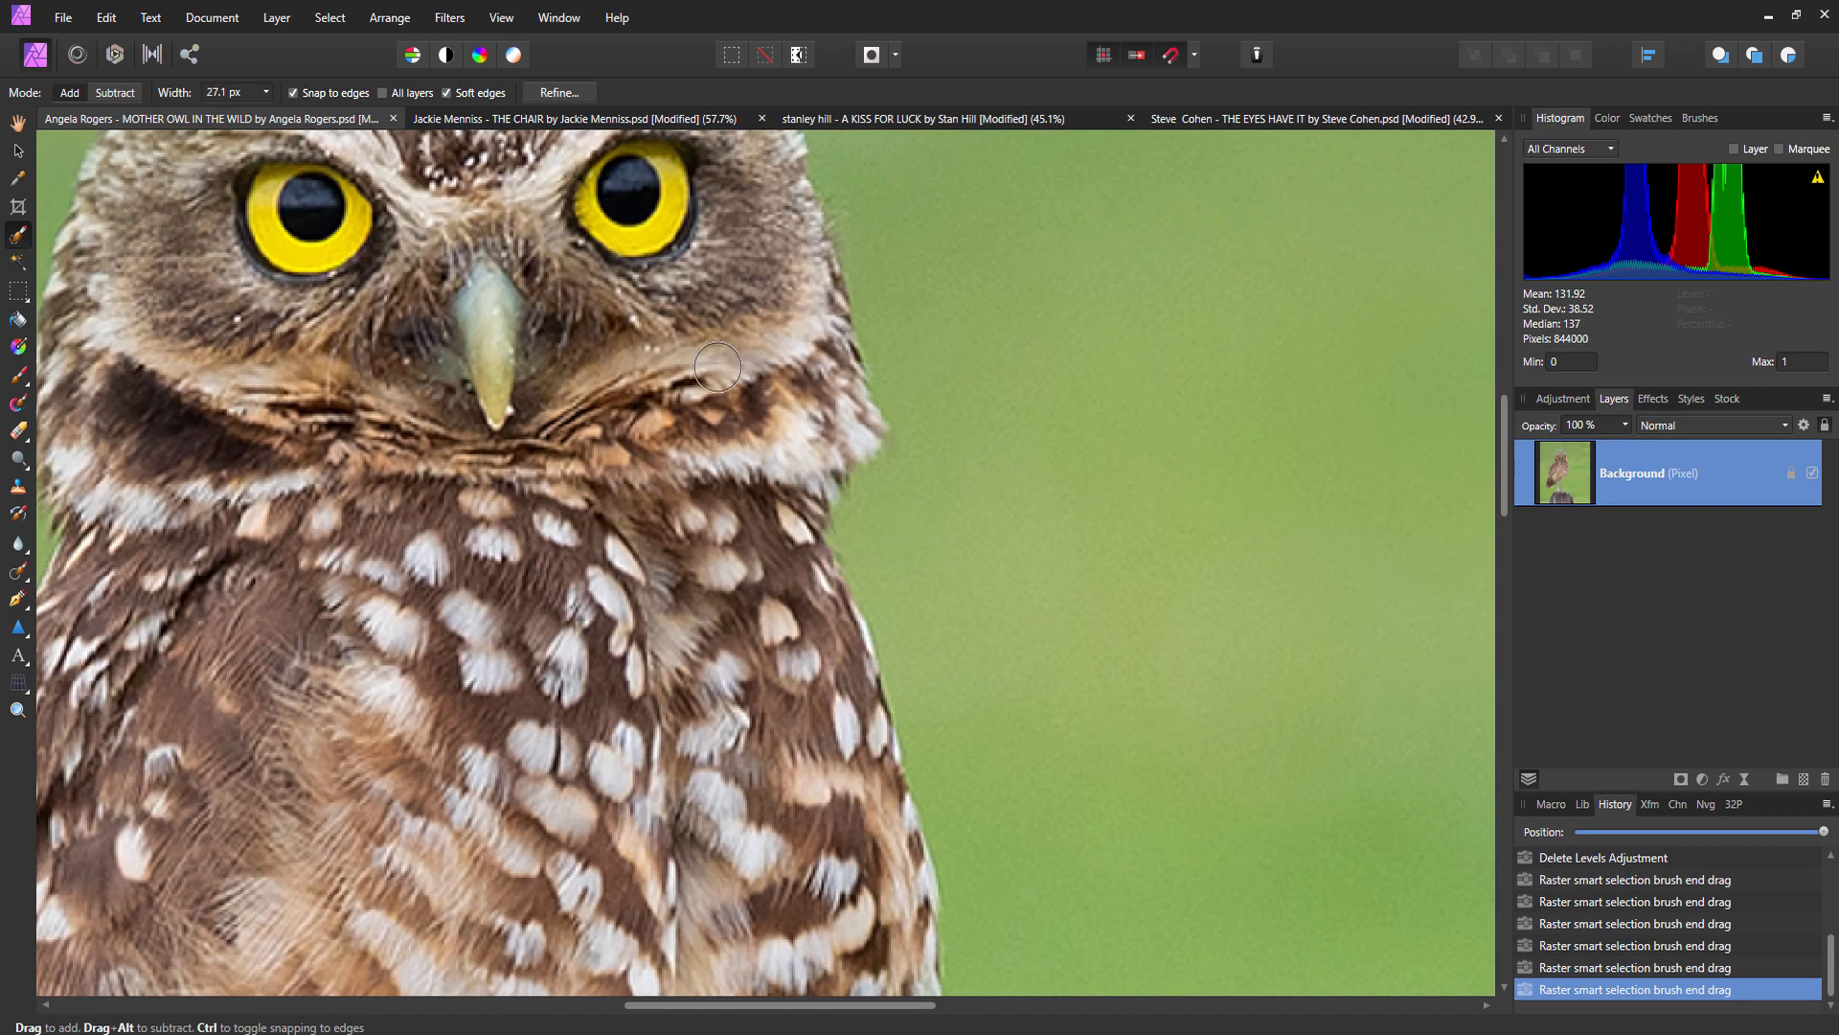
{"action": "left_click", "coordinate": [840, 425]}
{"action": "scroll", "coordinate": [1006, 336], "scroll_direction": "left", "scroll_amount": 5}
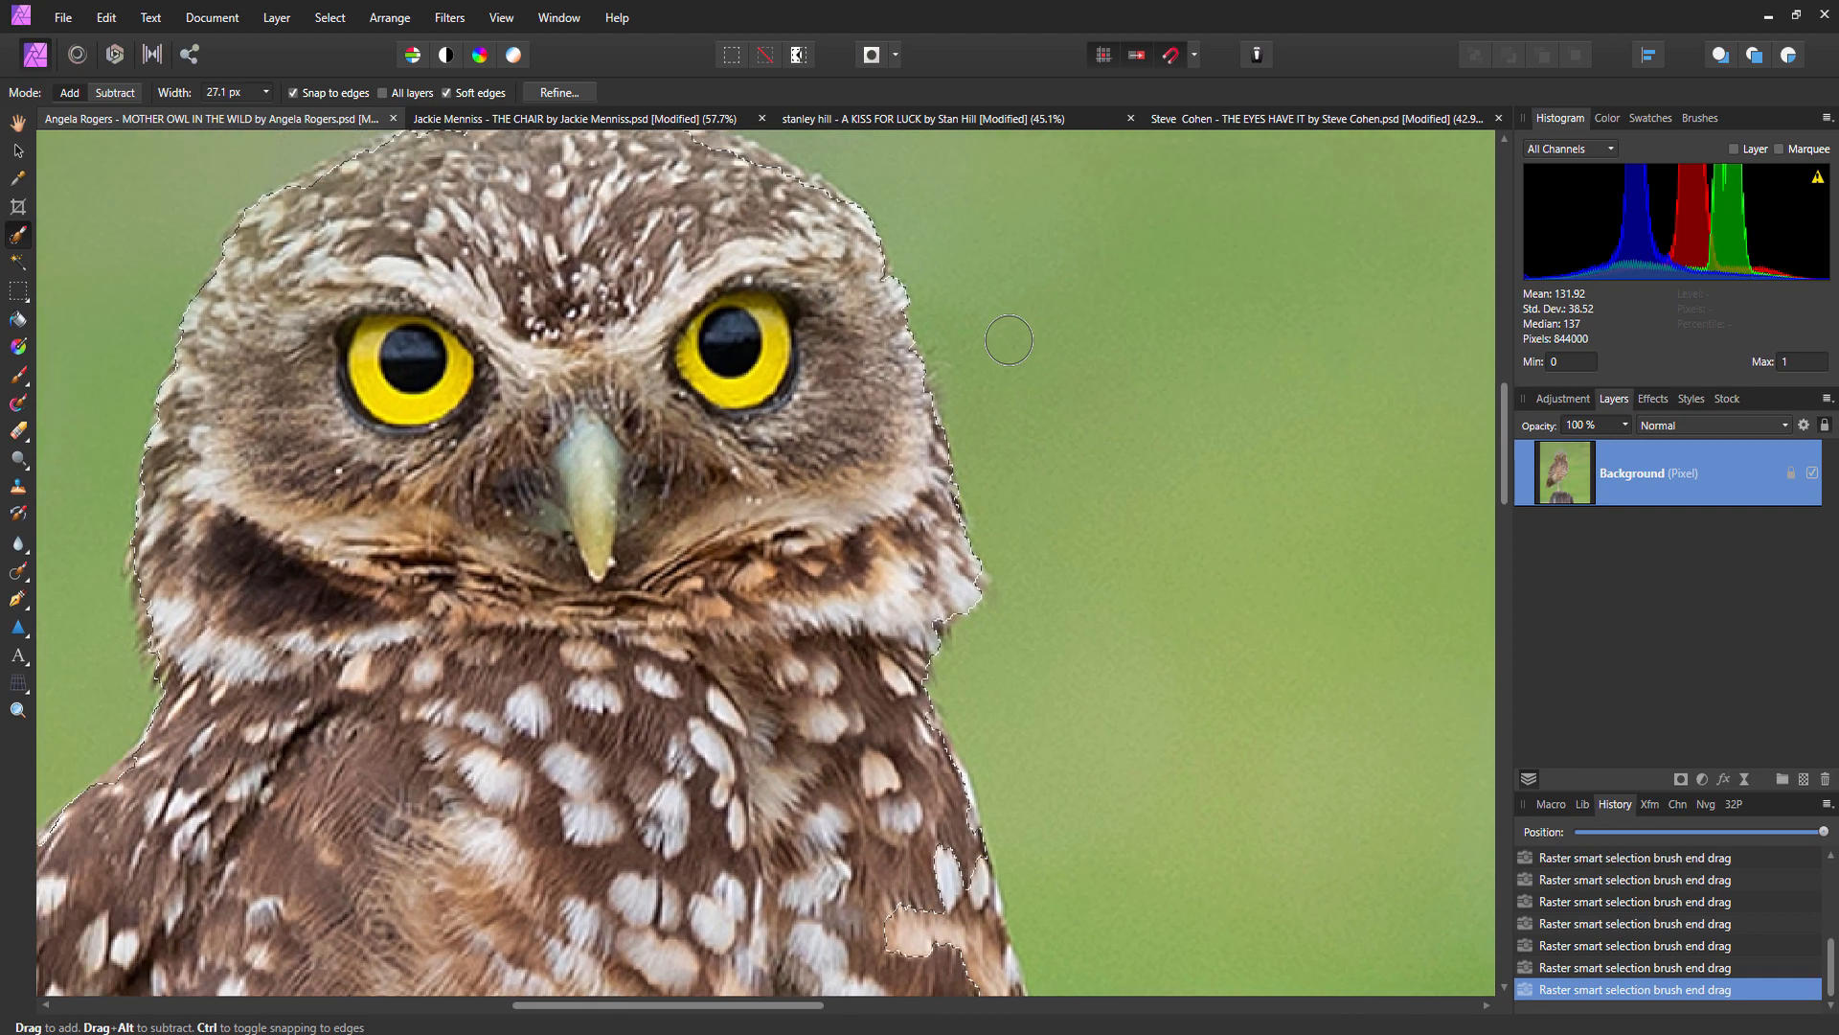
Add the missed feathers along the outer edge of the owl's left-hand wing to the selection.
{"action": "scroll", "coordinate": [1000, 273], "scroll_direction": "down", "scroll_amount": 3}
{"action": "scroll", "coordinate": [773, 483], "scroll_direction": "up", "scroll_amount": 3}
{"action": "scroll", "coordinate": [773, 484], "scroll_direction": "up", "scroll_amount": 3}
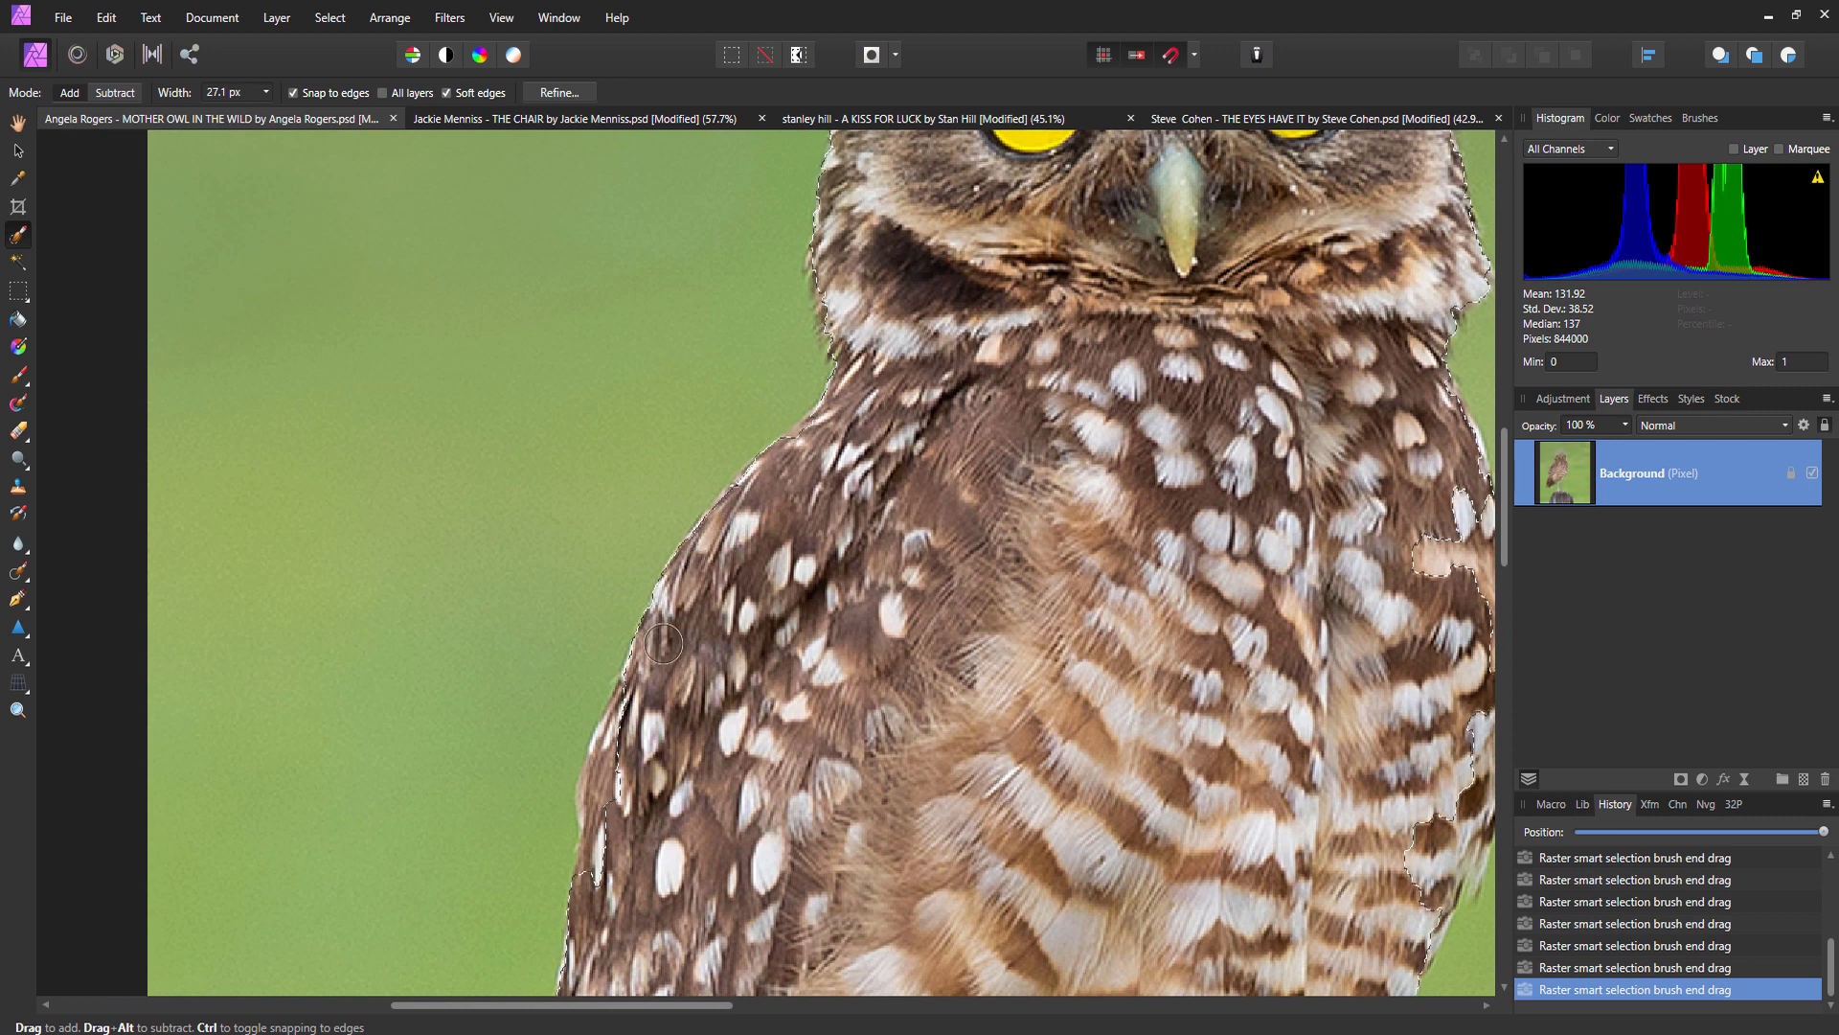
{"action": "mouse_move", "coordinate": [620, 735]}
{"action": "left_mouse_down"}
{"action": "mouse_move", "coordinate": [583, 888]}
{"action": "mouse_move", "coordinate": [575, 810]}
{"action": "left_mouse_up"}
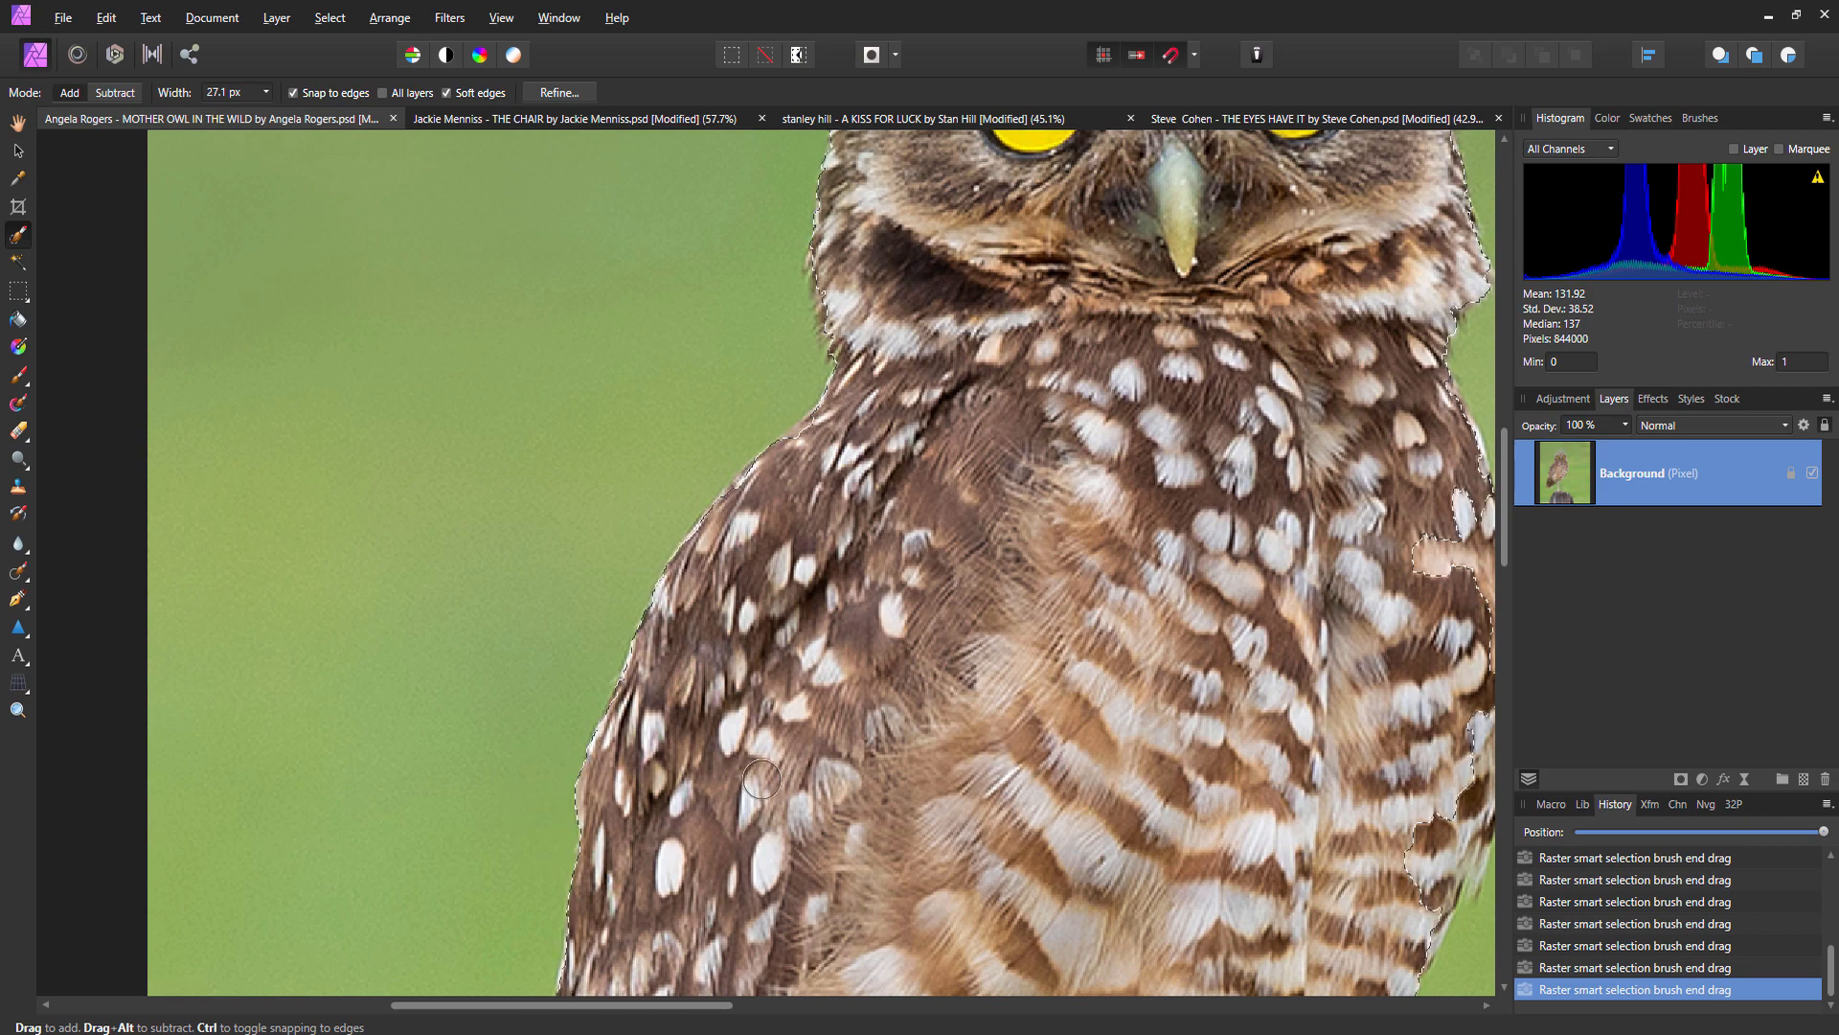
{"action": "scroll", "coordinate": [783, 382], "scroll_direction": "down", "scroll_amount": 3}
{"action": "scroll", "coordinate": [782, 382], "scroll_direction": "down", "scroll_amount": 4}
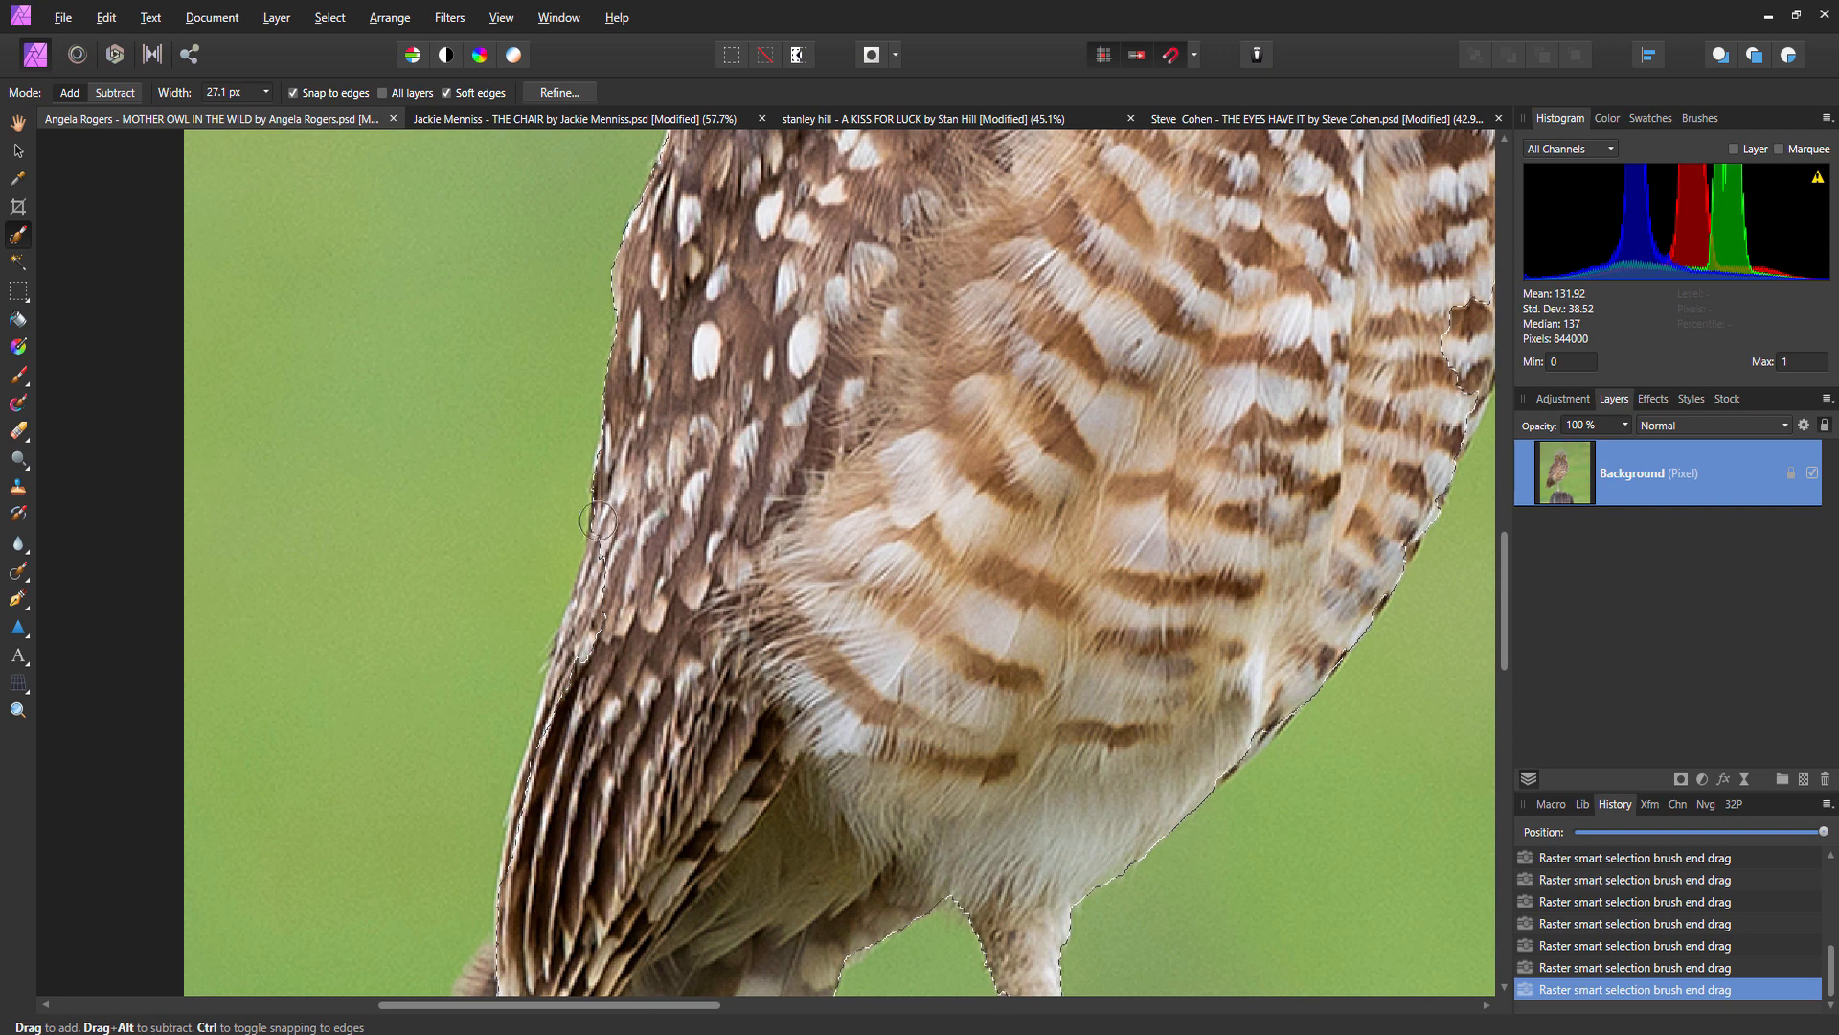
{"action": "mouse_move", "coordinate": [595, 598]}
{"action": "left_mouse_down"}
{"action": "mouse_move", "coordinate": [574, 675]}
{"action": "mouse_move", "coordinate": [575, 505]}
{"action": "left_mouse_up"}
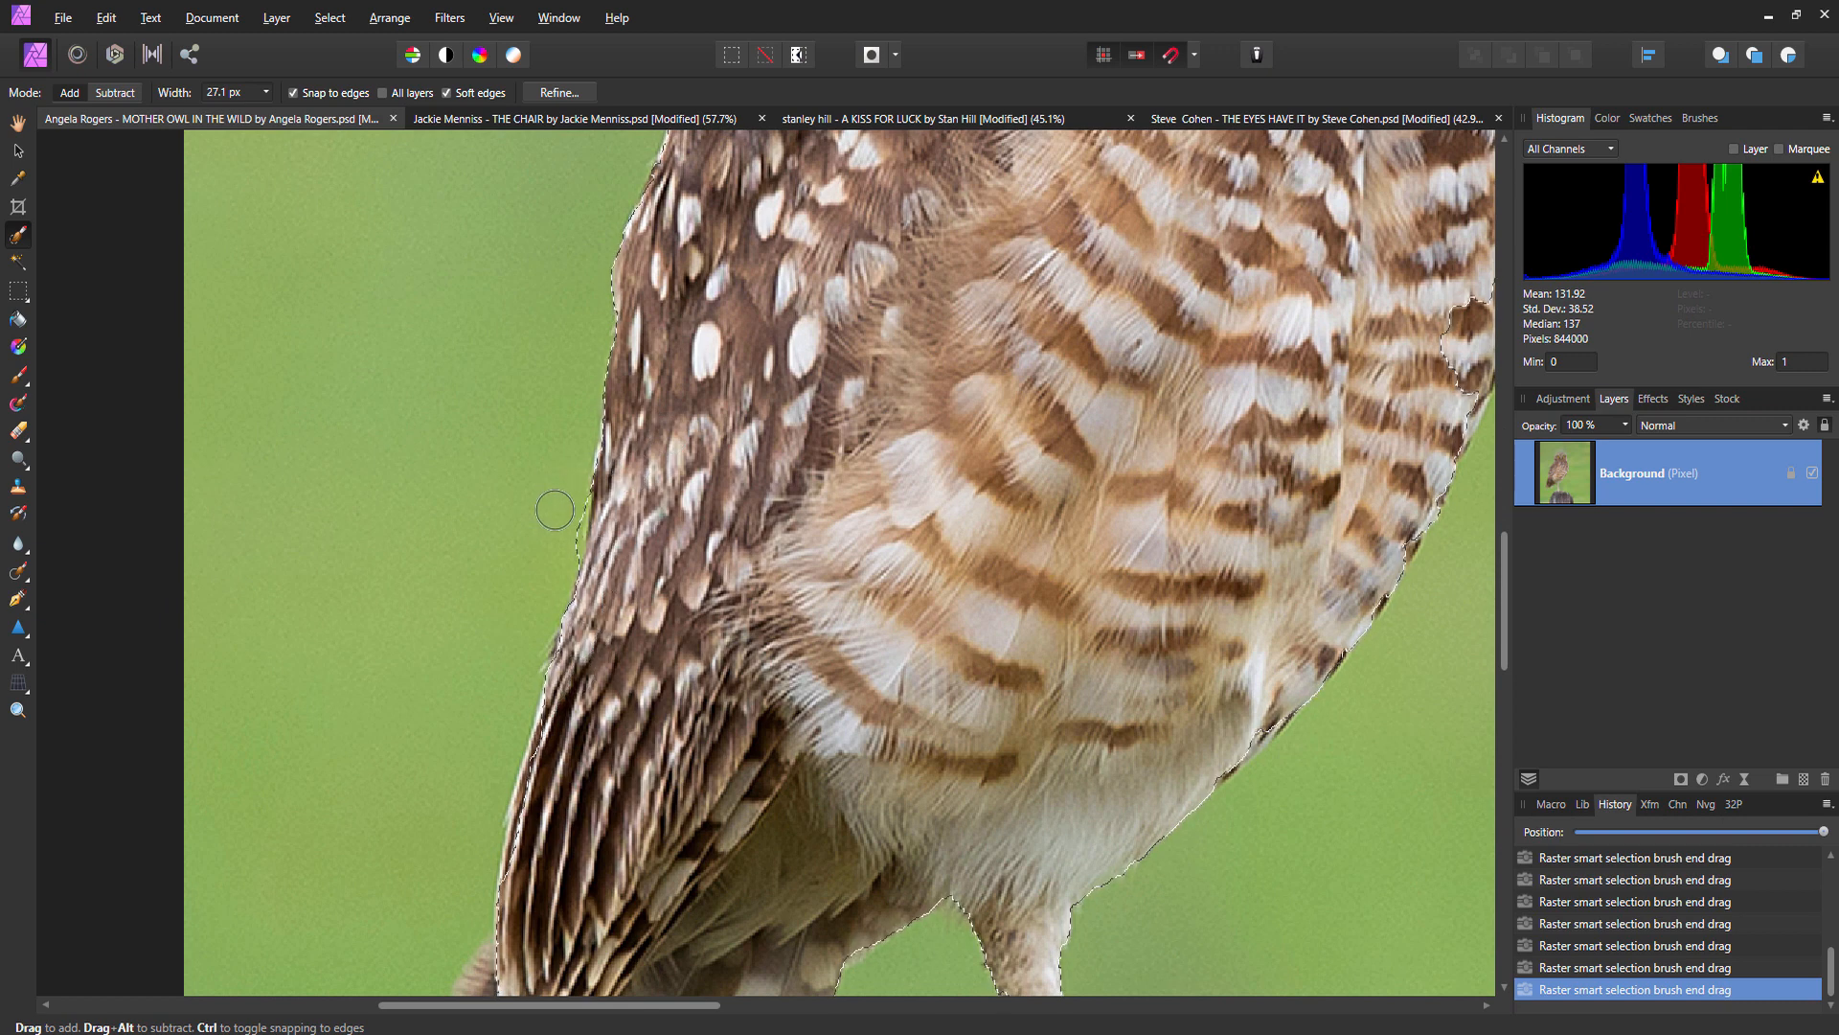
{"action": "scroll", "coordinate": [560, 528], "scroll_direction": "down", "scroll_amount": 4}
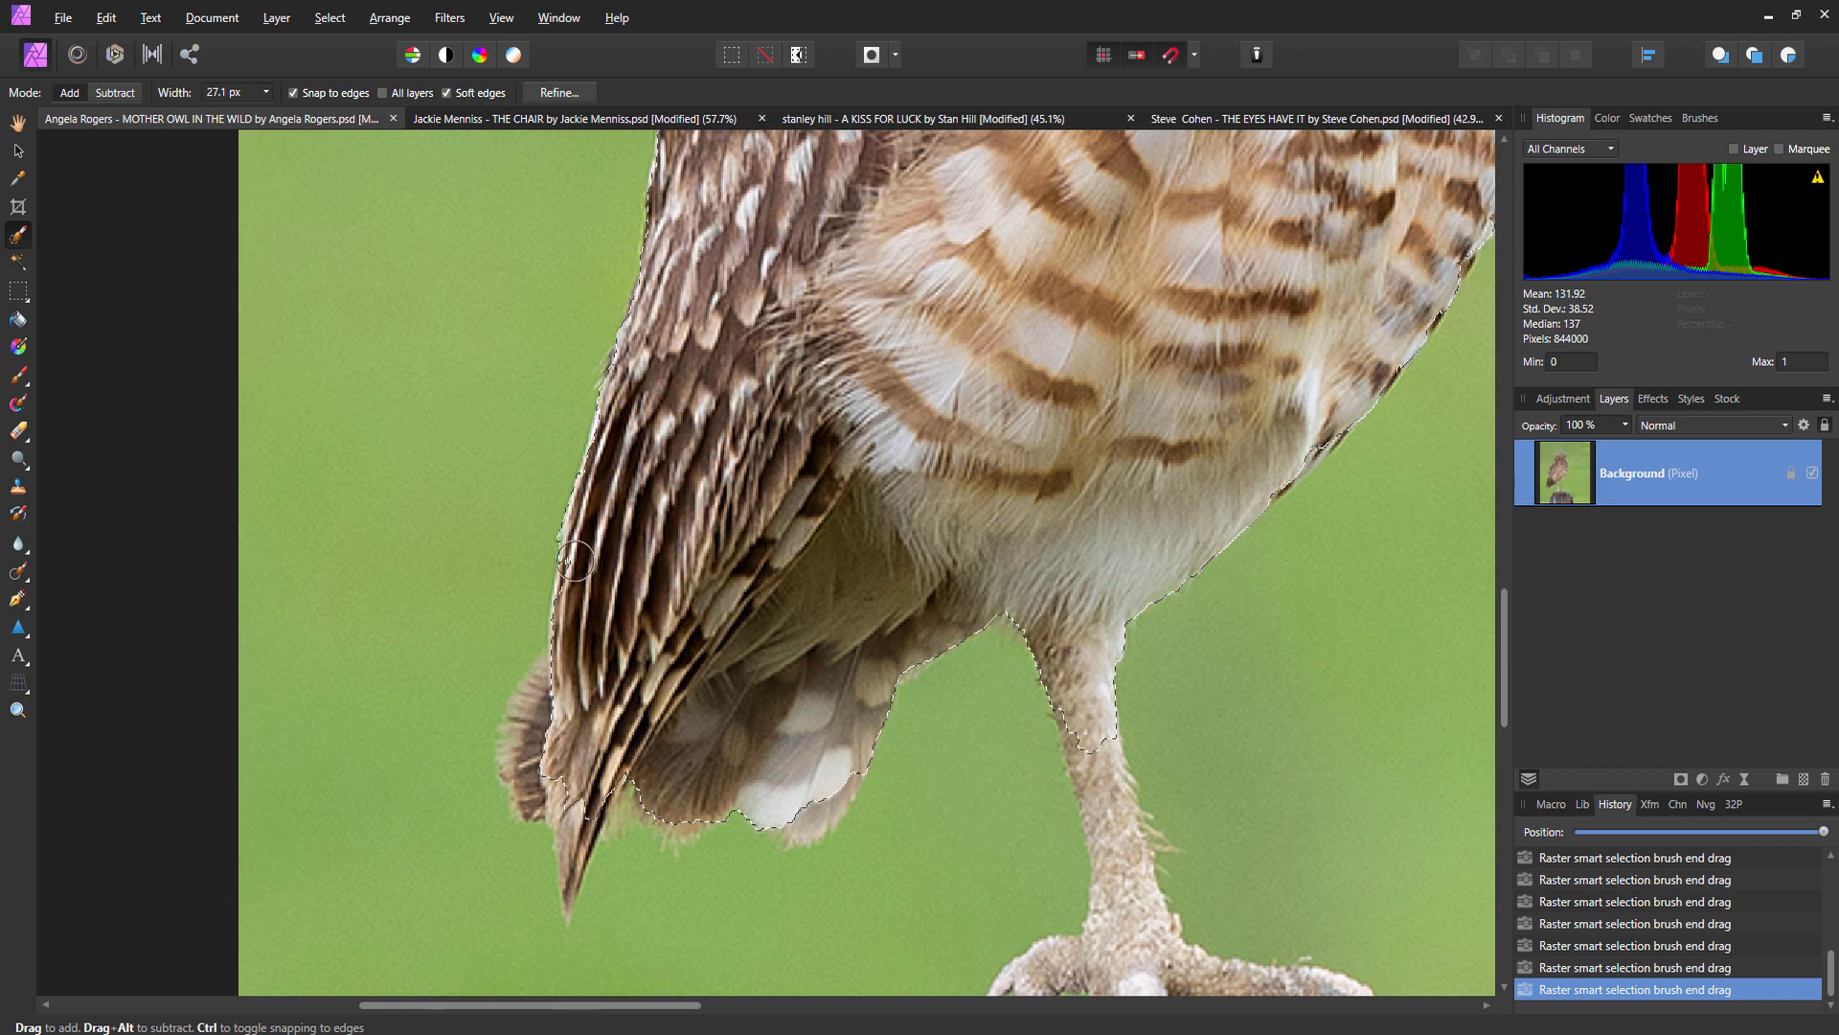
Add the outer tail feathers and the pointed wing tip to the selection, using a 3.9 px brush for the tip.
{"action": "mouse_move", "coordinate": [565, 677]}
{"action": "left_mouse_down"}
{"action": "mouse_move", "coordinate": [530, 779]}
{"action": "mouse_move", "coordinate": [521, 755]}
{"action": "mouse_move", "coordinate": [524, 724]}
{"action": "mouse_move", "coordinate": [562, 714]}
{"action": "mouse_move", "coordinate": [569, 831]}
{"action": "mouse_move", "coordinate": [657, 764]}
{"action": "mouse_move", "coordinate": [667, 804]}
{"action": "mouse_move", "coordinate": [764, 787]}
{"action": "mouse_move", "coordinate": [806, 809]}
{"action": "mouse_move", "coordinate": [844, 717]}
{"action": "mouse_move", "coordinate": [854, 763]}
{"action": "mouse_move", "coordinate": [858, 700]}
{"action": "left_mouse_up"}
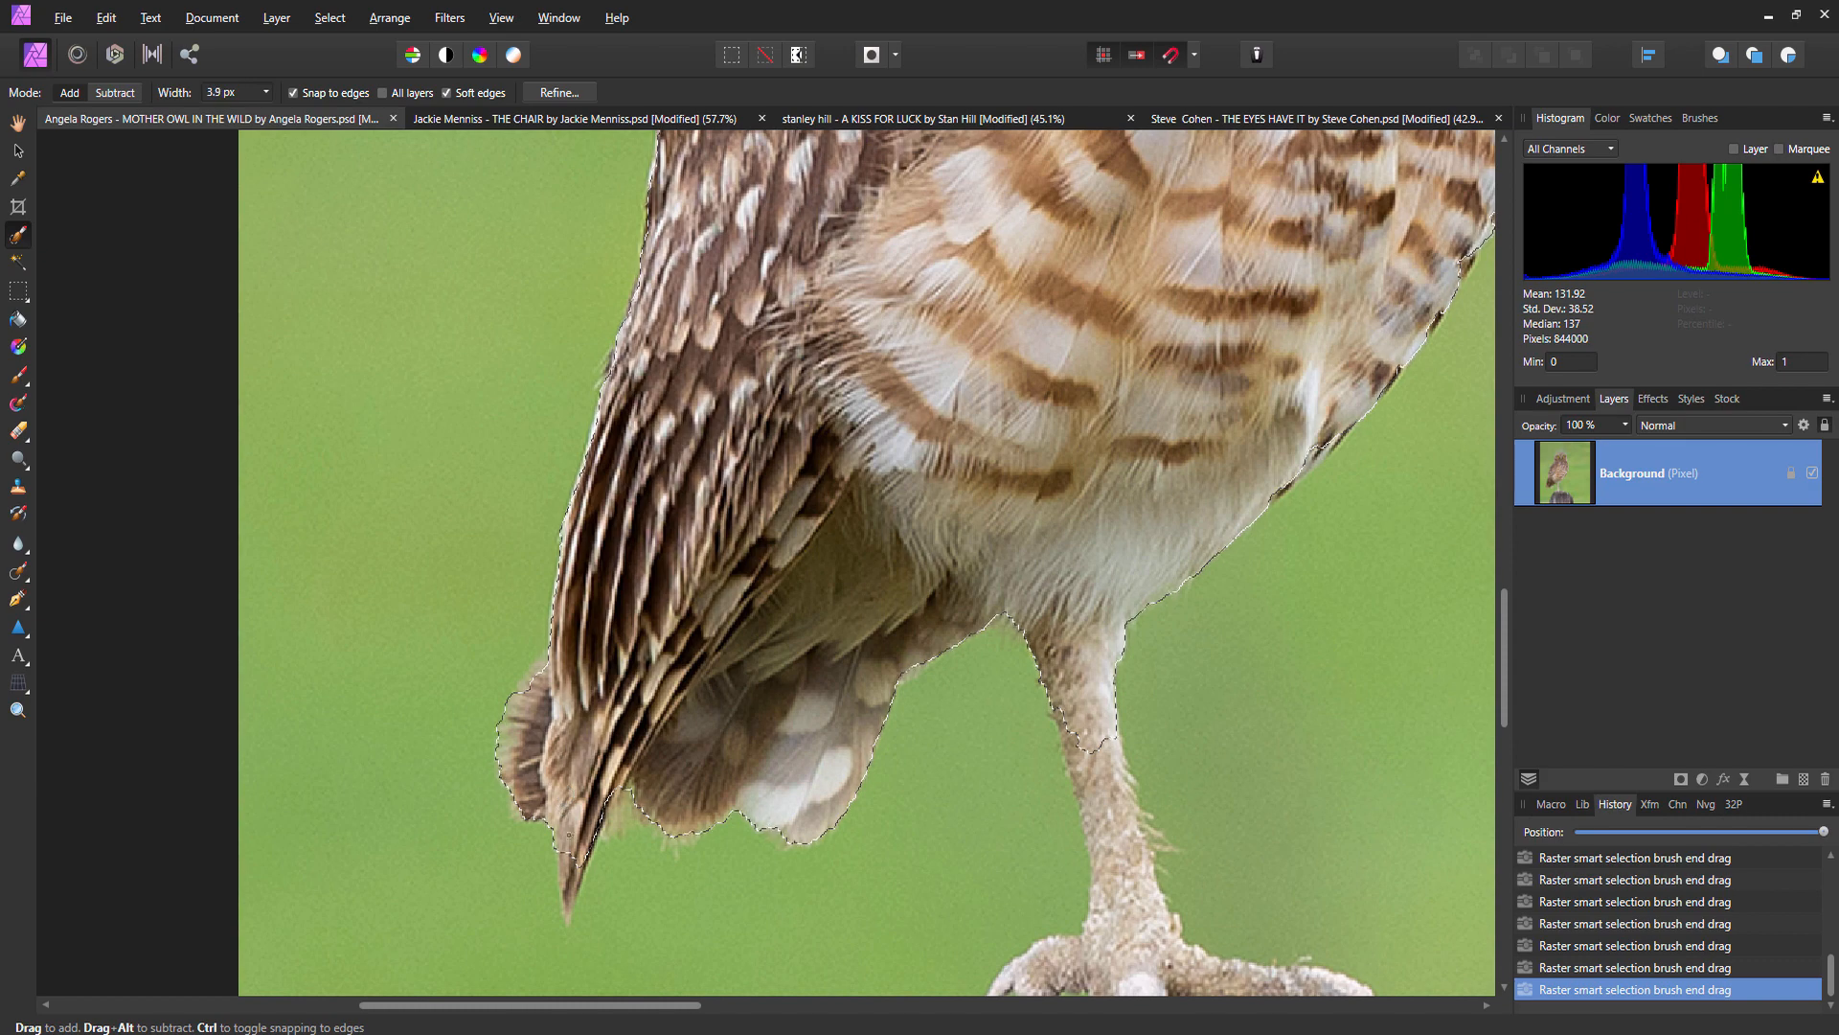
{"action": "scroll", "coordinate": [592, 699], "scroll_direction": "up", "scroll_amount": 2}
{"action": "key", "text": "bracketleft"}
{"action": "key", "text": "bracketleft"}
{"action": "key", "text": "bracketleft"}
{"action": "key", "text": "bracketleft"}
{"action": "scroll", "coordinate": [634, 547], "scroll_direction": "down", "scroll_amount": 3}
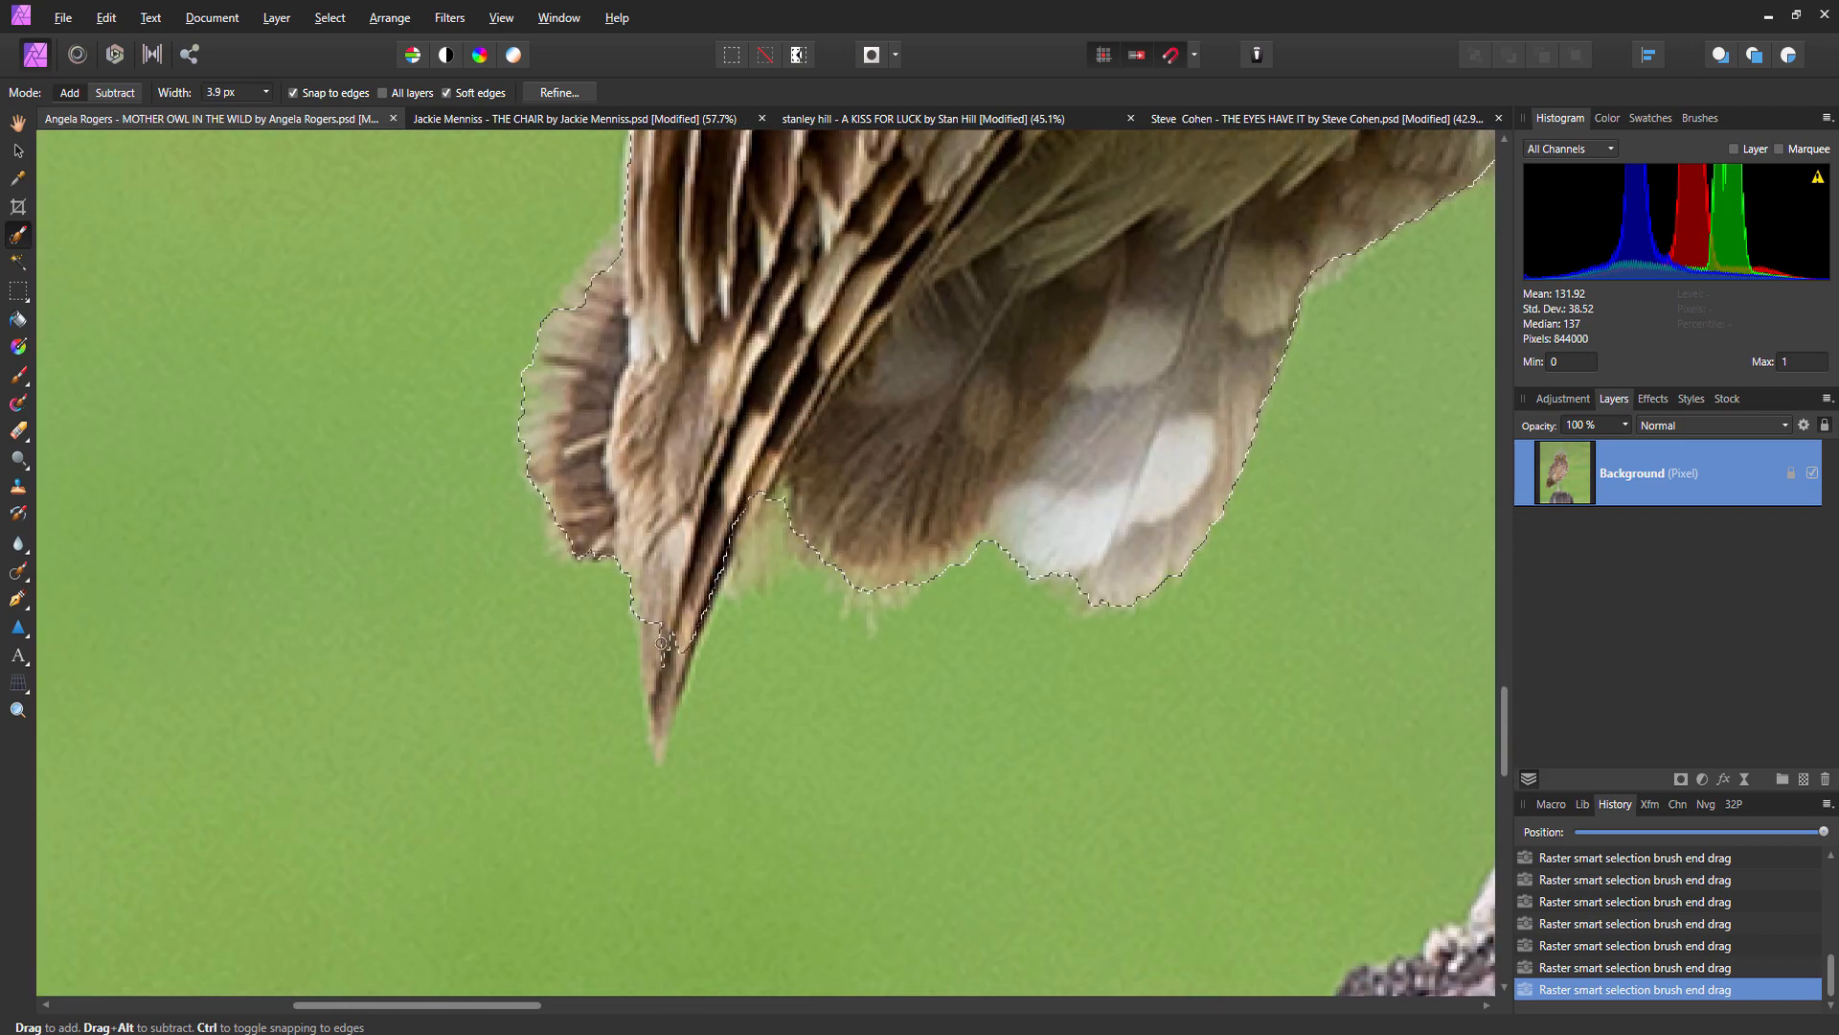
{"action": "left_click_drag", "start_coordinate": [663, 713], "coordinate": [674, 657]}
Add the owl's leg and foot to the selection, enlarging the brush to 6.7 px.
{"action": "scroll", "coordinate": [602, 690], "scroll_direction": "down", "scroll_amount": 2}
{"action": "scroll", "coordinate": [601, 689], "scroll_direction": "down", "scroll_amount": 3}
{"action": "scroll", "coordinate": [601, 690], "scroll_direction": "right", "scroll_amount": 4}
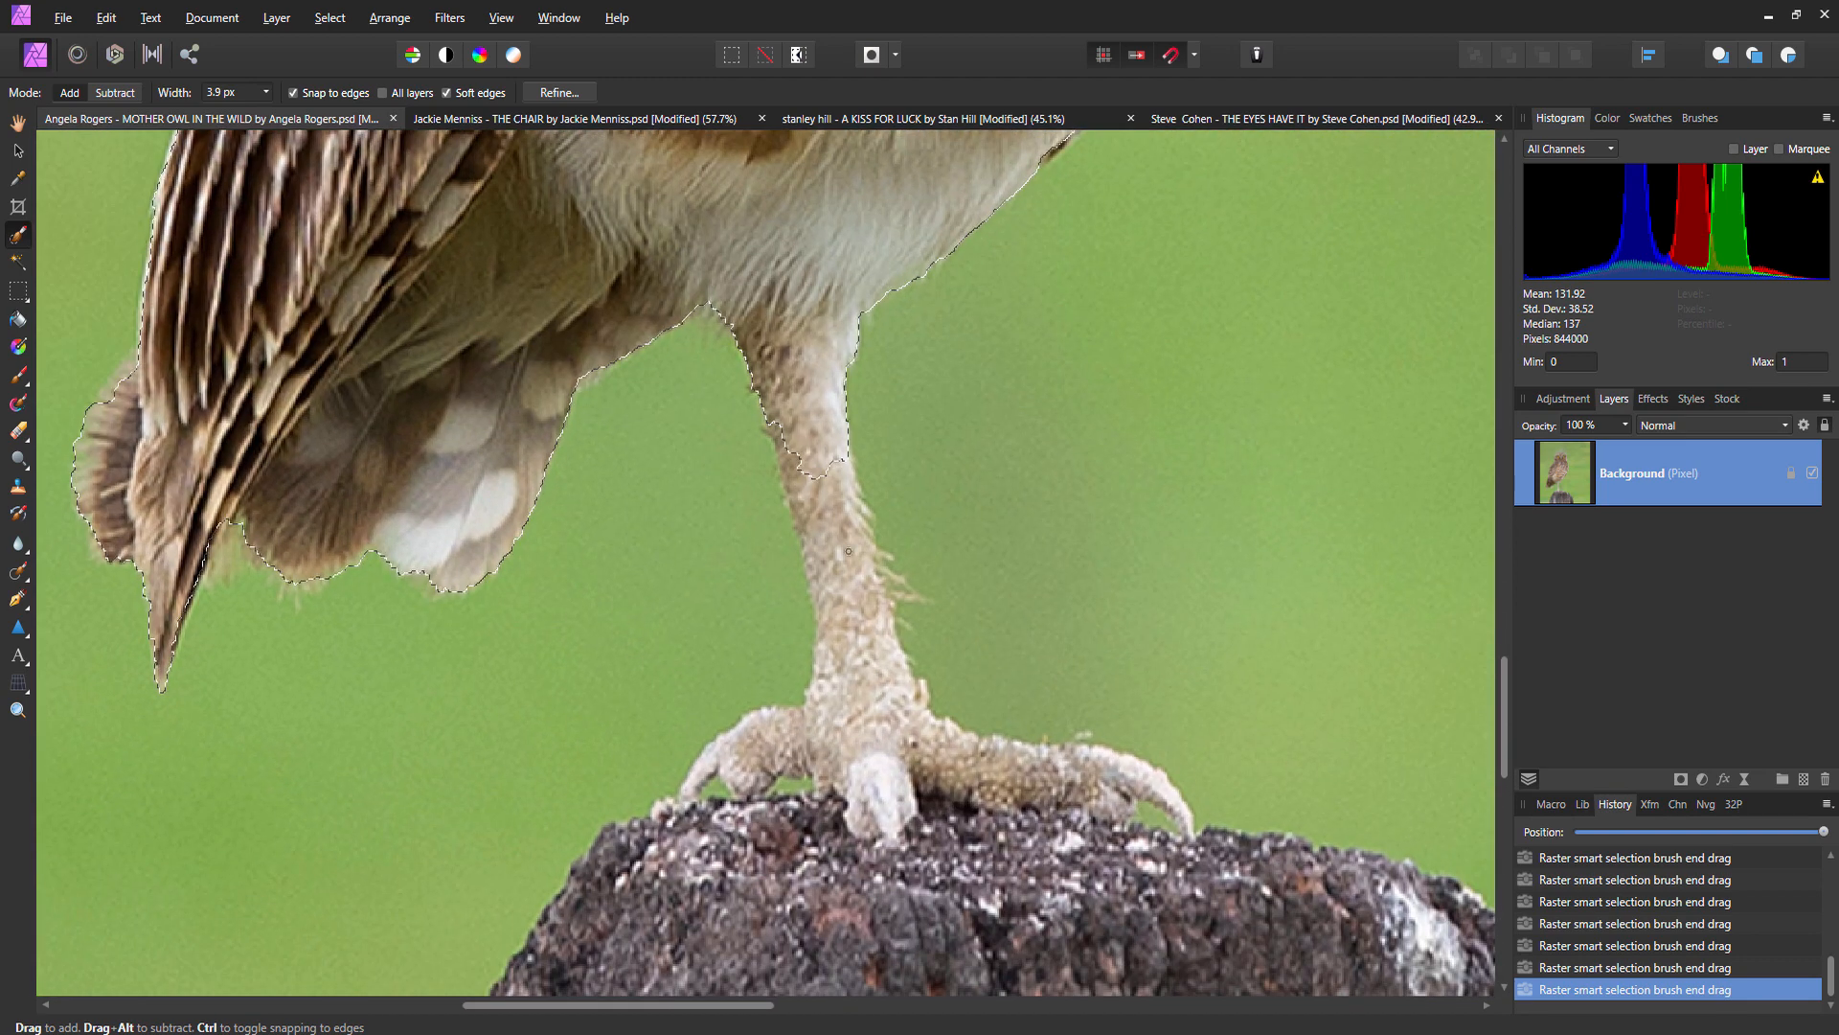
{"action": "mouse_move", "coordinate": [827, 405]}
{"action": "left_mouse_down"}
{"action": "mouse_move", "coordinate": [811, 538]}
{"action": "mouse_move", "coordinate": [833, 615]}
{"action": "left_mouse_up"}
{"action": "key", "text": "bracketright"}
{"action": "key", "text": "bracketright"}
{"action": "key", "text": "bracketright"}
{"action": "scroll", "coordinate": [685, 396], "scroll_direction": "down", "scroll_amount": 1}
{"action": "scroll", "coordinate": [476, 410], "scroll_direction": "up", "scroll_amount": 3}
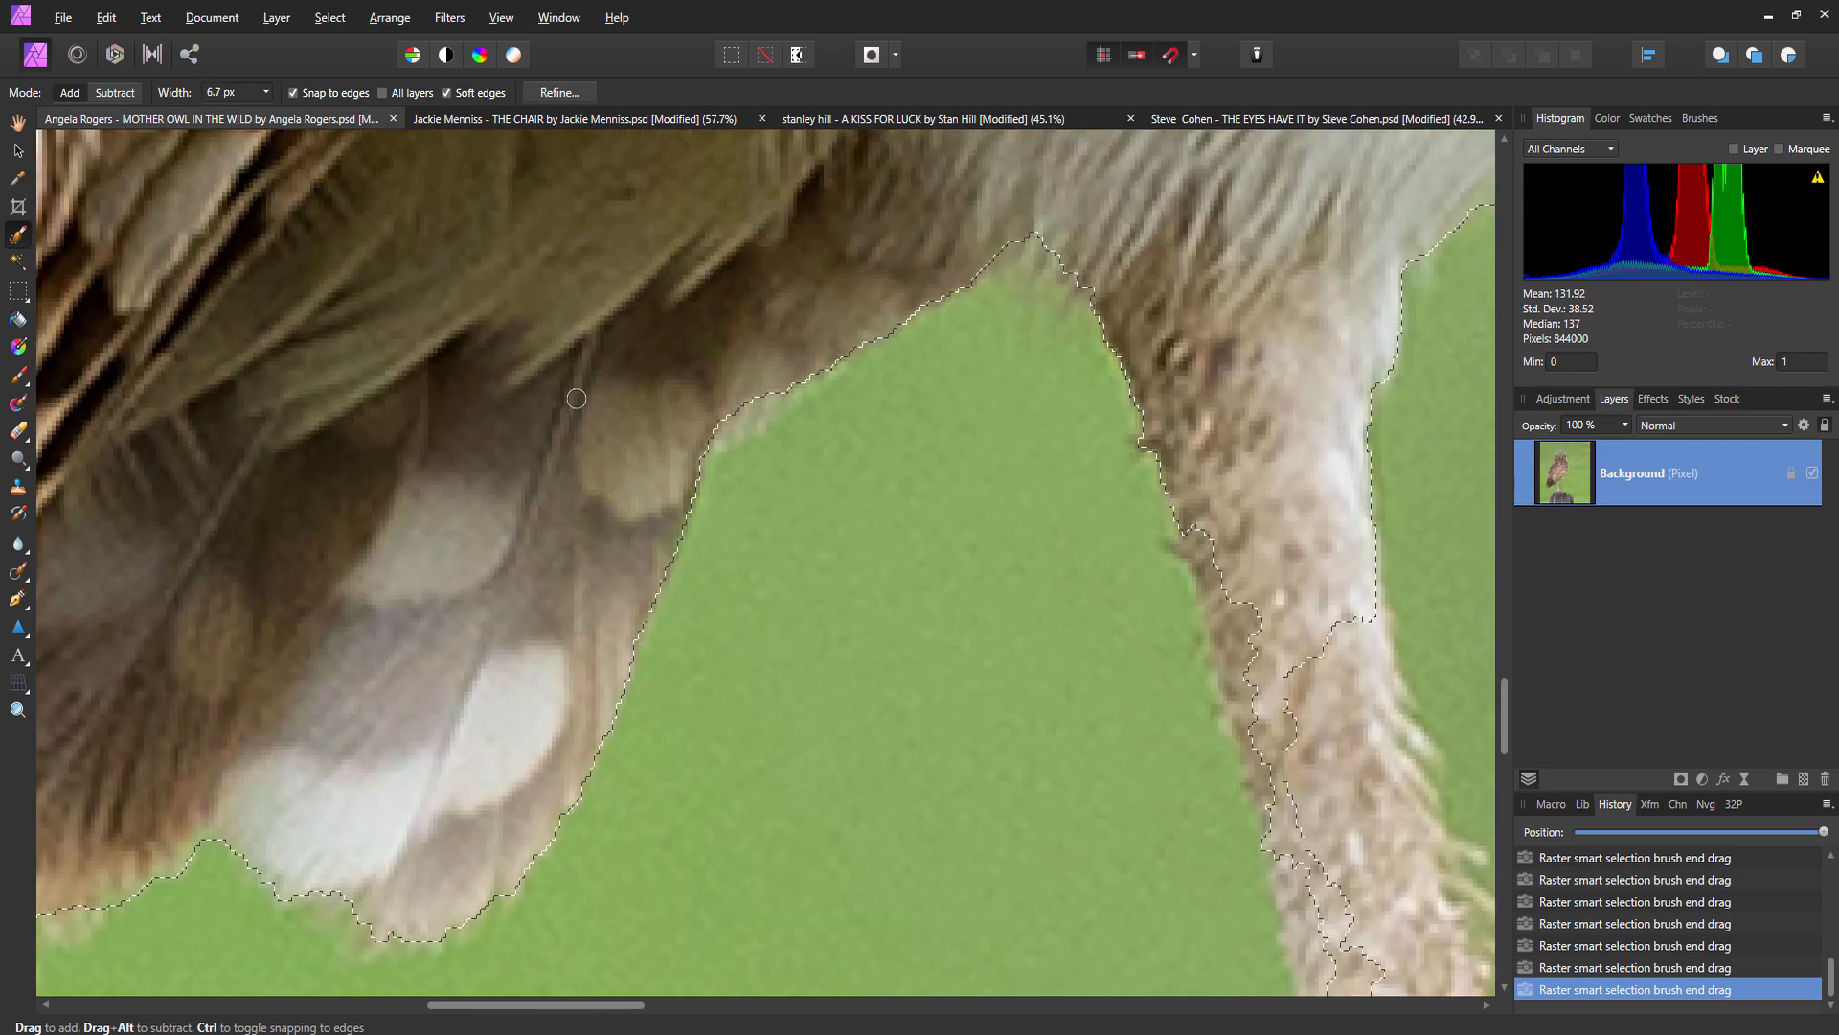
{"action": "scroll", "coordinate": [476, 410], "scroll_direction": "down", "scroll_amount": 3}
{"action": "scroll", "coordinate": [867, 477], "scroll_direction": "down", "scroll_amount": 3}
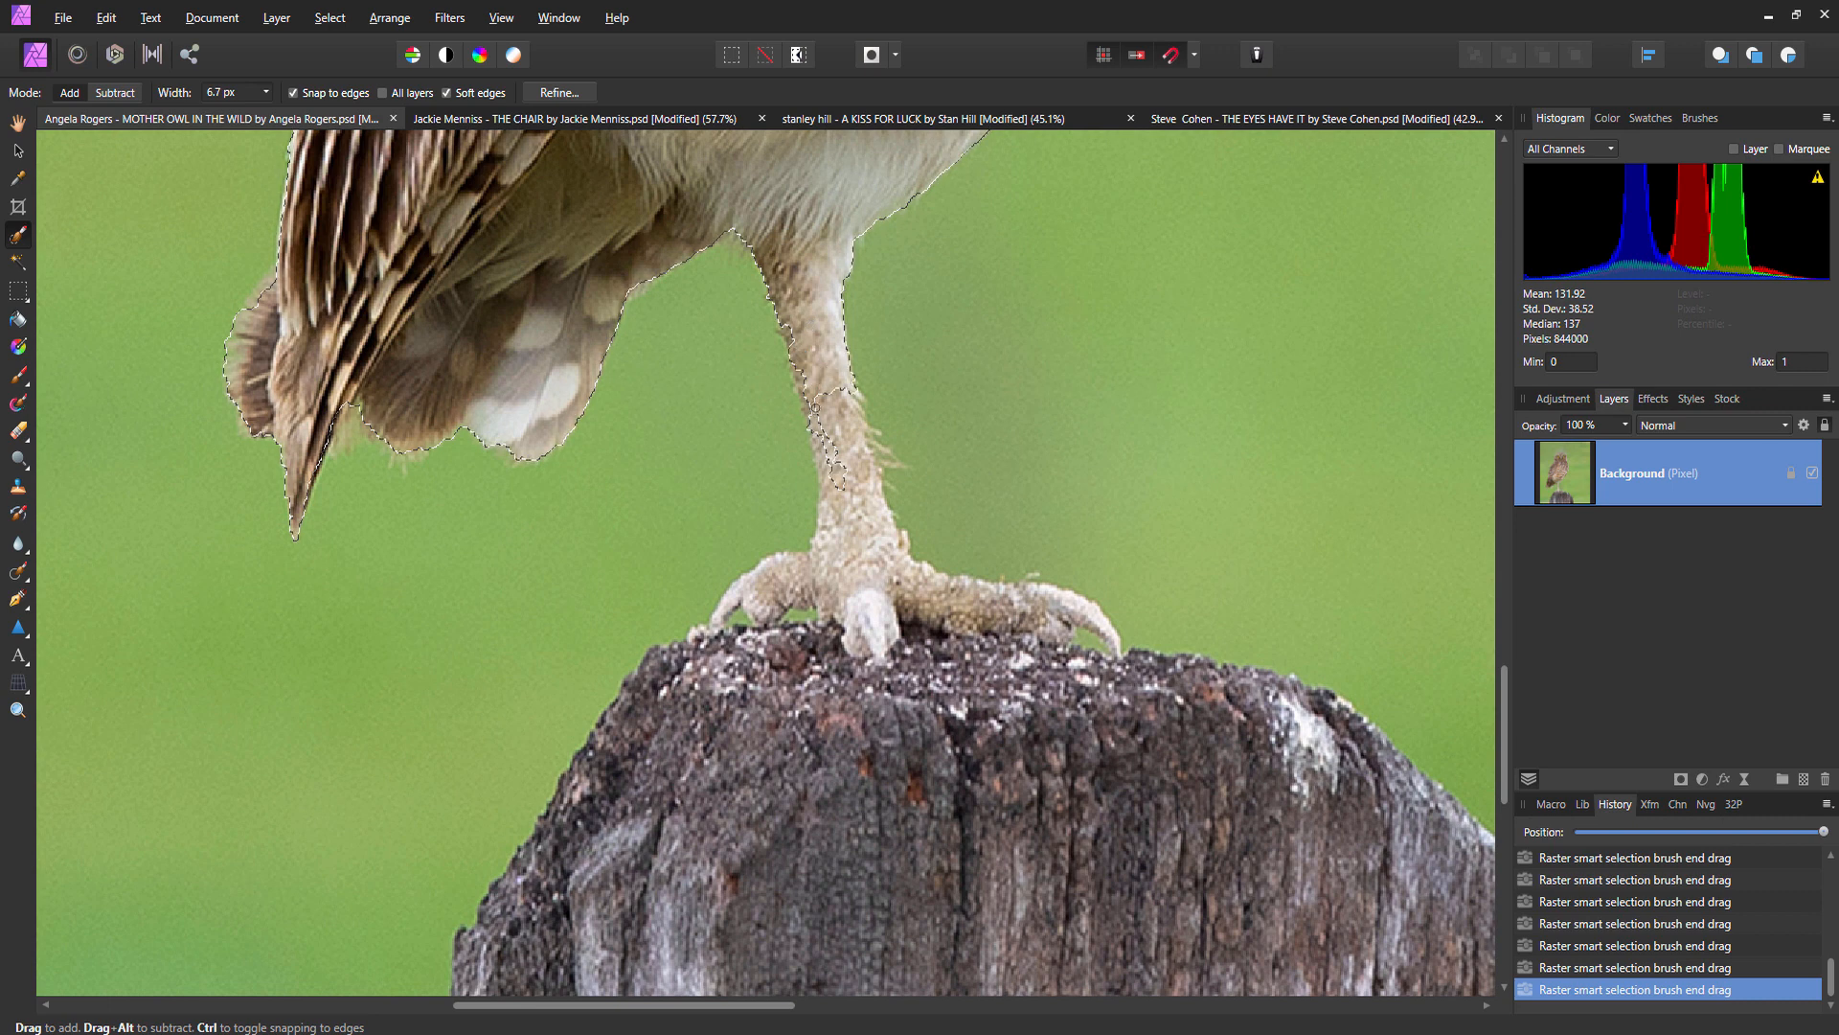
{"action": "mouse_move", "coordinate": [838, 474]}
{"action": "left_mouse_down"}
{"action": "mouse_move", "coordinate": [847, 575]}
{"action": "mouse_move", "coordinate": [881, 623]}
{"action": "mouse_move", "coordinate": [914, 585]}
{"action": "mouse_move", "coordinate": [1102, 637]}
{"action": "mouse_move", "coordinate": [1054, 651]}
{"action": "mouse_move", "coordinate": [924, 785]}
{"action": "left_mouse_up"}
Enlarge the selection brush to 61.7 px and add the wooden post below the owl to the selection.
{"action": "scroll", "coordinate": [924, 785], "scroll_direction": "down", "scroll_amount": 3}
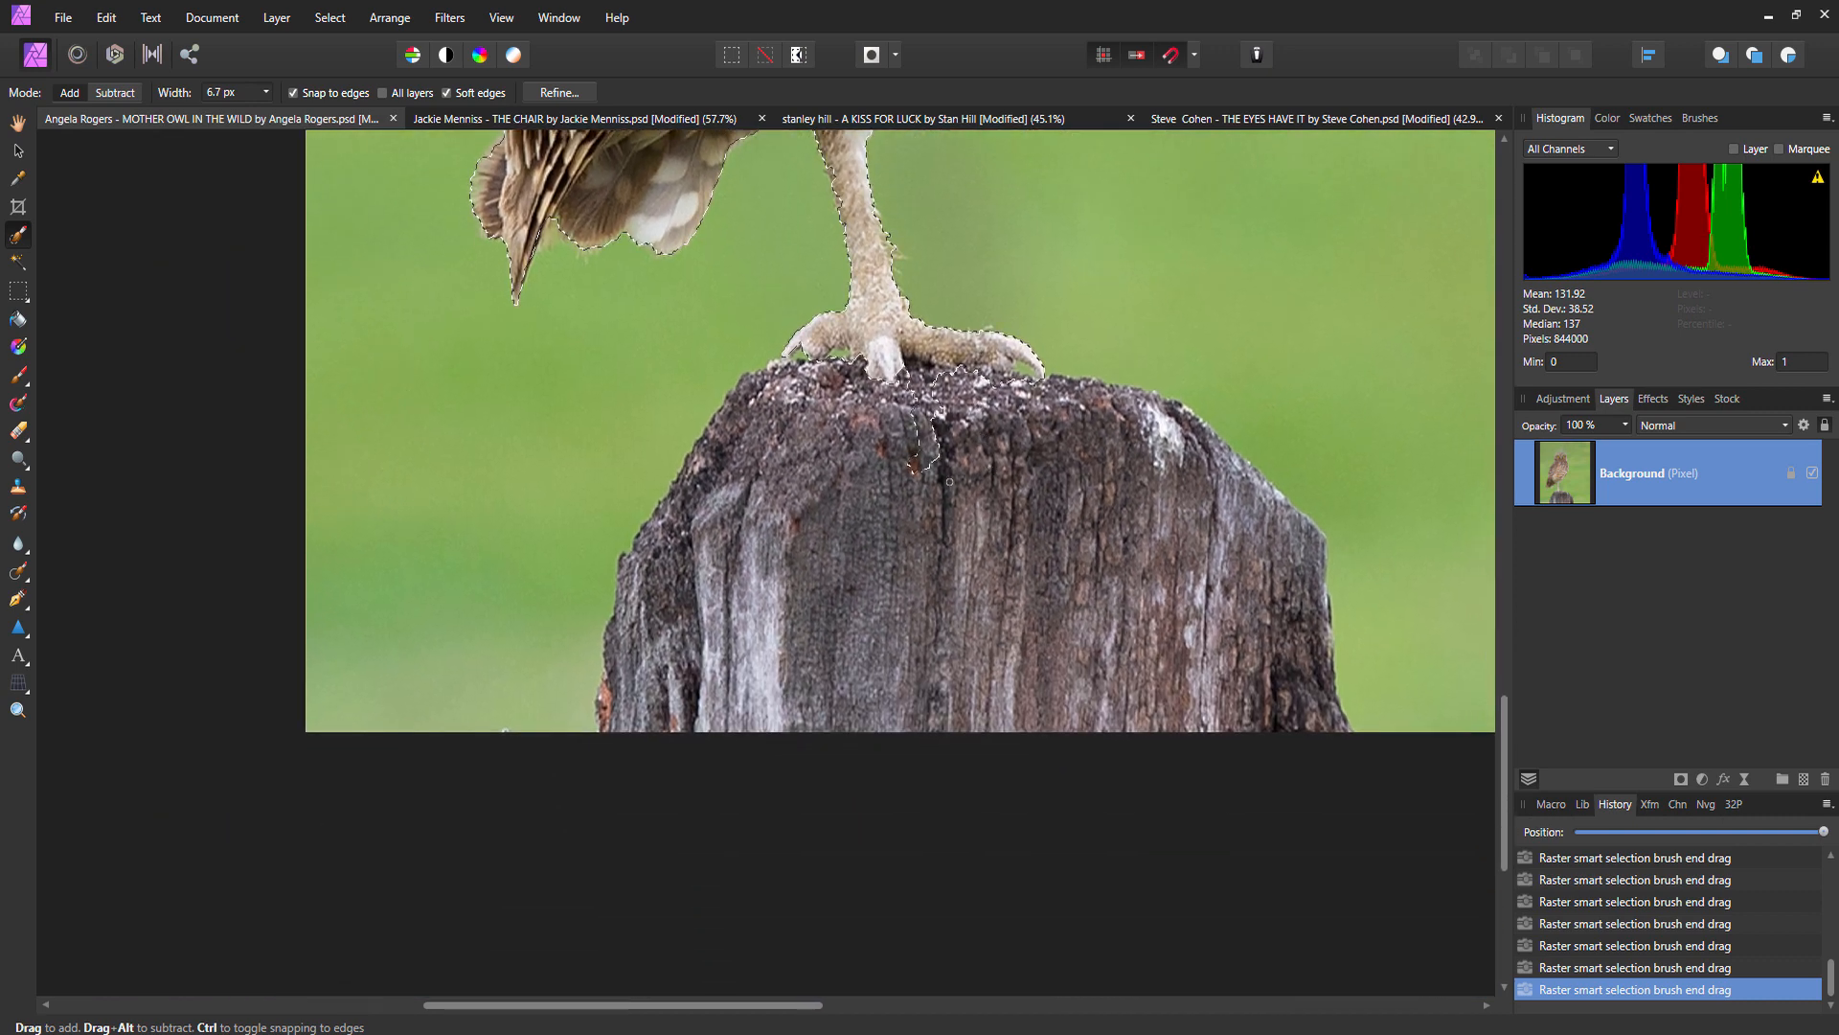
{"action": "key", "text": "bracketright"}
{"action": "key", "text": "bracketright"}
{"action": "key", "text": "bracketright"}
{"action": "key", "text": "bracketright"}
{"action": "key", "text": "bracketright"}
{"action": "mouse_move", "coordinate": [950, 482]}
{"action": "left_mouse_down"}
{"action": "mouse_move", "coordinate": [958, 709]}
{"action": "mouse_move", "coordinate": [1017, 683]}
{"action": "mouse_move", "coordinate": [1273, 707]}
{"action": "mouse_move", "coordinate": [1176, 507]}
{"action": "mouse_move", "coordinate": [1080, 467]}
{"action": "mouse_move", "coordinate": [1160, 445]}
{"action": "mouse_move", "coordinate": [953, 478]}
{"action": "mouse_move", "coordinate": [855, 463]}
{"action": "mouse_move", "coordinate": [850, 432]}
{"action": "mouse_move", "coordinate": [800, 438]}
{"action": "mouse_move", "coordinate": [694, 572]}
{"action": "mouse_move", "coordinate": [653, 702]}
{"action": "mouse_move", "coordinate": [696, 644]}
{"action": "left_mouse_up"}
Reduce the selection brush to 12.1 px and add the missed bark at the post's lower edges.
{"action": "scroll", "coordinate": [696, 644], "scroll_direction": "up", "scroll_amount": 3}
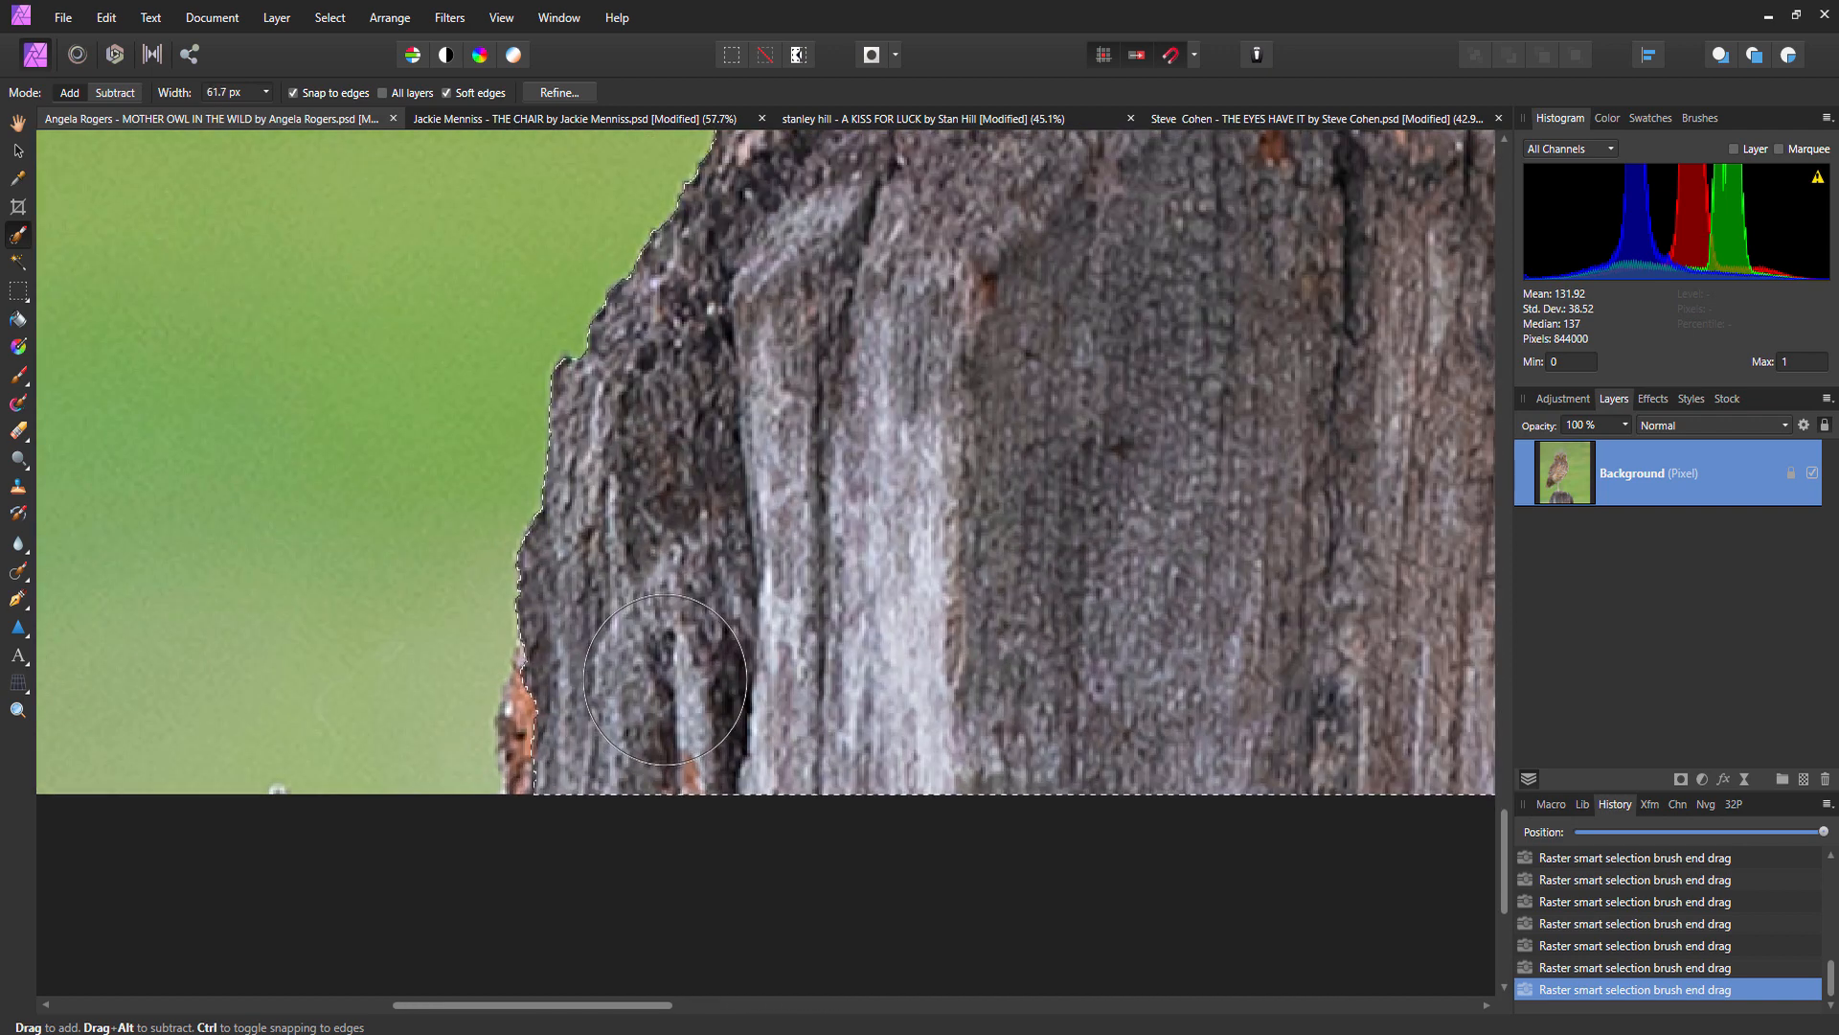
{"action": "key", "text": "bracketleft"}
{"action": "key", "text": "bracketleft"}
{"action": "key", "text": "bracketleft"}
{"action": "key", "text": "bracketleft"}
{"action": "key", "text": "bracketleft"}
{"action": "mouse_move", "coordinate": [602, 692]}
{"action": "left_mouse_down"}
{"action": "mouse_move", "coordinate": [527, 671]}
{"action": "mouse_move", "coordinate": [522, 575]}
{"action": "mouse_move", "coordinate": [512, 747]}
{"action": "left_mouse_up"}
{"action": "scroll", "coordinate": [694, 492], "scroll_direction": "right", "scroll_amount": 10}
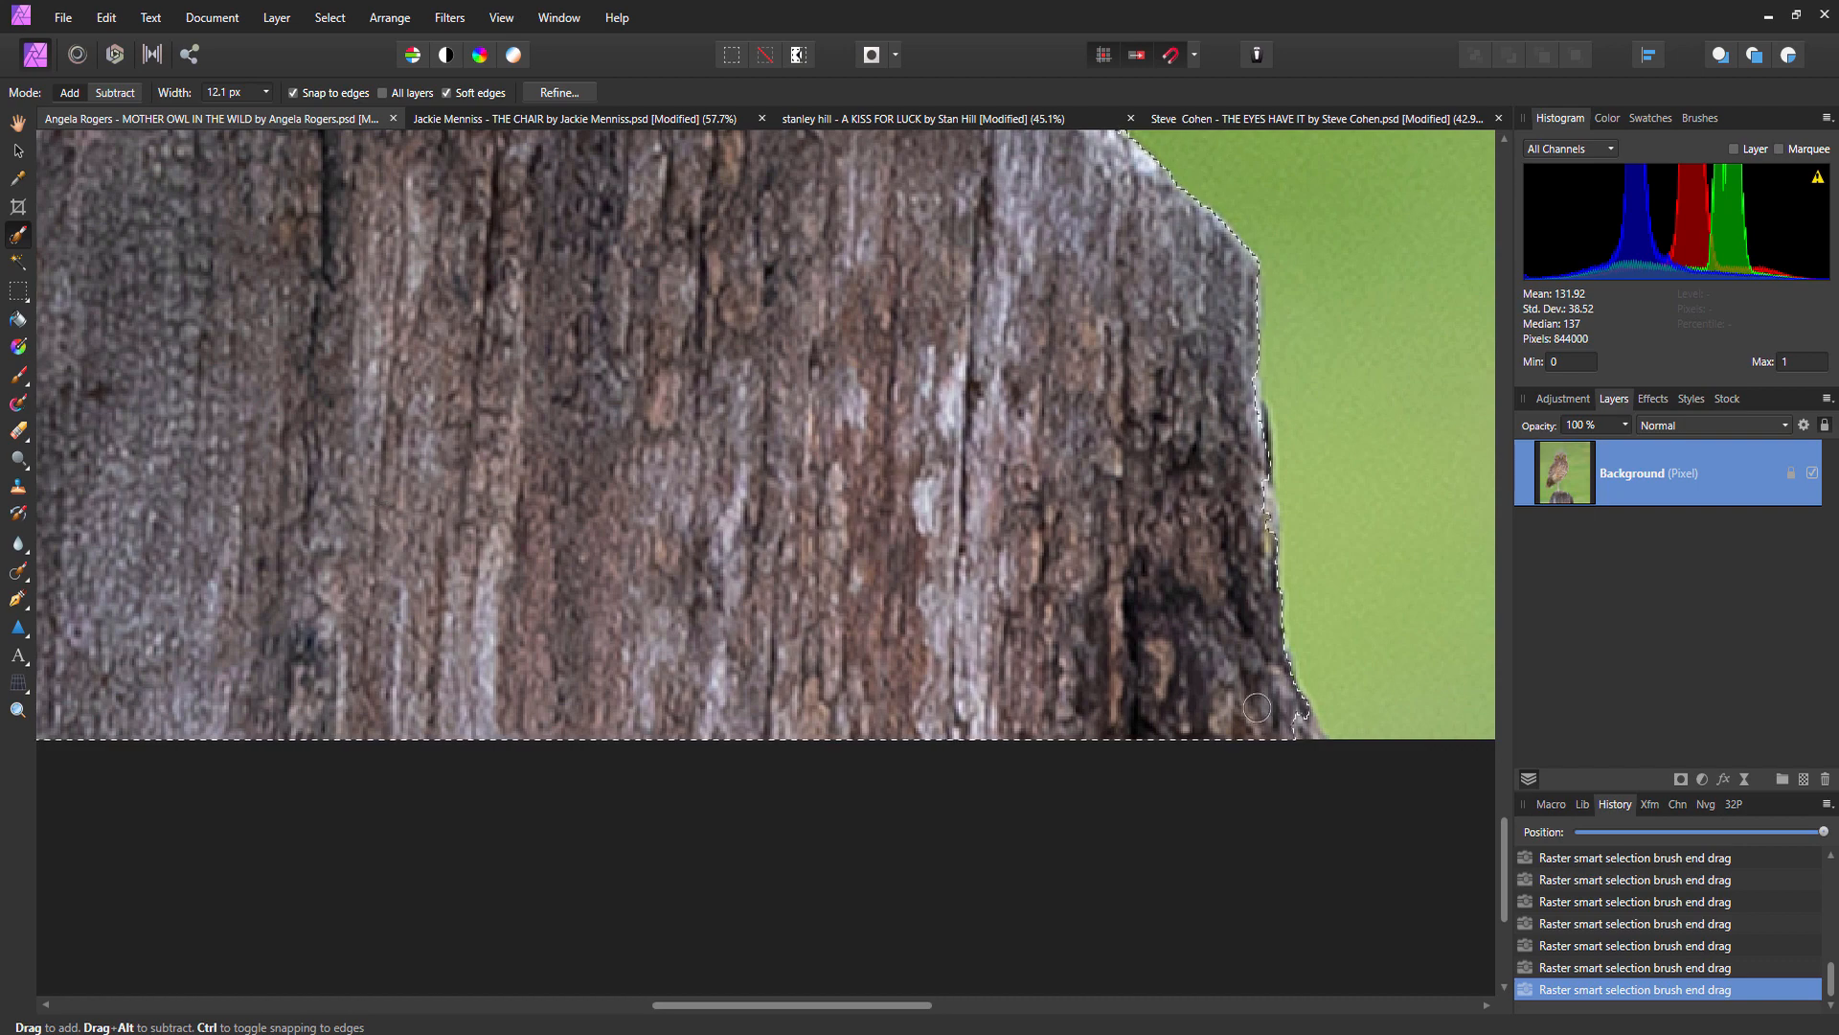
Refine the selection around the talons with a 6.3 px brush, excluding the small green gaps between the toes and the post.
{"action": "scroll", "coordinate": [1327, 757], "scroll_direction": "down", "scroll_amount": 3}
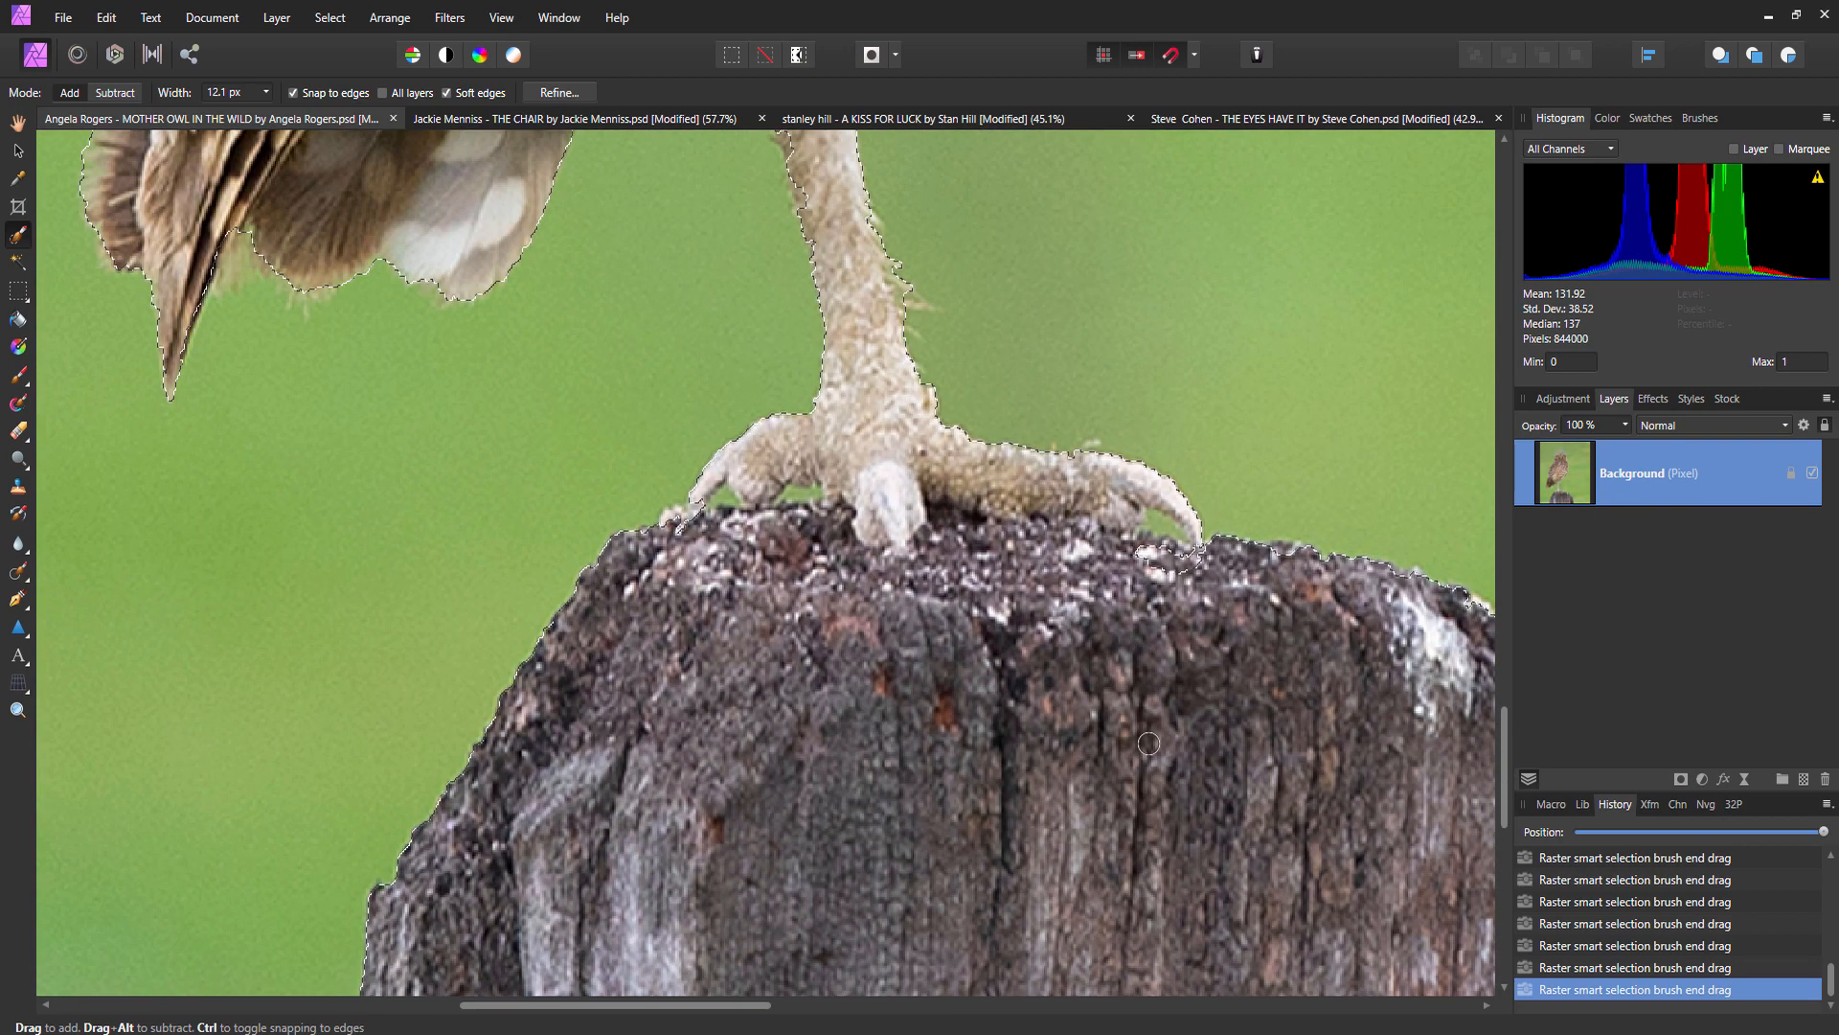
{"action": "scroll", "coordinate": [1058, 638], "scroll_direction": "up", "scroll_amount": 3}
{"action": "scroll", "coordinate": [1058, 638], "scroll_direction": "up", "scroll_amount": 2}
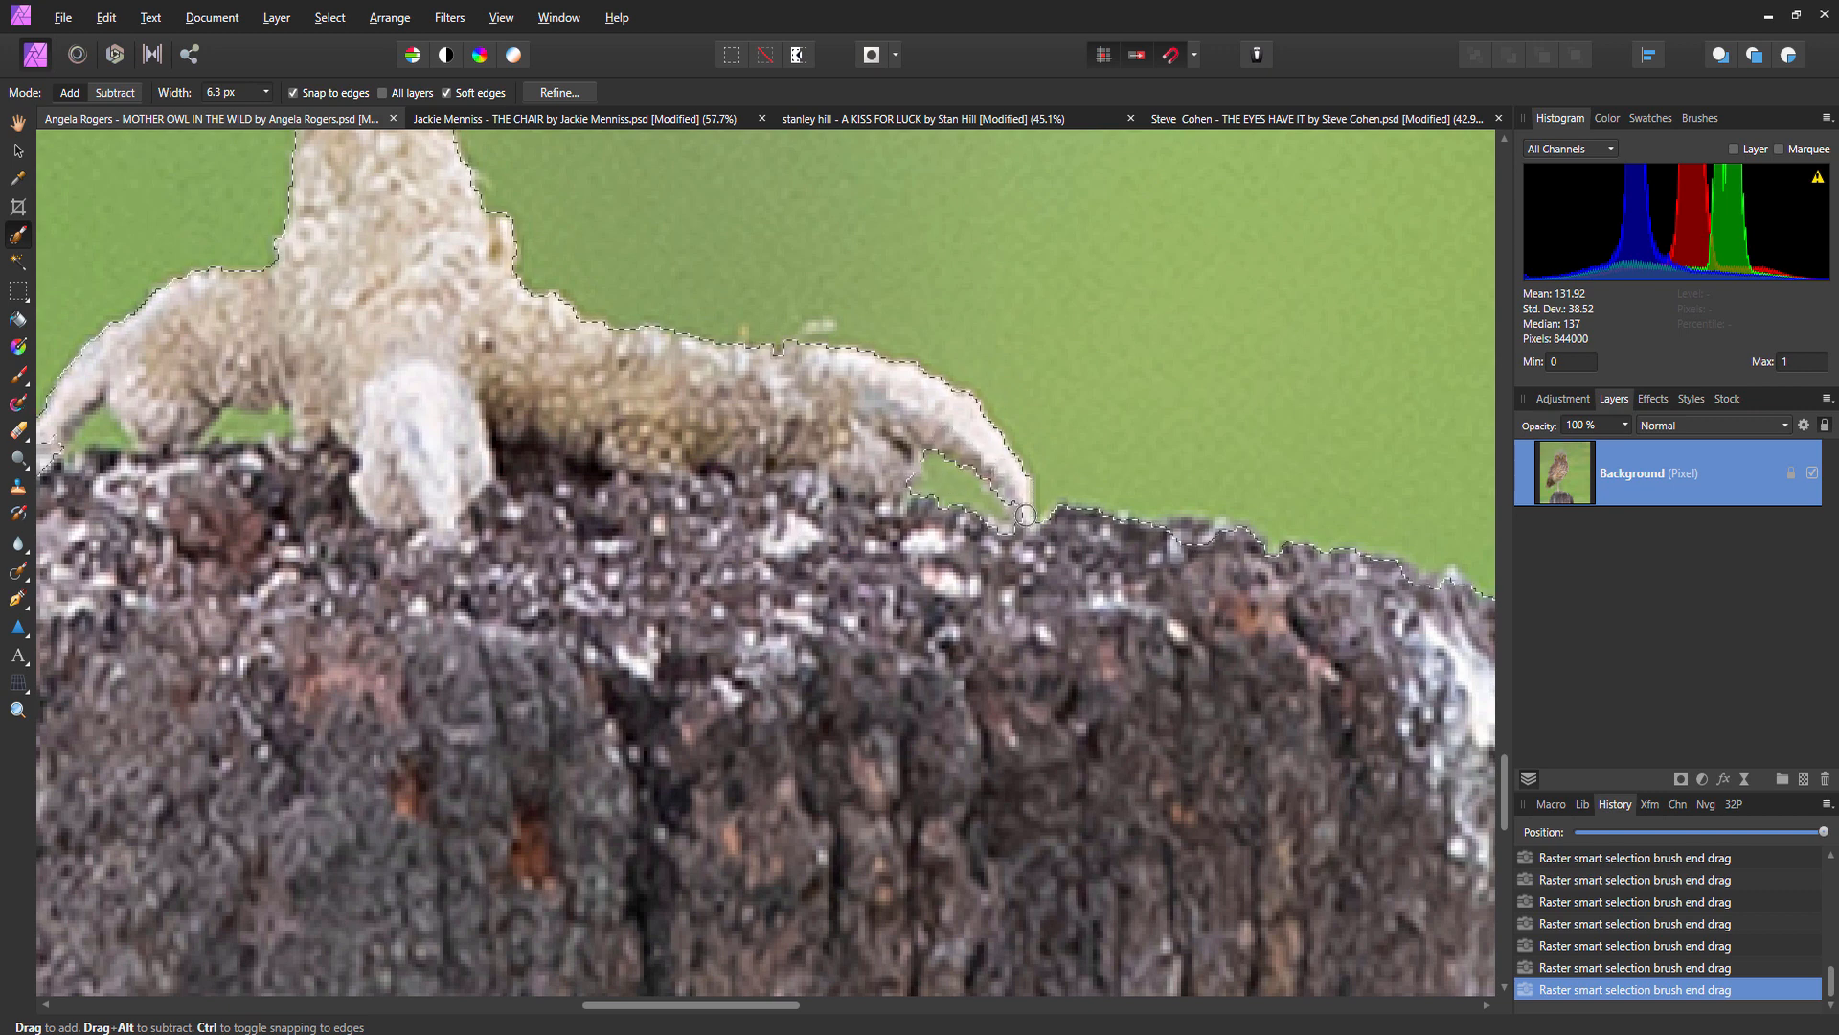
{"action": "scroll", "coordinate": [990, 544], "scroll_direction": "down", "scroll_amount": 3}
{"action": "scroll", "coordinate": [958, 479], "scroll_direction": "left", "scroll_amount": 5}
{"action": "scroll", "coordinate": [913, 342], "scroll_direction": "up", "scroll_amount": 4}
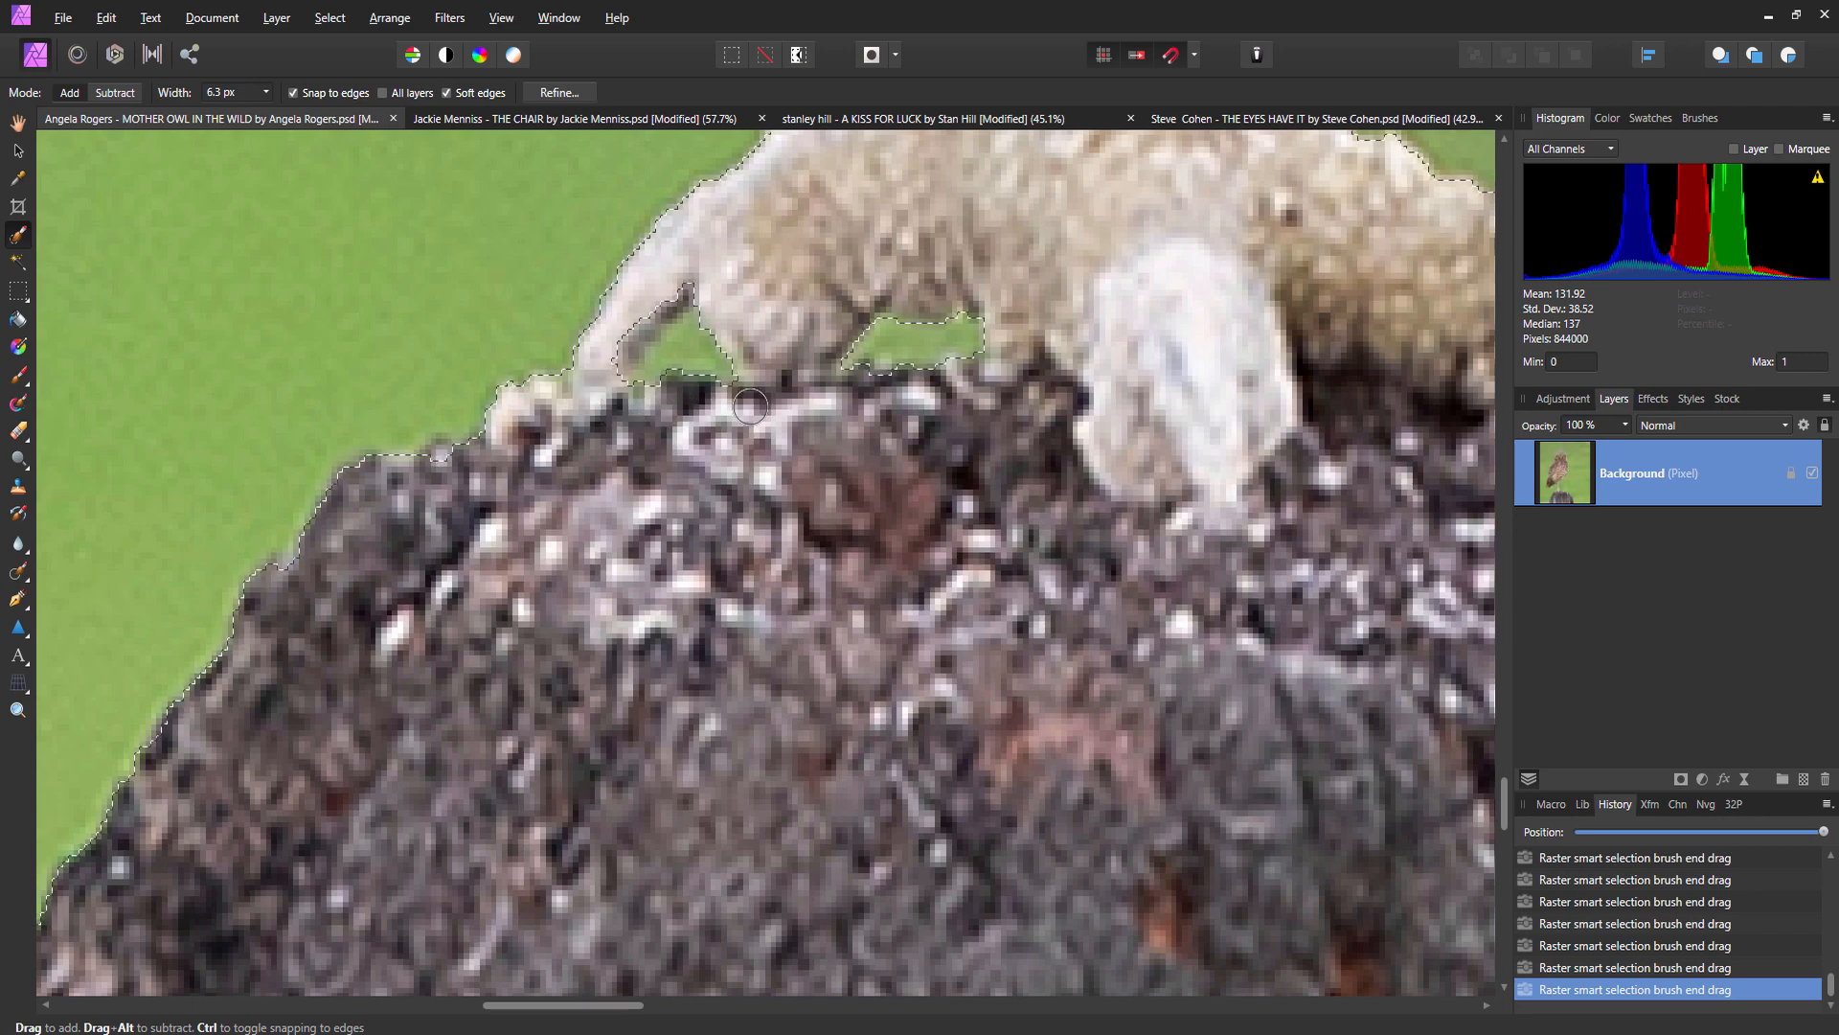
{"action": "scroll", "coordinate": [750, 406], "scroll_direction": "down", "scroll_amount": 5}
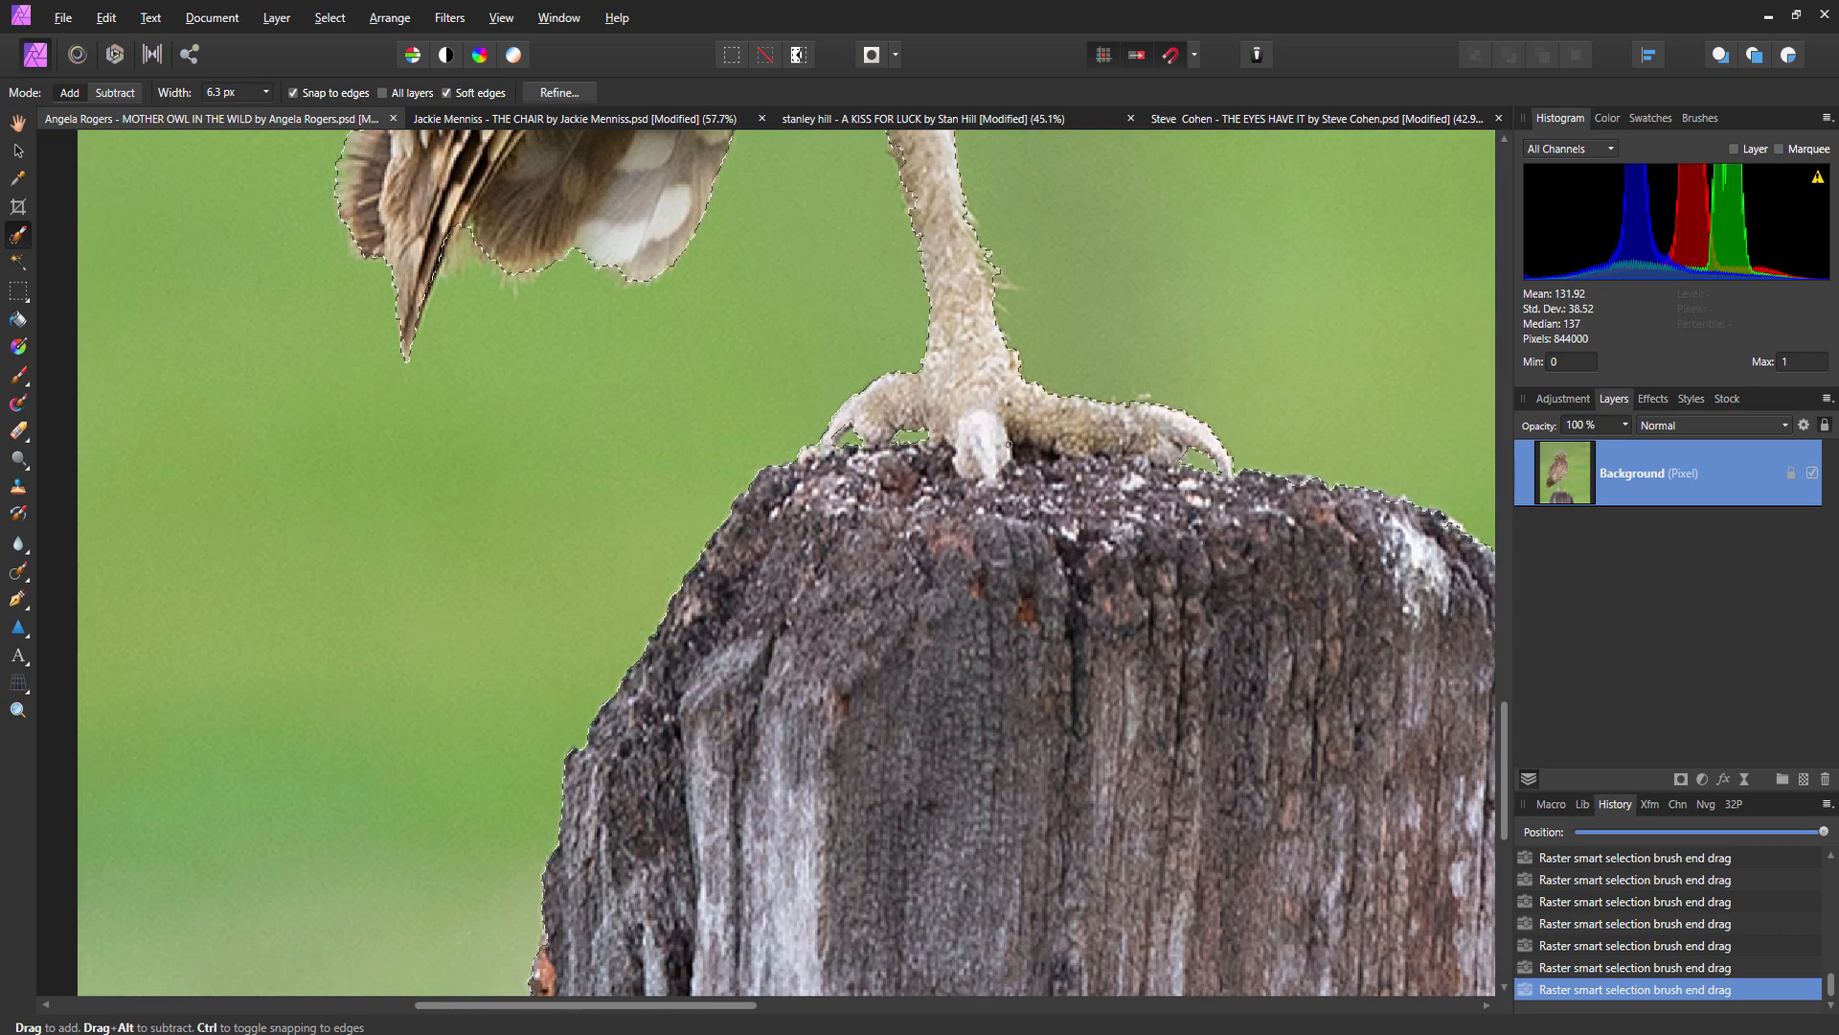
{"action": "scroll", "coordinate": [1008, 445], "scroll_direction": "down", "scroll_amount": 8}
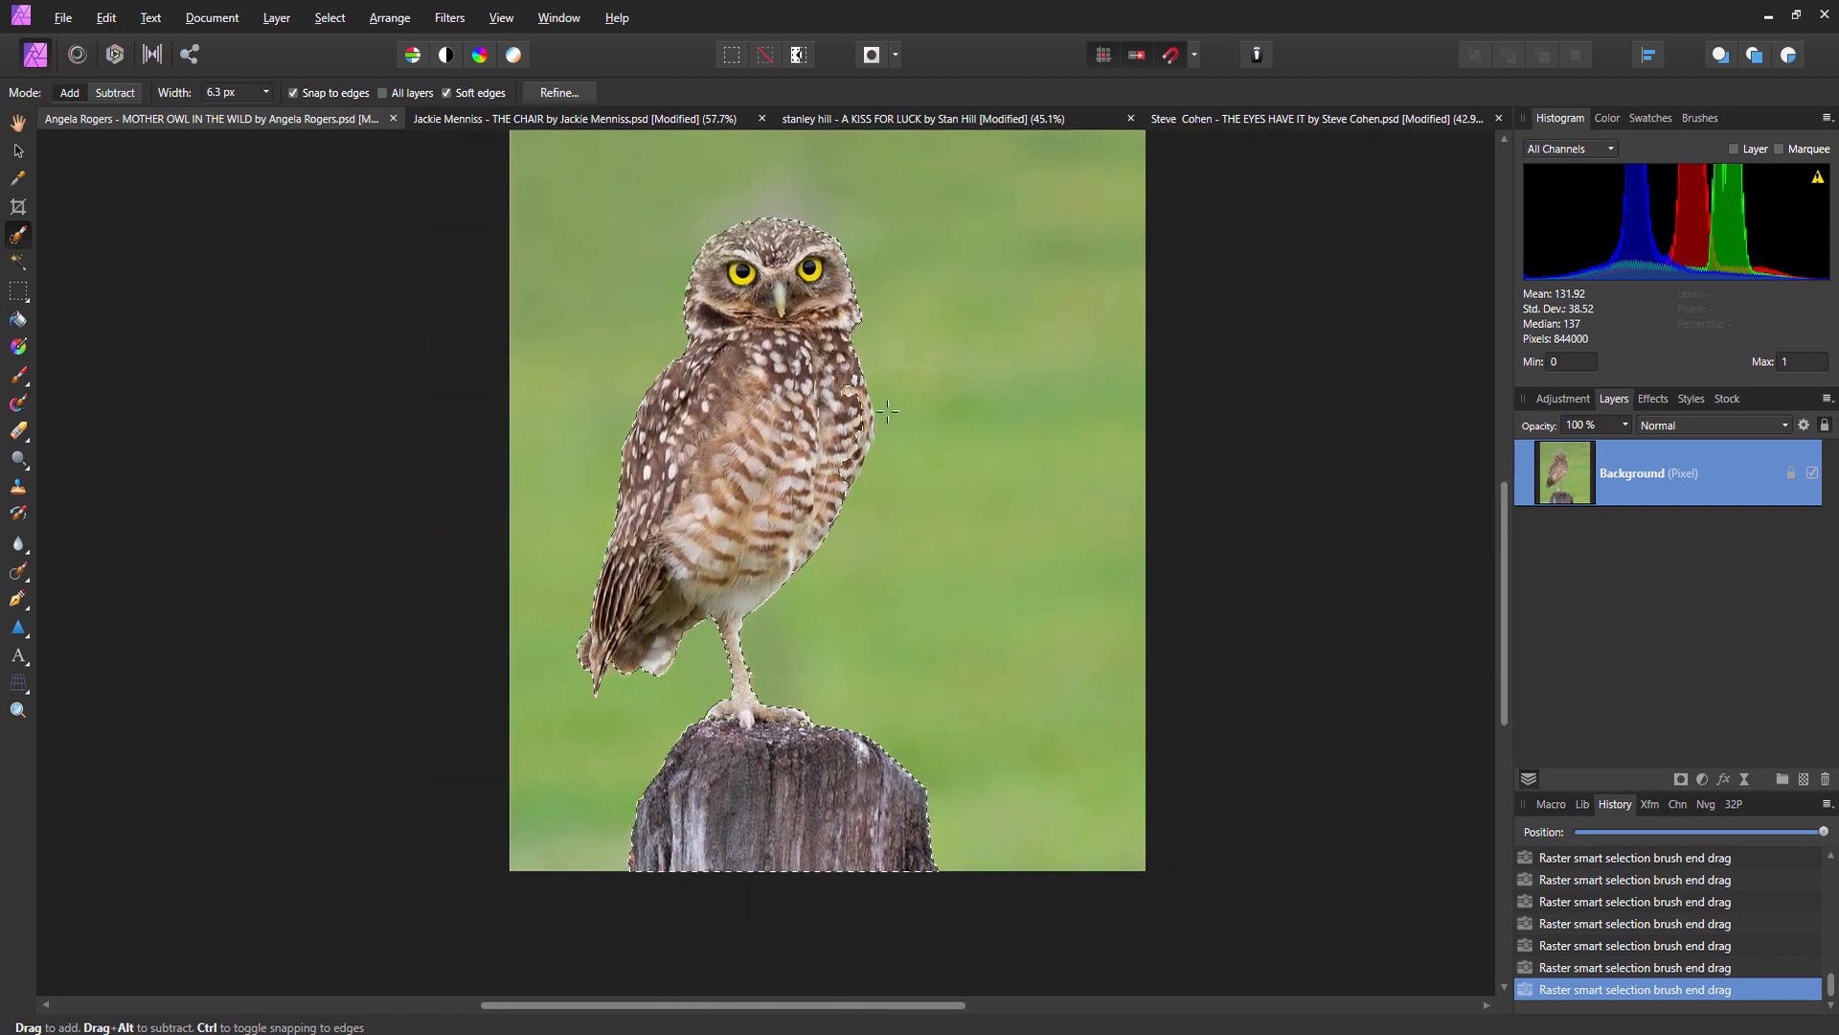
Examine the selection outline closely around the owl's breast, neck and wing.
{"action": "scroll", "coordinate": [888, 412], "scroll_direction": "up", "scroll_amount": 8}
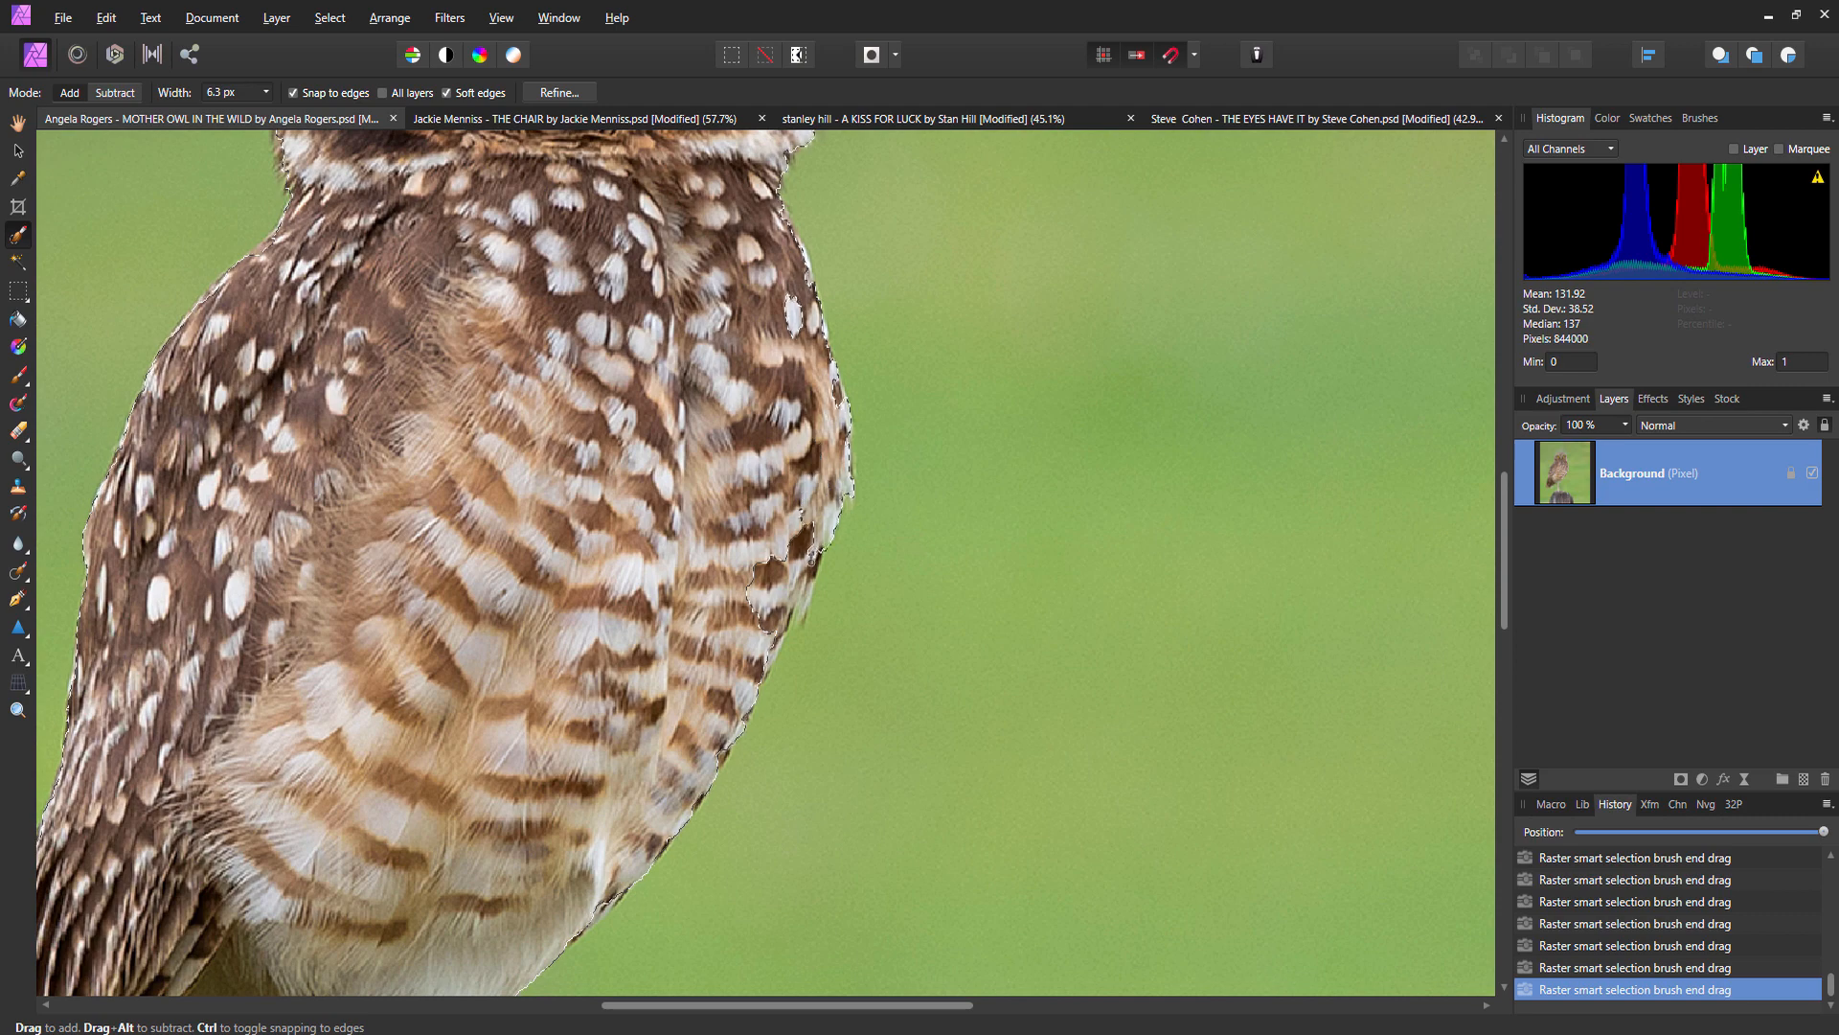
{"action": "scroll", "coordinate": [779, 606], "scroll_direction": "up", "scroll_amount": 3}
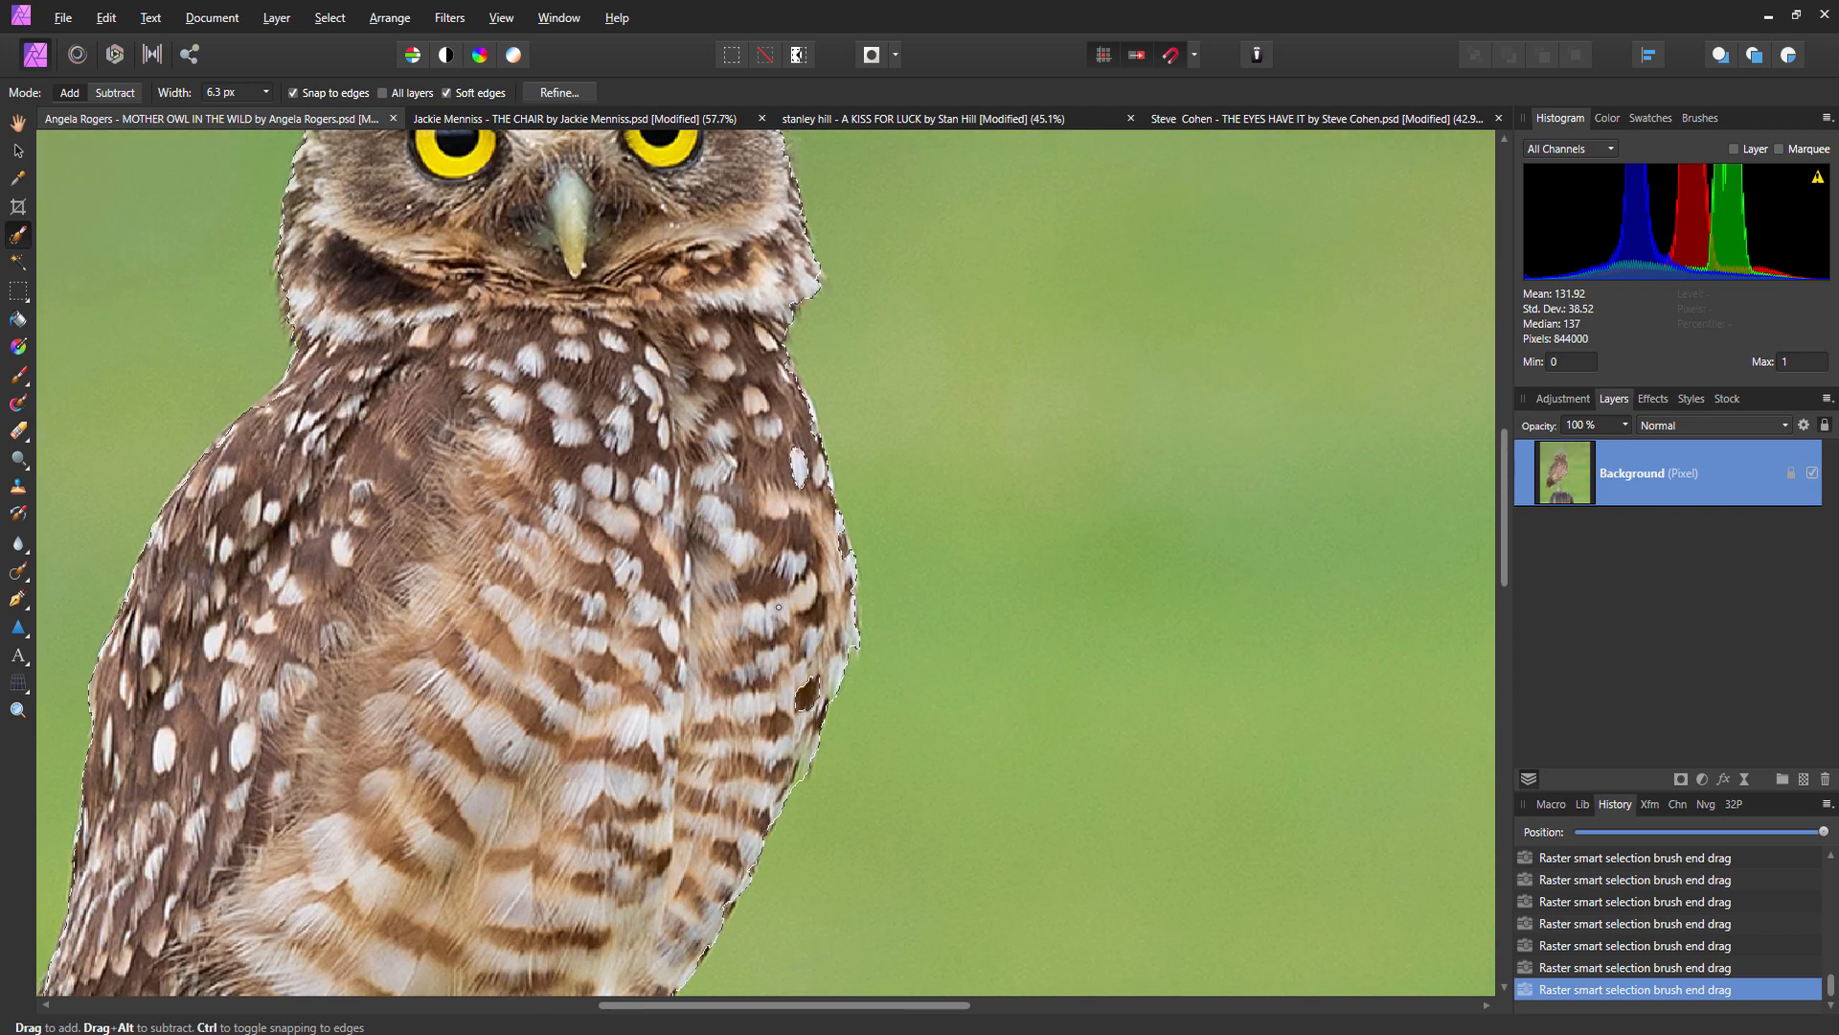
{"action": "scroll", "coordinate": [779, 607], "scroll_direction": "up", "scroll_amount": 1}
{"action": "scroll", "coordinate": [814, 623], "scroll_direction": "down", "scroll_amount": 5}
{"action": "scroll", "coordinate": [815, 623], "scroll_direction": "left", "scroll_amount": 2}
{"action": "scroll", "coordinate": [971, 690], "scroll_direction": "up", "scroll_amount": 4}
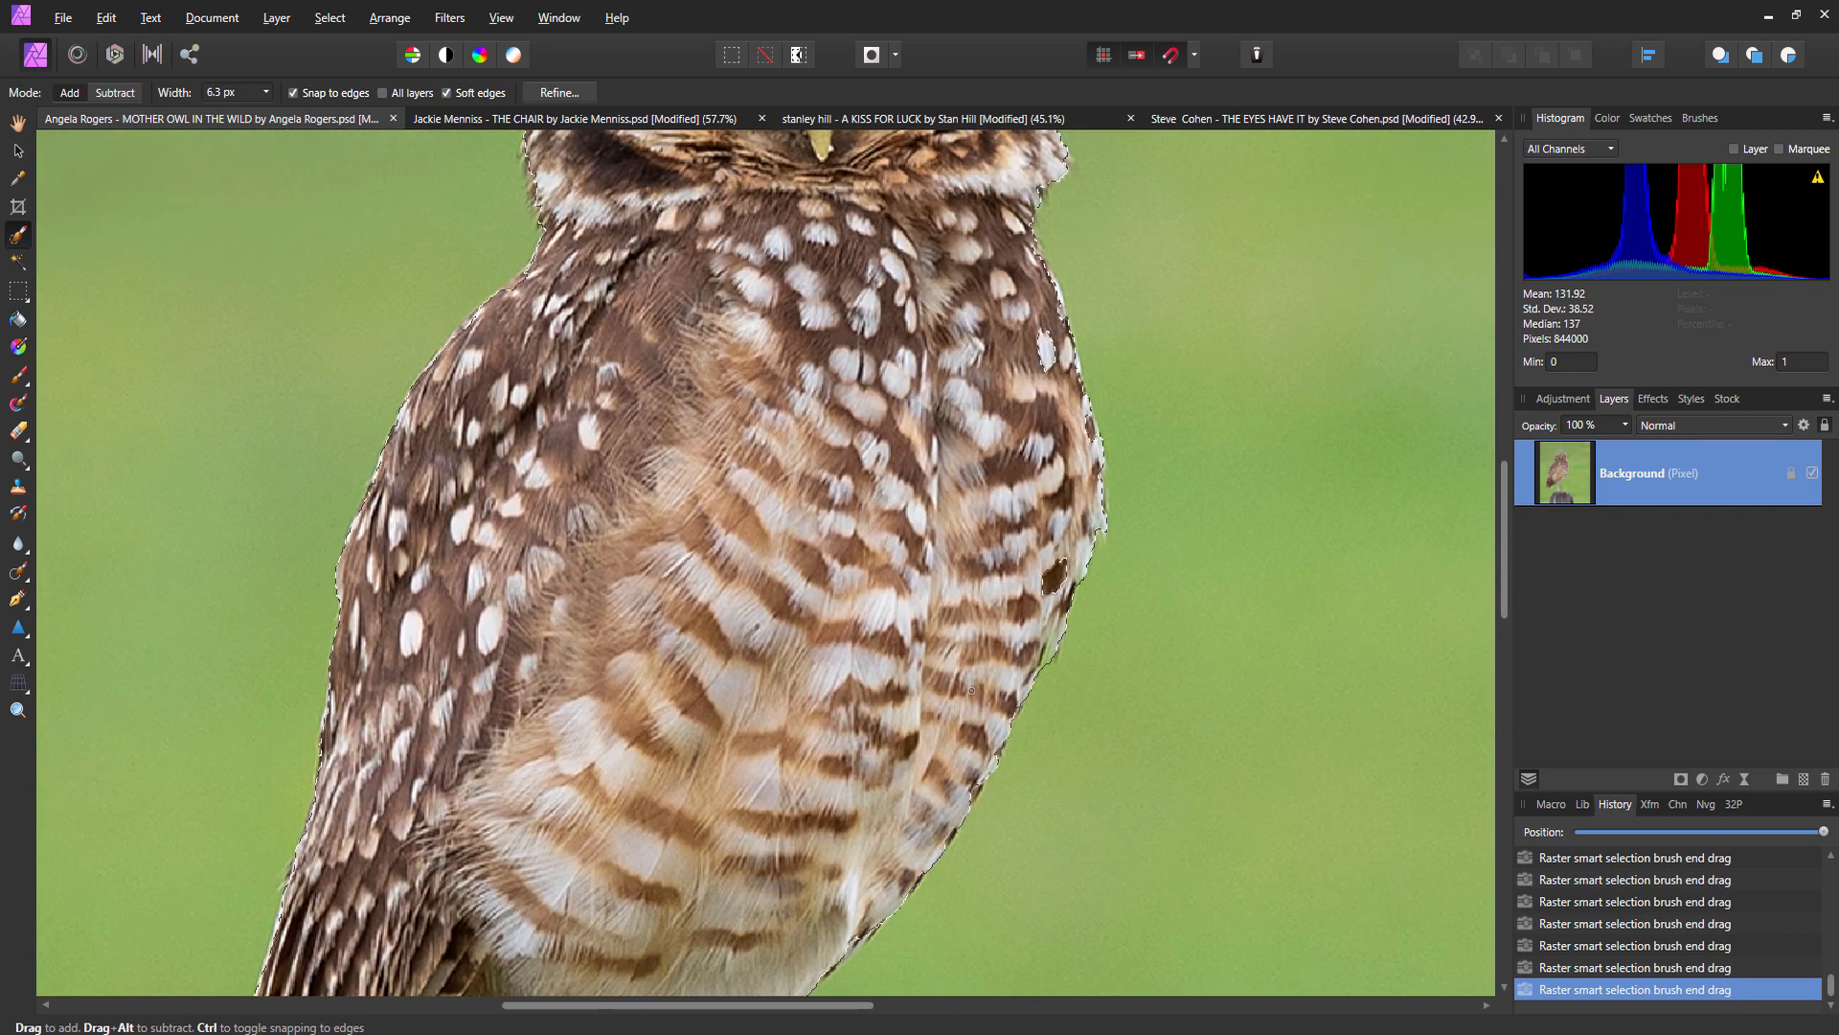
{"action": "key", "text": "ctrl+0"}
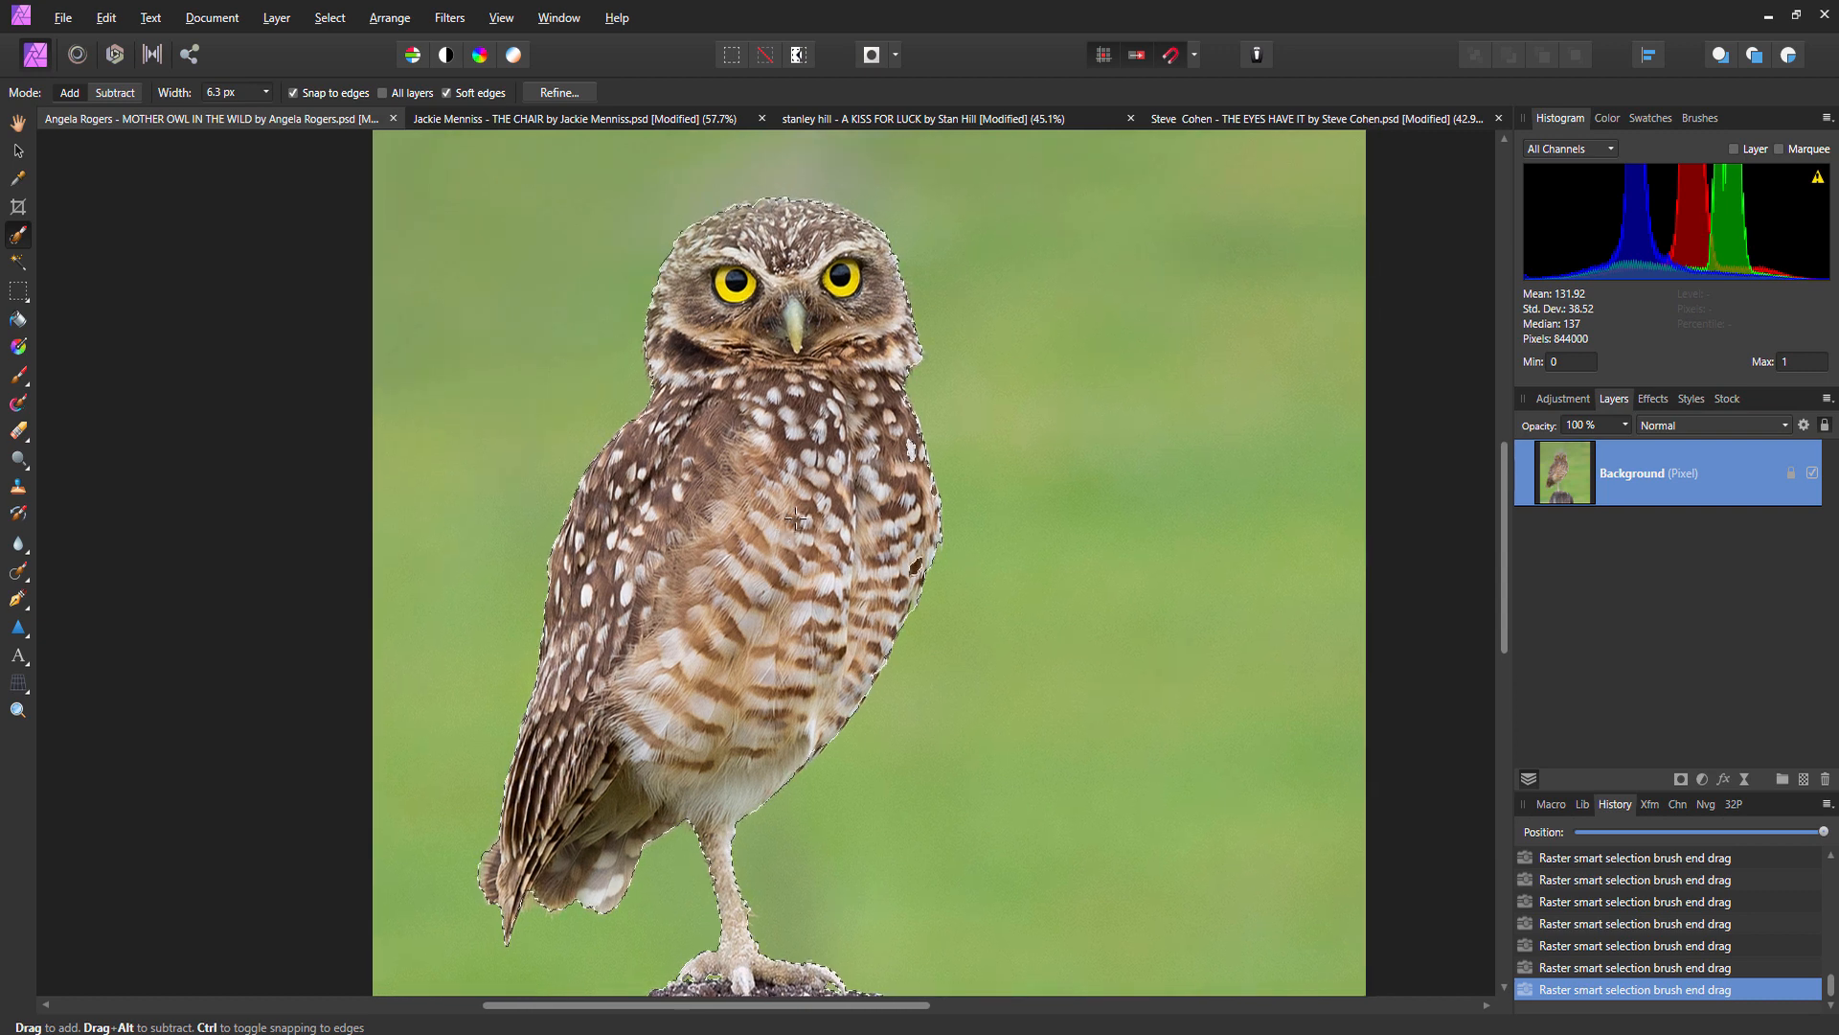
Open the selection refinement and brush the top of the owl's head with the Matte brush, using 36 px and 26 px widths.
{"action": "left_click", "coordinate": [558, 93]}
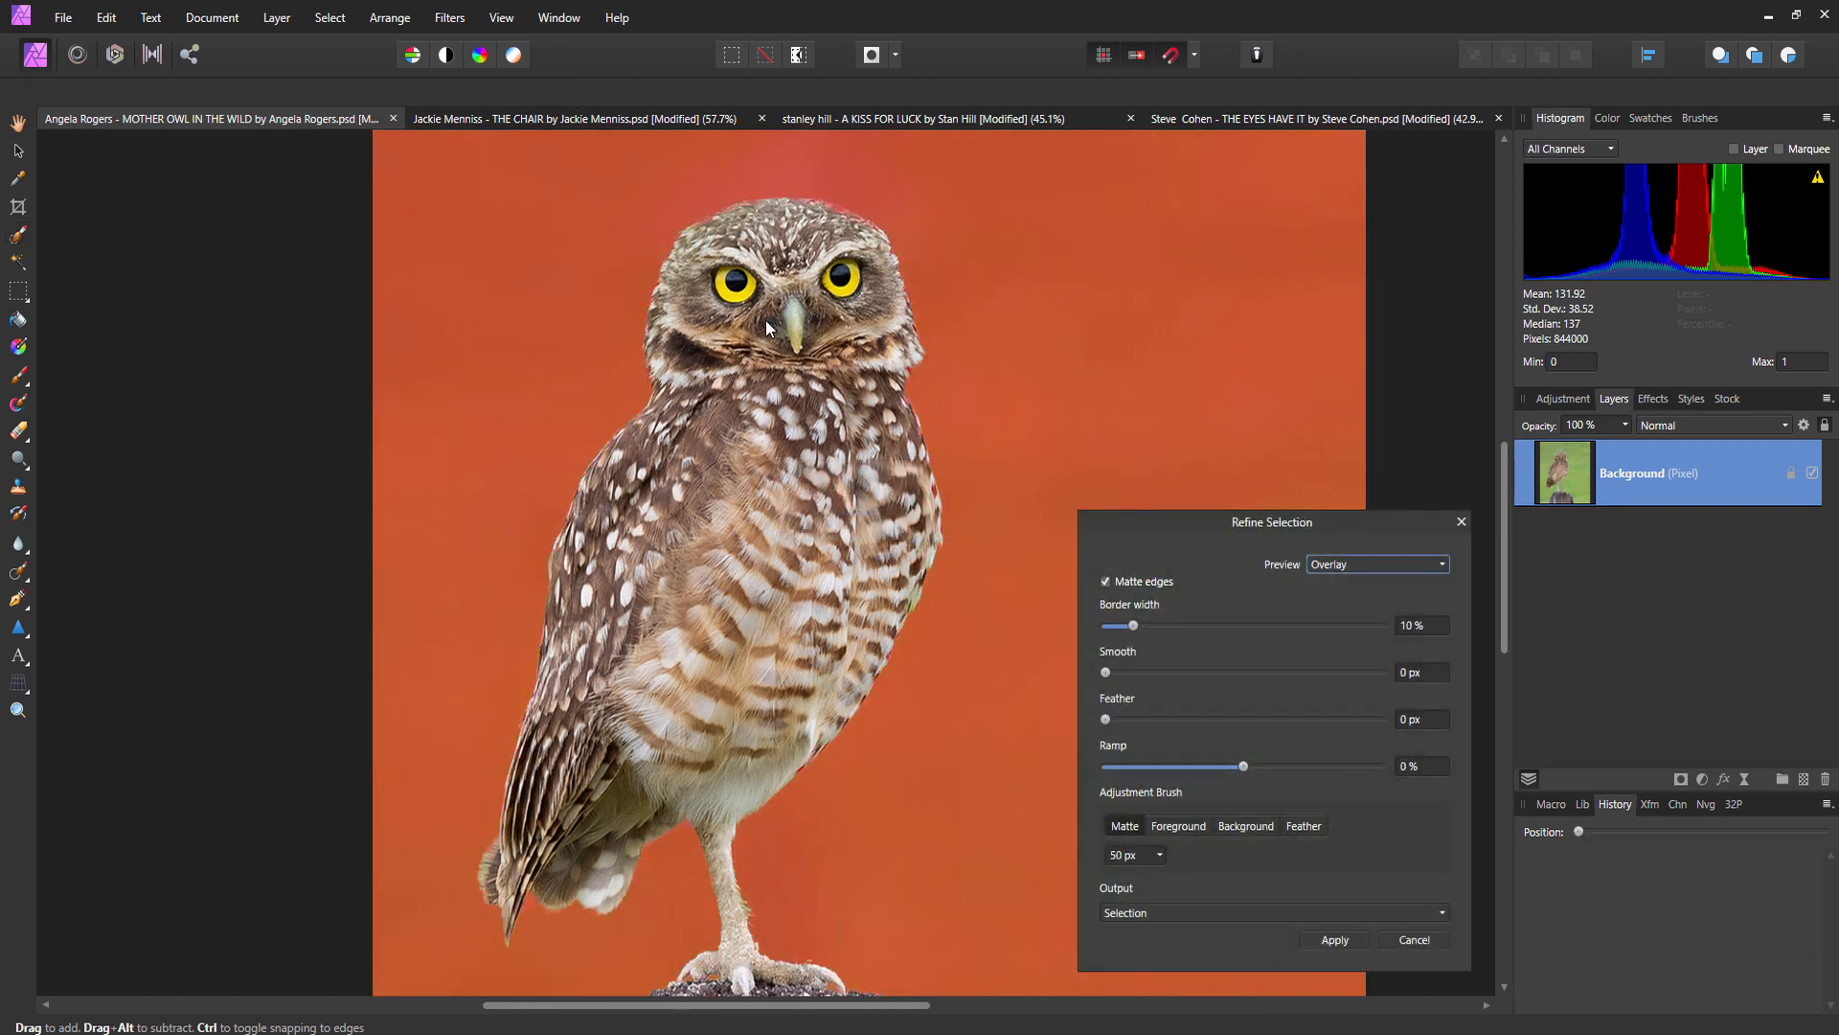
{"action": "scroll", "coordinate": [906, 580], "scroll_direction": "down", "scroll_amount": 3}
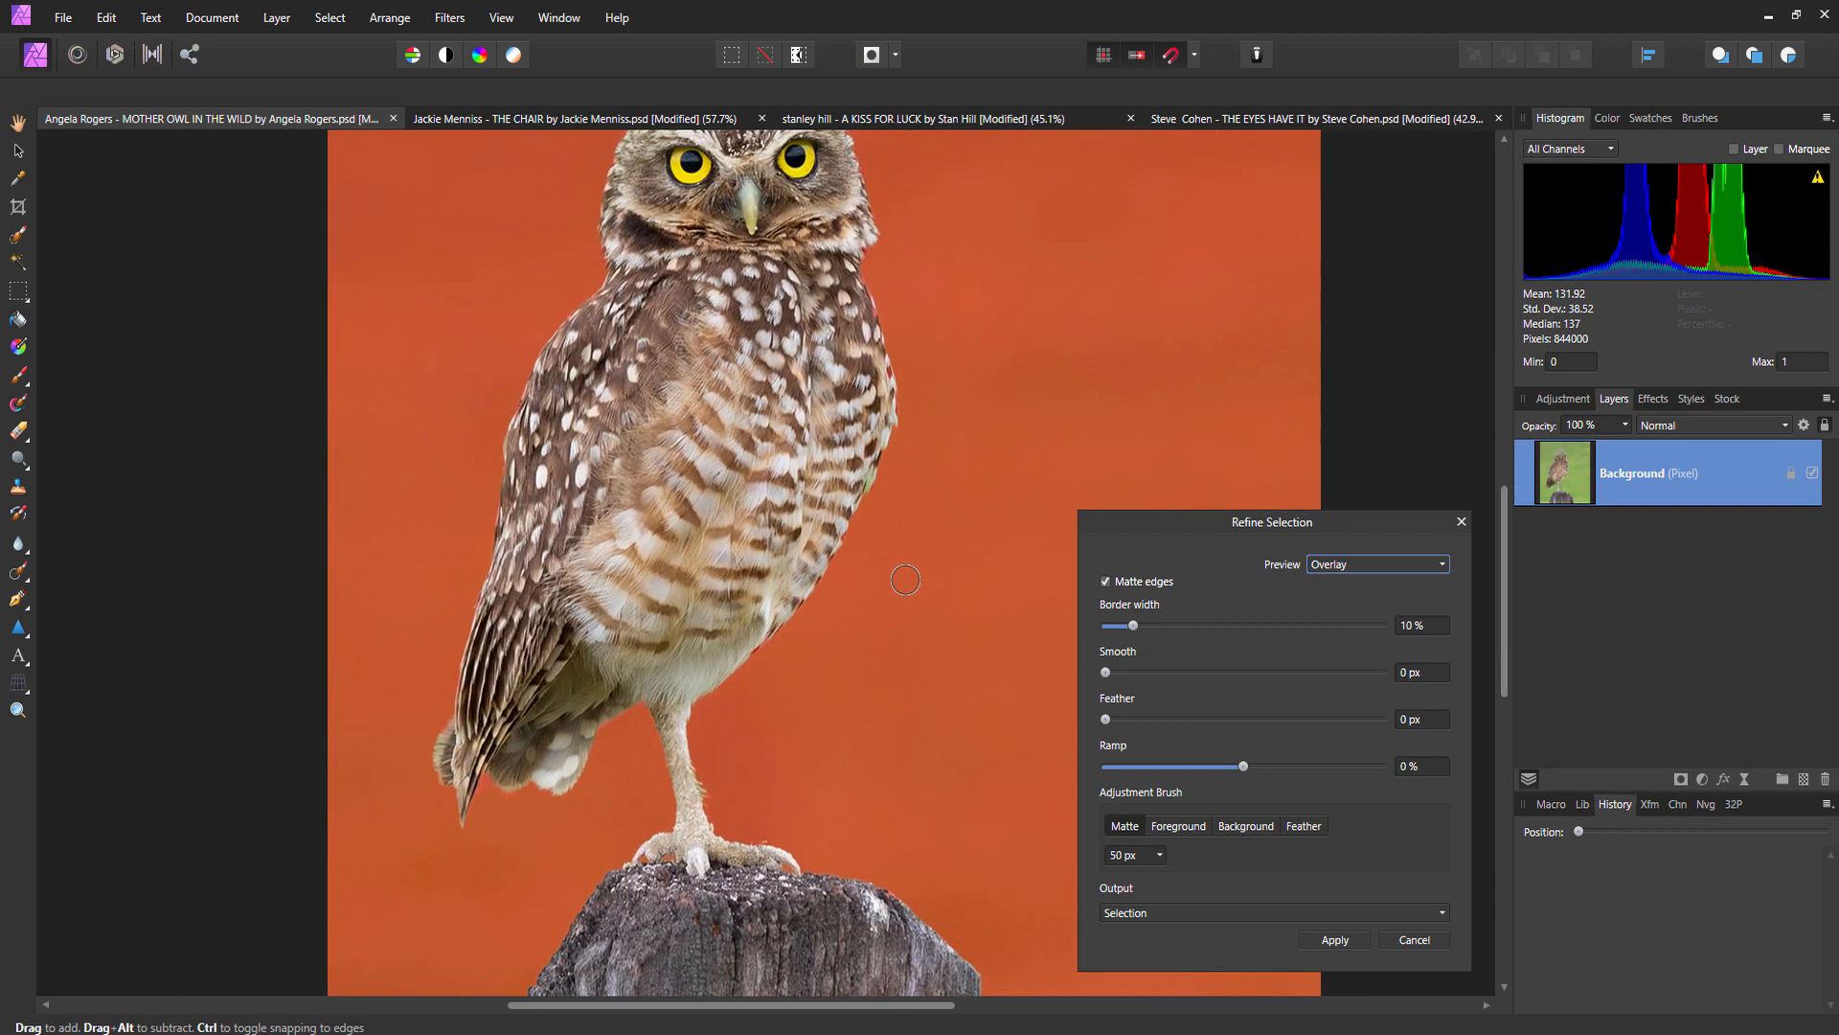
{"action": "left_click_drag", "start_coordinate": [906, 579], "coordinate": [921, 512]}
{"action": "scroll", "coordinate": [985, 479], "scroll_direction": "up", "scroll_amount": 2}
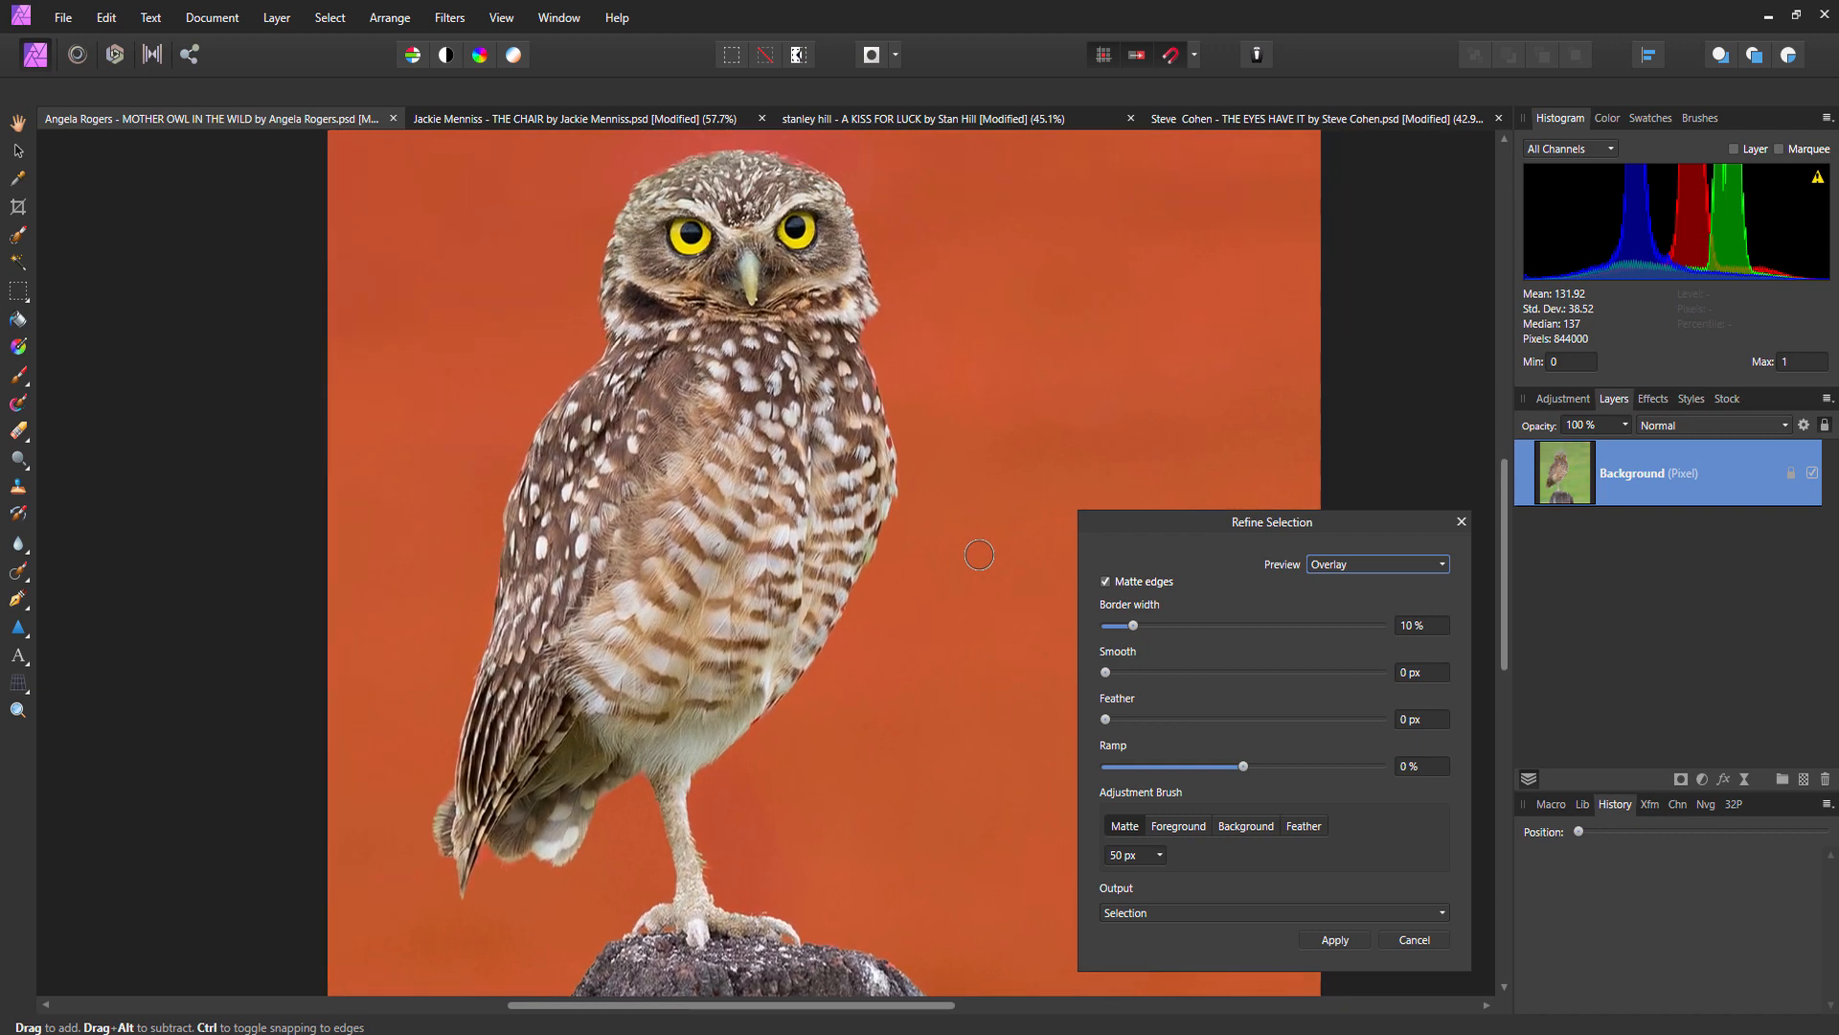
{"action": "scroll", "coordinate": [814, 536], "scroll_direction": "up", "scroll_amount": 2}
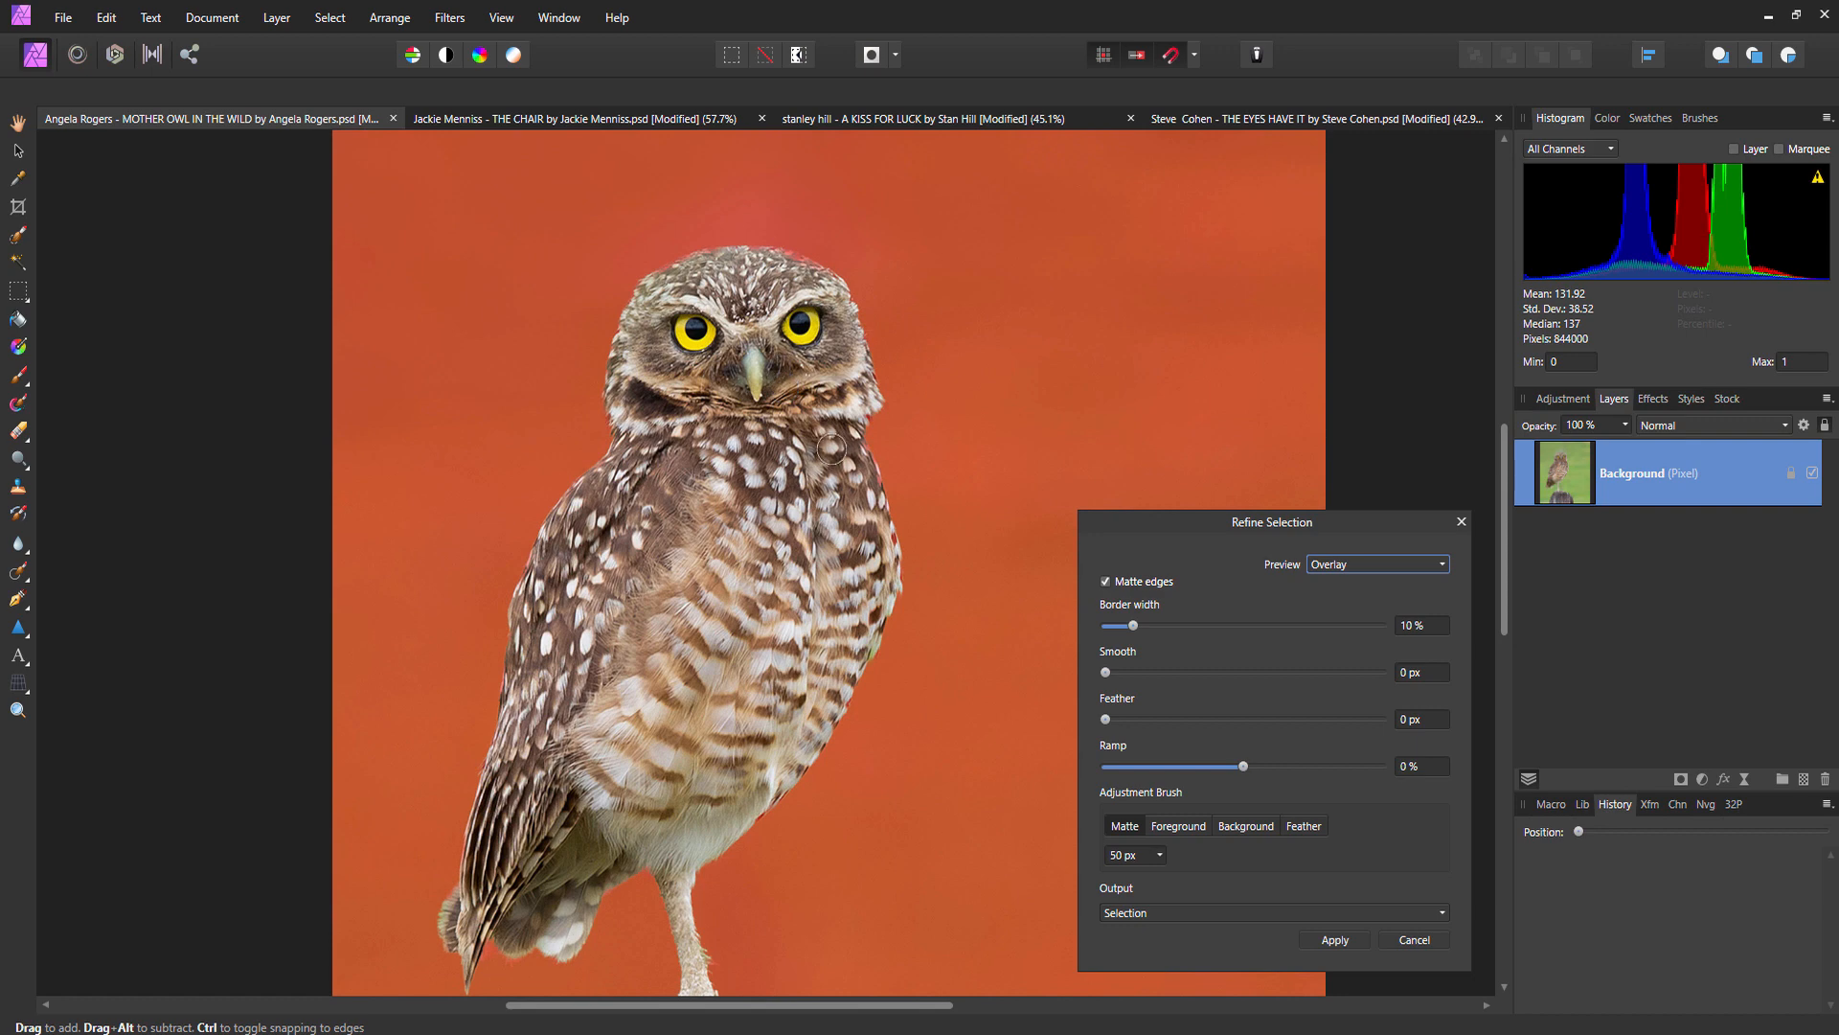
{"action": "scroll", "coordinate": [882, 333], "scroll_direction": "up", "scroll_amount": 5}
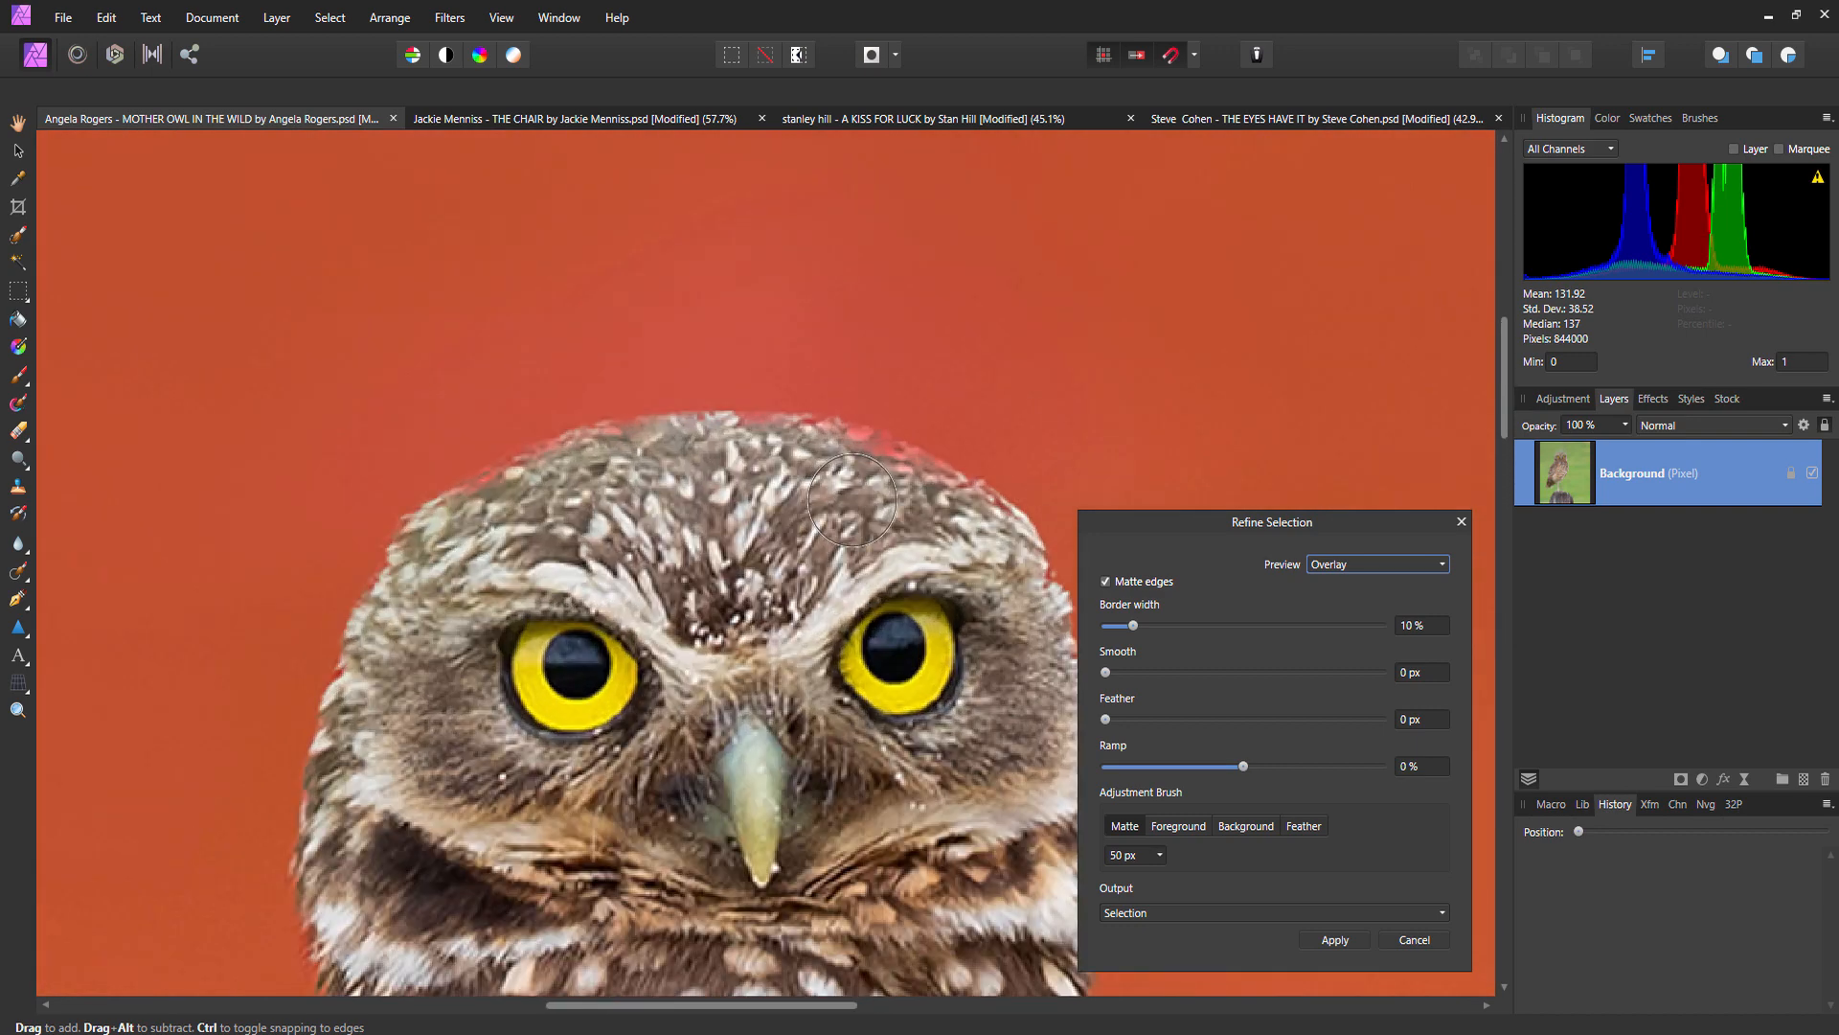
{"action": "scroll", "coordinate": [738, 440], "scroll_direction": "down", "scroll_amount": 1}
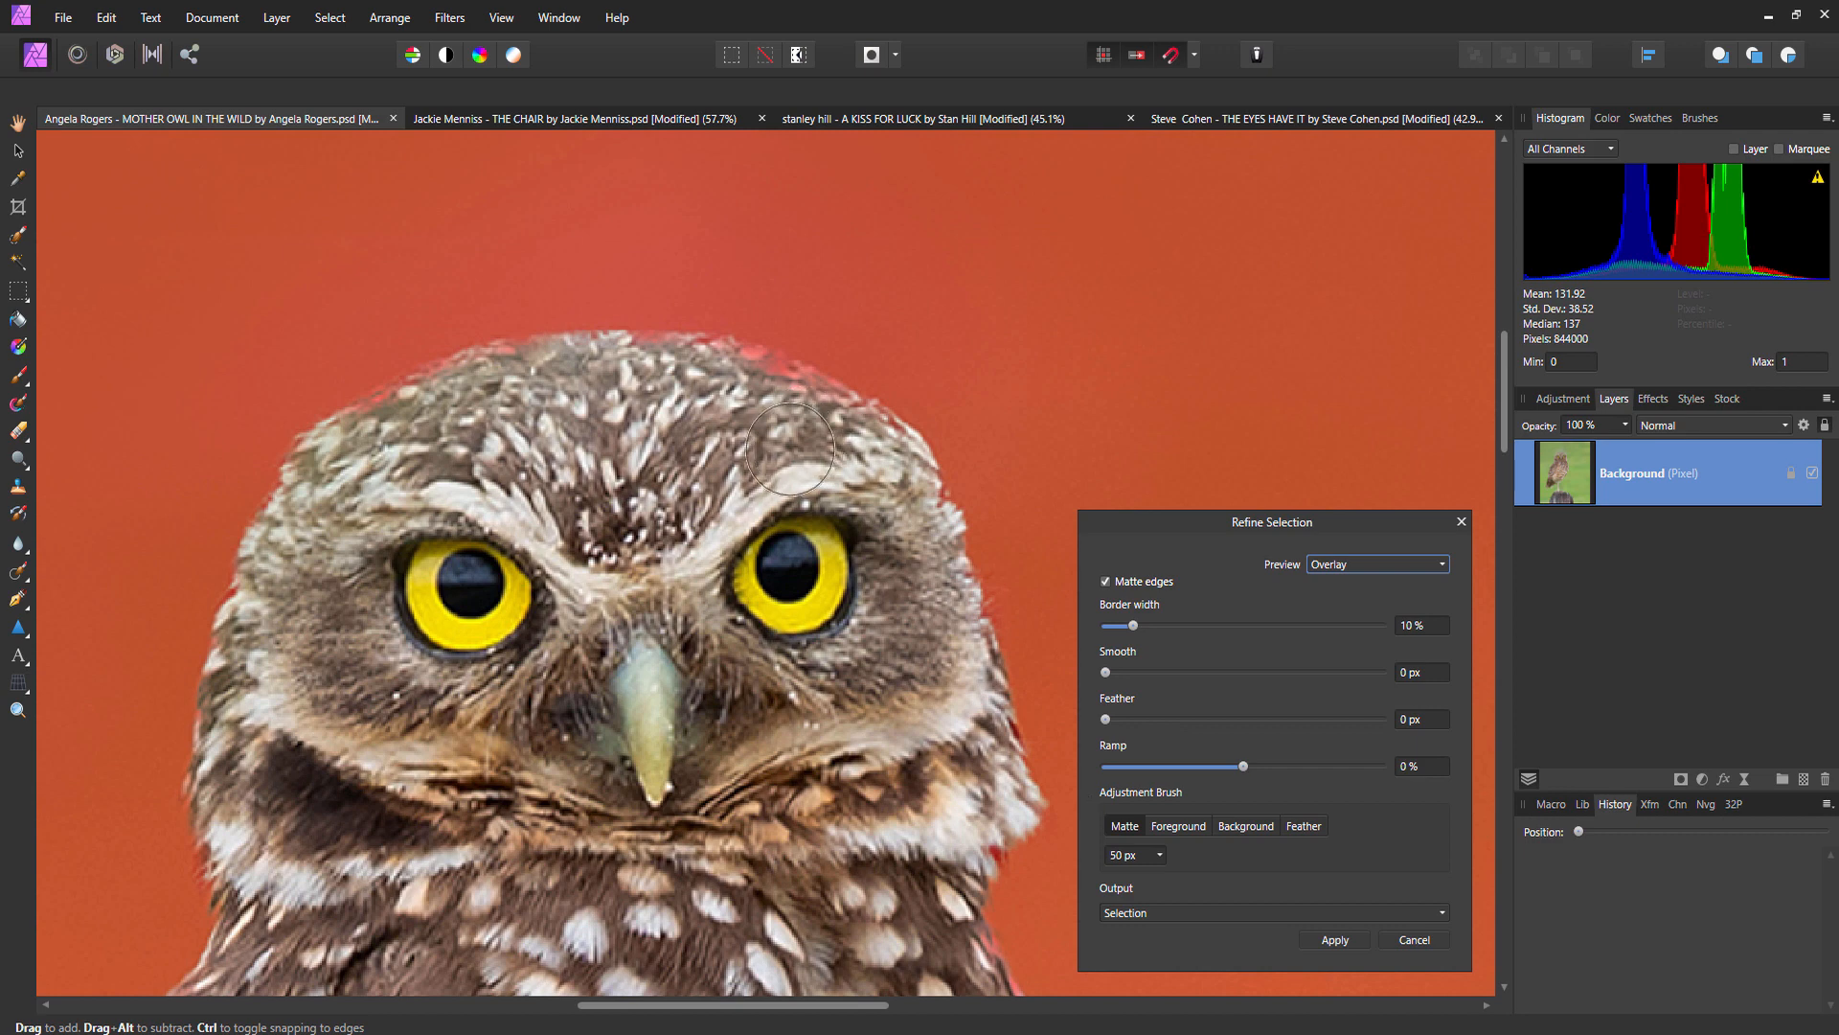
{"action": "scroll", "coordinate": [829, 311], "scroll_direction": "up", "scroll_amount": 1}
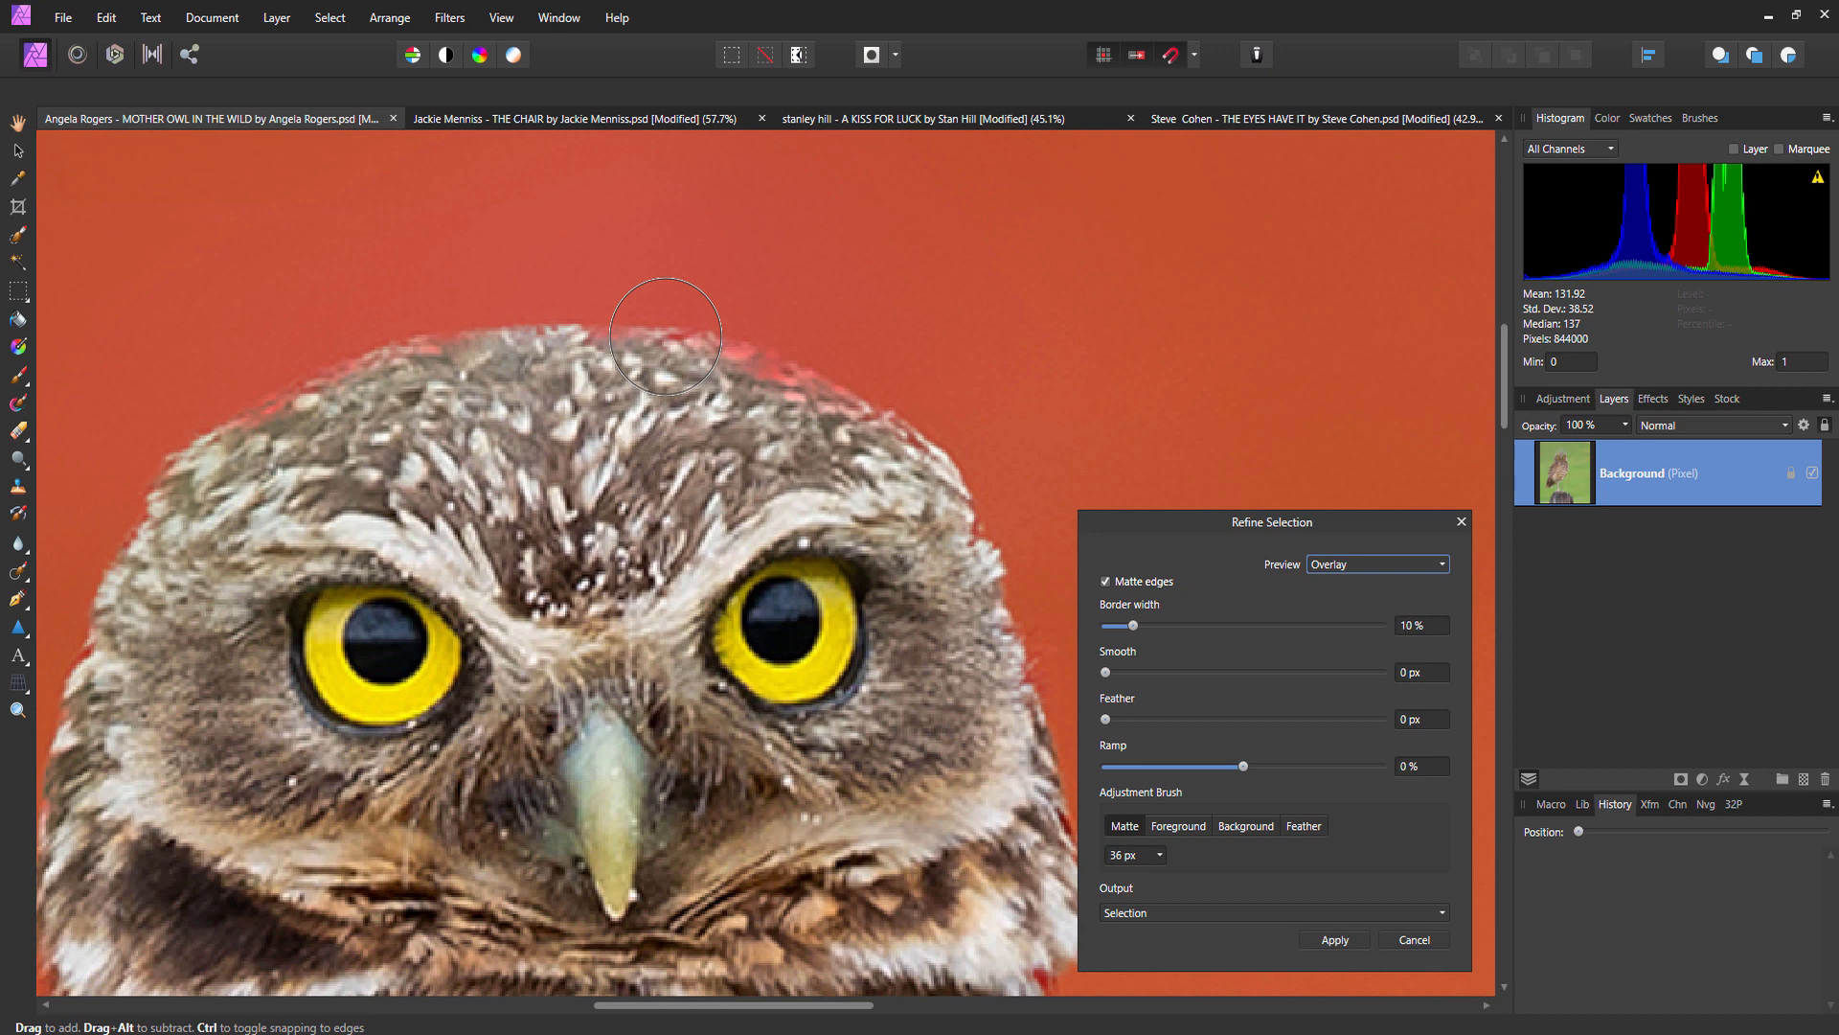
{"action": "mouse_move", "coordinate": [666, 335]}
{"action": "left_mouse_down"}
{"action": "mouse_move", "coordinate": [876, 394]}
{"action": "mouse_move", "coordinate": [972, 484]}
{"action": "left_mouse_up"}
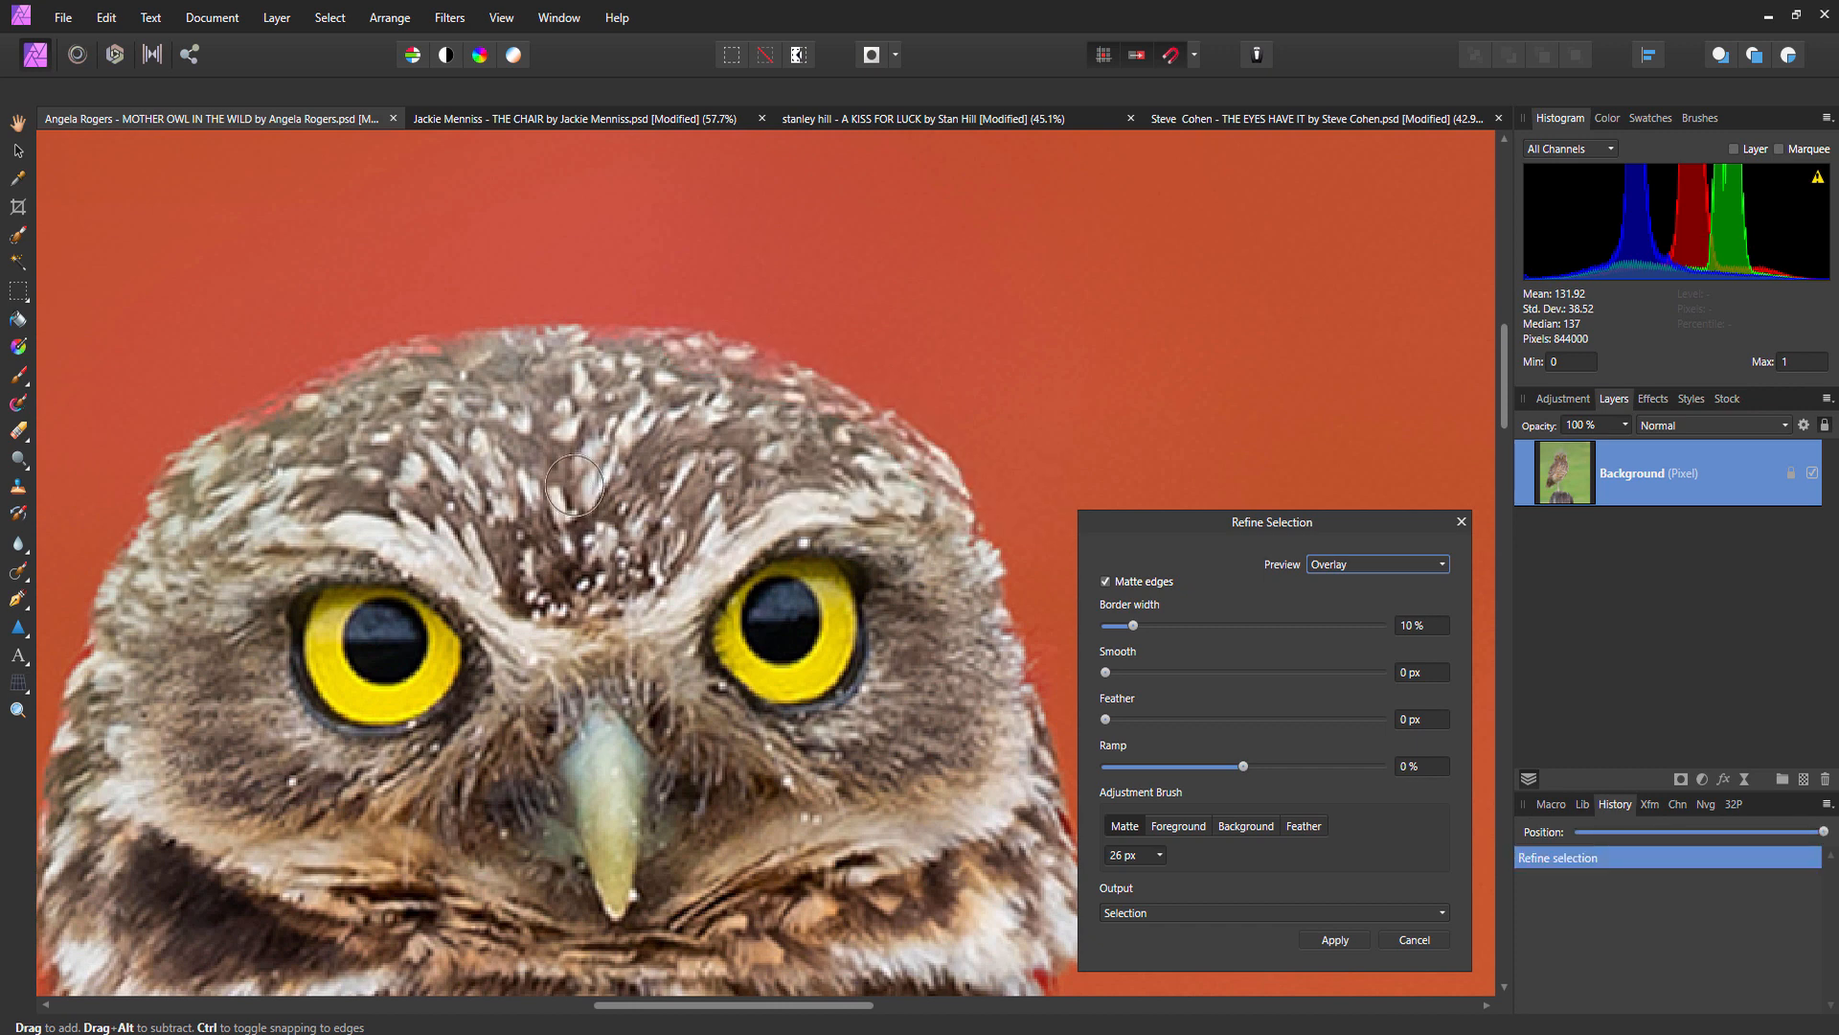
{"action": "mouse_move", "coordinate": [453, 340]}
{"action": "left_mouse_down"}
{"action": "mouse_move", "coordinate": [297, 371]}
{"action": "mouse_move", "coordinate": [190, 446]}
{"action": "left_mouse_up"}
Brush the feather edge below the owl's cheek and down the upper breast with the 26 px Matte brush.
{"action": "scroll", "coordinate": [630, 544], "scroll_direction": "down", "scroll_amount": 5}
{"action": "scroll", "coordinate": [630, 544], "scroll_direction": "right", "scroll_amount": 4}
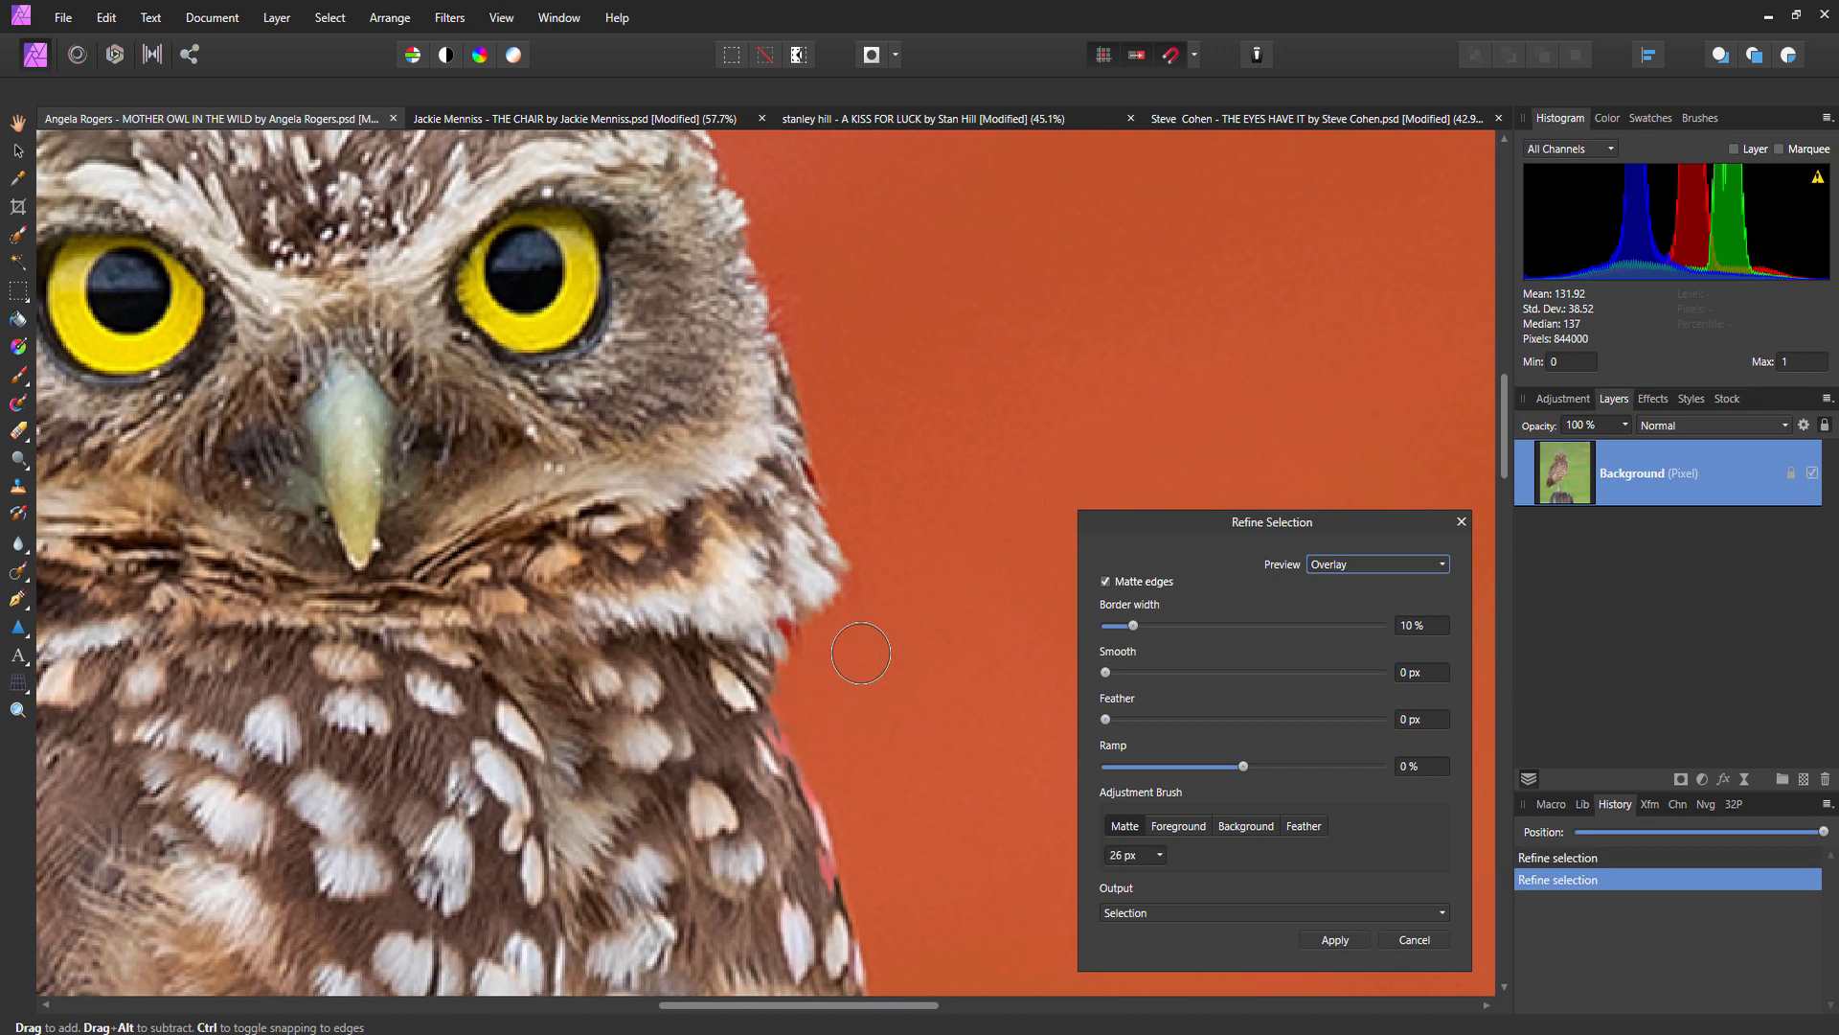
{"action": "mouse_move", "coordinate": [826, 563]}
{"action": "left_mouse_down"}
{"action": "mouse_move", "coordinate": [771, 690]}
{"action": "mouse_move", "coordinate": [781, 728]}
{"action": "left_mouse_up"}
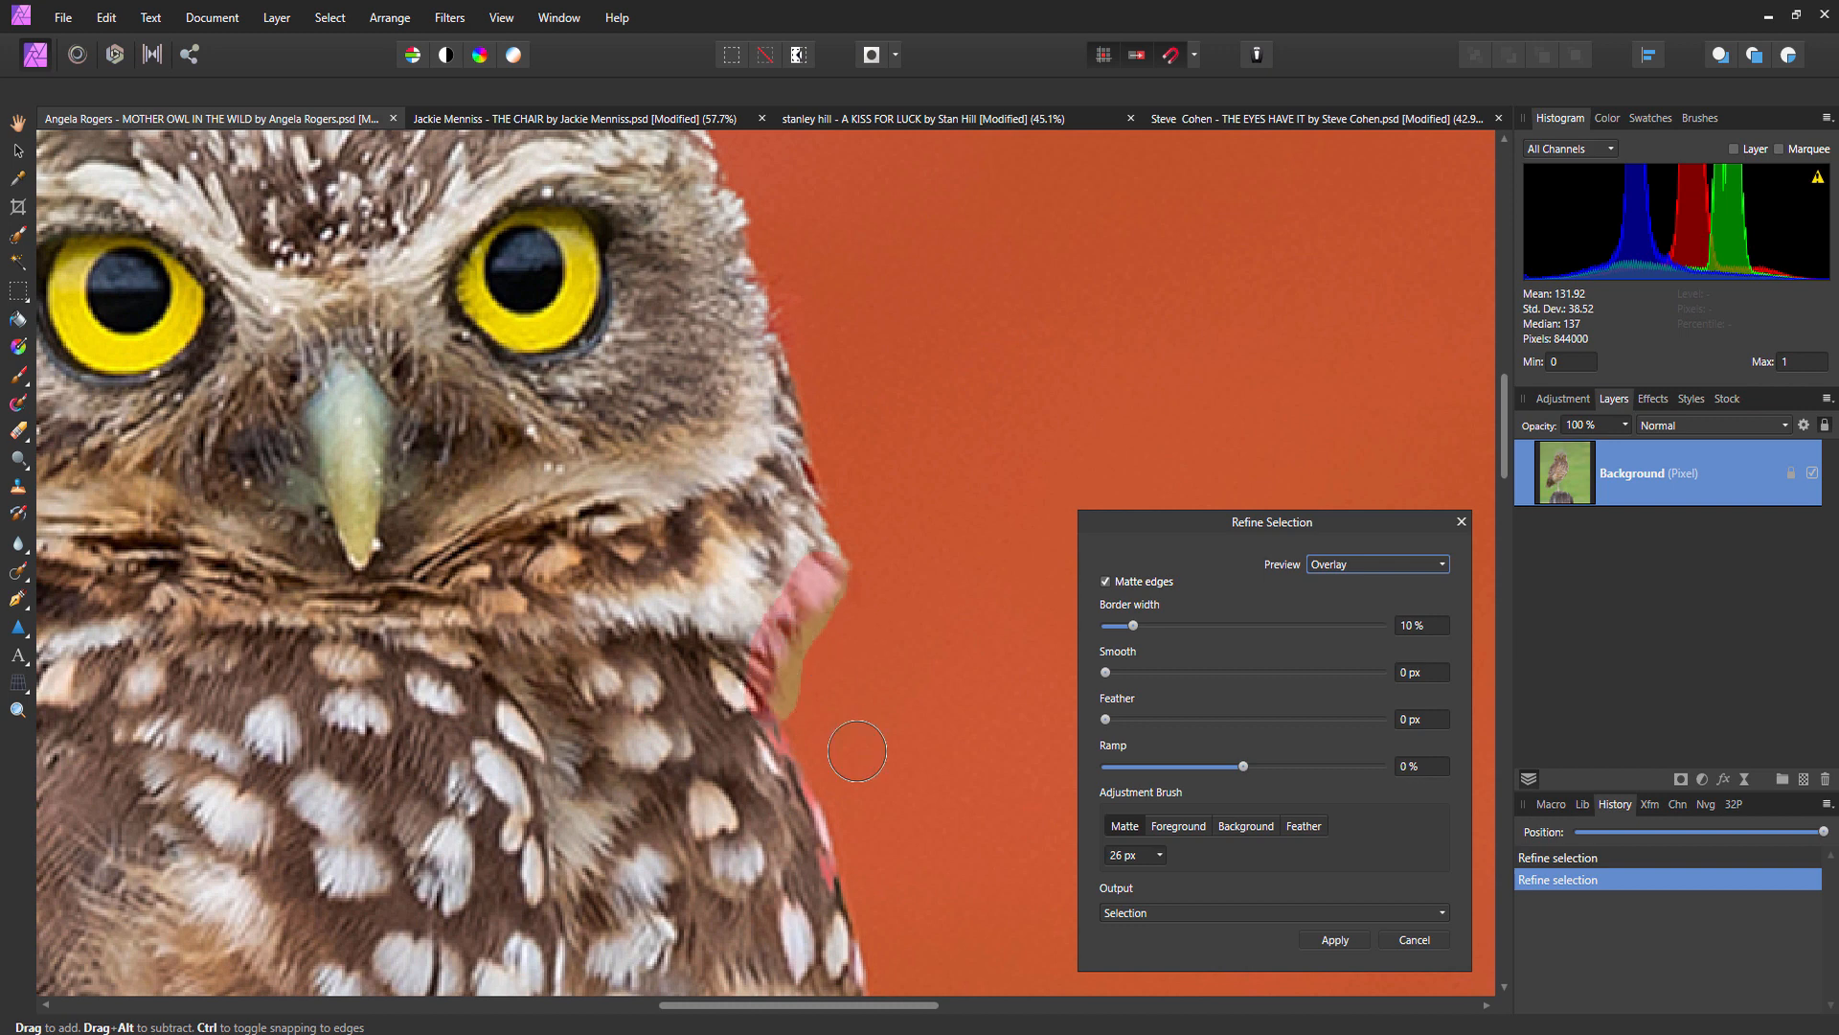
{"action": "scroll", "coordinate": [845, 692], "scroll_direction": "down", "scroll_amount": 5}
{"action": "scroll", "coordinate": [845, 692], "scroll_direction": "right", "scroll_amount": 3}
{"action": "mouse_move", "coordinate": [656, 448]}
{"action": "left_mouse_down"}
{"action": "mouse_move", "coordinate": [652, 499]}
{"action": "mouse_move", "coordinate": [714, 622]}
{"action": "mouse_move", "coordinate": [800, 943]}
{"action": "left_mouse_up"}
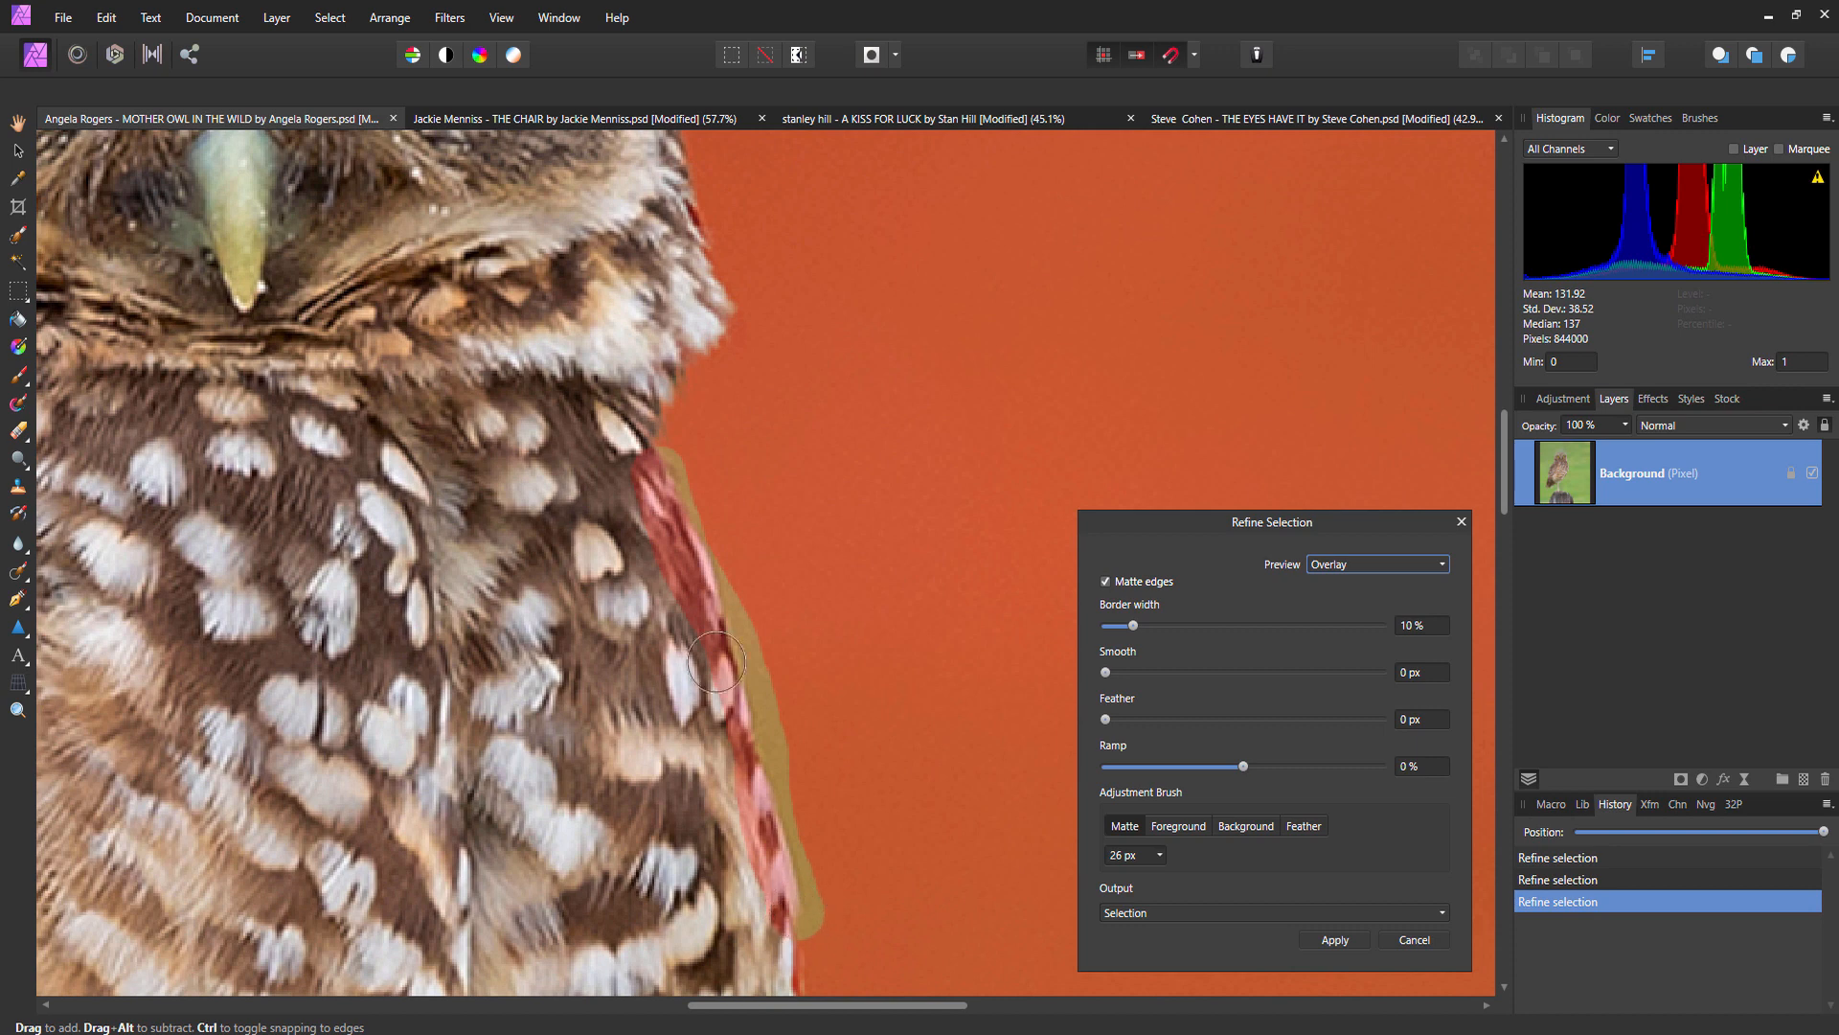
Switch the adjustment brush to Foreground and mark the crown feathers on the left of the owl's head at 26 px.
{"action": "scroll", "coordinate": [693, 602], "scroll_direction": "up", "scroll_amount": 8}
{"action": "scroll", "coordinate": [692, 602], "scroll_direction": "left", "scroll_amount": 5}
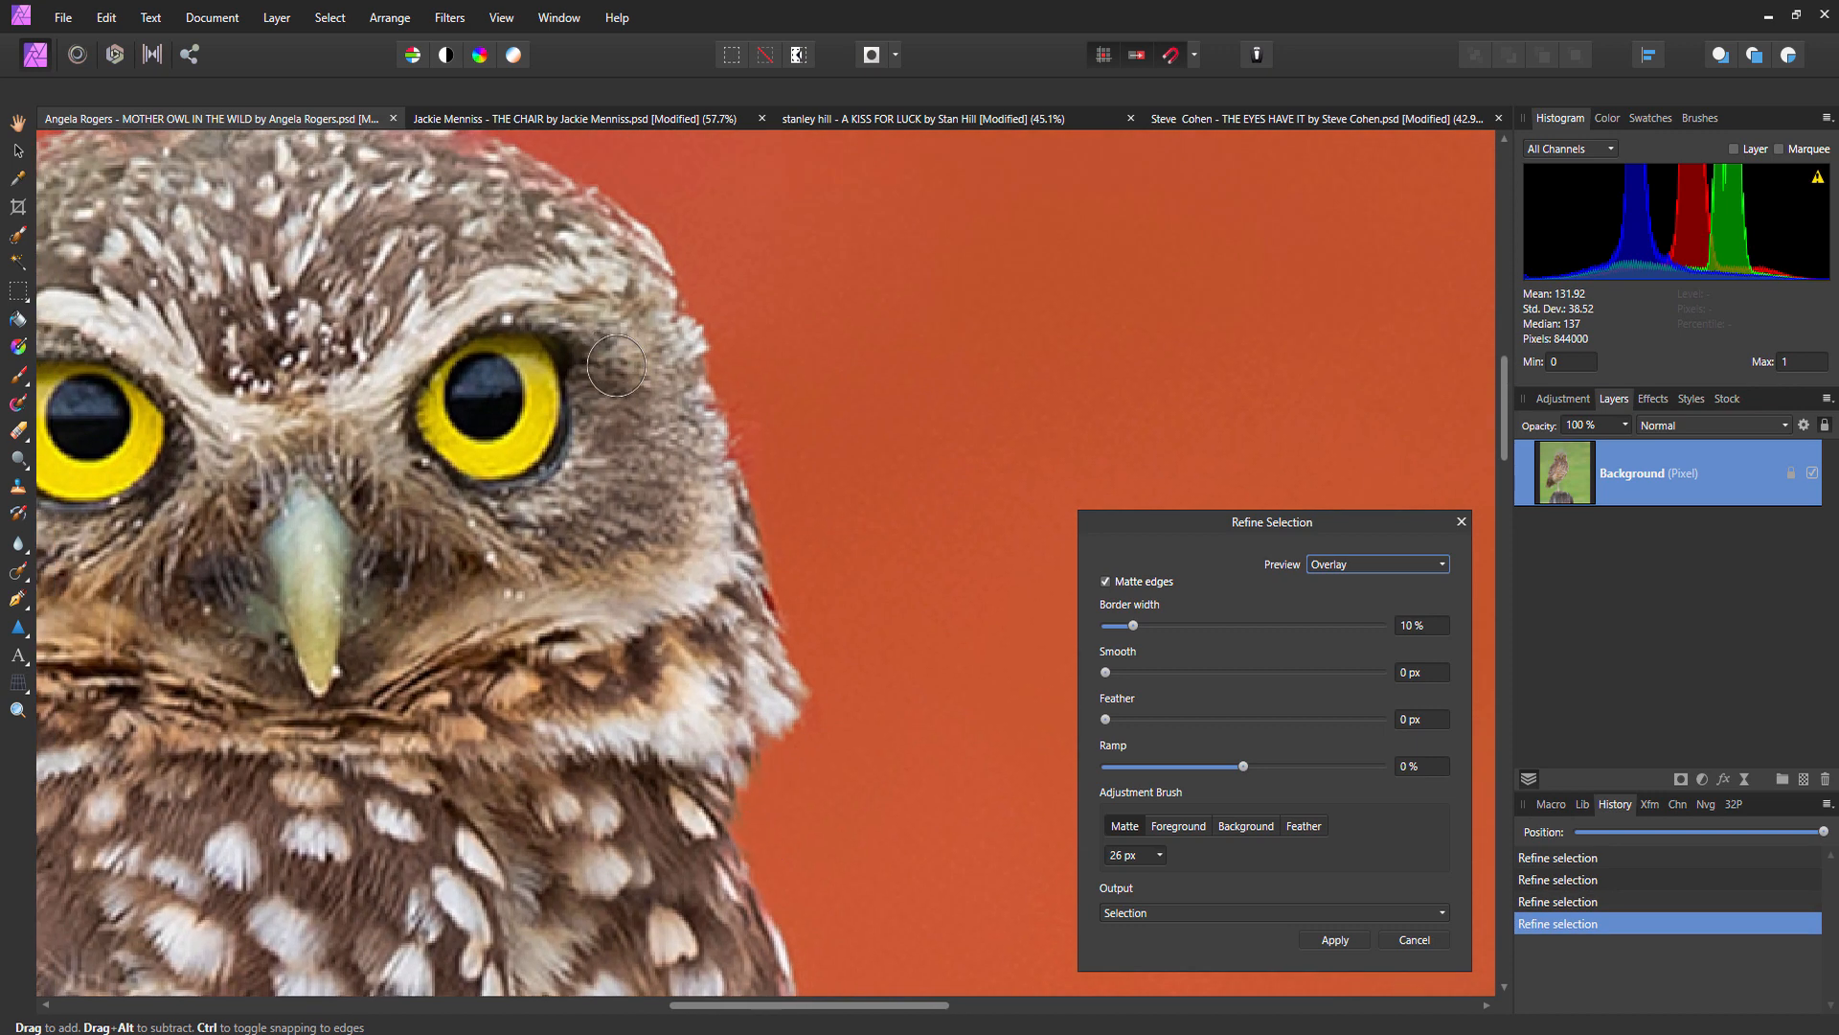
{"action": "scroll", "coordinate": [810, 417], "scroll_direction": "down", "scroll_amount": 2}
{"action": "scroll", "coordinate": [810, 417], "scroll_direction": "left", "scroll_amount": 2}
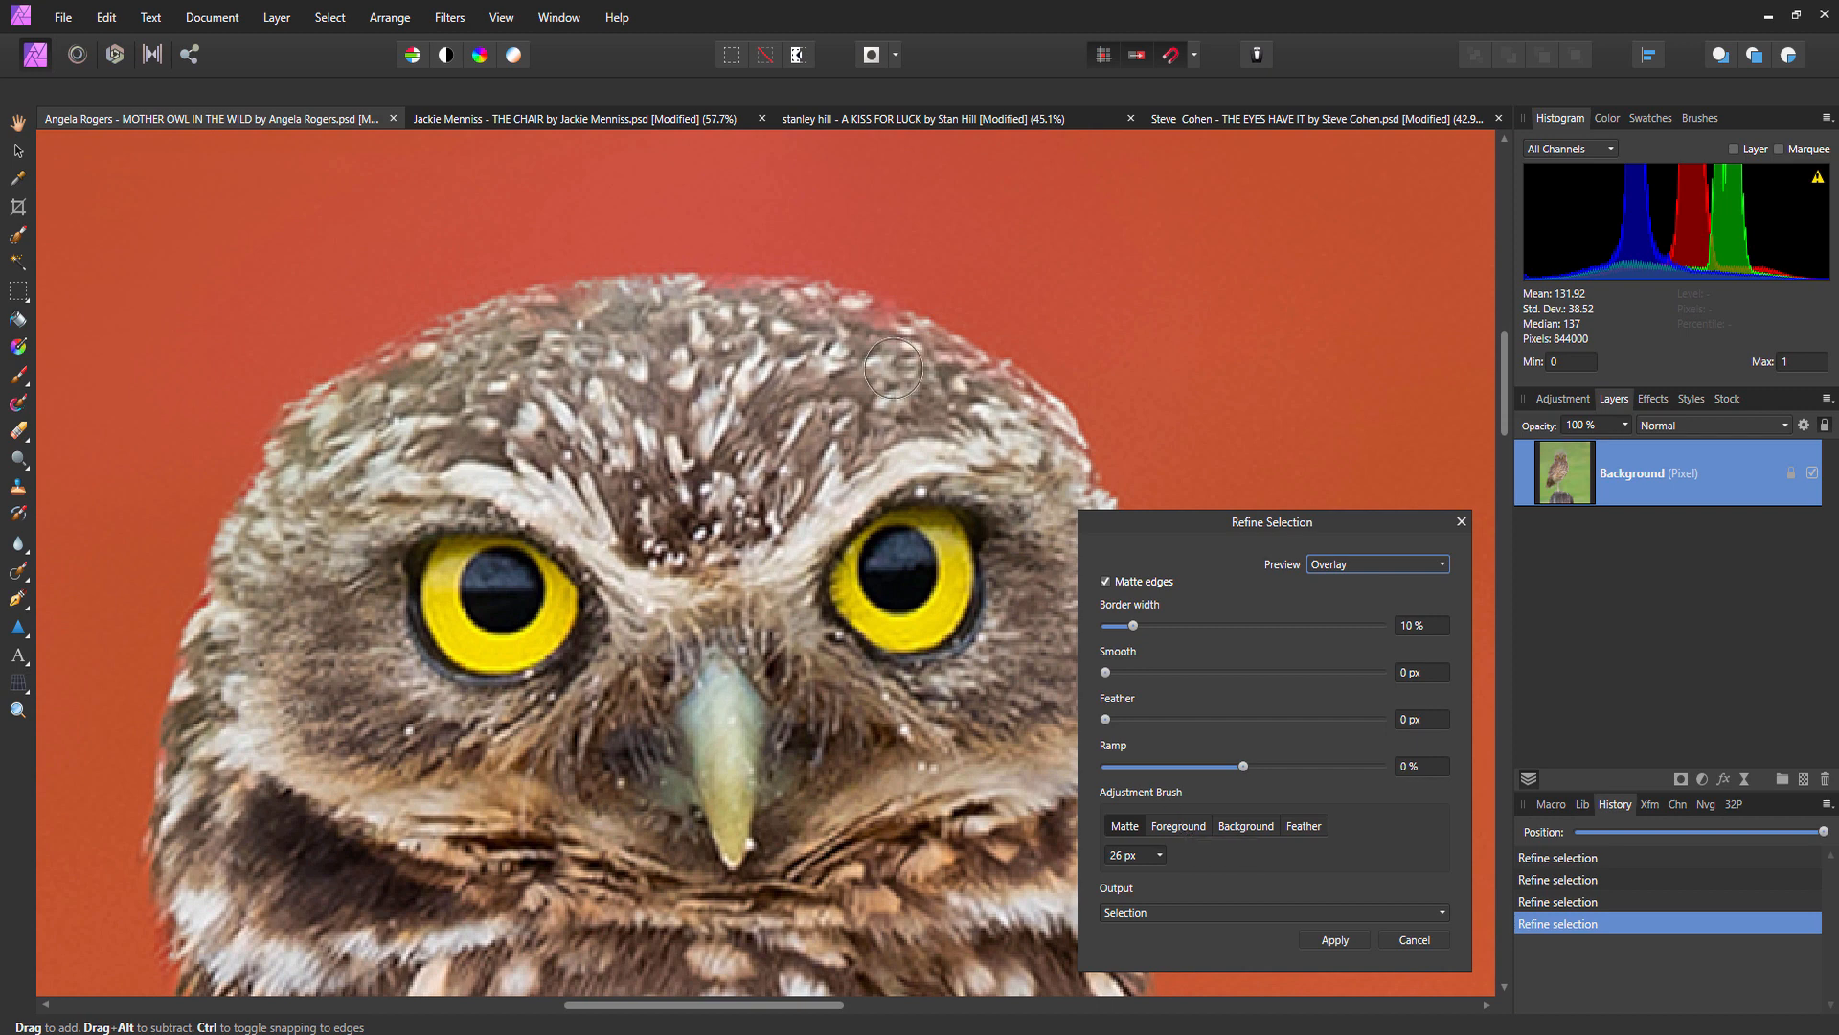
{"action": "left_click", "coordinate": [1180, 824]}
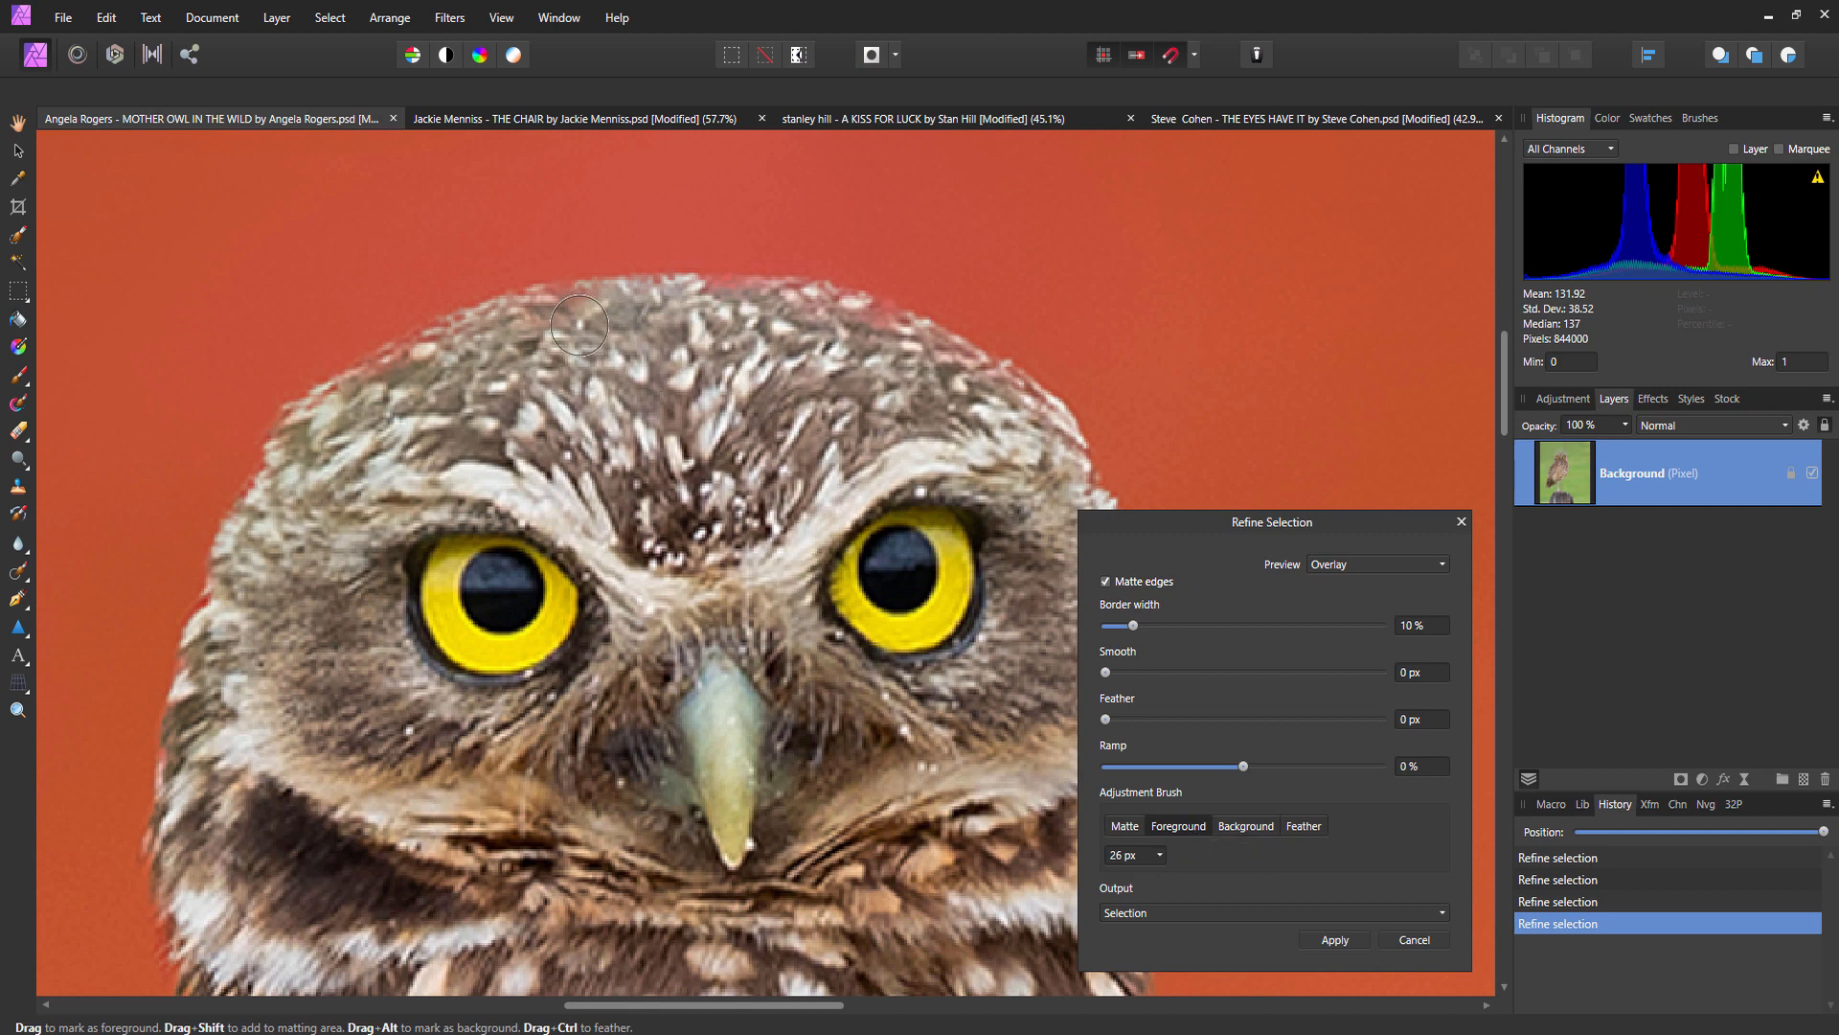
{"action": "mouse_move", "coordinate": [579, 326]}
{"action": "left_mouse_down"}
{"action": "mouse_move", "coordinate": [503, 331]}
{"action": "mouse_move", "coordinate": [435, 365]}
{"action": "left_mouse_up"}
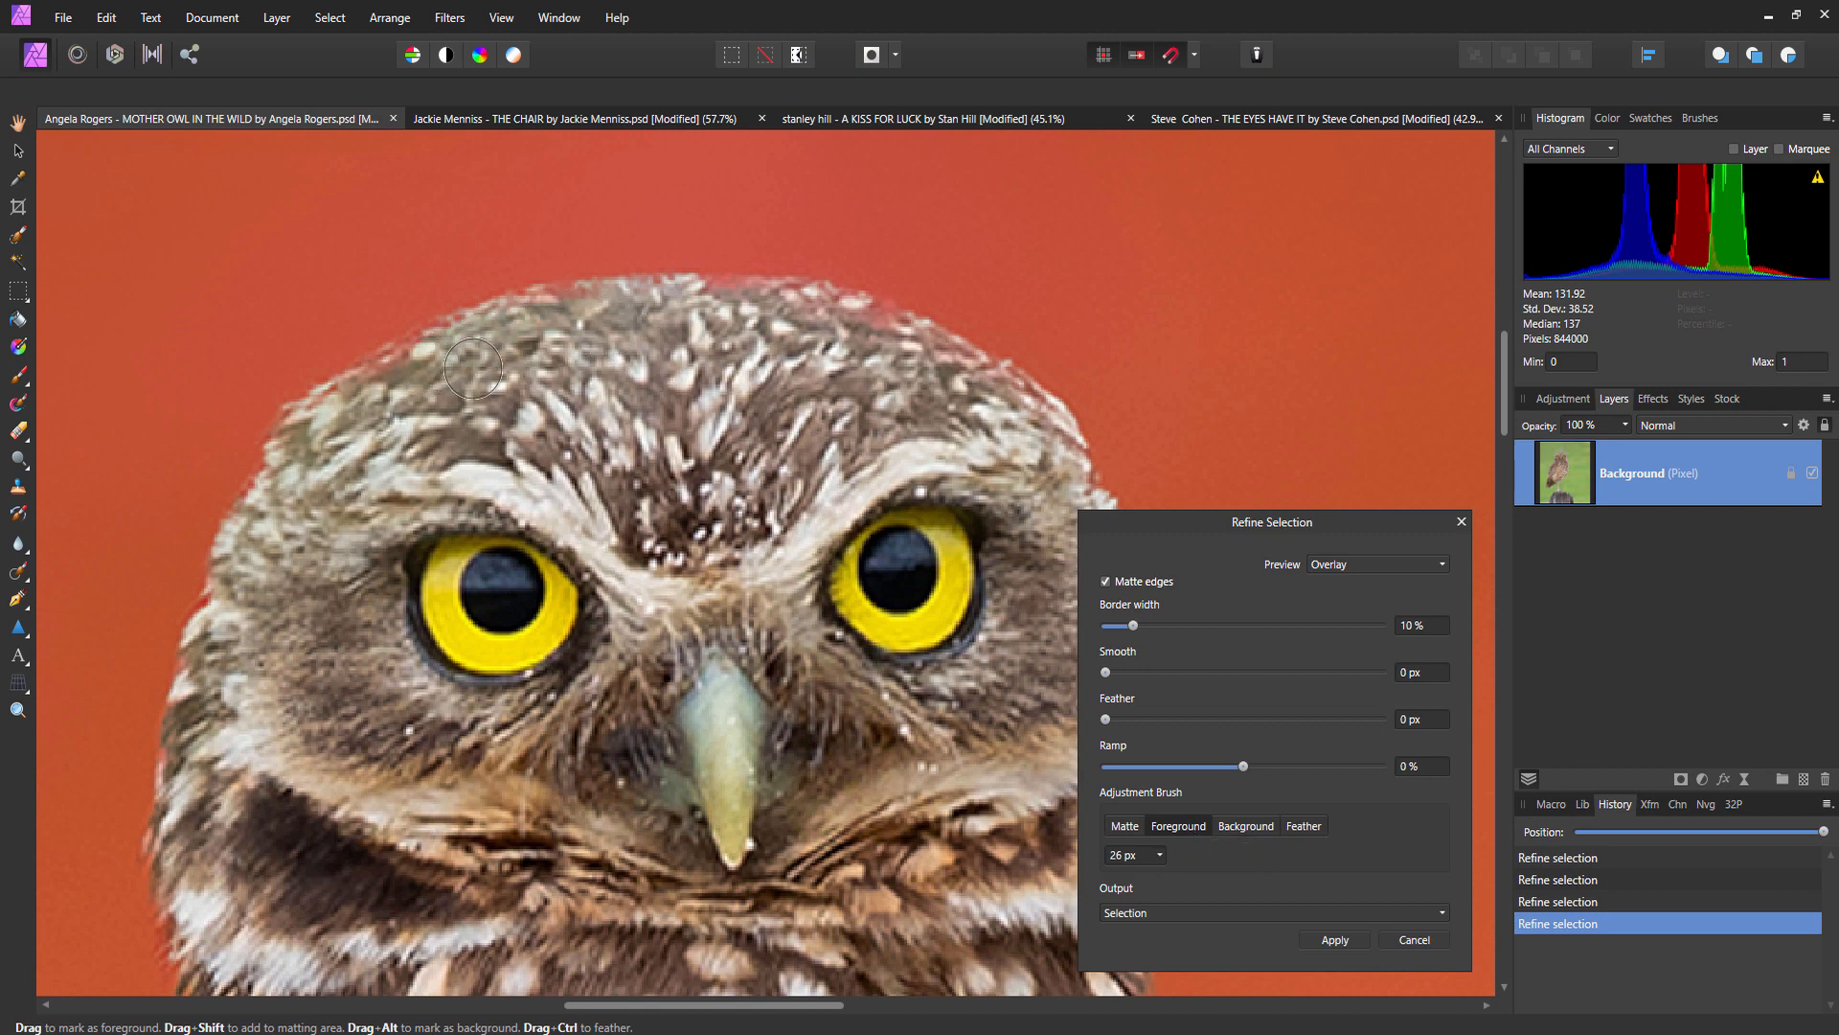
{"action": "left_click", "coordinate": [631, 437]}
Mark the red-tinted crown feathers above the owl's right-hand eye as foreground.
{"action": "scroll", "coordinate": [476, 391], "scroll_direction": "up", "scroll_amount": 4}
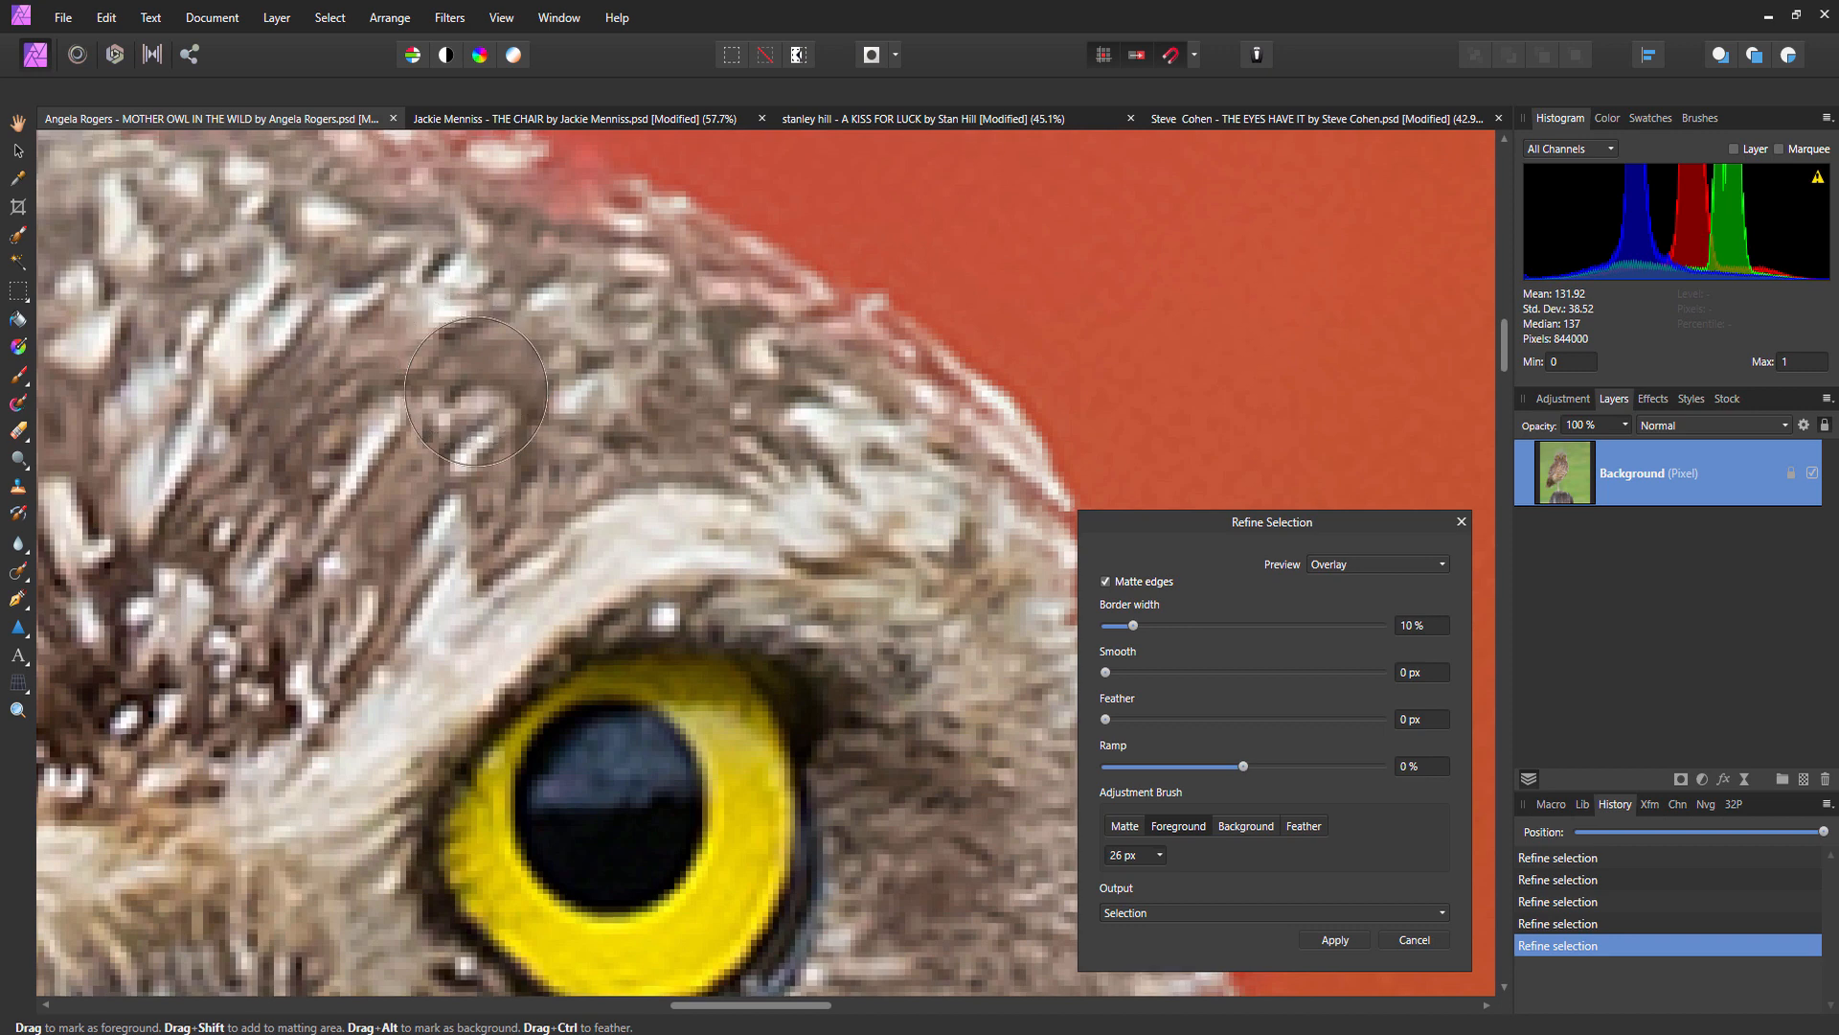
{"action": "scroll", "coordinate": [476, 391], "scroll_direction": "up", "scroll_amount": 3}
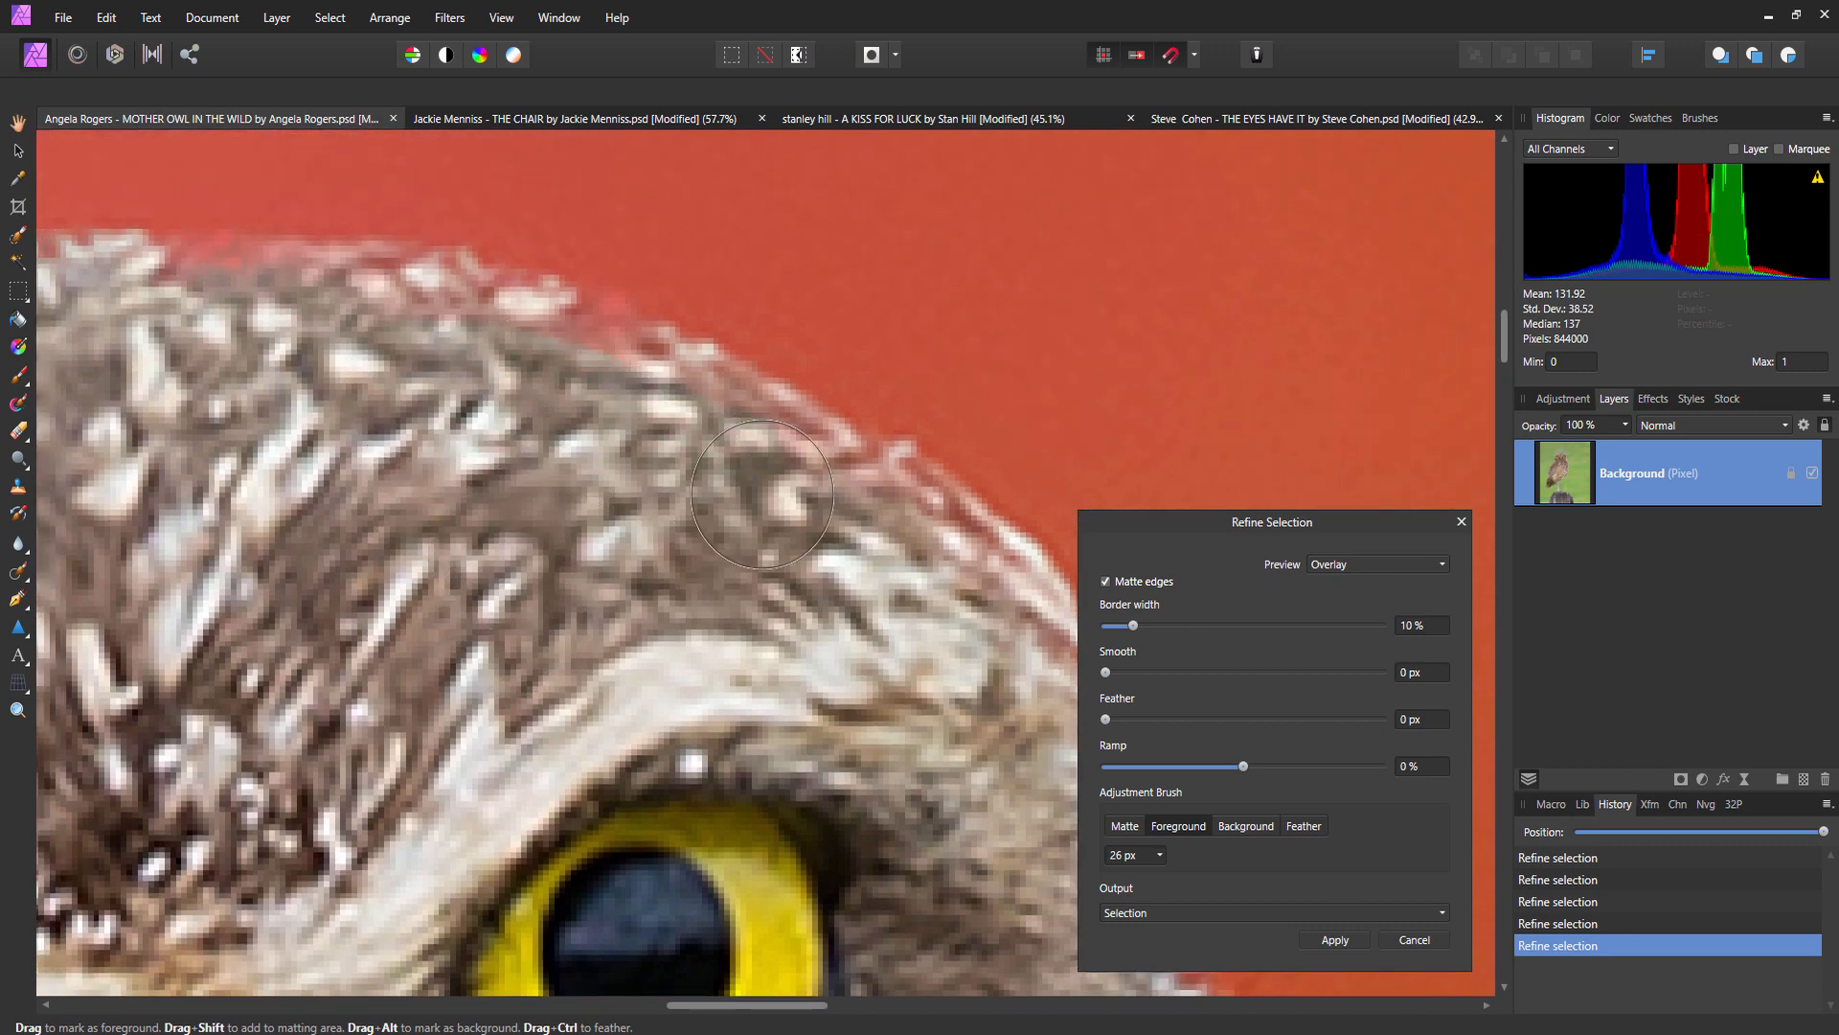
{"action": "mouse_move", "coordinate": [762, 493]}
{"action": "left_mouse_down"}
{"action": "mouse_move", "coordinate": [862, 537]}
{"action": "mouse_move", "coordinate": [911, 607]}
{"action": "left_mouse_up"}
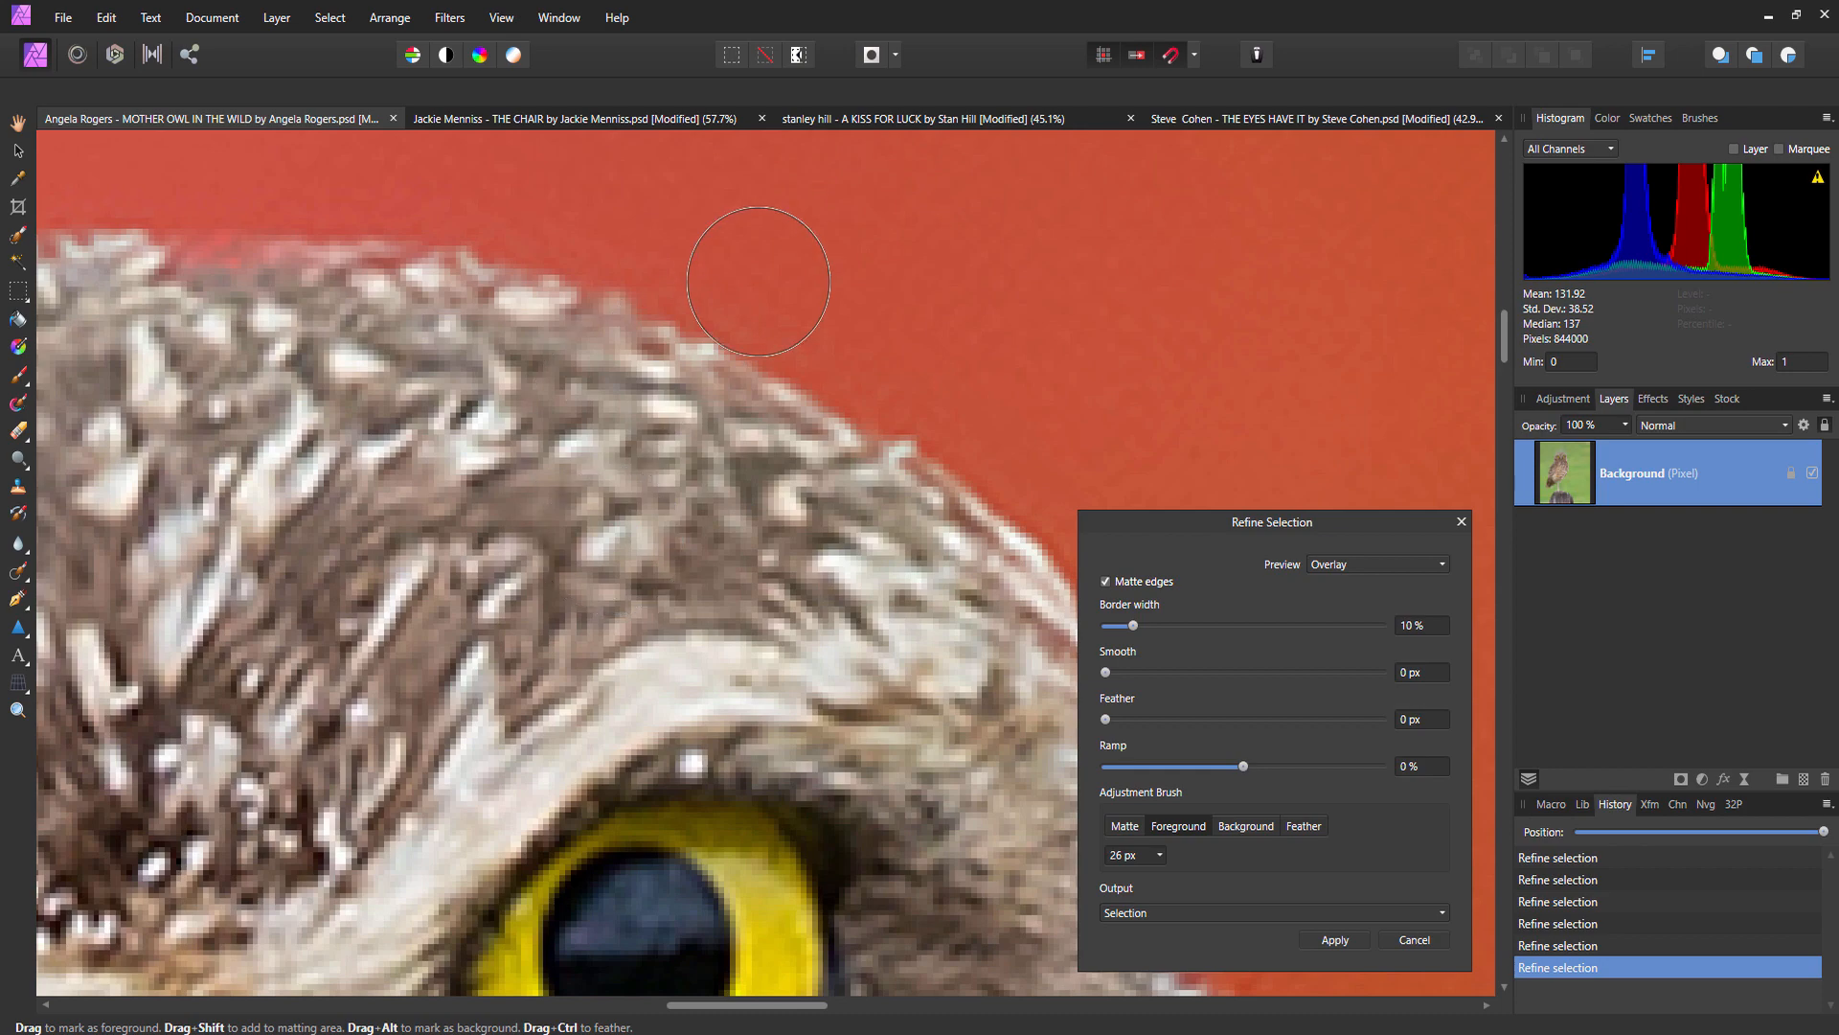
{"action": "scroll", "coordinate": [711, 610], "scroll_direction": "down", "scroll_amount": 1}
{"action": "scroll", "coordinate": [711, 610], "scroll_direction": "down", "scroll_amount": 2}
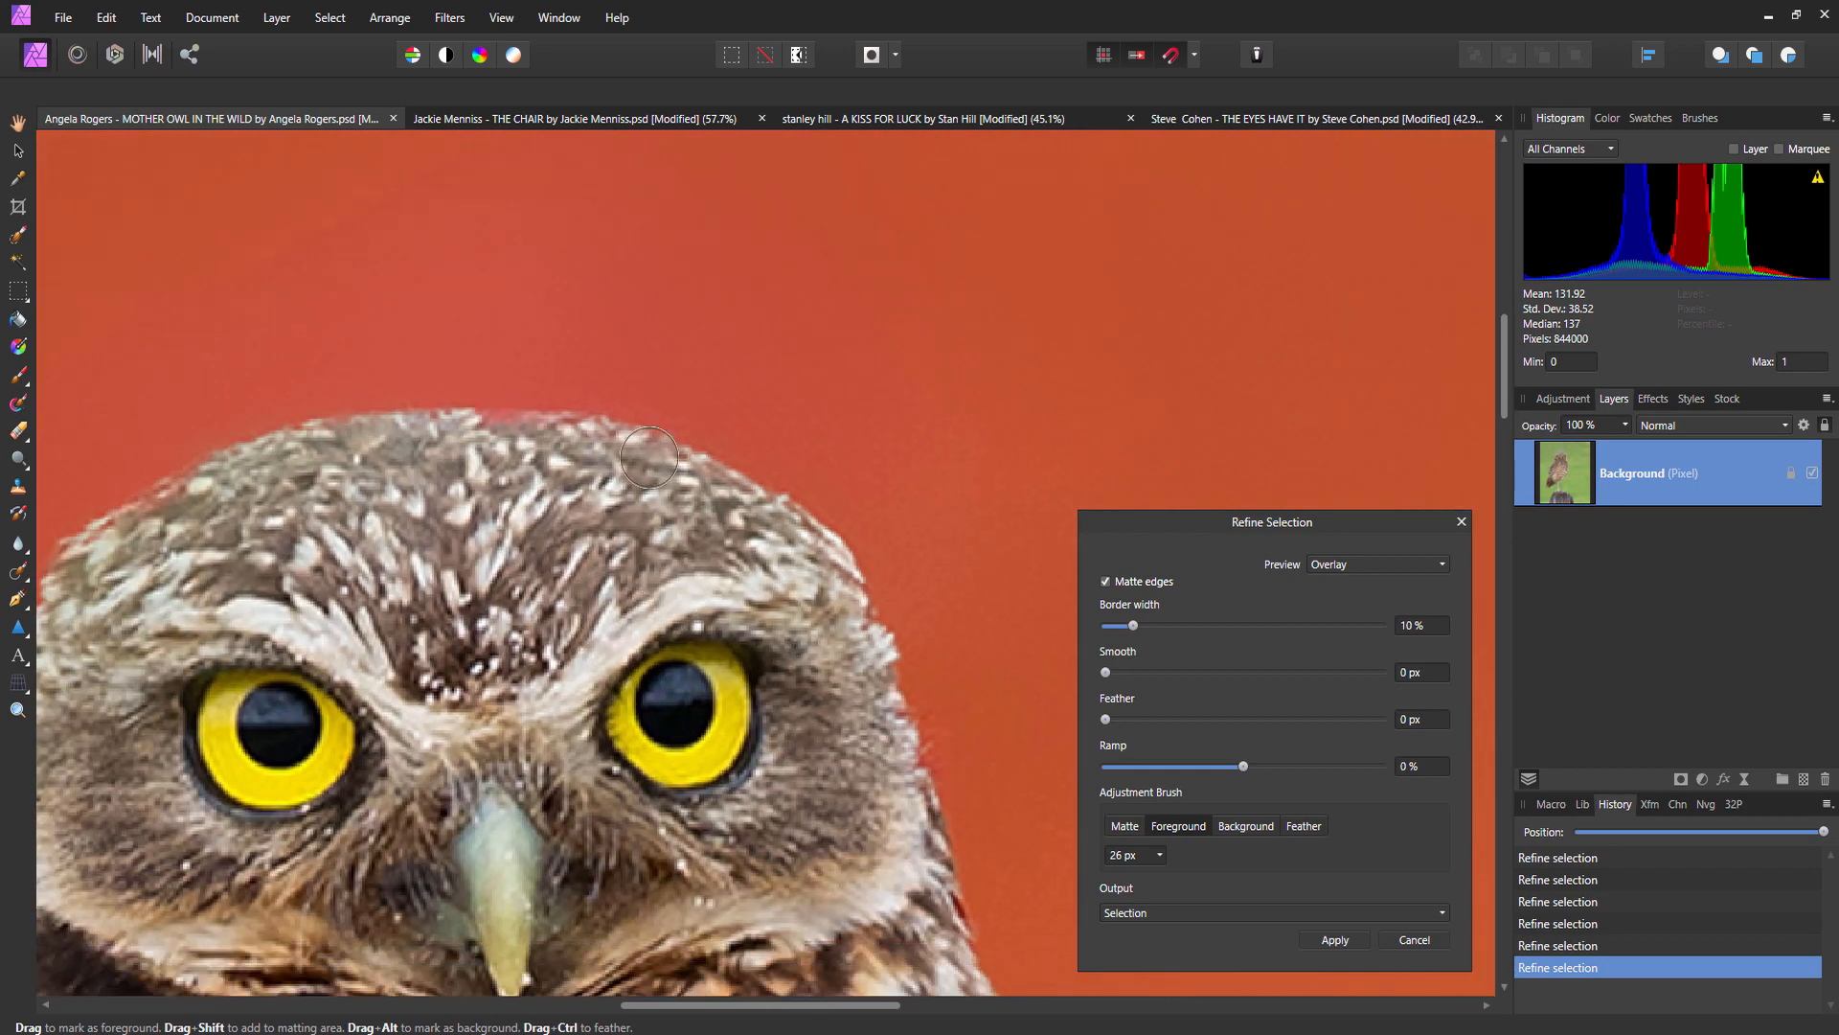
Mark the fringe of tail feathers beside the folded wing tip as foreground with the 26 px brush.
{"action": "scroll", "coordinate": [711, 610], "scroll_direction": "down", "scroll_amount": 5}
{"action": "scroll", "coordinate": [863, 479], "scroll_direction": "up", "scroll_amount": 2}
{"action": "scroll", "coordinate": [778, 292], "scroll_direction": "down", "scroll_amount": 6}
{"action": "scroll", "coordinate": [778, 292], "scroll_direction": "left", "scroll_amount": 4}
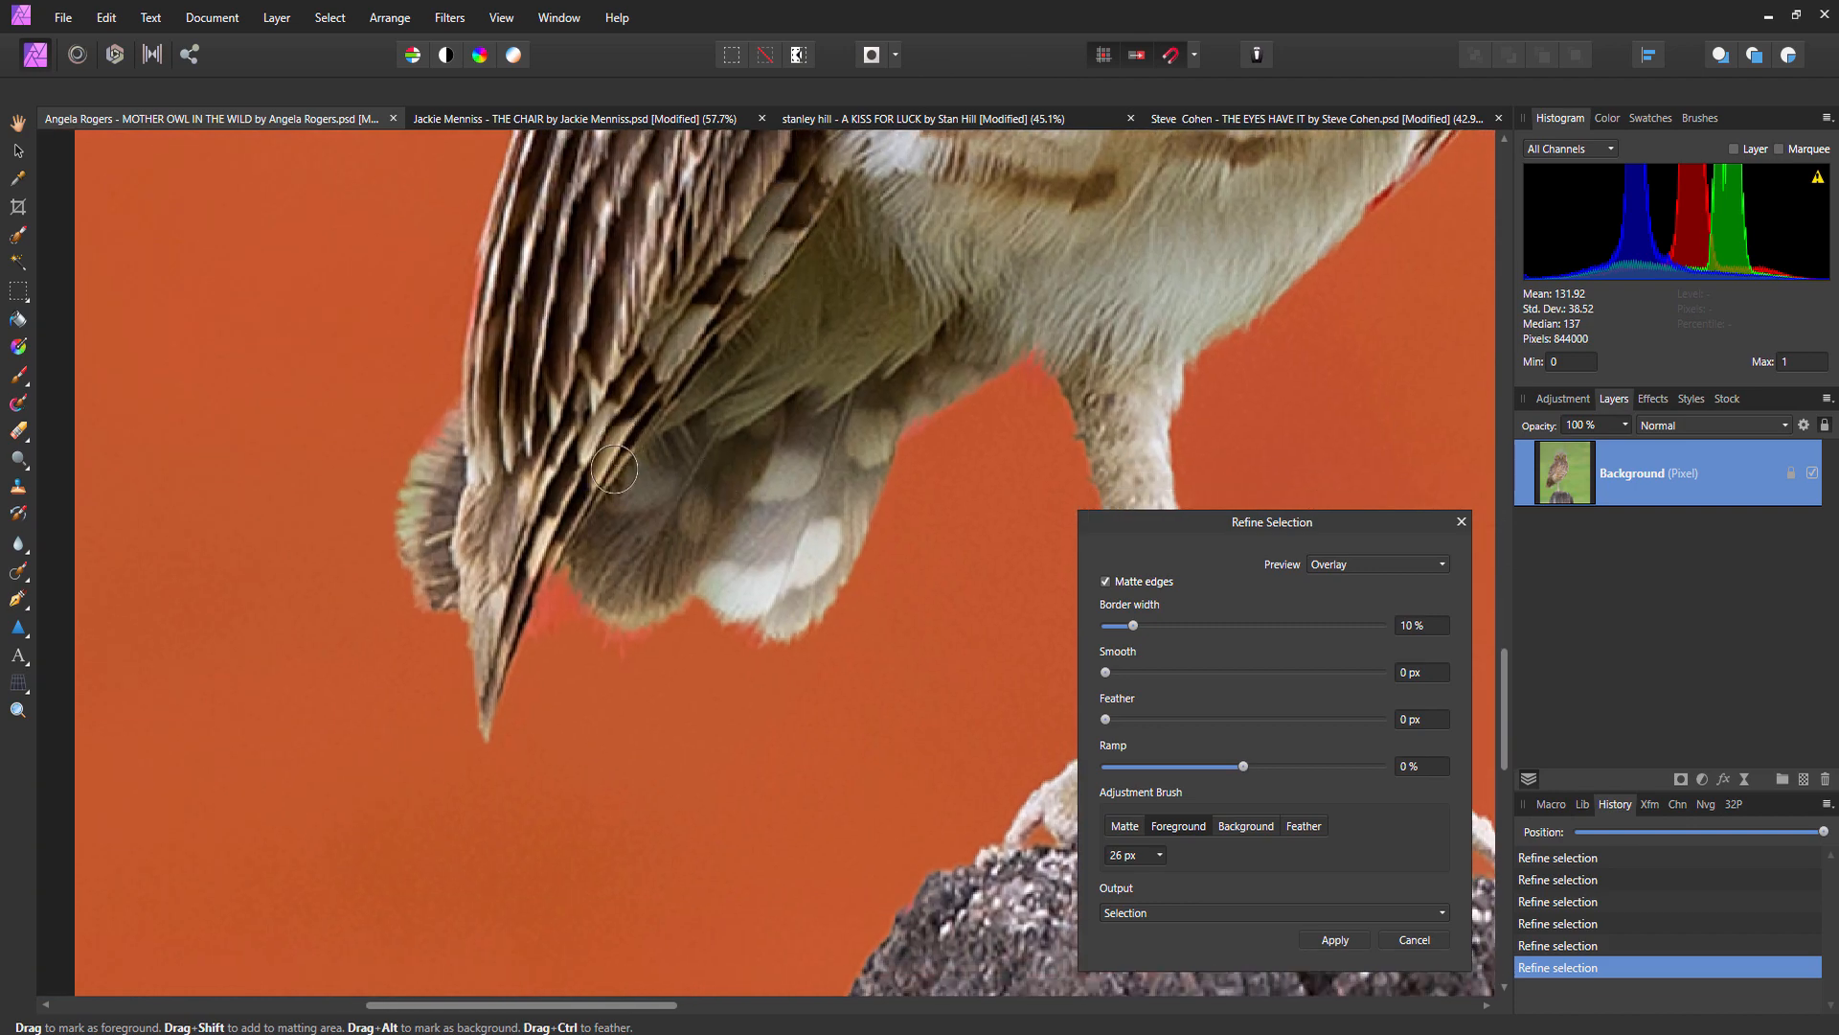
{"action": "scroll", "coordinate": [466, 625], "scroll_direction": "up", "scroll_amount": 3}
{"action": "scroll", "coordinate": [530, 630], "scroll_direction": "up", "scroll_amount": 5}
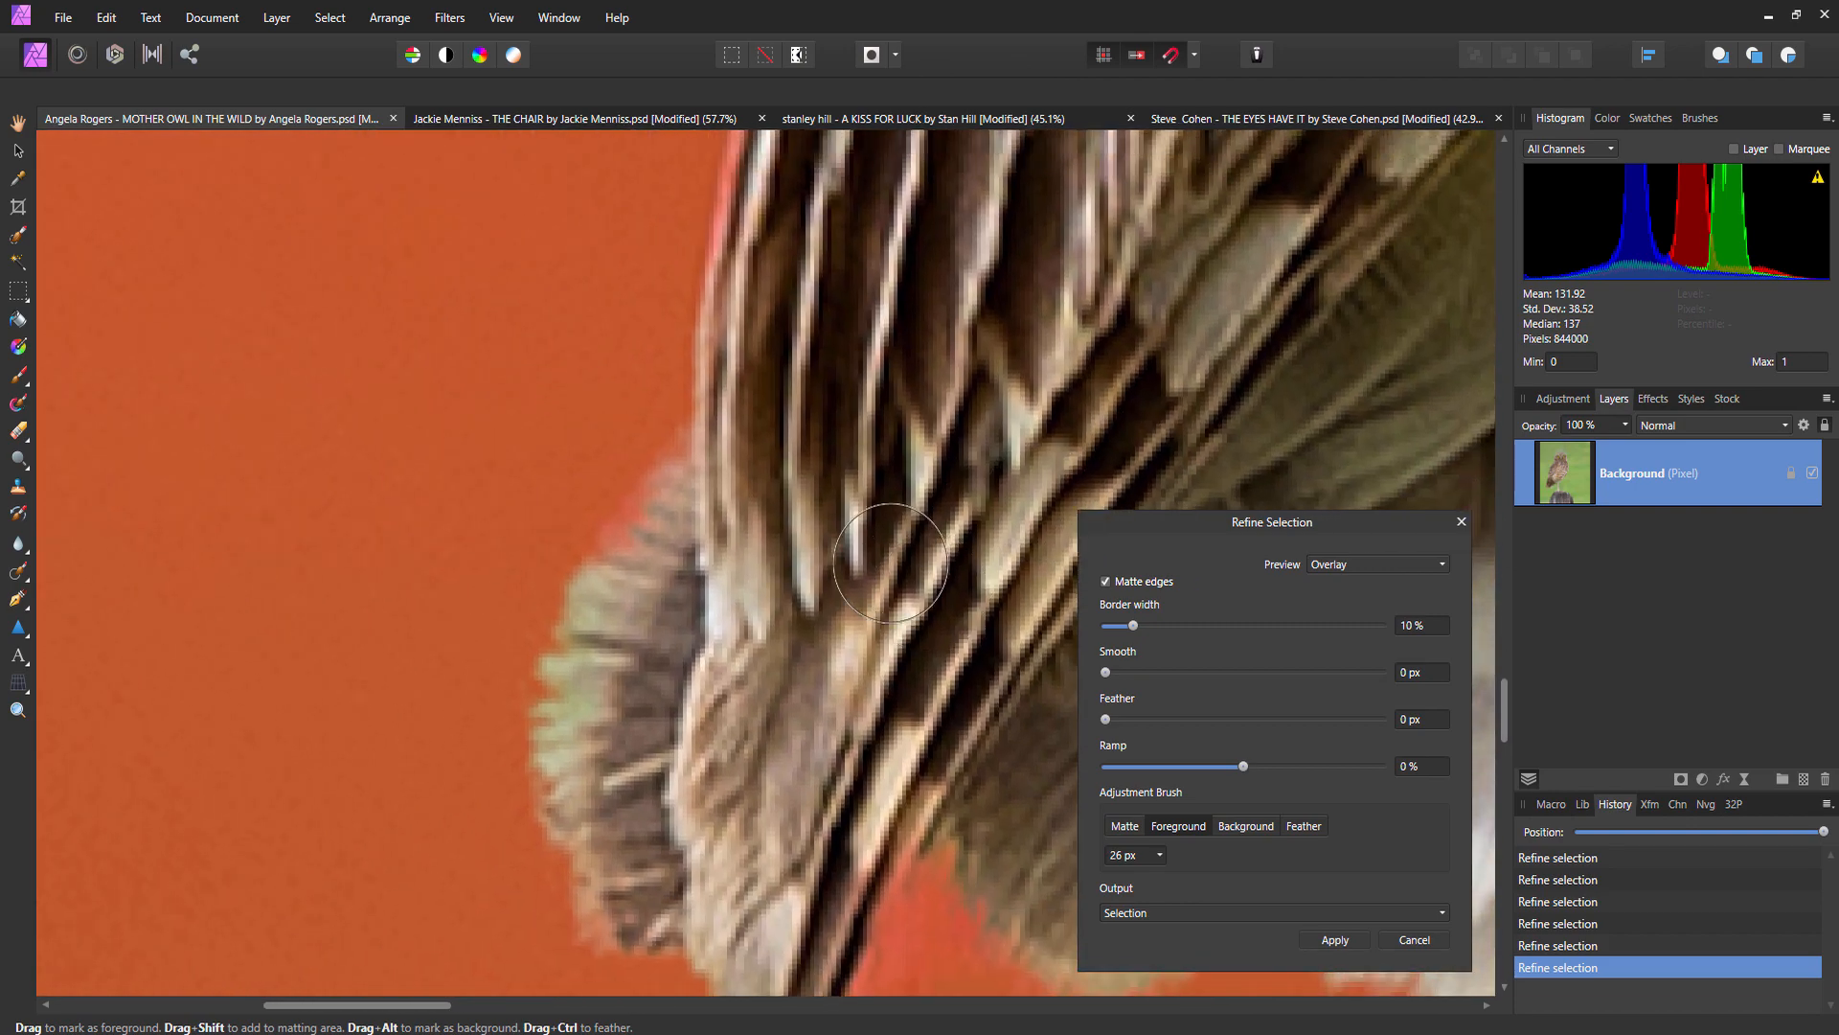
{"action": "left_click_drag", "start_coordinate": [668, 588], "coordinate": [795, 638]}
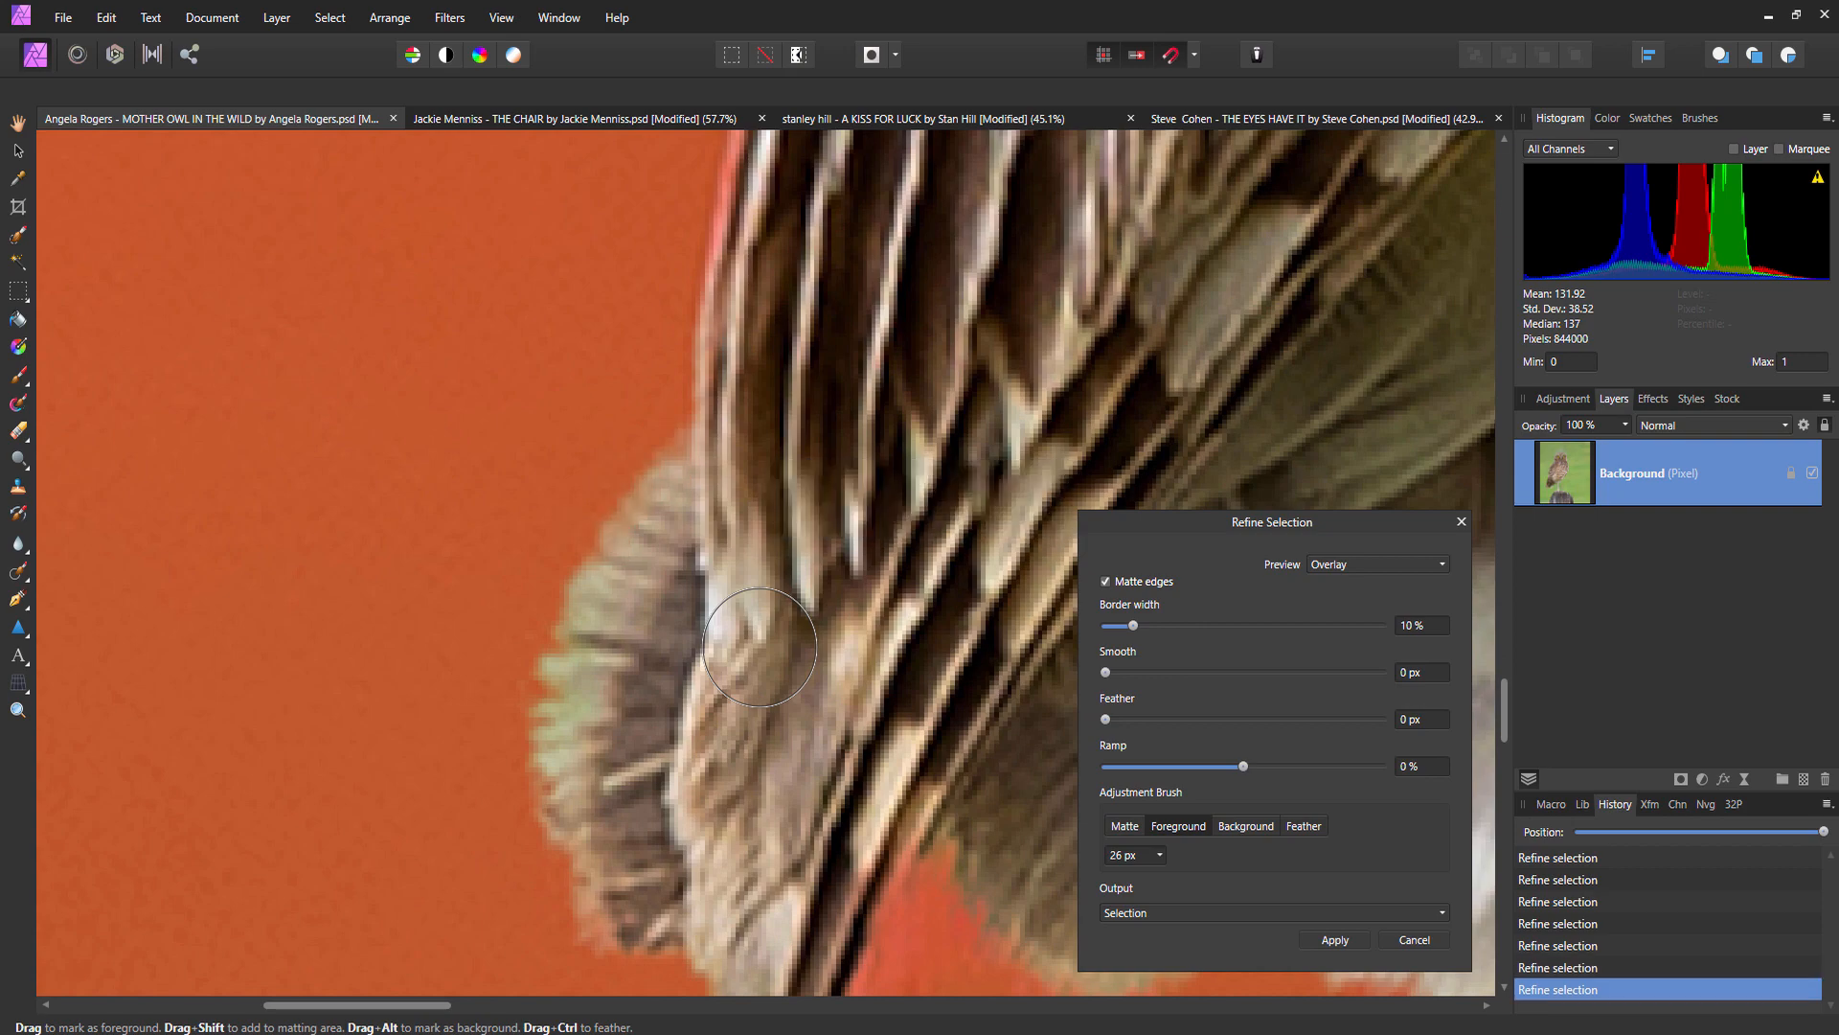
Mark the missed feathers along the wing's outer edge as foreground.
{"action": "scroll", "coordinate": [832, 556], "scroll_direction": "down", "scroll_amount": 4}
{"action": "scroll", "coordinate": [728, 566], "scroll_direction": "up", "scroll_amount": 3}
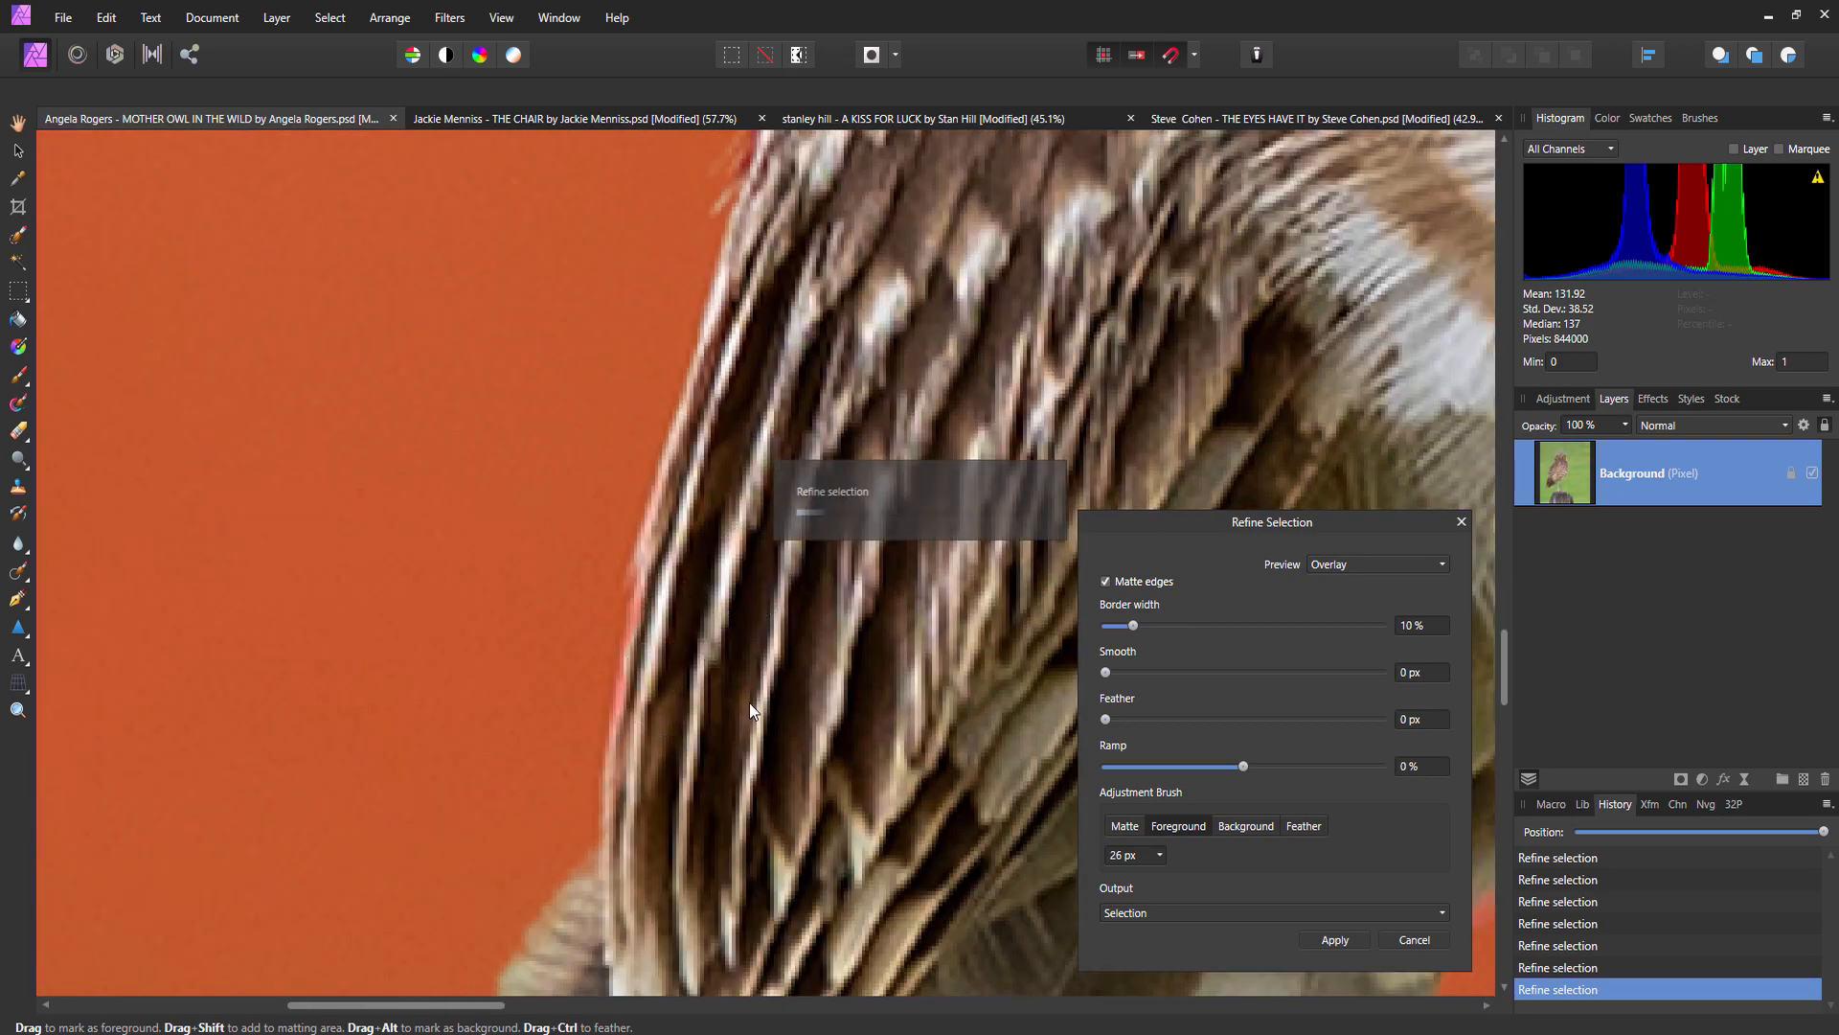
{"action": "scroll", "coordinate": [742, 713], "scroll_direction": "down", "scroll_amount": 2}
{"action": "scroll", "coordinate": [639, 867], "scroll_direction": "down", "scroll_amount": 4}
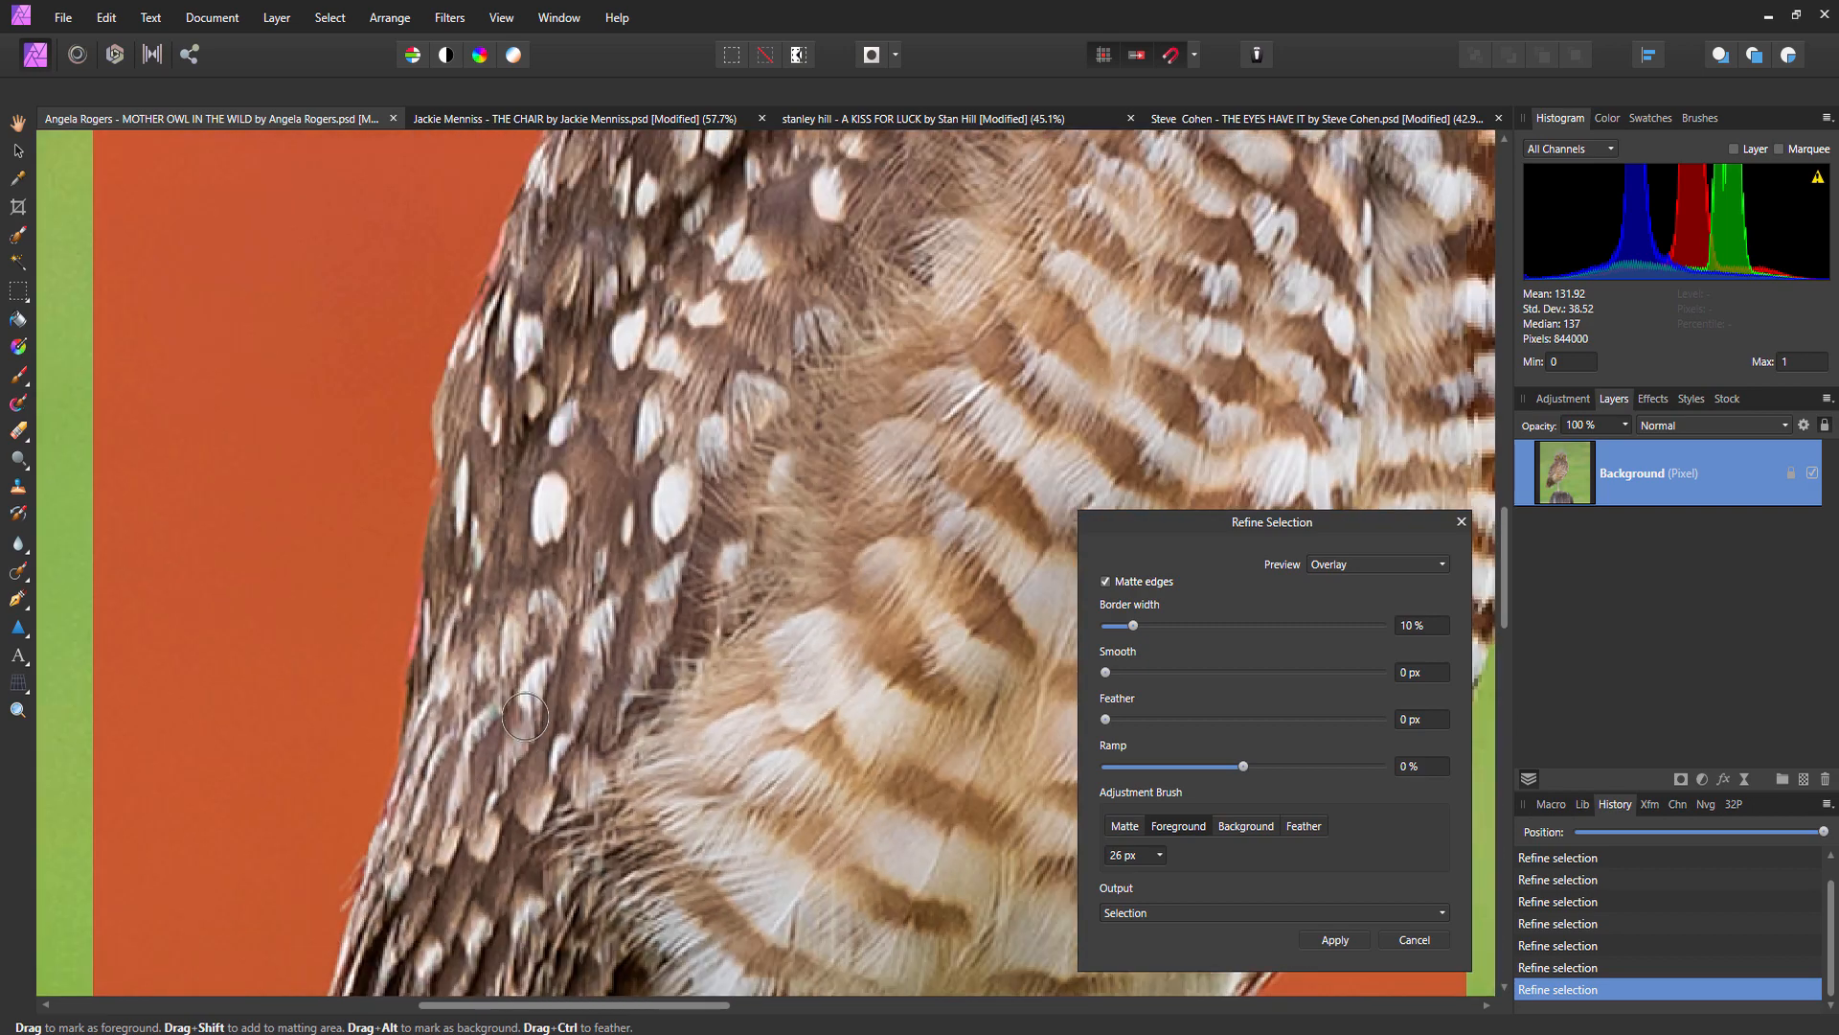
{"action": "scroll", "coordinate": [639, 419], "scroll_direction": "up", "scroll_amount": 3}
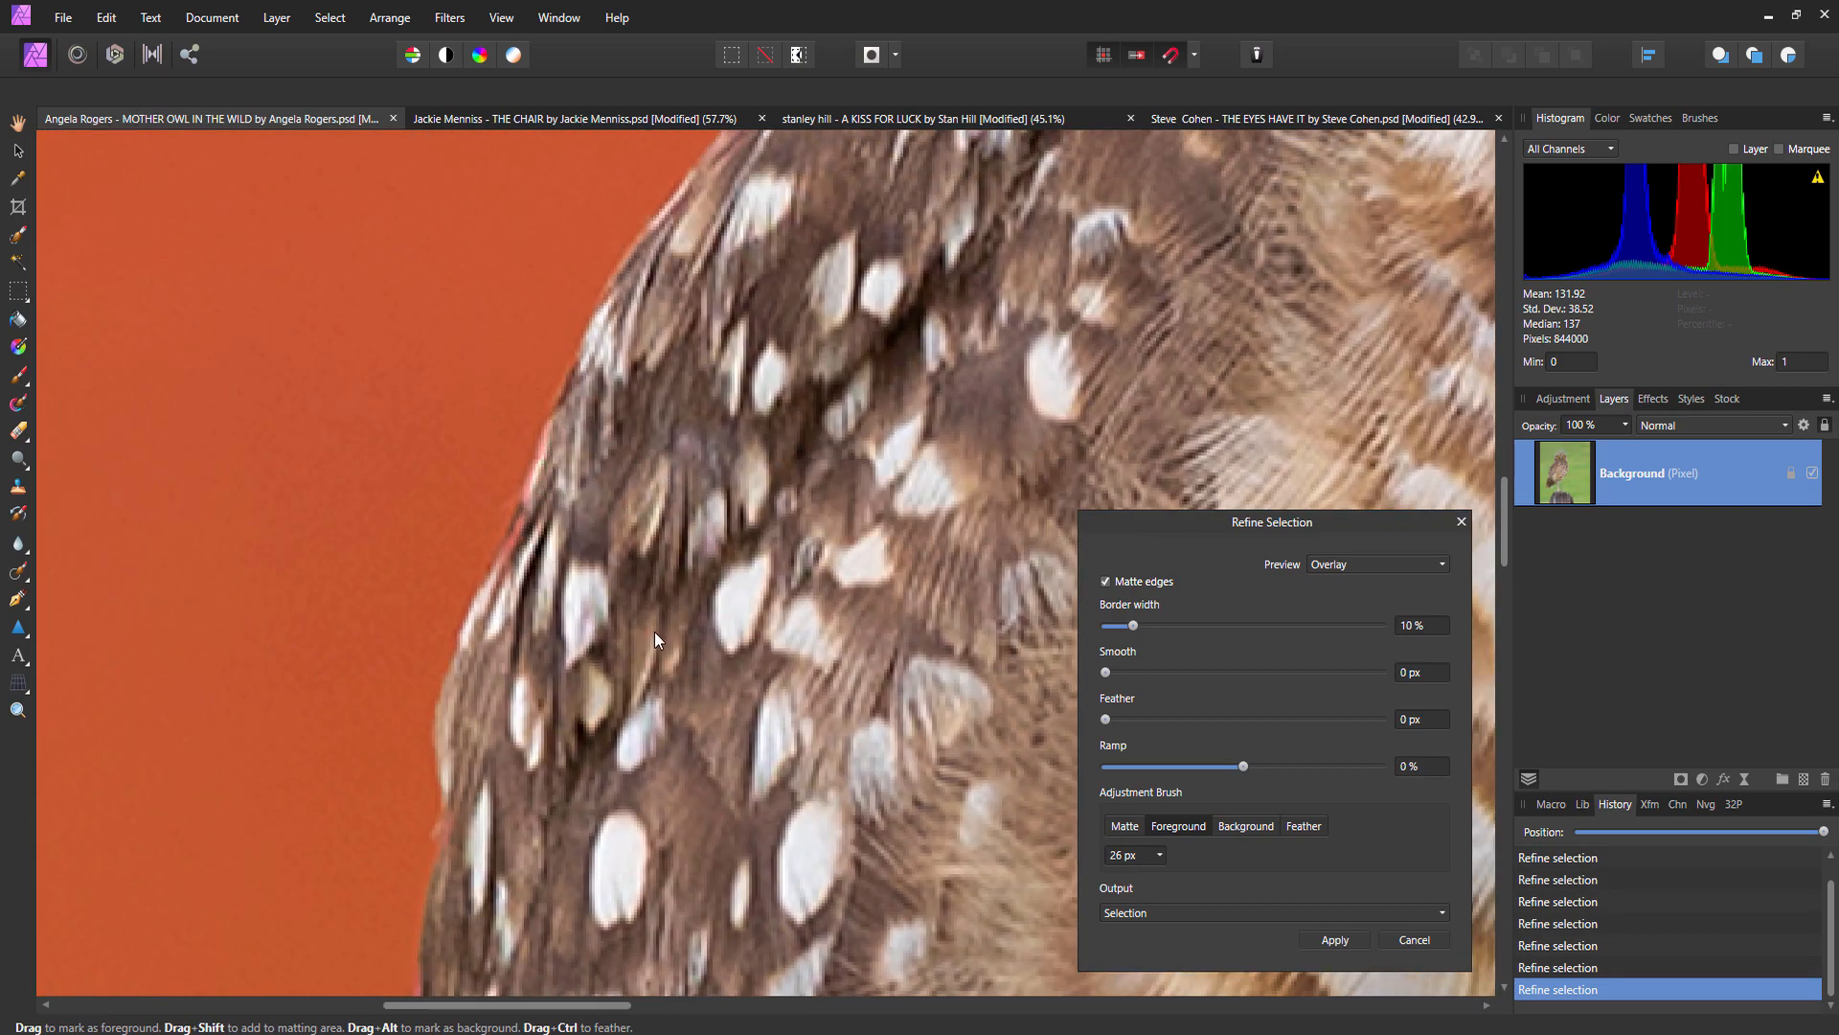
Mark the missed dark feathers along the owl's lower breast edge as foreground and check the refined outline down to the post.
{"action": "scroll", "coordinate": [883, 654], "scroll_direction": "down", "scroll_amount": 3}
{"action": "scroll", "coordinate": [987, 618], "scroll_direction": "up", "scroll_amount": 3}
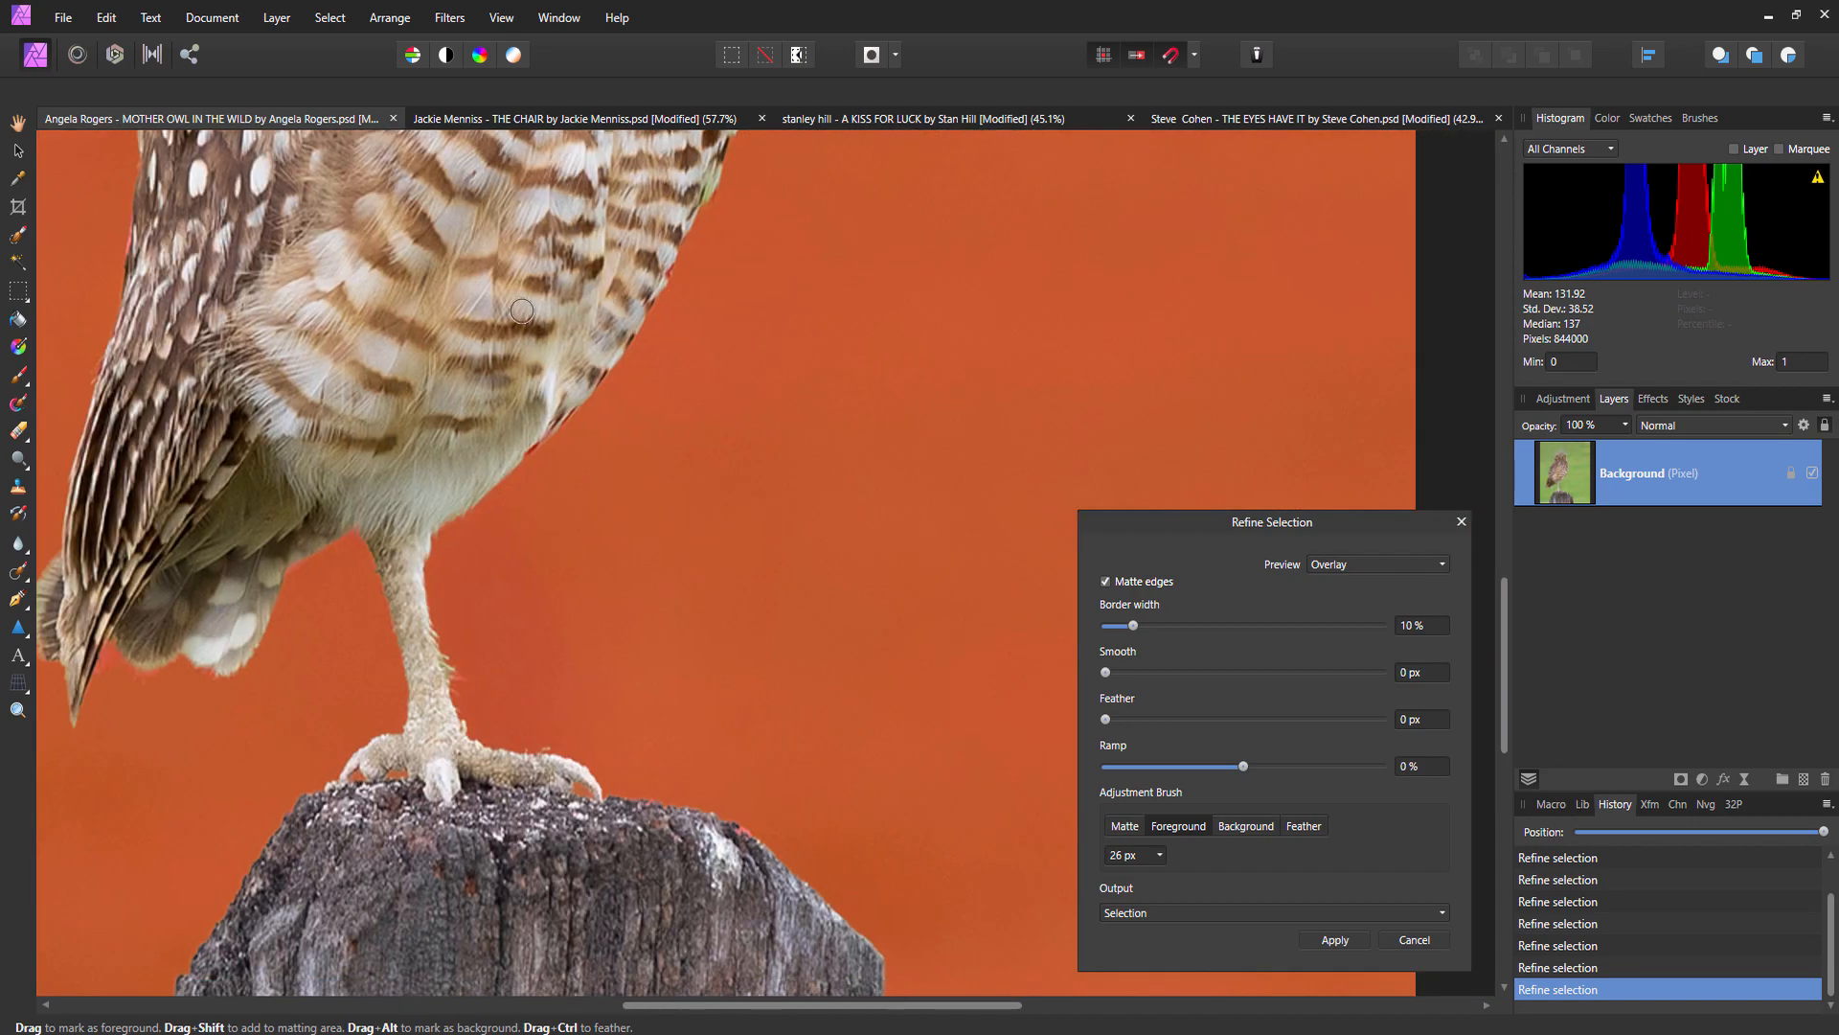
{"action": "scroll", "coordinate": [596, 208], "scroll_direction": "up", "scroll_amount": 3}
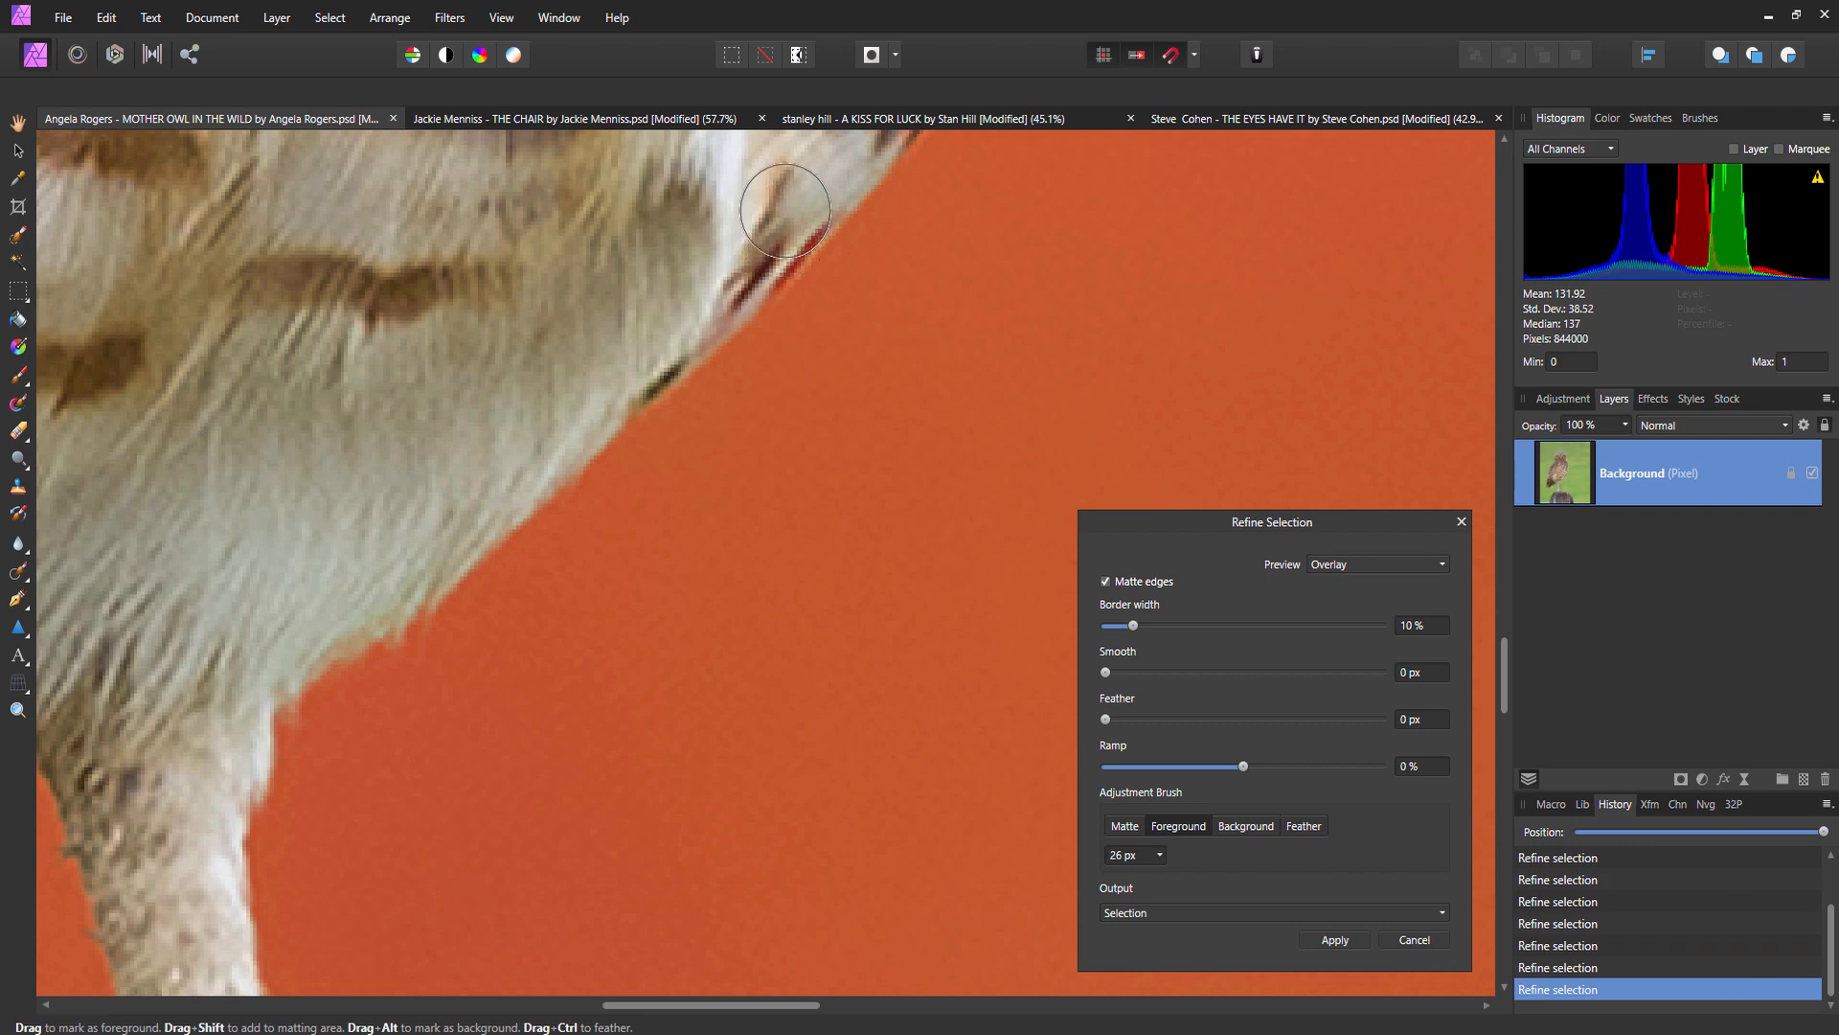
{"action": "scroll", "coordinate": [575, 431], "scroll_direction": "down", "scroll_amount": 3}
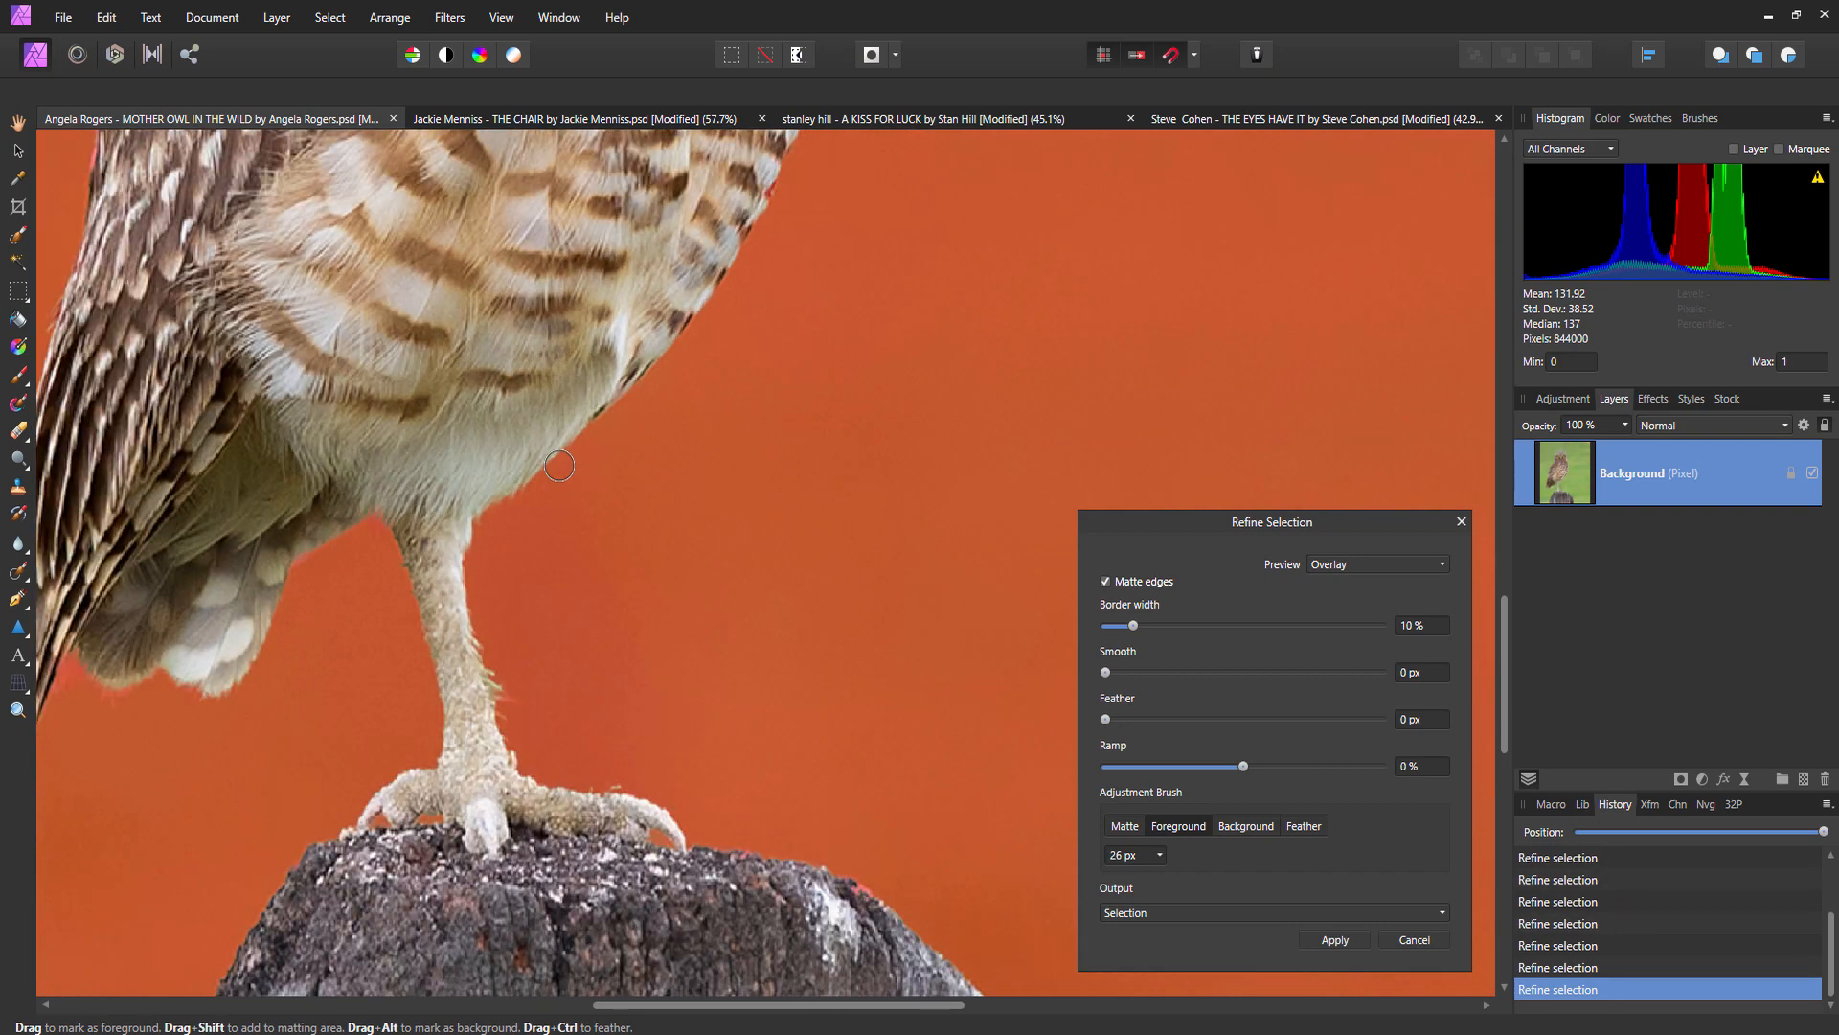
{"action": "scroll", "coordinate": [594, 479], "scroll_direction": "up", "scroll_amount": 2}
{"action": "scroll", "coordinate": [622, 610], "scroll_direction": "down", "scroll_amount": 4}
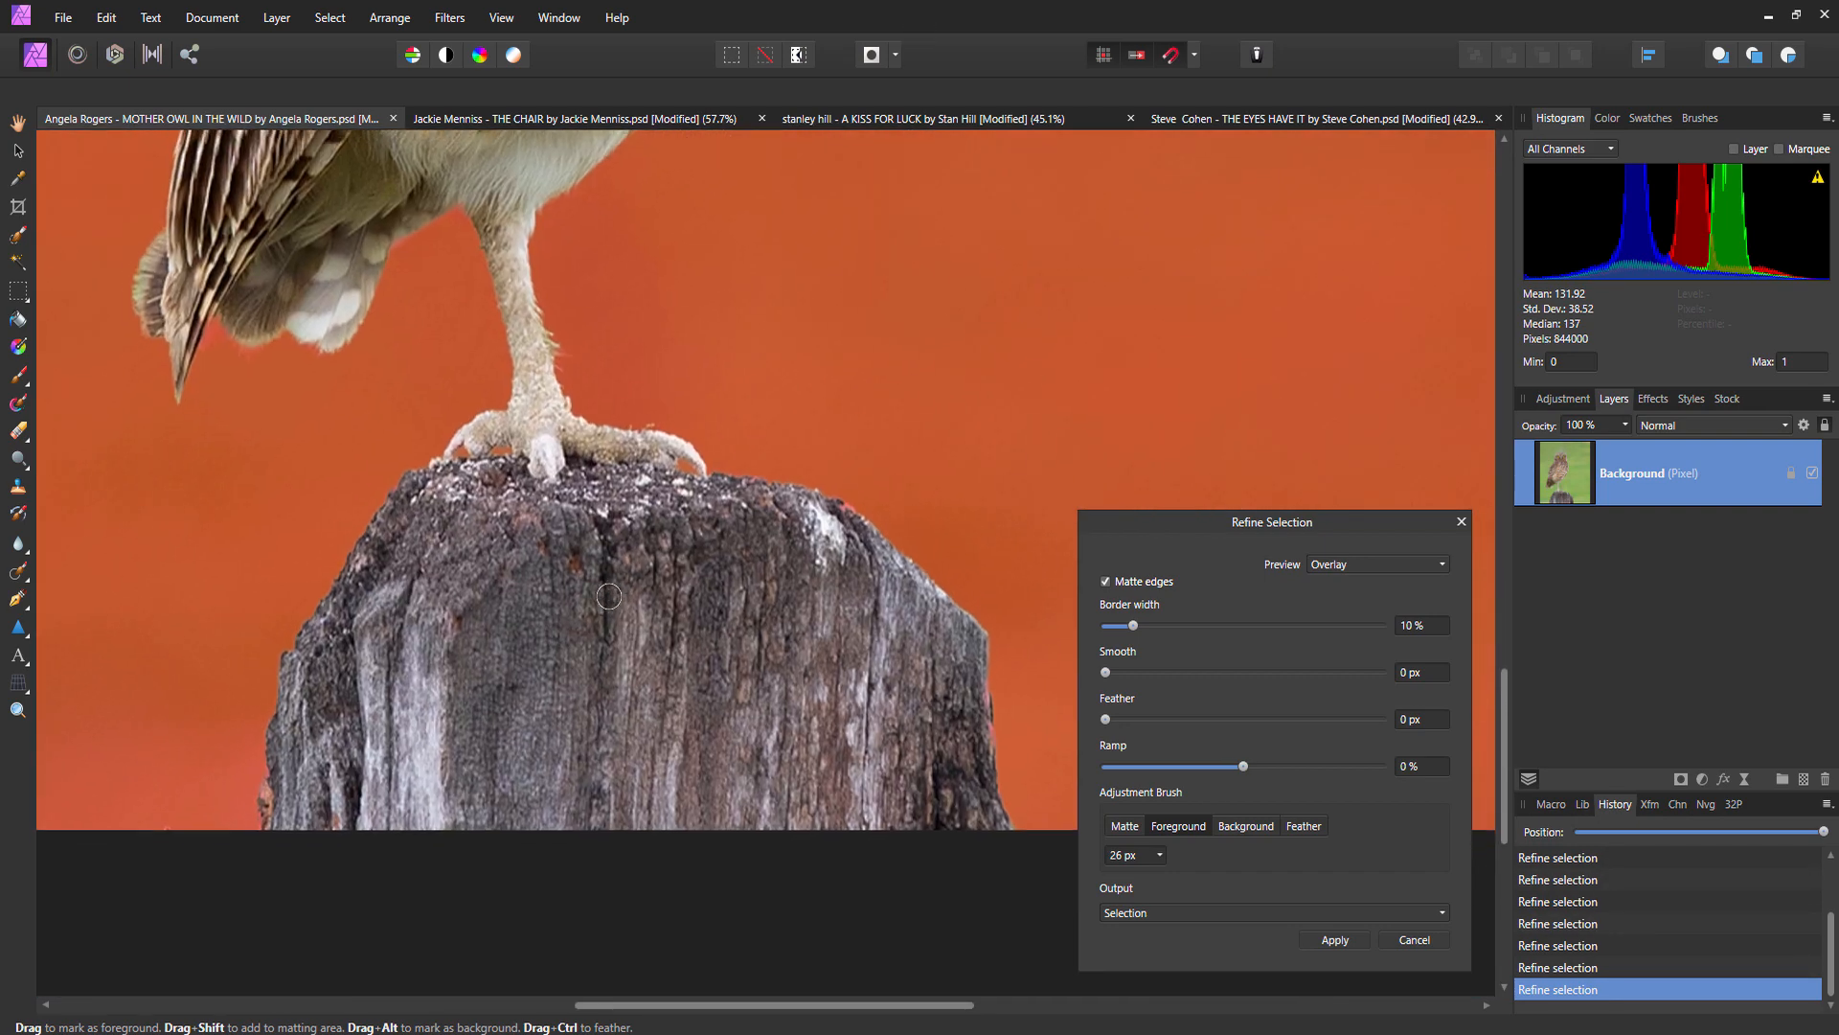
{"action": "scroll", "coordinate": [623, 610], "scroll_direction": "down", "scroll_amount": 5}
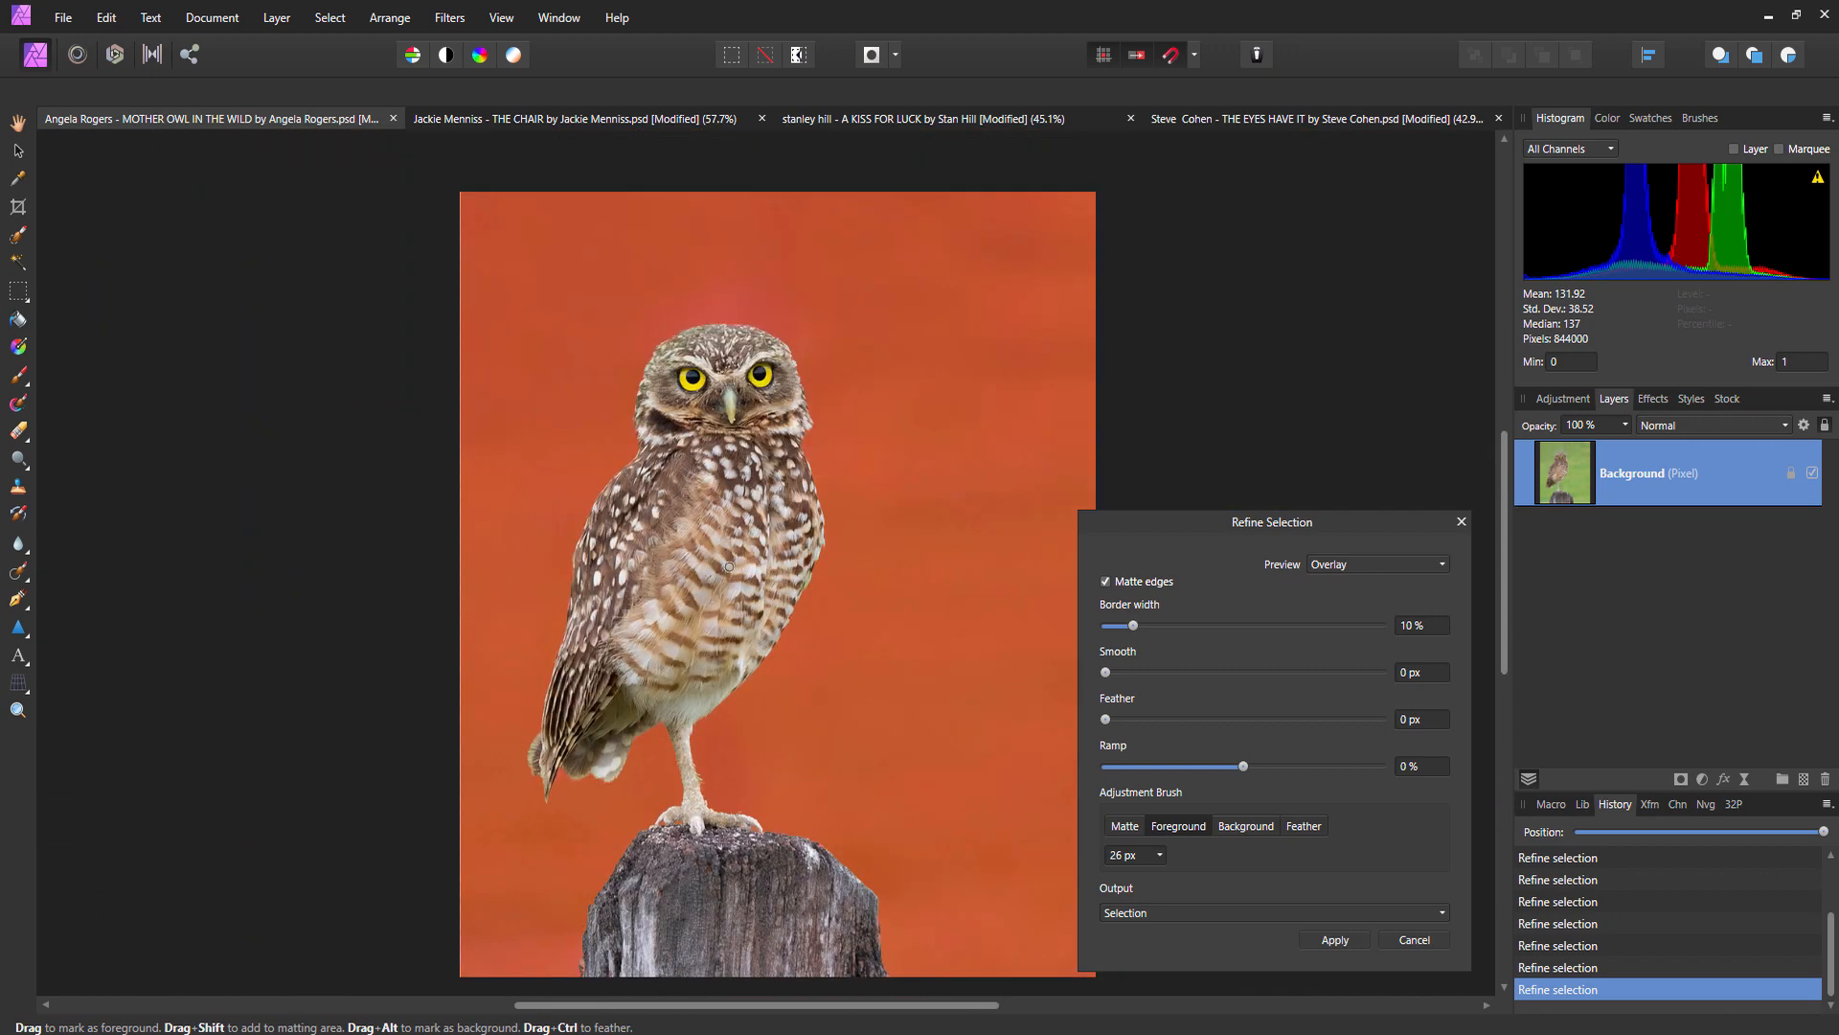
{"action": "scroll", "coordinate": [556, 494], "scroll_direction": "down", "scroll_amount": 3}
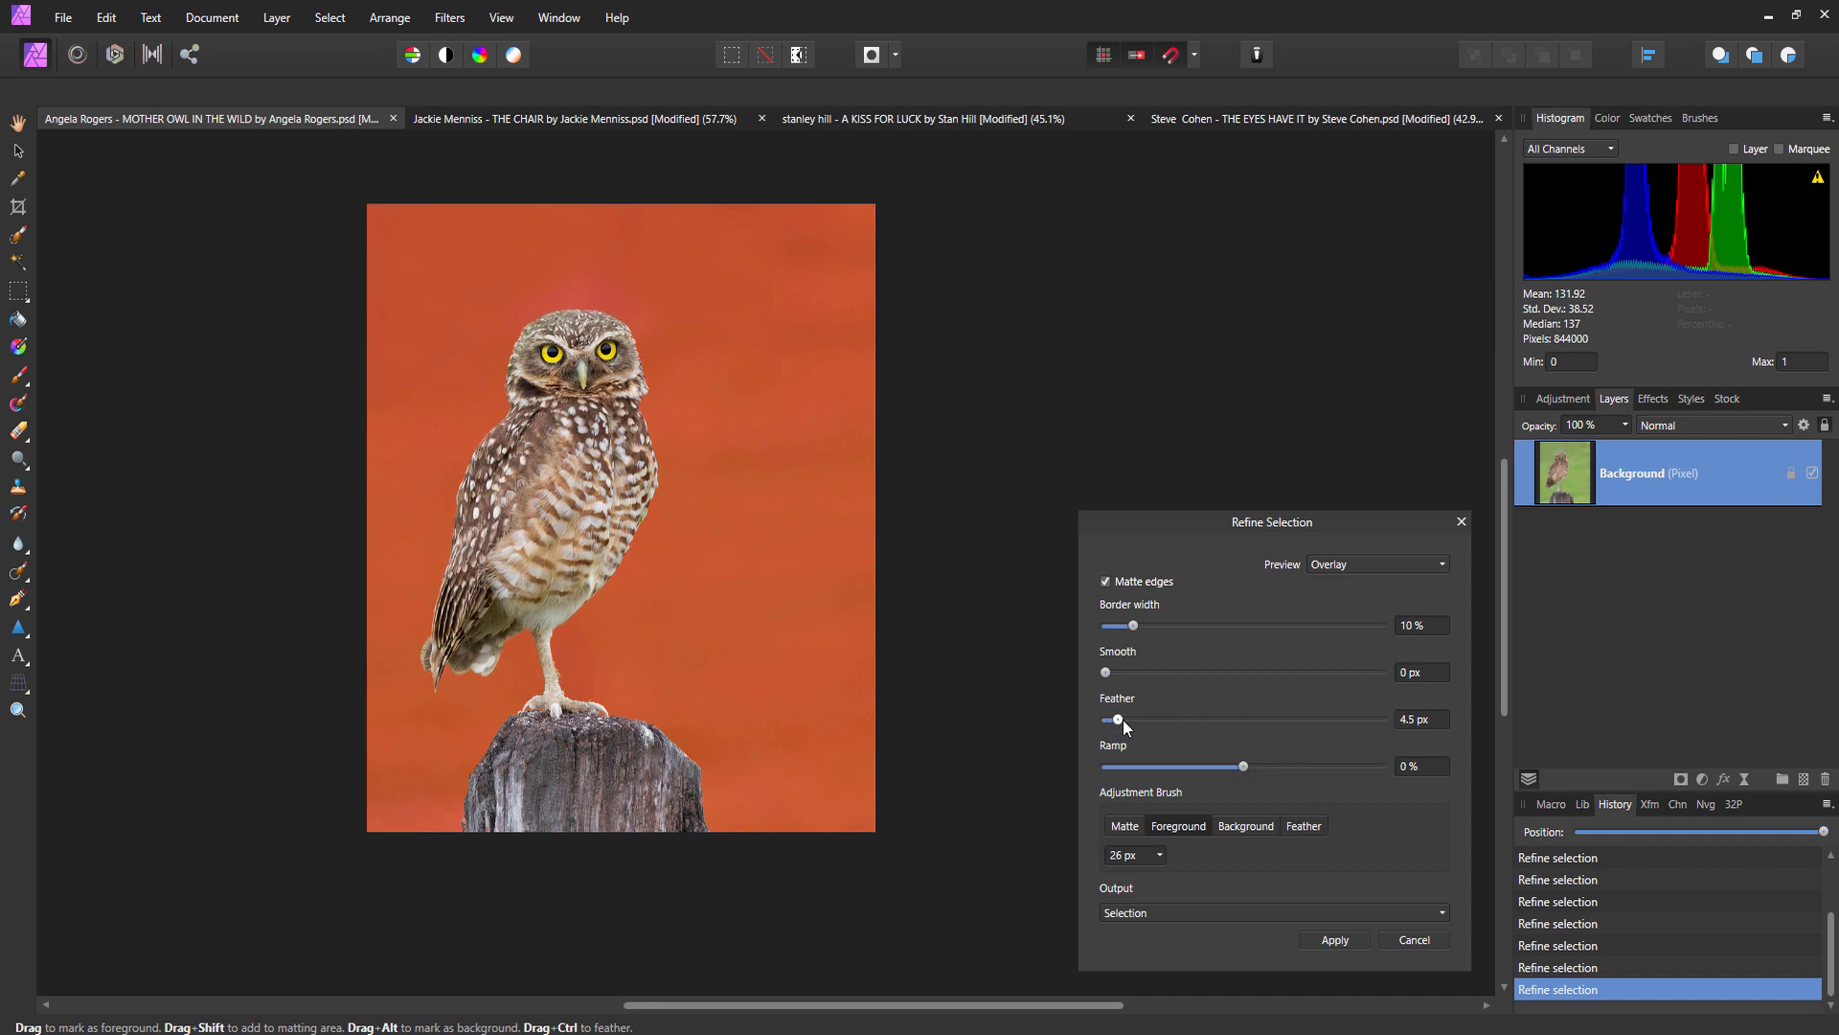
Try different feather amounts against the owl's breast edge and set the selection's feather to 12.5 px.
{"action": "left_click_drag", "start_coordinate": [1118, 719], "coordinate": [1142, 722]}
{"action": "scroll", "coordinate": [652, 418], "scroll_direction": "up", "scroll_amount": 5}
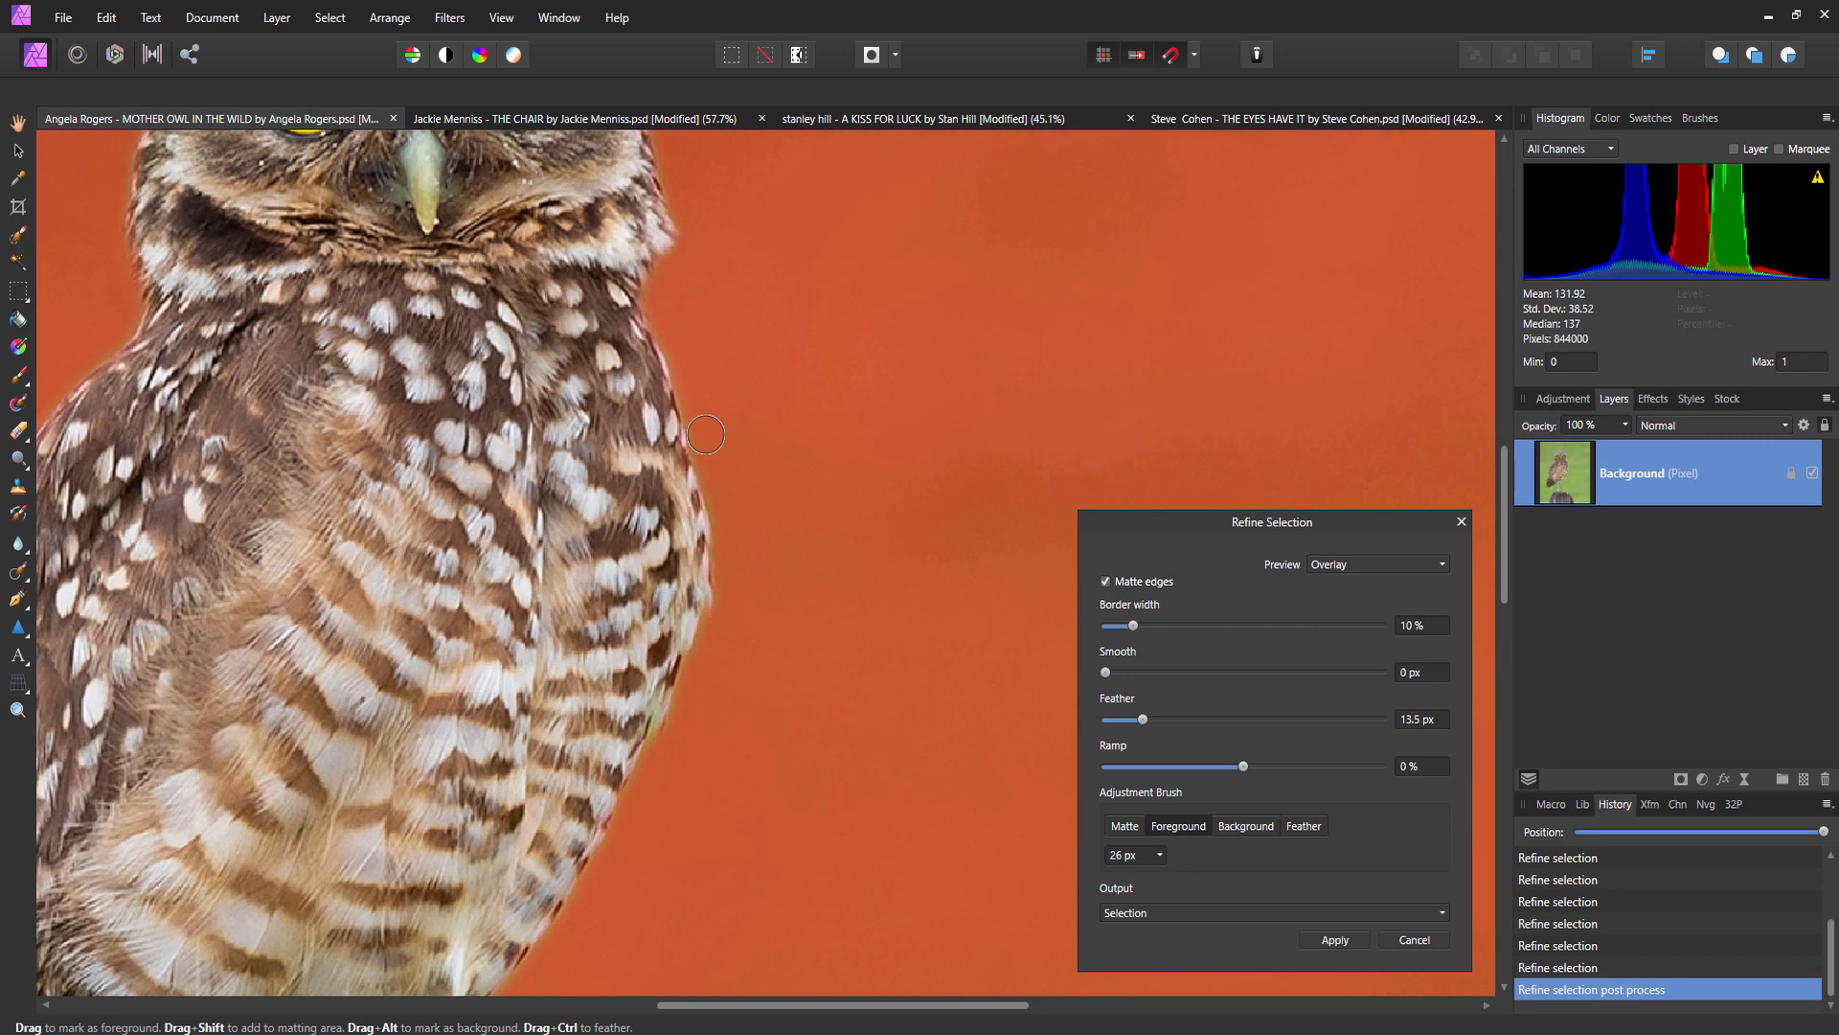
{"action": "scroll", "coordinate": [706, 435], "scroll_direction": "up", "scroll_amount": 3}
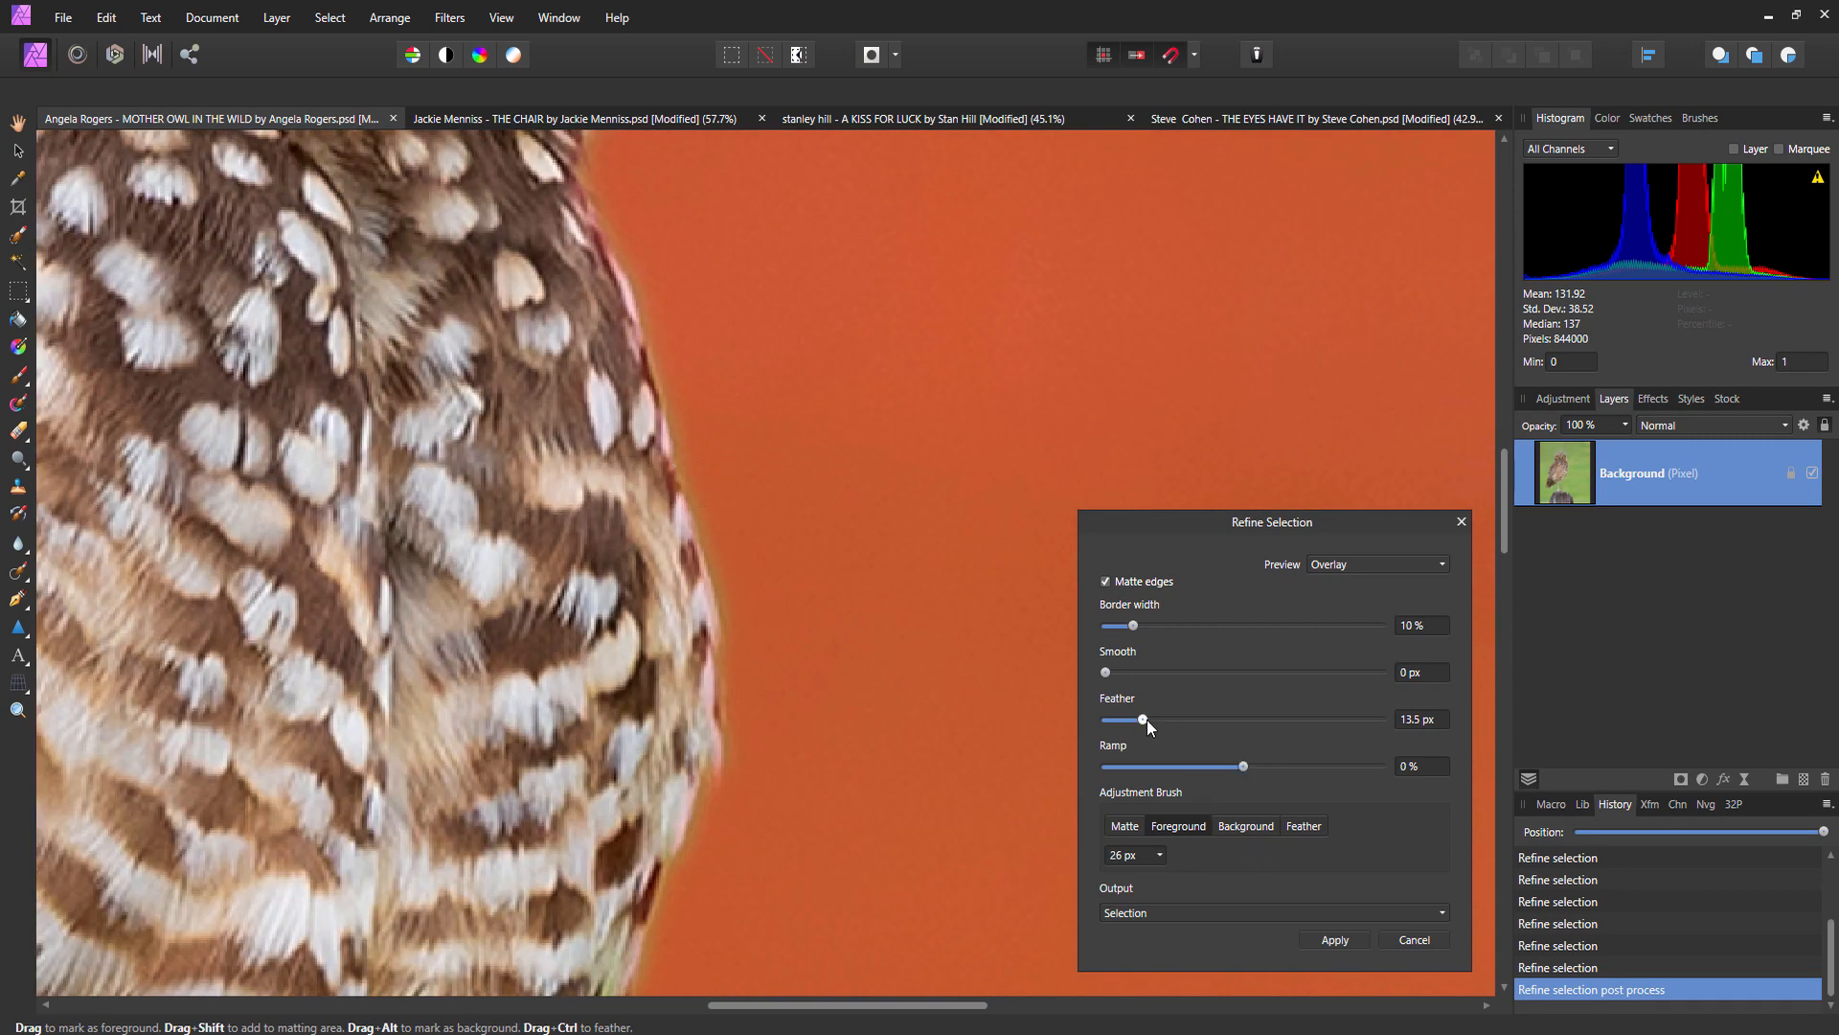
{"action": "left_click_drag", "start_coordinate": [1142, 719], "coordinate": [1090, 716]}
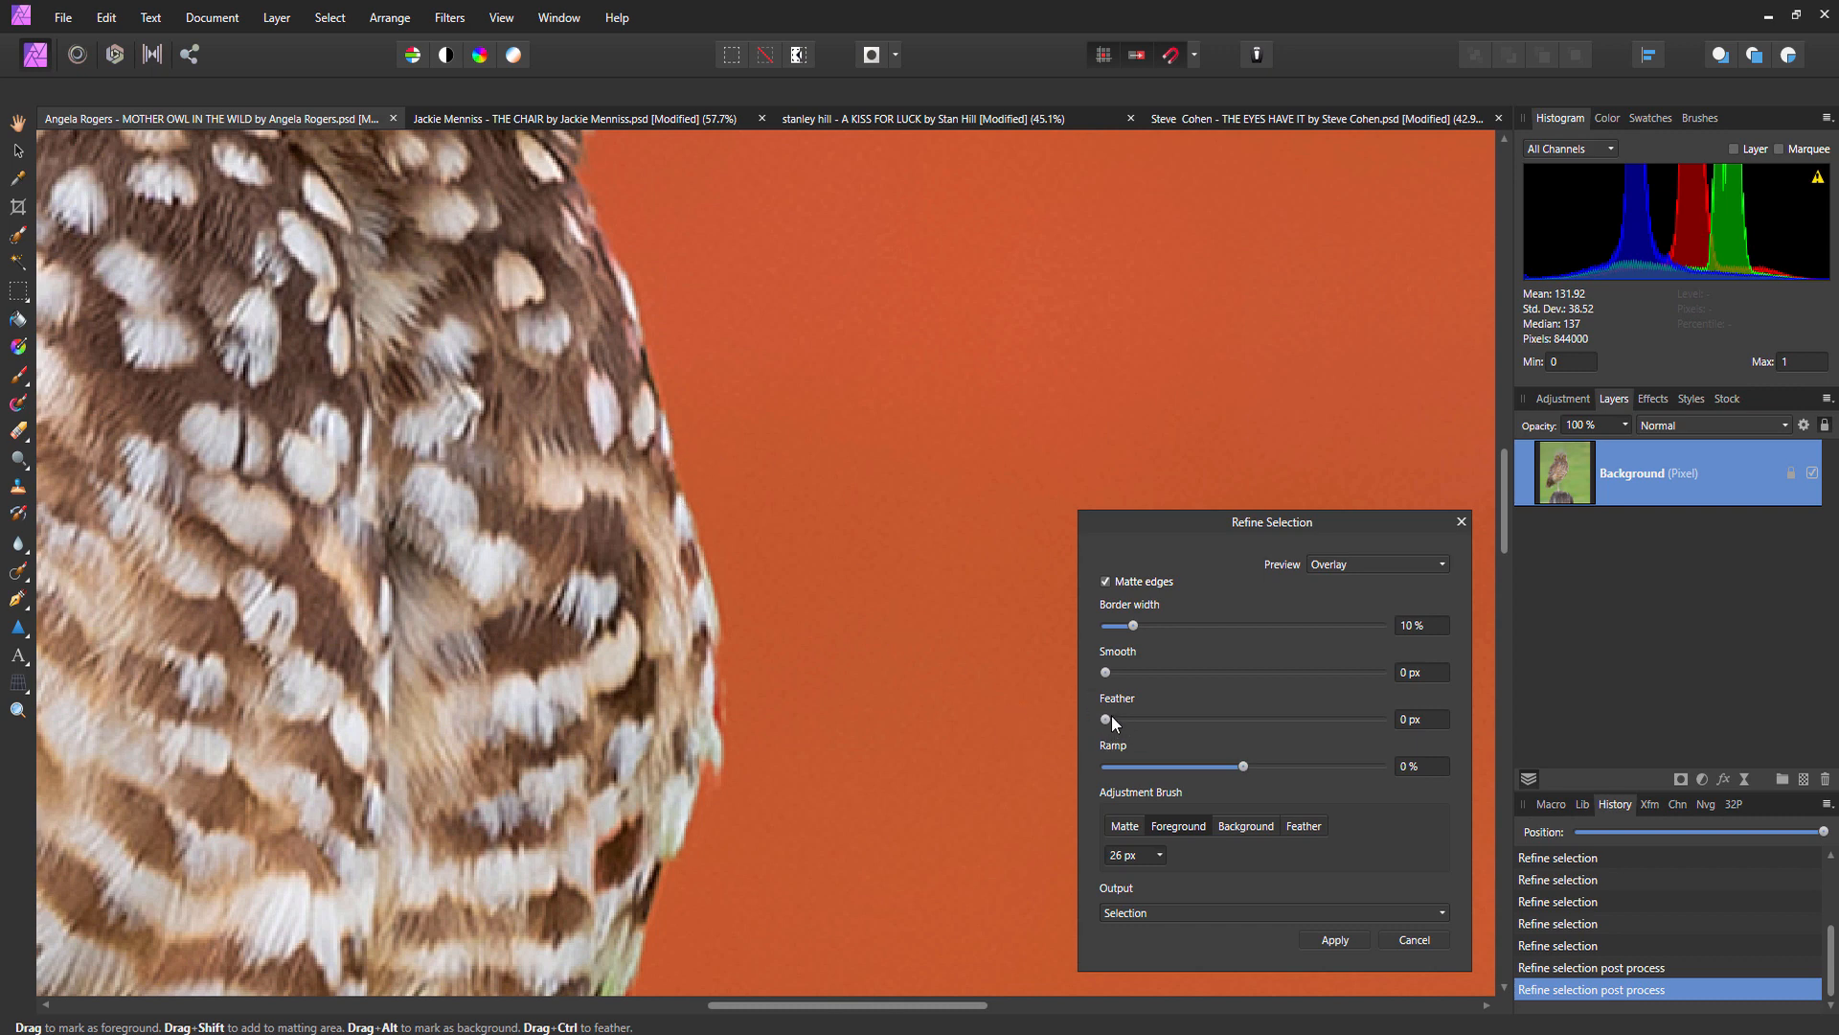
{"action": "left_click_drag", "start_coordinate": [1108, 717], "coordinate": [1130, 717]}
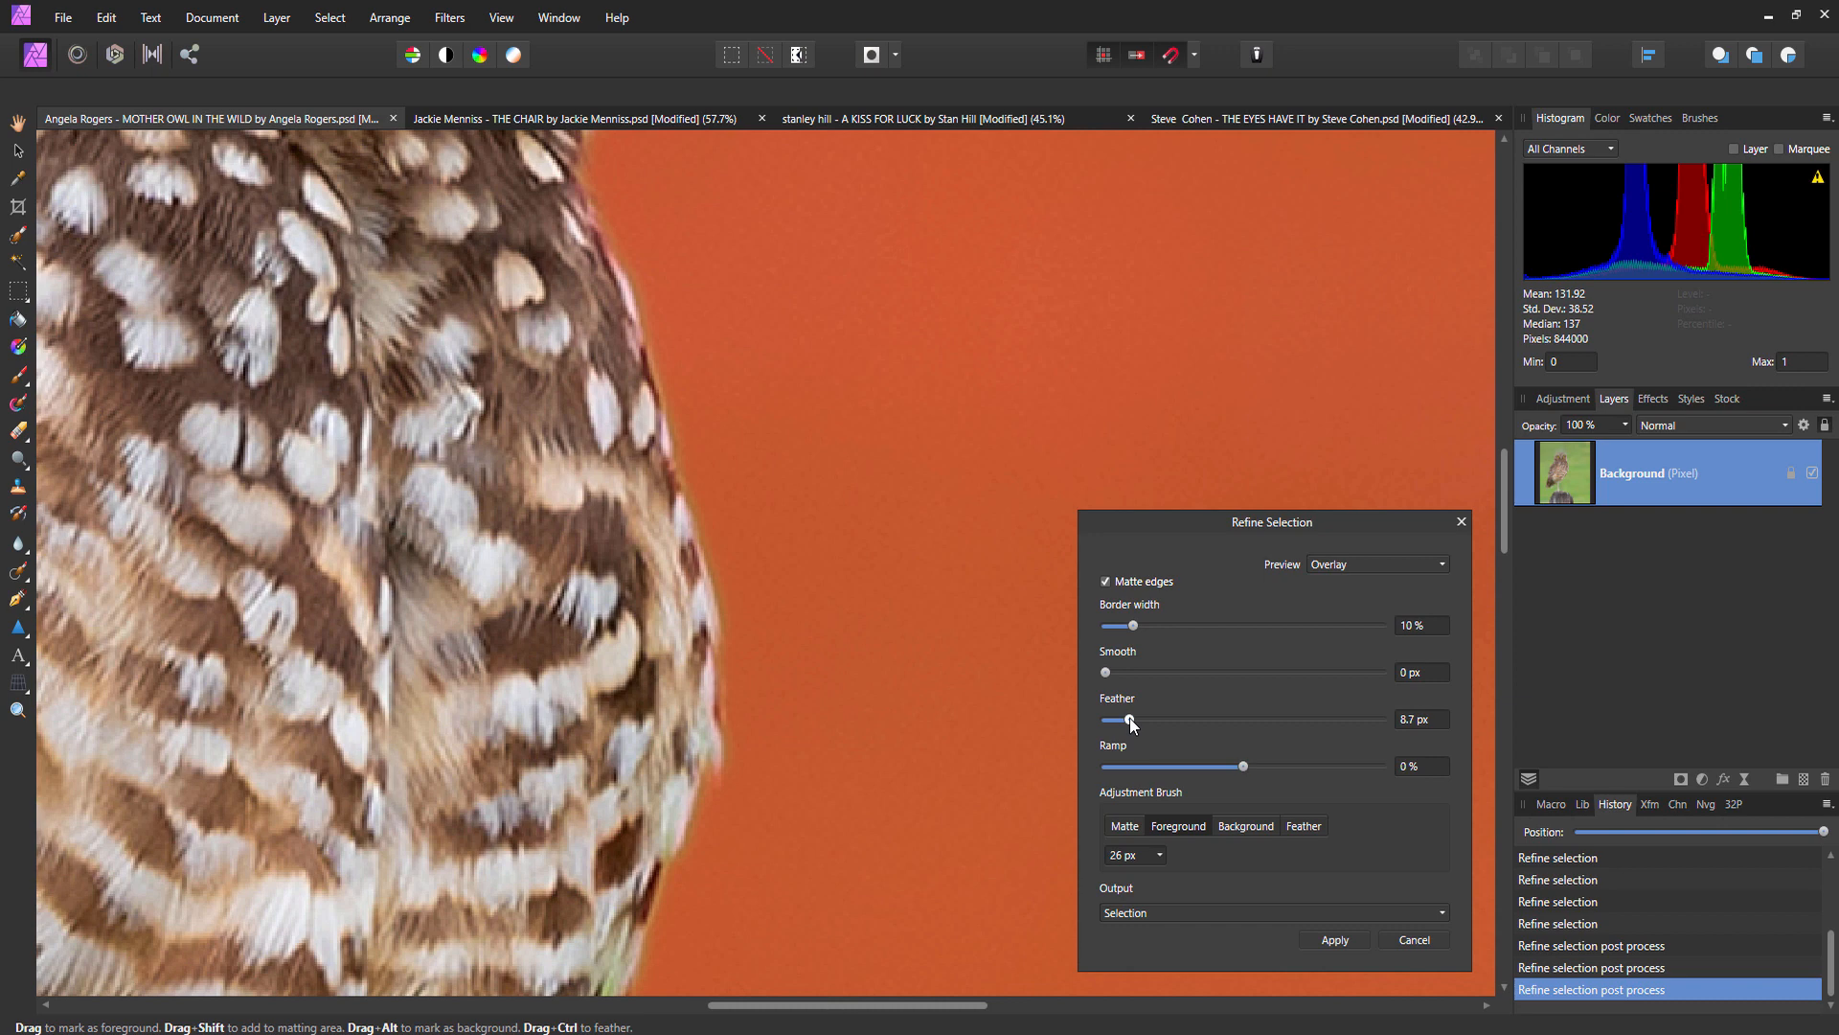
{"action": "left_click_drag", "start_coordinate": [1131, 718], "coordinate": [1137, 721]}
{"action": "scroll", "coordinate": [903, 616], "scroll_direction": "up", "scroll_amount": 3}
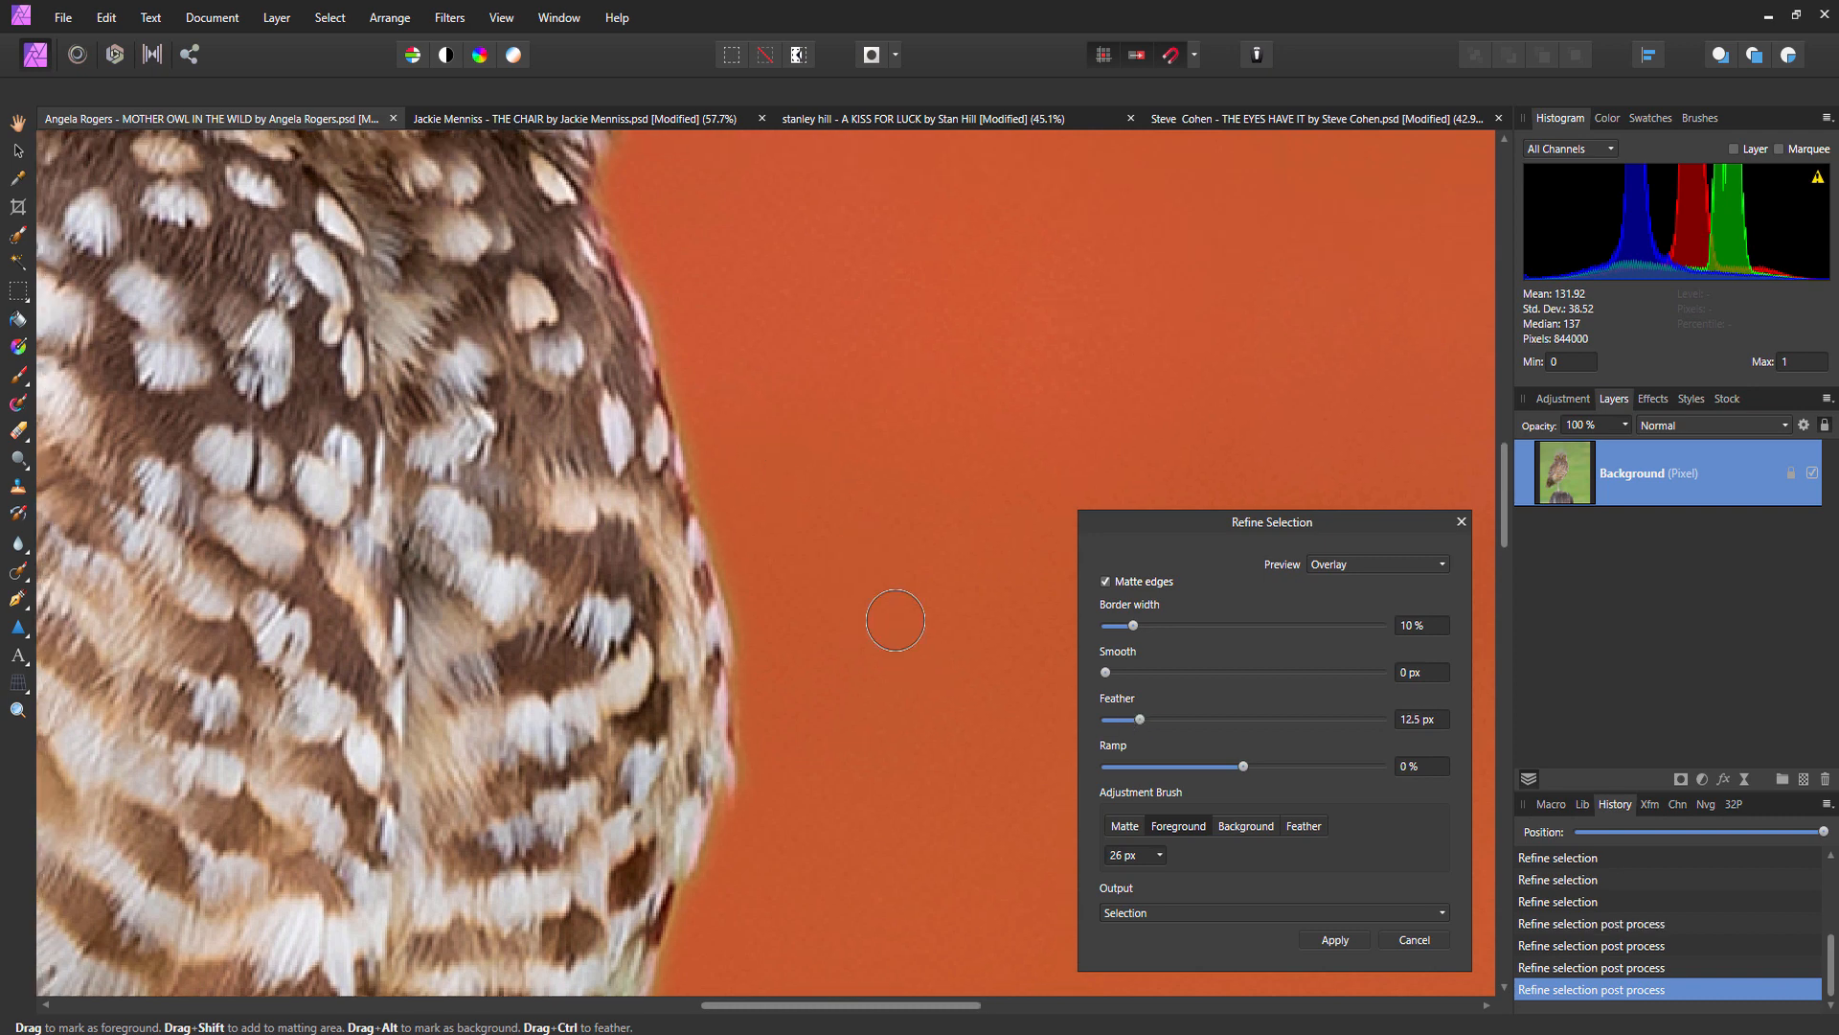
Mark the feathers along the owl's upper breast as foreground with the 26 px brush.
{"action": "scroll", "coordinate": [903, 616], "scroll_direction": "left", "scroll_amount": 2}
{"action": "mouse_move", "coordinate": [688, 446]}
{"action": "left_mouse_down"}
{"action": "mouse_move", "coordinate": [745, 604]}
{"action": "mouse_move", "coordinate": [721, 750]}
{"action": "left_mouse_up"}
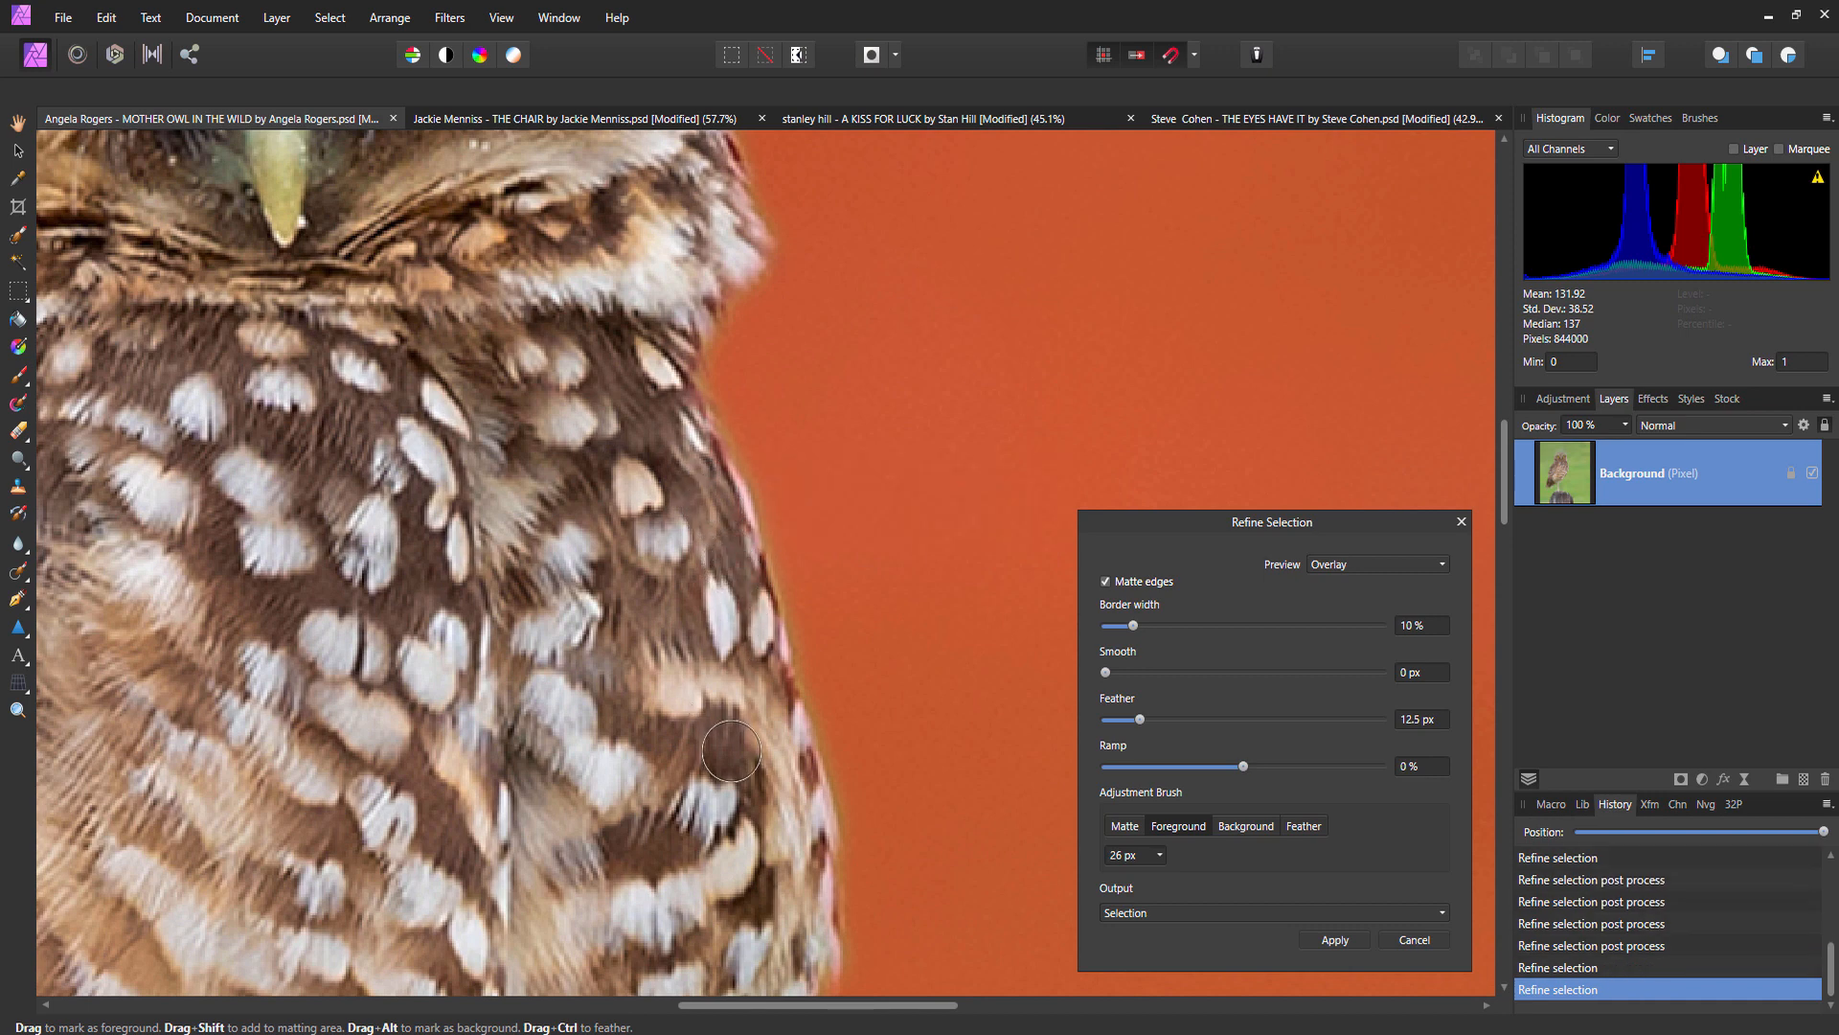
{"action": "left_click", "coordinate": [661, 685]}
Apply the edge refinement with Selection as the output and check the outline around the owl and post.
{"action": "scroll", "coordinate": [661, 395], "scroll_direction": "down", "scroll_amount": 5}
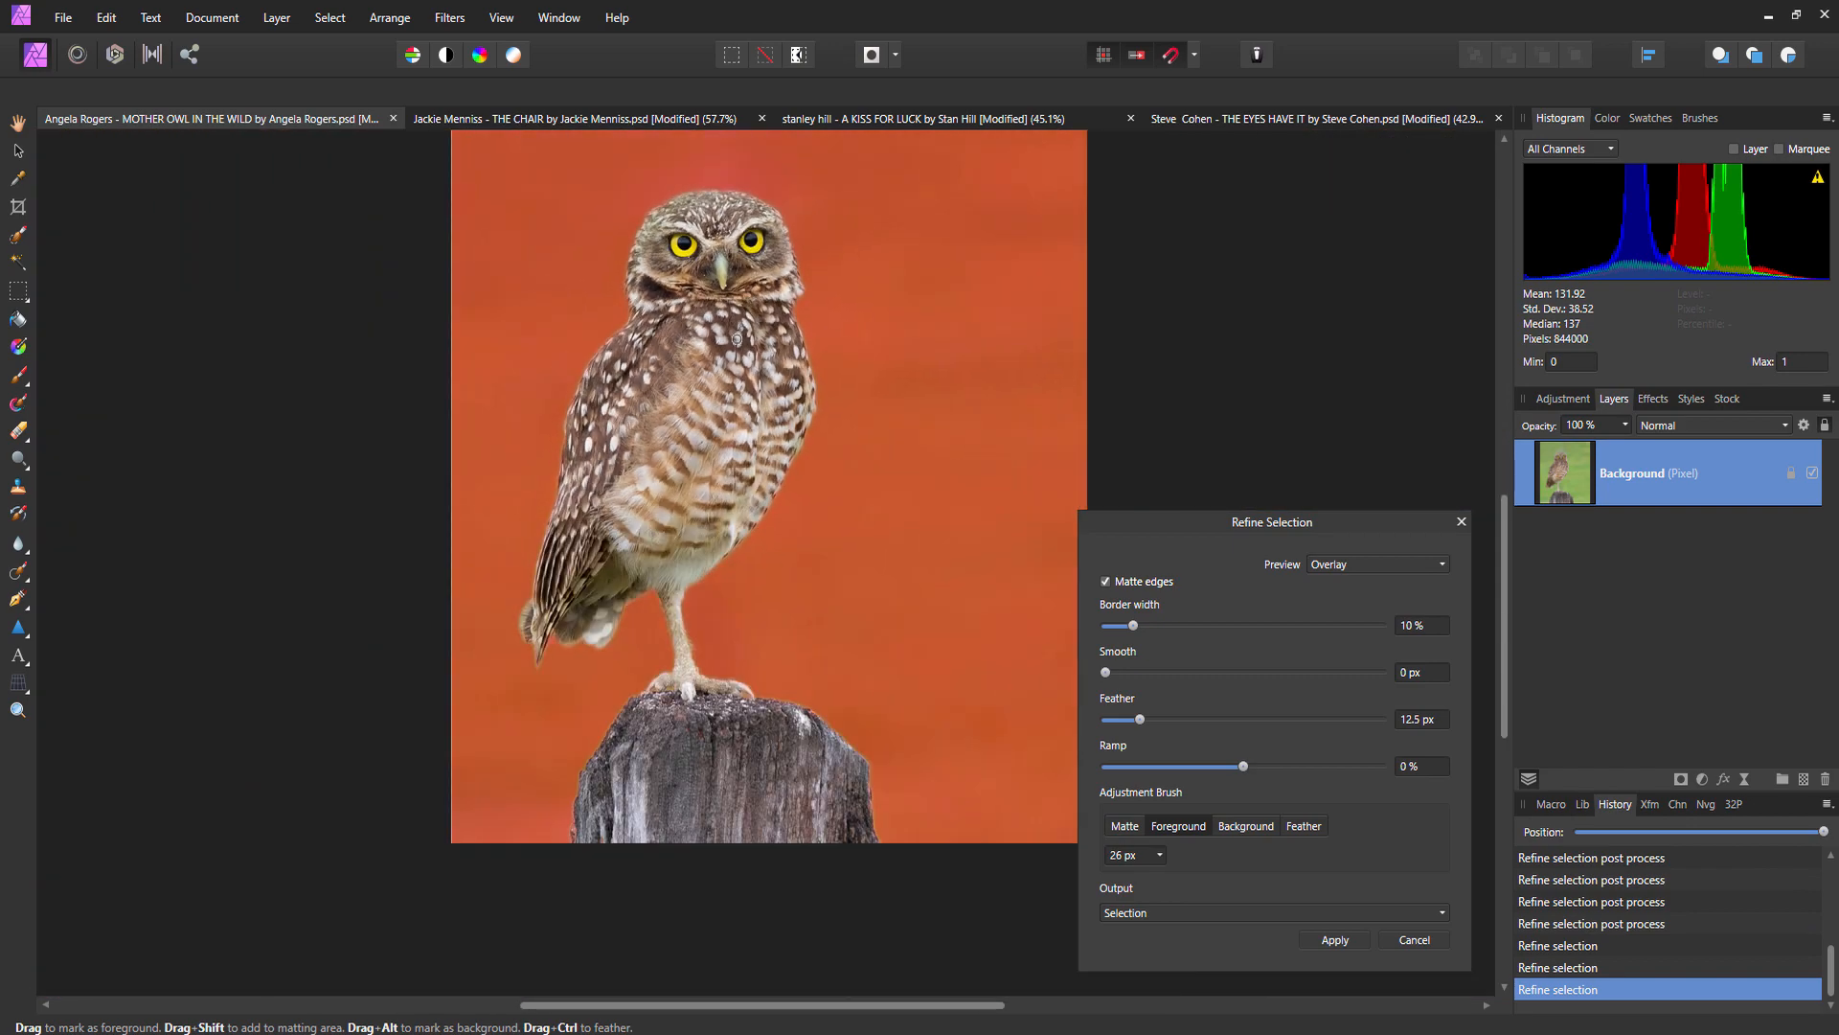
{"action": "left_click_drag", "start_coordinate": [737, 339], "coordinate": [624, 386]}
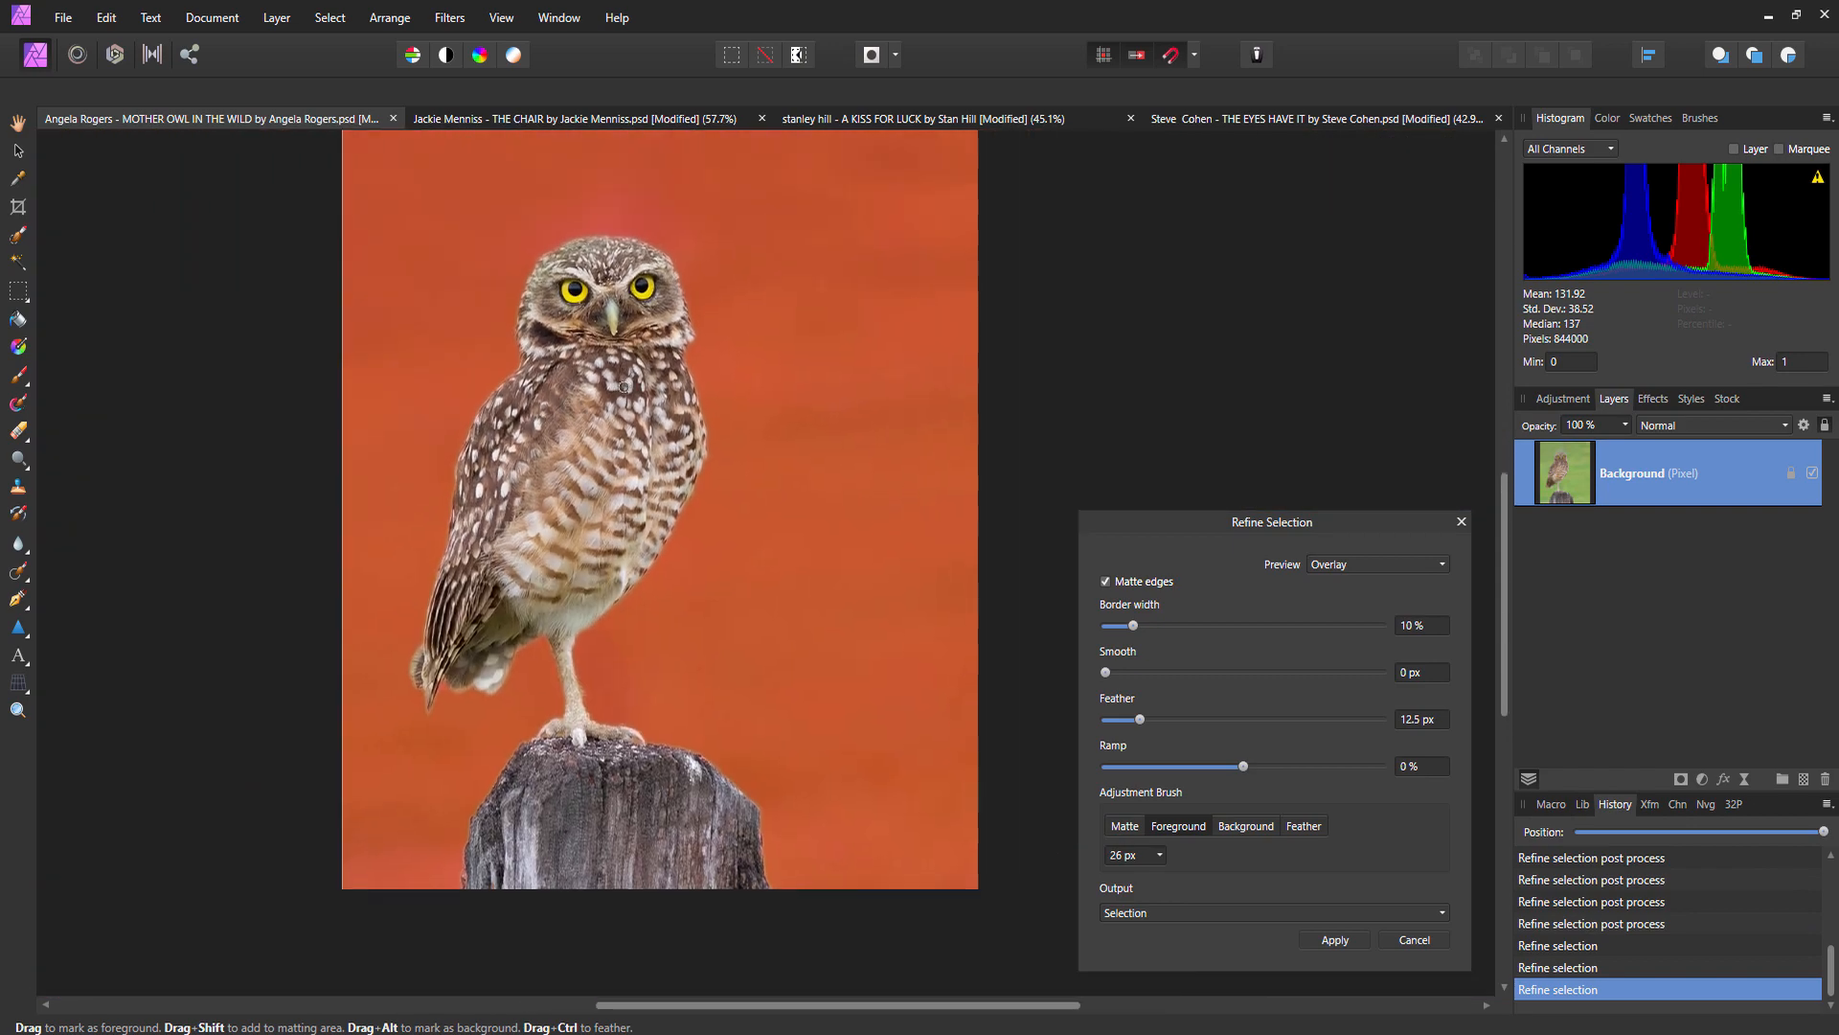
{"action": "left_click", "coordinate": [1359, 936]}
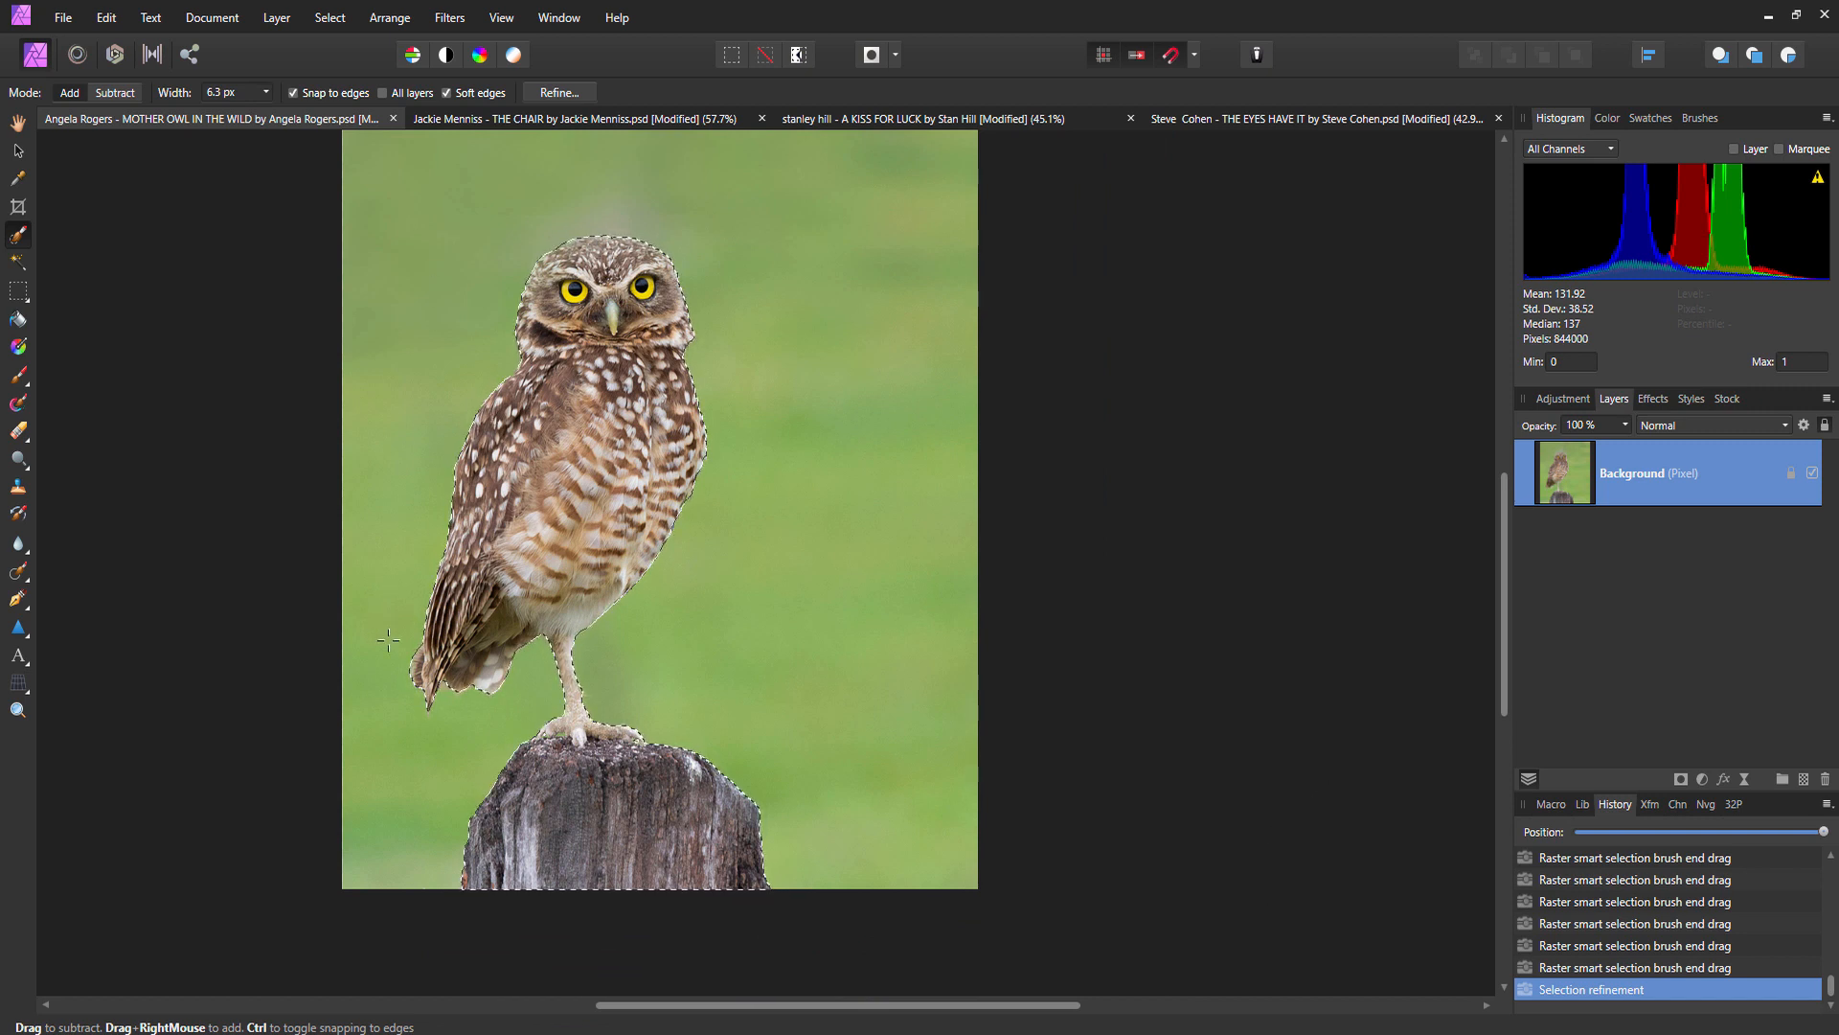
{"action": "scroll", "coordinate": [1016, 439], "scroll_direction": "left", "scroll_amount": 1}
{"action": "scroll", "coordinate": [1015, 438], "scroll_direction": "up", "scroll_amount": 2}
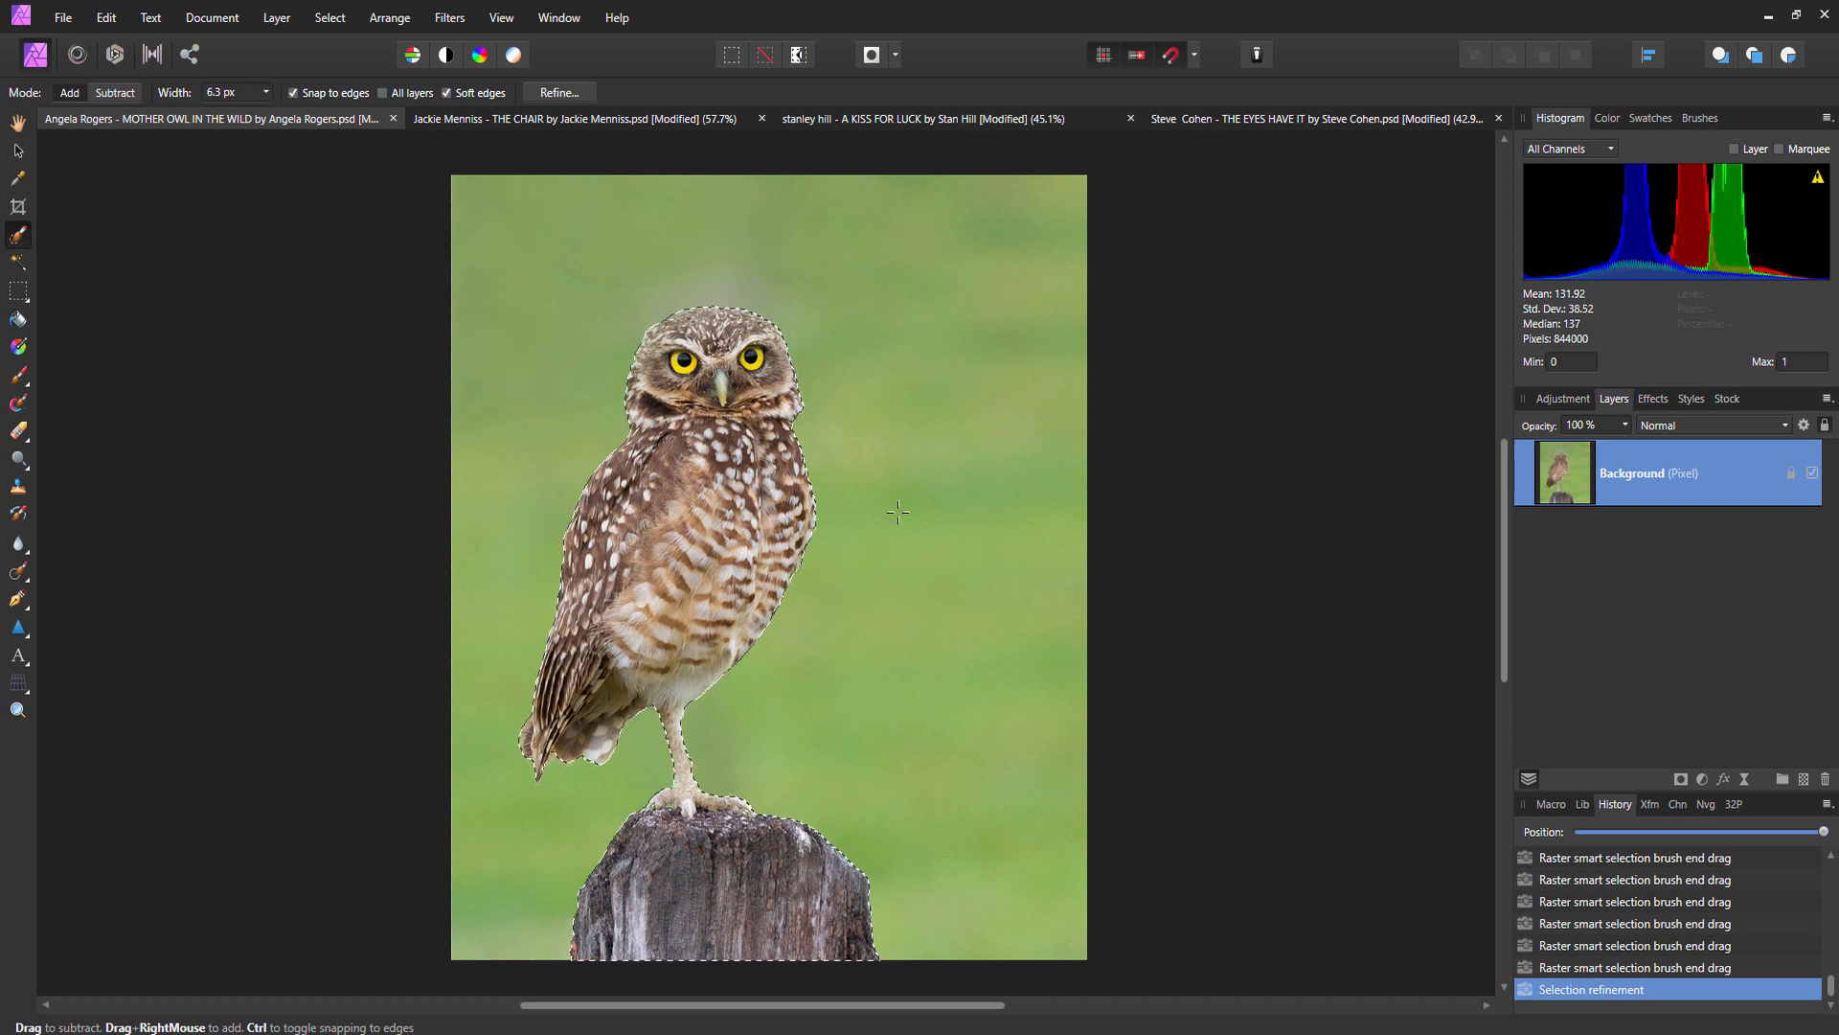
{"action": "scroll", "coordinate": [898, 509], "scroll_direction": "down", "scroll_amount": 1}
{"action": "scroll", "coordinate": [898, 508], "scroll_direction": "left", "scroll_amount": 1}
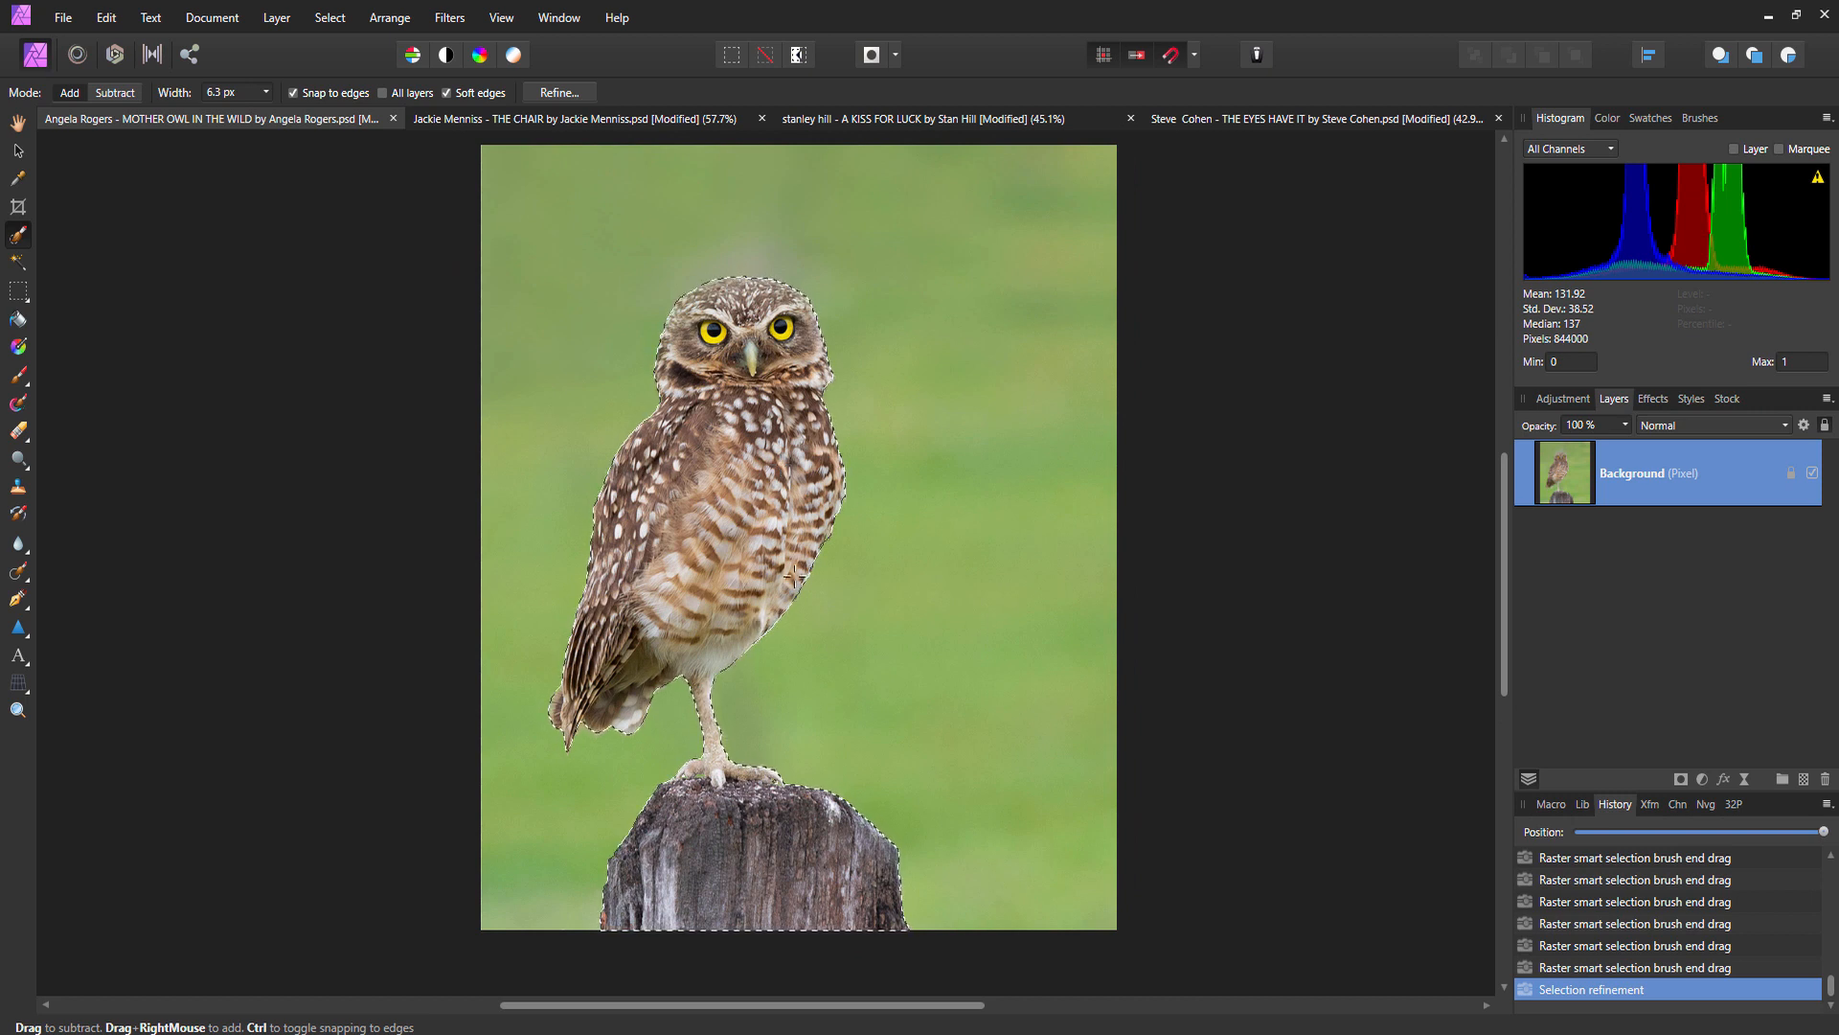
Invert the pixel selection so that it covers the green background instead of the owl and post.
{"action": "left_click", "coordinate": [800, 56]}
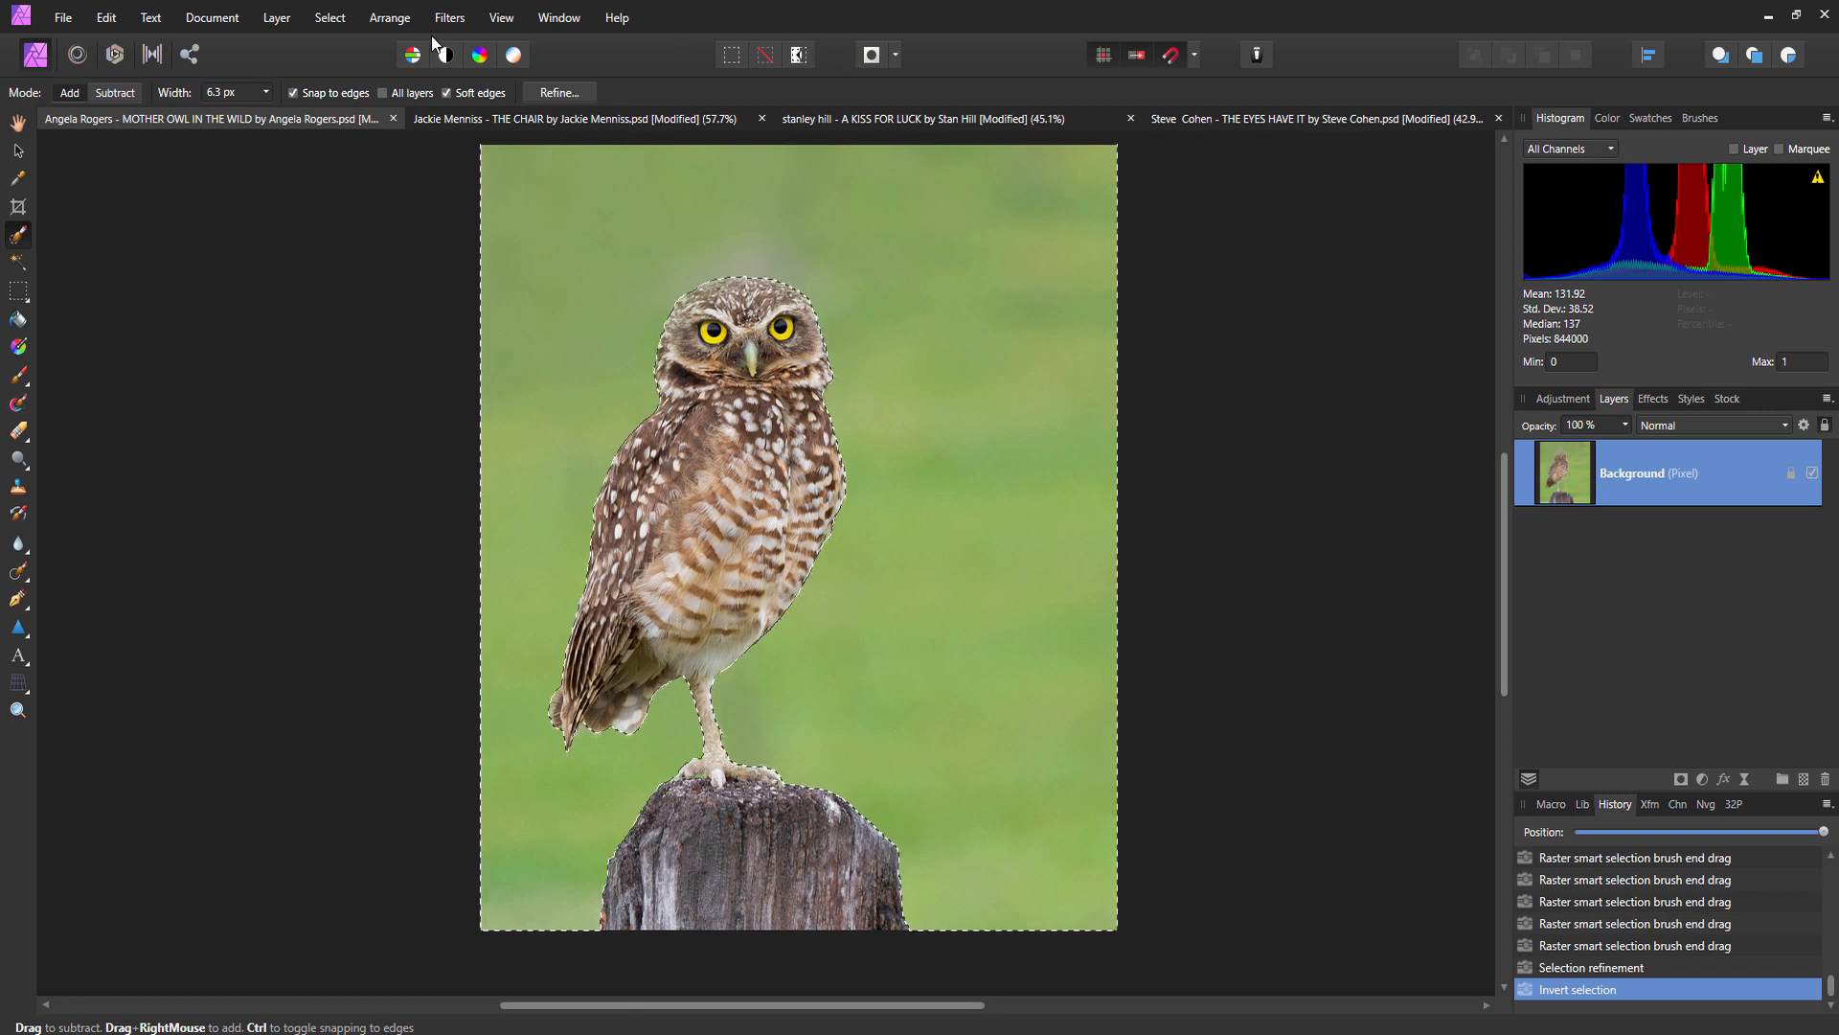
{"action": "left_click", "coordinate": [329, 23]}
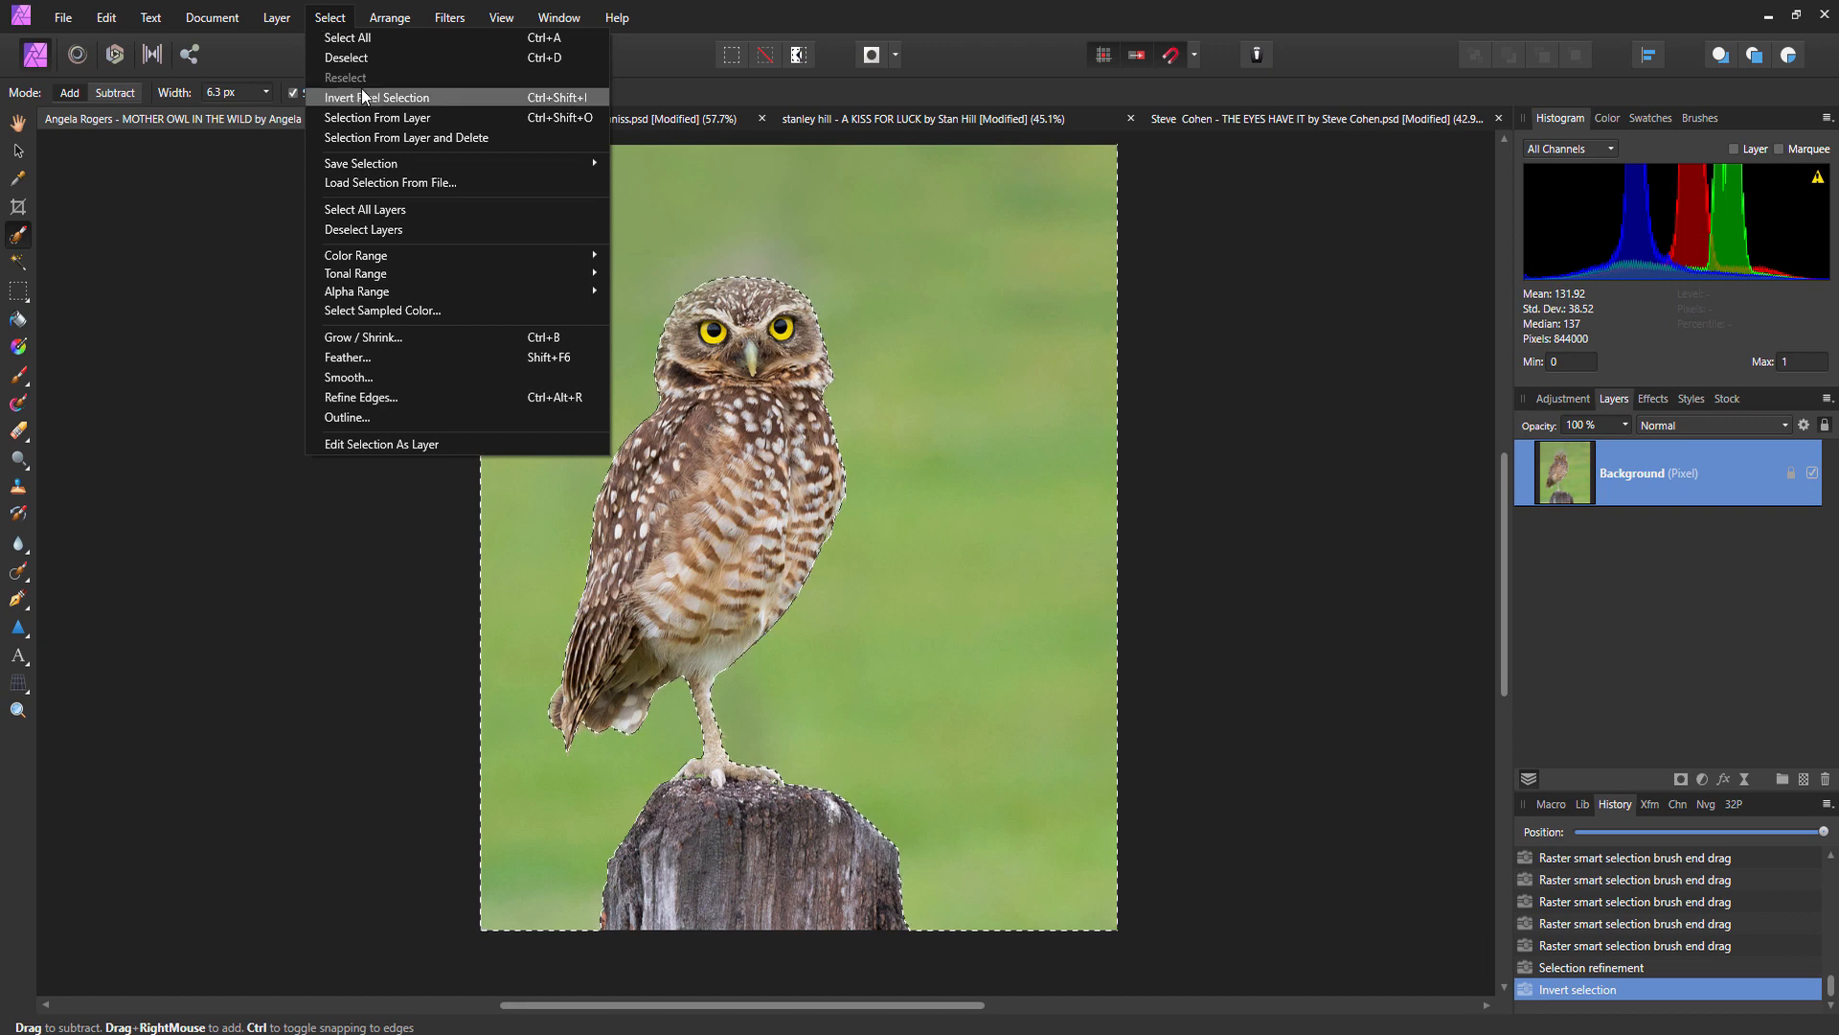
{"action": "mouse_move", "coordinate": [301, 25]}
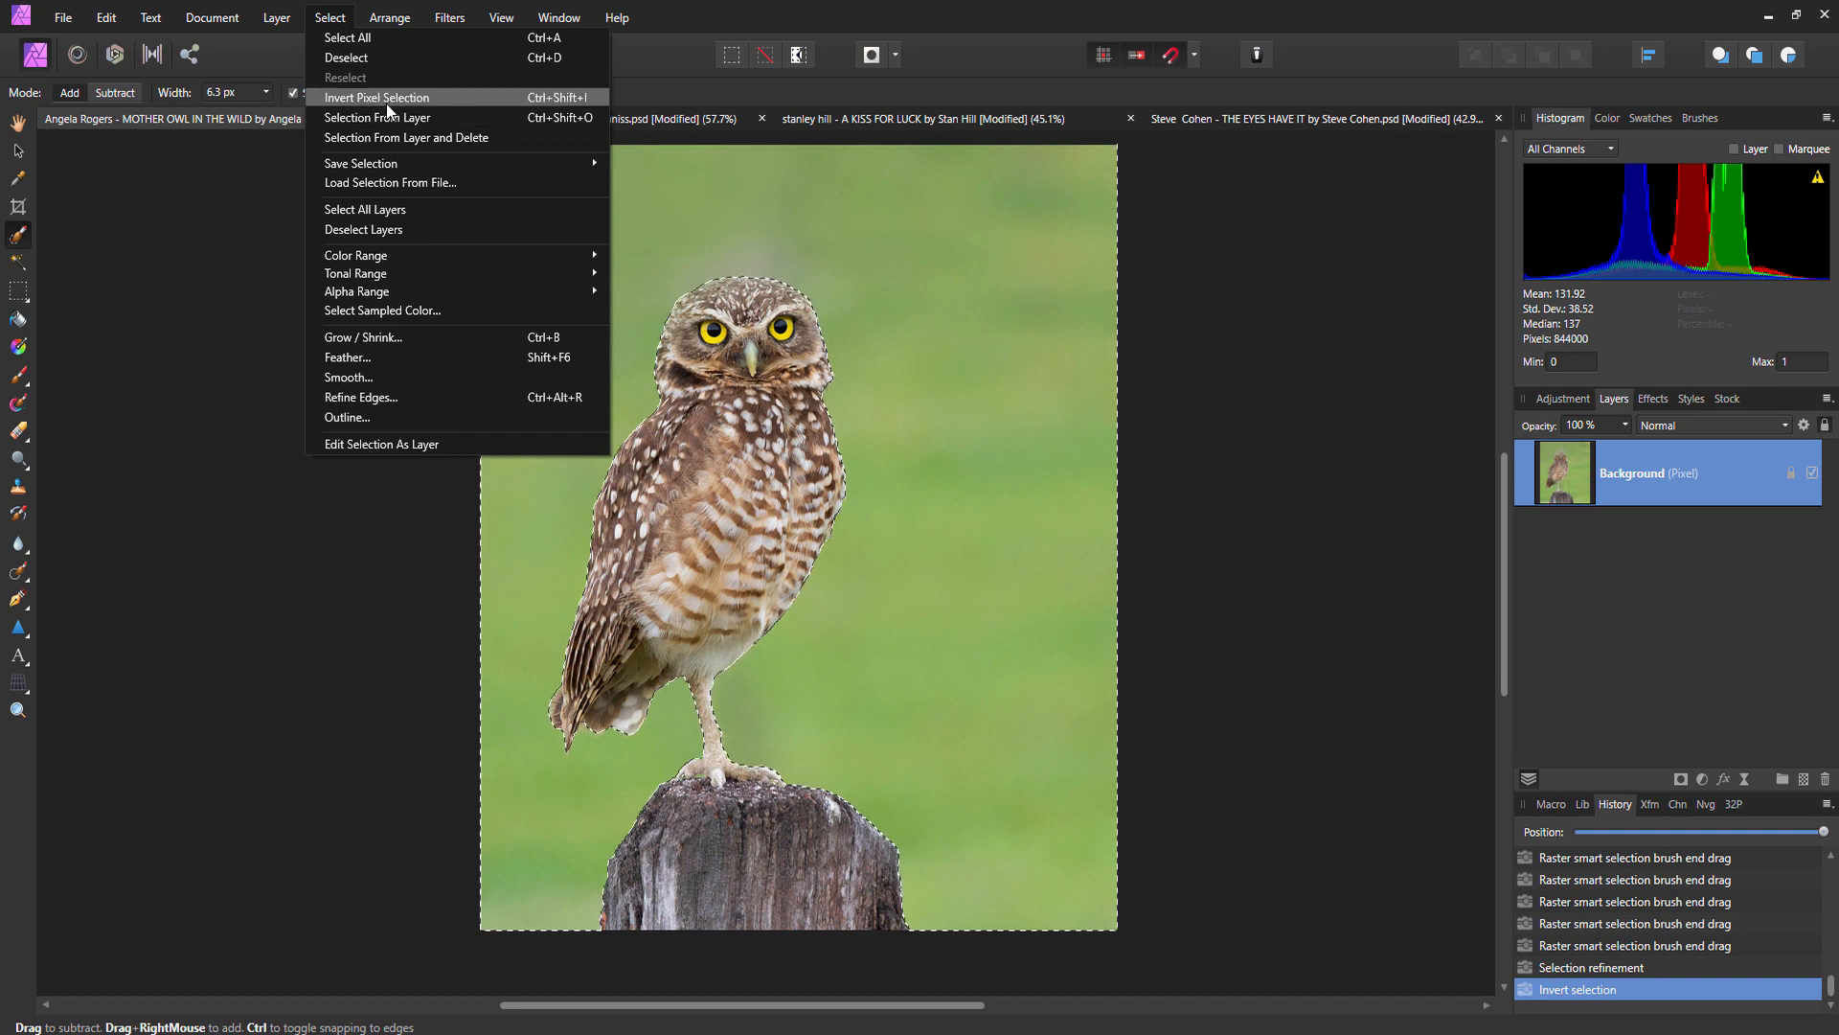
{"action": "left_click", "coordinate": [1357, 464]}
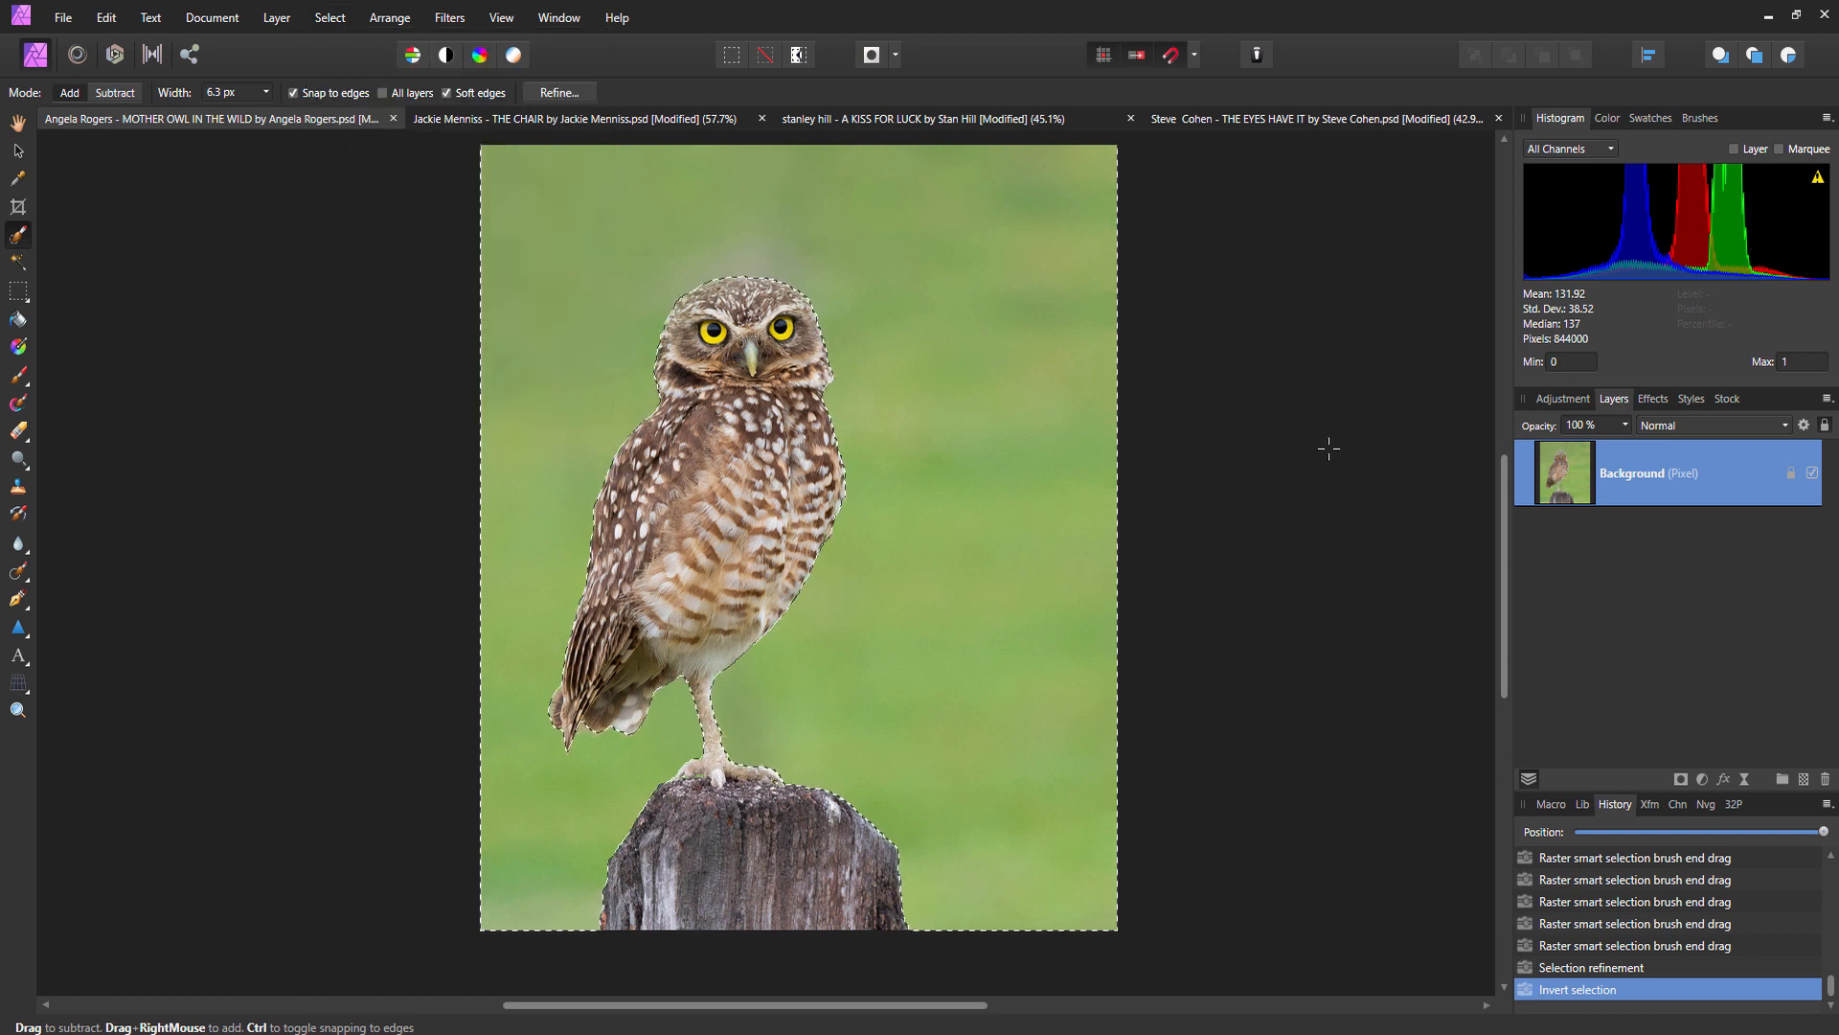
{"action": "scroll", "coordinate": [1326, 444], "scroll_direction": "down", "scroll_amount": 1}
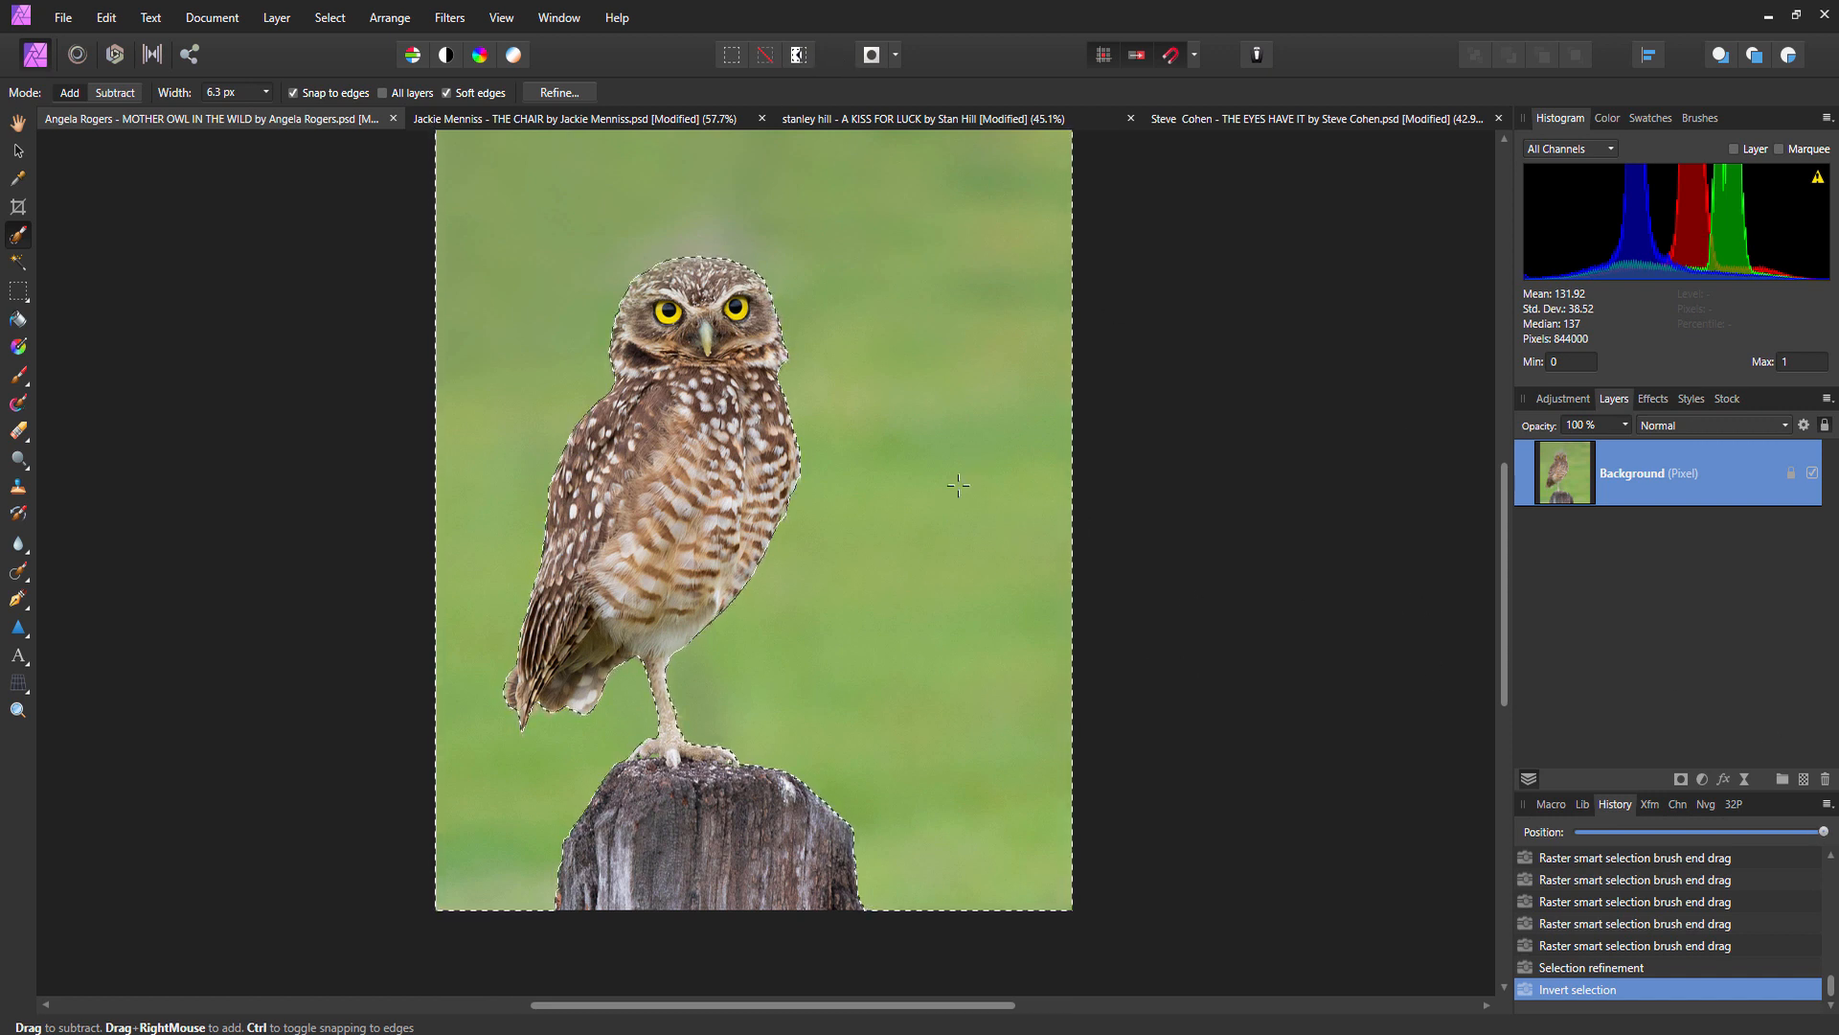
{"action": "scroll", "coordinate": [958, 486], "scroll_direction": "up", "scroll_amount": 1}
{"action": "scroll", "coordinate": [958, 485], "scroll_direction": "left", "scroll_amount": 1}
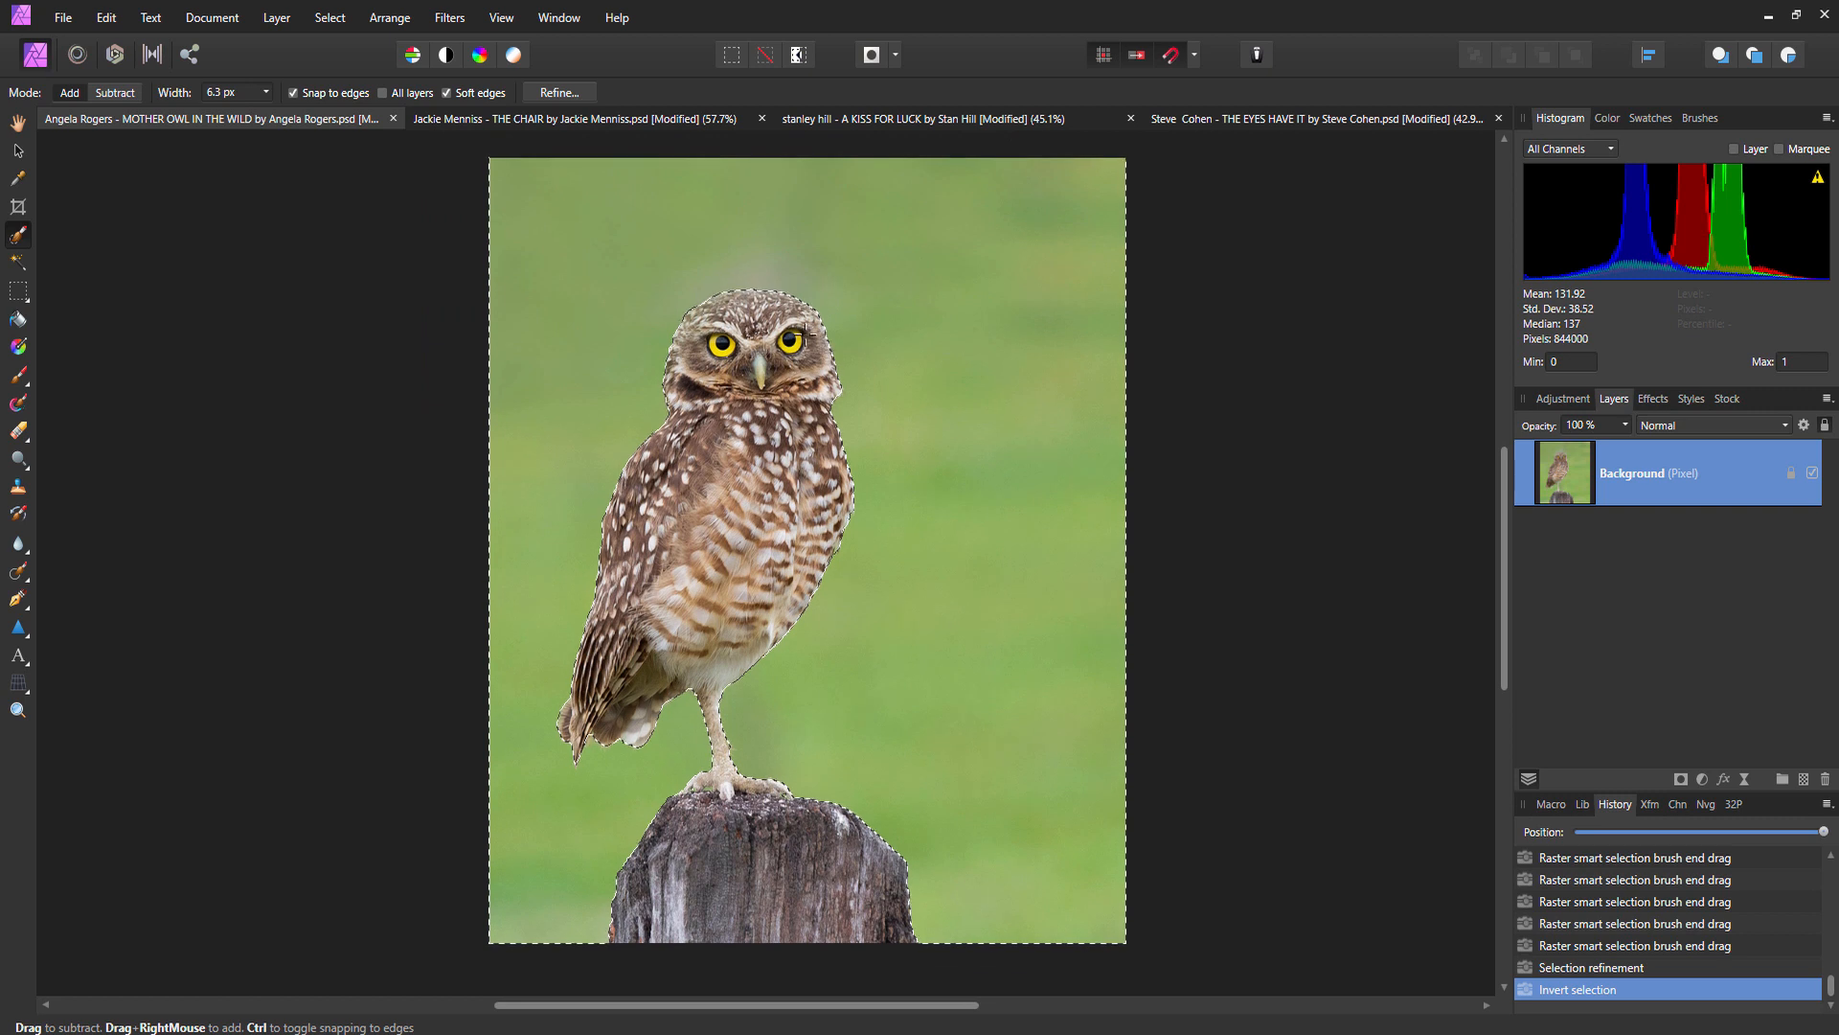
Add a Levels adjustment to the selected background with a black level of 6% and a white level of 93%.
{"action": "left_click", "coordinate": [1703, 779]}
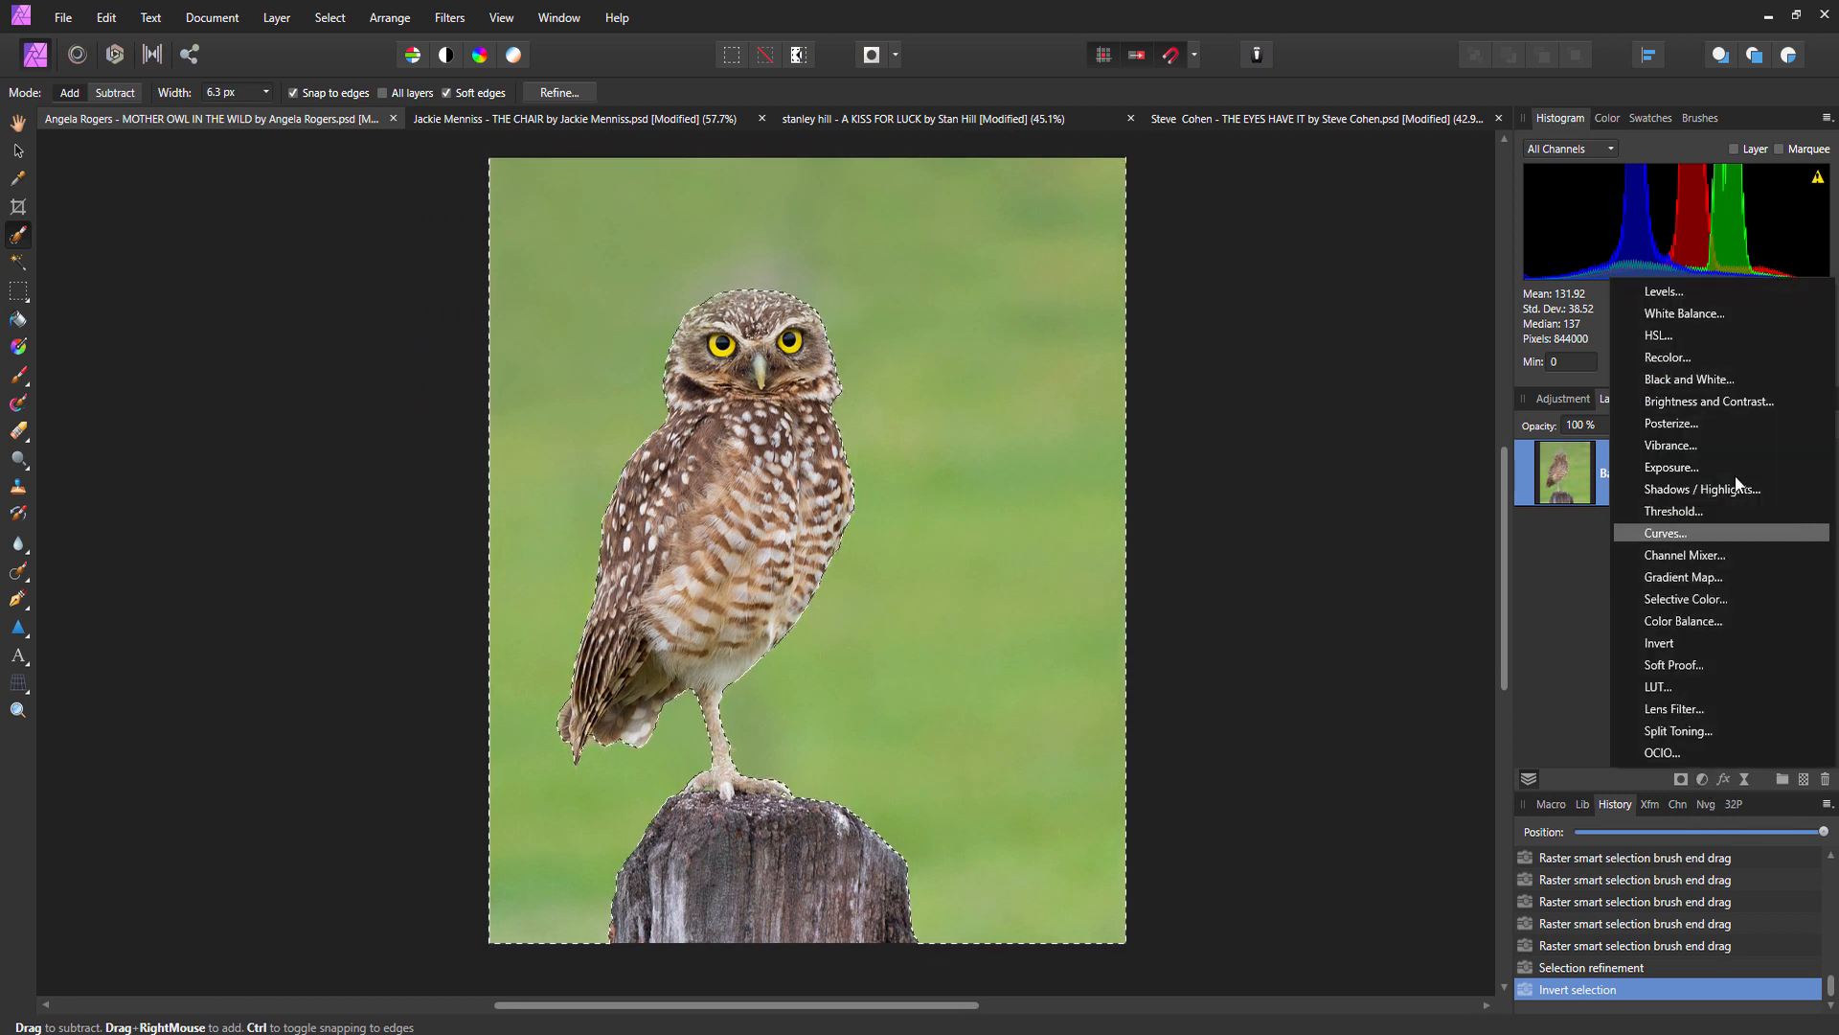
{"action": "left_click", "coordinate": [1671, 293]}
{"action": "left_click_drag", "start_coordinate": [1238, 308], "coordinate": [1260, 422]}
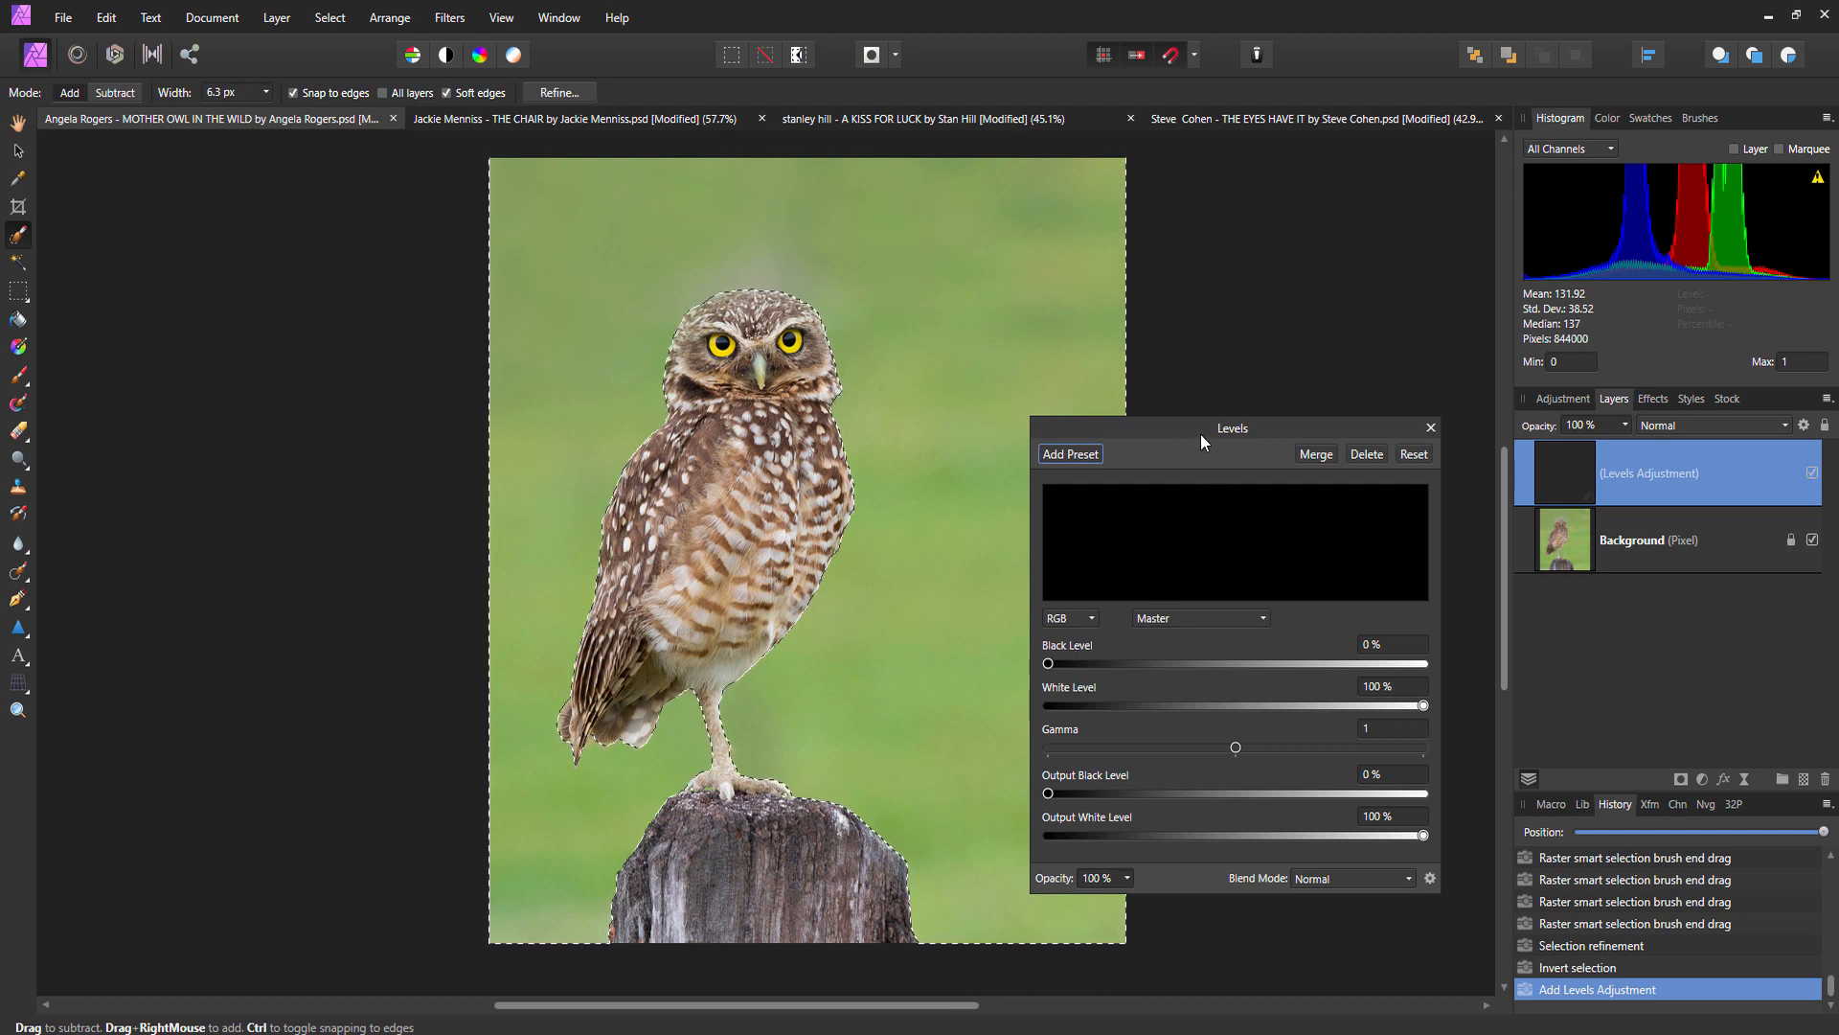
{"action": "left_click_drag", "start_coordinate": [1200, 432], "coordinate": [1205, 394]}
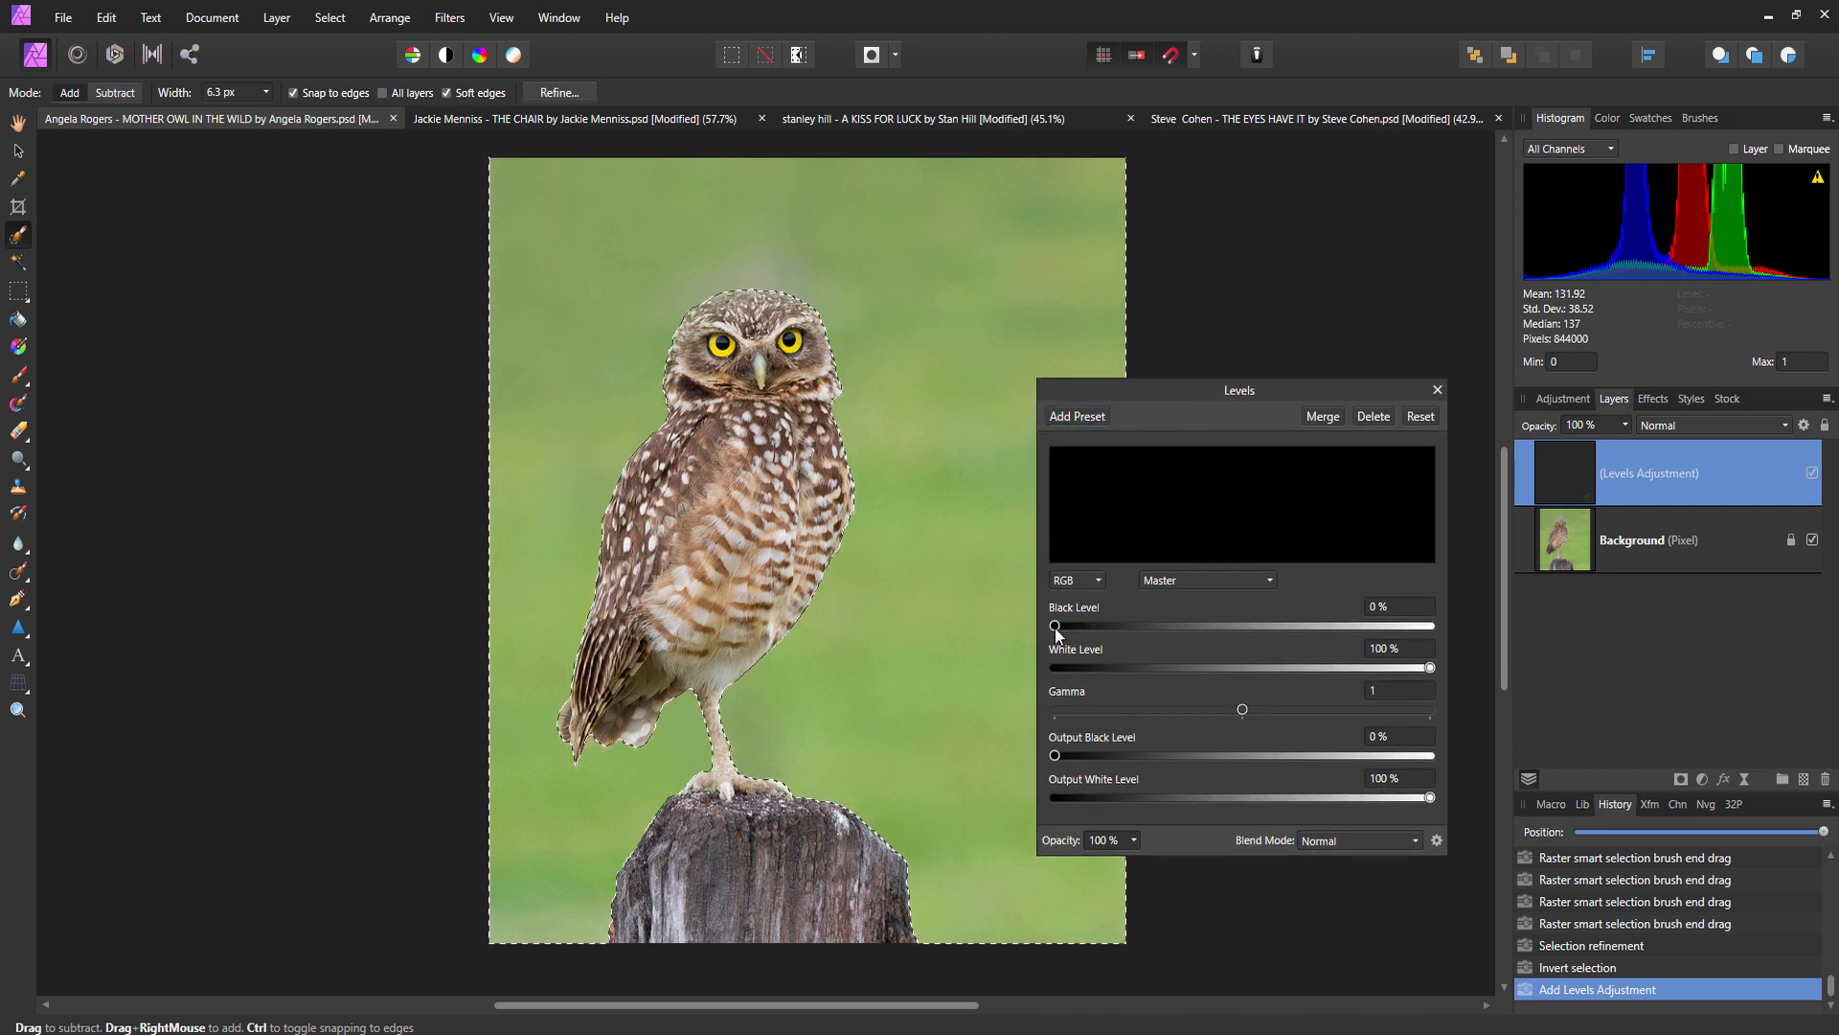
{"action": "mouse_move", "coordinate": [1062, 625]}
{"action": "left_mouse_down"}
{"action": "mouse_move", "coordinate": [1180, 624]}
{"action": "mouse_move", "coordinate": [1062, 633]}
{"action": "mouse_move", "coordinate": [1152, 628]}
{"action": "mouse_move", "coordinate": [1065, 636]}
{"action": "mouse_move", "coordinate": [1079, 628]}
{"action": "left_mouse_up"}
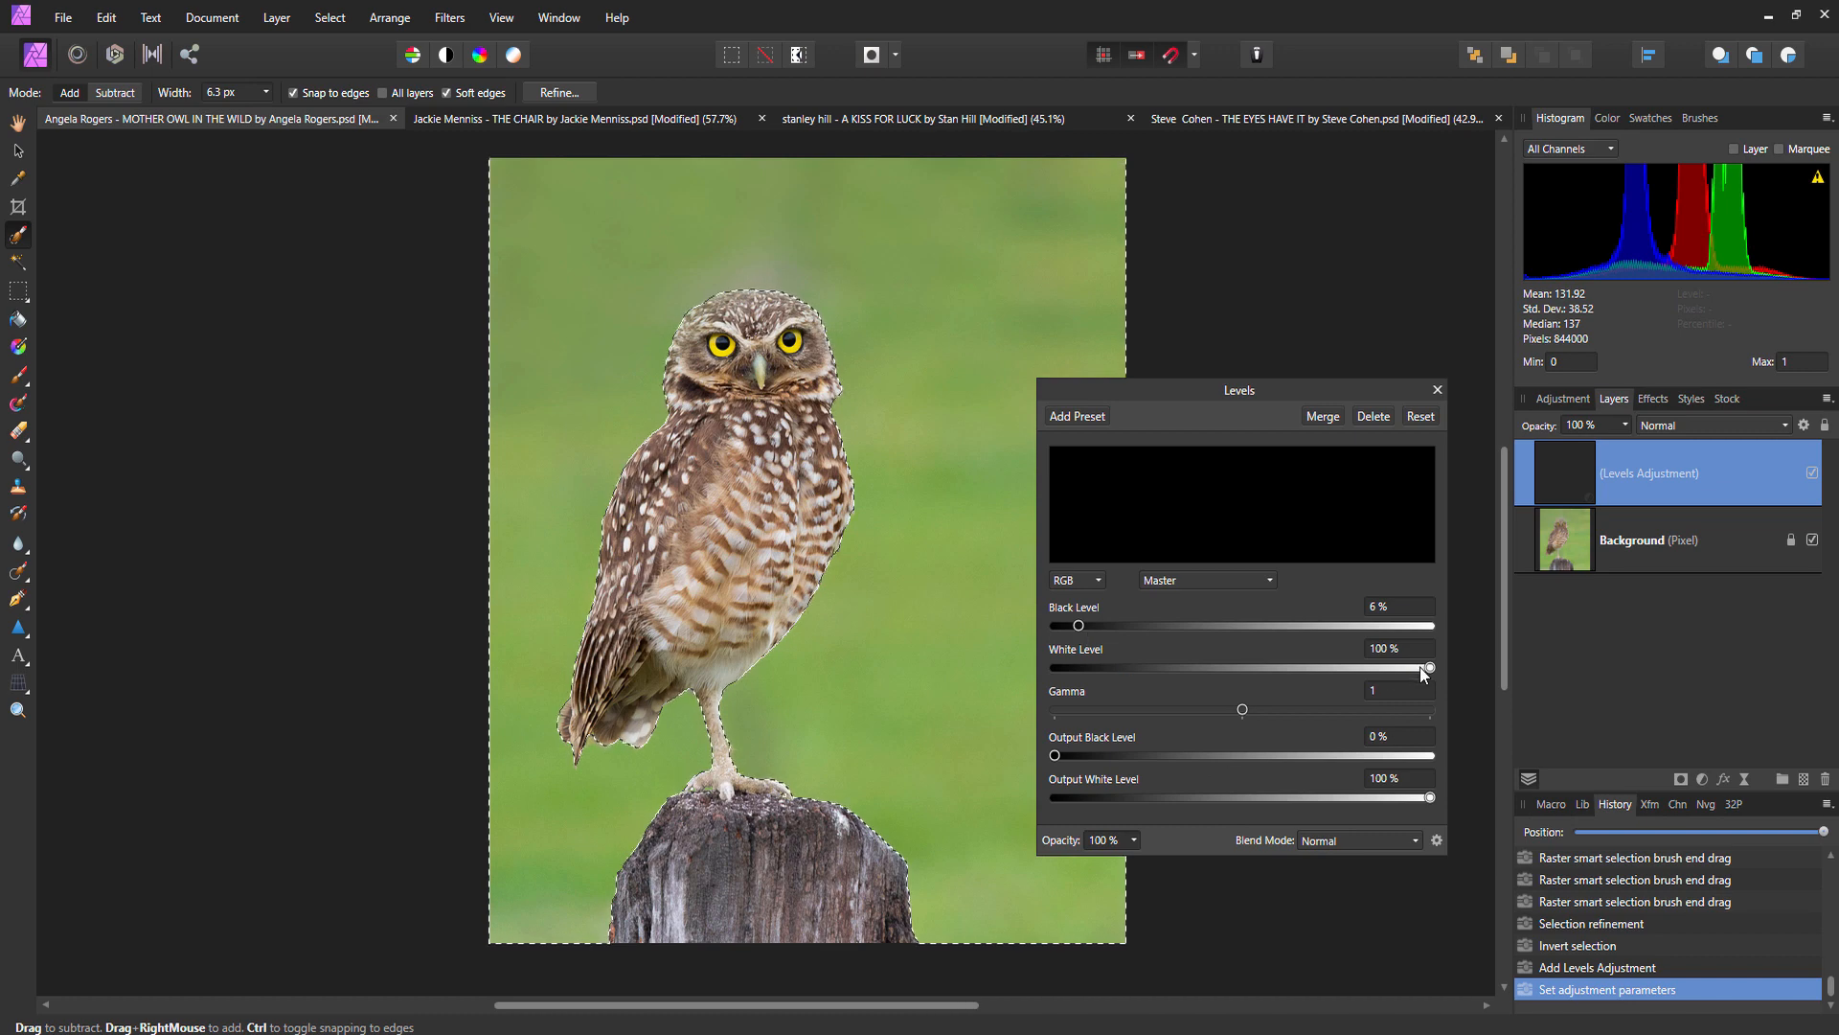
{"action": "left_click_drag", "start_coordinate": [1430, 669], "coordinate": [1479, 670]}
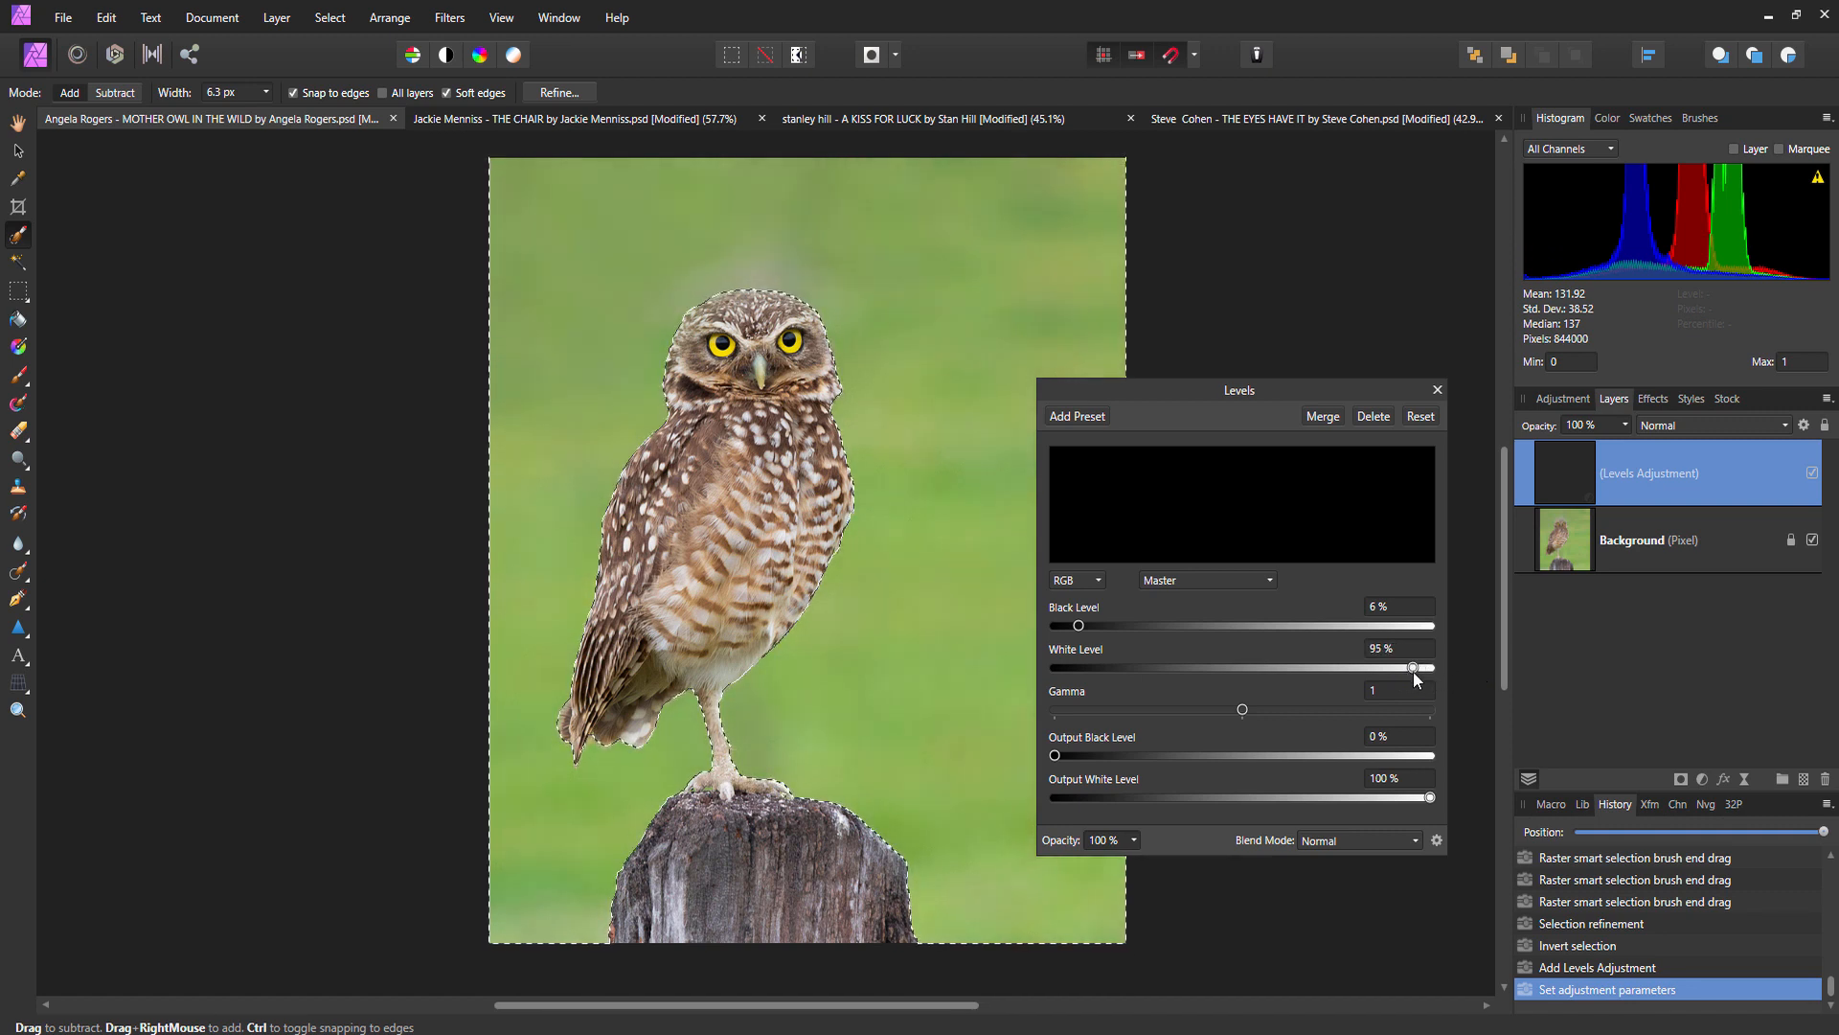
{"action": "left_click_drag", "start_coordinate": [1413, 673], "coordinate": [1402, 672]}
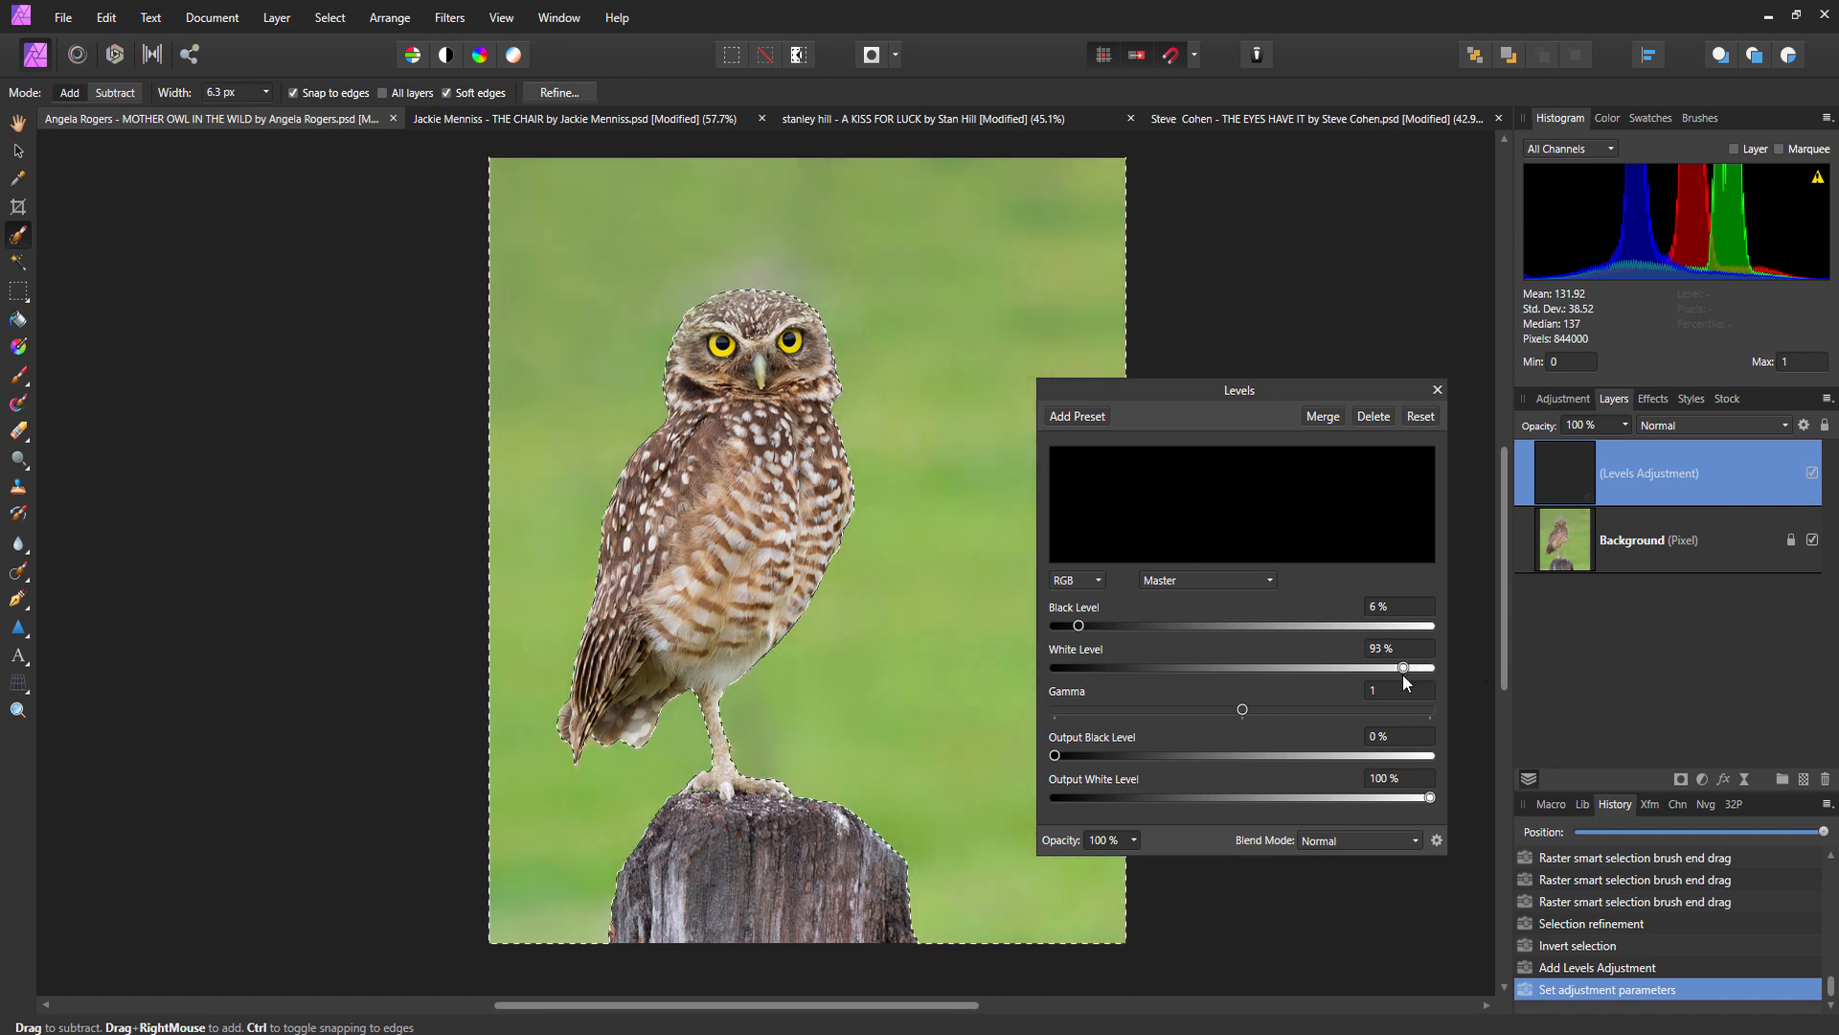
{"action": "left_click", "coordinate": [1437, 389]}
{"action": "scroll", "coordinate": [1273, 598], "scroll_direction": "right", "scroll_amount": 1}
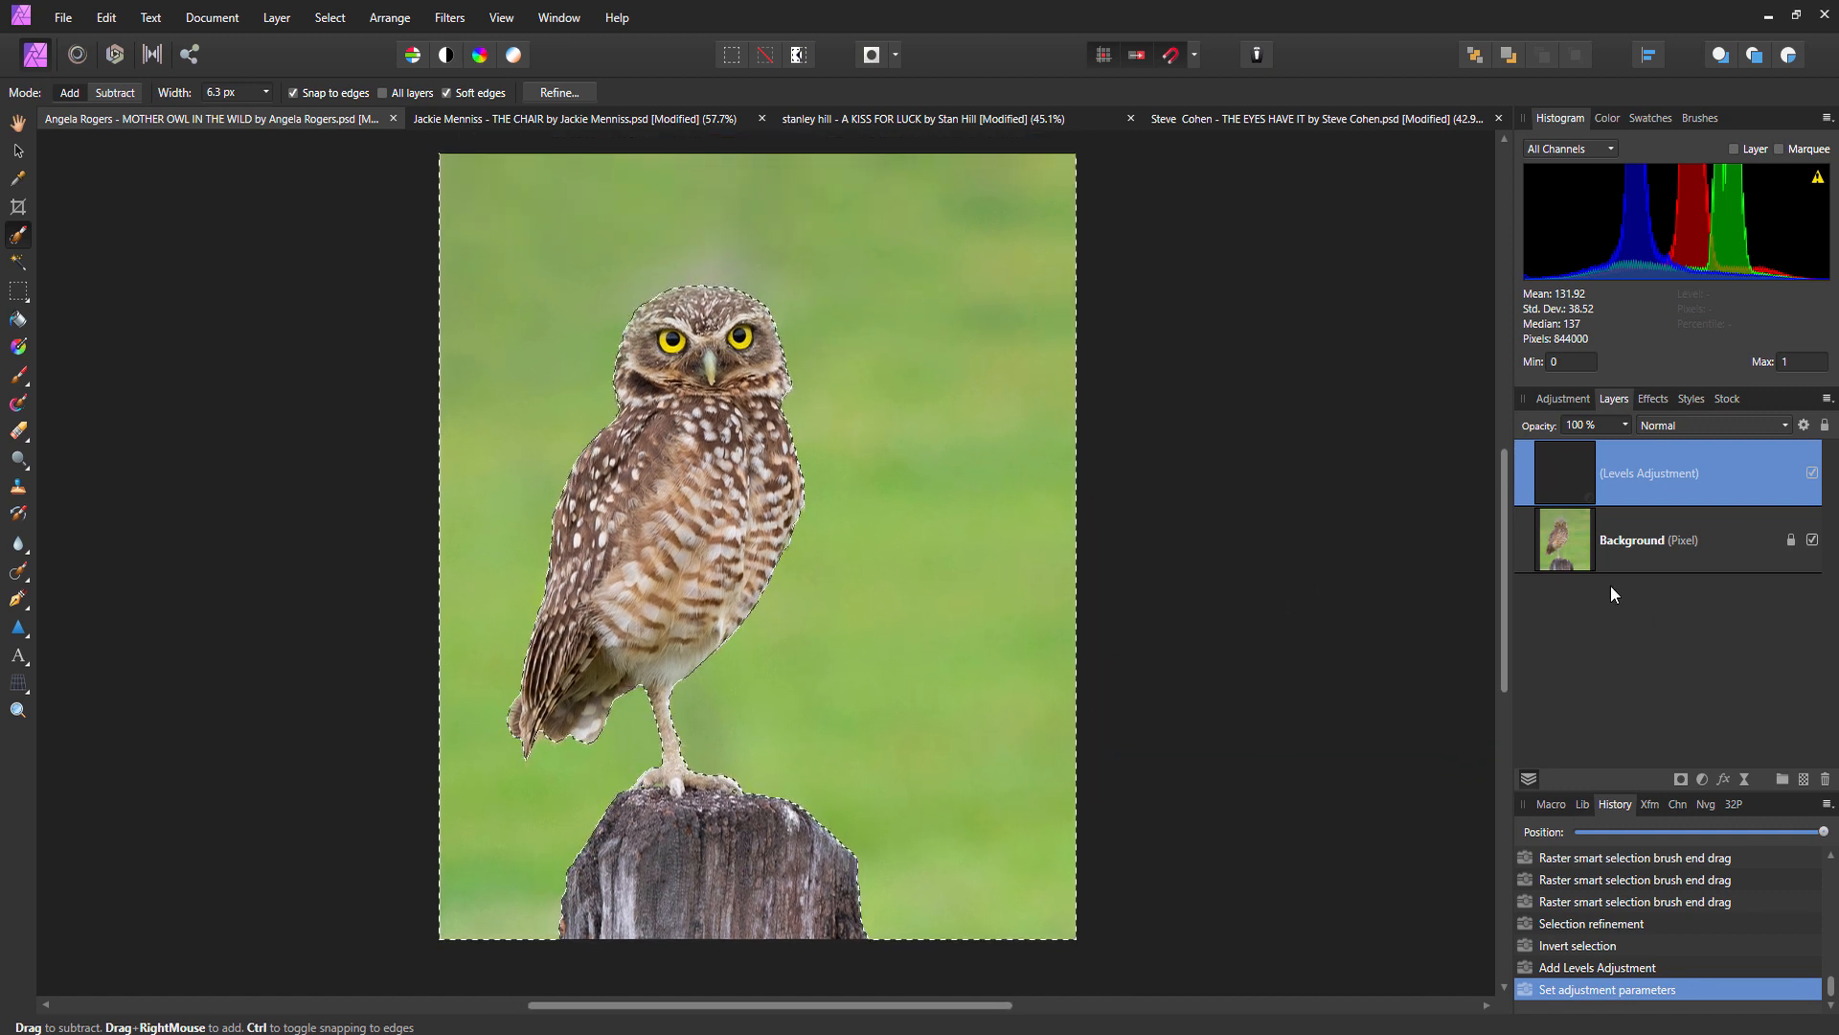
Add a Brightness / Contrast adjustment directly above the Background layer and set its brightness to -62%.
{"action": "left_click", "coordinate": [1568, 538]}
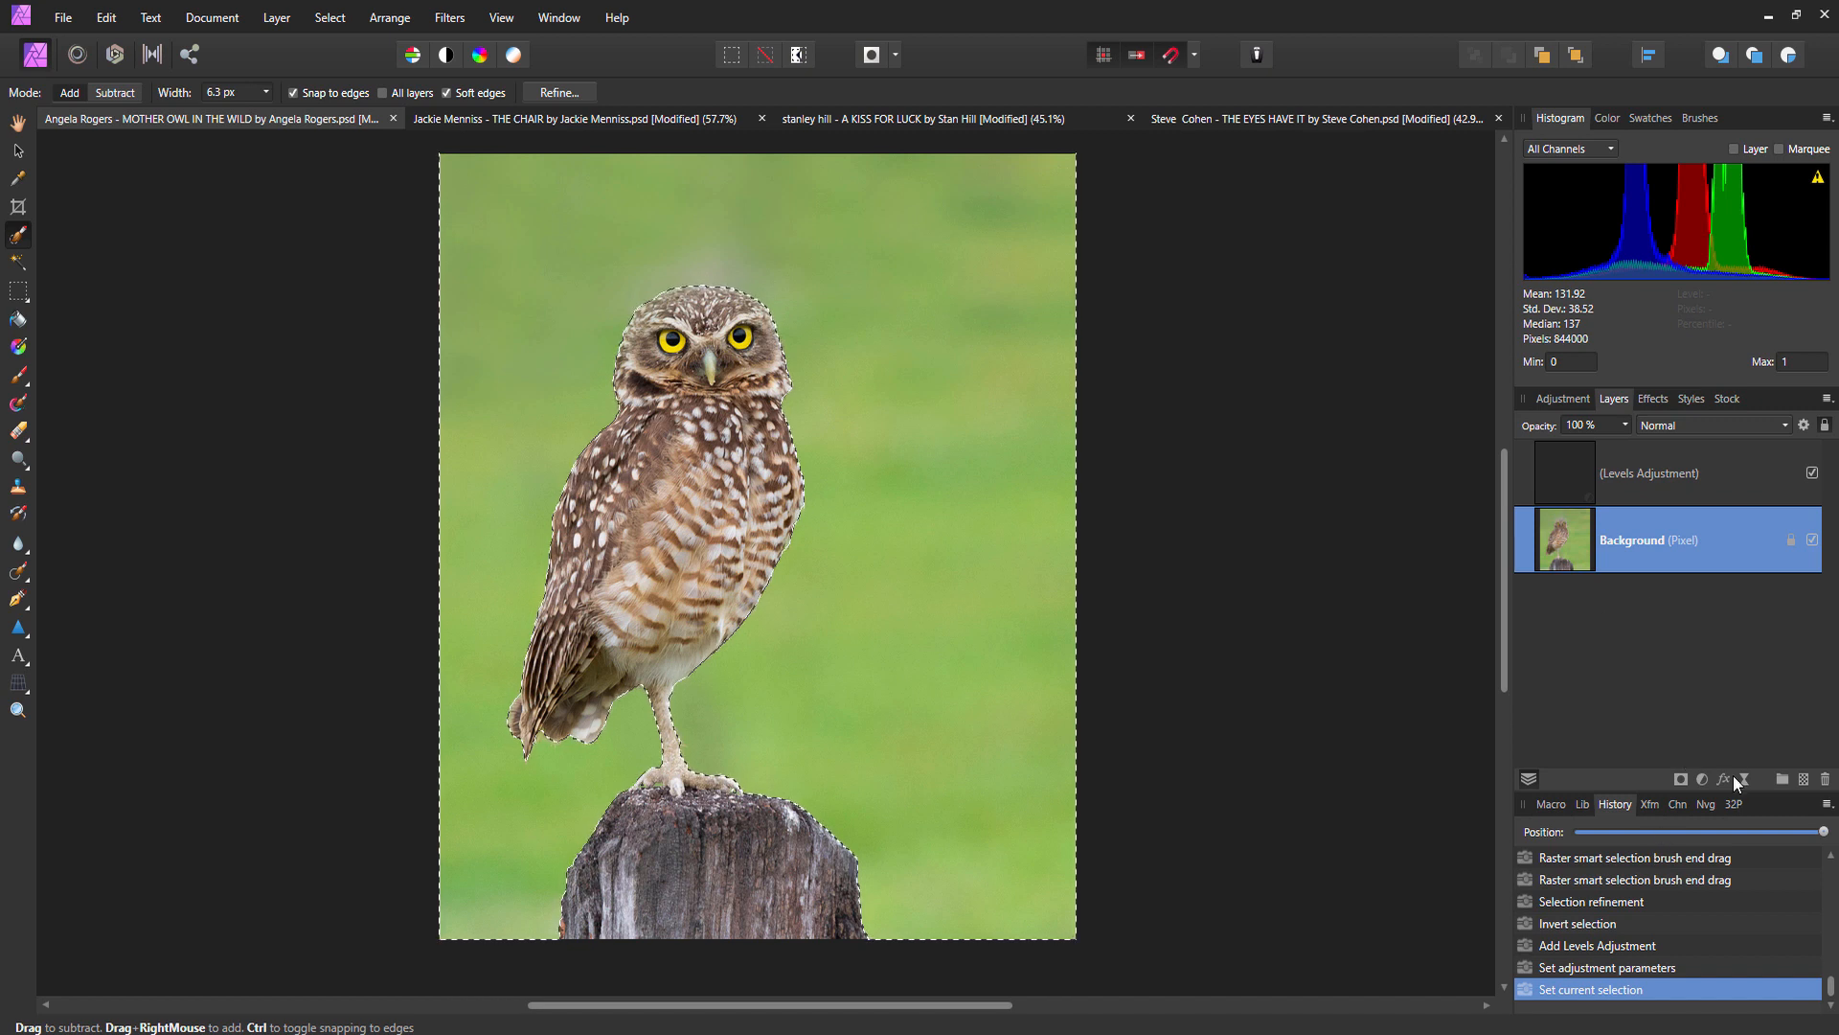
{"action": "left_click", "coordinate": [1704, 779]}
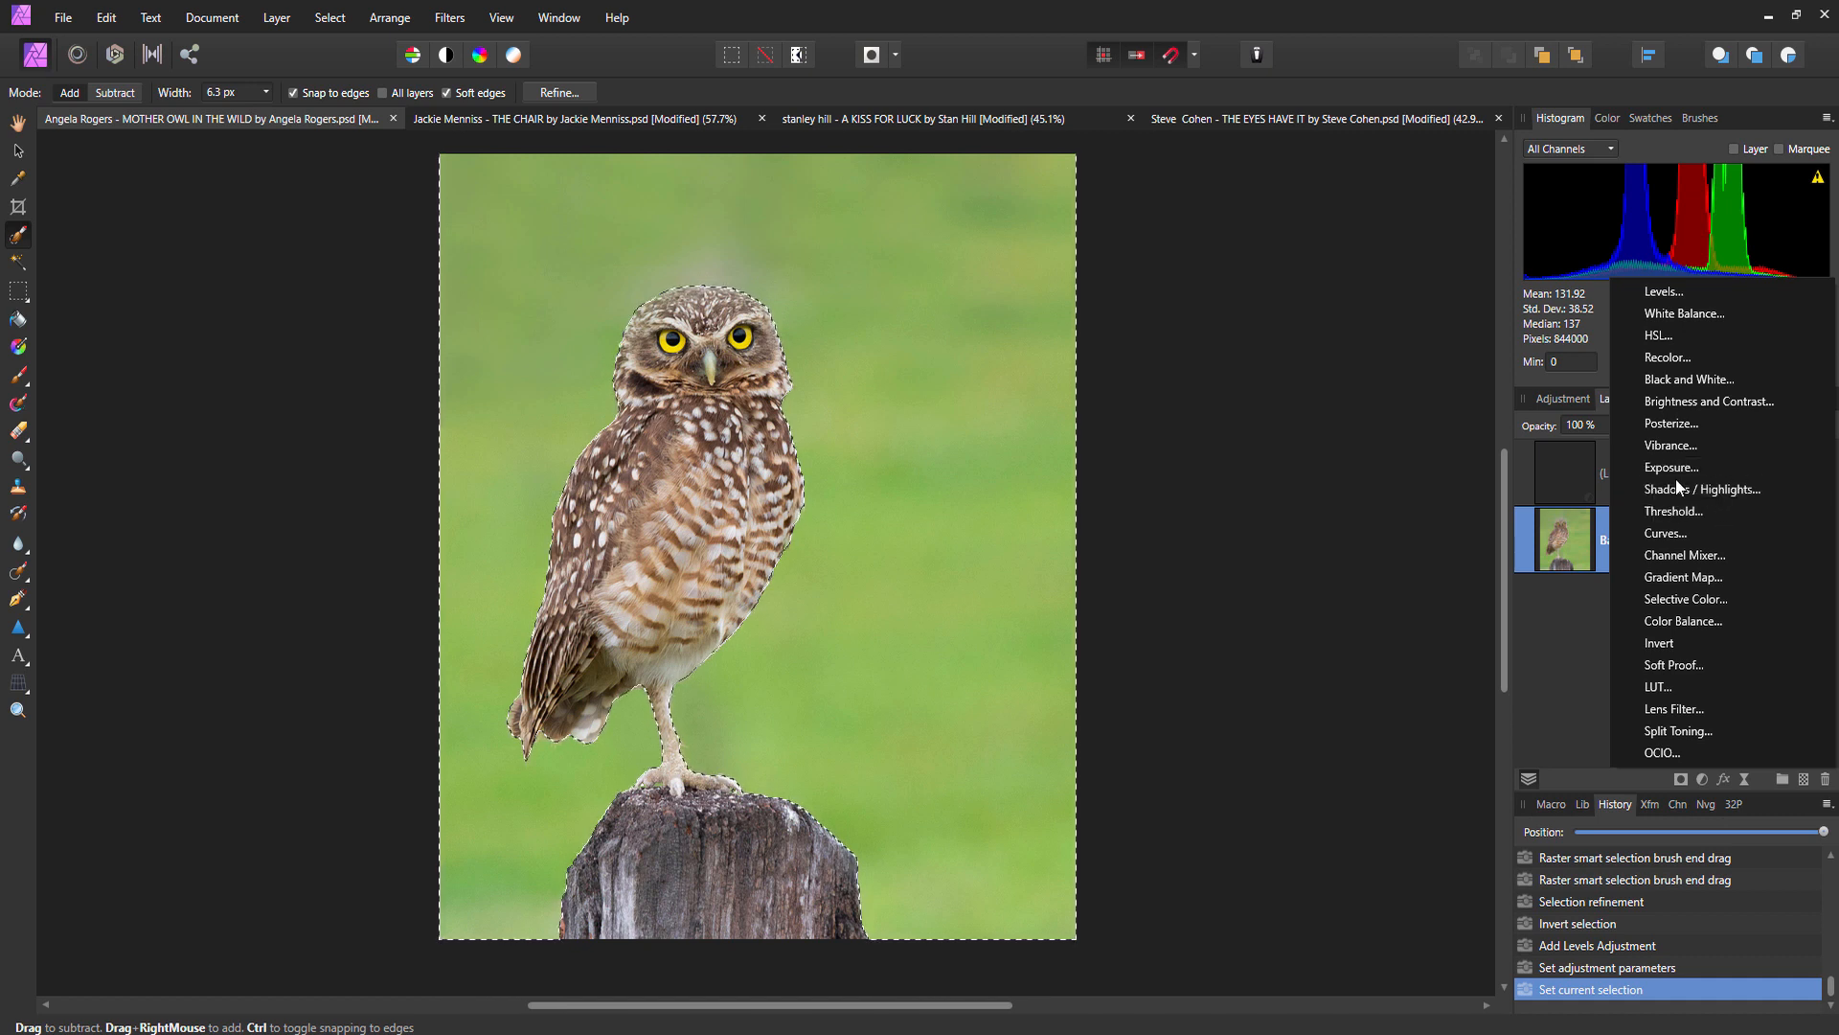
{"action": "left_click", "coordinate": [1672, 409]}
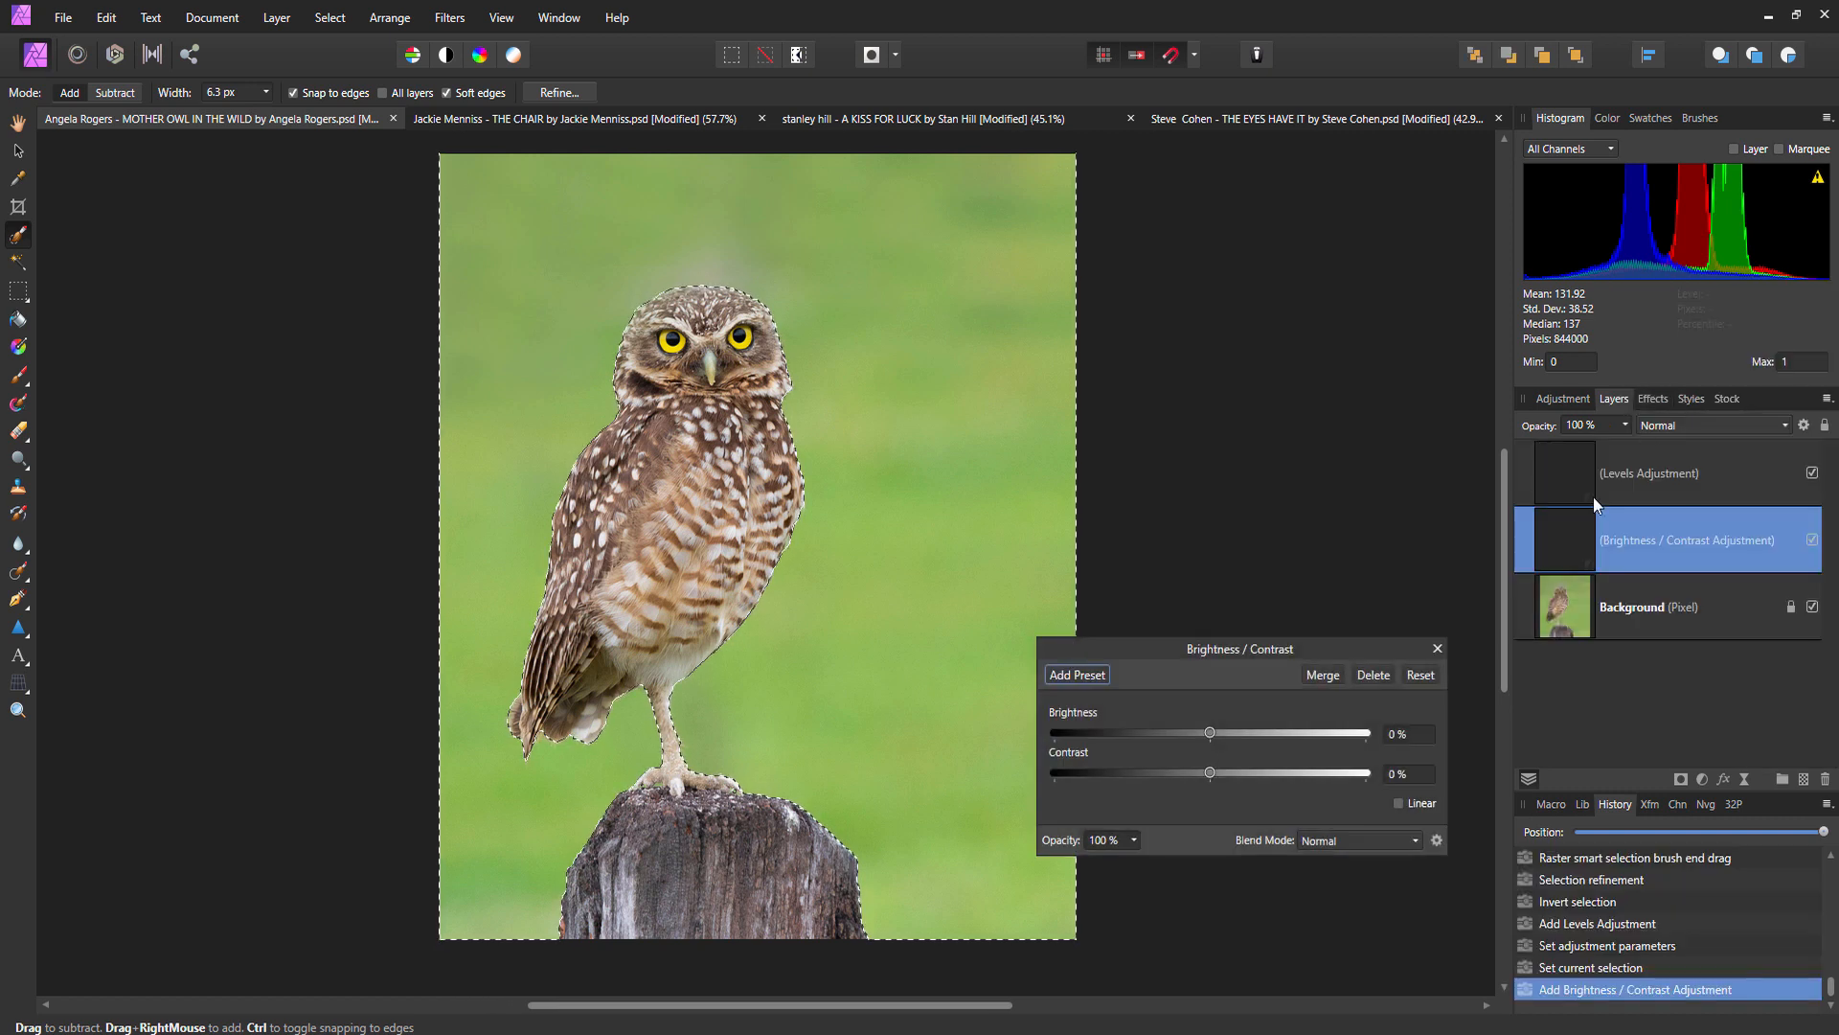
{"action": "left_click_drag", "start_coordinate": [1221, 727], "coordinate": [1150, 738]}
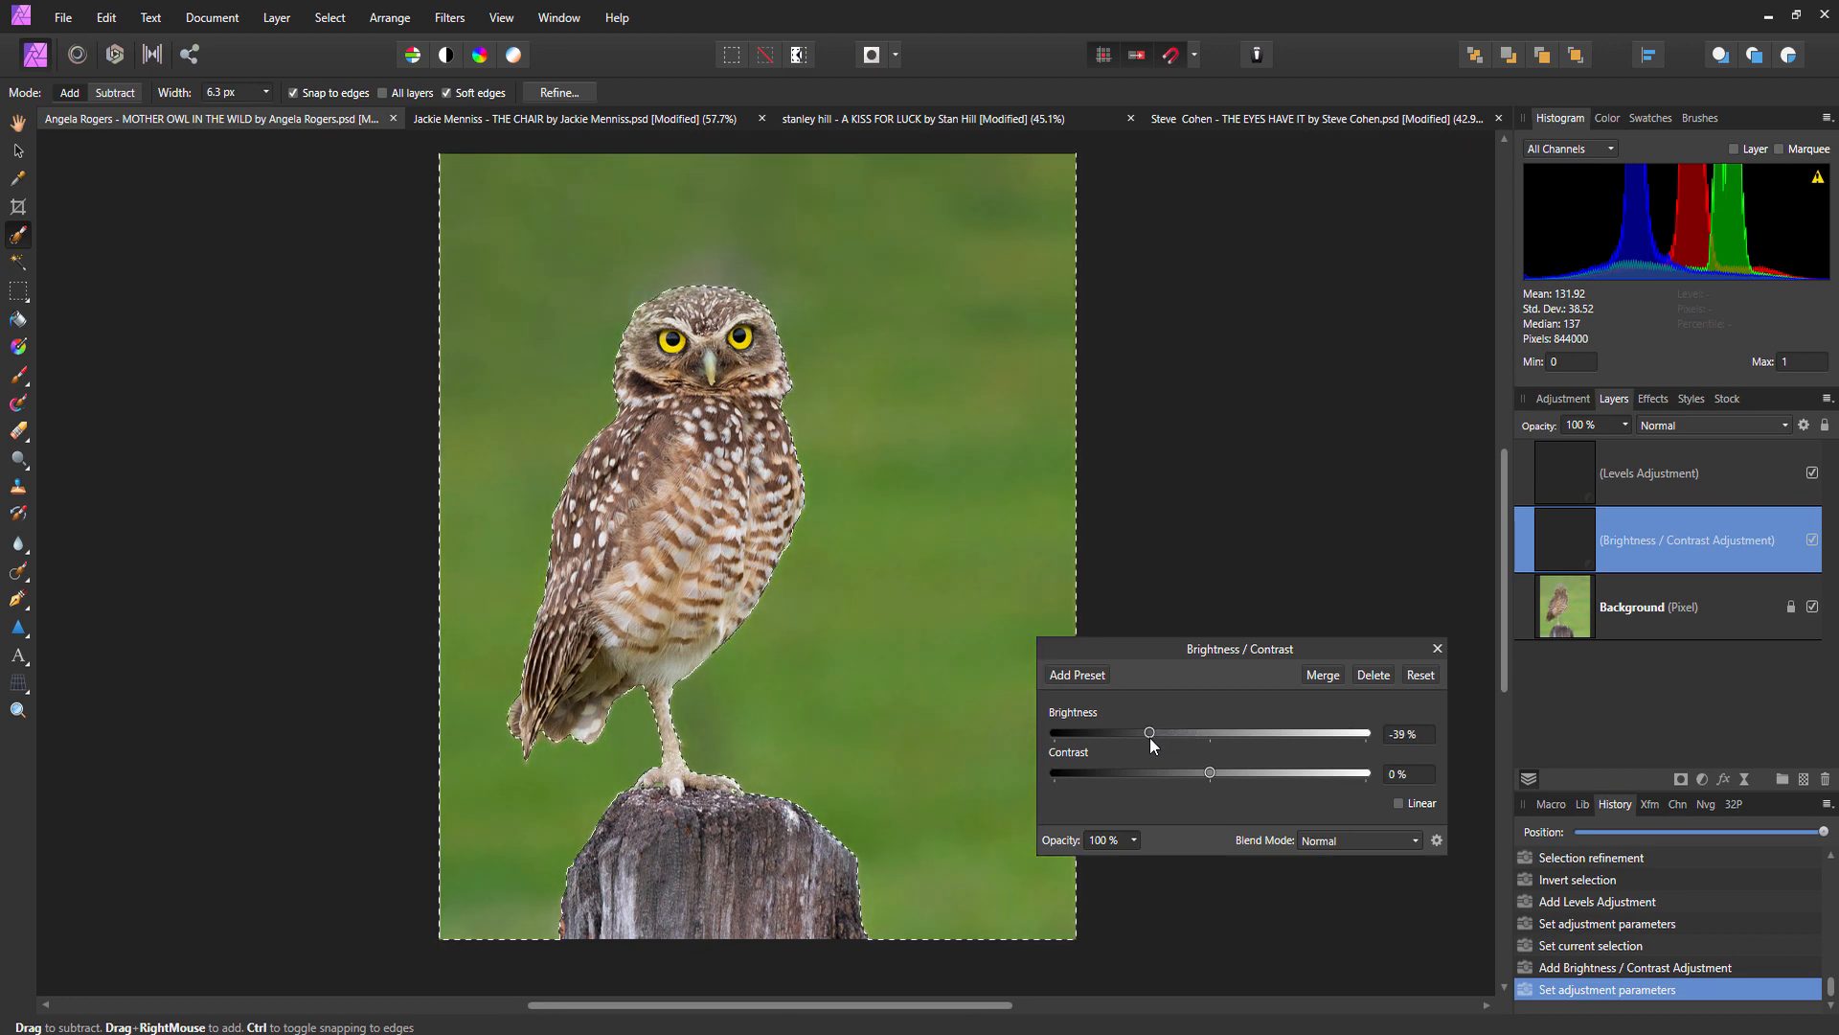
{"action": "scroll", "coordinate": [969, 481], "scroll_direction": "down", "scroll_amount": 2}
{"action": "scroll", "coordinate": [969, 481], "scroll_direction": "down", "scroll_amount": 2}
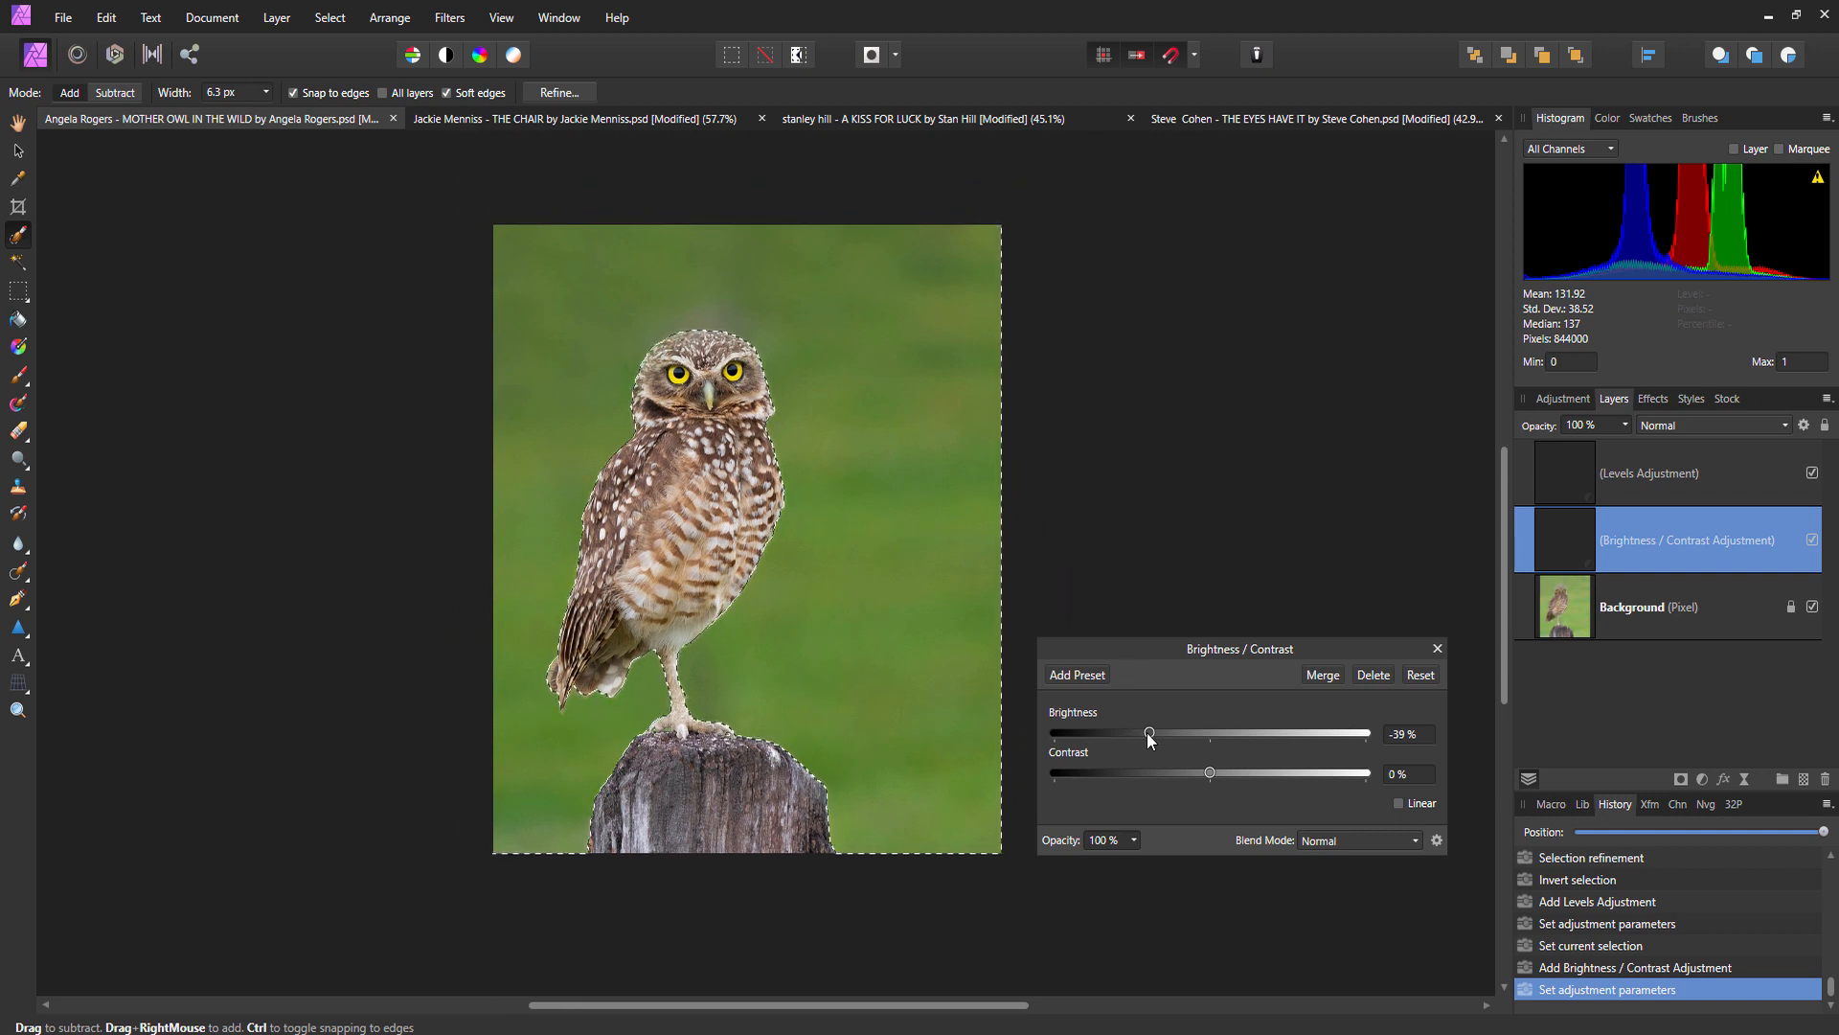
{"action": "left_click_drag", "start_coordinate": [1146, 732], "coordinate": [1066, 734]}
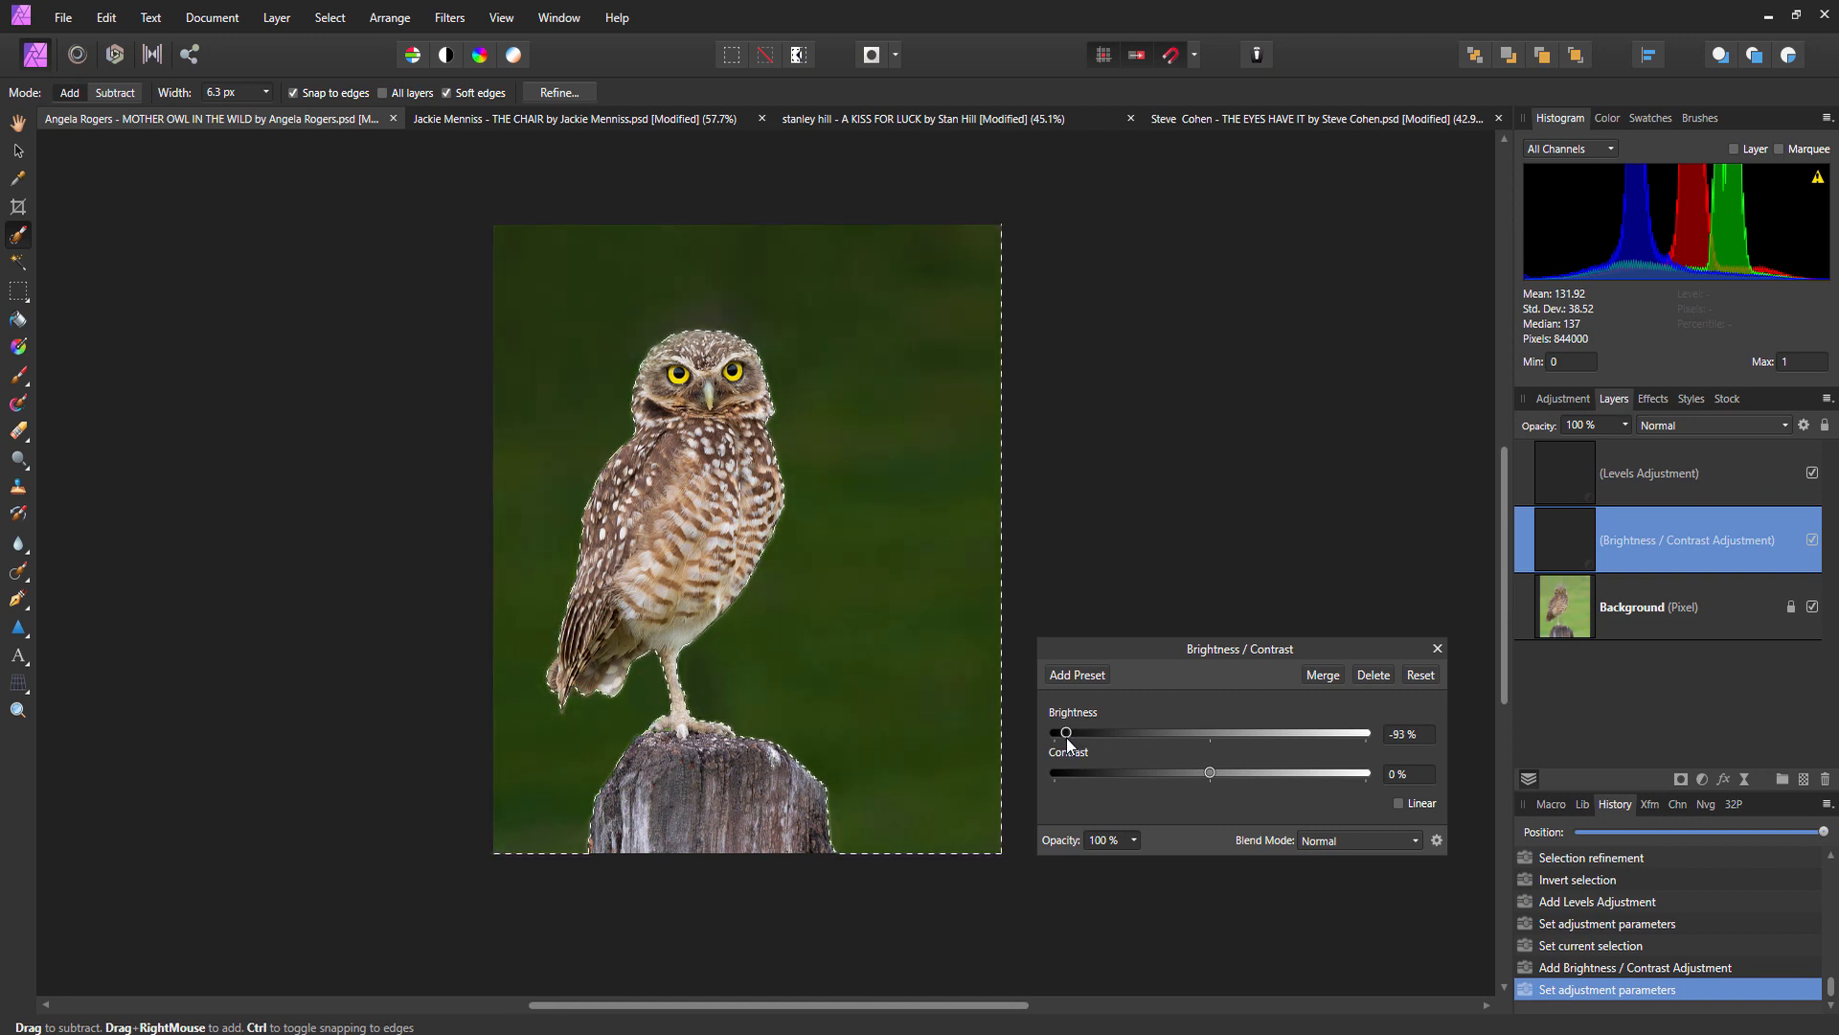
{"action": "left_click_drag", "start_coordinate": [1067, 739], "coordinate": [1077, 737]}
{"action": "left_click_drag", "start_coordinate": [1075, 735], "coordinate": [1113, 742]}
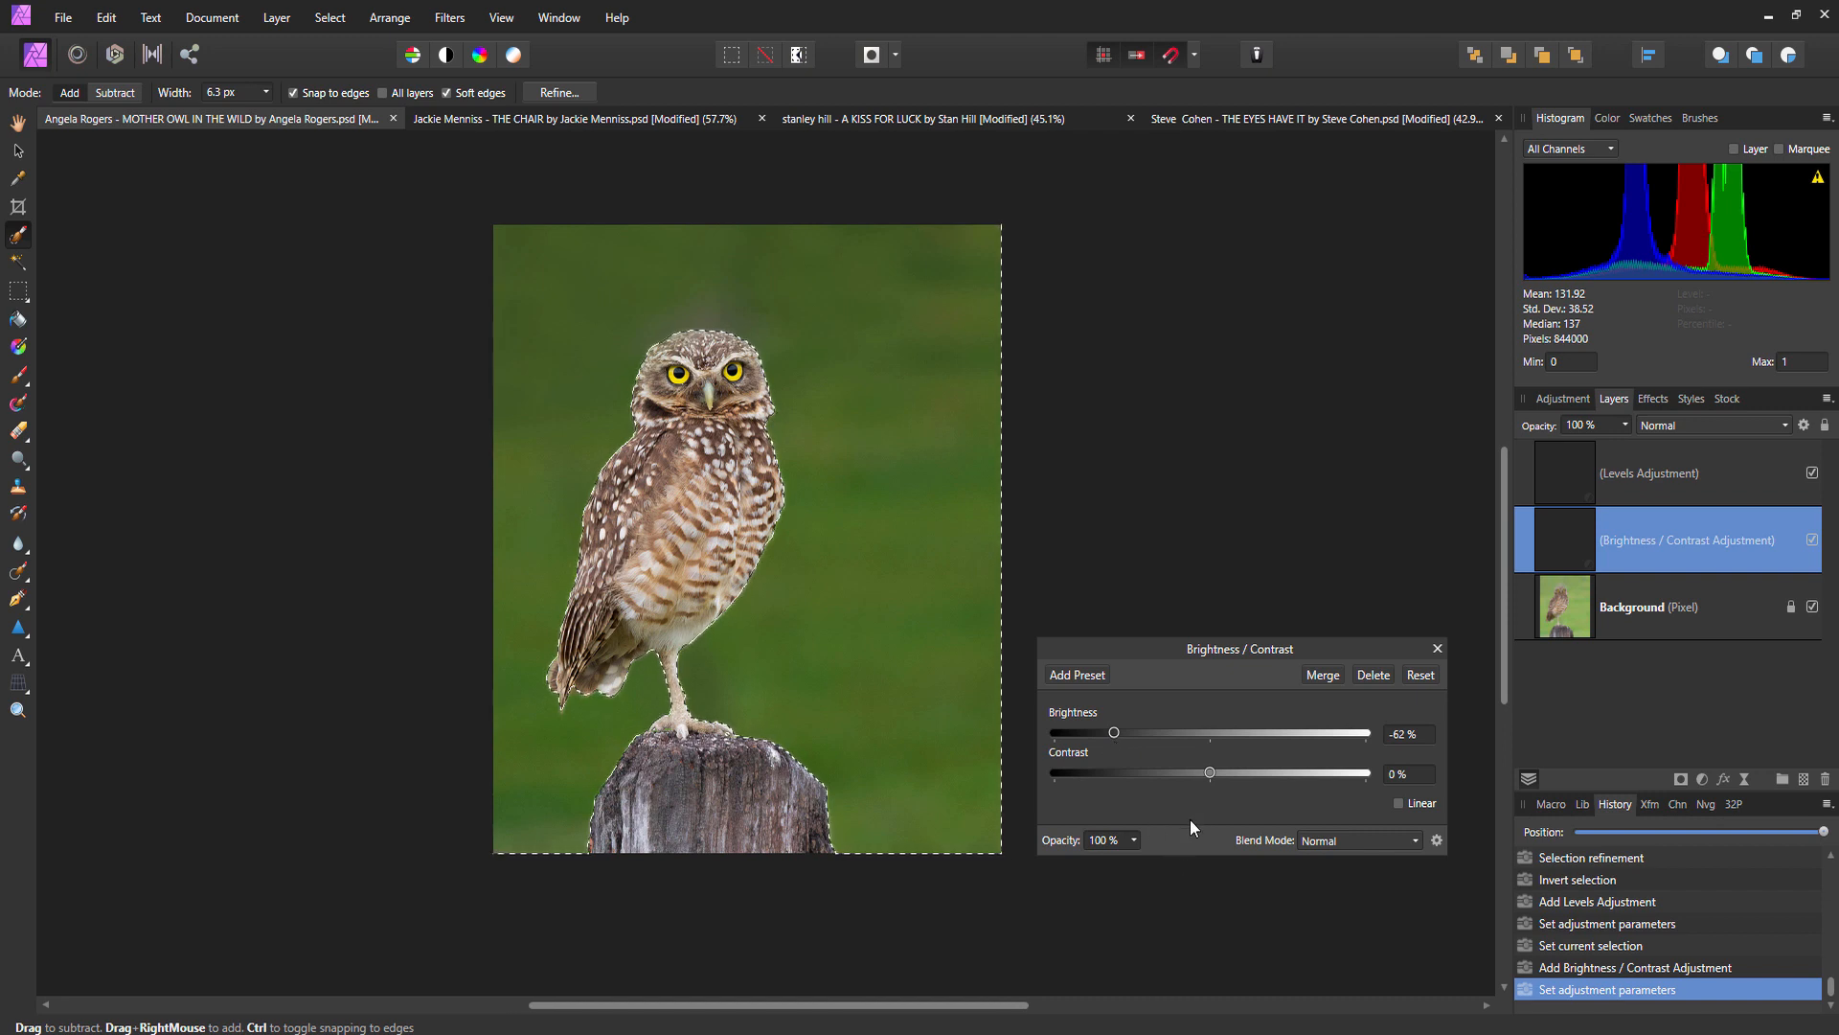
Try a high contrast on the background, then set the Brightness / Contrast adjustment's contrast to -43%.
{"action": "left_click_drag", "start_coordinate": [1209, 772], "coordinate": [1356, 774]}
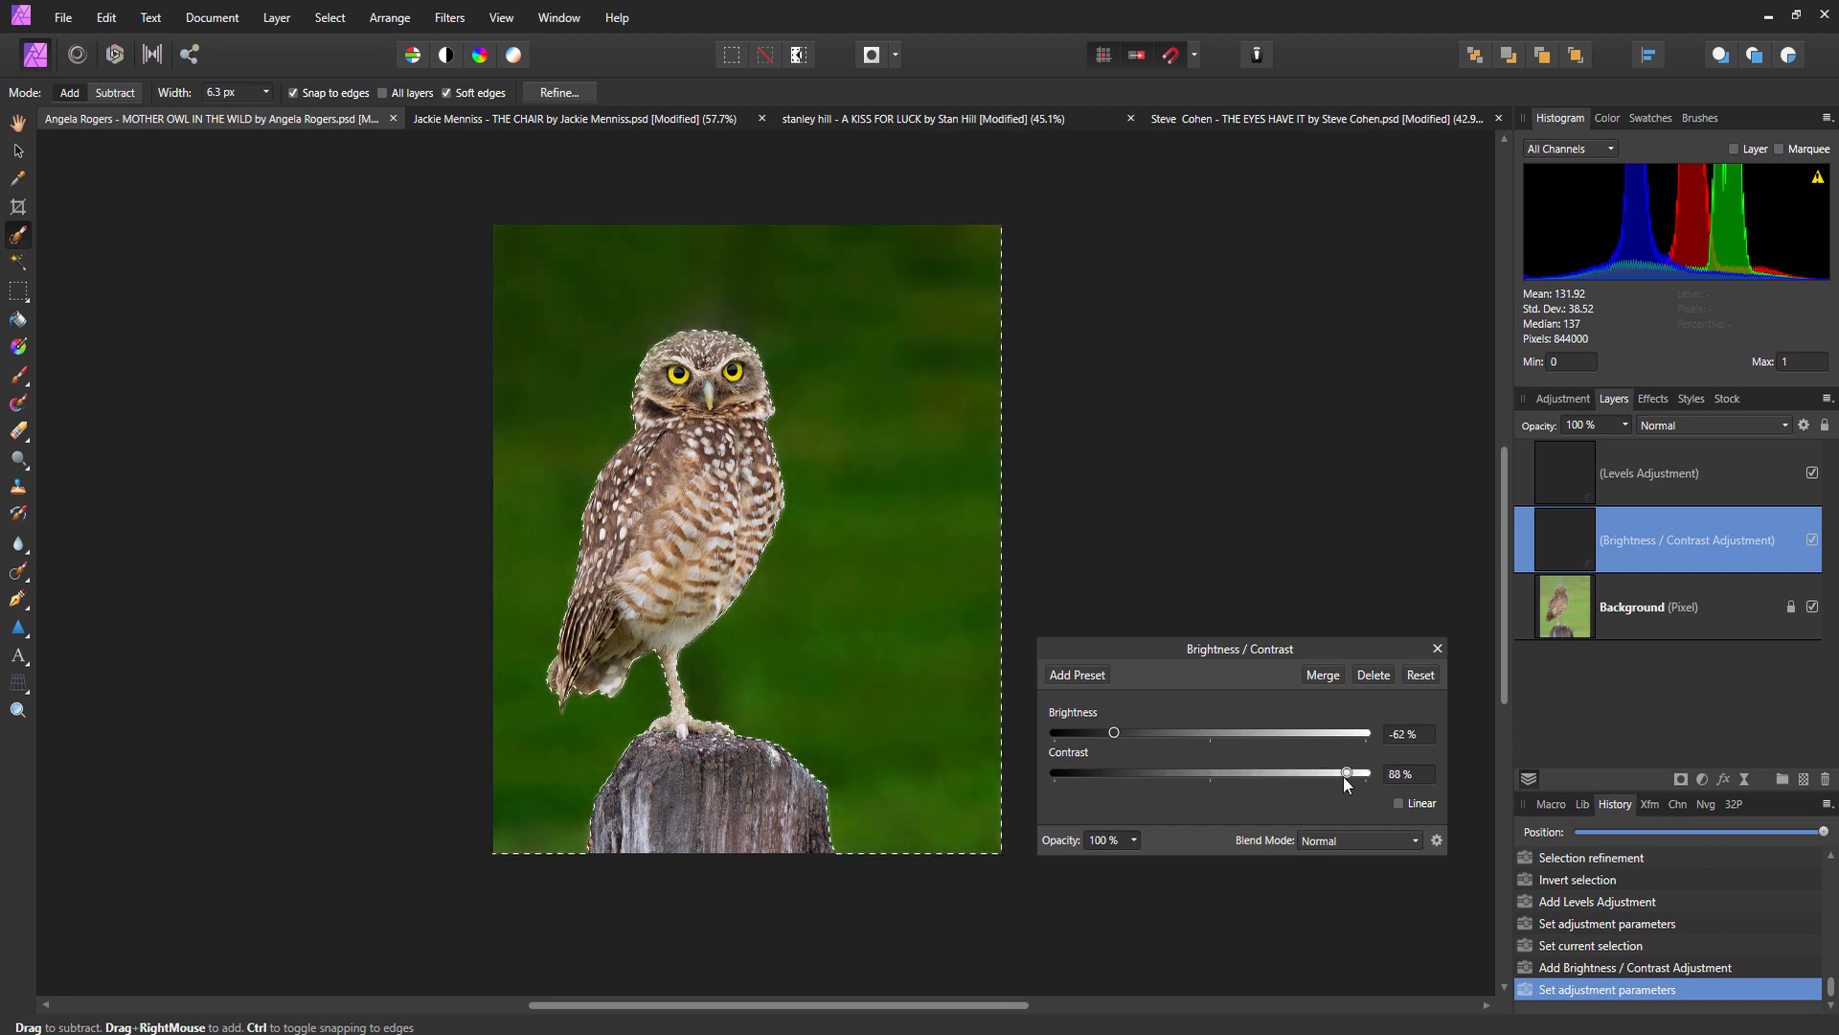
{"action": "left_click", "coordinate": [1251, 778]}
{"action": "left_click_drag", "start_coordinate": [1188, 789], "coordinate": [1142, 783]}
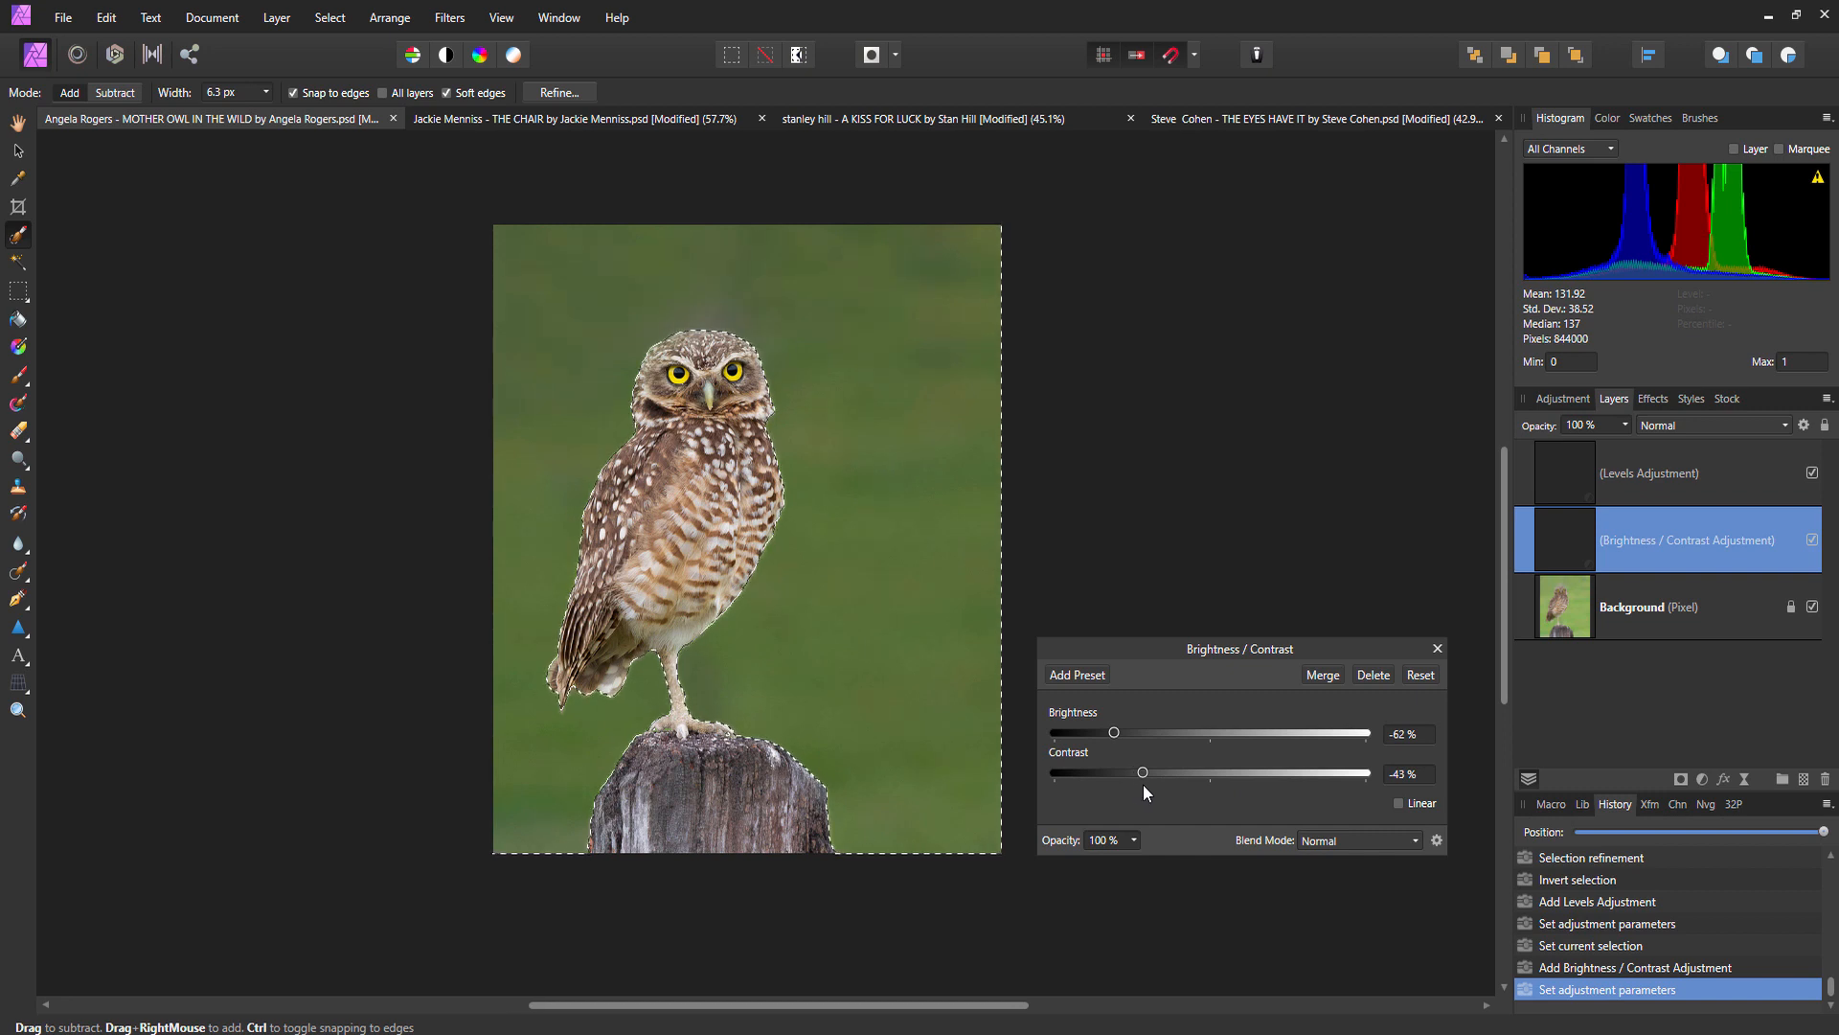
{"action": "left_click", "coordinate": [1436, 651]}
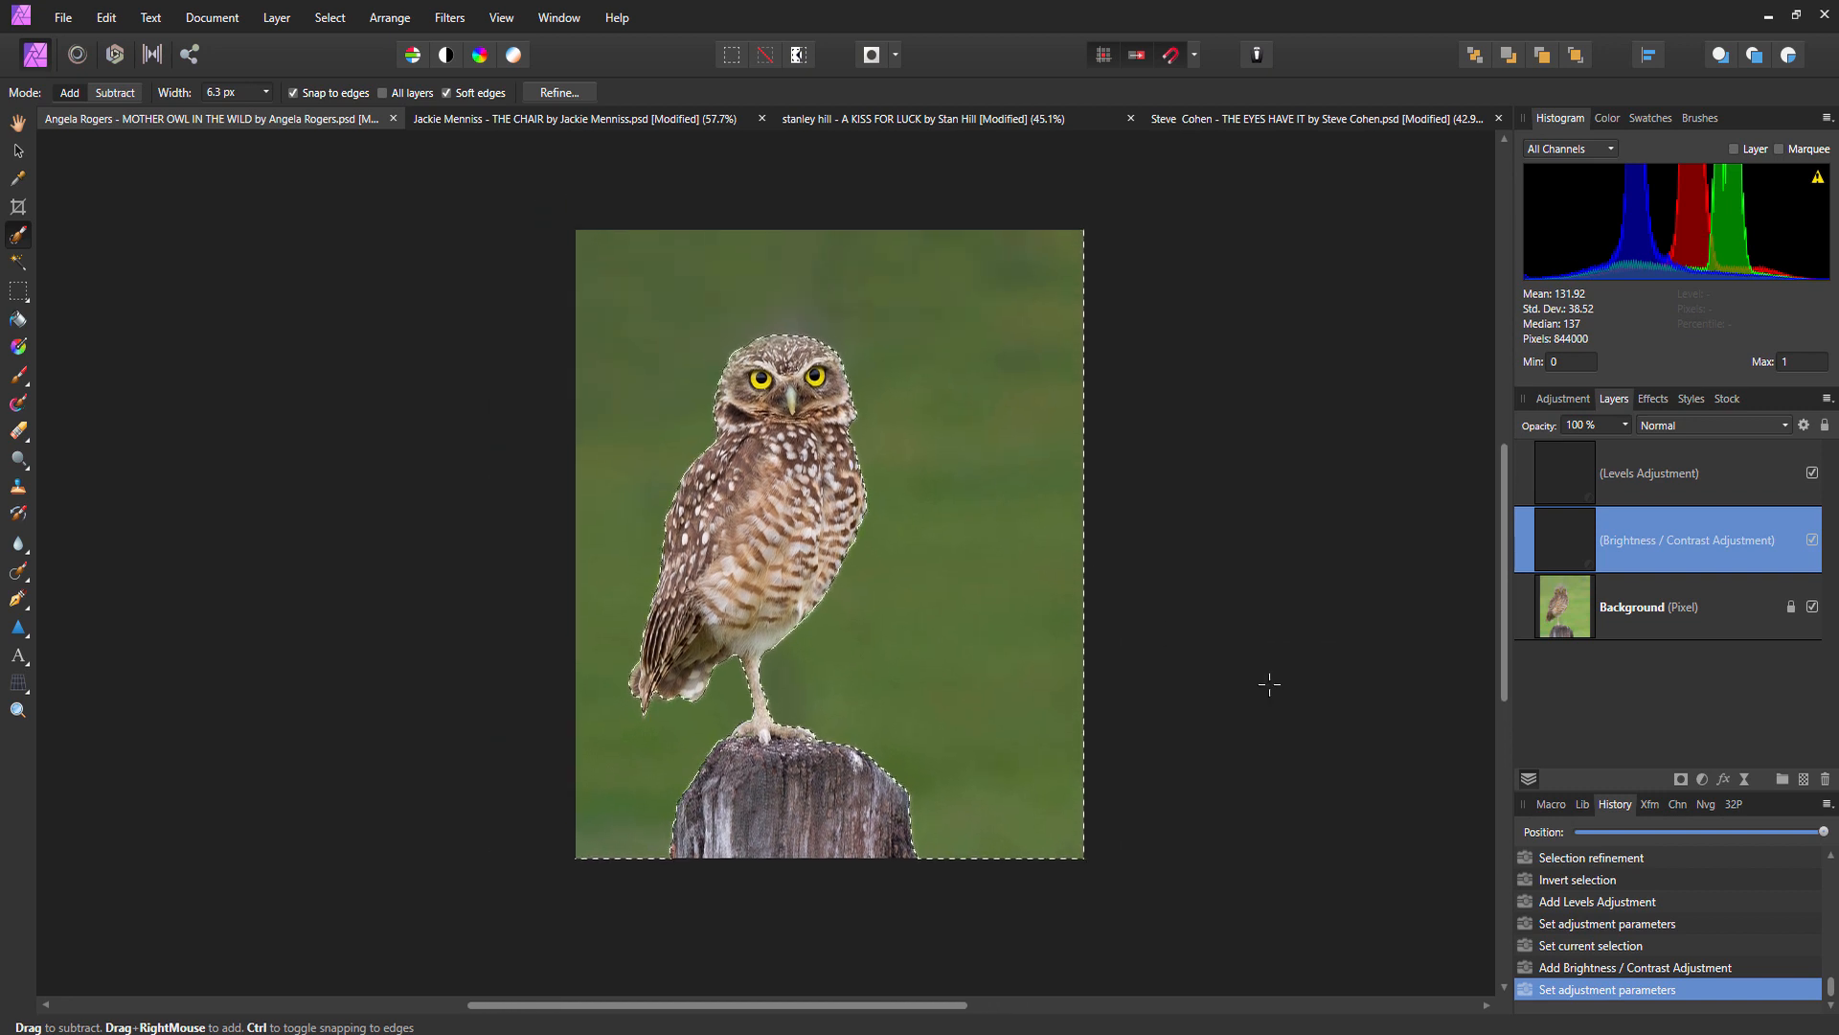
{"action": "scroll", "coordinate": [875, 546], "scroll_direction": "up", "scroll_amount": 2}
{"action": "scroll", "coordinate": [874, 546], "scroll_direction": "up", "scroll_amount": 6}
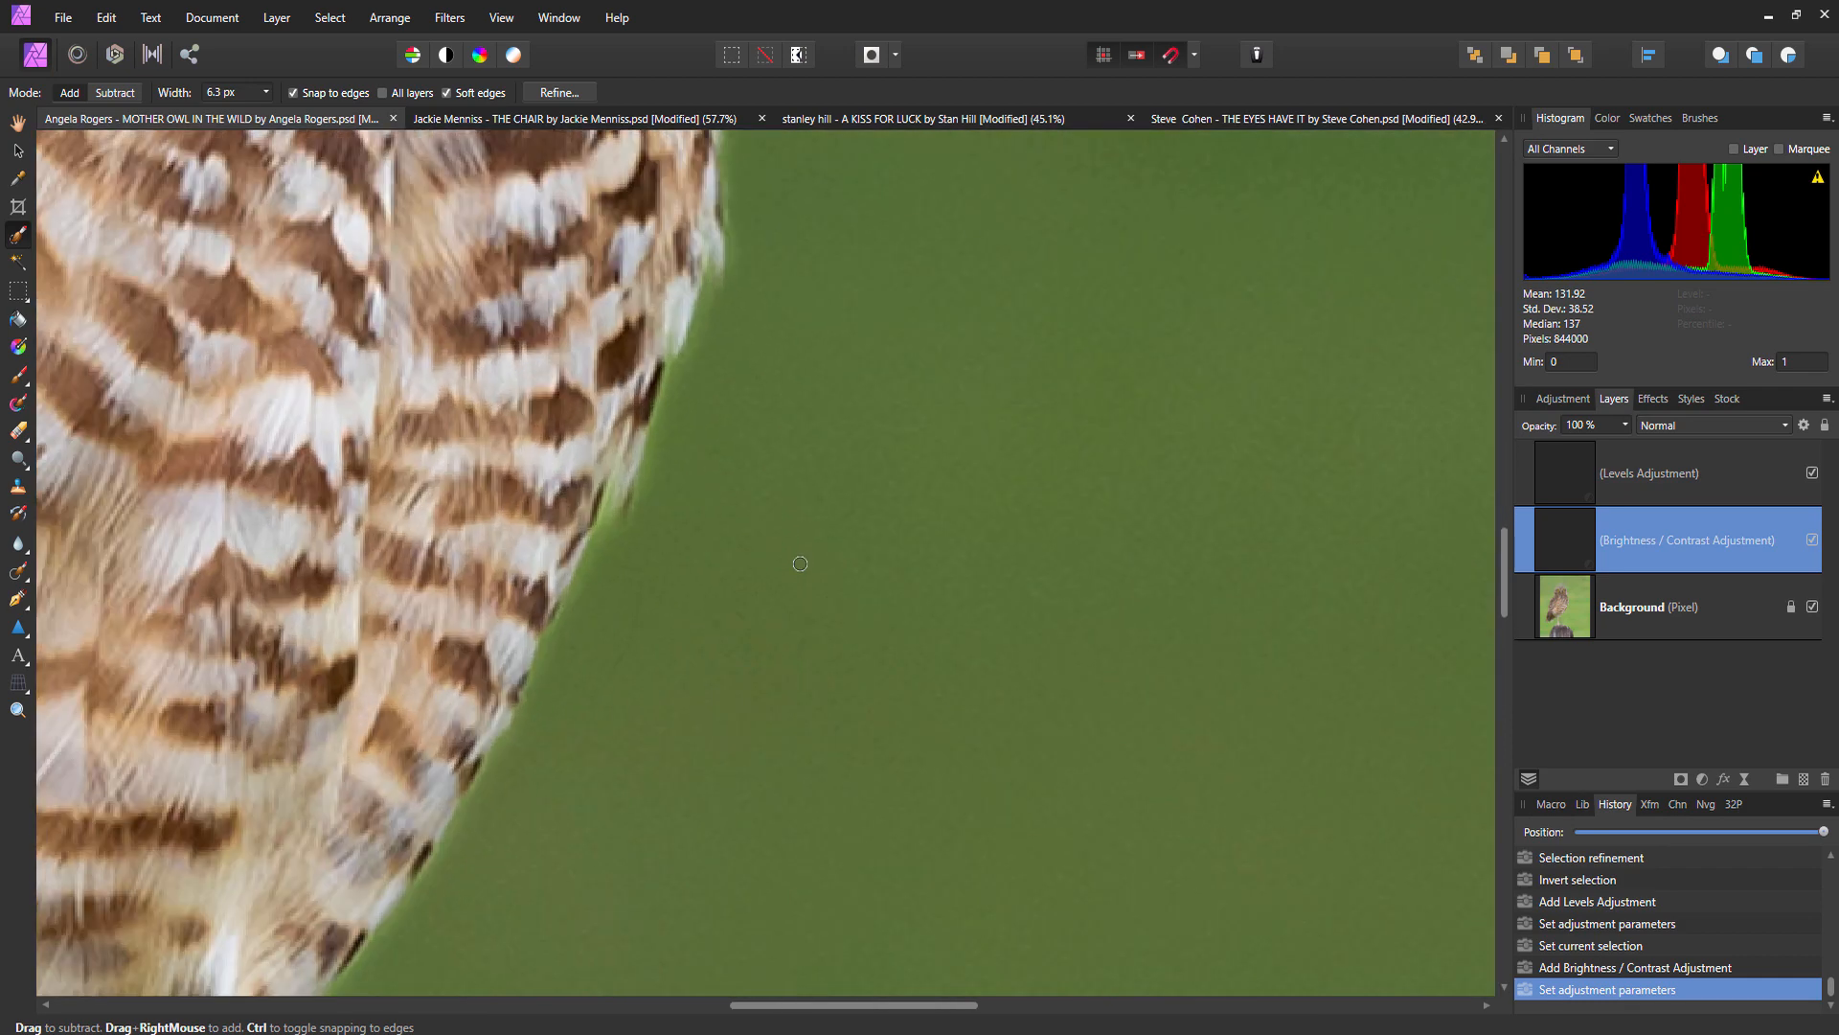
Examine the owl's breast edge and the grain of the darkened green background up close.
{"action": "scroll", "coordinate": [809, 414], "scroll_direction": "down", "scroll_amount": 3}
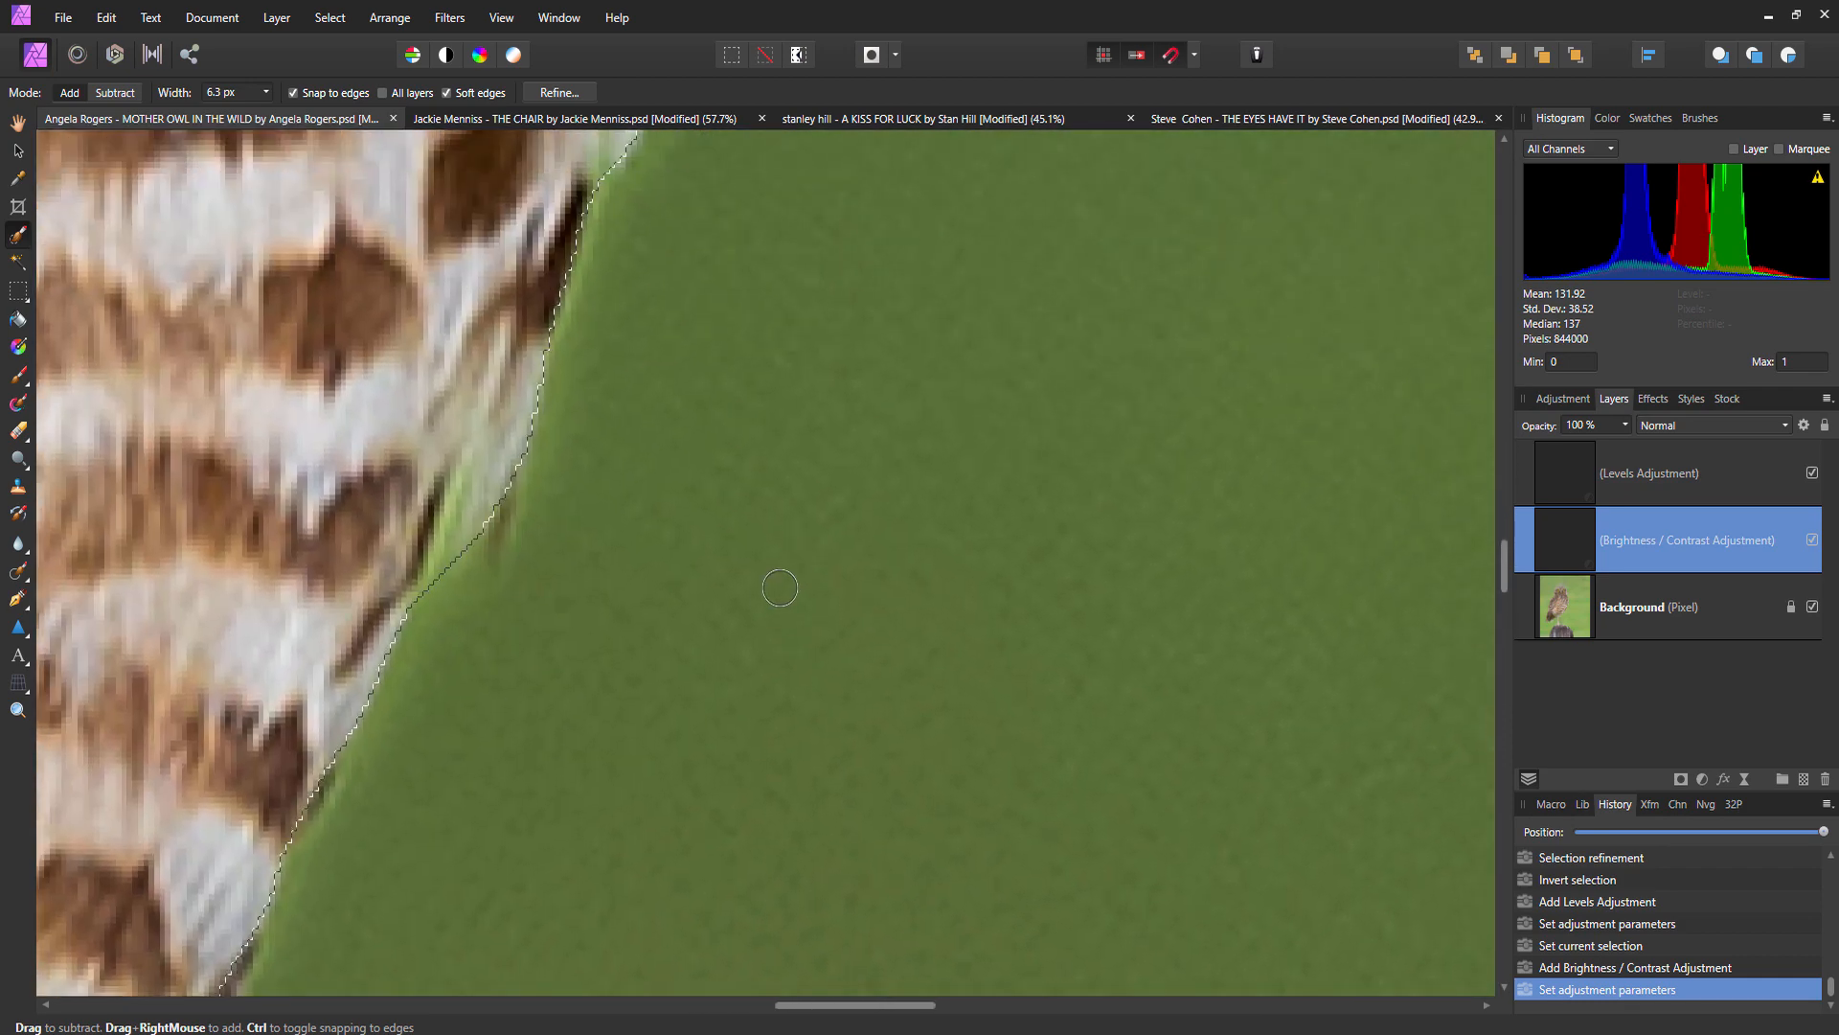
{"action": "scroll", "coordinate": [863, 624], "scroll_direction": "down", "scroll_amount": 2}
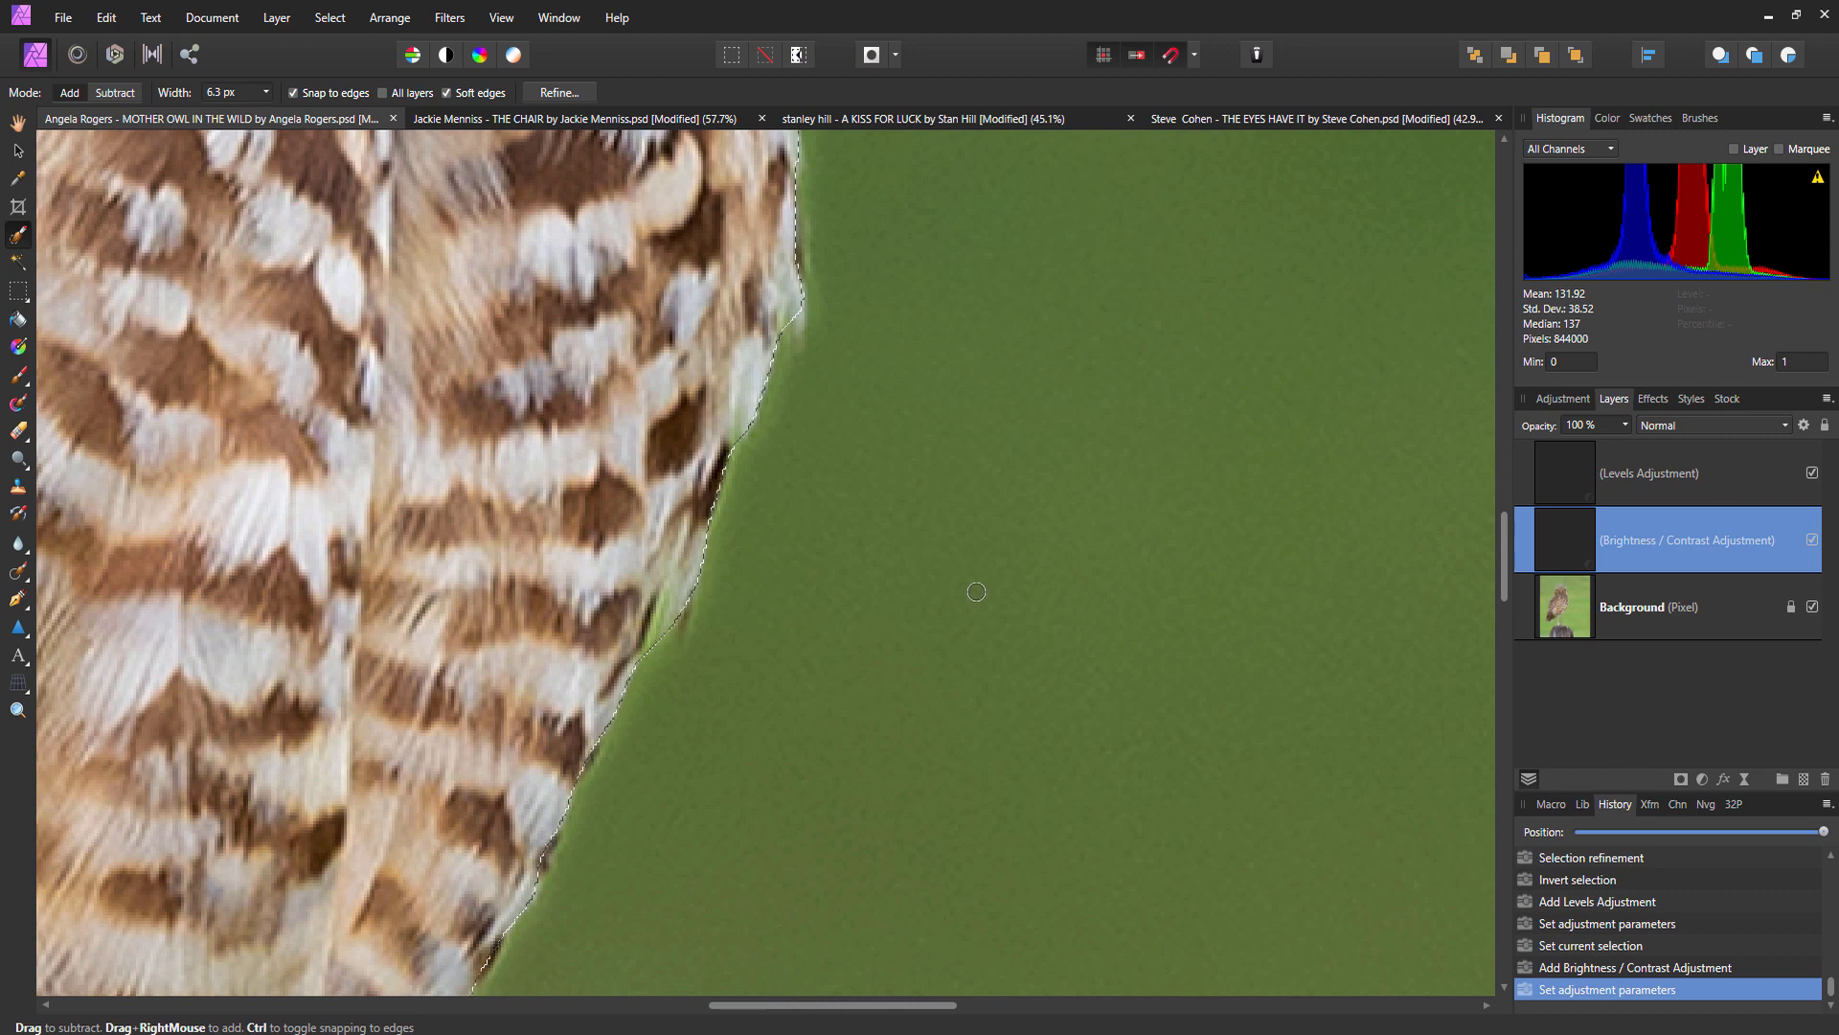
{"action": "scroll", "coordinate": [974, 599], "scroll_direction": "down", "scroll_amount": 3}
{"action": "scroll", "coordinate": [1338, 604], "scroll_direction": "up", "scroll_amount": 2}
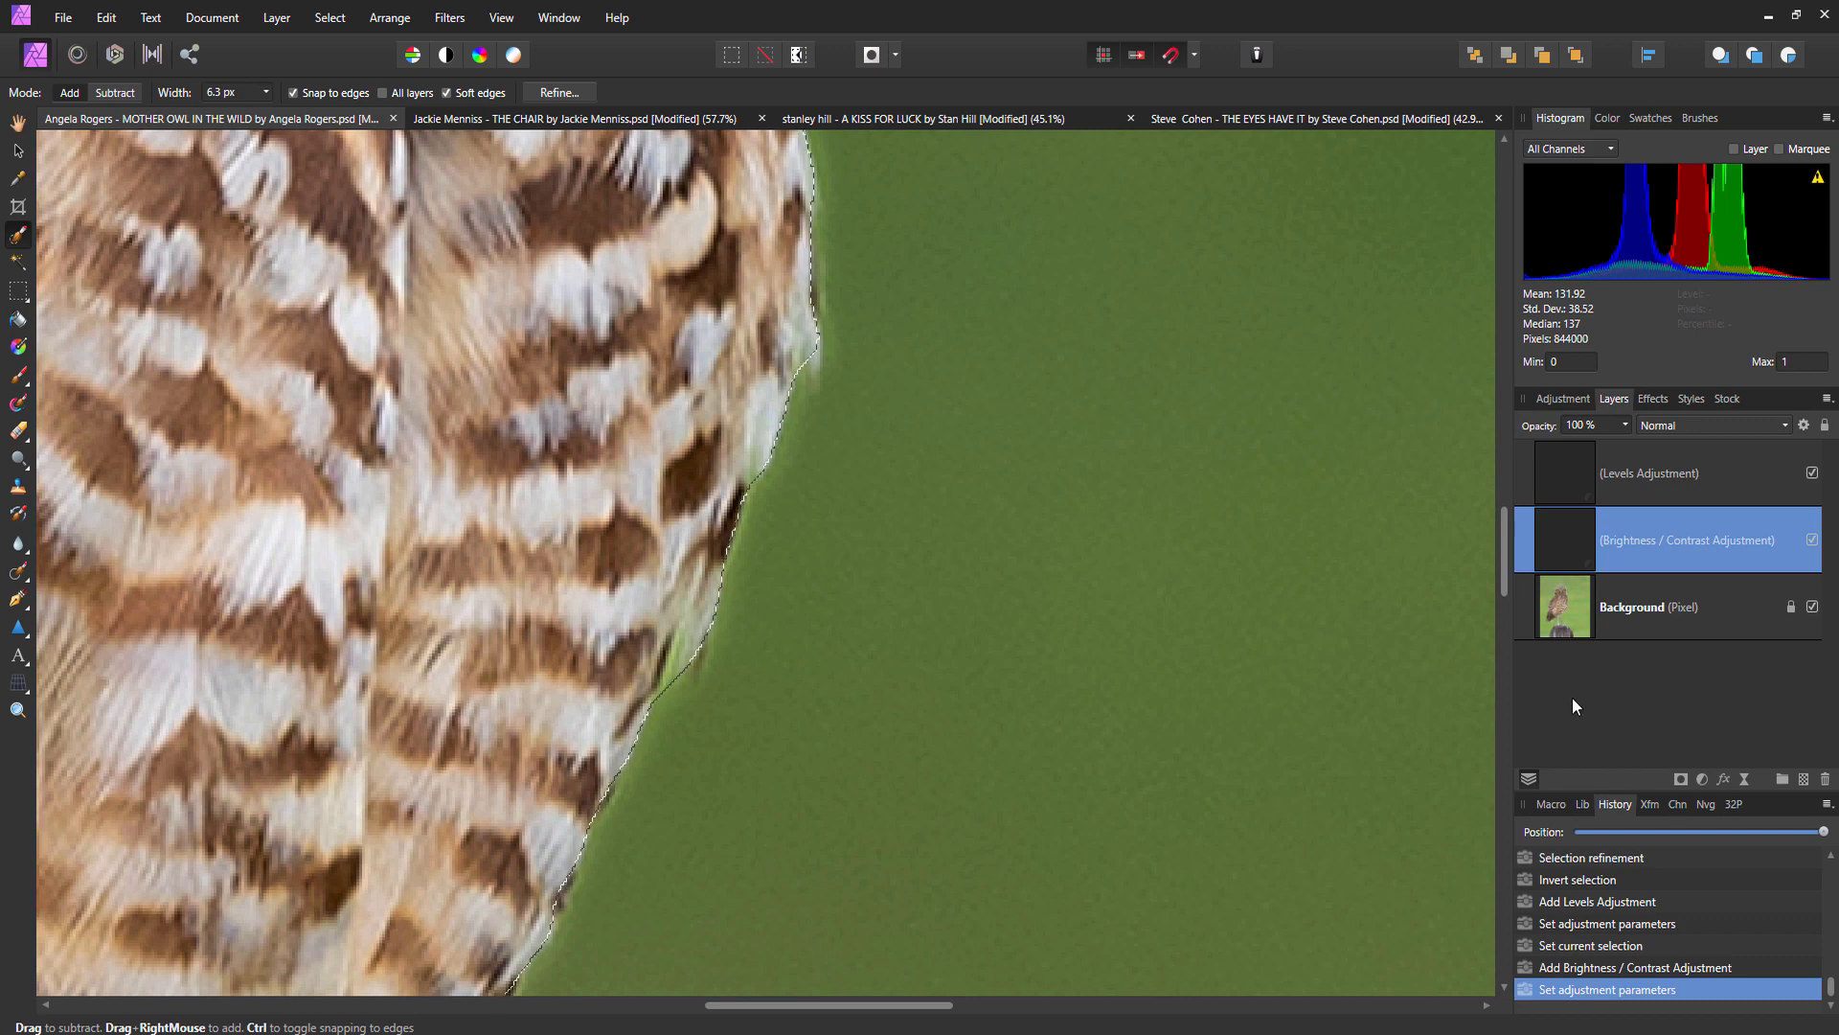
{"action": "scroll", "coordinate": [1012, 617], "scroll_direction": "down", "scroll_amount": 1}
{"action": "scroll", "coordinate": [1013, 617], "scroll_direction": "down", "scroll_amount": 1}
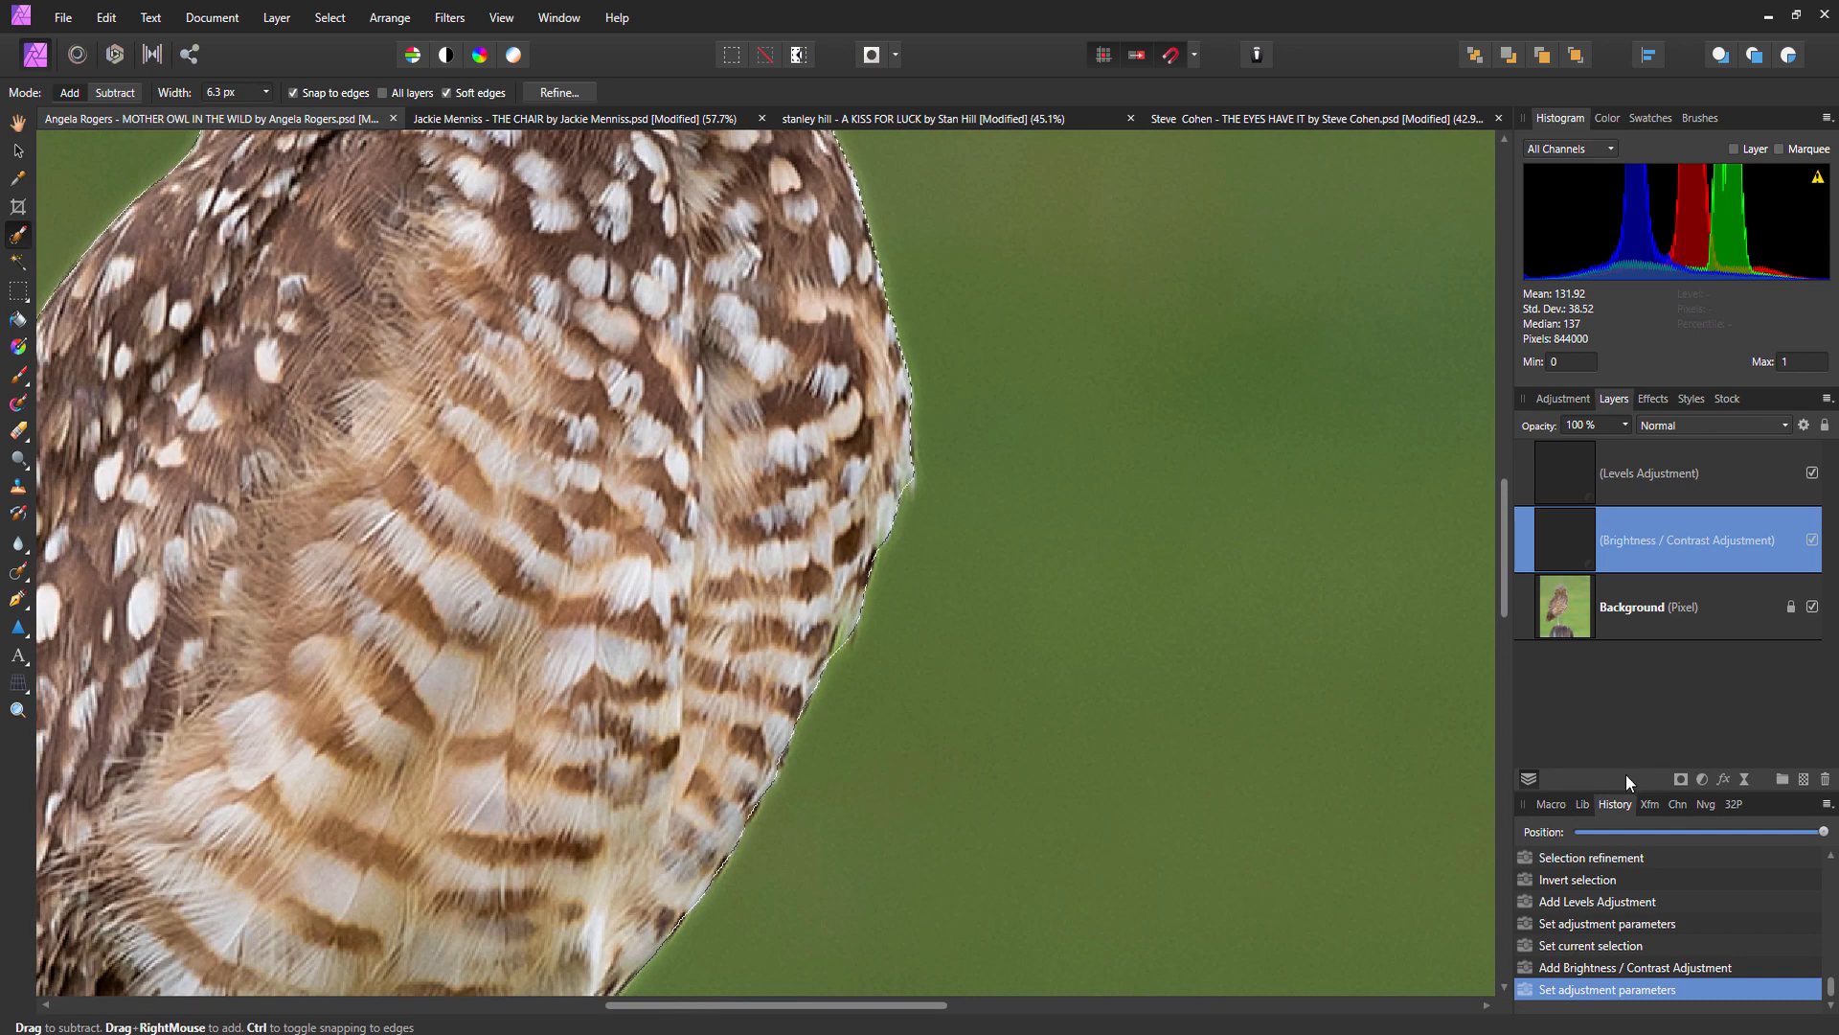
Try a Live Denoise filter with a luminance of 87% on the Brightness / Contrast adjustment, then delete the filter.
{"action": "left_click", "coordinate": [1745, 778]}
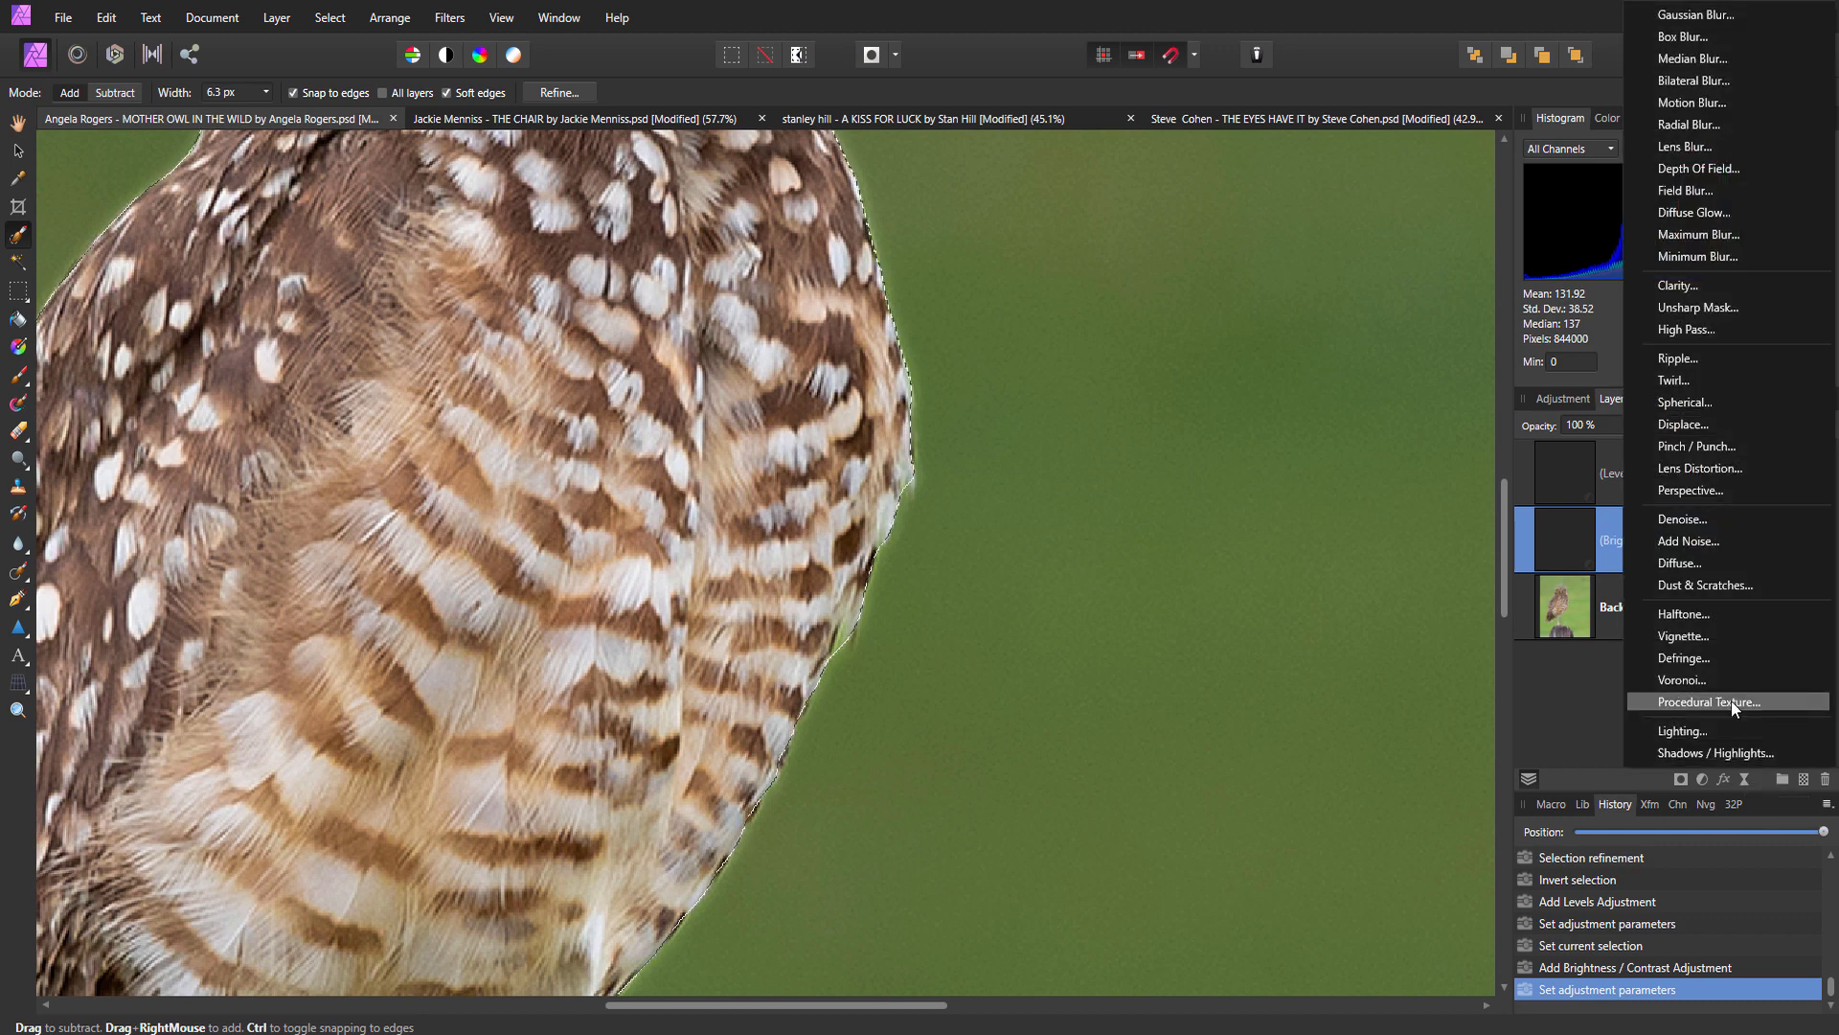
{"action": "left_click", "coordinate": [1705, 517]}
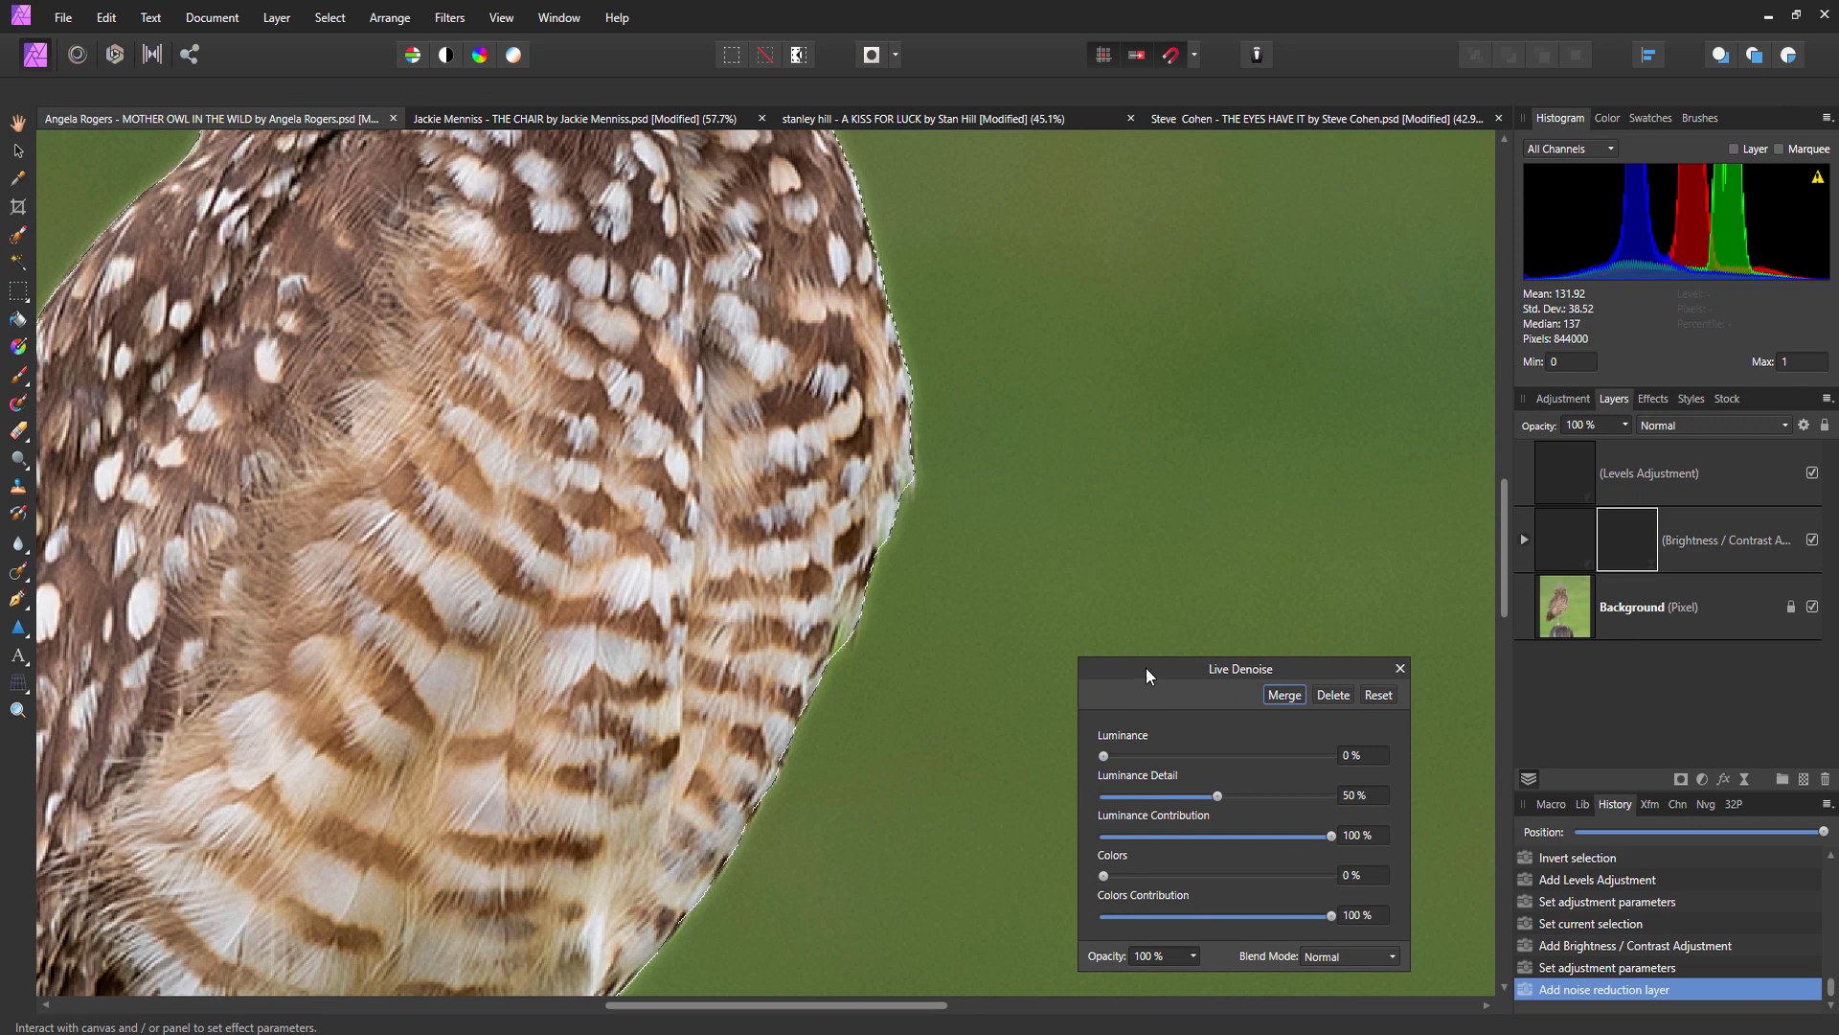
{"action": "left_click_drag", "start_coordinate": [1146, 667], "coordinate": [1304, 425]}
{"action": "scroll", "coordinate": [1009, 542], "scroll_direction": "up", "scroll_amount": 5}
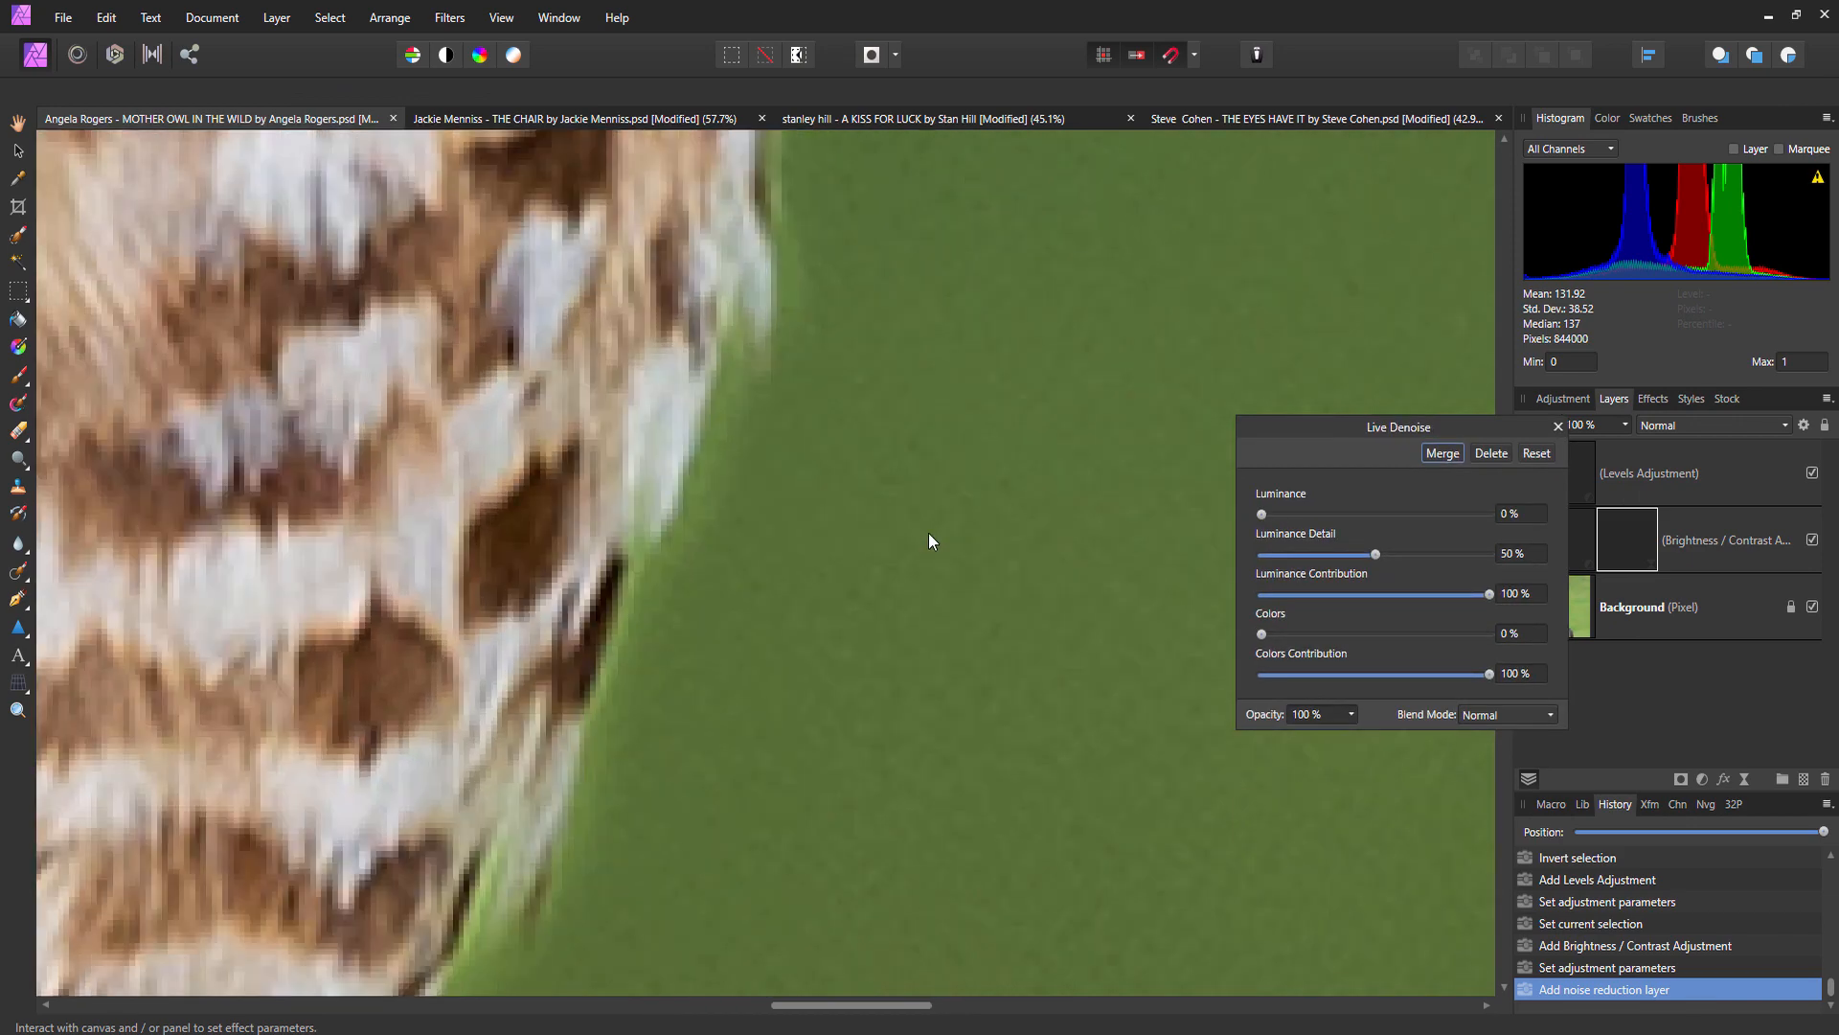
{"action": "left_click_drag", "start_coordinate": [1262, 515], "coordinate": [1288, 515]}
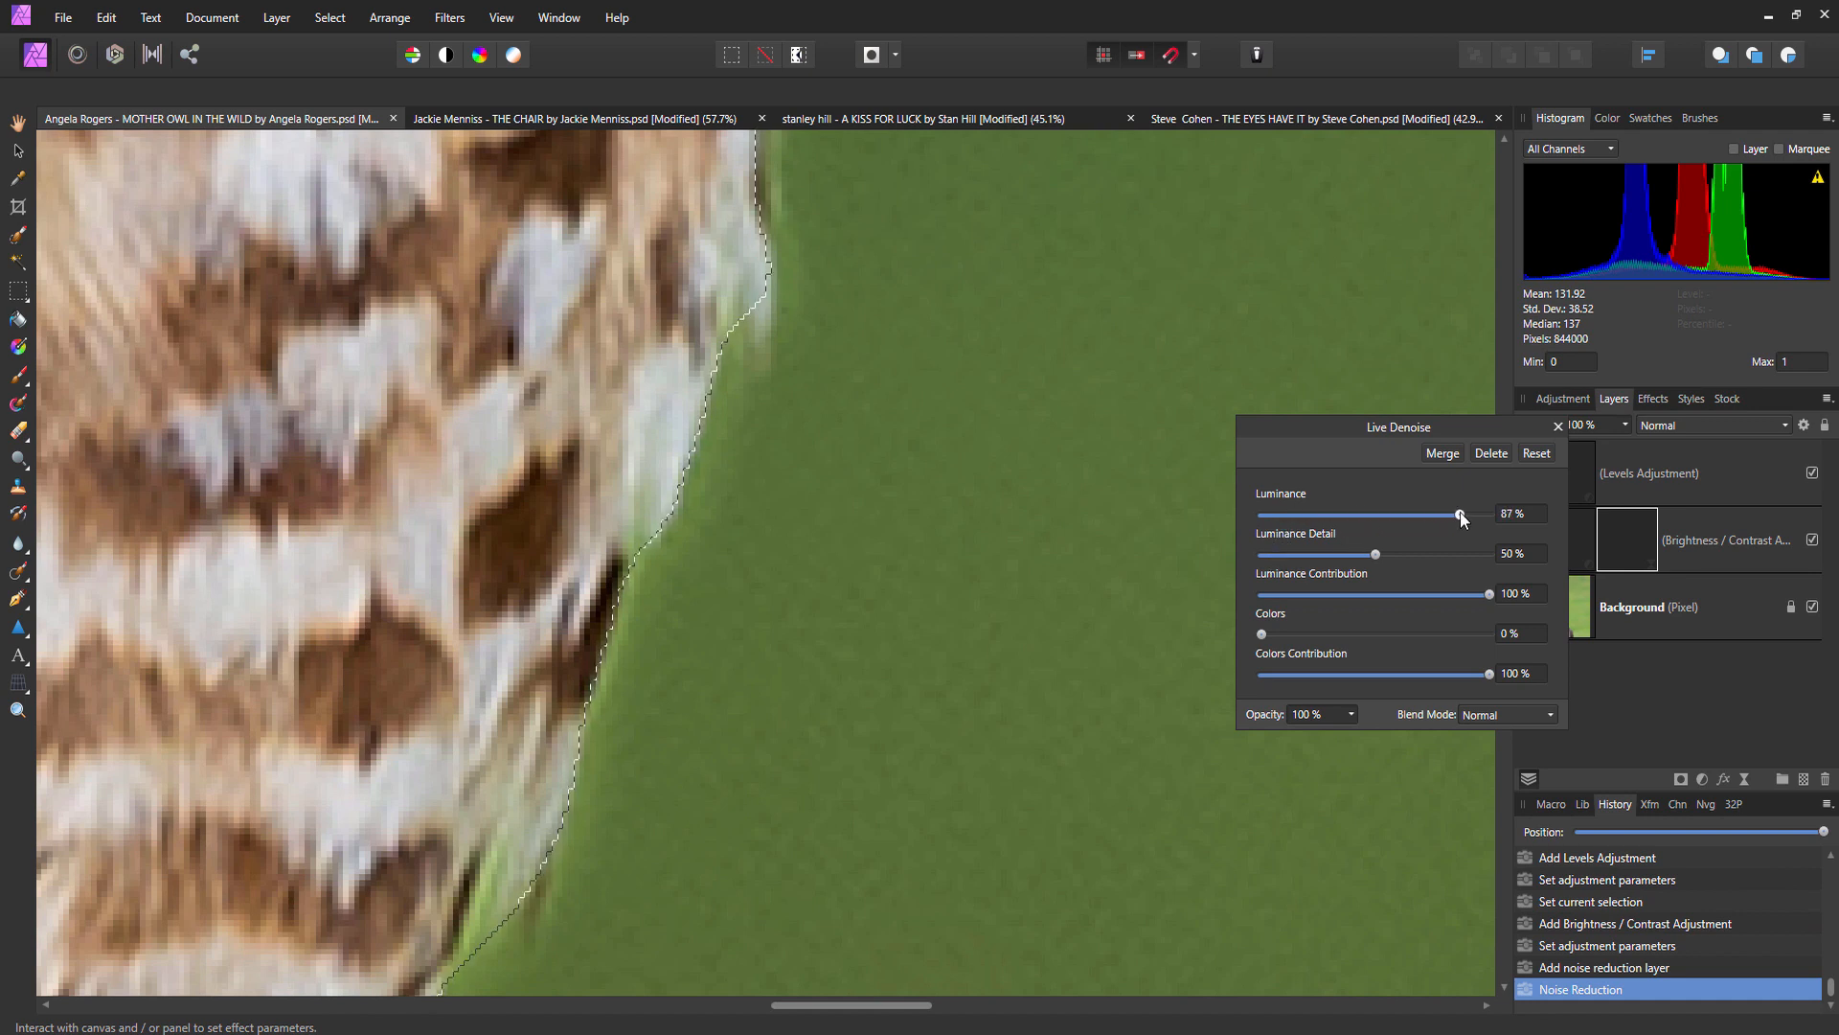
{"action": "left_click", "coordinate": [1496, 454]}
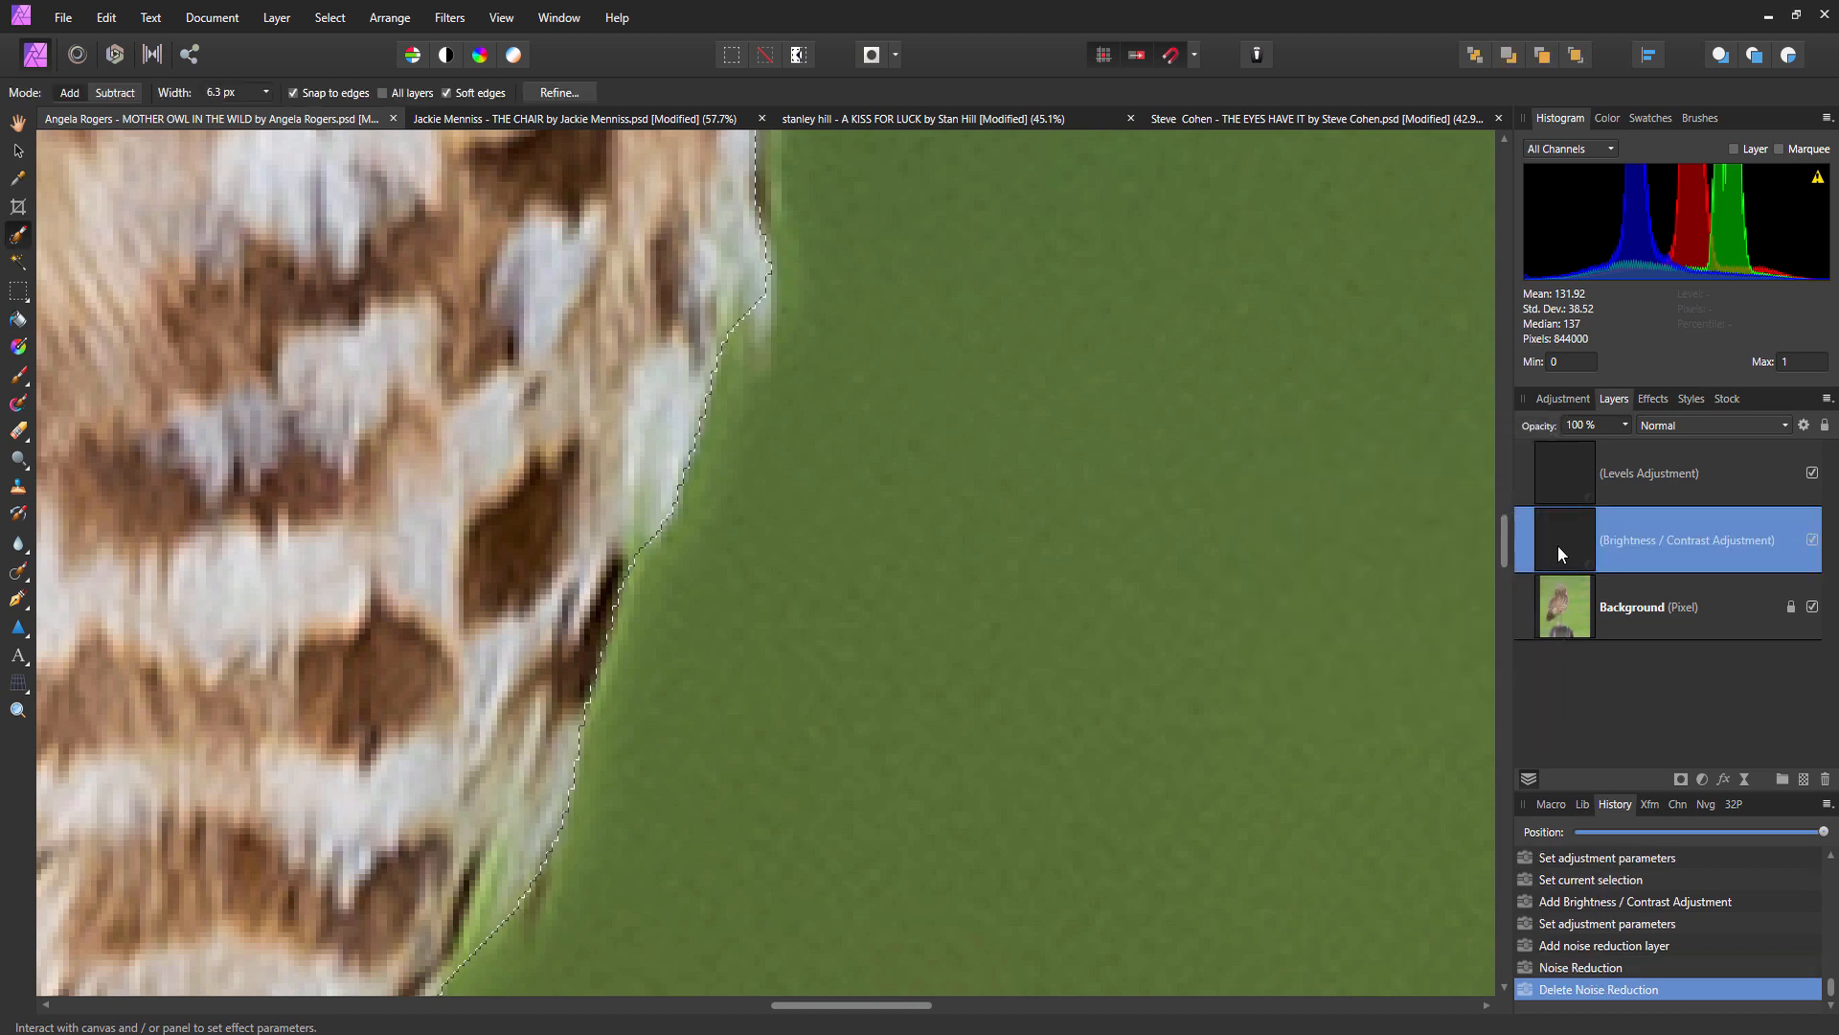
Add a Live Denoise filter to the Background layer, keeping its luminance at 0%.
{"action": "left_click", "coordinate": [1569, 620]}
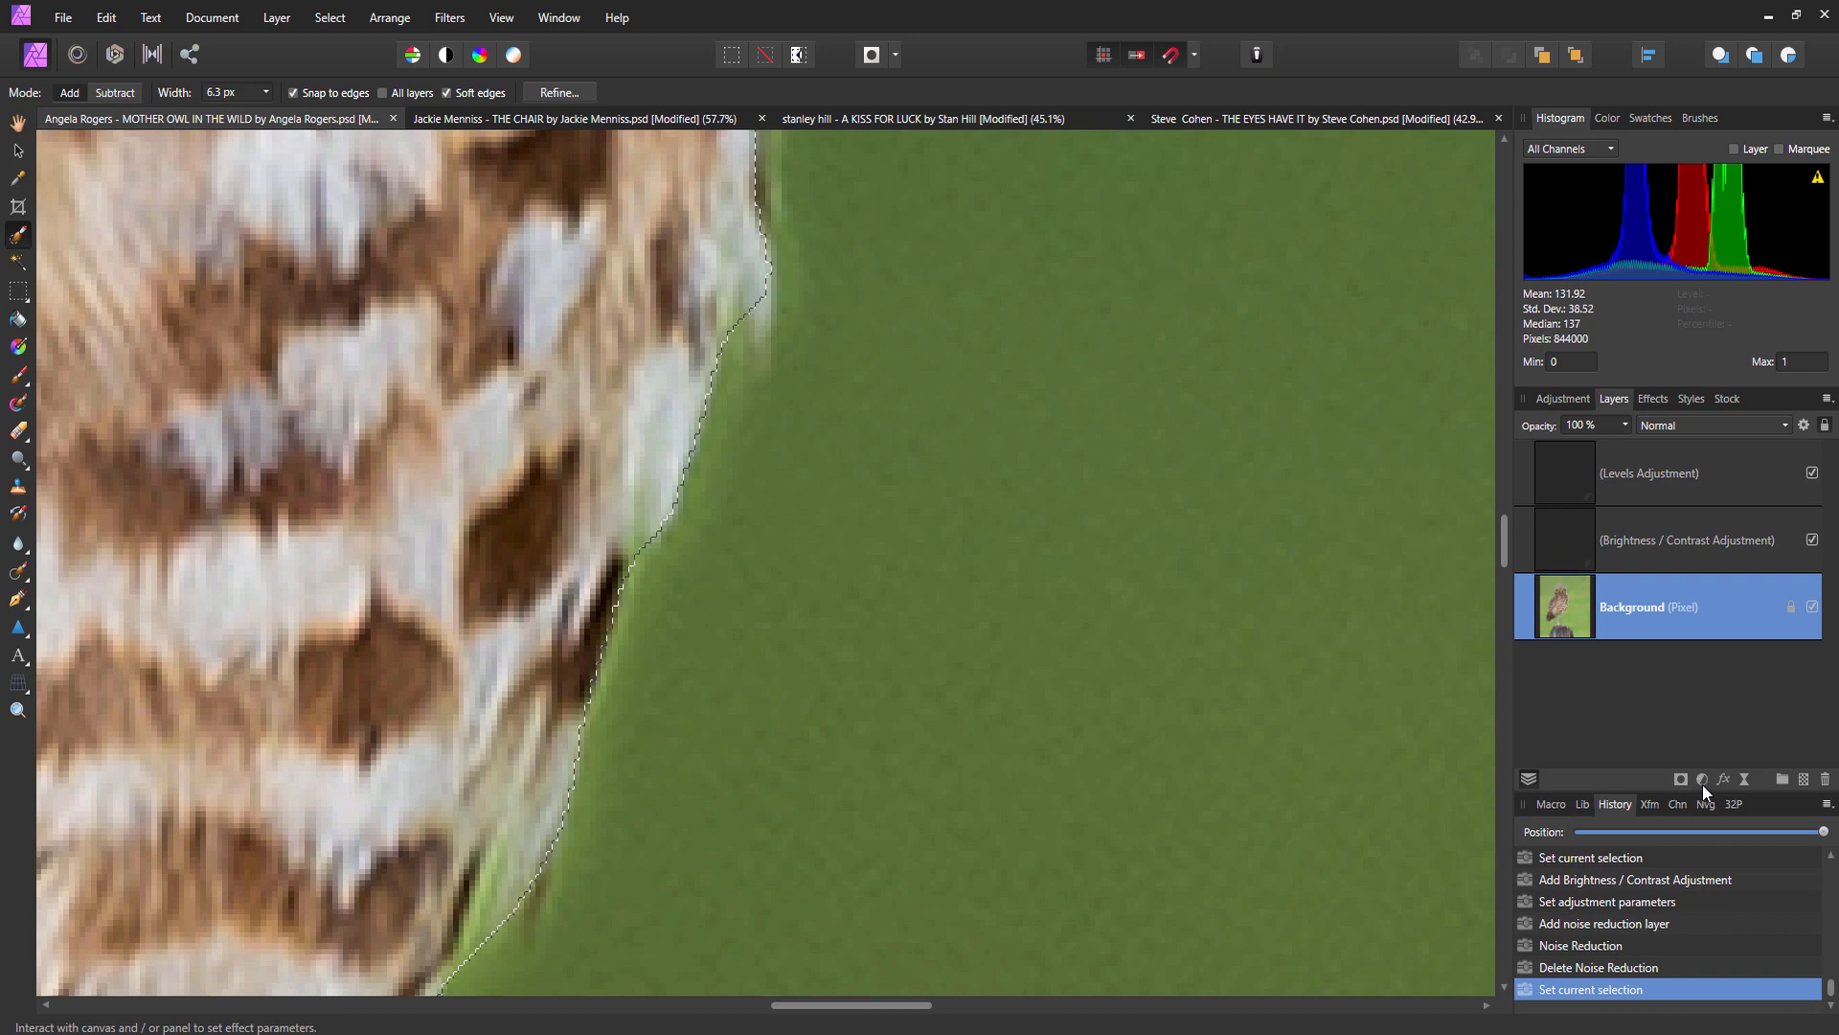
{"action": "left_click", "coordinate": [1745, 778]}
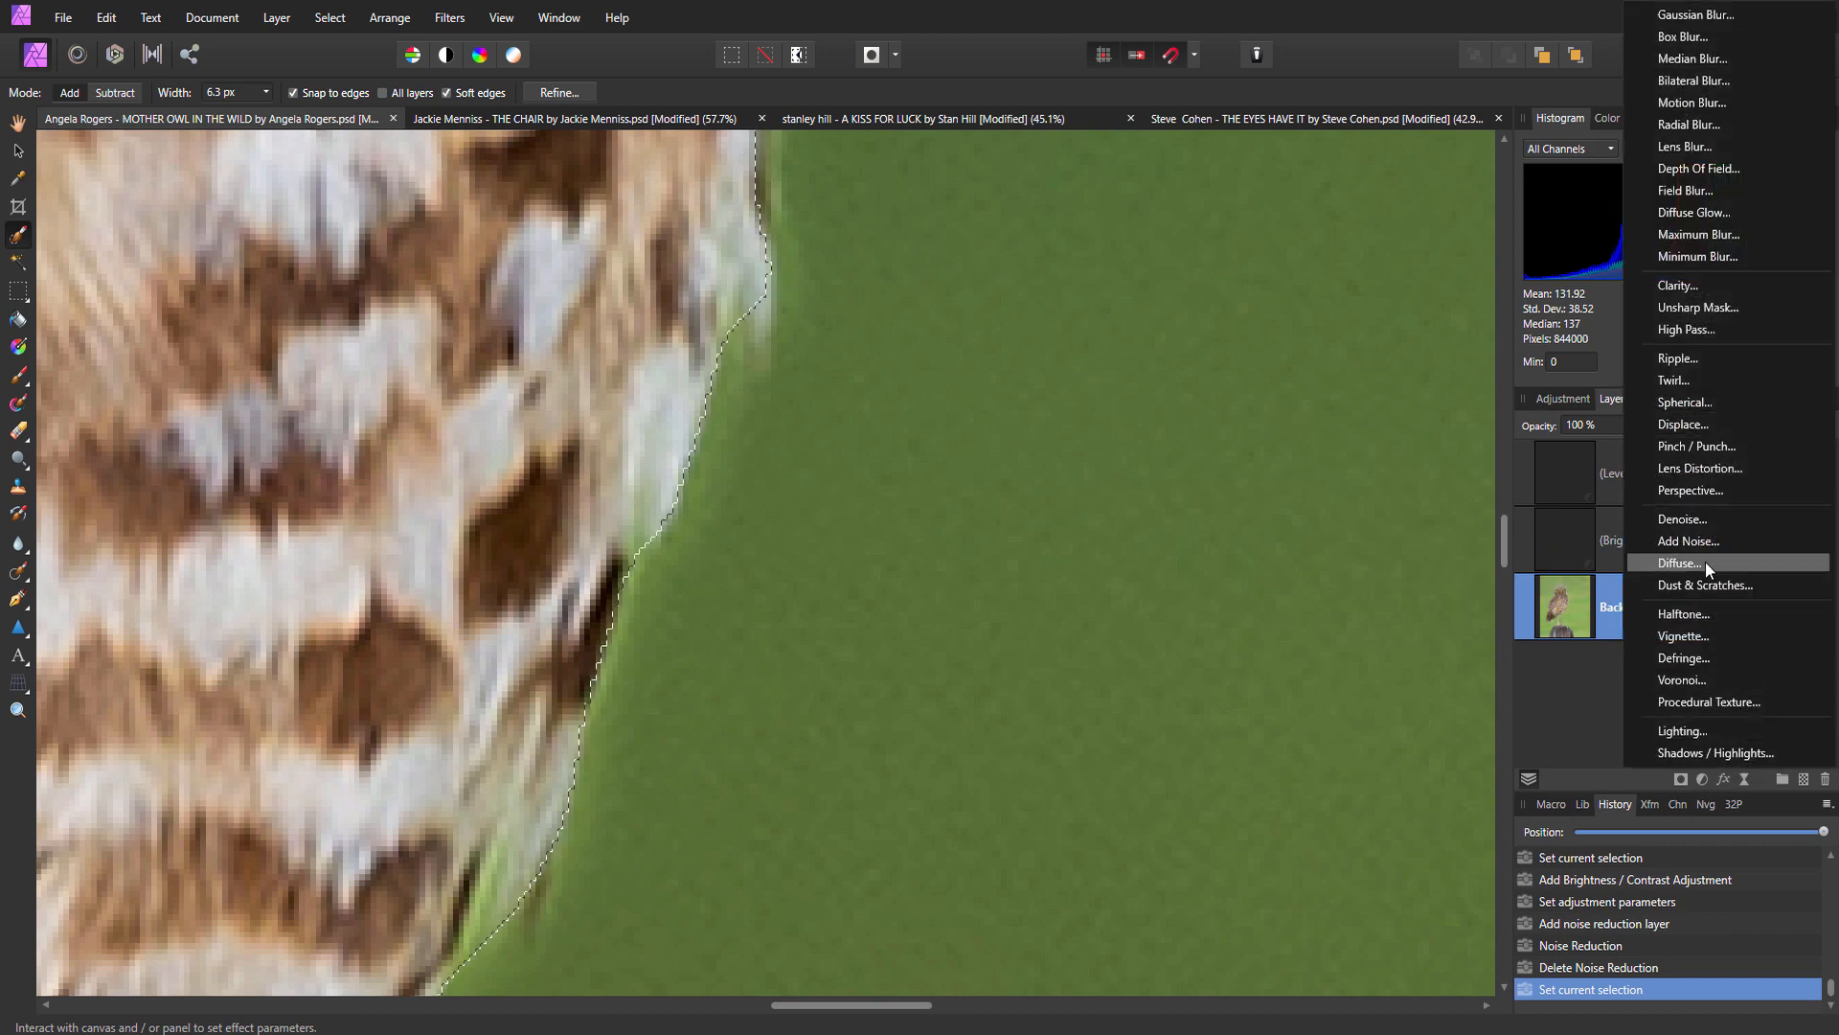
{"action": "left_click", "coordinate": [1697, 519]}
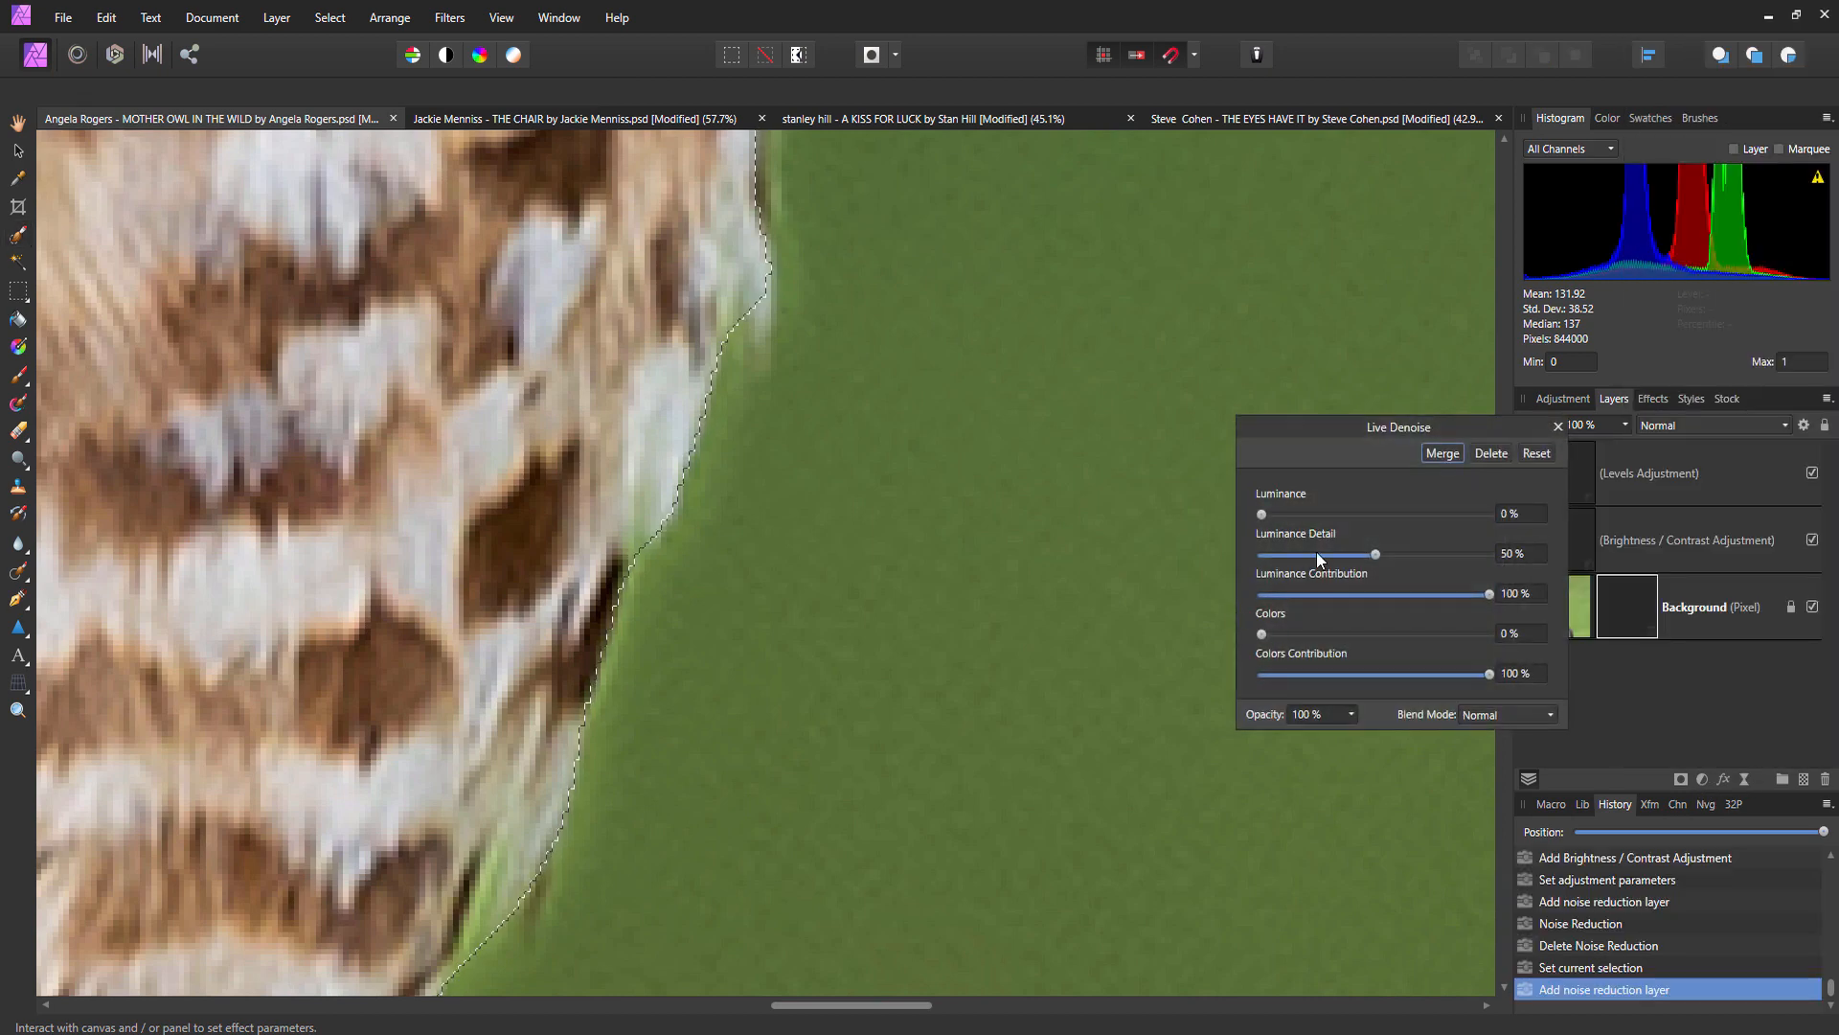
{"action": "mouse_move", "coordinate": [1261, 515]}
{"action": "left_mouse_down"}
{"action": "mouse_move", "coordinate": [1297, 511]}
{"action": "mouse_move", "coordinate": [1234, 511]}
{"action": "left_mouse_up"}
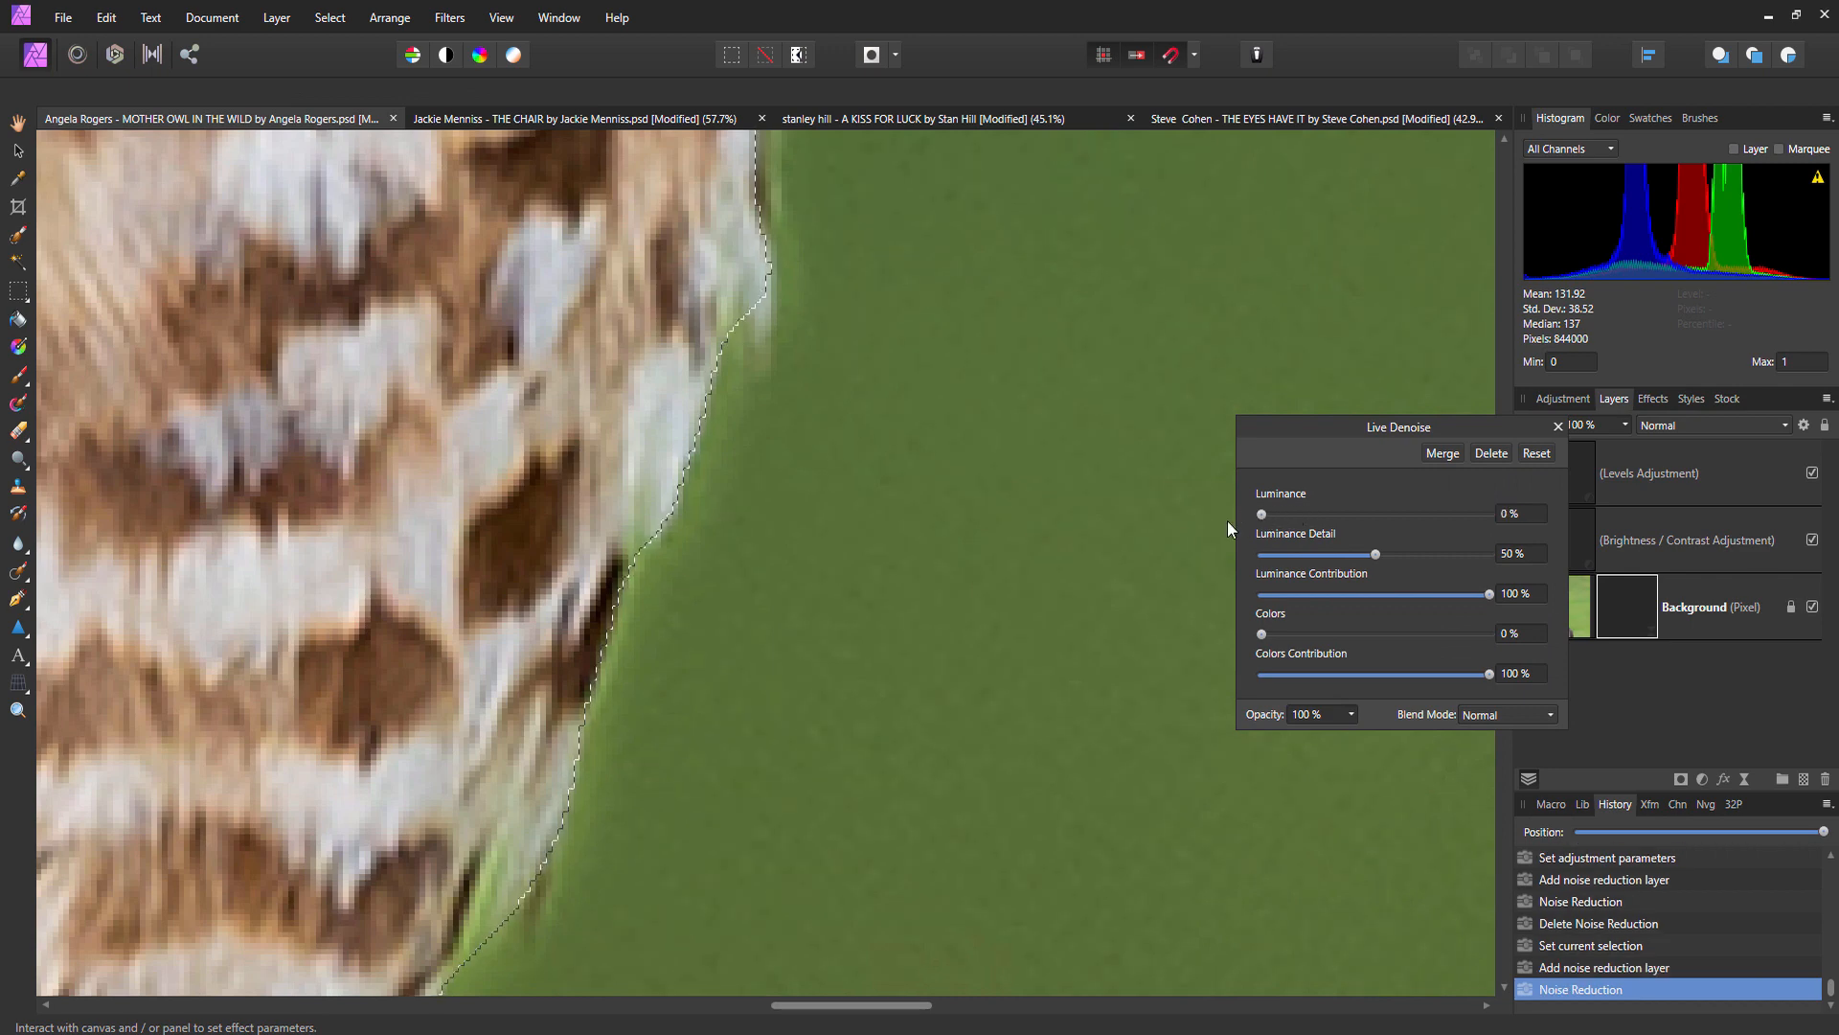
Smooth the green background's grain by setting the Live Denoise luminance to 17%, and close the filter settings.
{"action": "scroll", "coordinate": [795, 507], "scroll_direction": "up", "scroll_amount": 3}
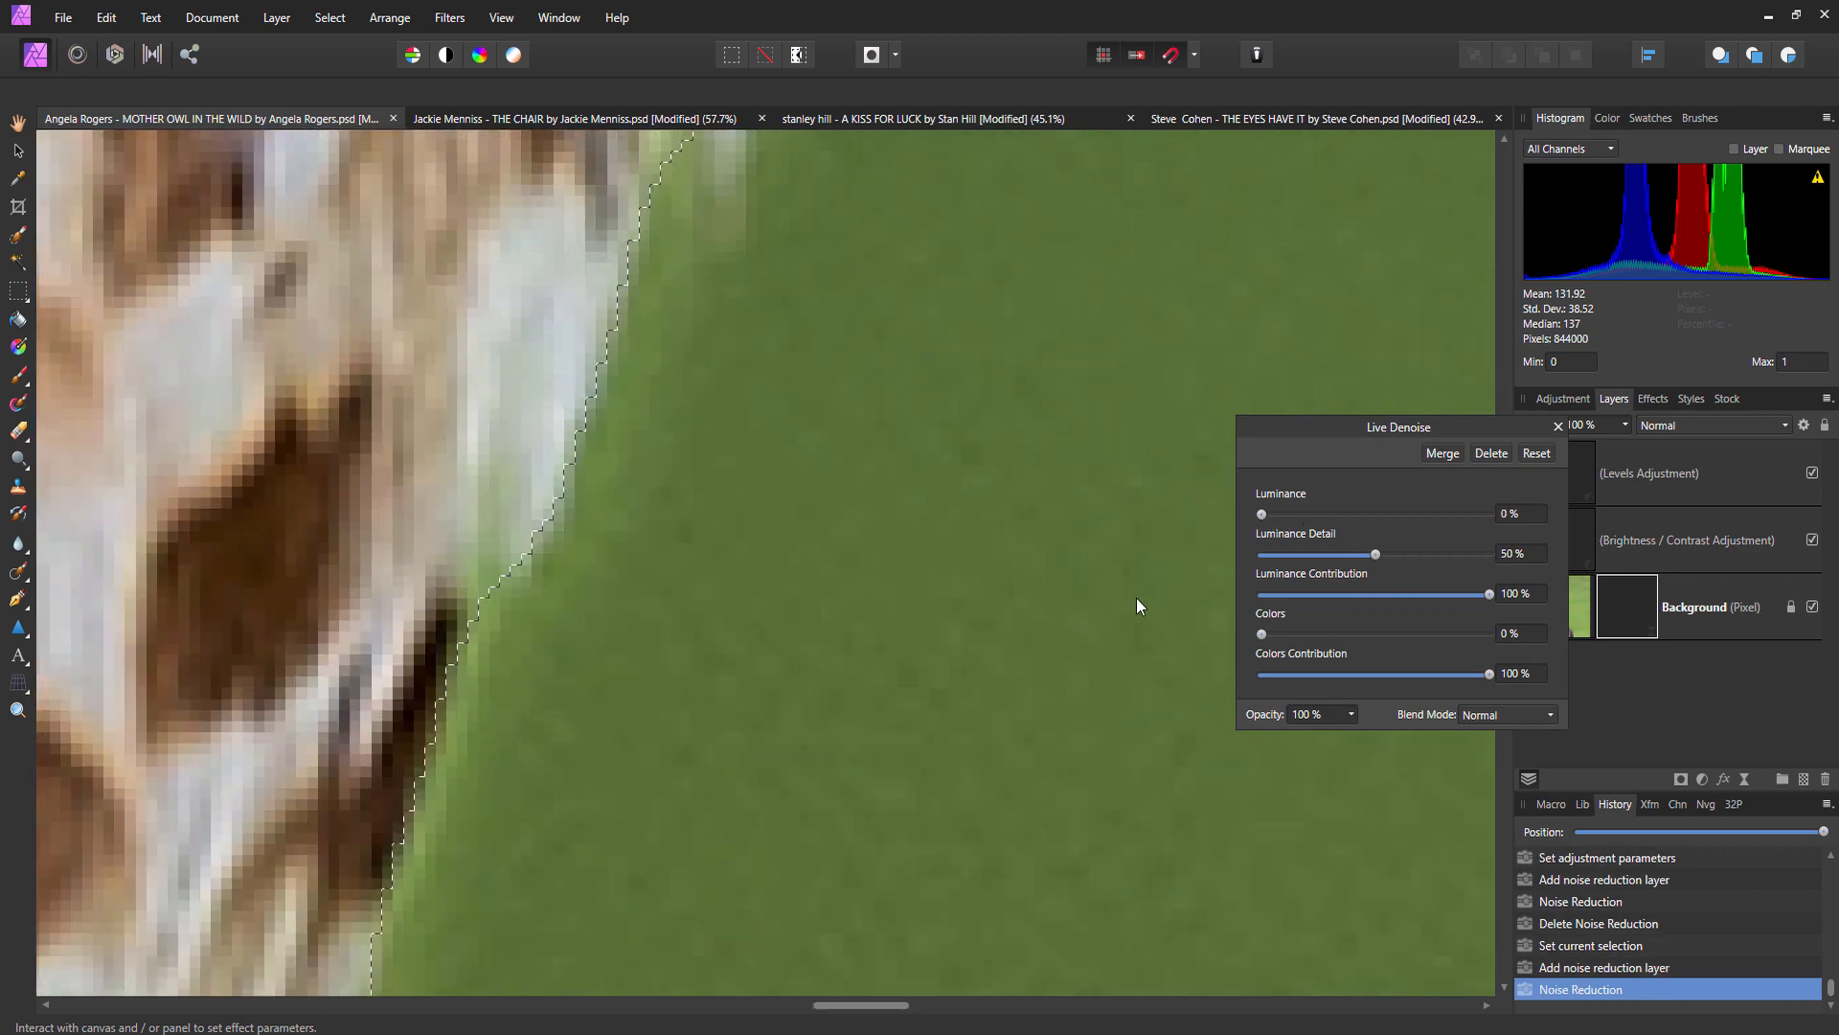
{"action": "left_click_drag", "start_coordinate": [1278, 518], "coordinate": [1365, 514]}
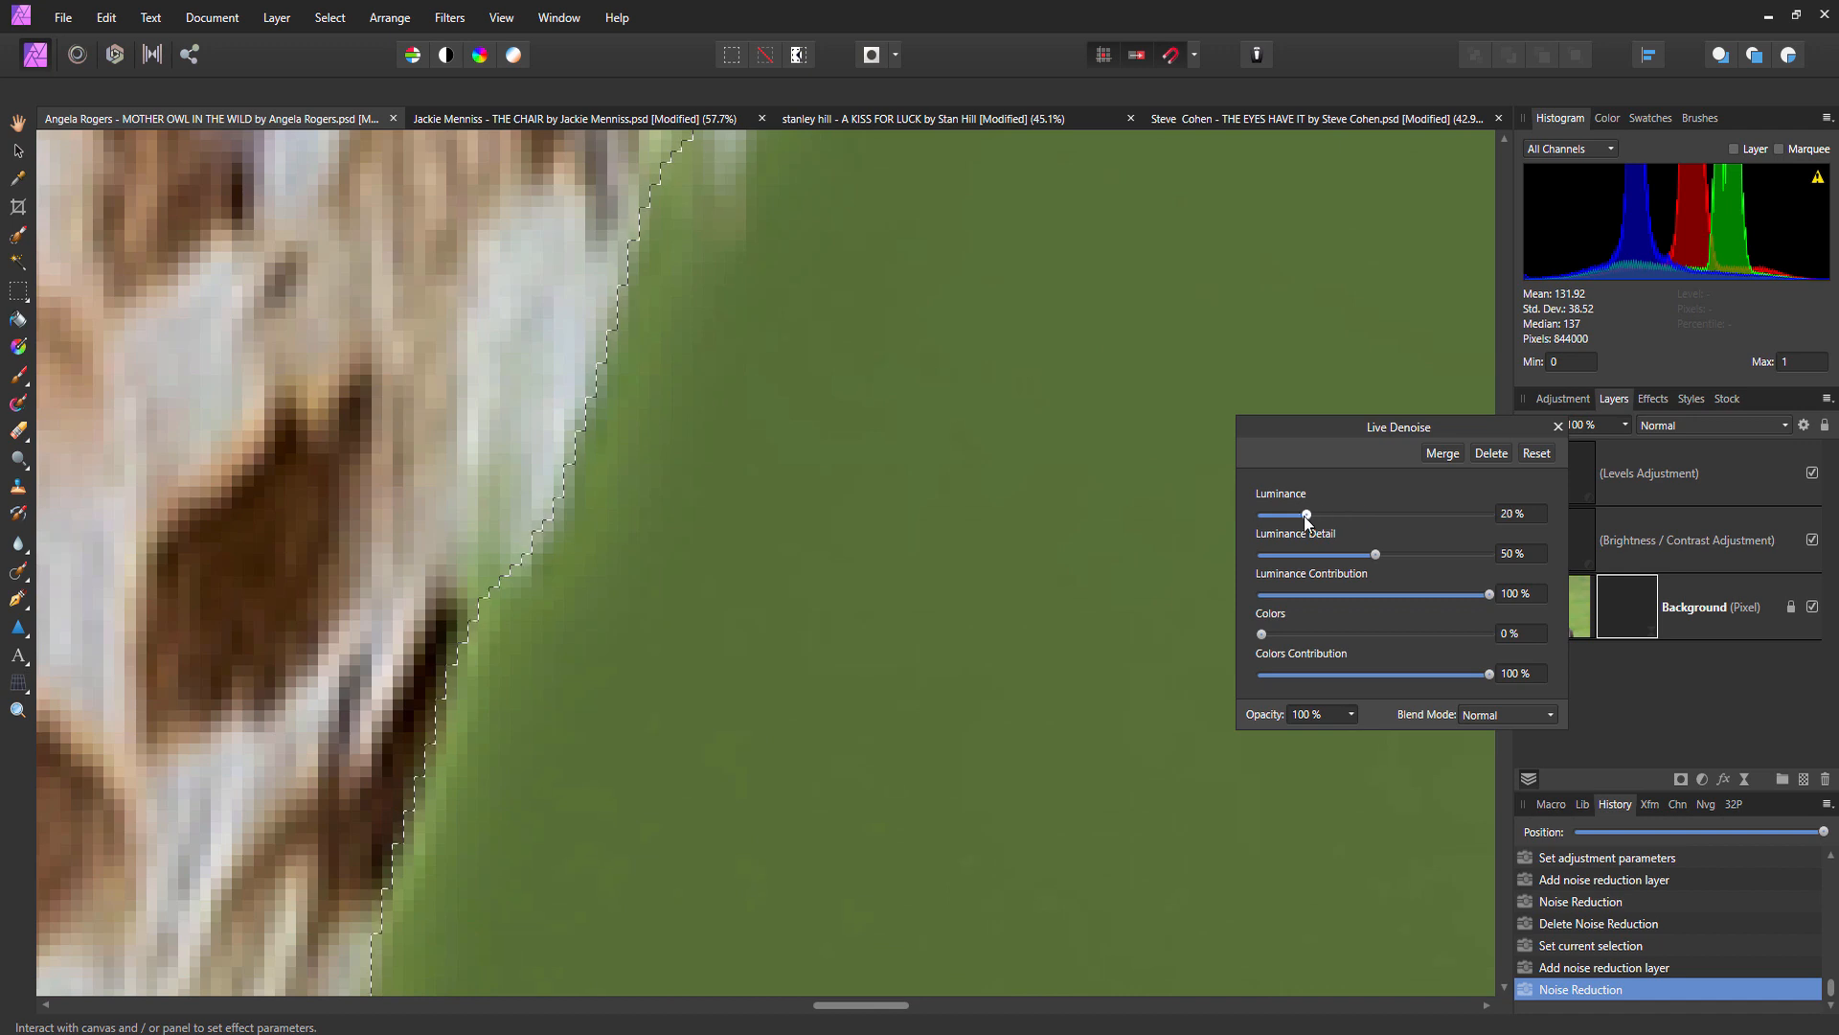
{"action": "left_click_drag", "start_coordinate": [1295, 516], "coordinate": [1267, 519]}
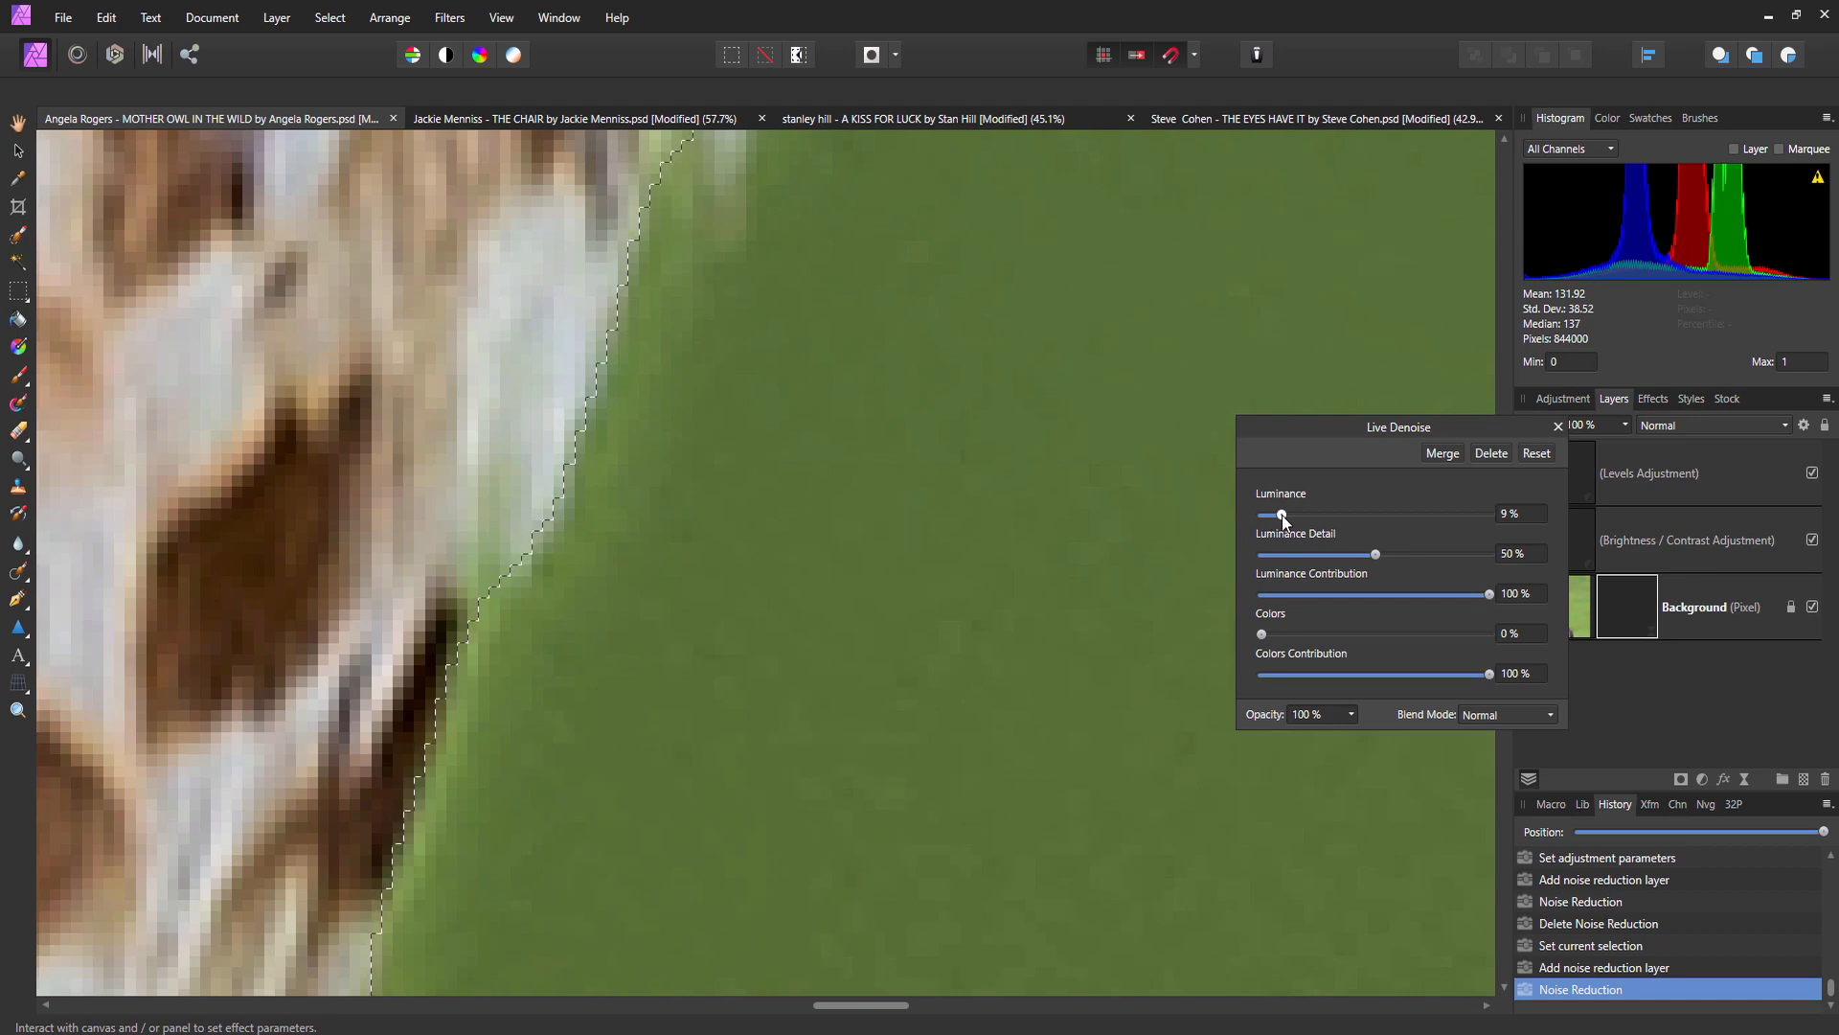
{"action": "left_click_drag", "start_coordinate": [1282, 514], "coordinate": [1291, 515]}
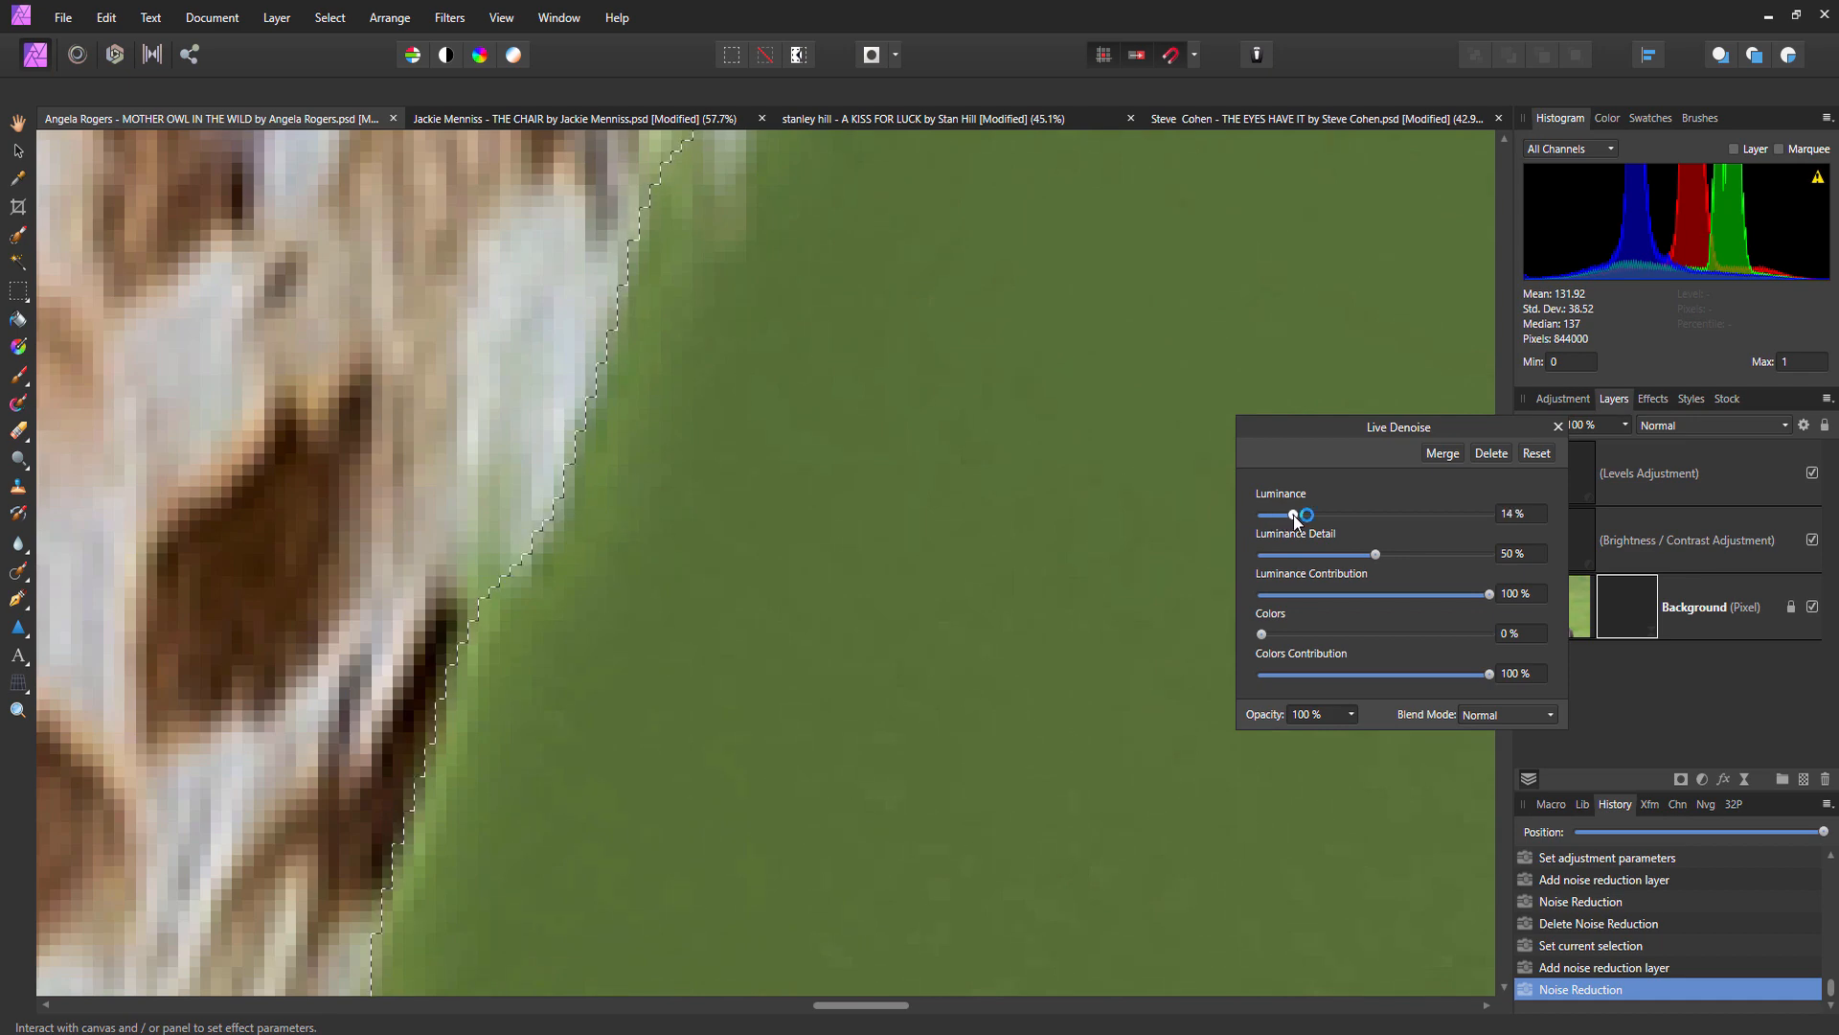
{"action": "left_click_drag", "start_coordinate": [1301, 514], "coordinate": [1302, 514]}
{"action": "scroll", "coordinate": [882, 624], "scroll_direction": "down", "scroll_amount": 3}
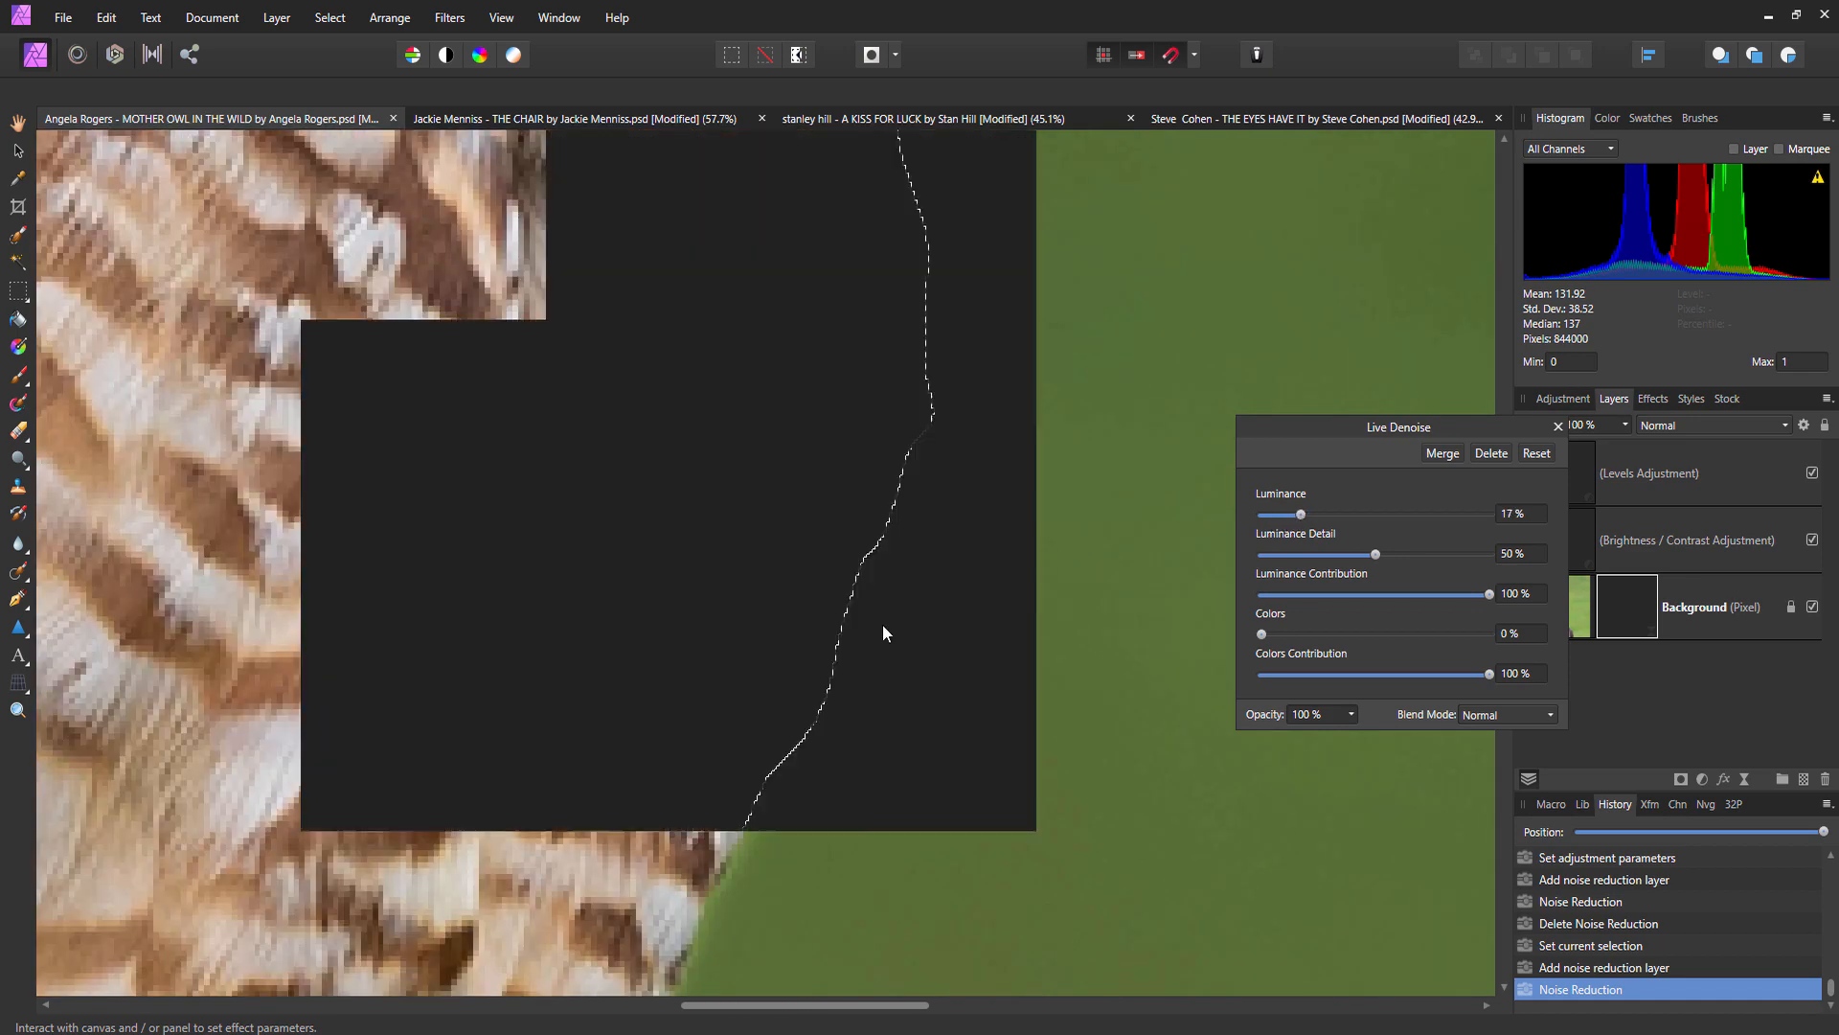
{"action": "scroll", "coordinate": [891, 623], "scroll_direction": "down", "scroll_amount": 3}
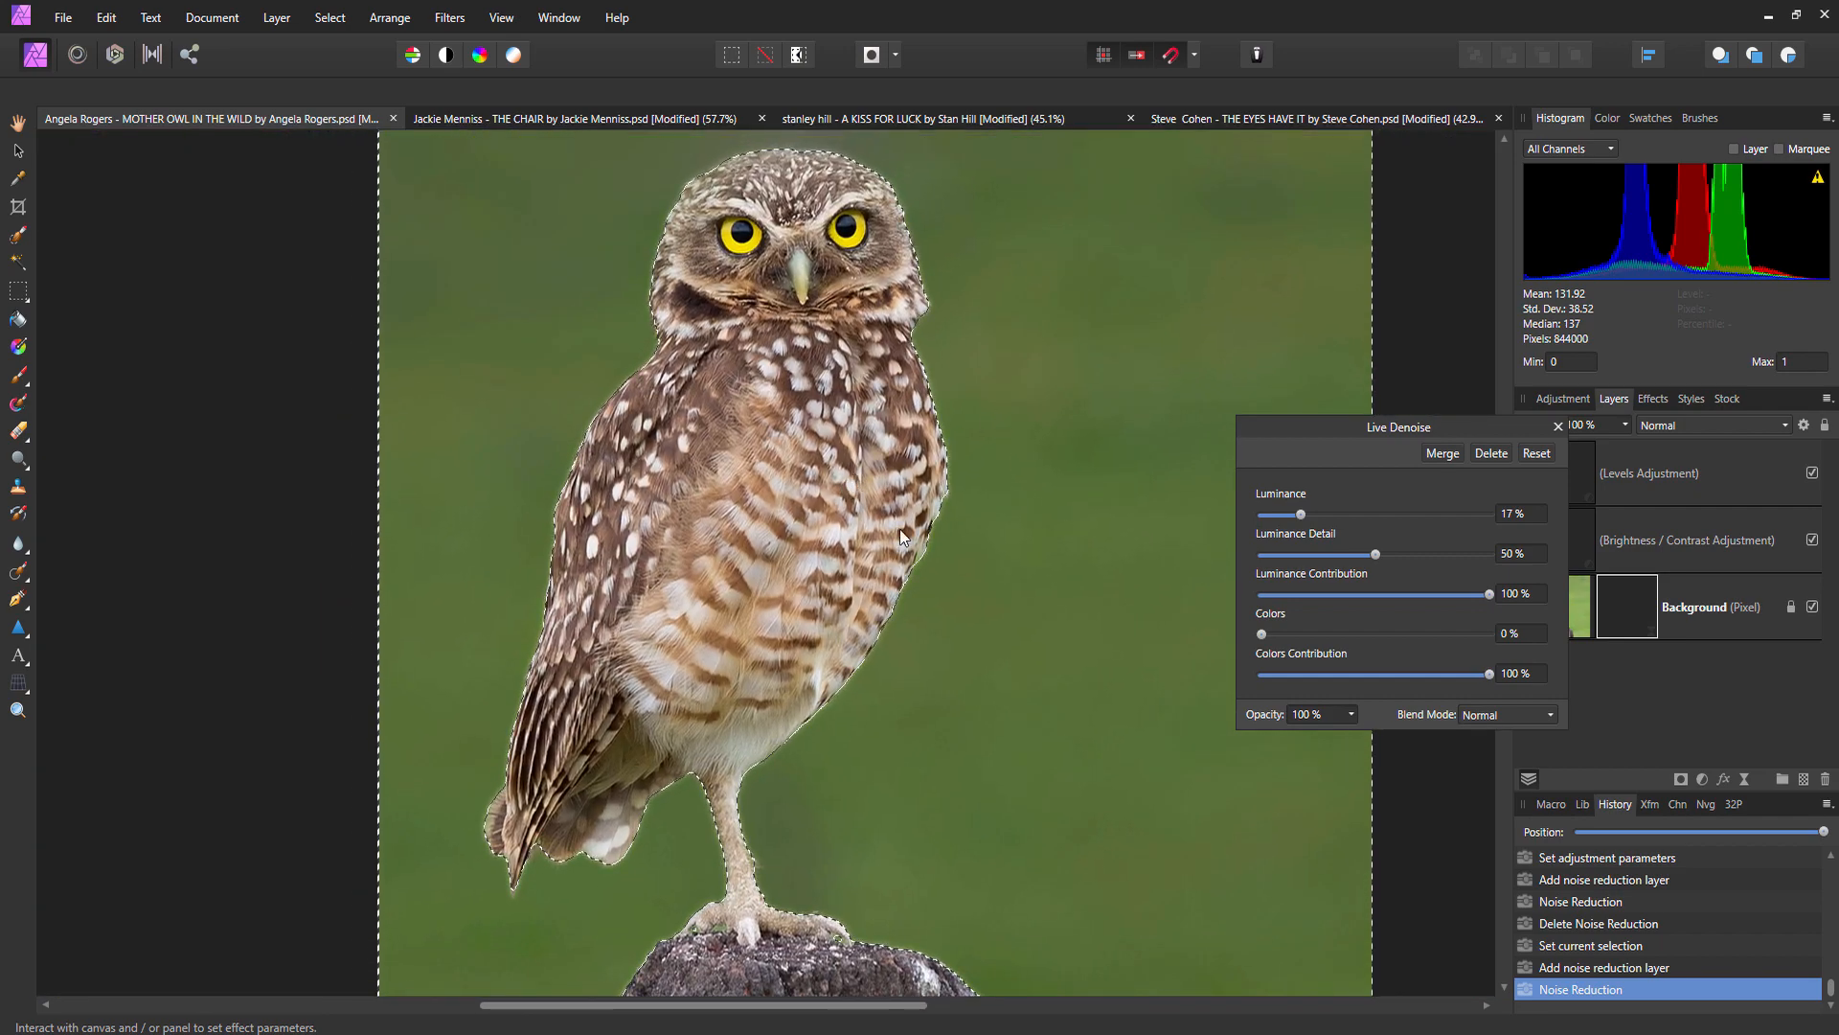
{"action": "left_click_drag", "start_coordinate": [910, 635], "coordinate": [755, 578]}
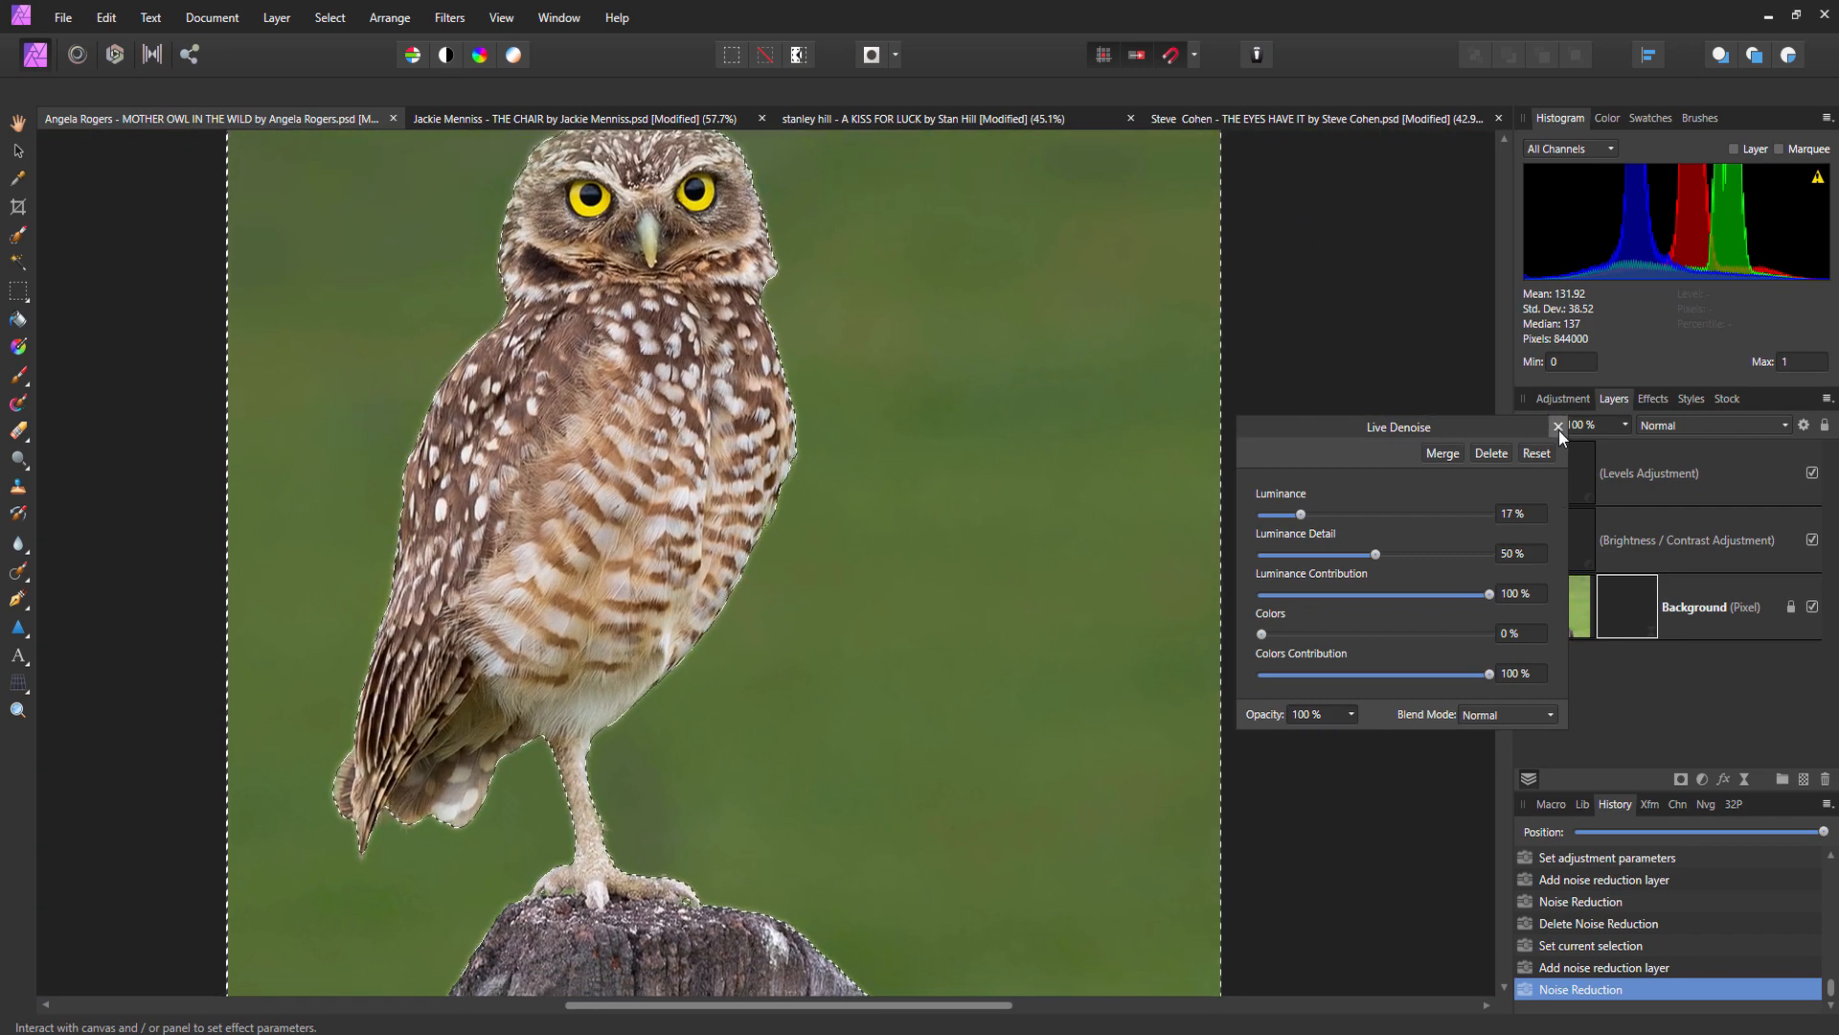
{"action": "left_click", "coordinate": [1558, 425]}
{"action": "key", "text": "w"}
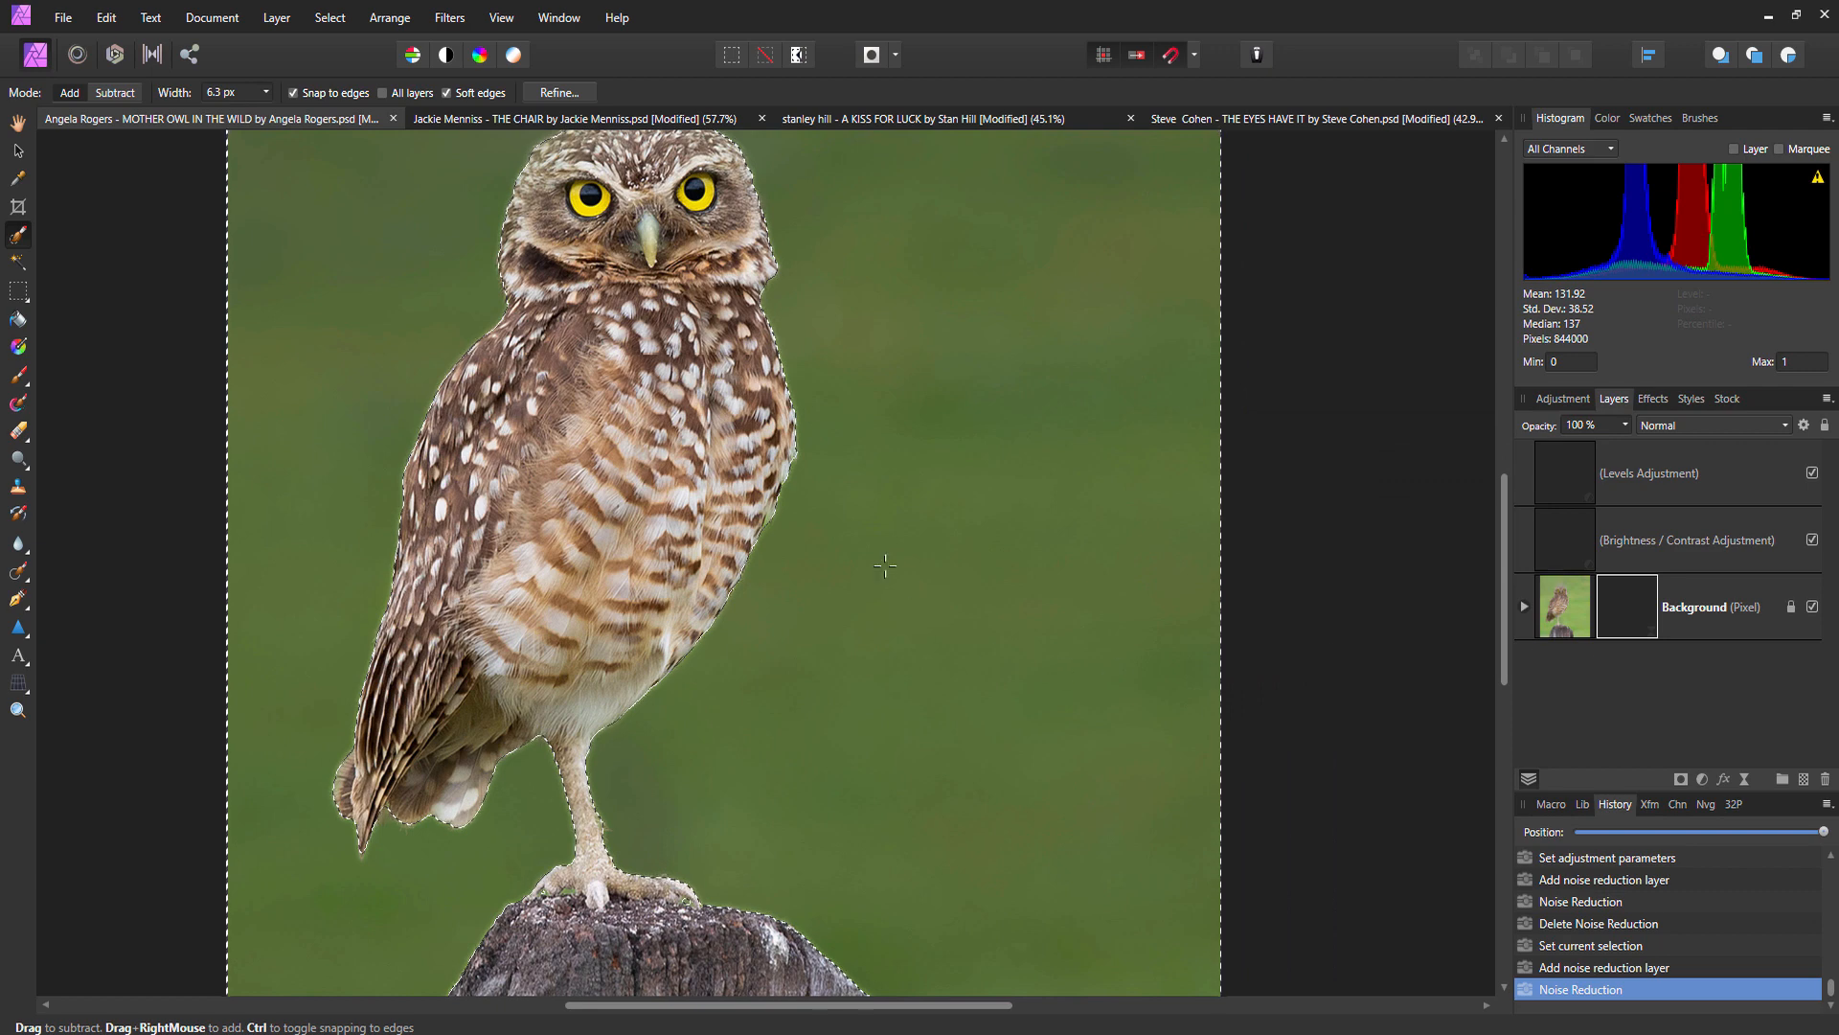
Add an HSL adjustment for the selected background directly above the Background layer.
{"action": "scroll", "coordinate": [1047, 569], "scroll_direction": "down", "scroll_amount": 2}
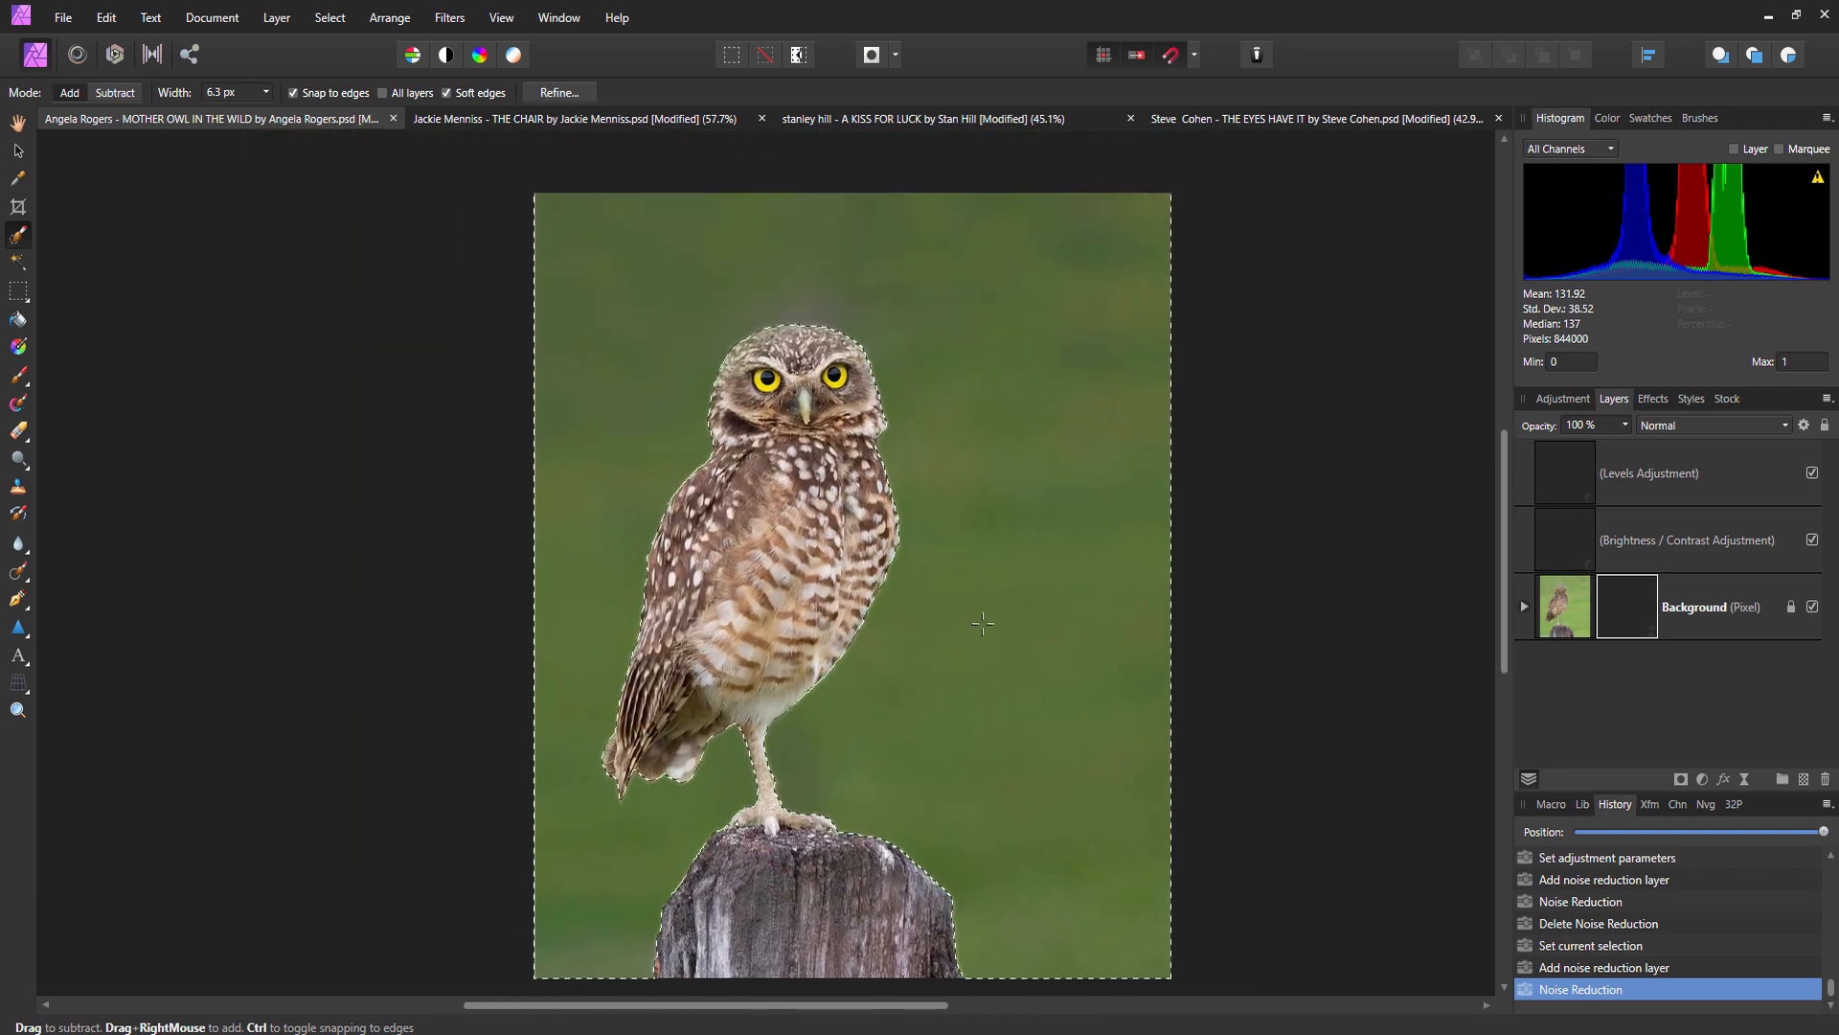
{"action": "scroll", "coordinate": [982, 623], "scroll_direction": "down", "scroll_amount": 3}
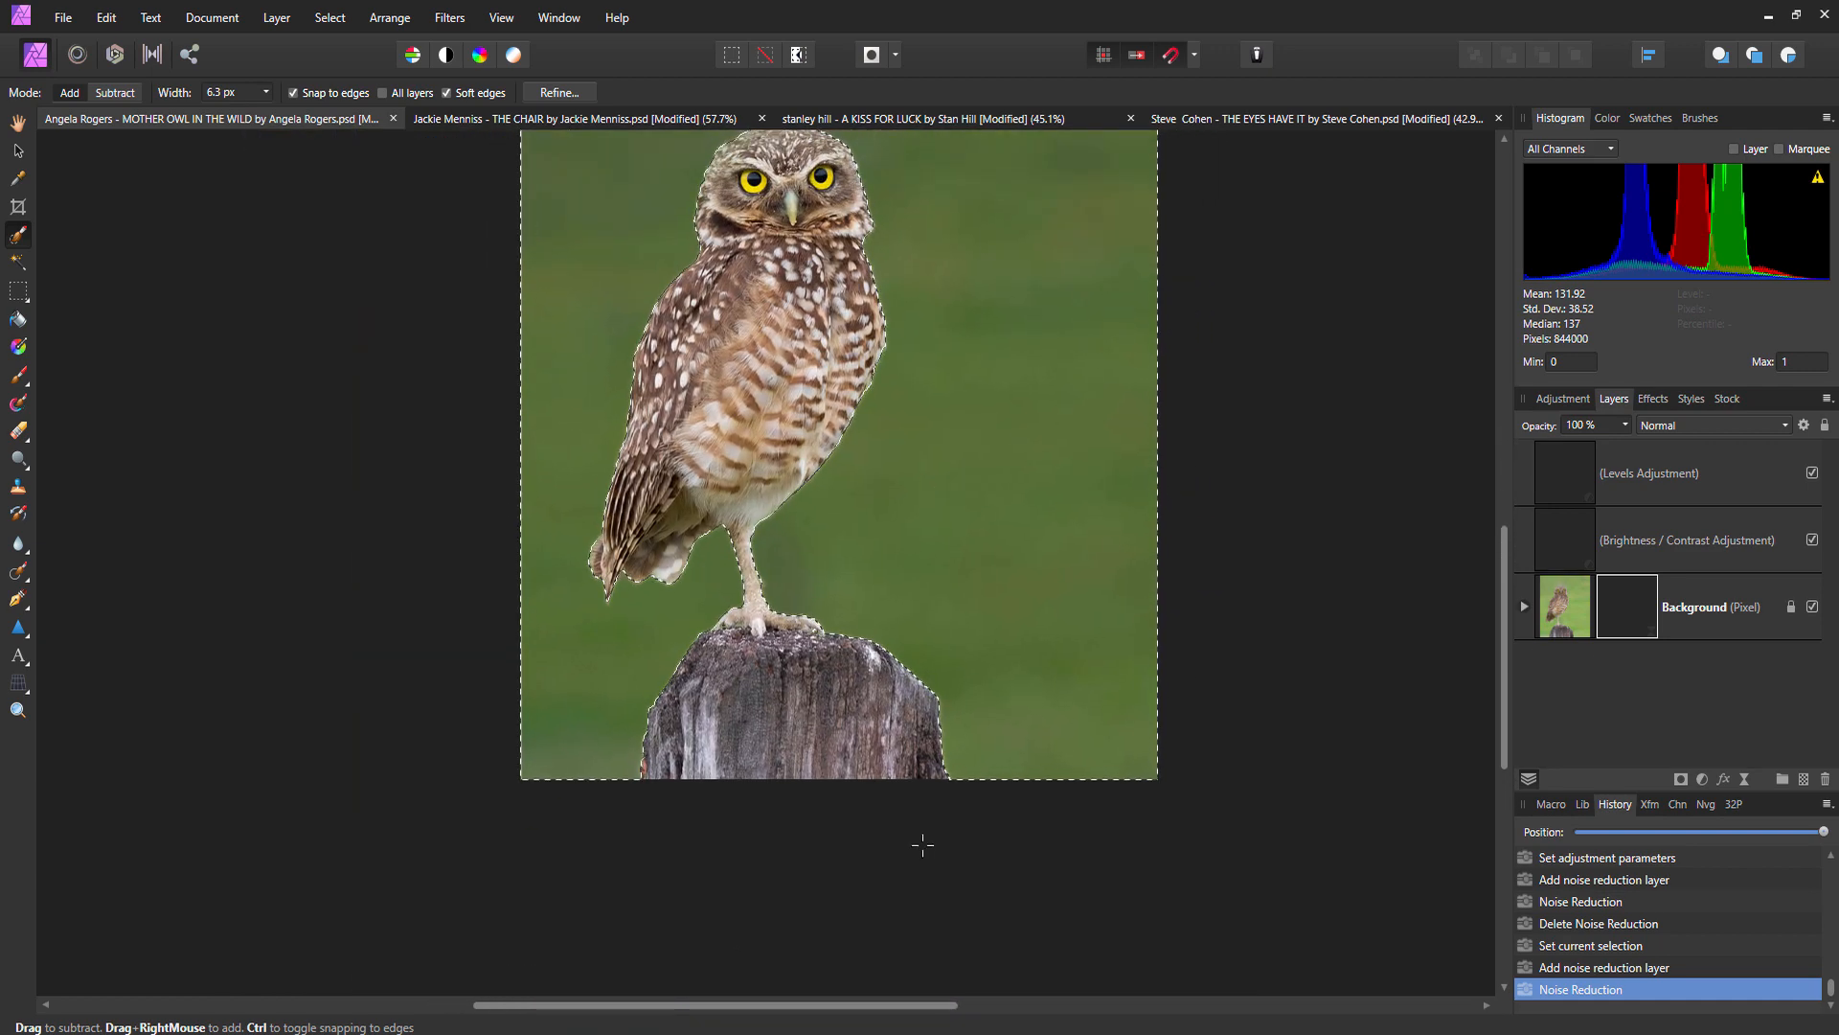
{"action": "scroll", "coordinate": [979, 592], "scroll_direction": "up", "scroll_amount": 3}
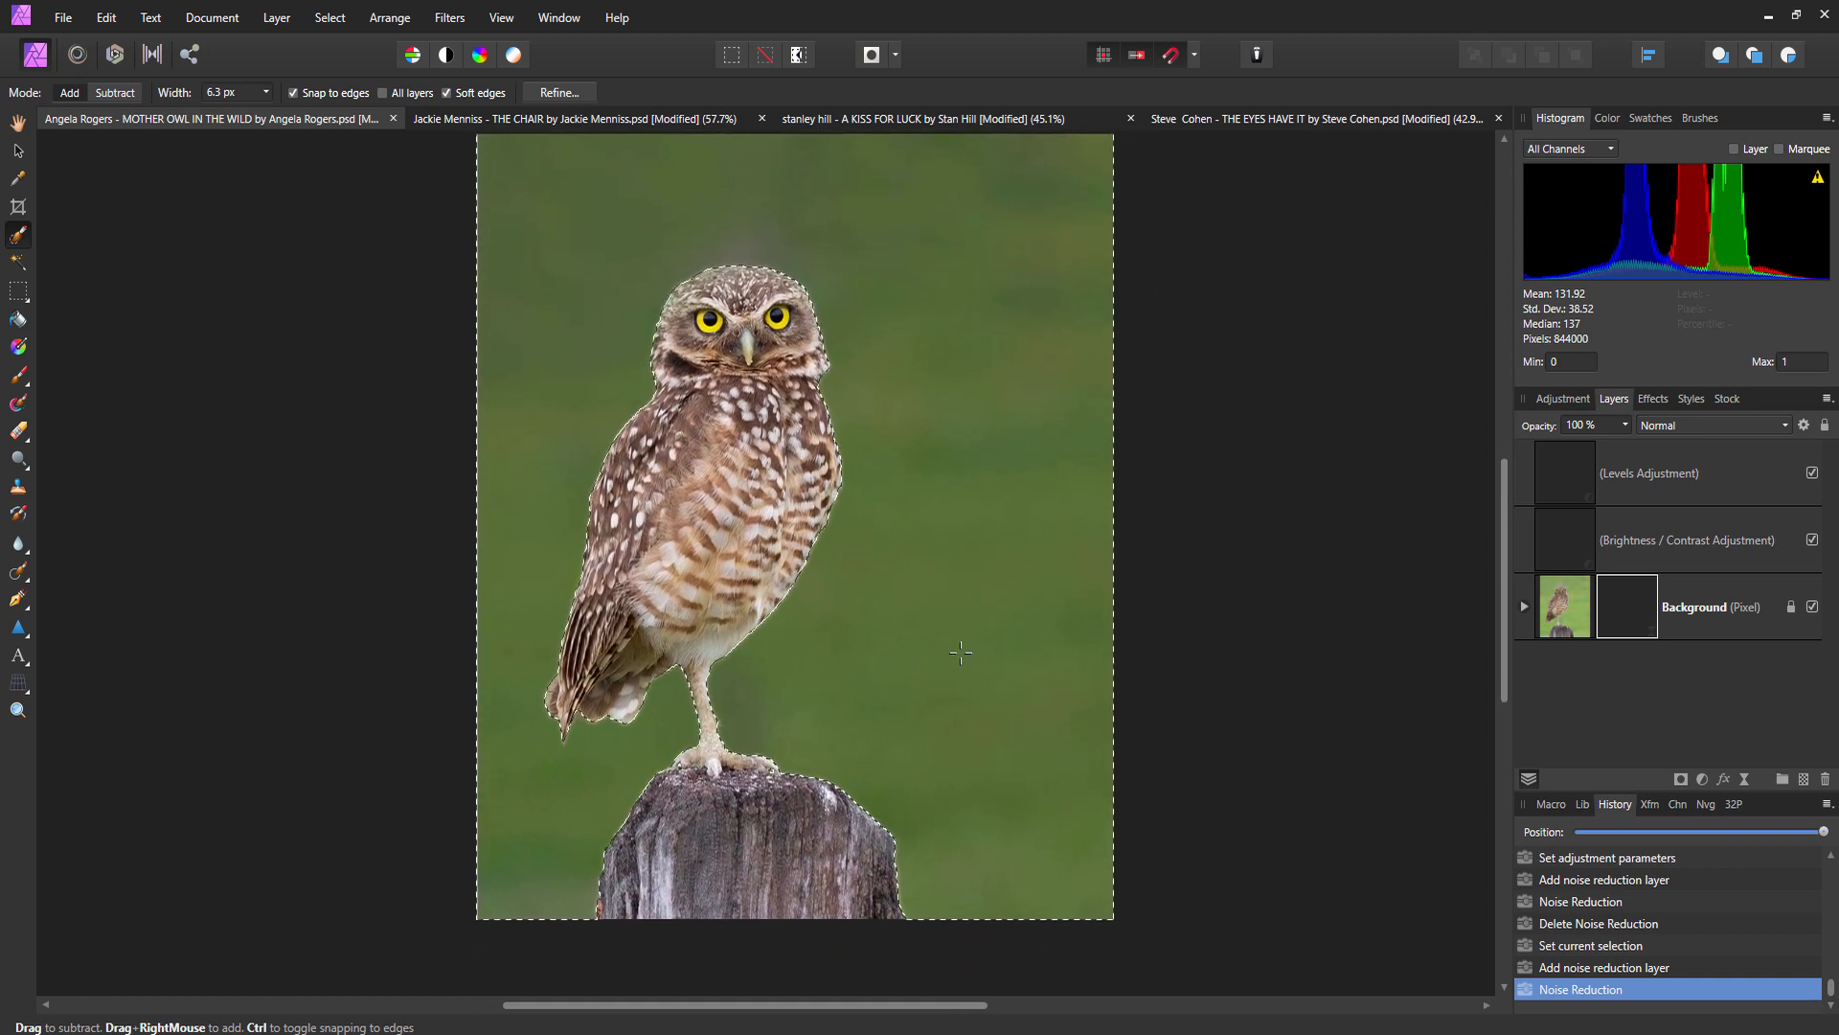
{"action": "scroll", "coordinate": [1028, 648], "scroll_direction": "down", "scroll_amount": 1}
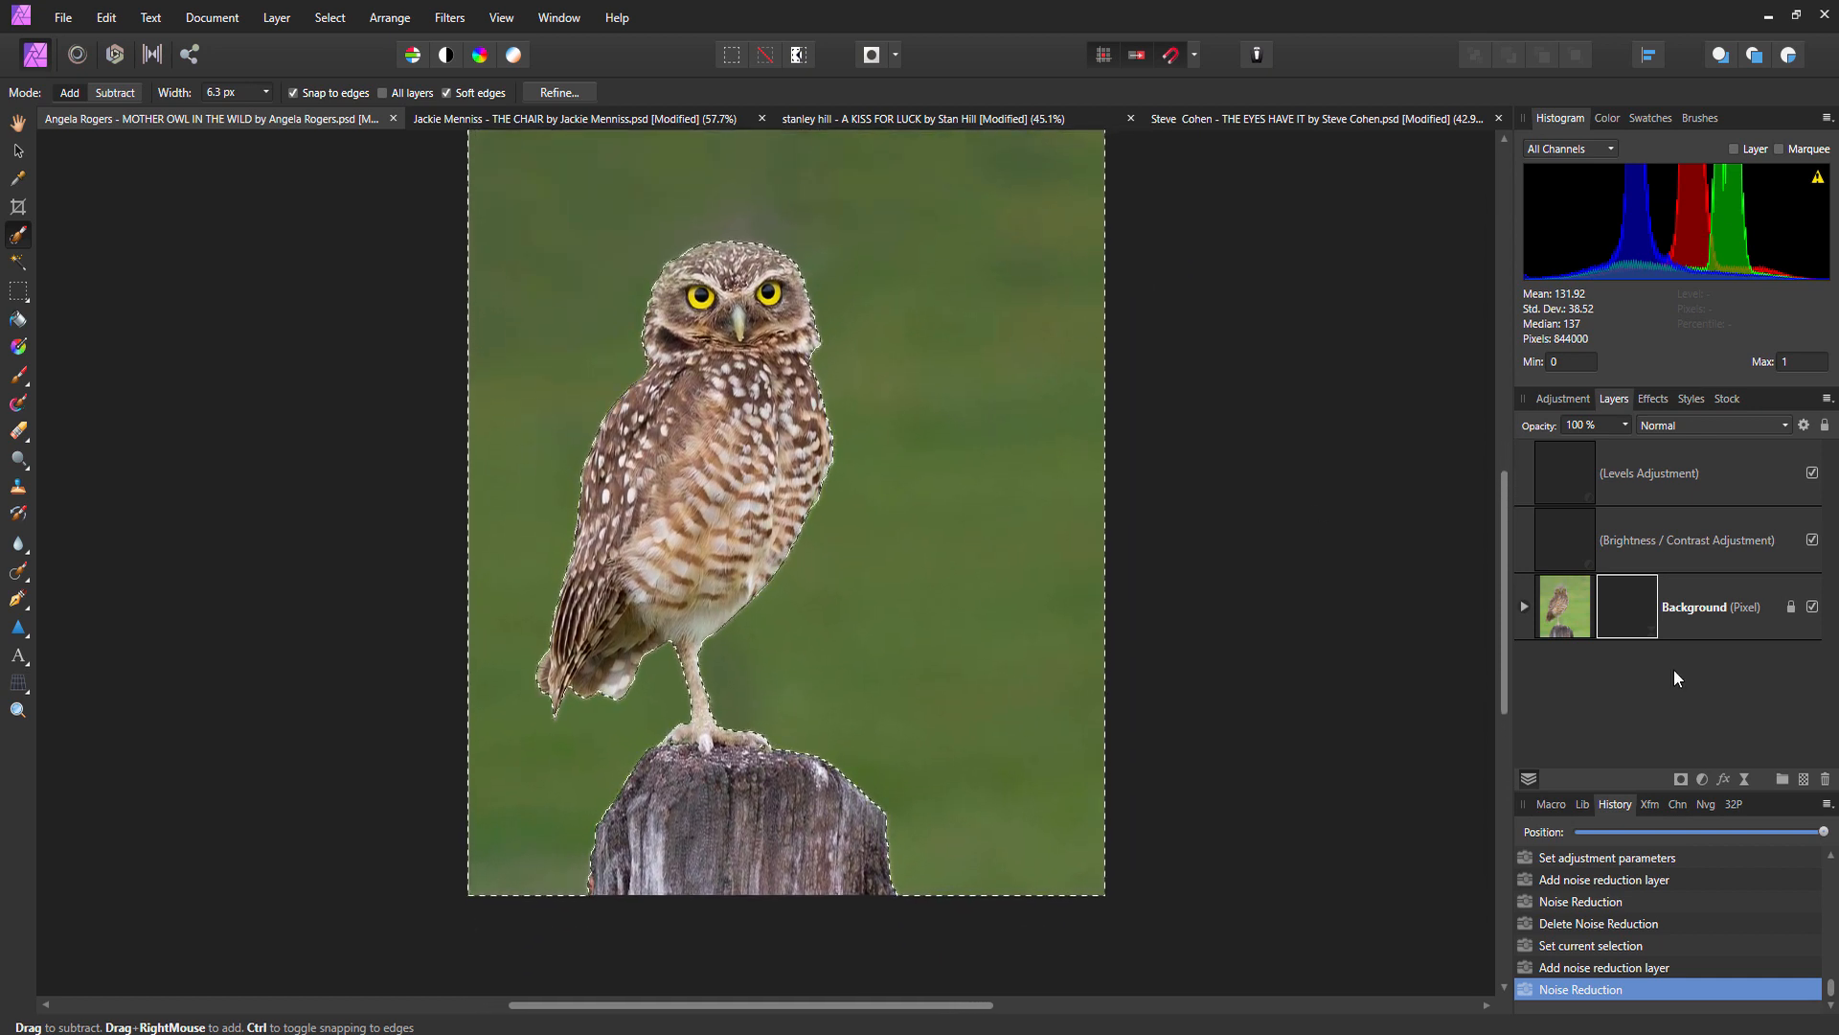
{"action": "left_click", "coordinate": [1703, 778]}
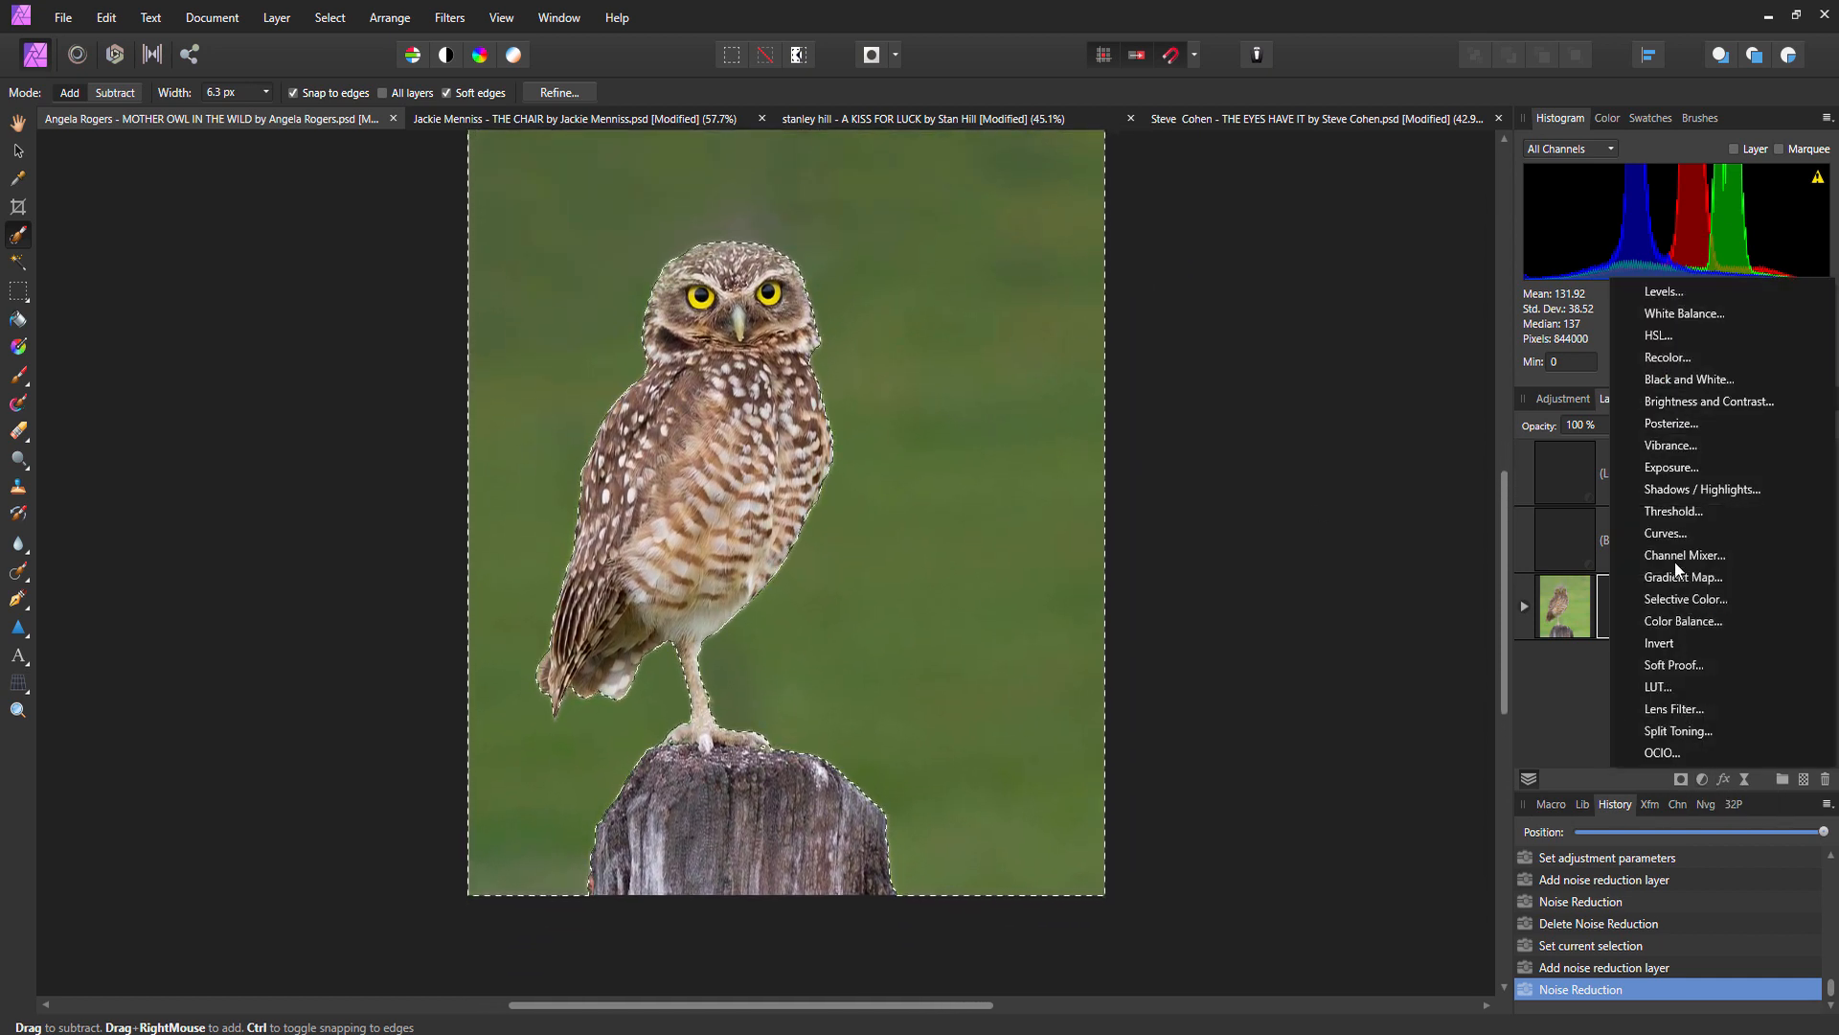
{"action": "left_click", "coordinate": [1681, 336]}
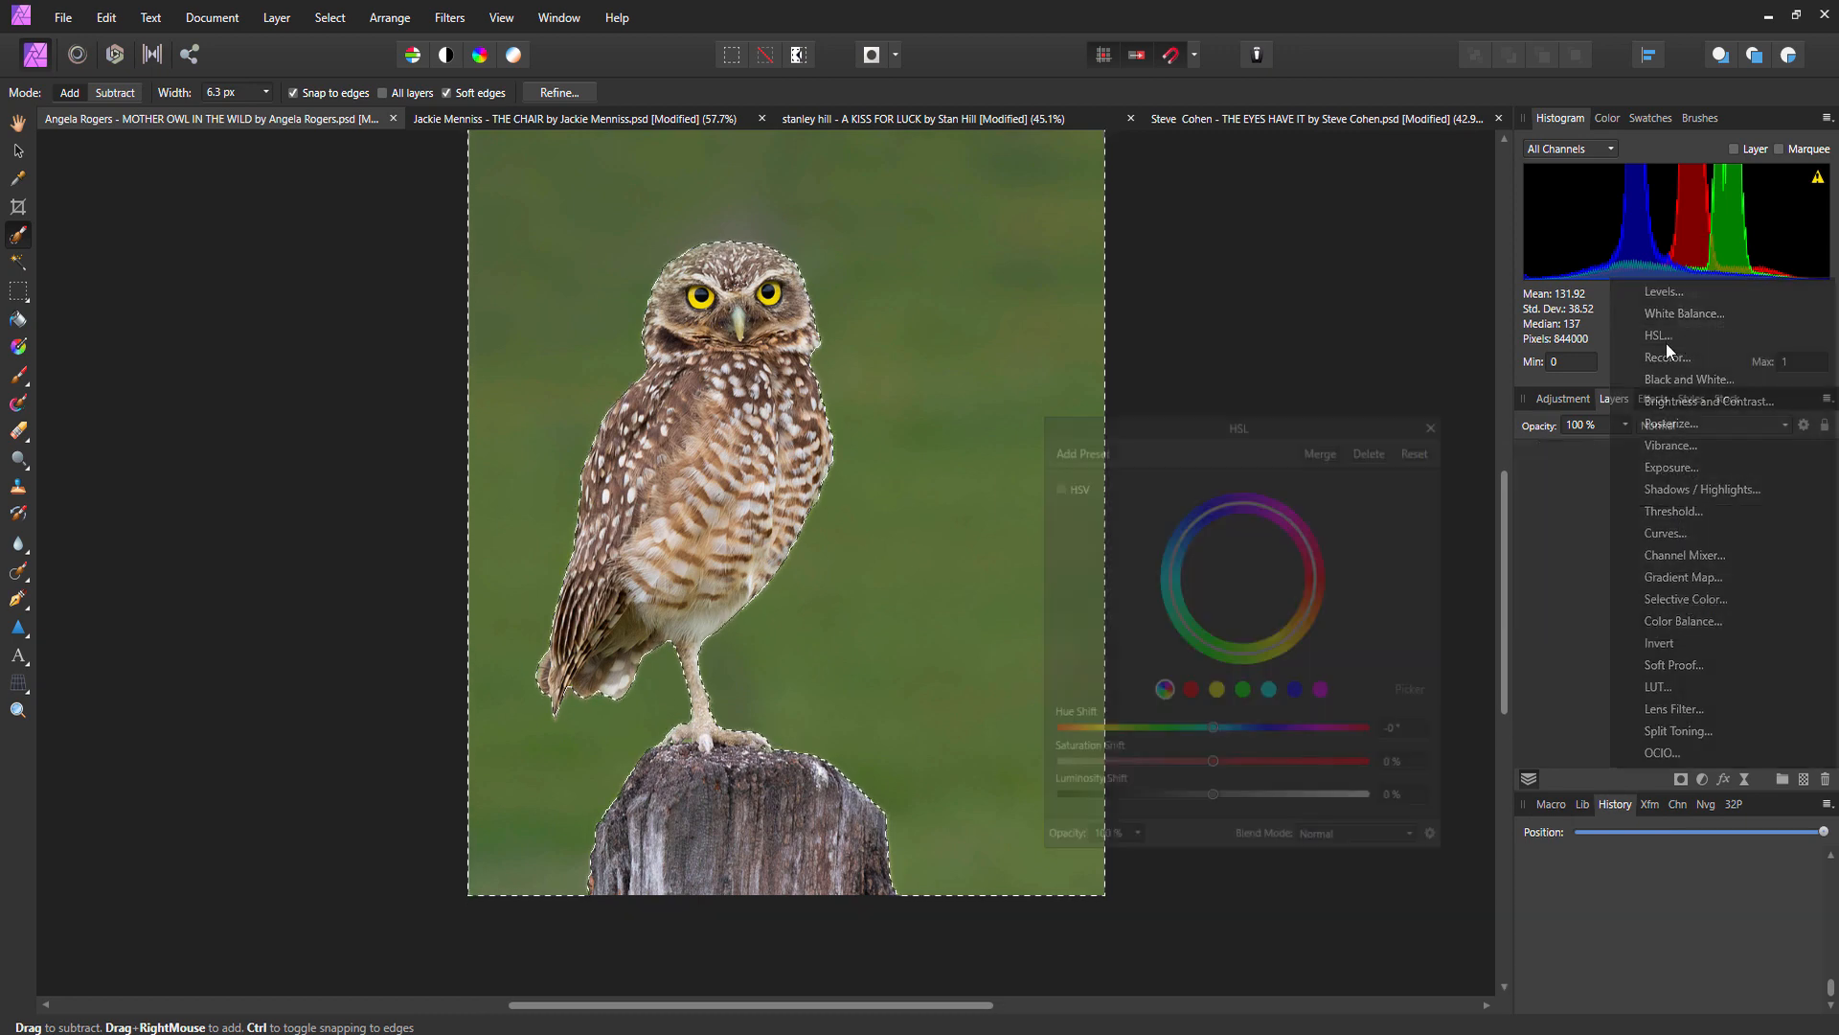
{"action": "left_click_drag", "start_coordinate": [1289, 422], "coordinate": [1392, 273]}
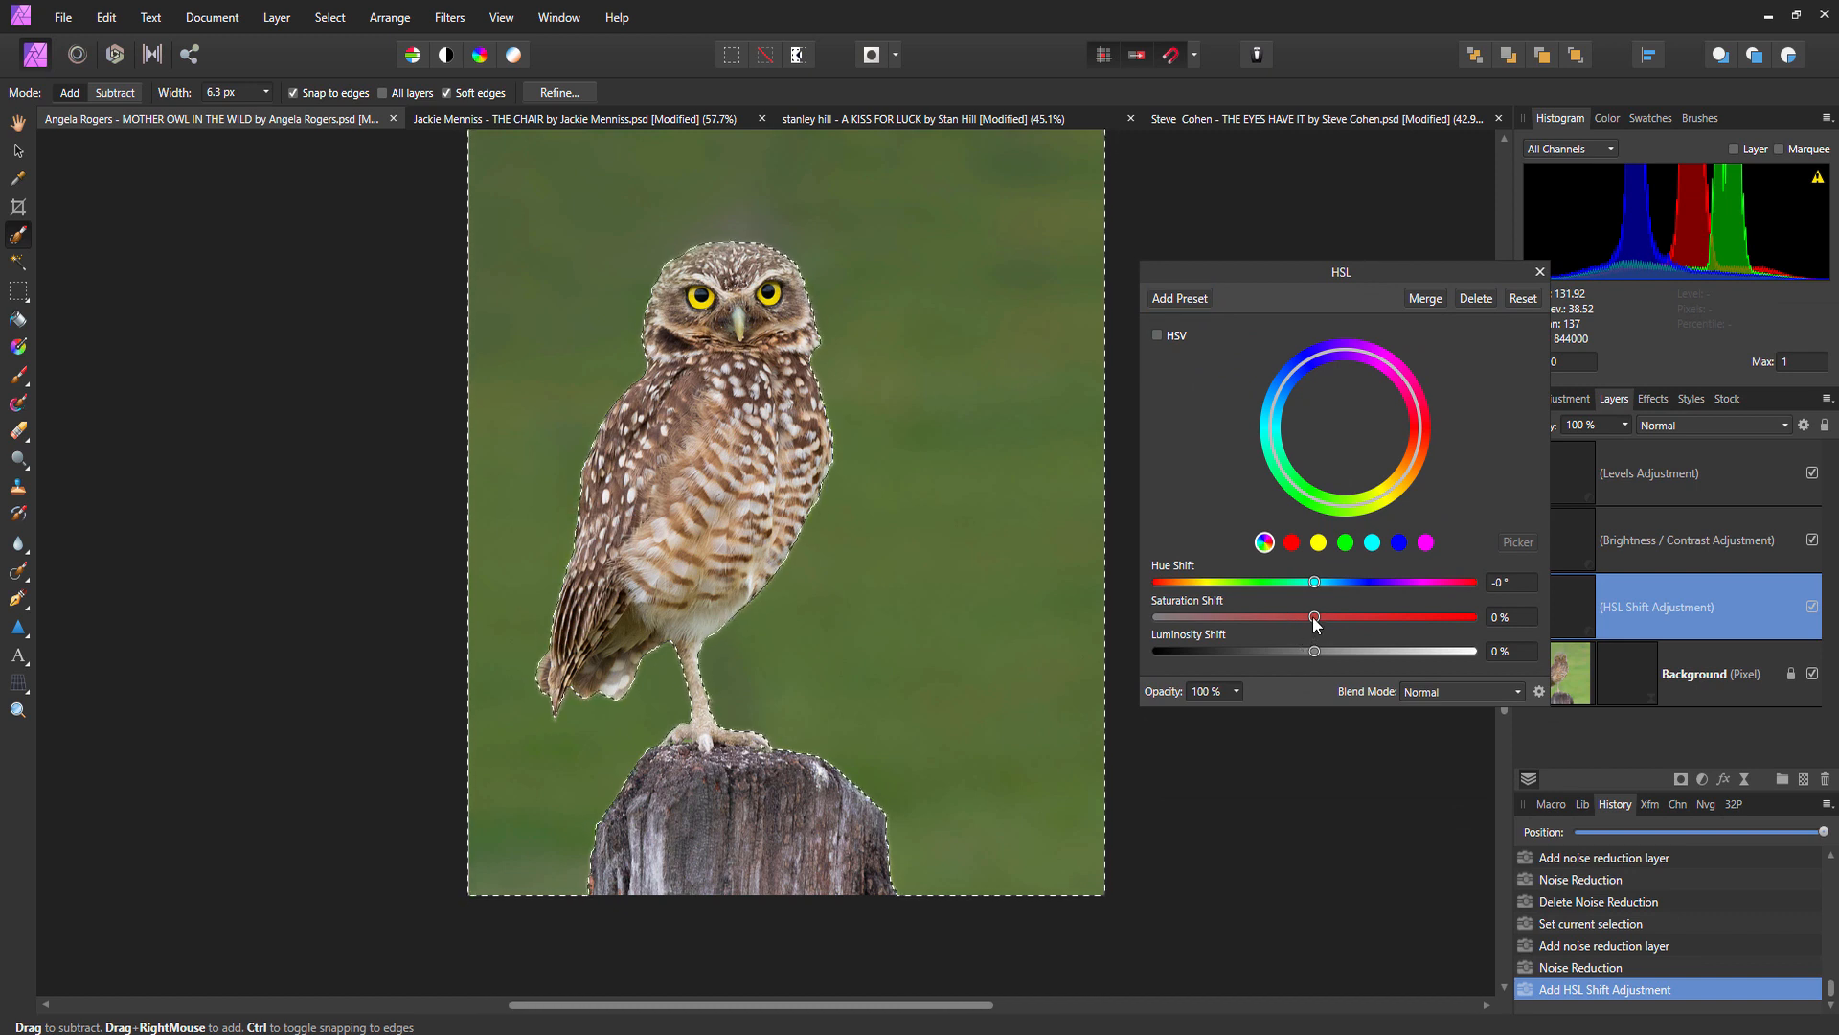
Try a saturation shift of -15% and a hue shift of 33.4° on the background, then return both to 0.
{"action": "left_click_drag", "start_coordinate": [1314, 617], "coordinate": [1345, 589]}
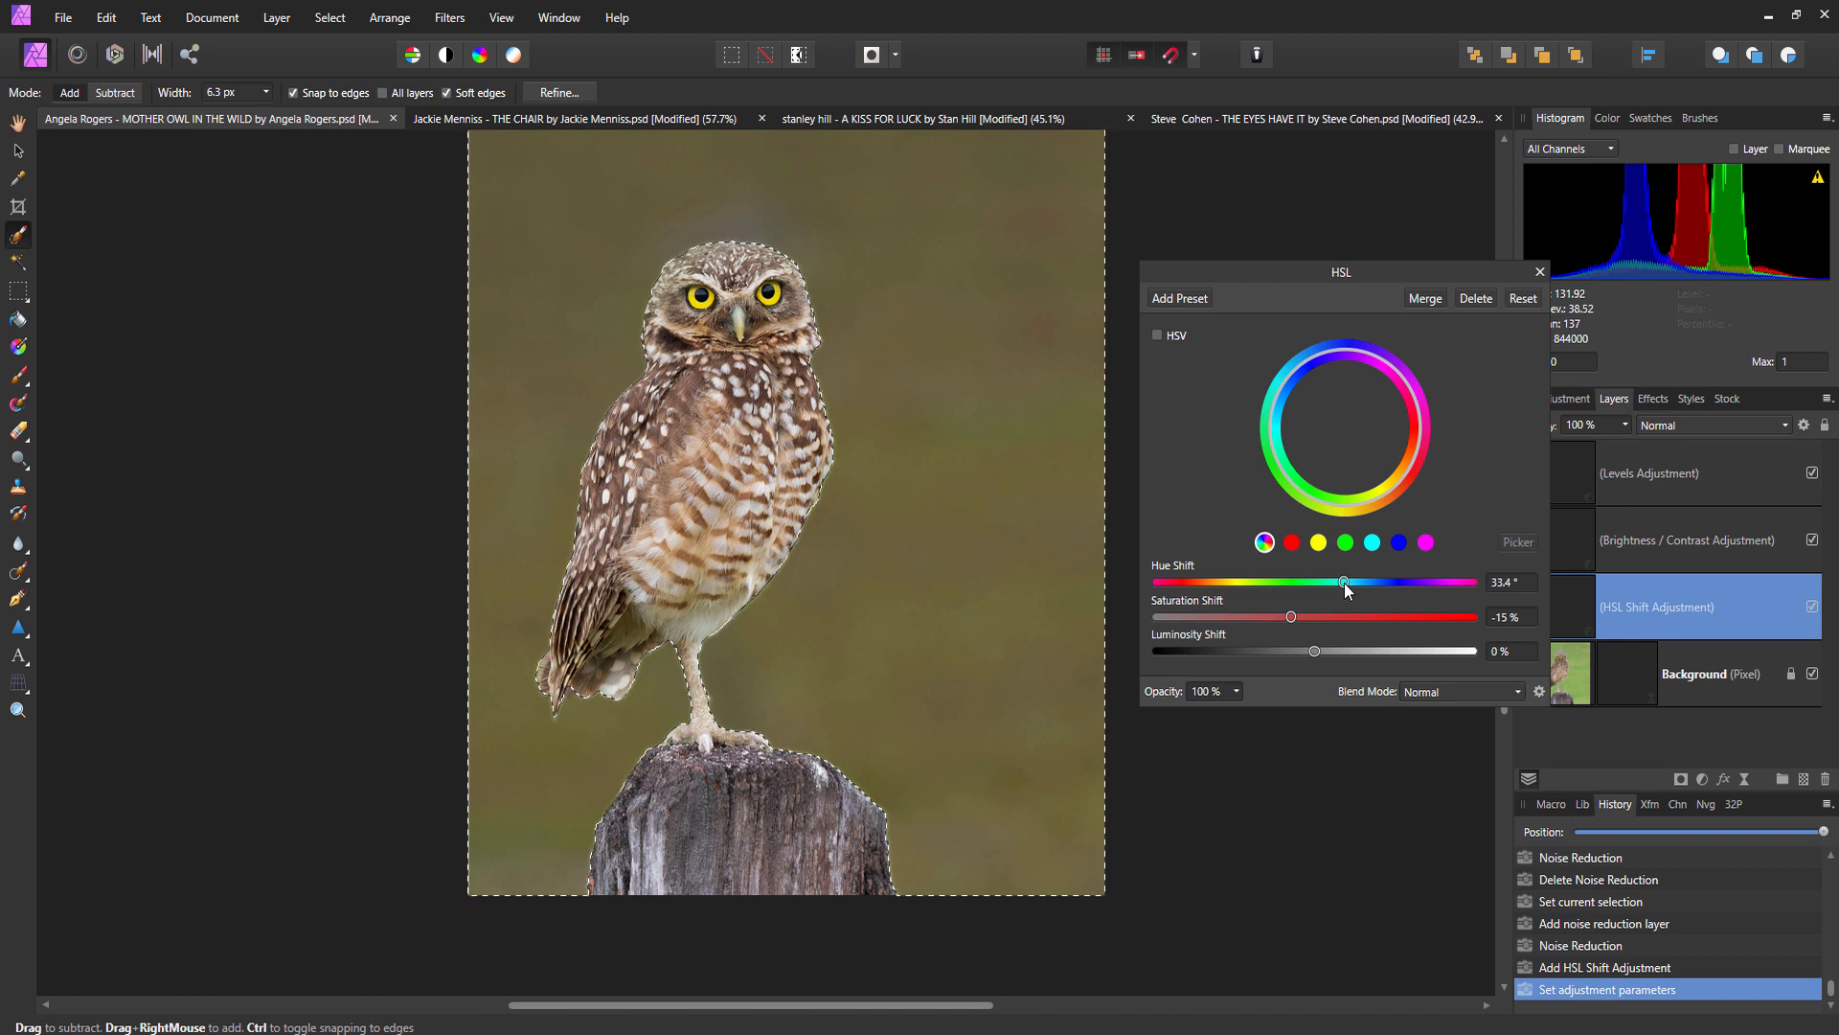
{"action": "mouse_move", "coordinate": [1339, 583]}
{"action": "left_mouse_down"}
{"action": "mouse_move", "coordinate": [1170, 594]}
{"action": "mouse_move", "coordinate": [1314, 581]}
{"action": "left_mouse_up"}
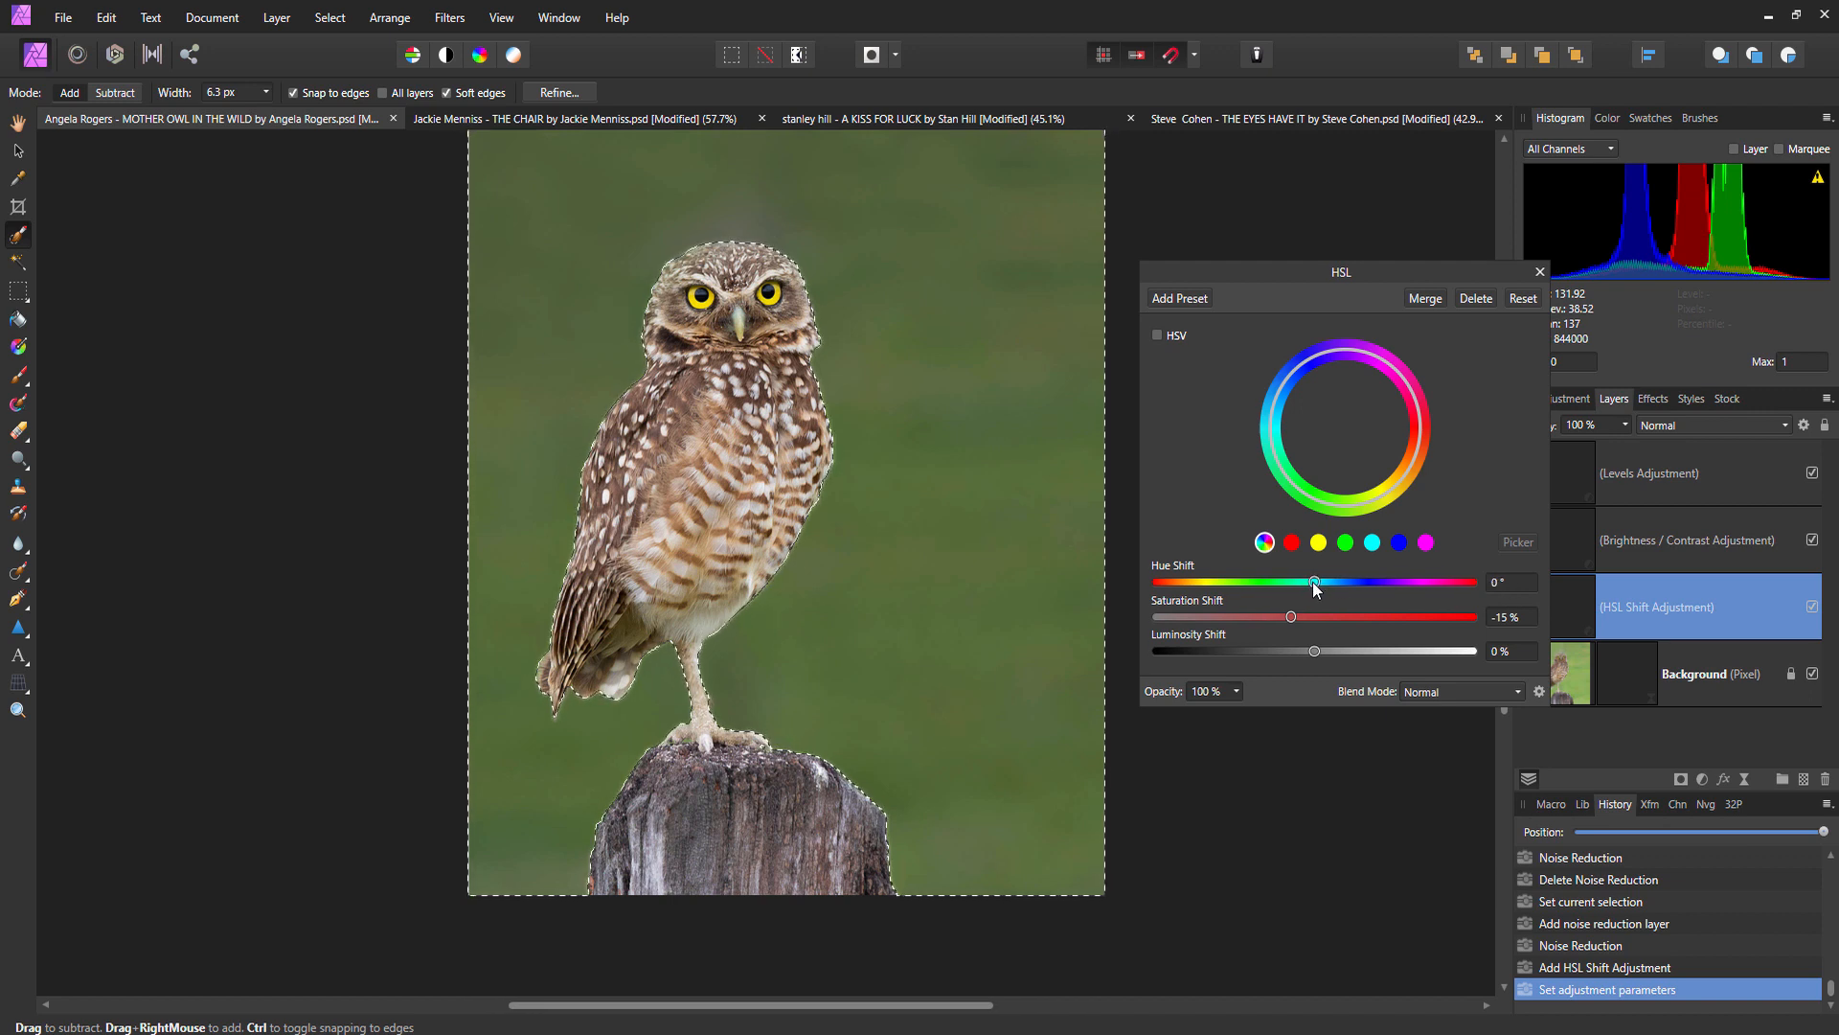
{"action": "double_click", "coordinate": [1291, 617]}
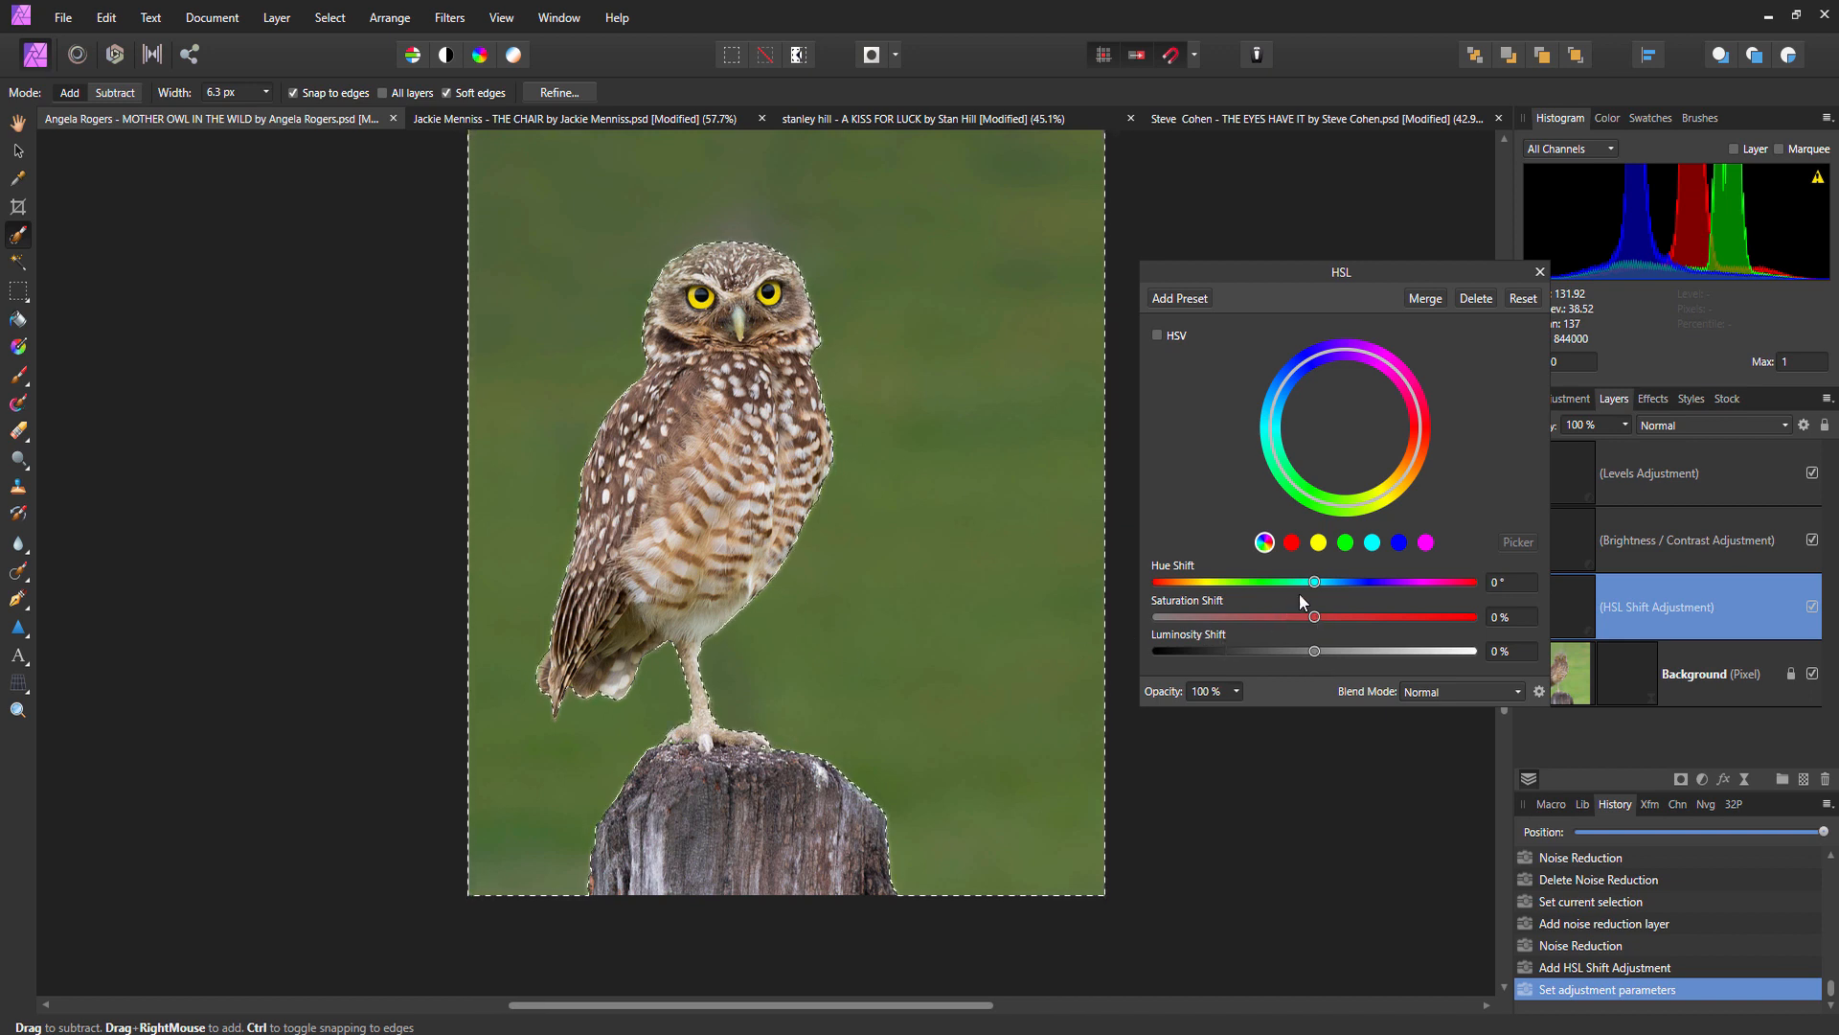
Set the HSL adjustment's saturation shift to -26% and hue shift to 15.9°, then close its settings.
{"action": "left_click_drag", "start_coordinate": [1314, 617], "coordinate": [1273, 617]}
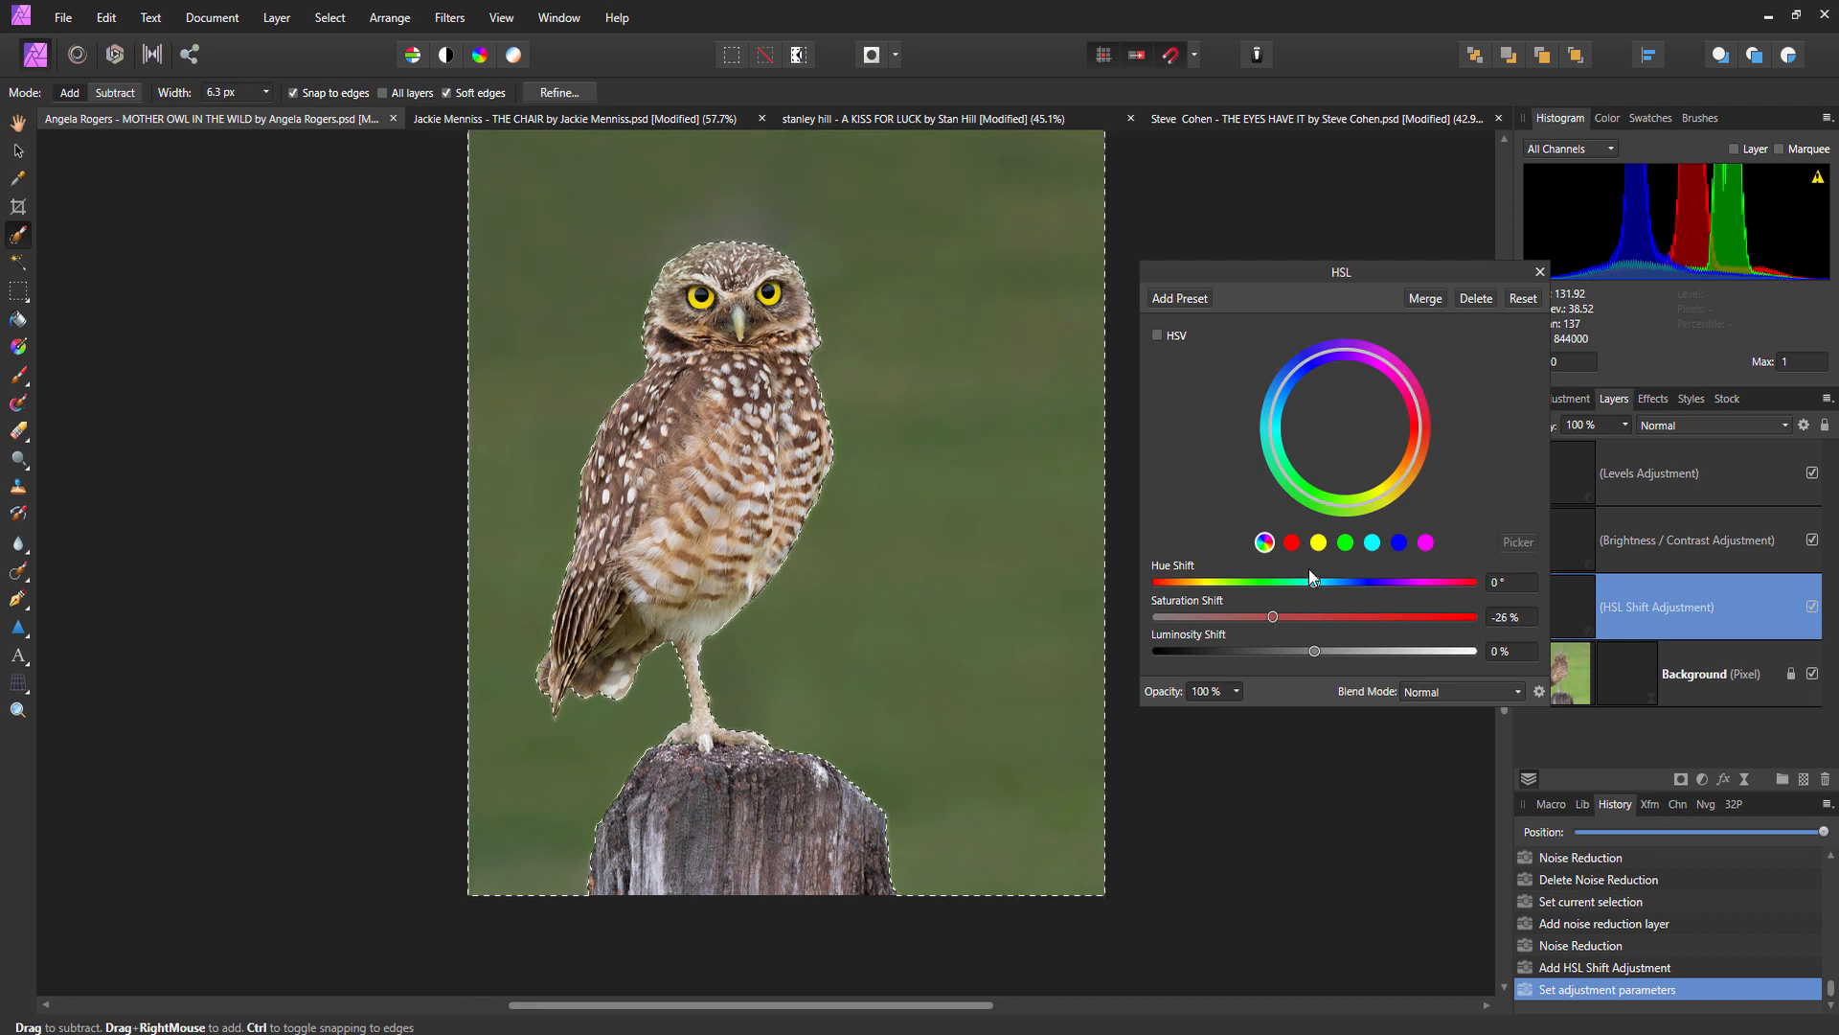
{"action": "left_click_drag", "start_coordinate": [1314, 582], "coordinate": [1330, 579]}
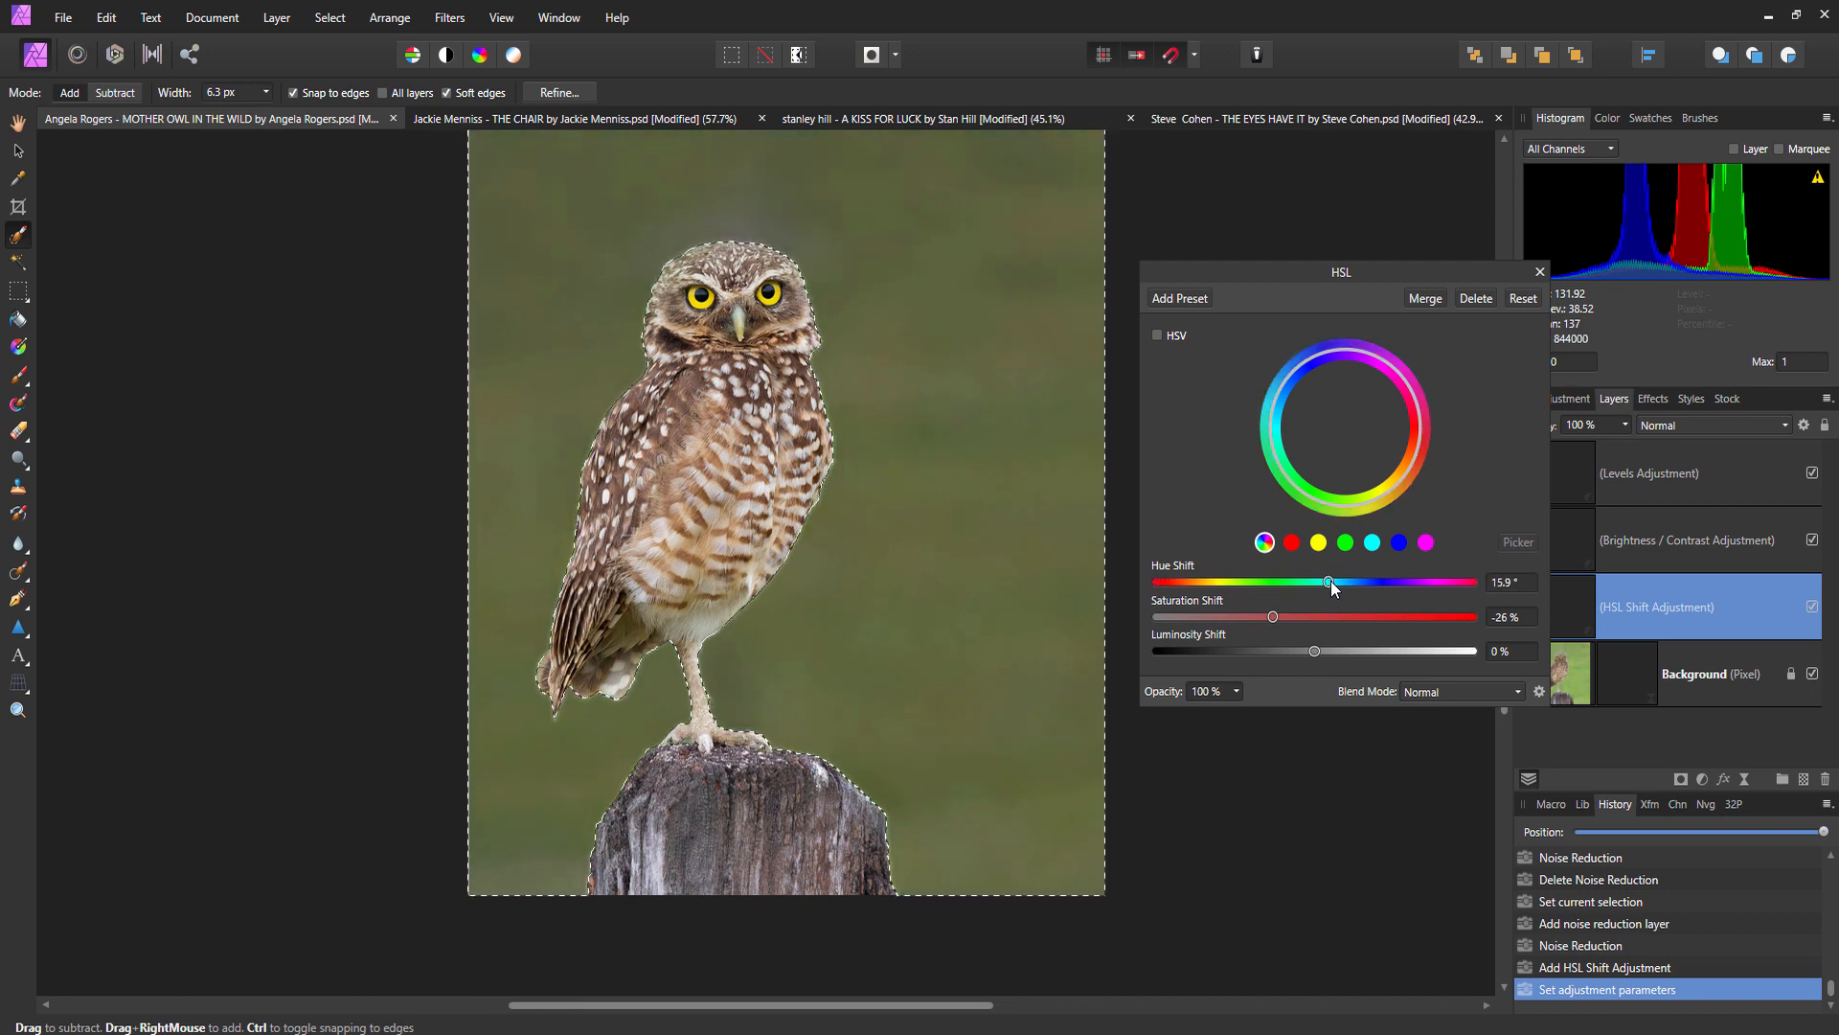
{"action": "left_click_drag", "start_coordinate": [1334, 821], "coordinate": [1323, 755]}
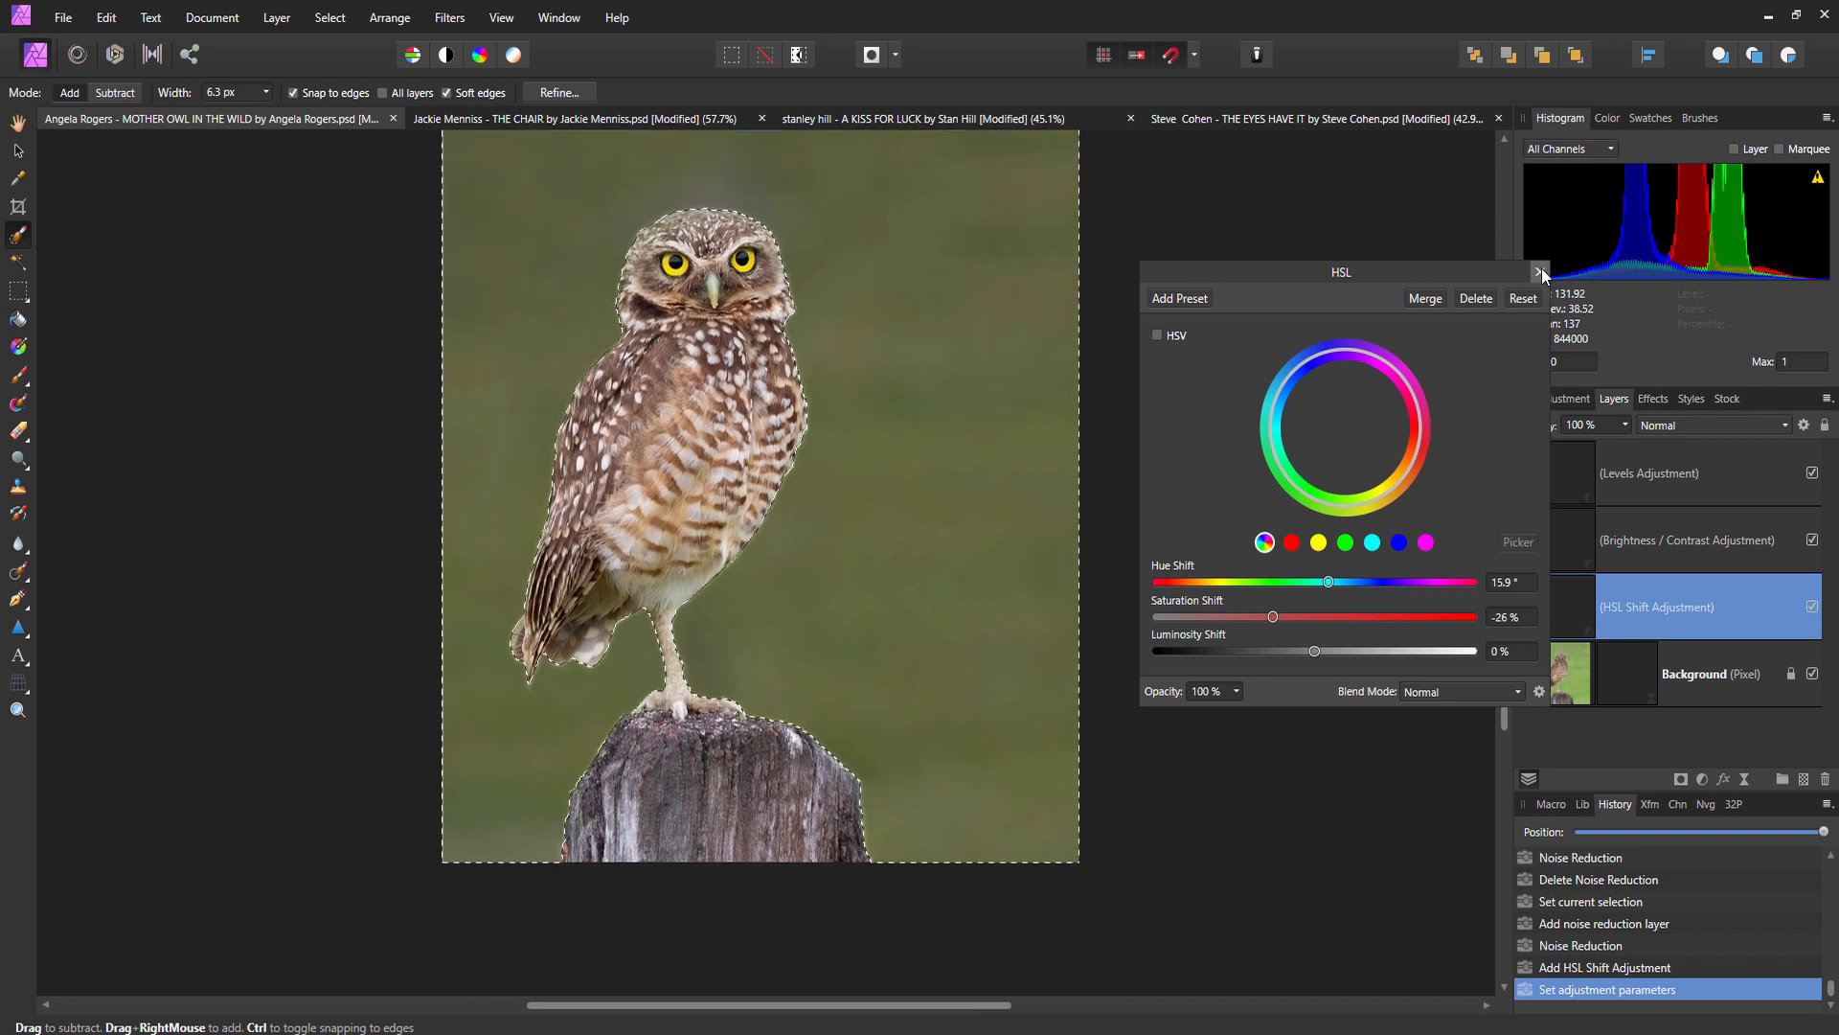
{"action": "left_click", "coordinate": [1538, 272]}
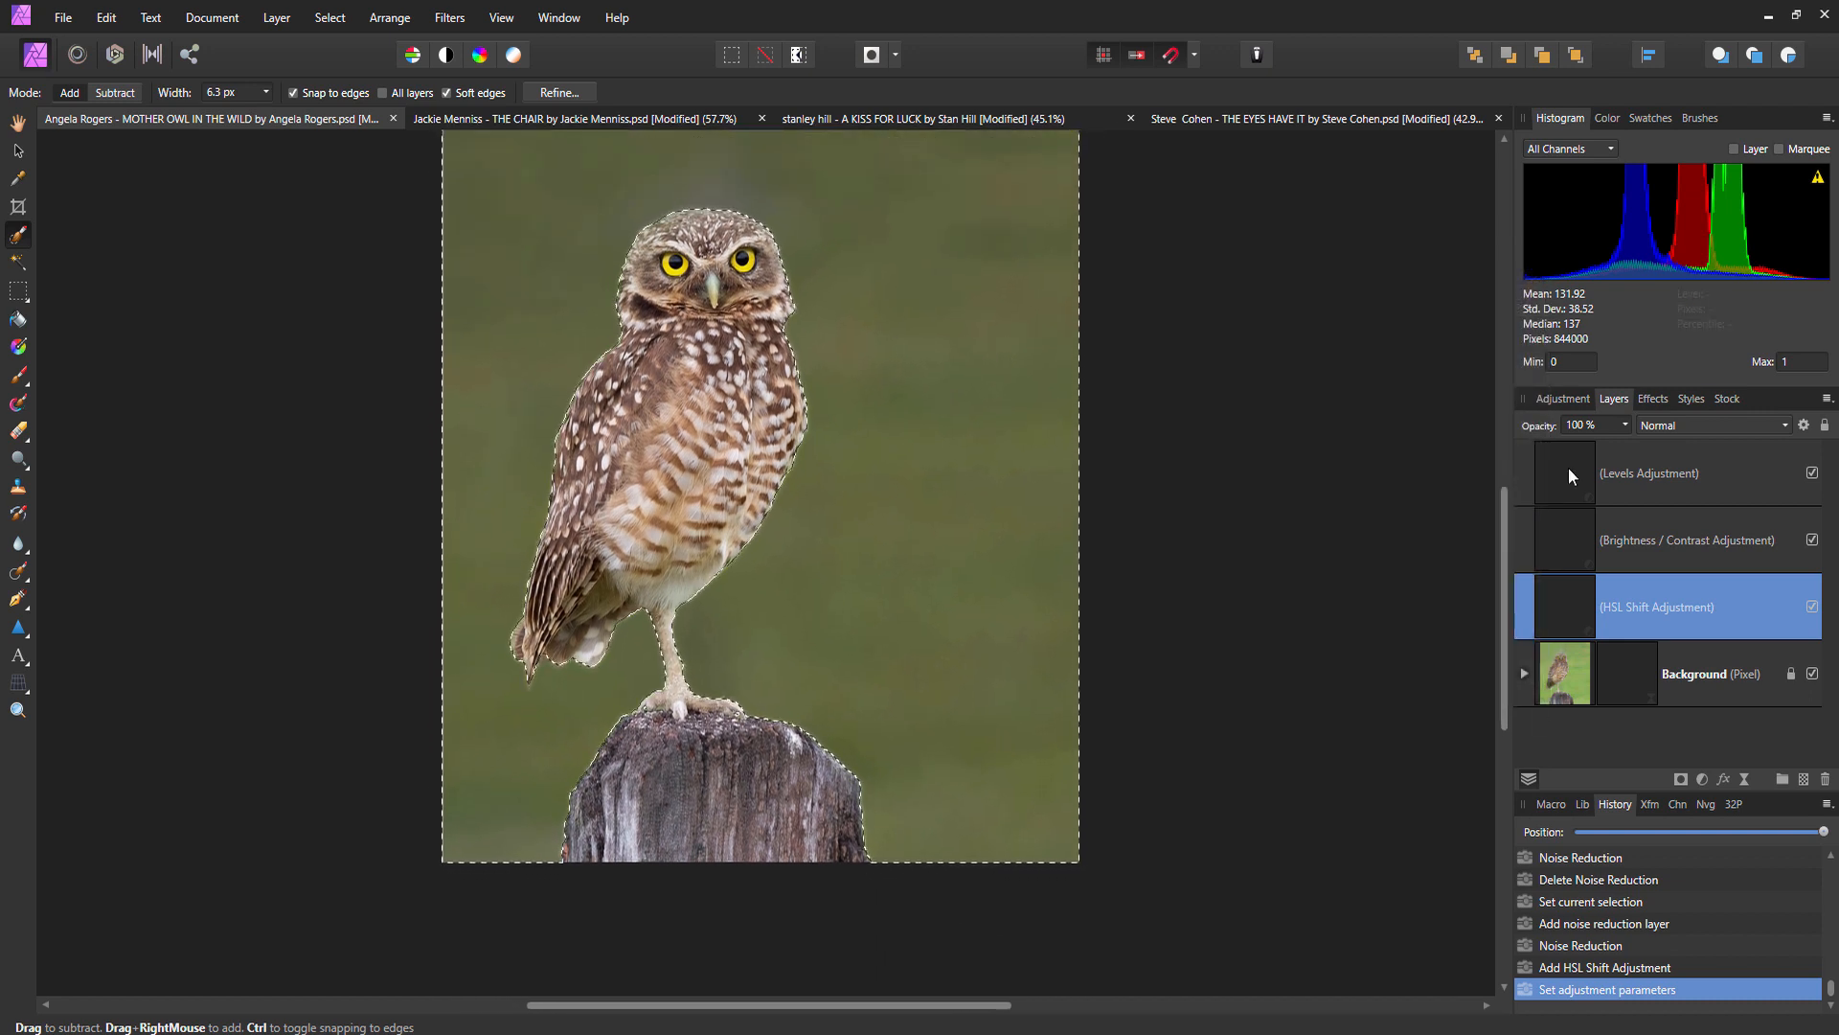
Invert the selection so that the owl and post are selected instead of the green background.
{"action": "left_click_drag", "start_coordinate": [837, 508], "coordinate": [877, 601]}
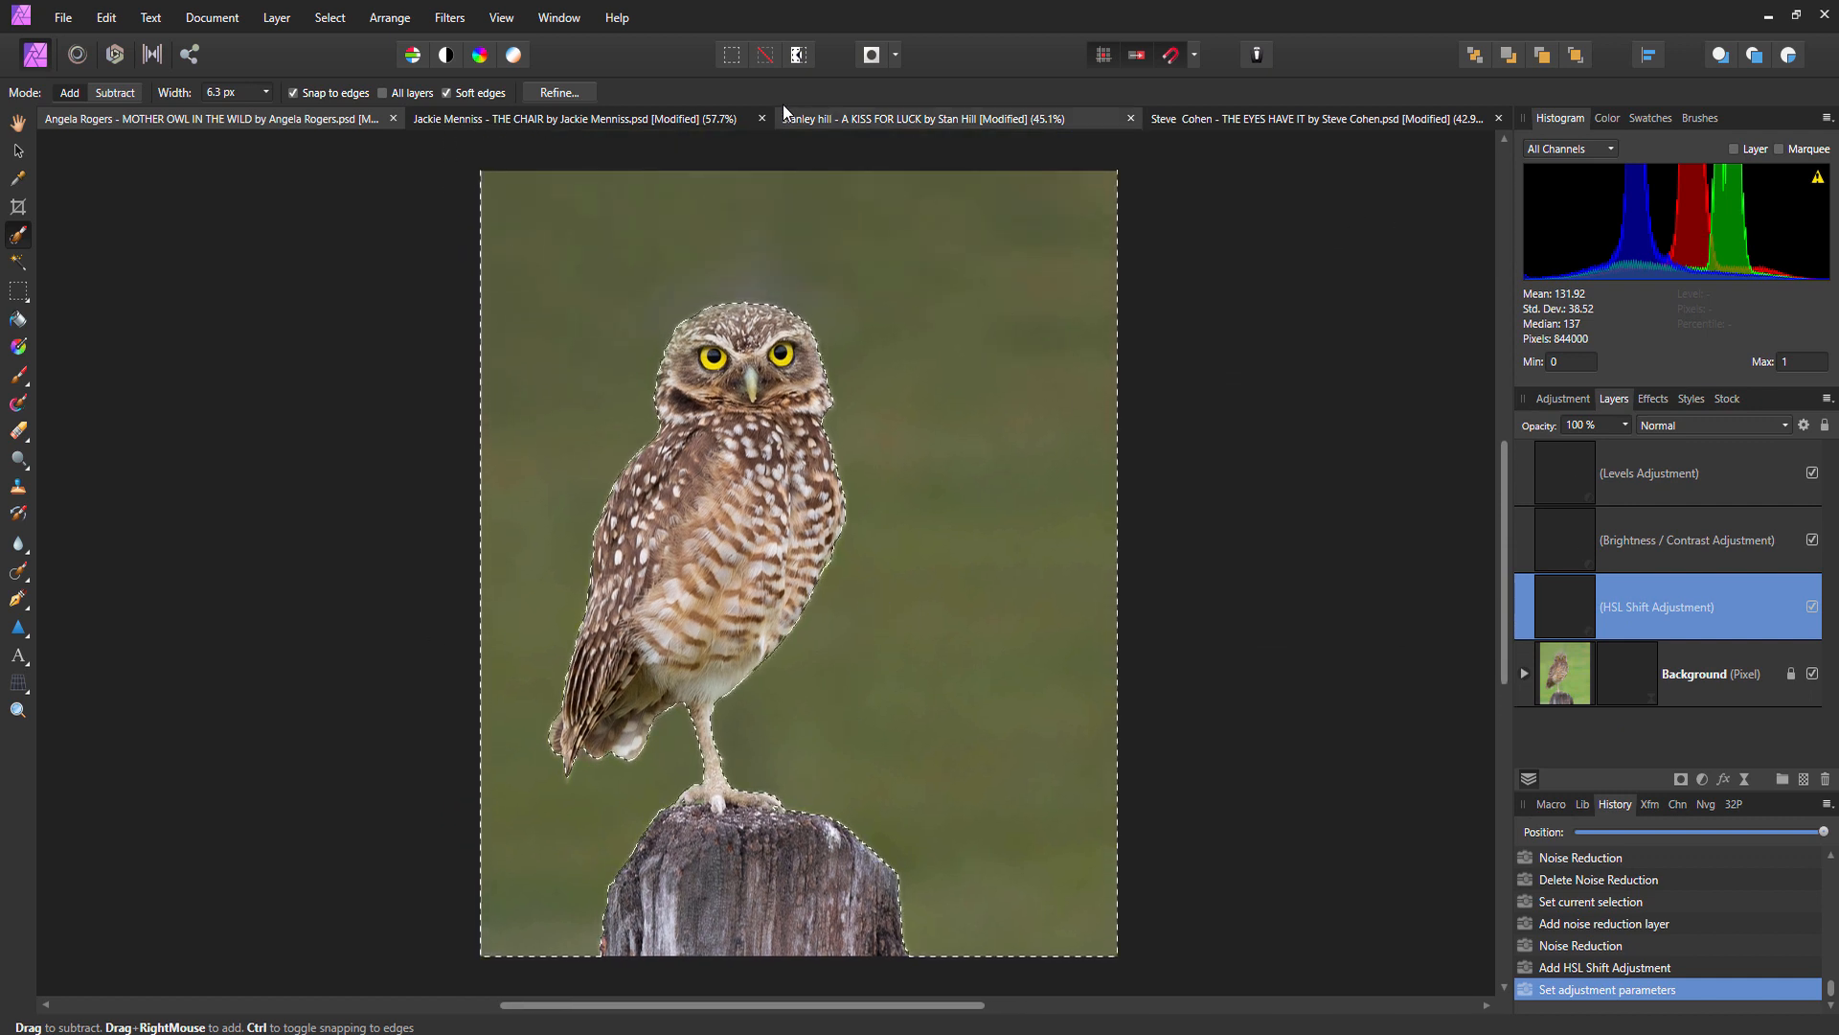
{"action": "left_click", "coordinate": [799, 55]}
{"action": "scroll", "coordinate": [1001, 636], "scroll_direction": "down", "scroll_amount": 2}
{"action": "scroll", "coordinate": [1001, 636], "scroll_direction": "left", "scroll_amount": 2}
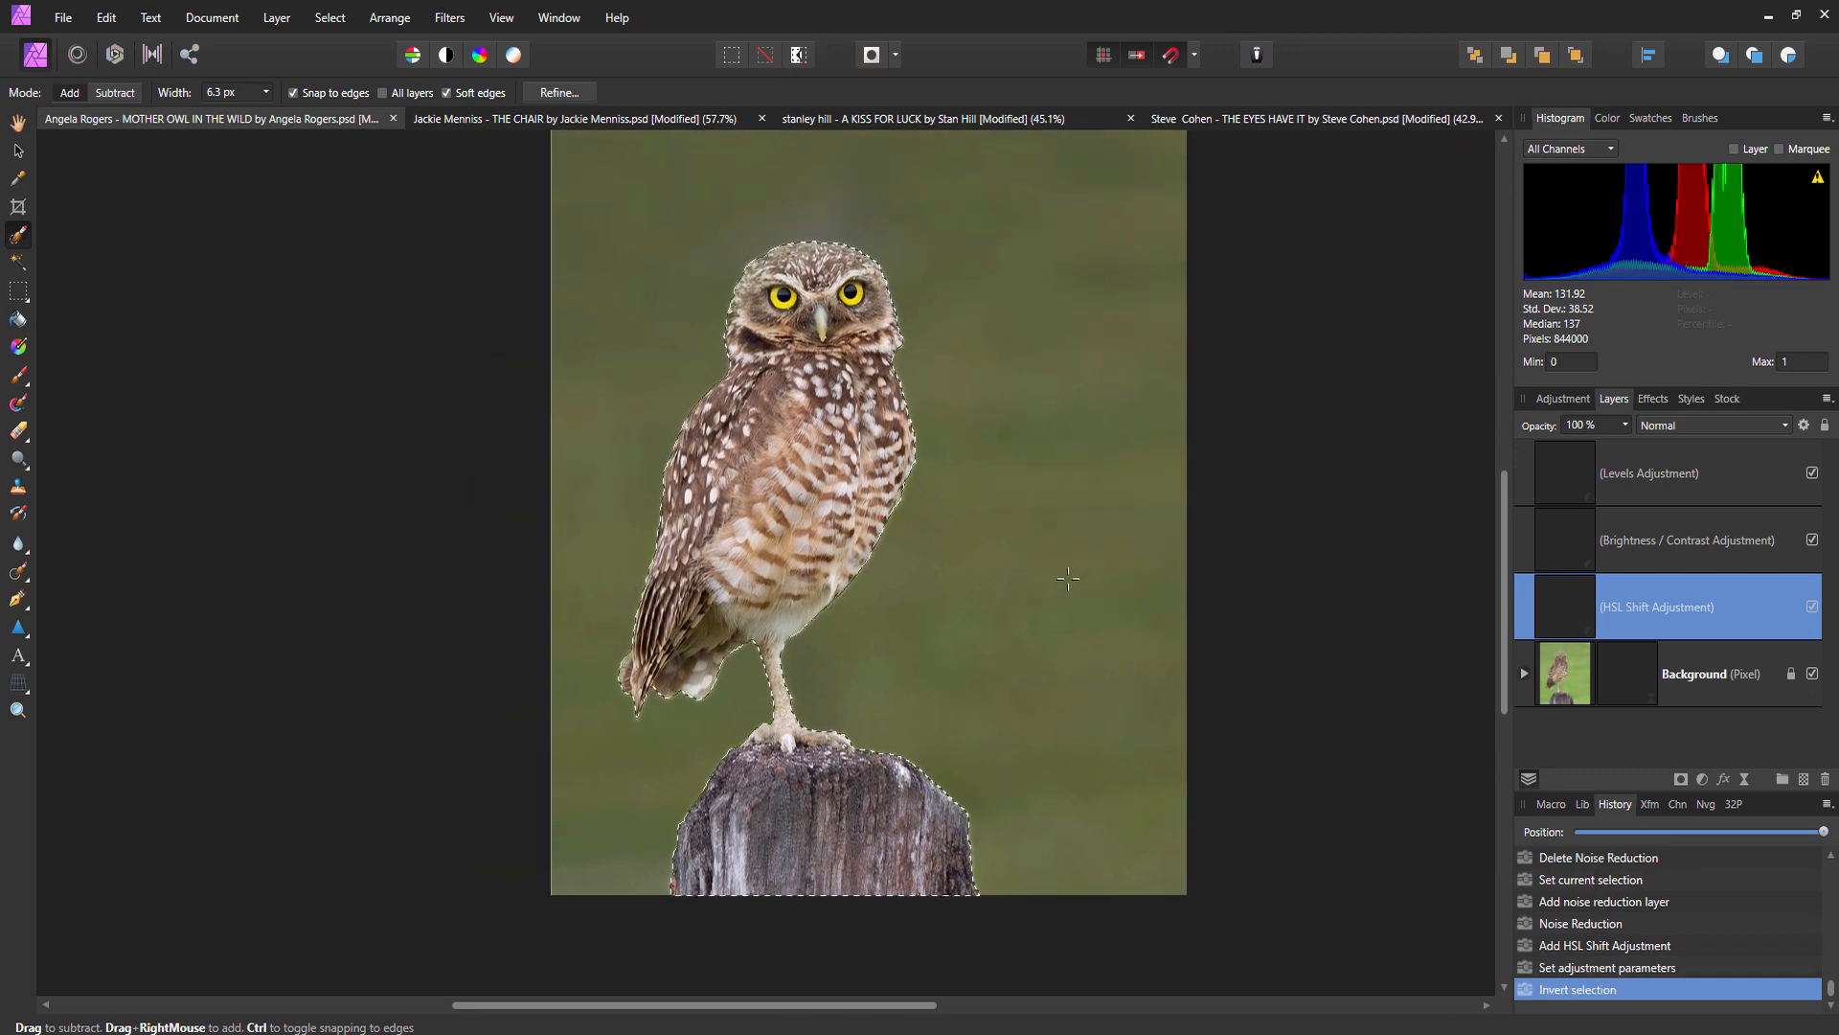
Examine the selection edge around the owl's head, body and the post up close.
{"action": "scroll", "coordinate": [1045, 632], "scroll_direction": "up", "scroll_amount": 2}
{"action": "scroll", "coordinate": [1044, 633], "scroll_direction": "left", "scroll_amount": 2}
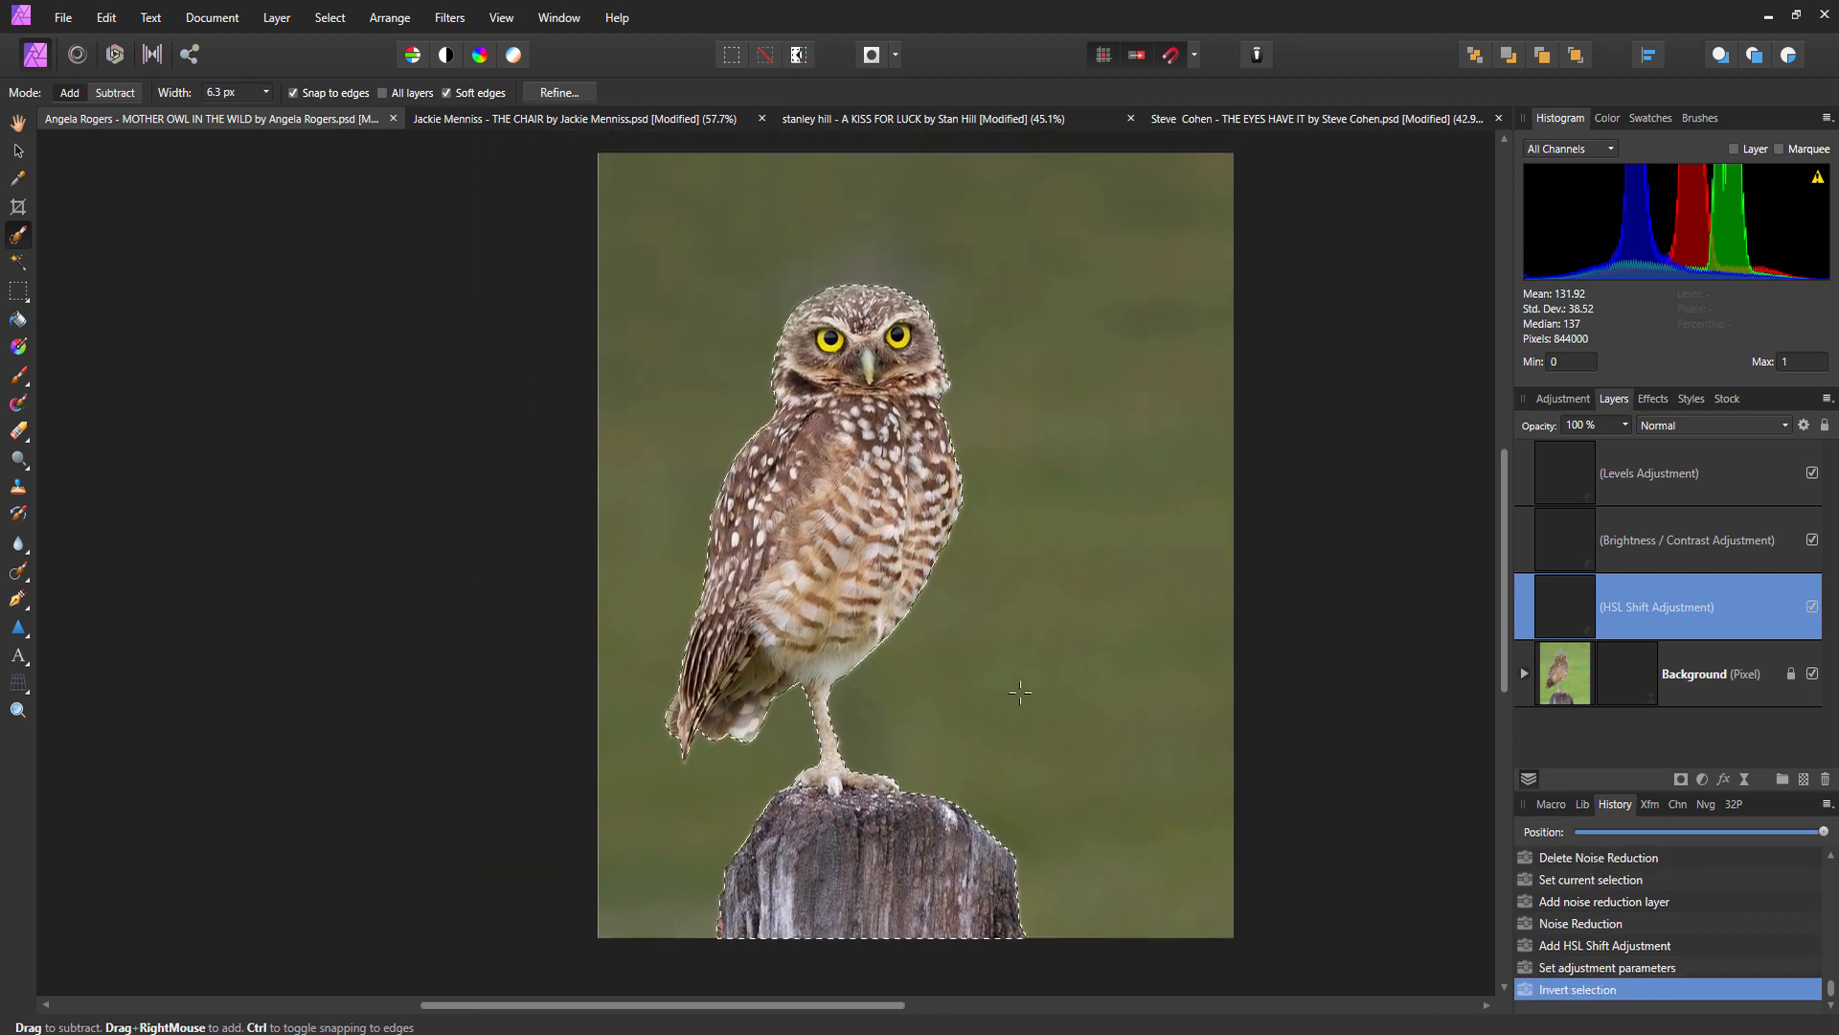
{"action": "scroll", "coordinate": [865, 450], "scroll_direction": "up", "scroll_amount": 2}
{"action": "scroll", "coordinate": [865, 450], "scroll_direction": "up", "scroll_amount": 1}
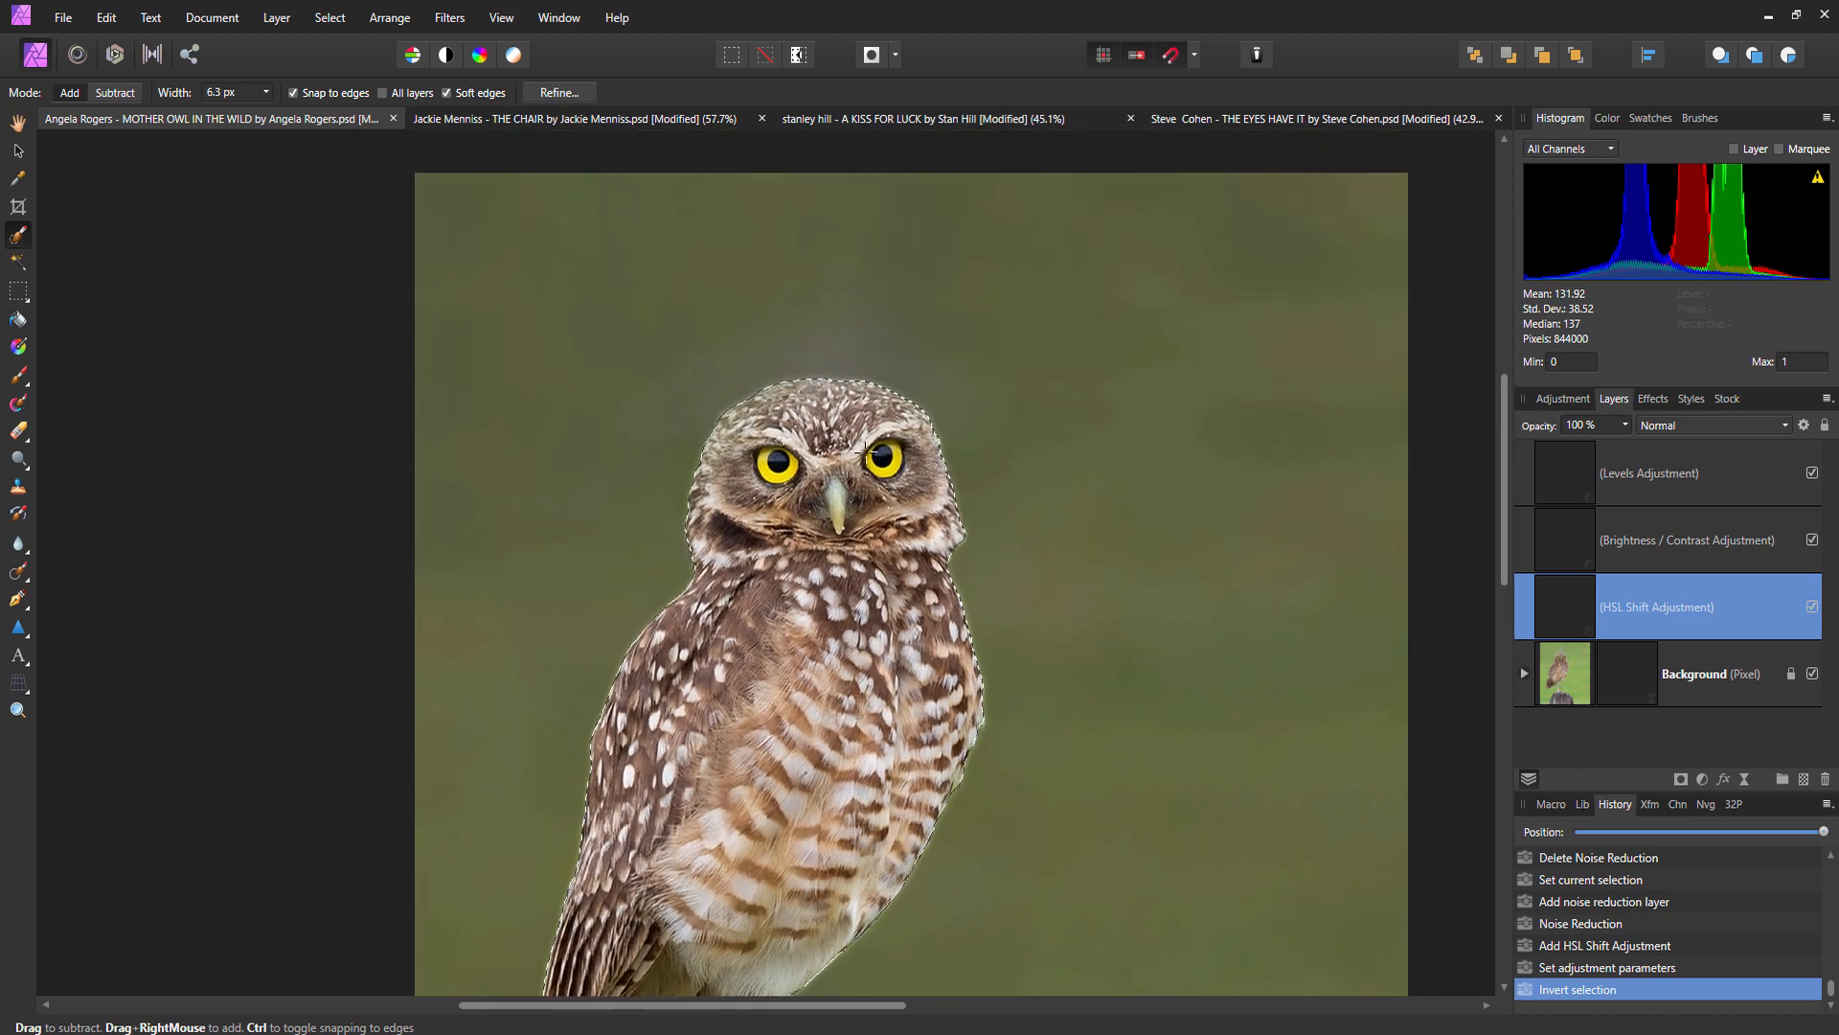
{"action": "scroll", "coordinate": [865, 451], "scroll_direction": "up", "scroll_amount": 2}
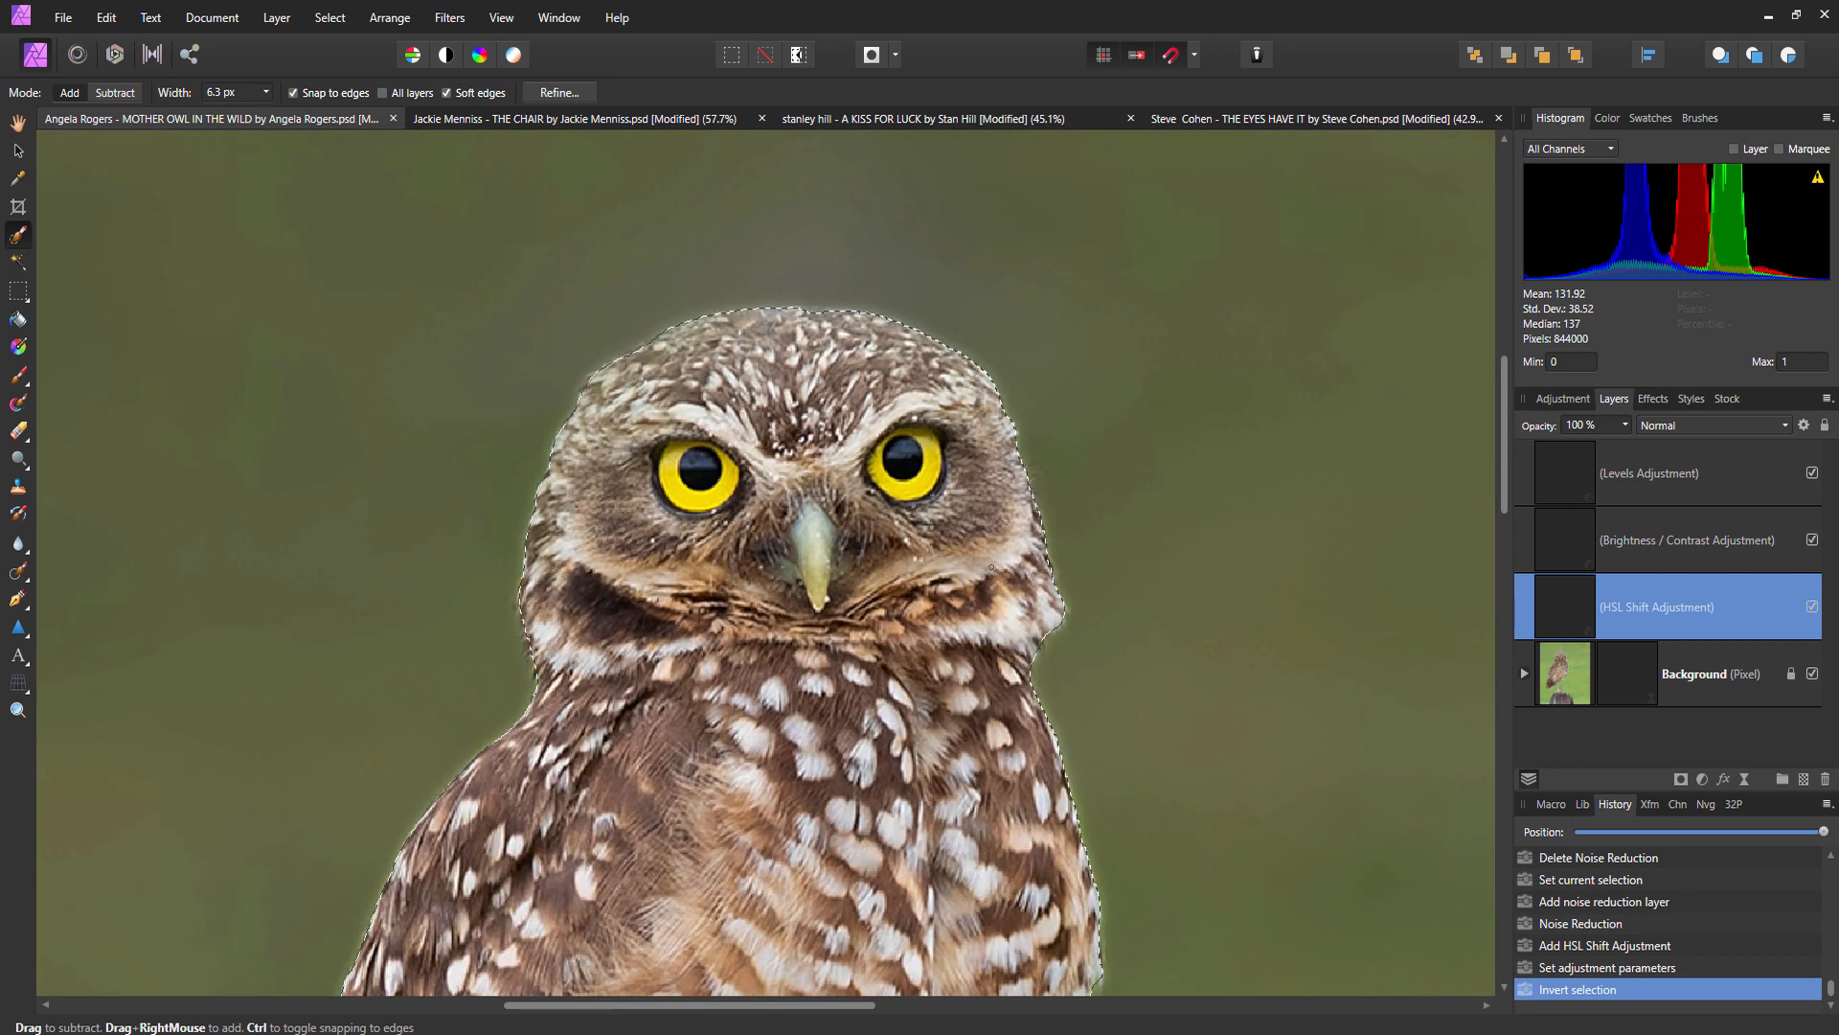
{"action": "scroll", "coordinate": [846, 439], "scroll_direction": "down", "scroll_amount": 1}
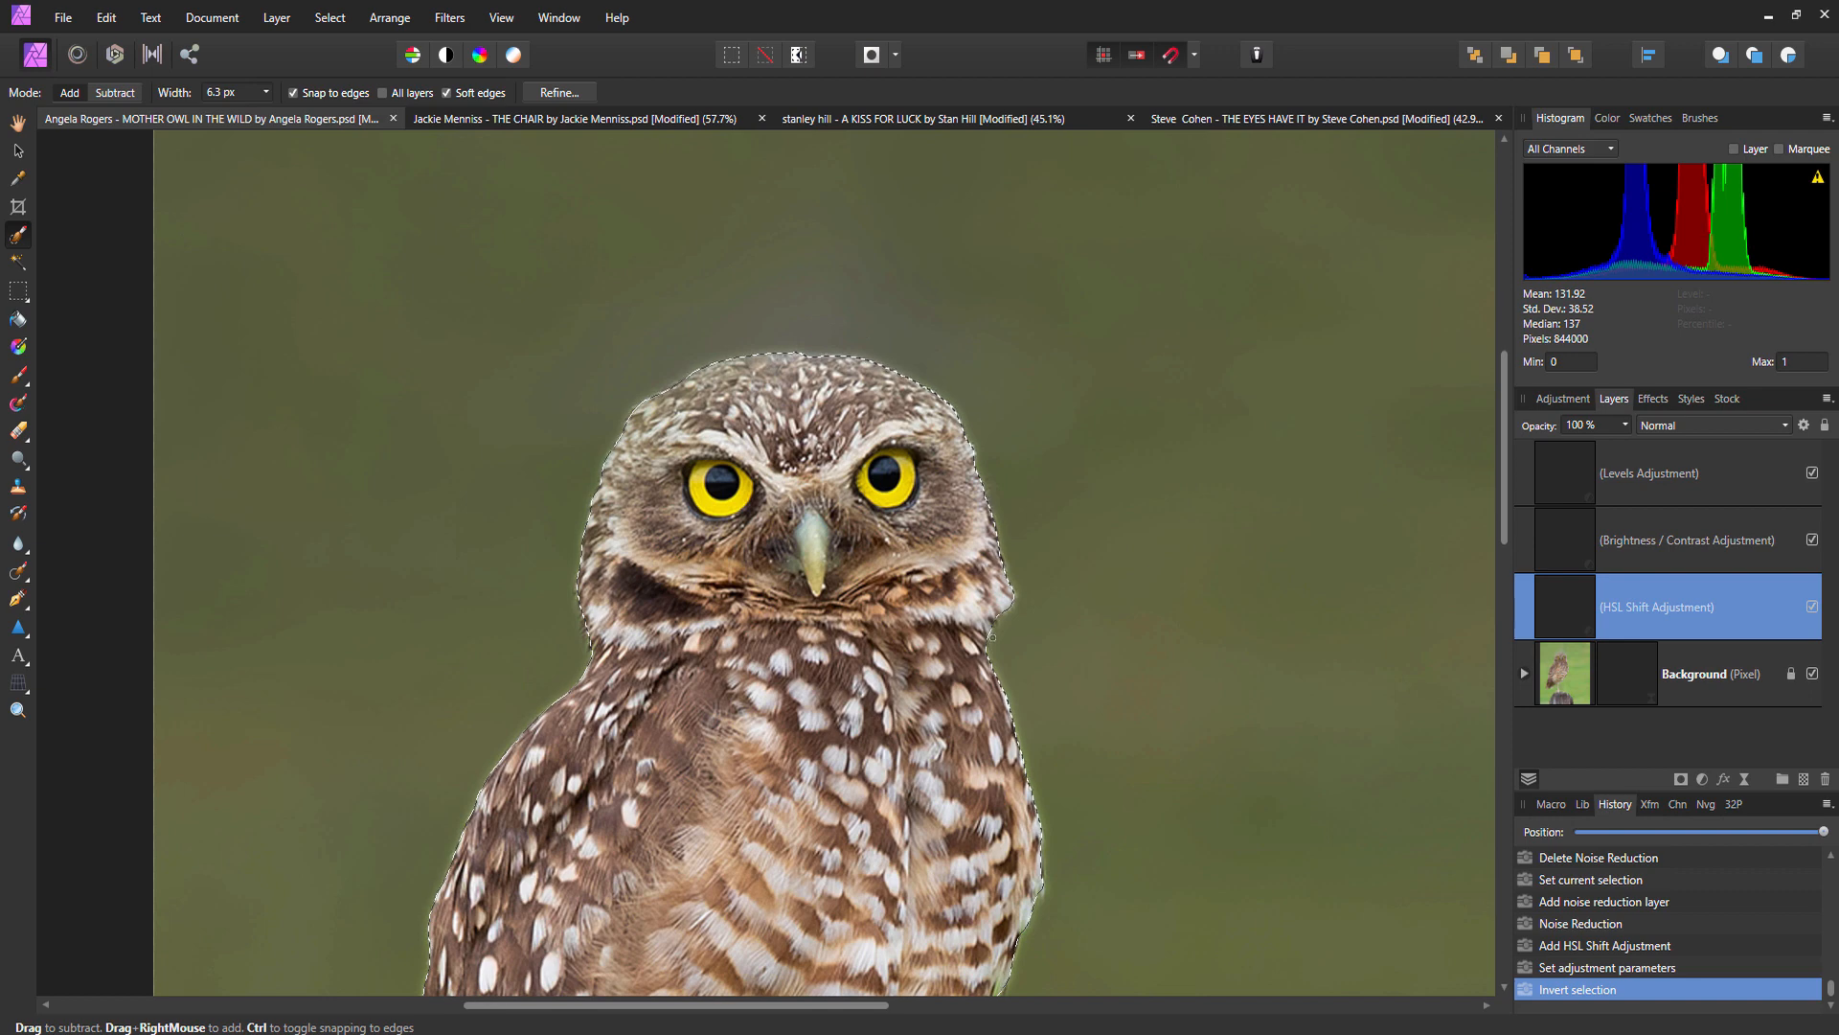
{"action": "scroll", "coordinate": [991, 635], "scroll_direction": "down", "scroll_amount": 3}
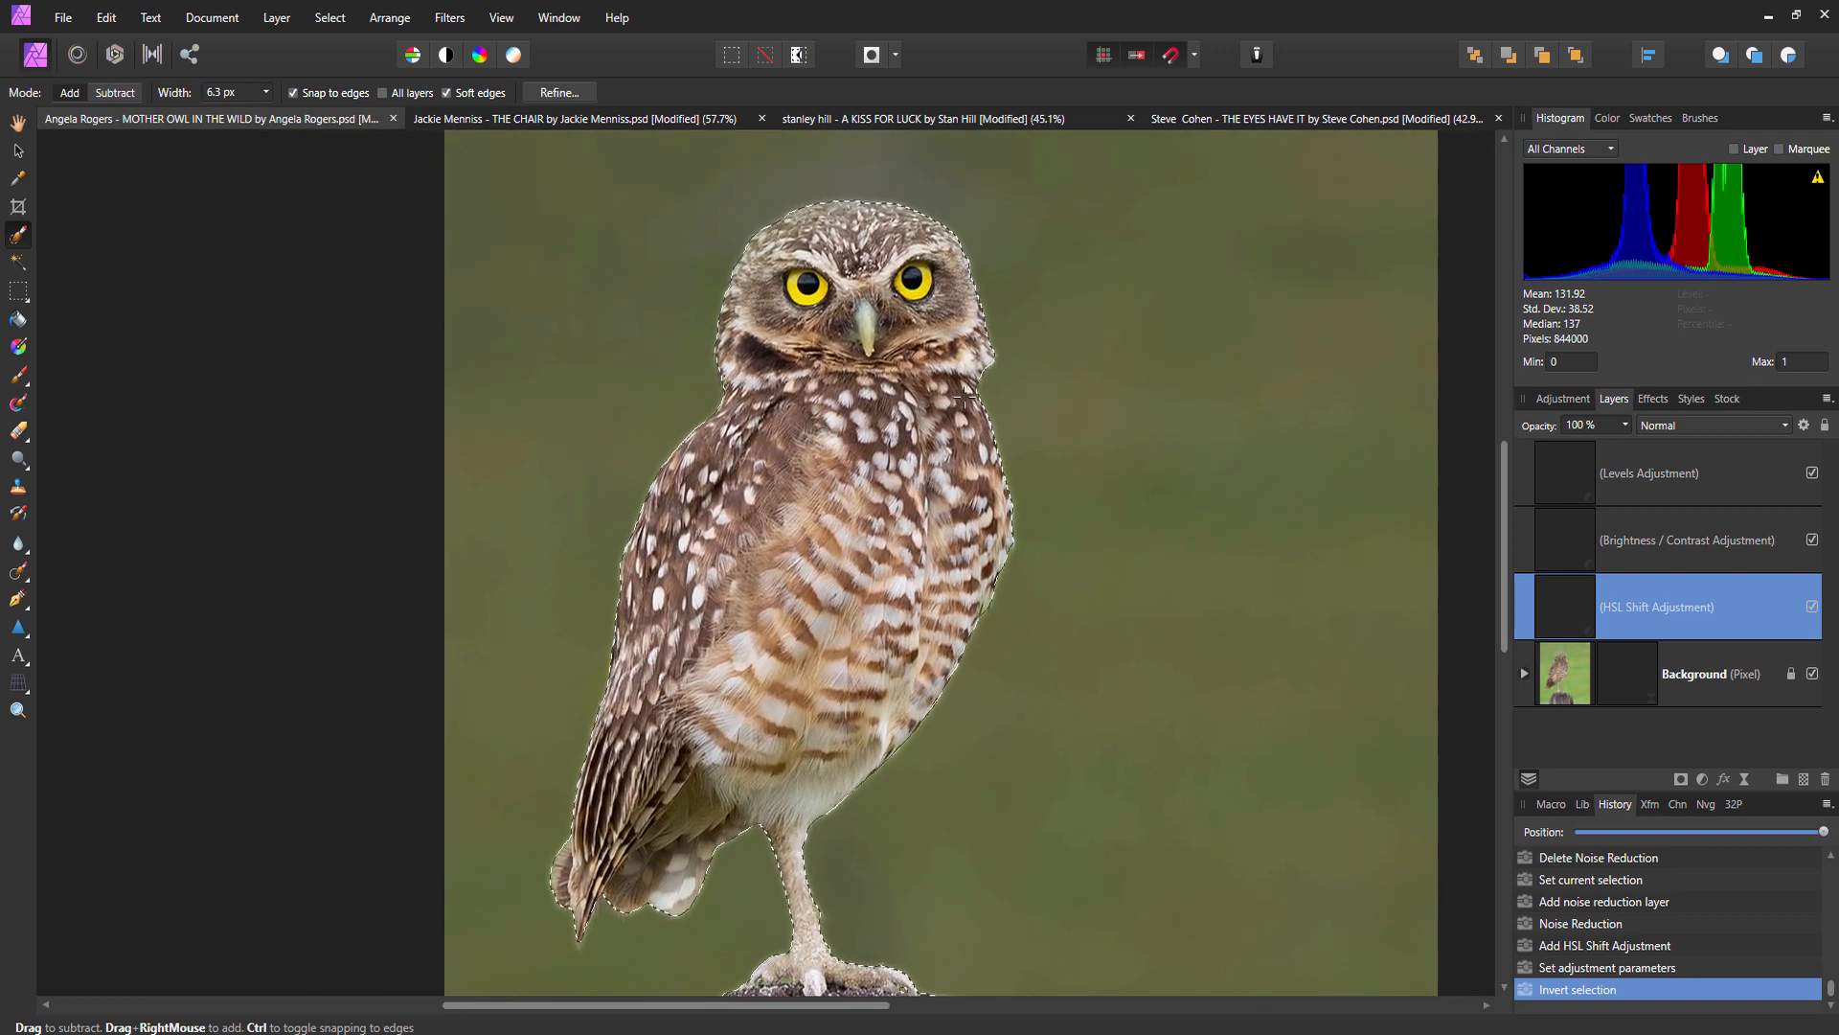
{"action": "scroll", "coordinate": [963, 394], "scroll_direction": "down", "scroll_amount": 2}
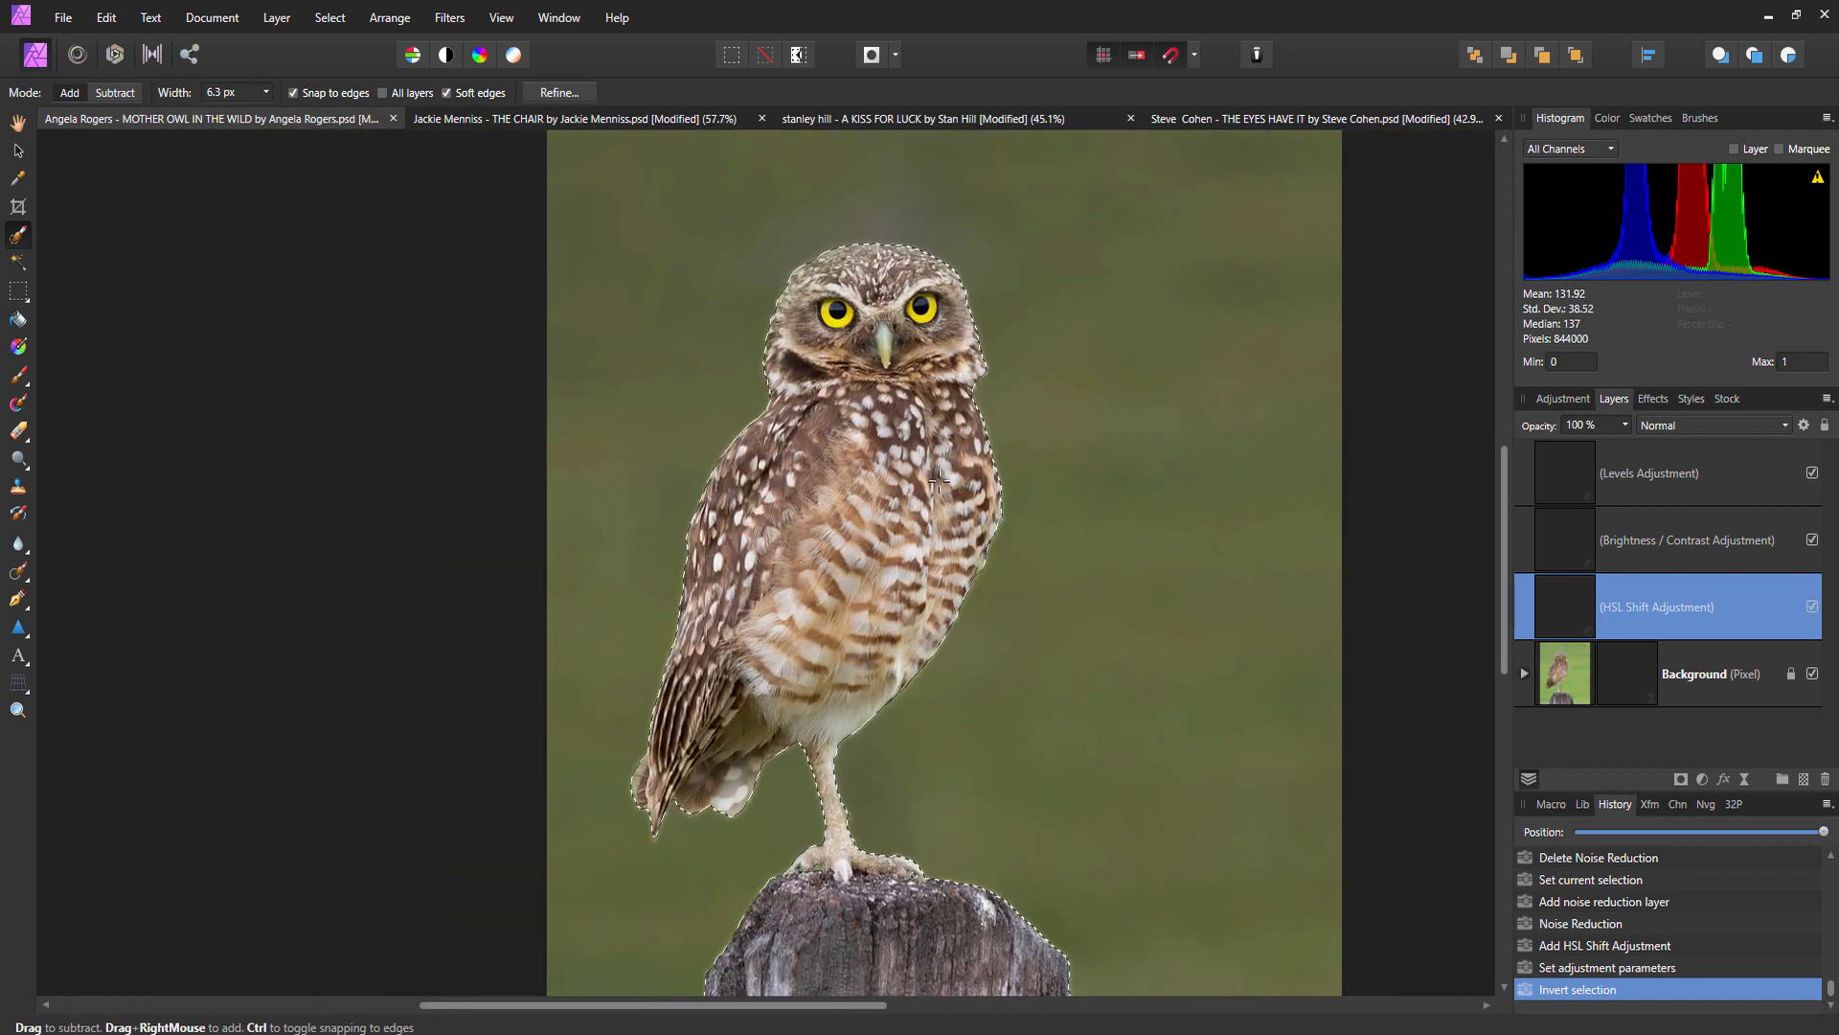
{"action": "scroll", "coordinate": [1089, 550], "scroll_direction": "right", "scroll_amount": 2}
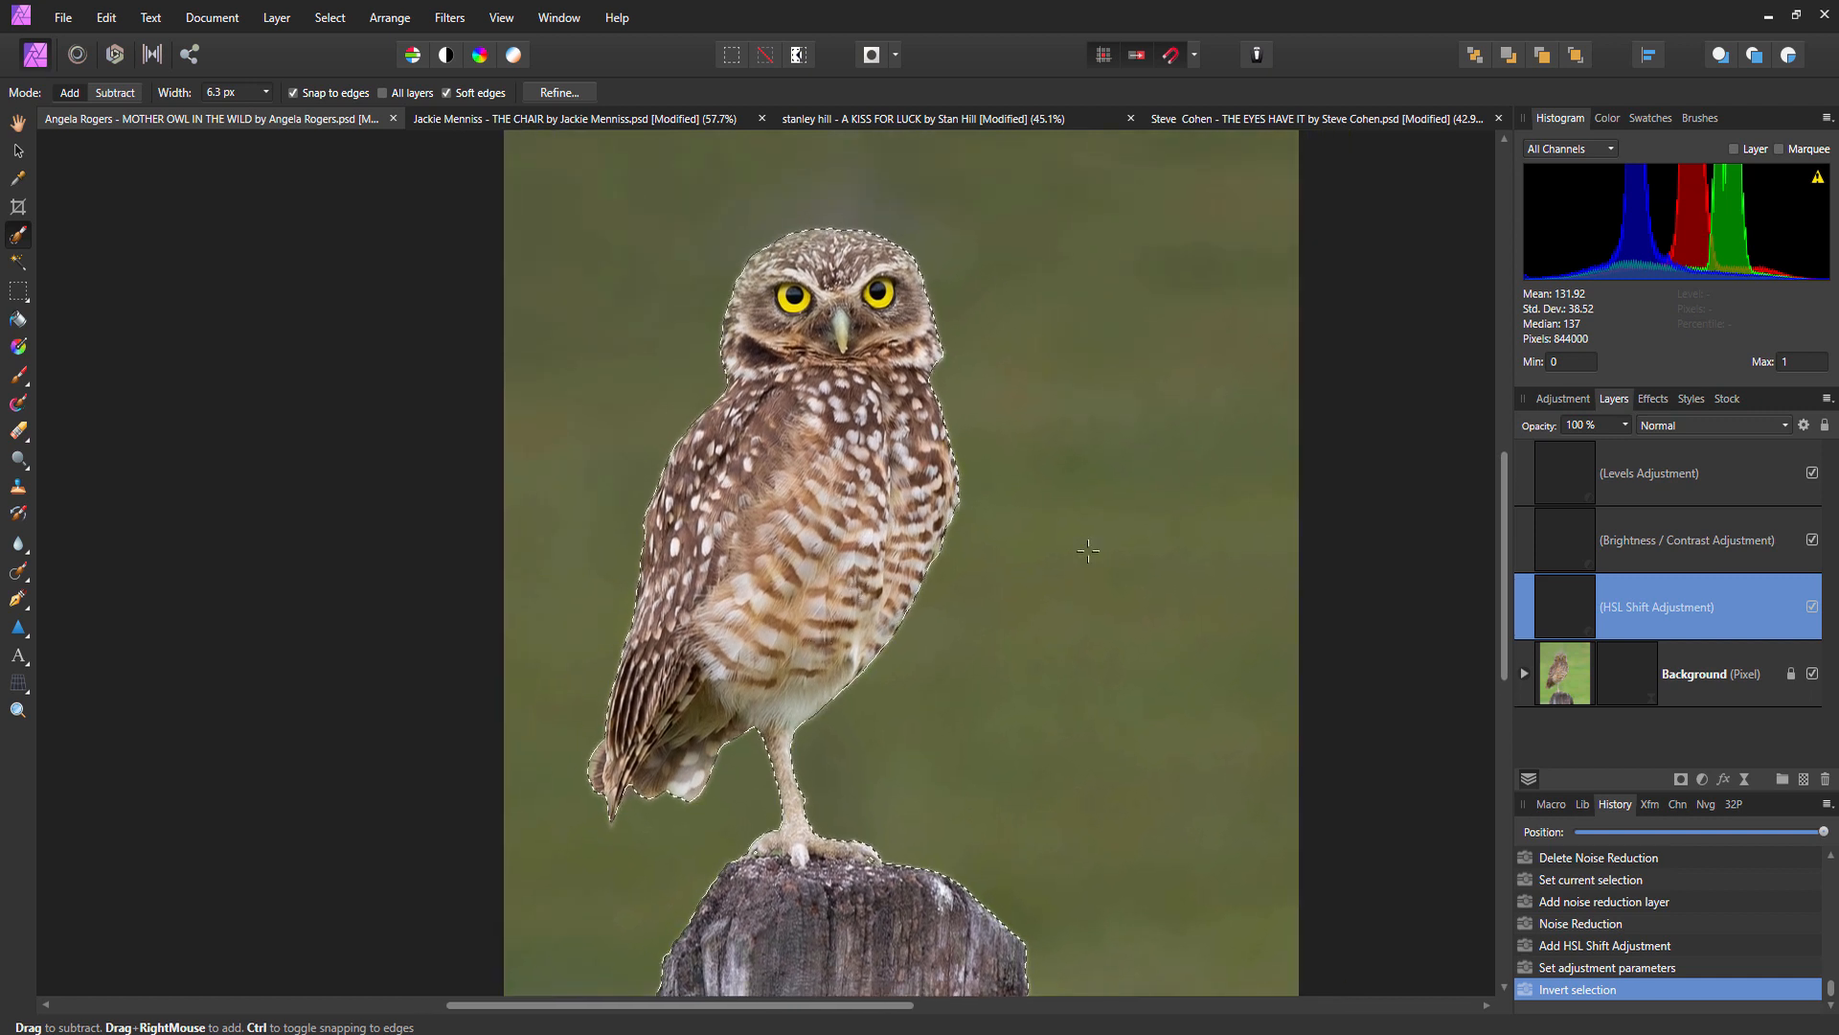
Add a Curves adjustment for the selected owl and post directly above the Background layer.
{"action": "left_click", "coordinate": [1578, 668]}
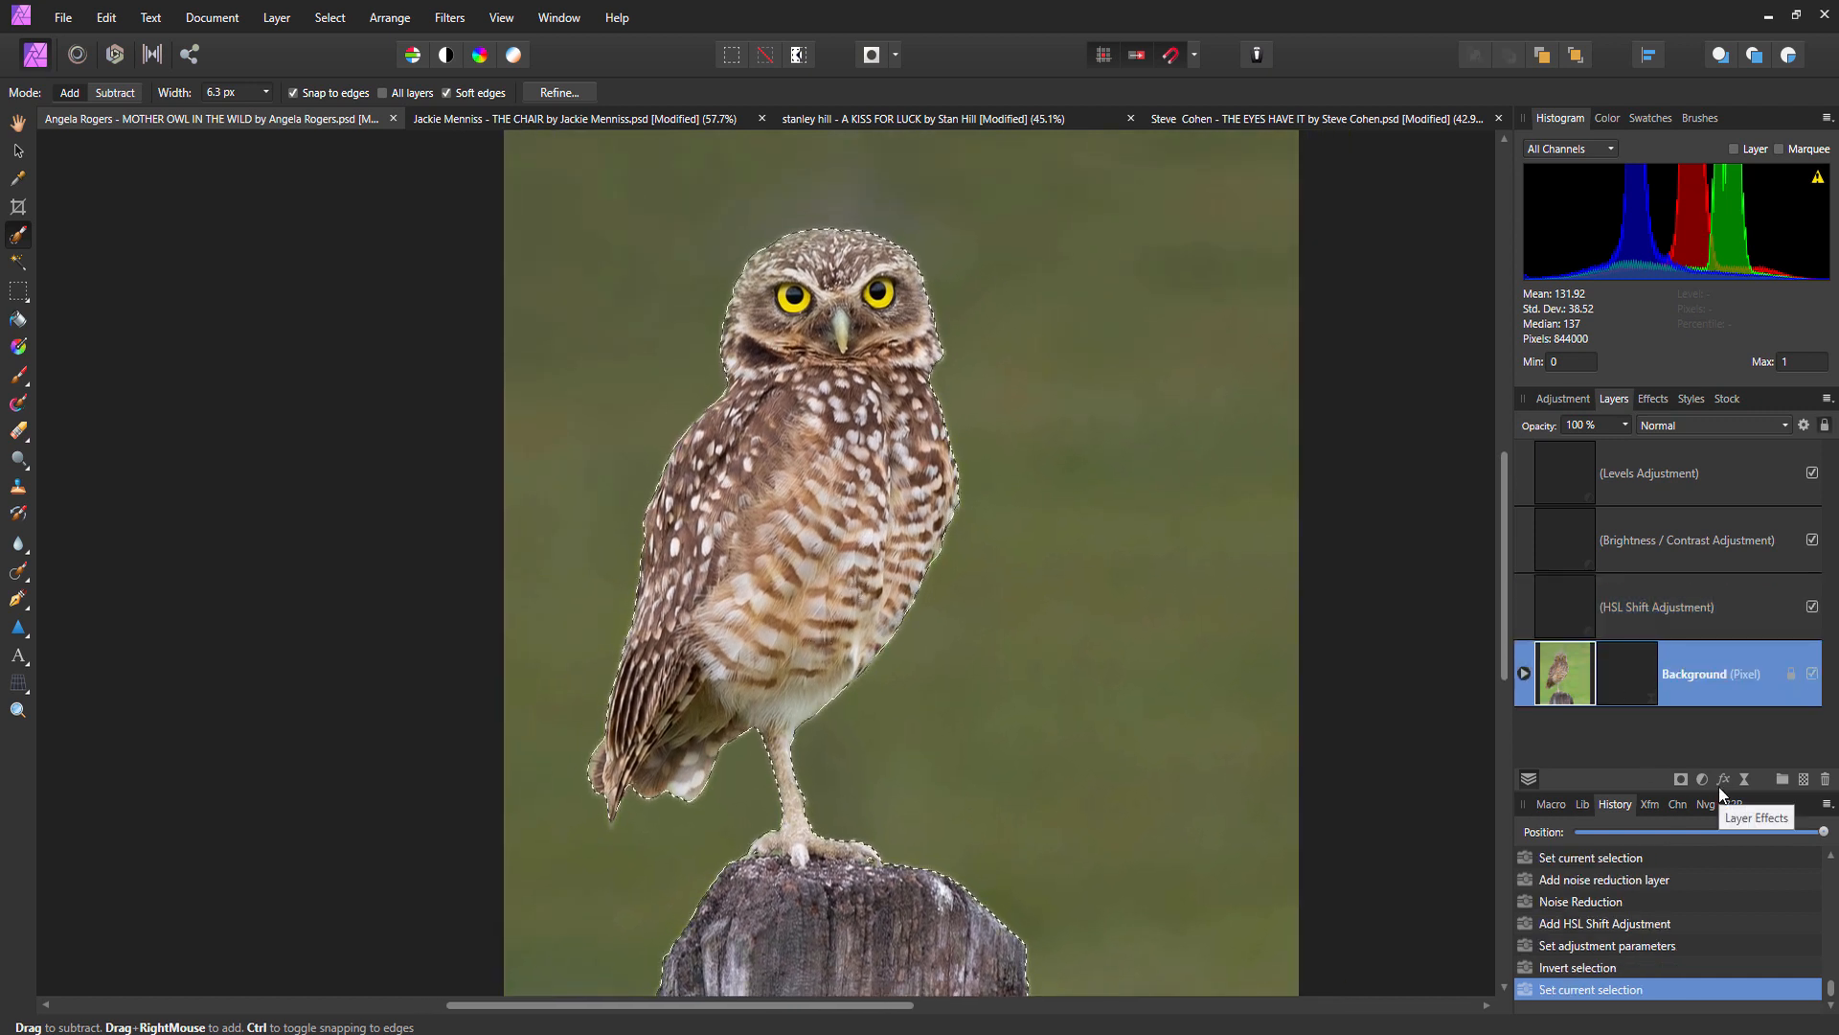
{"action": "scroll", "coordinate": [843, 347], "scroll_direction": "up", "scroll_amount": 3}
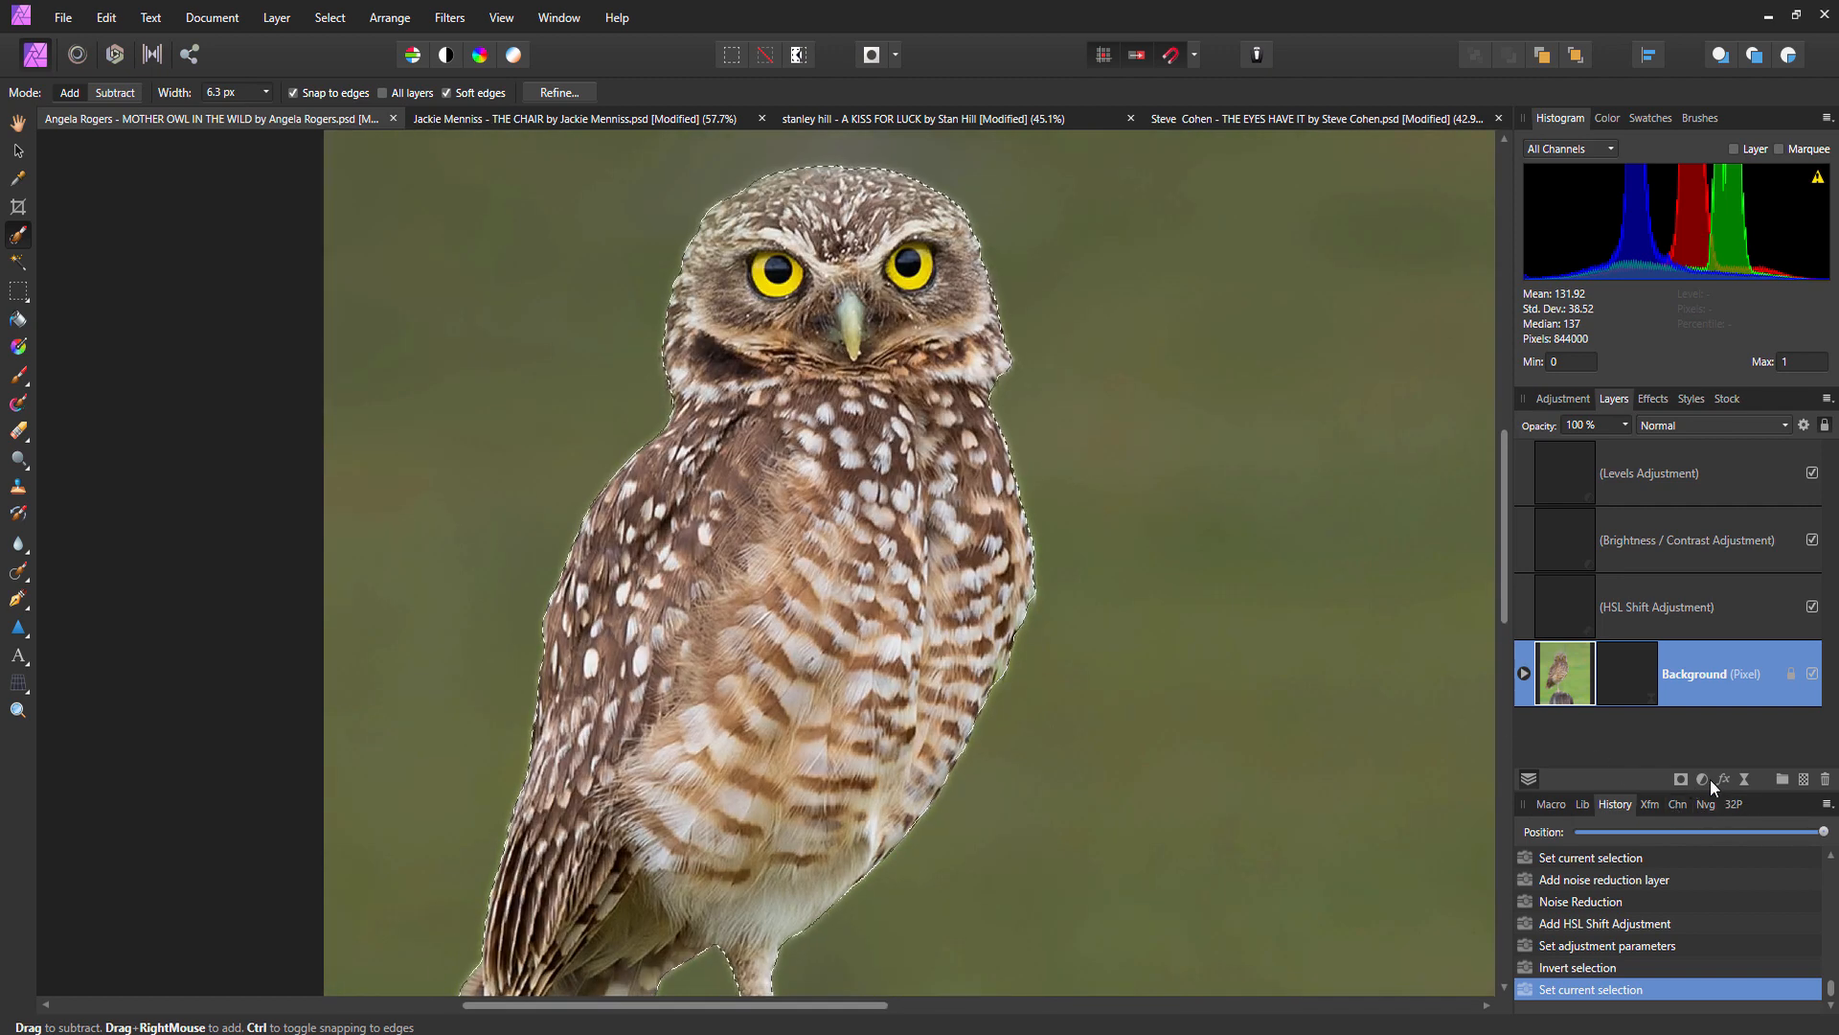
{"action": "left_click", "coordinate": [1745, 776]}
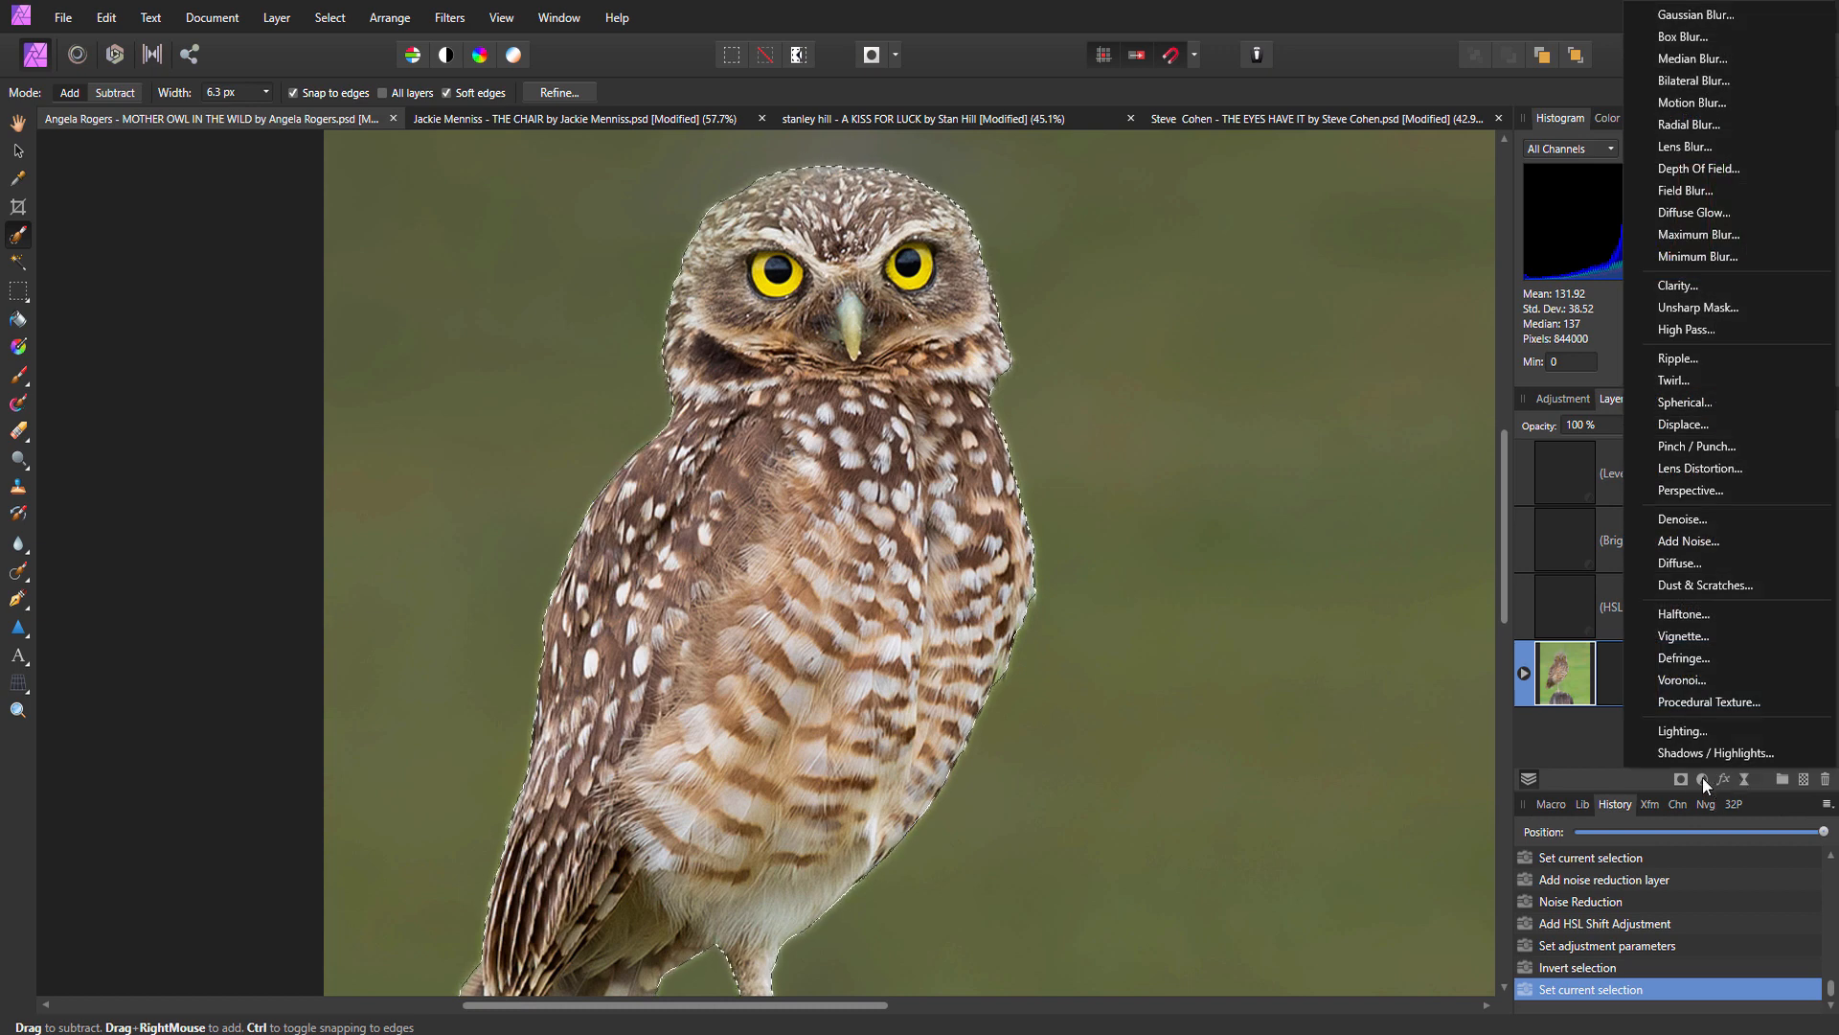
{"action": "left_click", "coordinate": [1704, 780]}
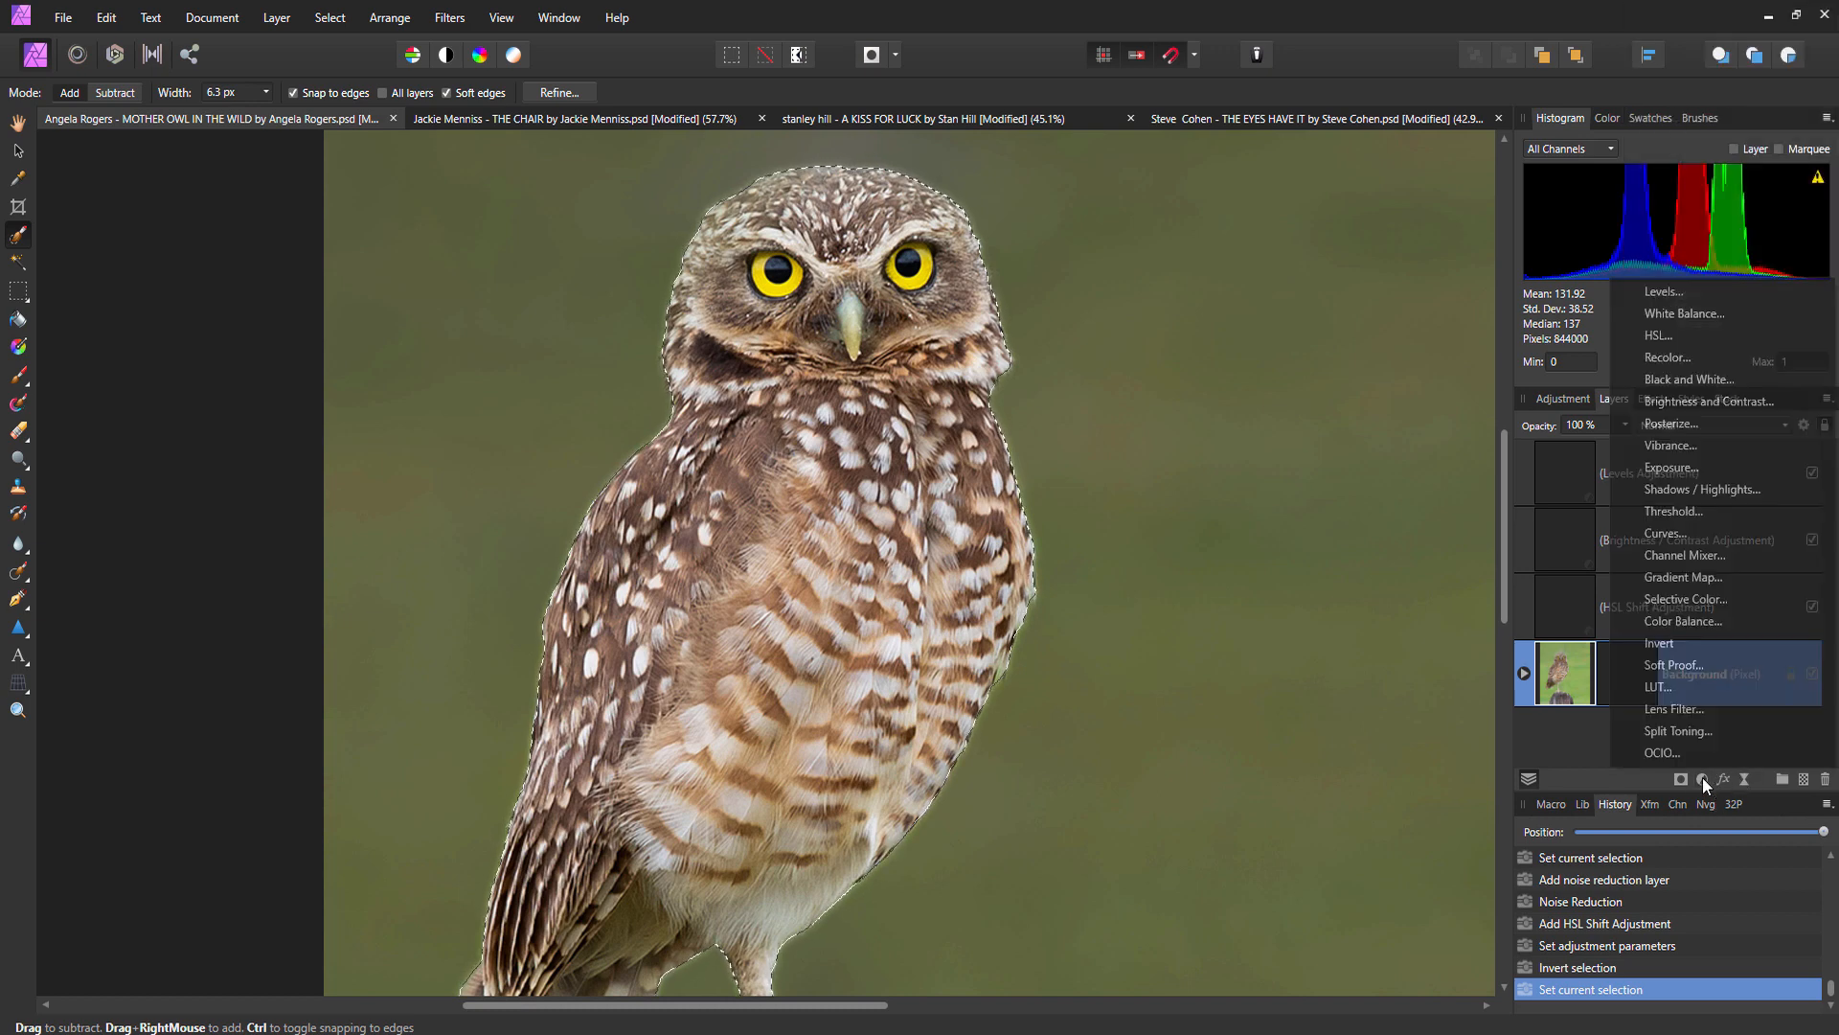
{"action": "left_click", "coordinate": [1681, 533]}
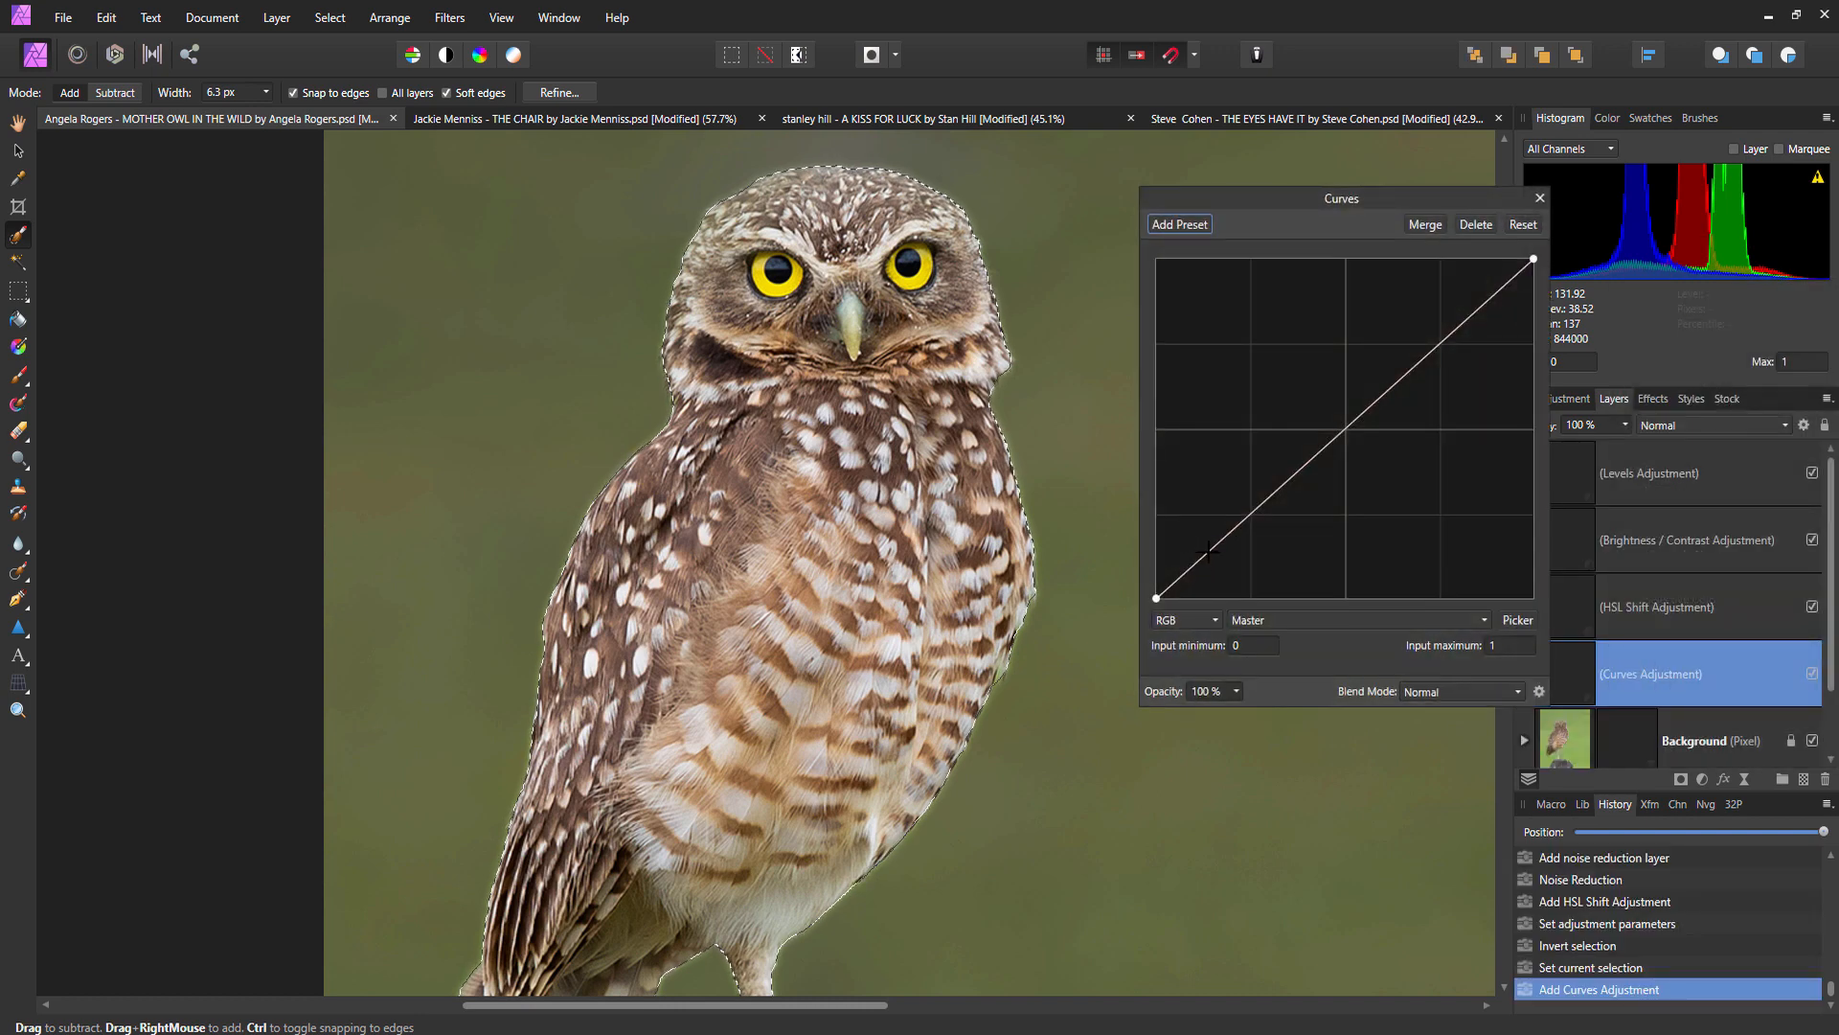
Shape the master curve into an S by lowering the shadows and raising the highlights, and toggle the adjustment's visibility to compare.
{"action": "left_click_drag", "start_coordinate": [1209, 552], "coordinate": [1226, 567]}
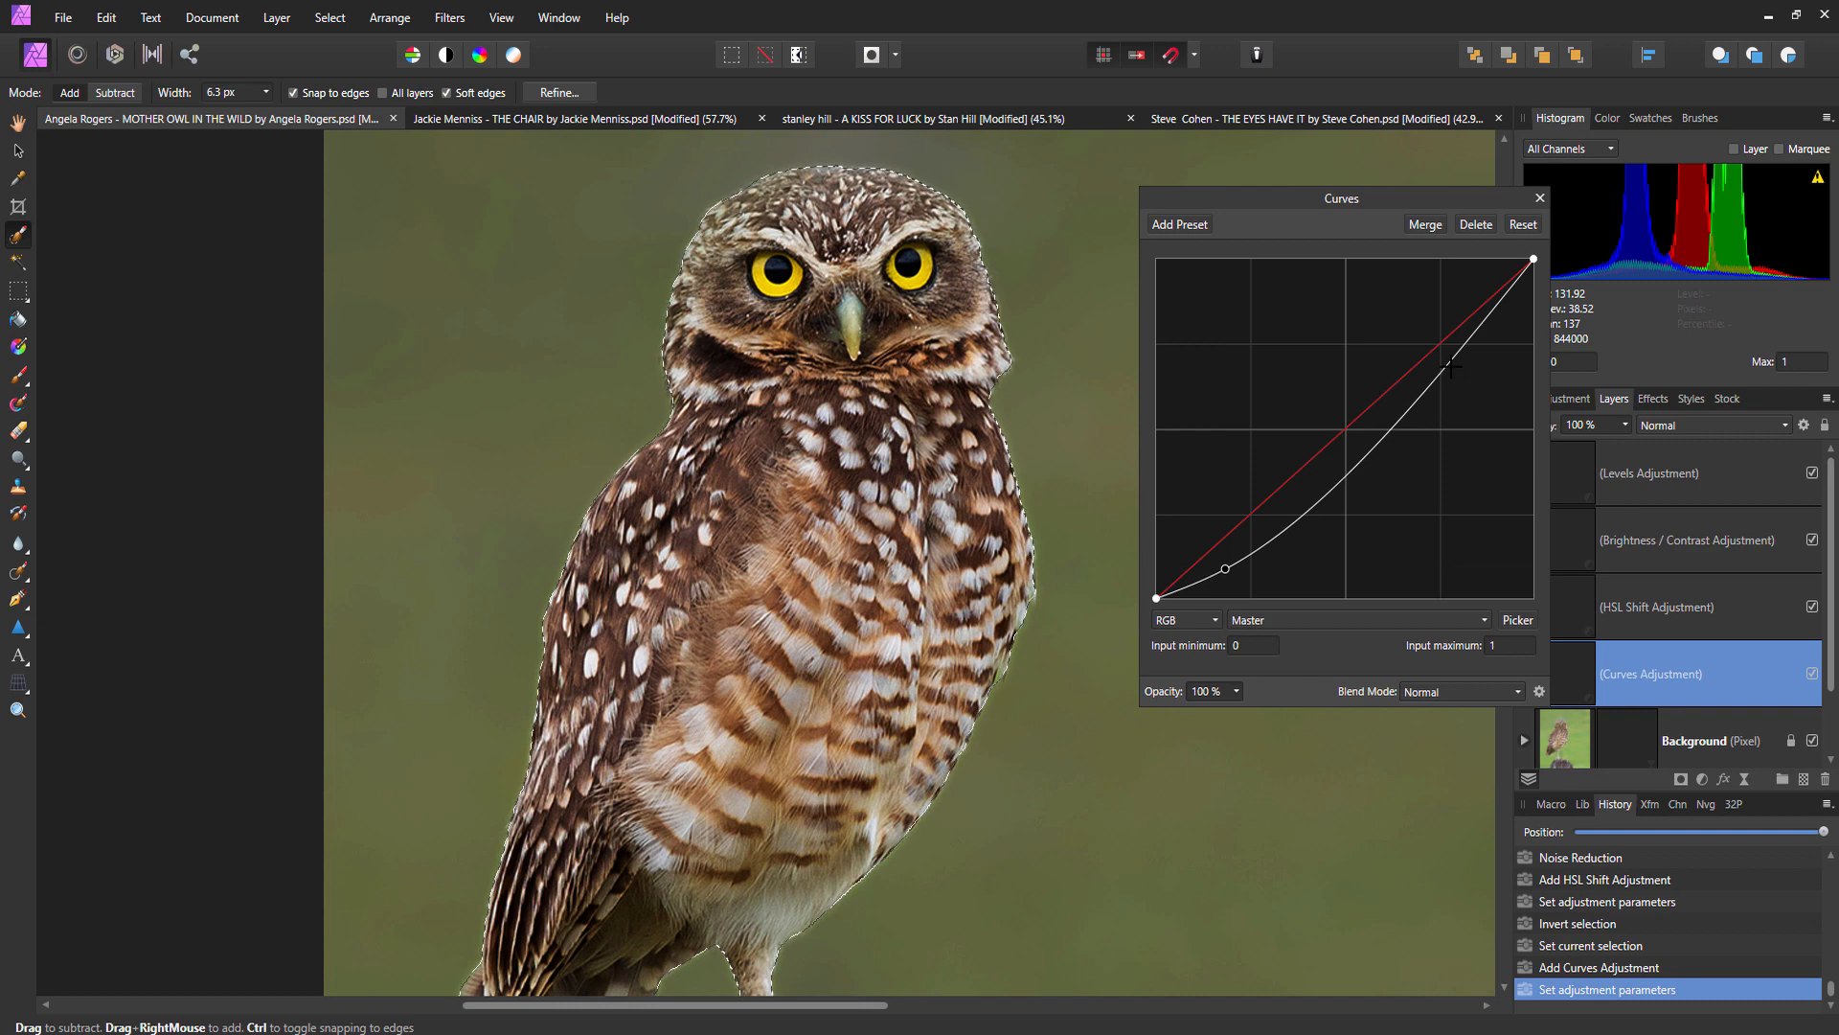
{"action": "left_click_drag", "start_coordinate": [1451, 365], "coordinate": [1440, 331]}
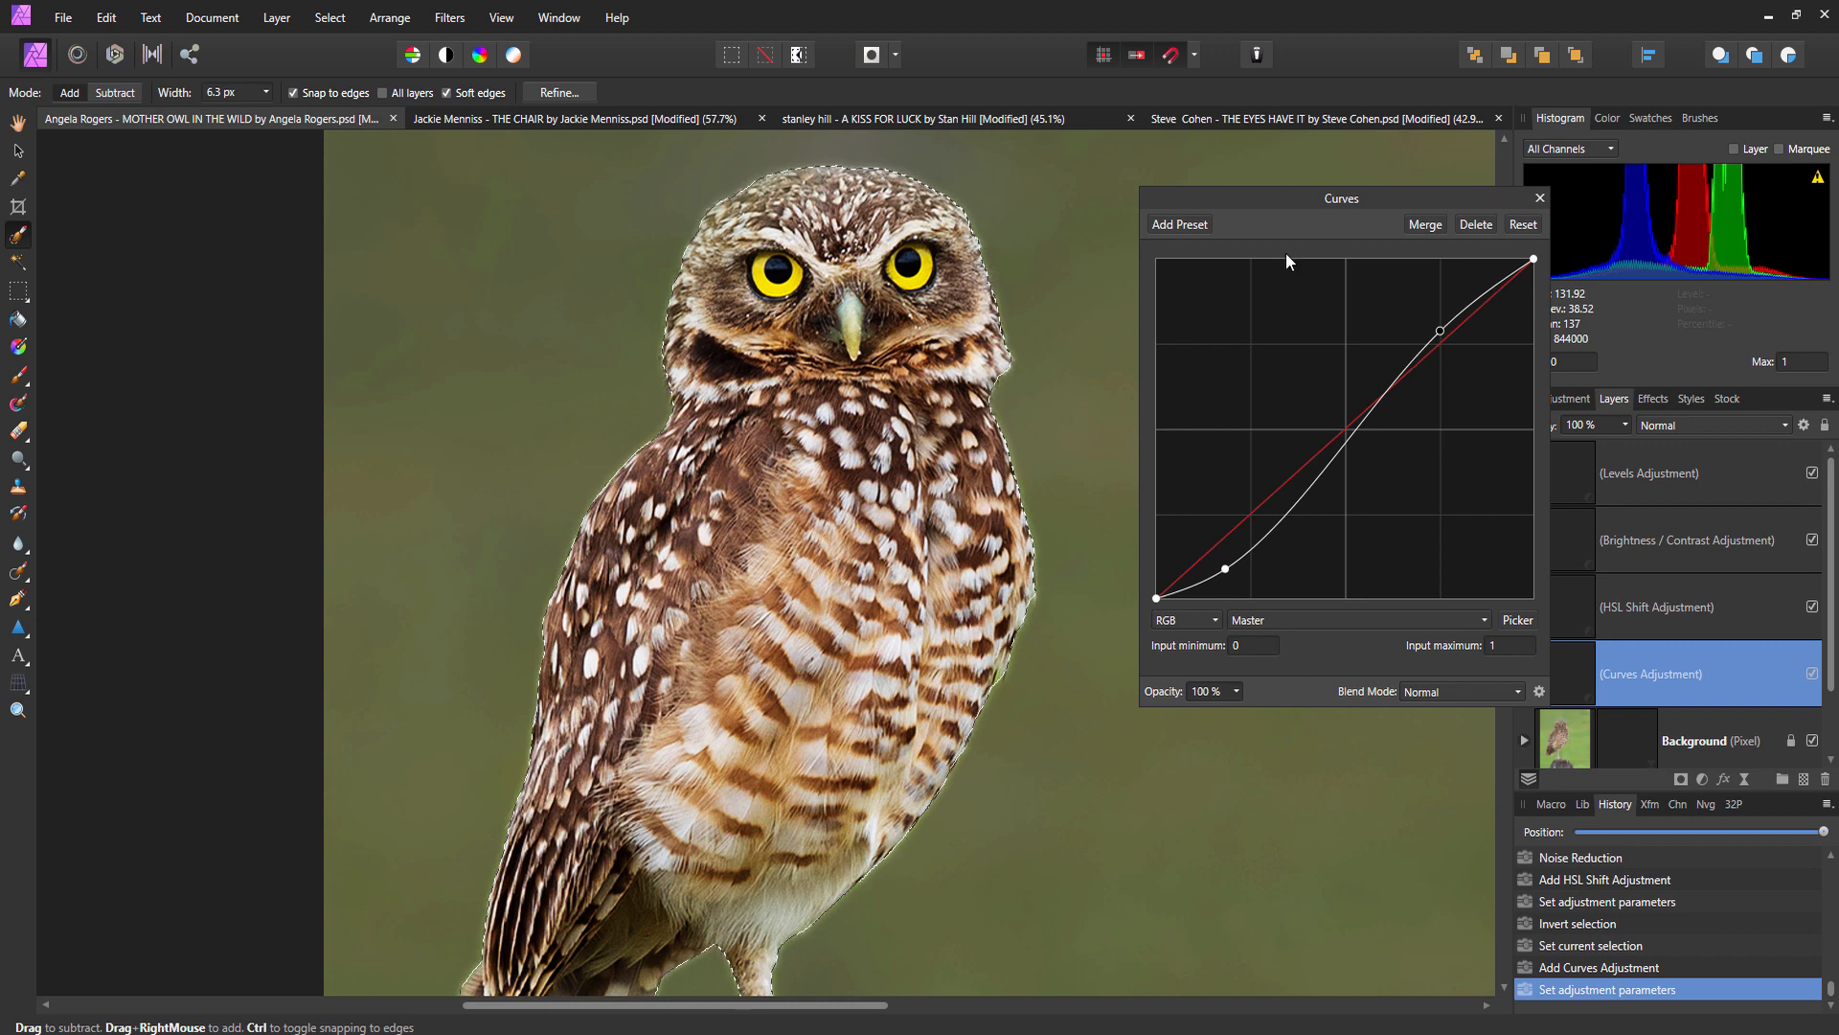
{"action": "left_click_drag", "start_coordinate": [1280, 201], "coordinate": [1289, 251]}
{"action": "scroll", "coordinate": [664, 522], "scroll_direction": "down", "scroll_amount": 3}
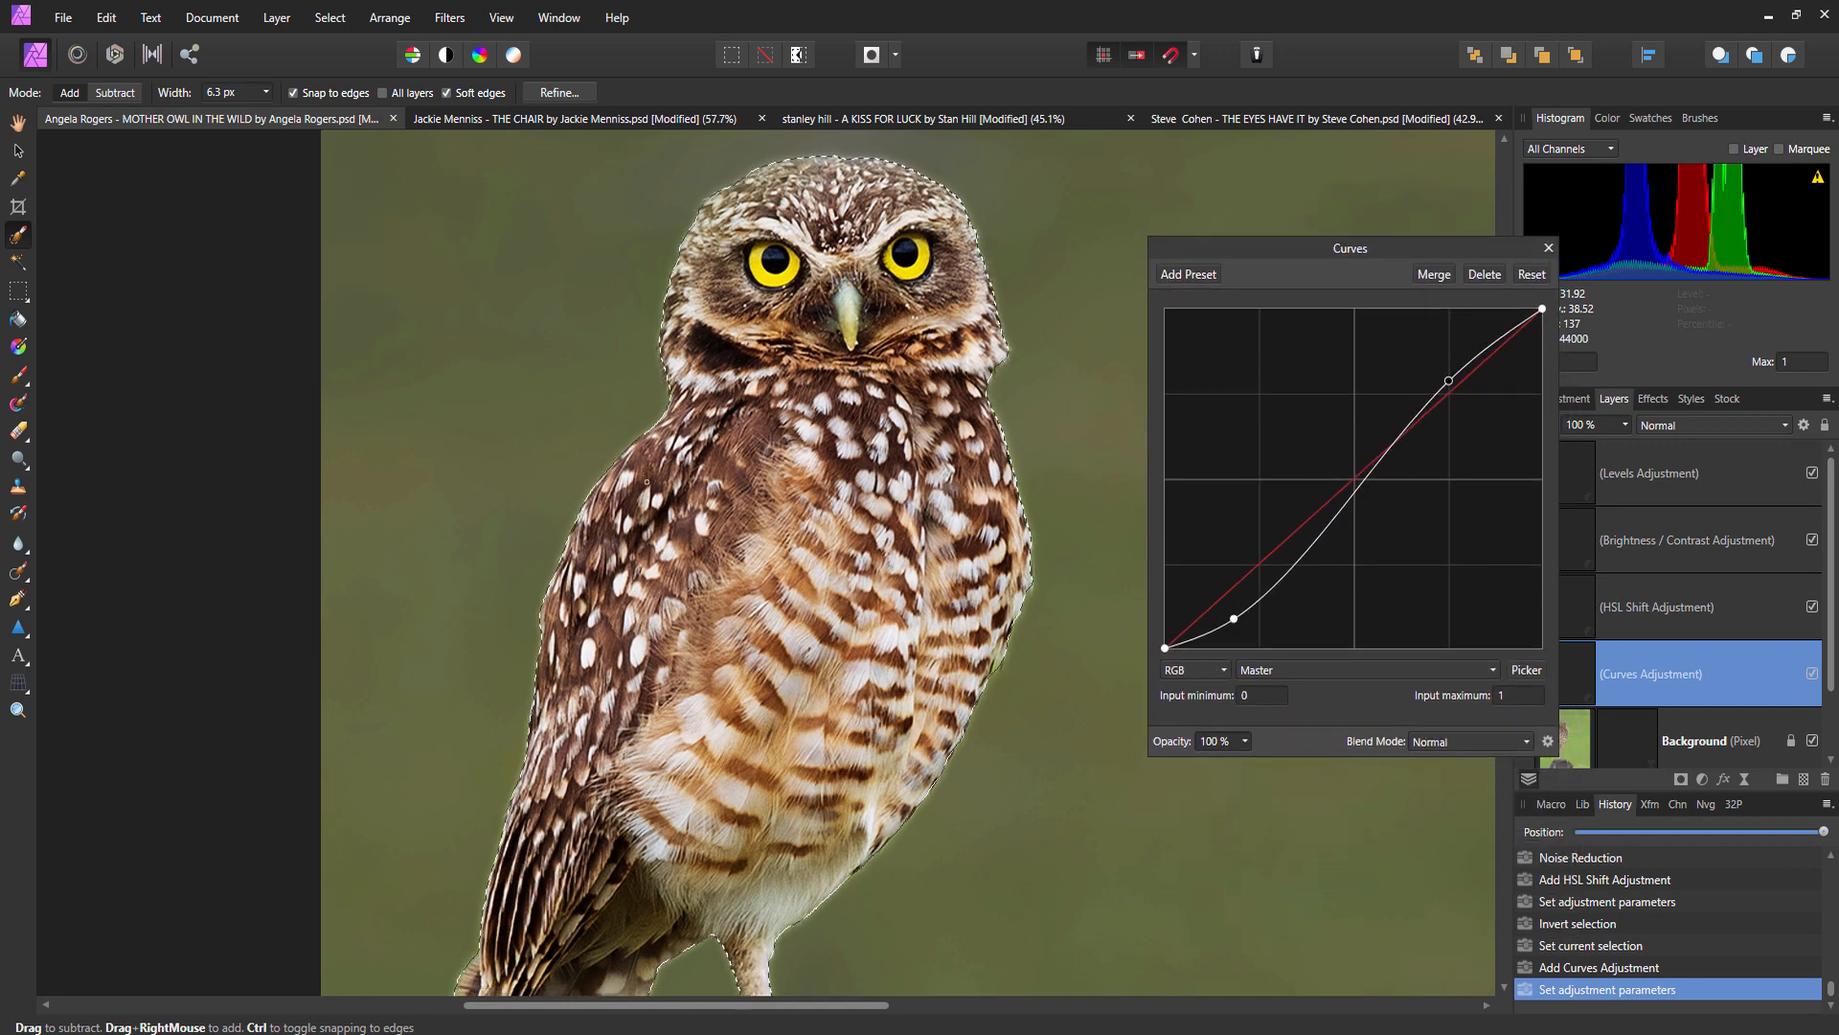
{"action": "left_click", "coordinate": [1810, 675]}
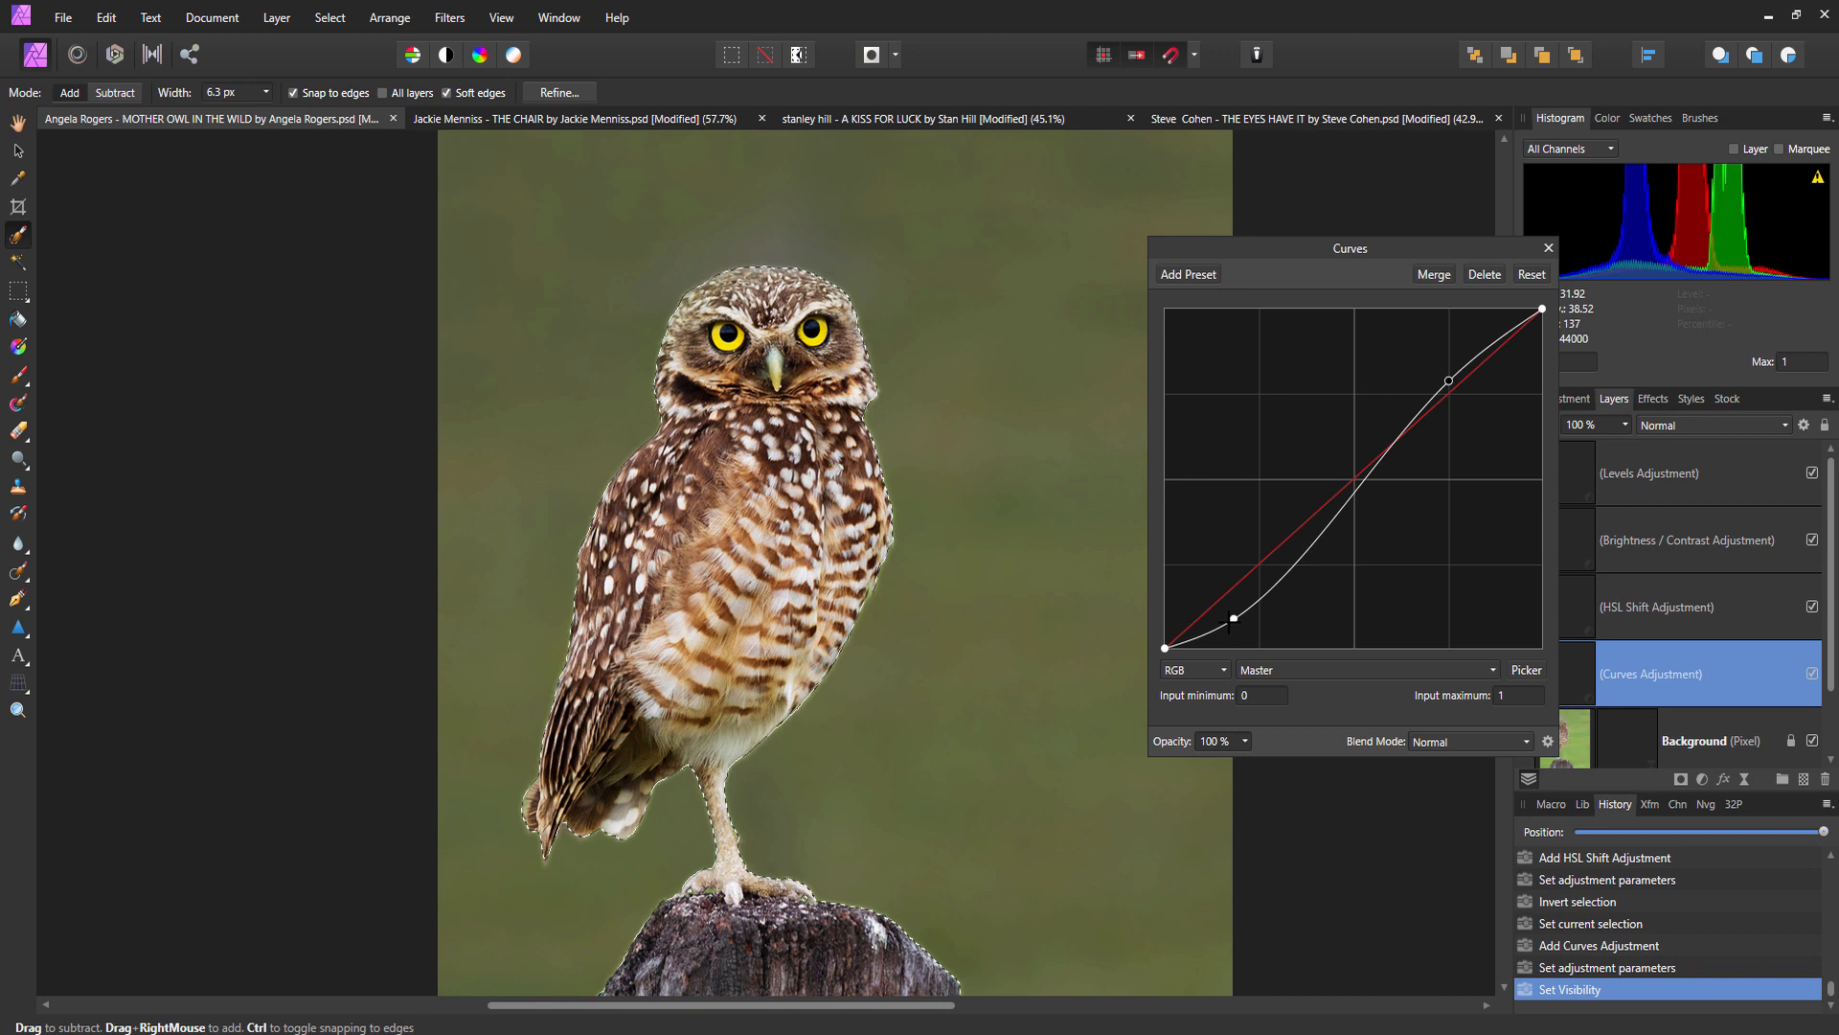
Raise the curve's shadow point slightly to soften the darkening, and close the Curves settings.
{"action": "left_click", "coordinate": [1234, 618]}
{"action": "left_click_drag", "start_coordinate": [1238, 610], "coordinate": [1243, 599]}
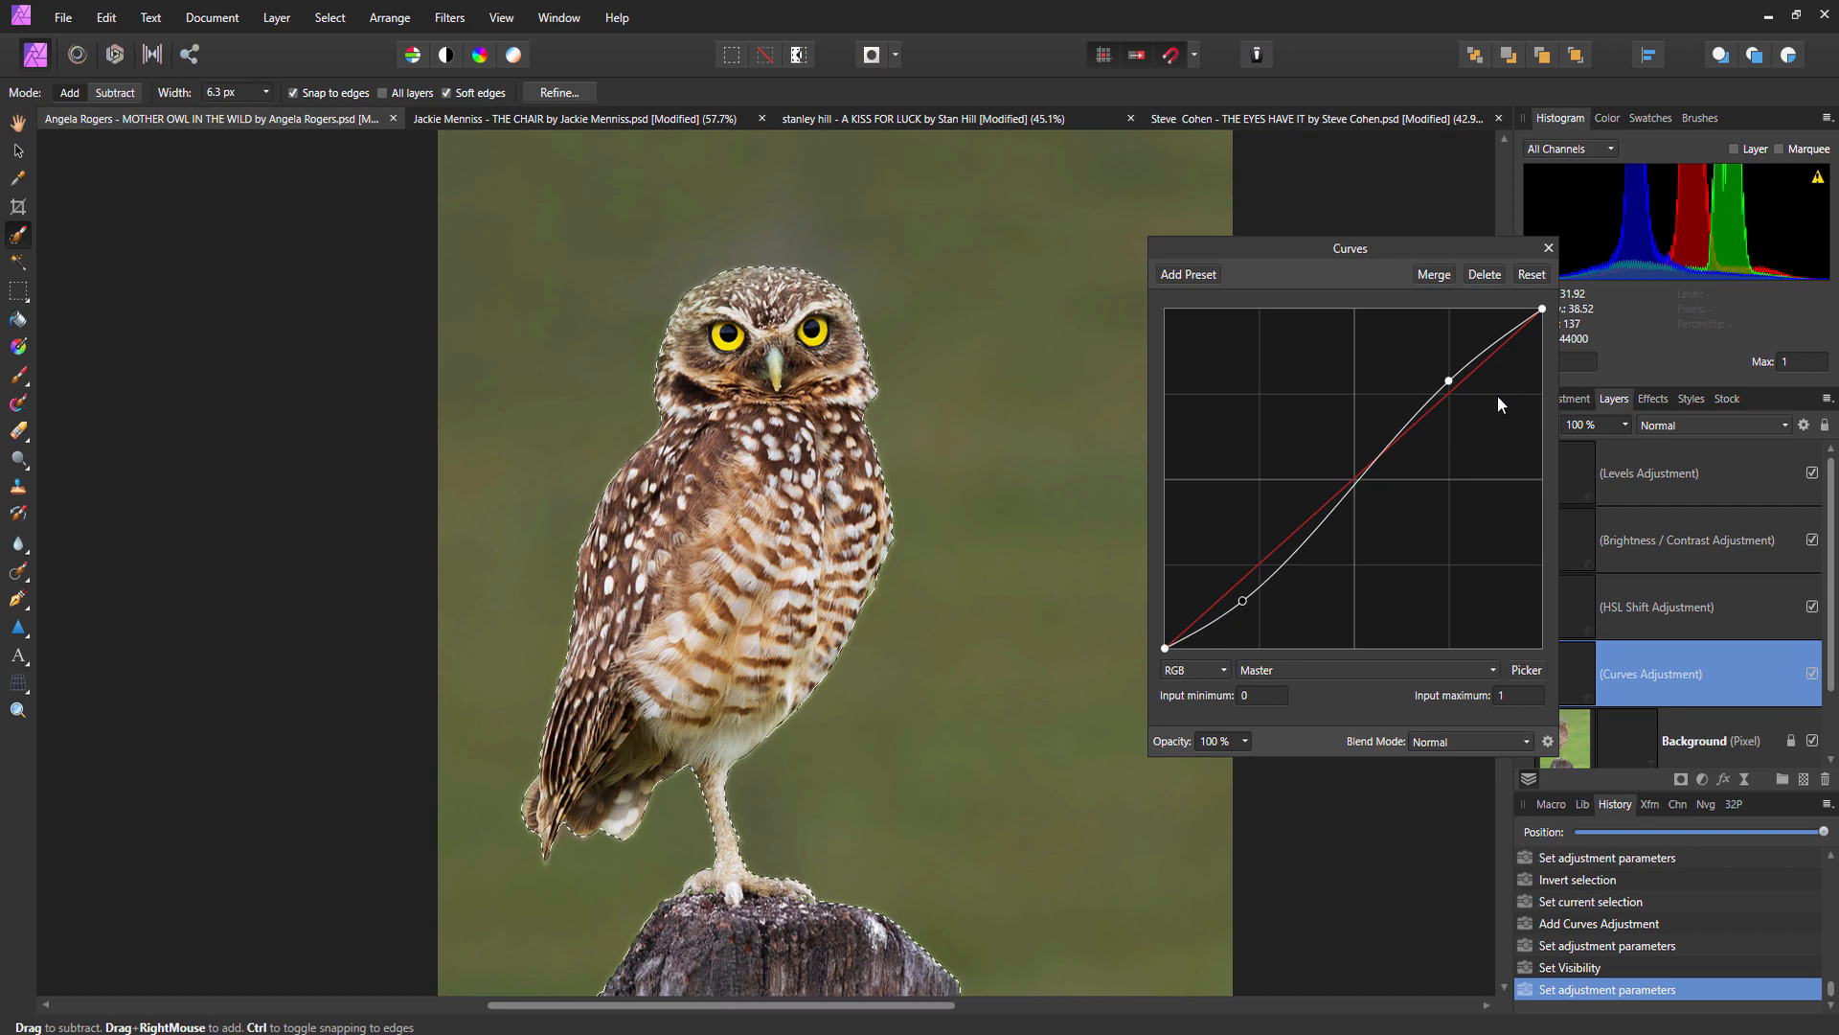
{"action": "left_click", "coordinate": [1548, 252]}
Add a Live High Pass filter for the selected owl and post to the Background layer.
{"action": "scroll", "coordinate": [839, 661], "scroll_direction": "down", "scroll_amount": 5}
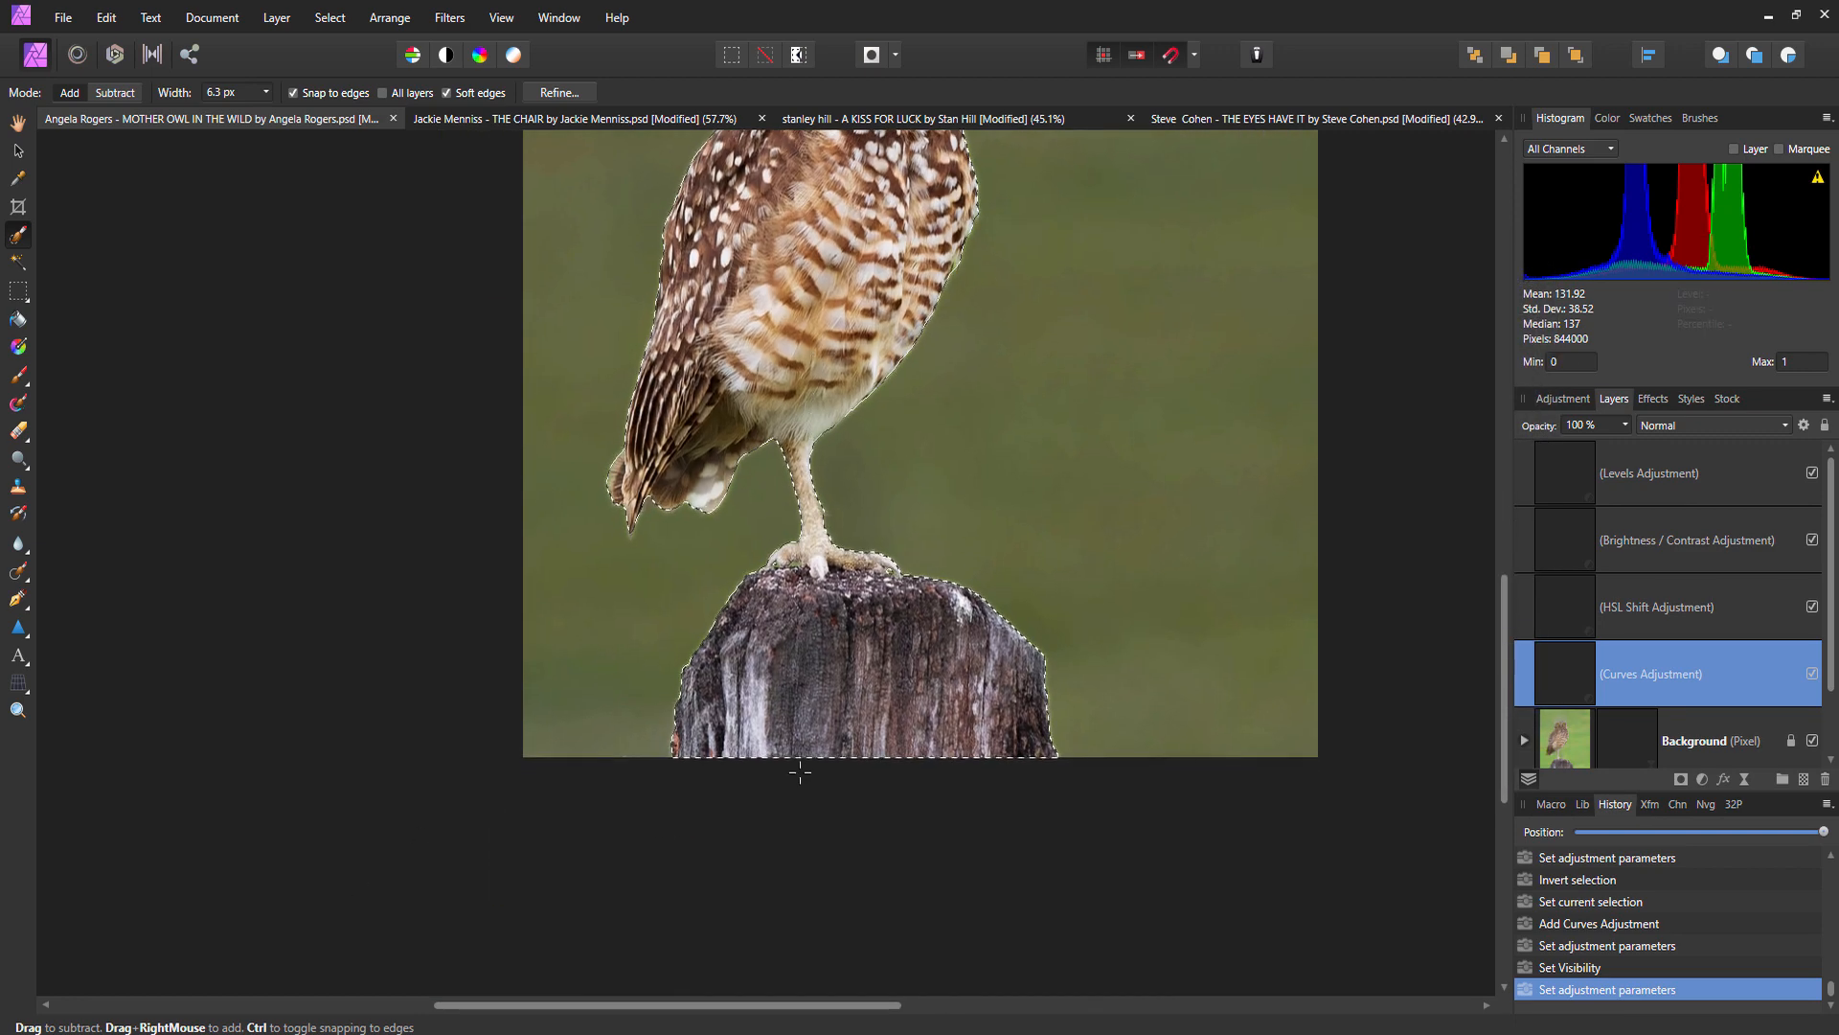
{"action": "scroll", "coordinate": [840, 661], "scroll_direction": "up", "scroll_amount": 5}
{"action": "scroll", "coordinate": [839, 661], "scroll_direction": "up", "scroll_amount": 2}
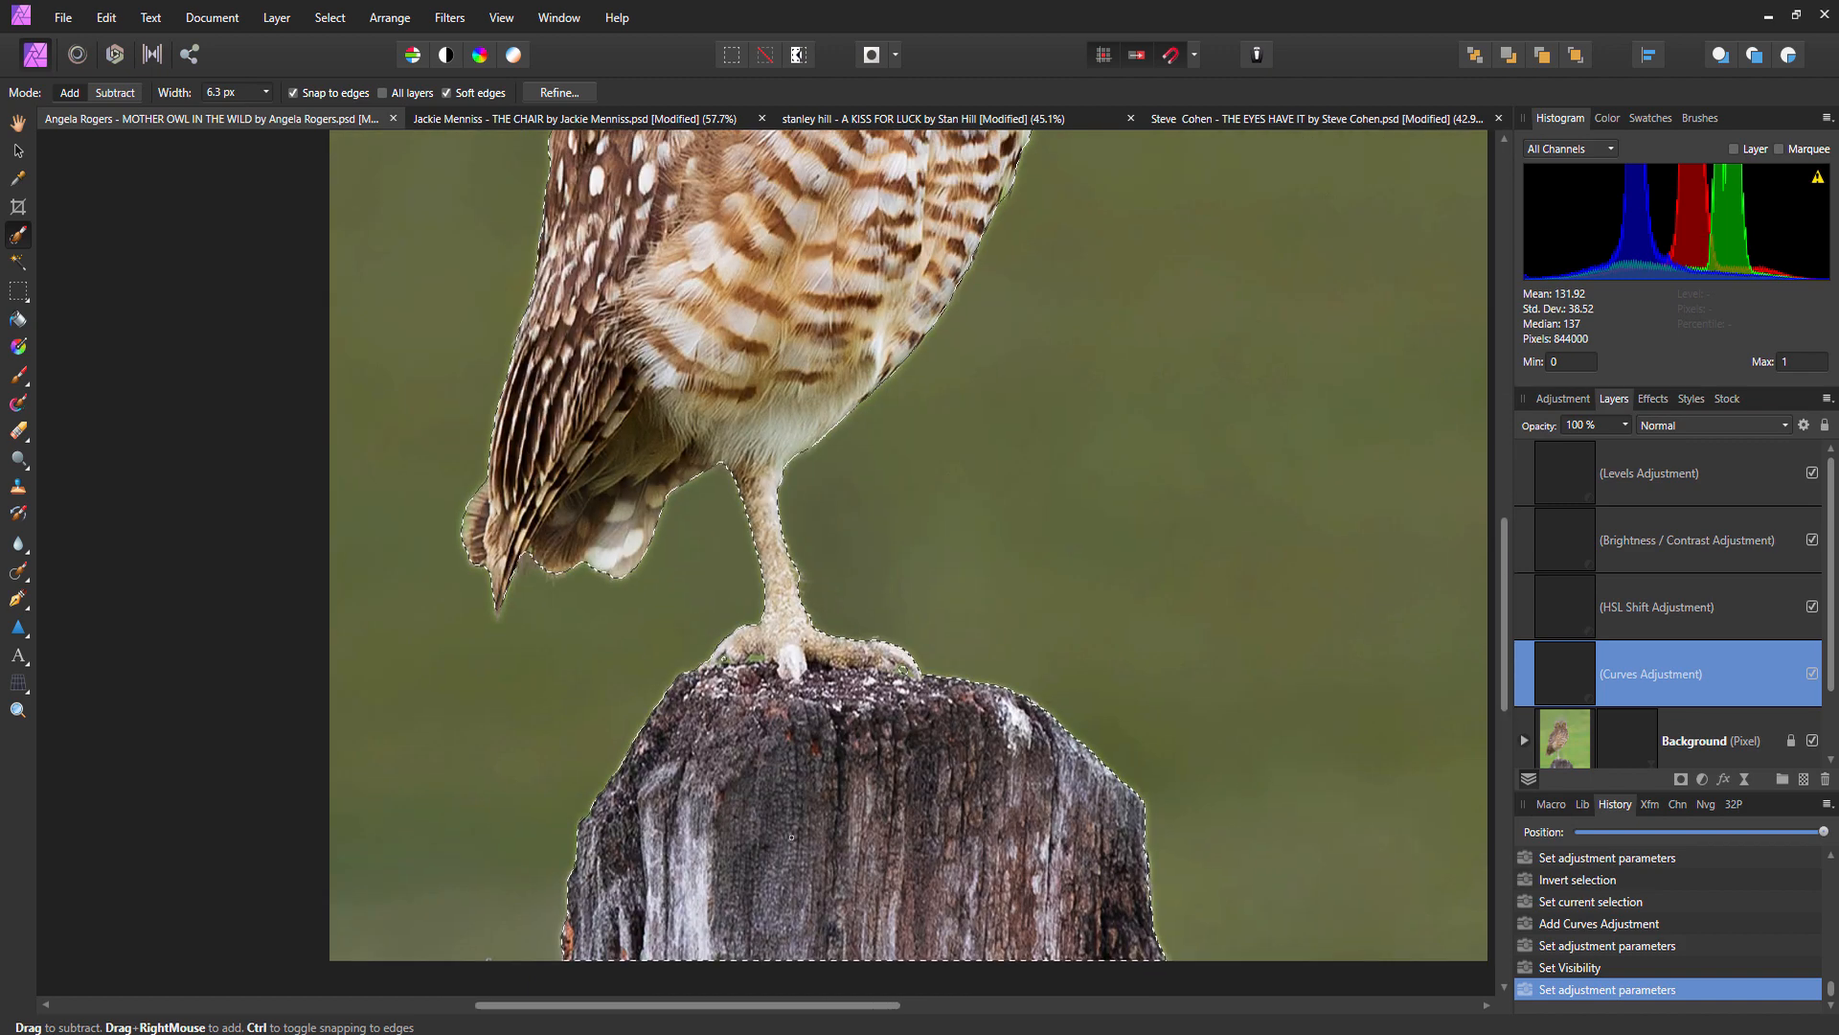
{"action": "scroll", "coordinate": [780, 443], "scroll_direction": "up", "scroll_amount": 4}
{"action": "scroll", "coordinate": [880, 476], "scroll_direction": "left", "scroll_amount": 3}
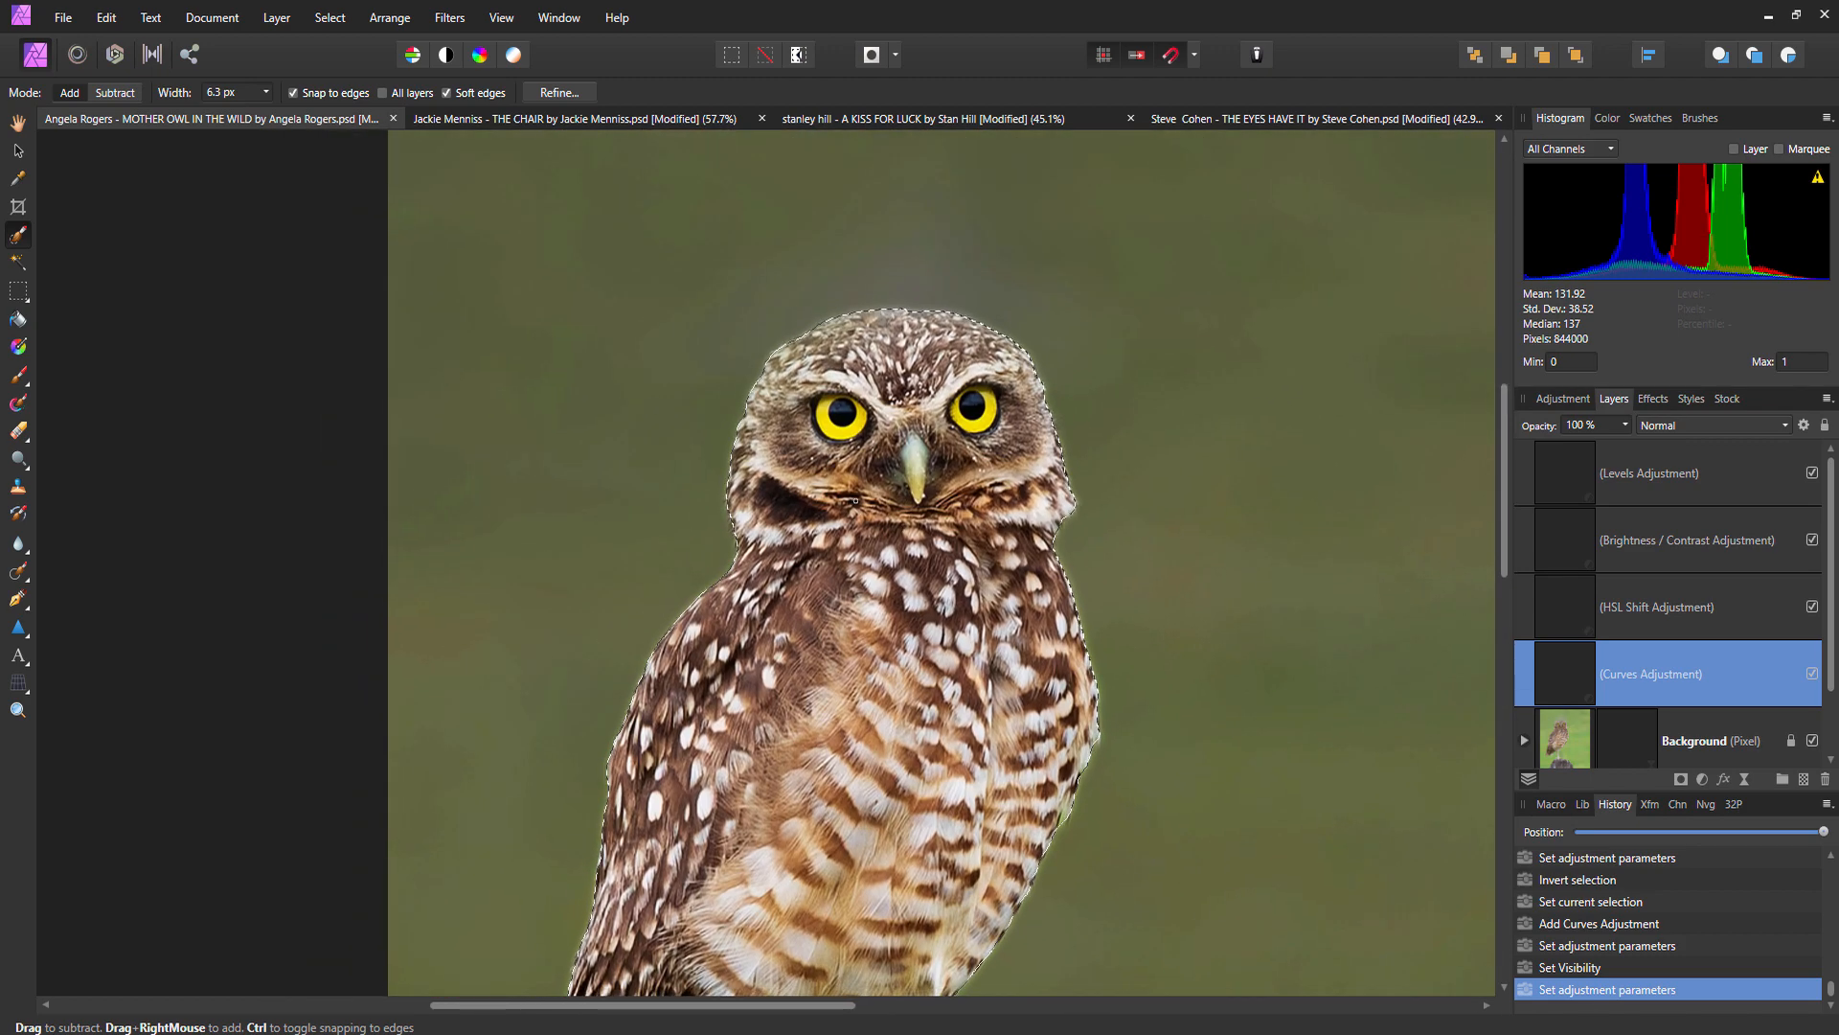
{"action": "scroll", "coordinate": [880, 476], "scroll_direction": "down", "scroll_amount": 3}
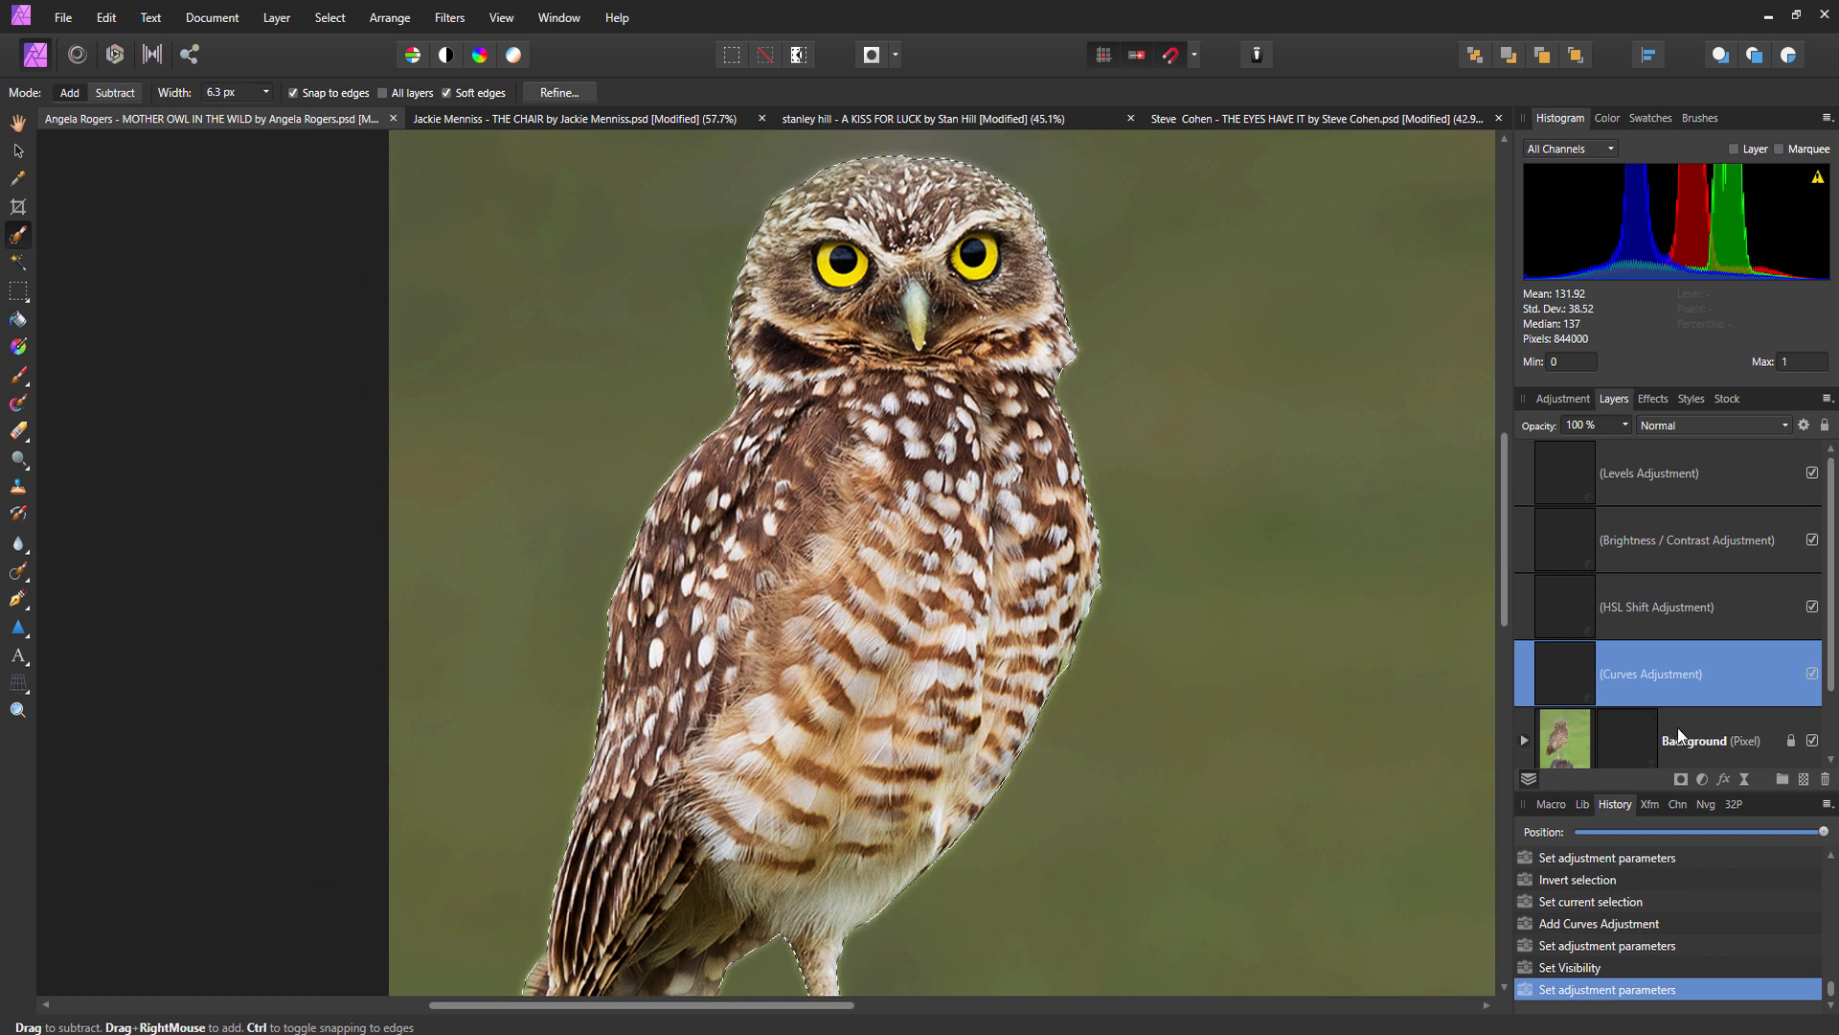
{"action": "left_click", "coordinate": [1577, 738]}
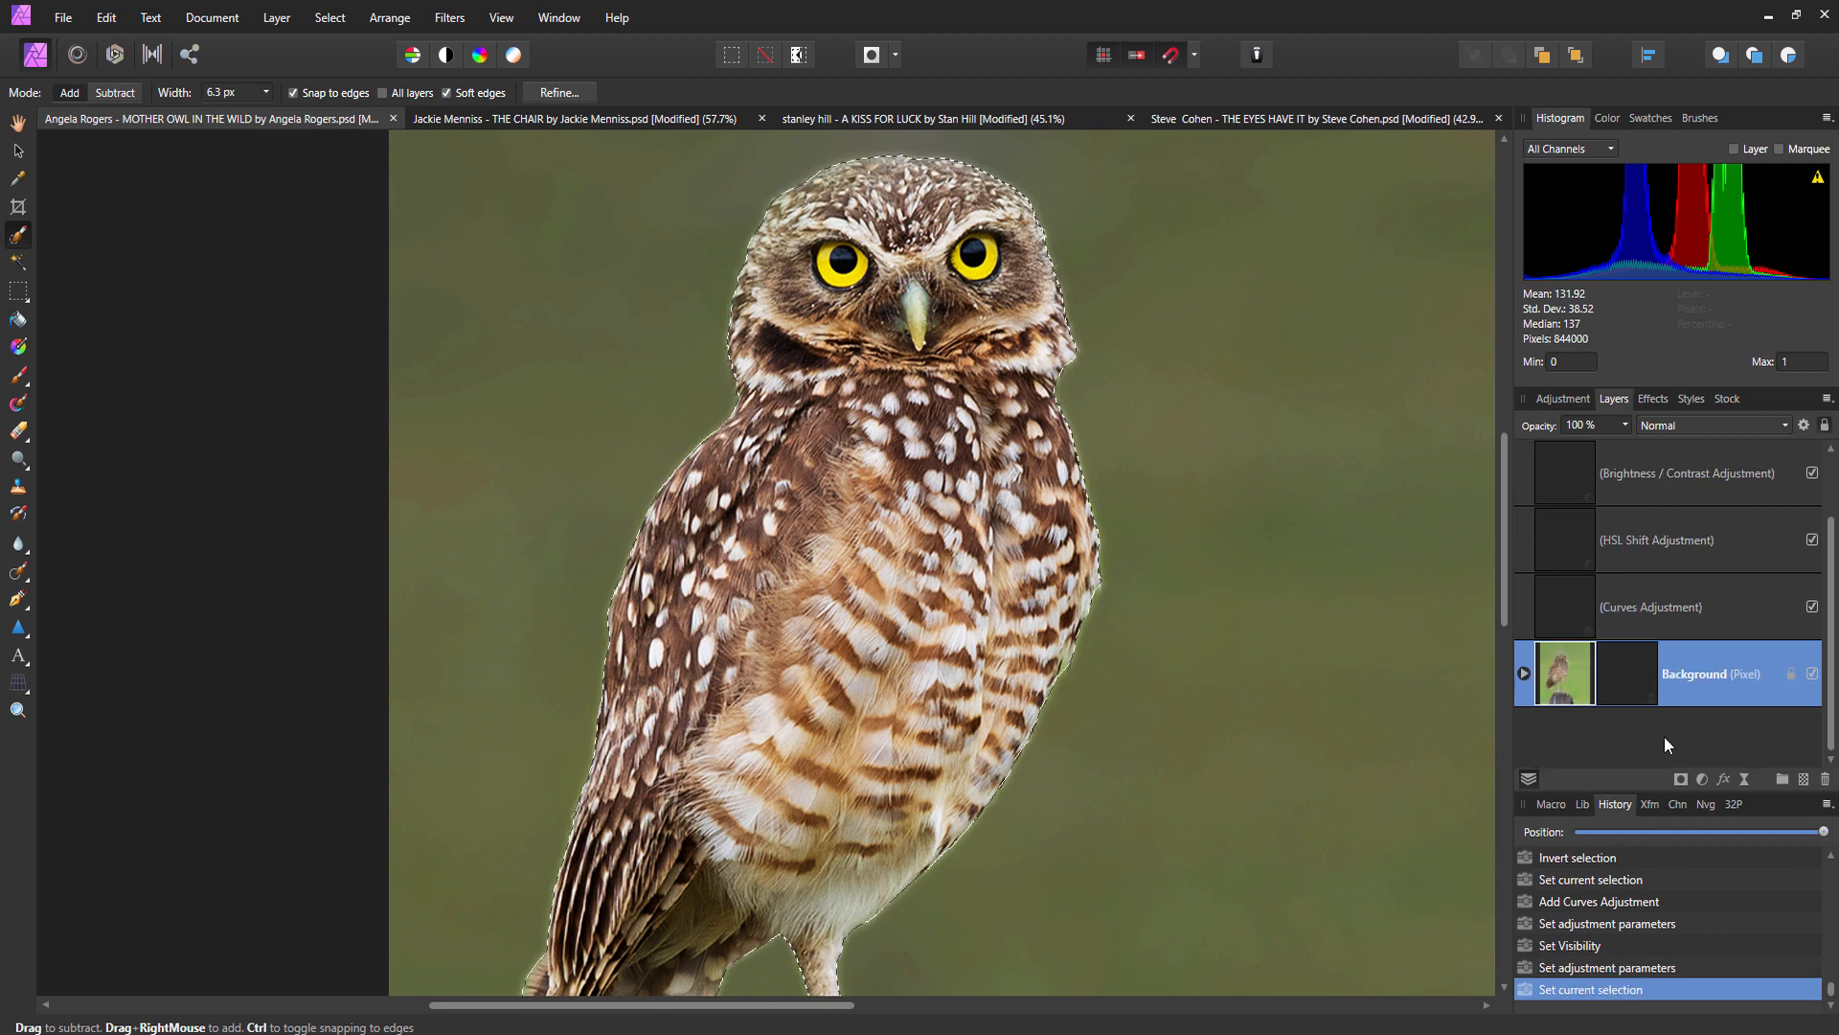
{"action": "left_click", "coordinate": [1745, 778]}
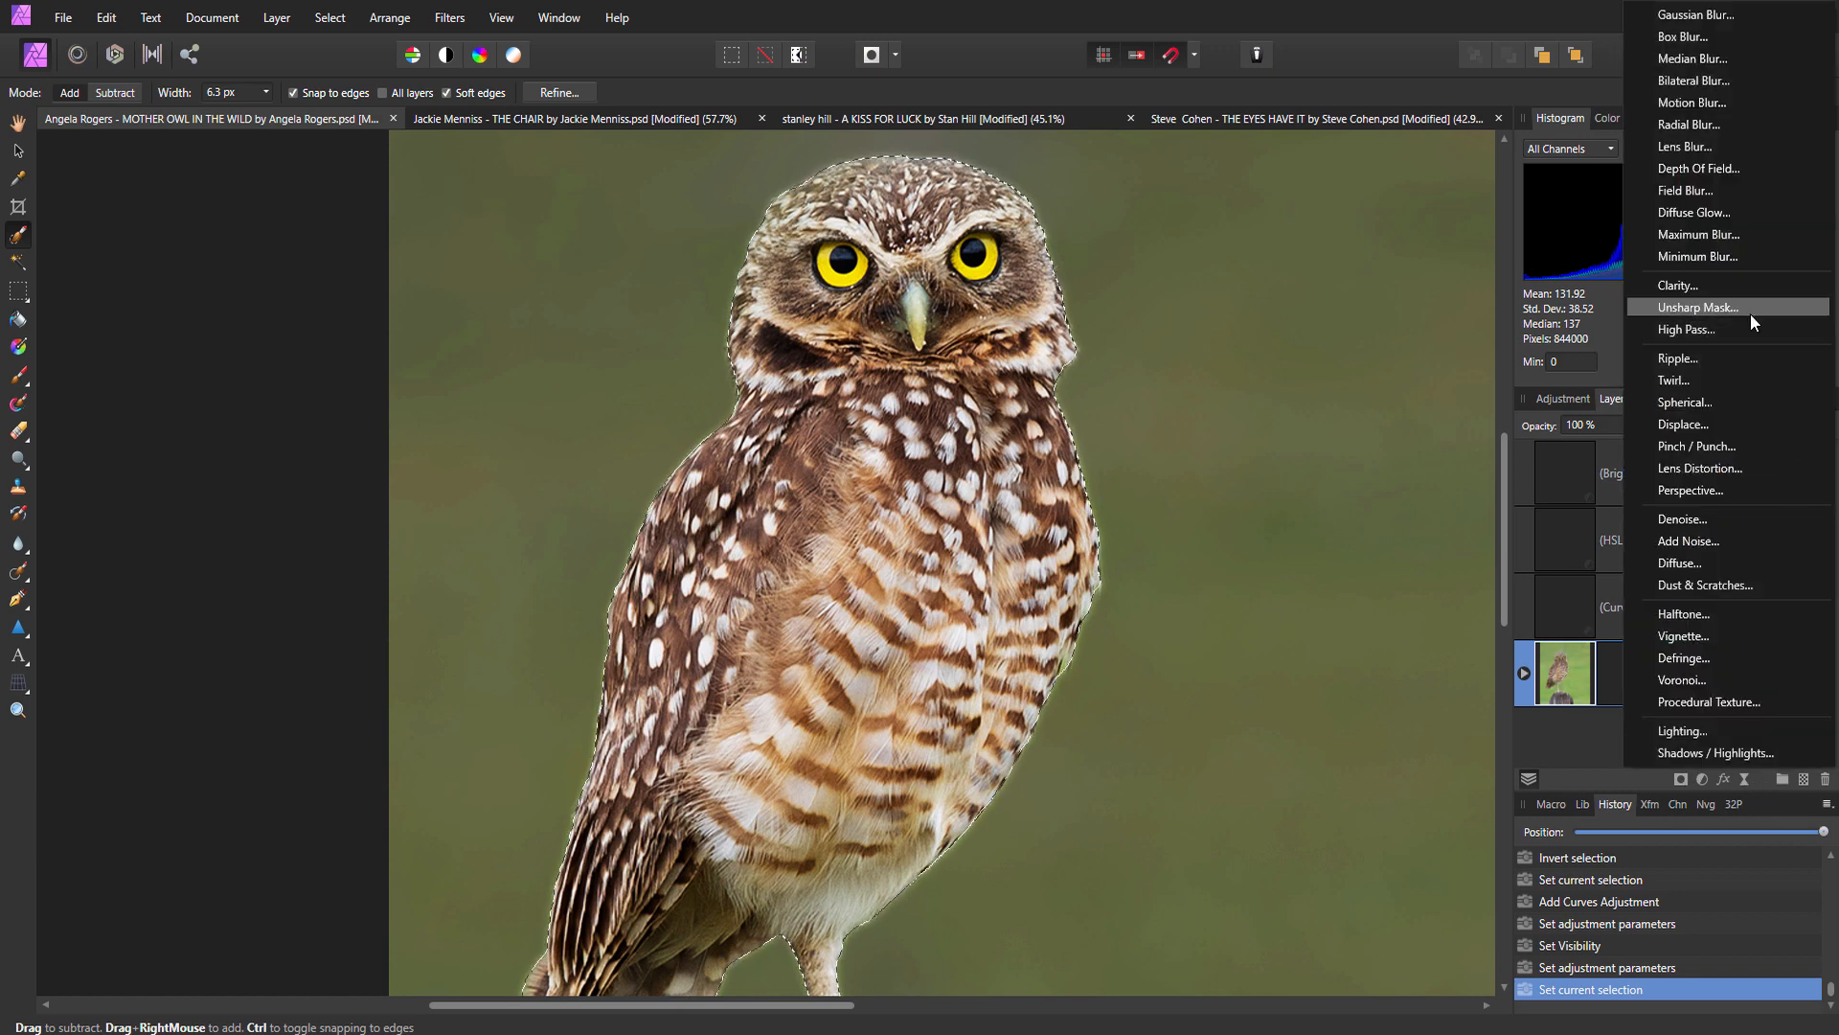
{"action": "left_click", "coordinate": [1692, 330]}
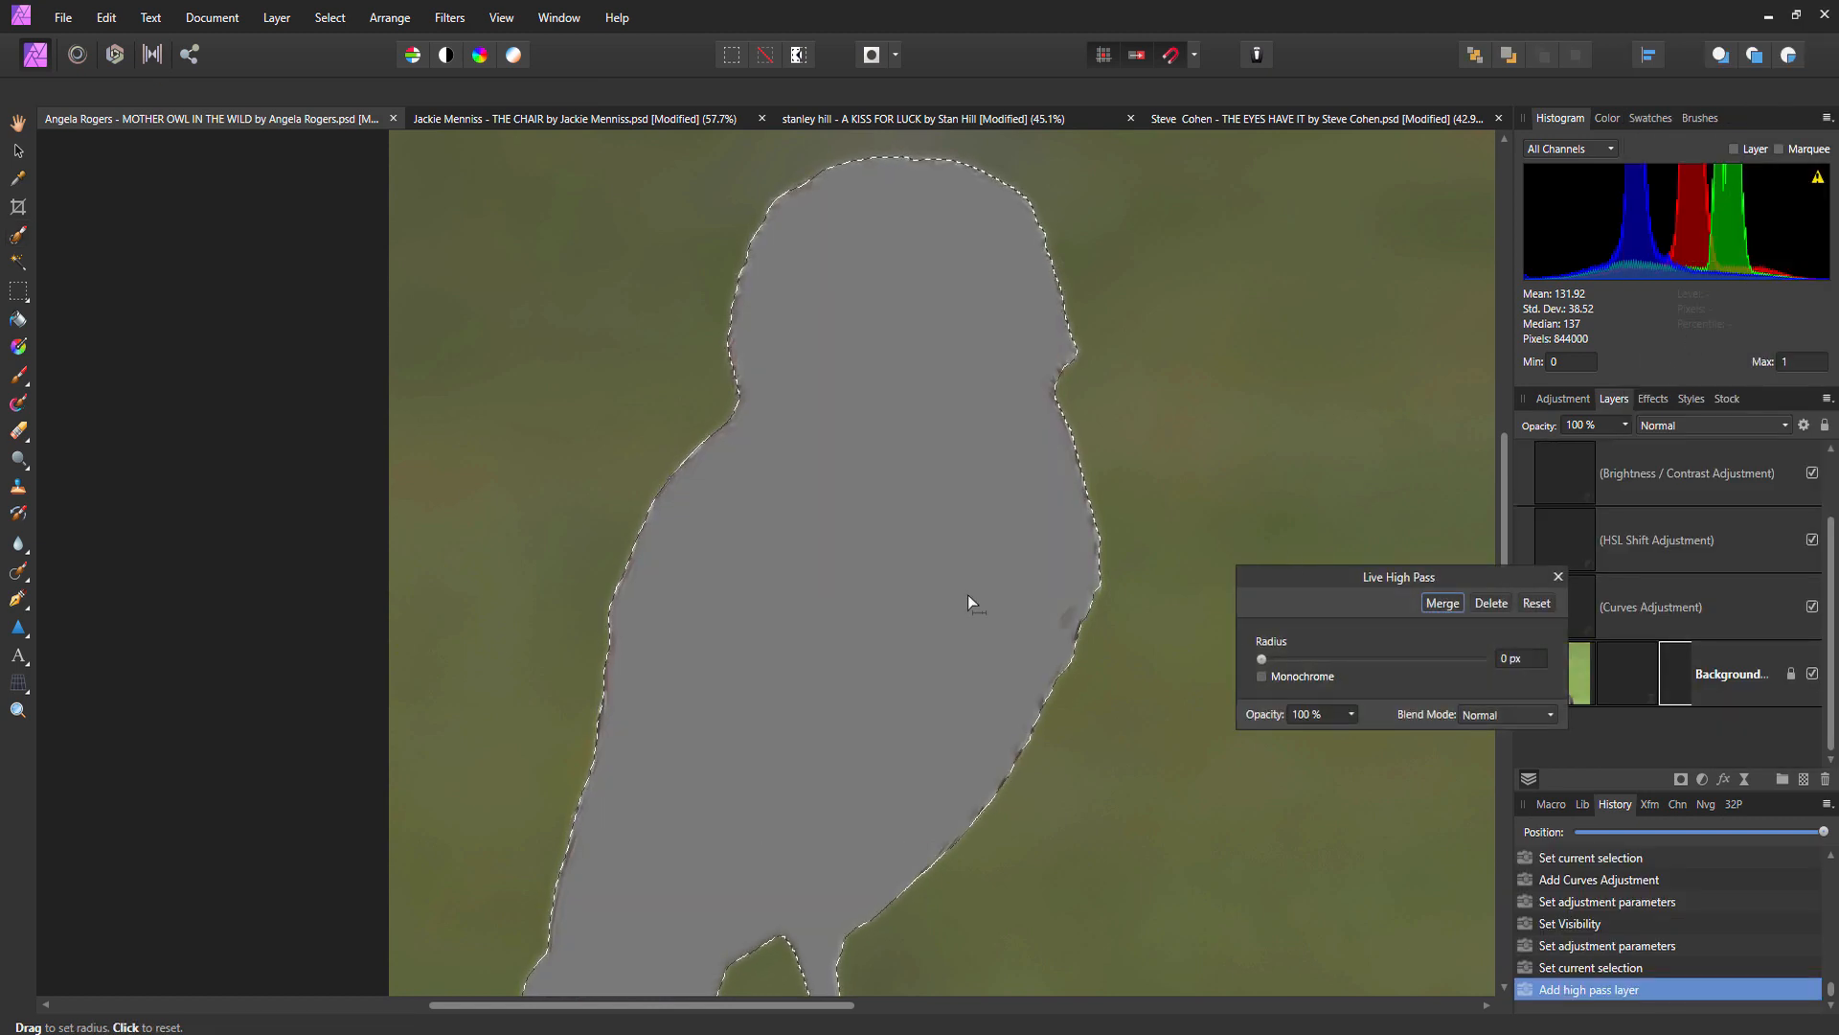
Set the Live High Pass radius to 0.4 px and make the filter monochrome.
{"action": "left_click_drag", "start_coordinate": [967, 594], "coordinate": [881, 492]}
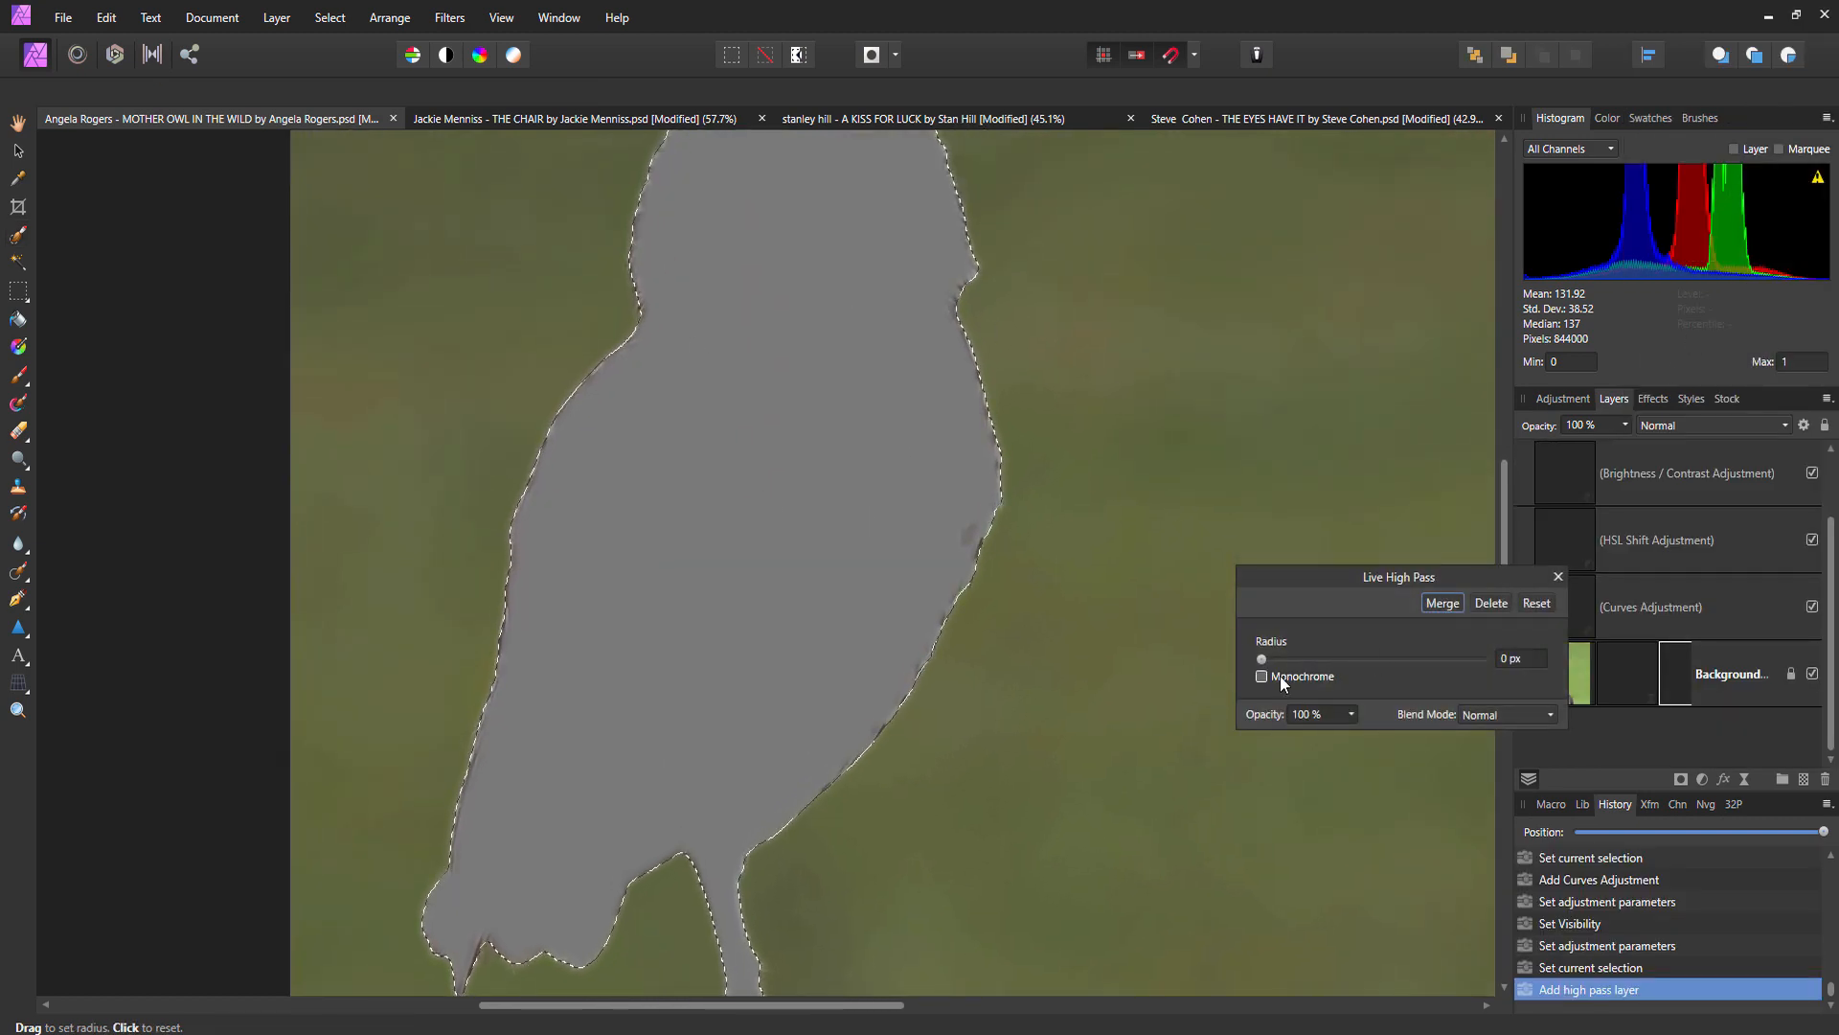
{"action": "left_click_drag", "start_coordinate": [1261, 659], "coordinate": [1304, 659]}
{"action": "scroll", "coordinate": [877, 333], "scroll_direction": "up", "scroll_amount": 5}
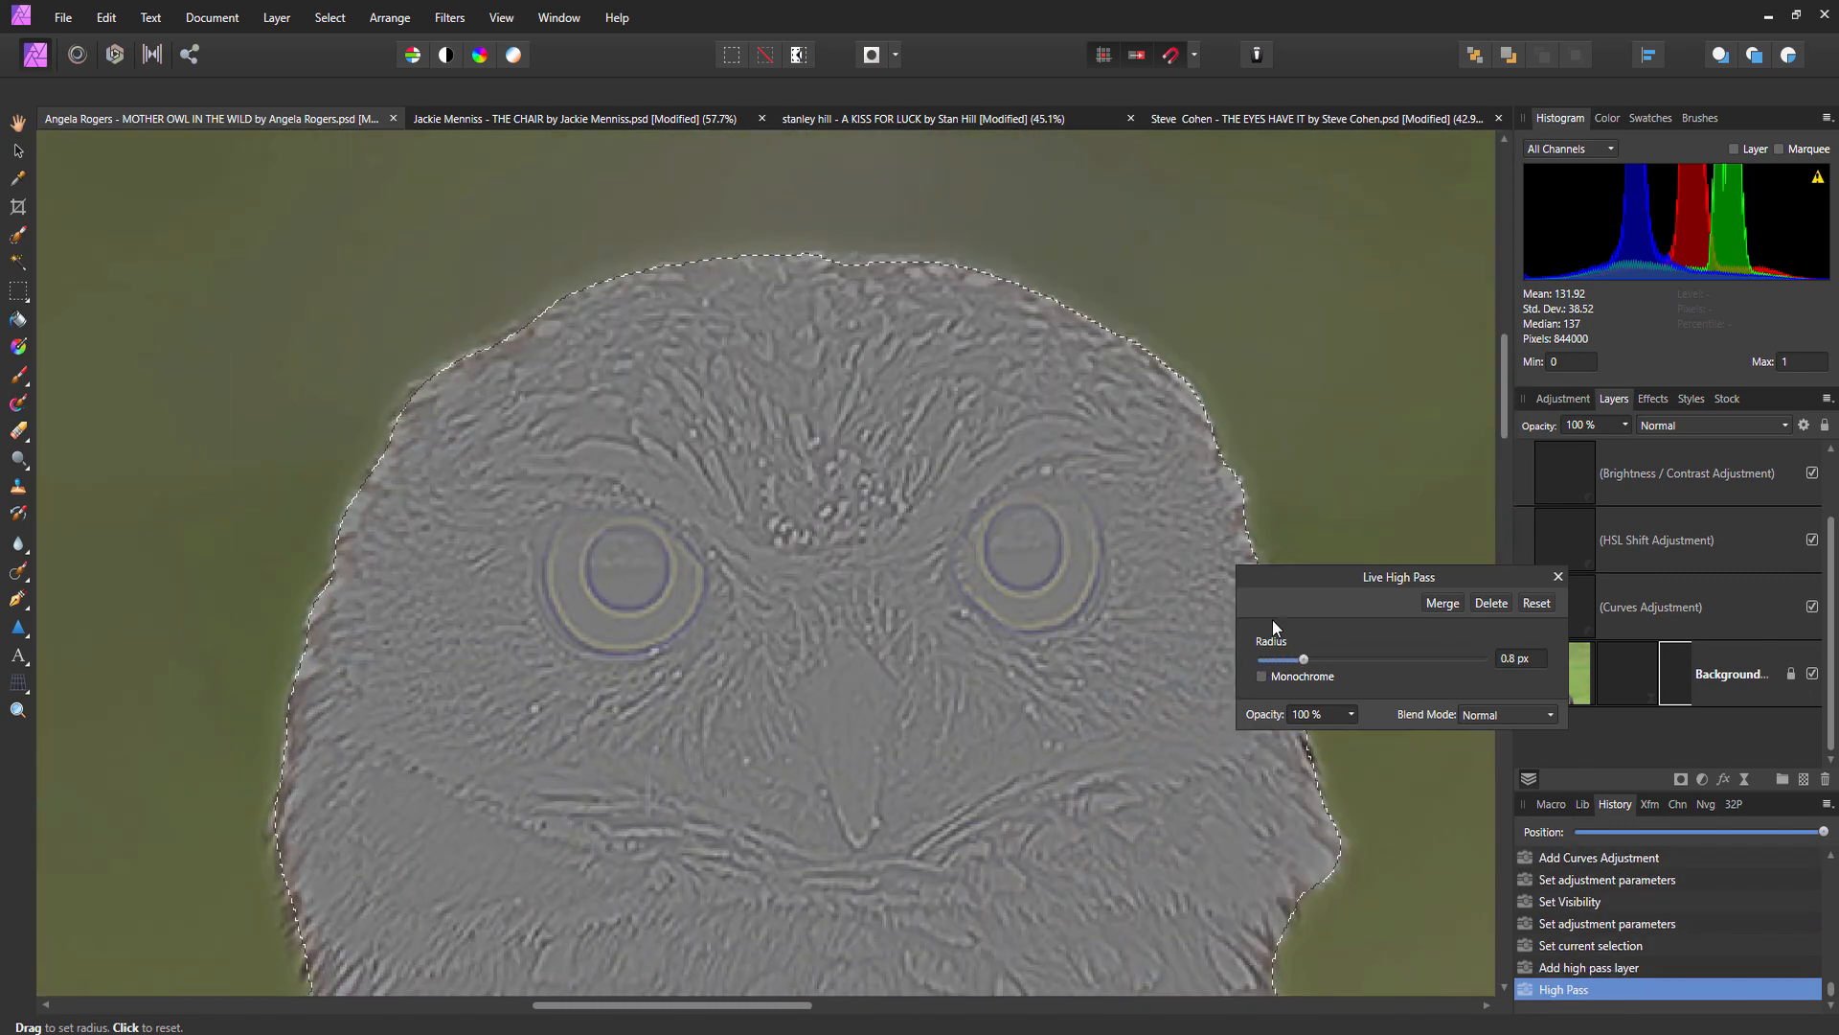
{"action": "left_click_drag", "start_coordinate": [1303, 659], "coordinate": [1278, 663]}
{"action": "mouse_move", "coordinate": [1278, 663]}
{"action": "left_mouse_down"}
{"action": "mouse_move", "coordinate": [1314, 665]}
{"action": "mouse_move", "coordinate": [1274, 670]}
{"action": "left_mouse_up"}
{"action": "left_click", "coordinate": [1262, 677]}
{"action": "scroll", "coordinate": [670, 508], "scroll_direction": "down", "scroll_amount": 2}
{"action": "scroll", "coordinate": [670, 507], "scroll_direction": "down", "scroll_amount": 1}
{"action": "scroll", "coordinate": [698, 558], "scroll_direction": "right", "scroll_amount": 1}
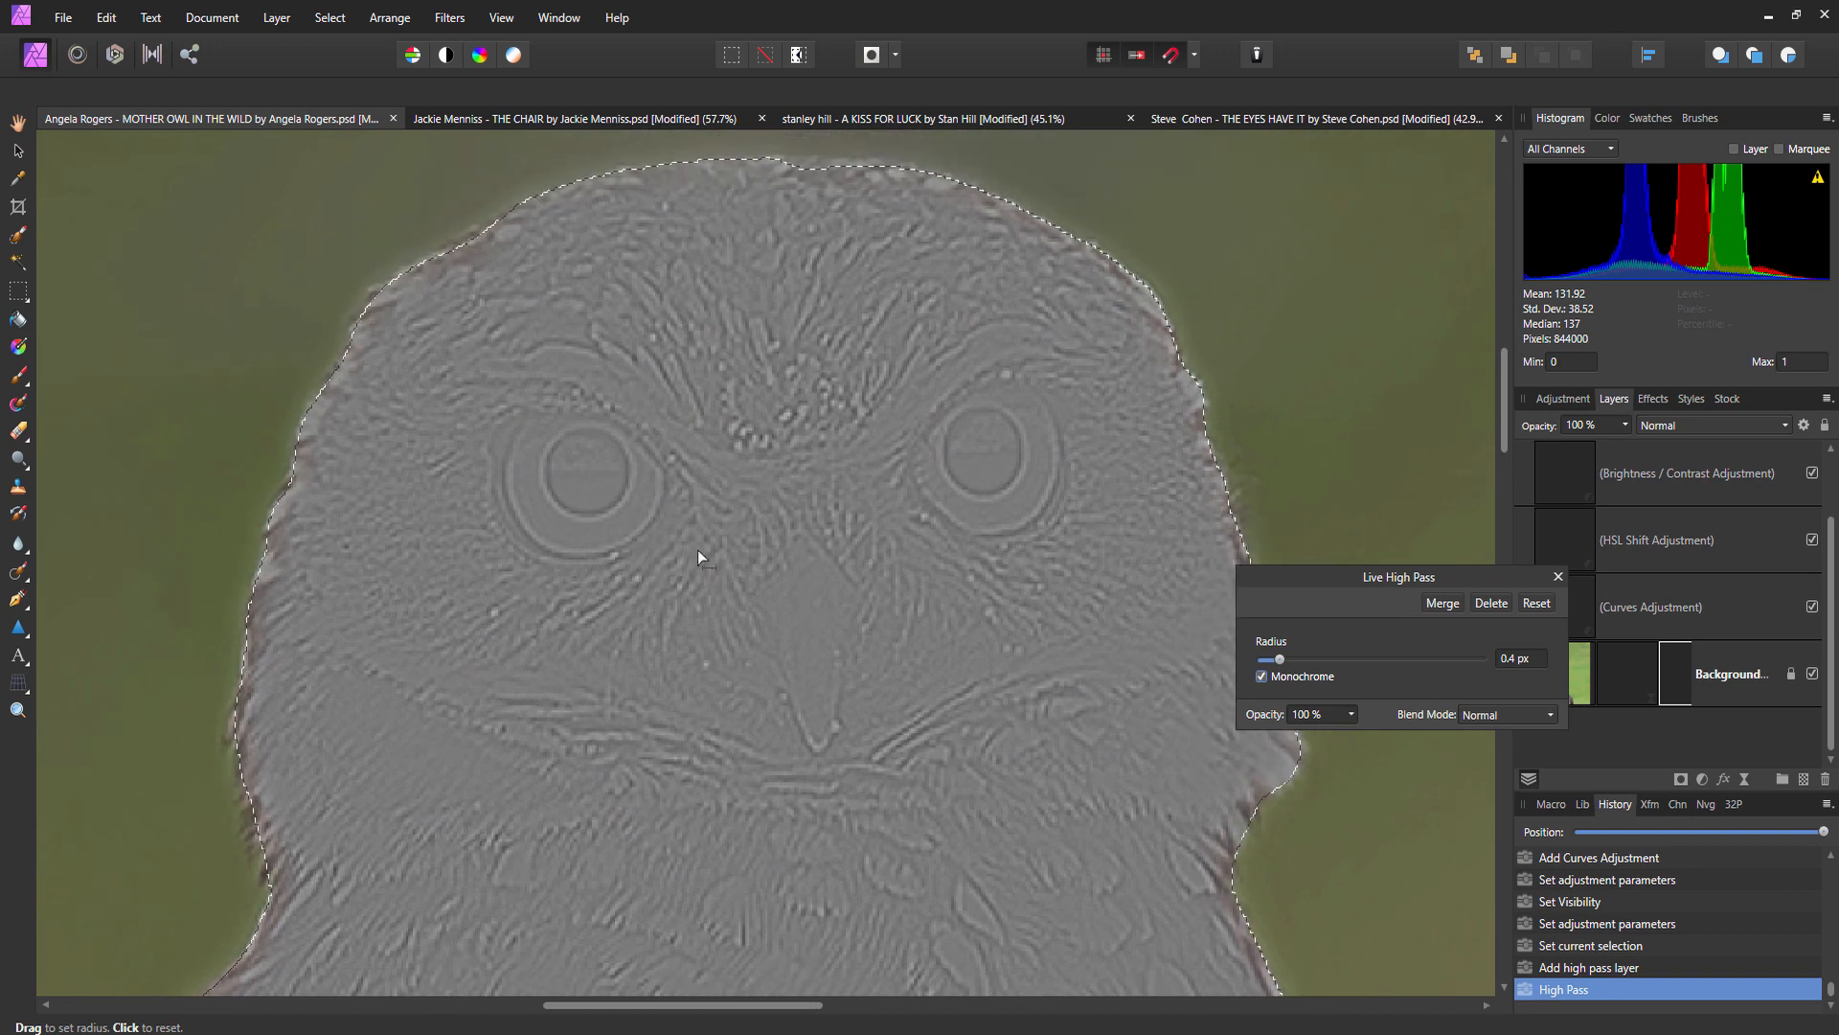
Set the High Pass filter's blend mode to Linear Light, close its settings and return to the Selection Brush.
{"action": "scroll", "coordinate": [853, 475], "scroll_direction": "up", "scroll_amount": 1}
{"action": "scroll", "coordinate": [853, 477], "scroll_direction": "left", "scroll_amount": 1}
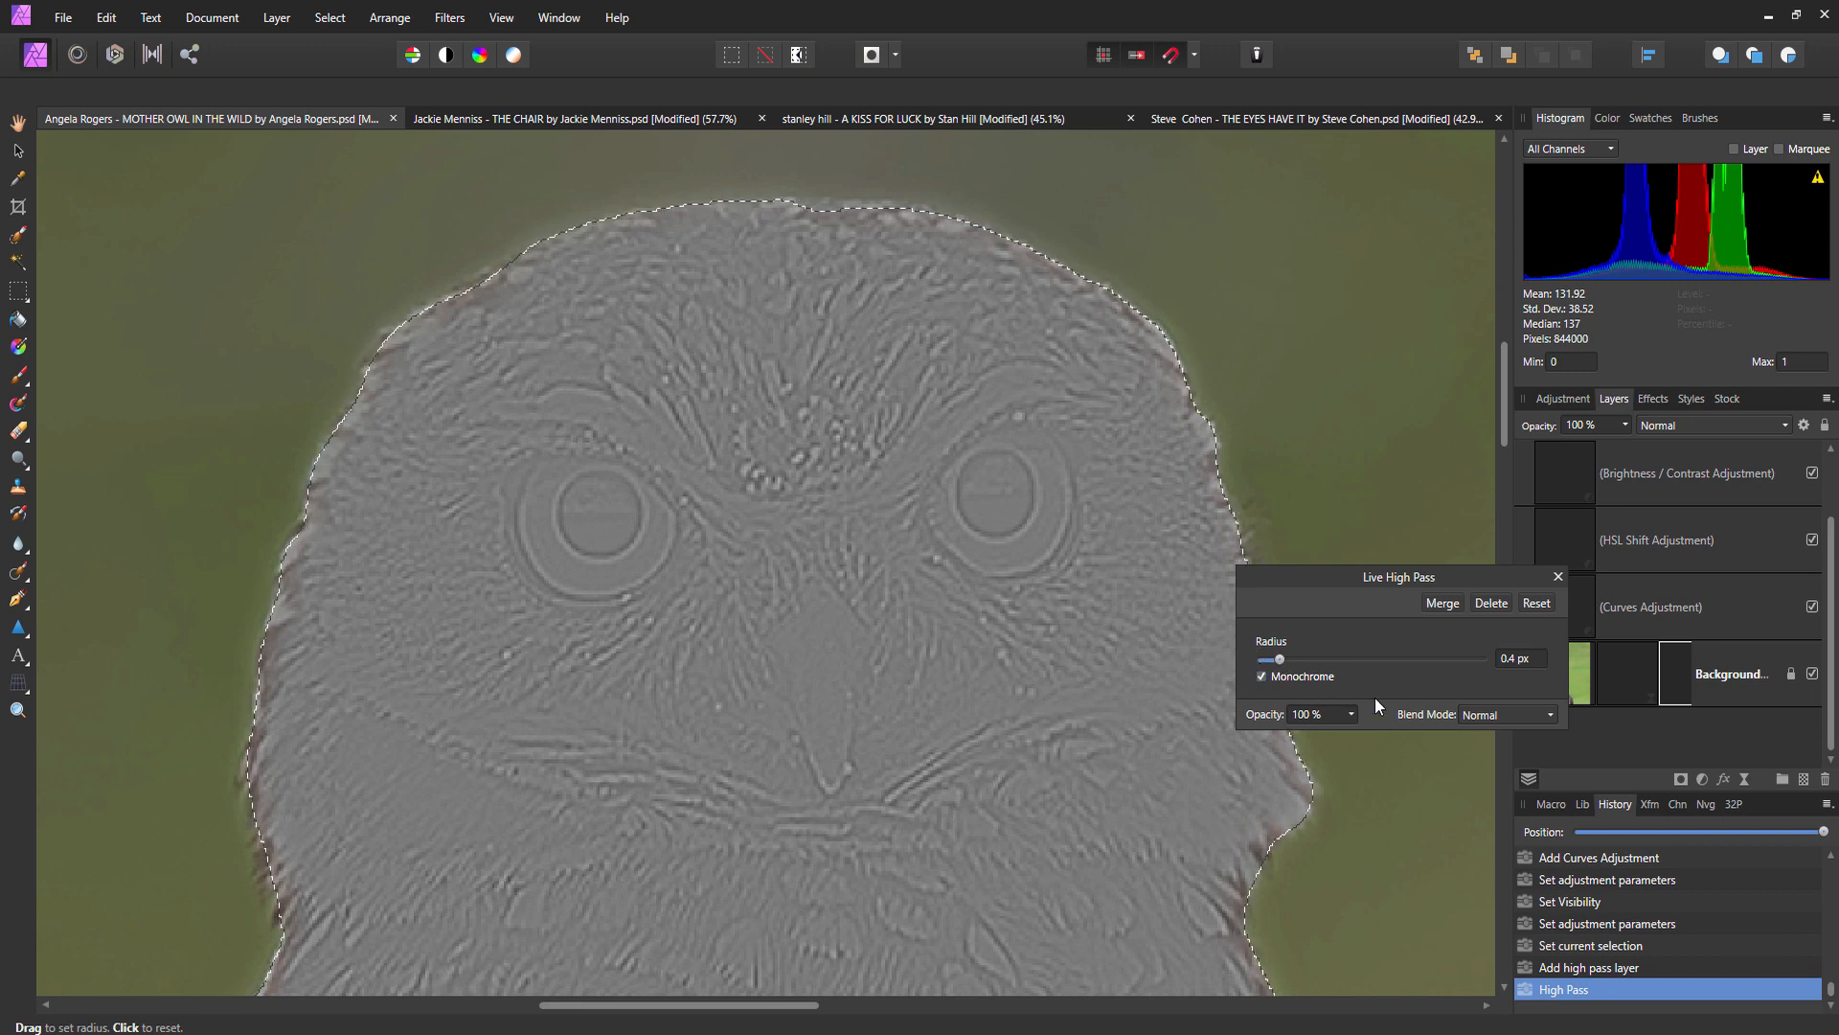
{"action": "left_click", "coordinate": [1498, 712]}
{"action": "scroll", "coordinate": [1498, 671], "scroll_direction": "down", "scroll_amount": 2}
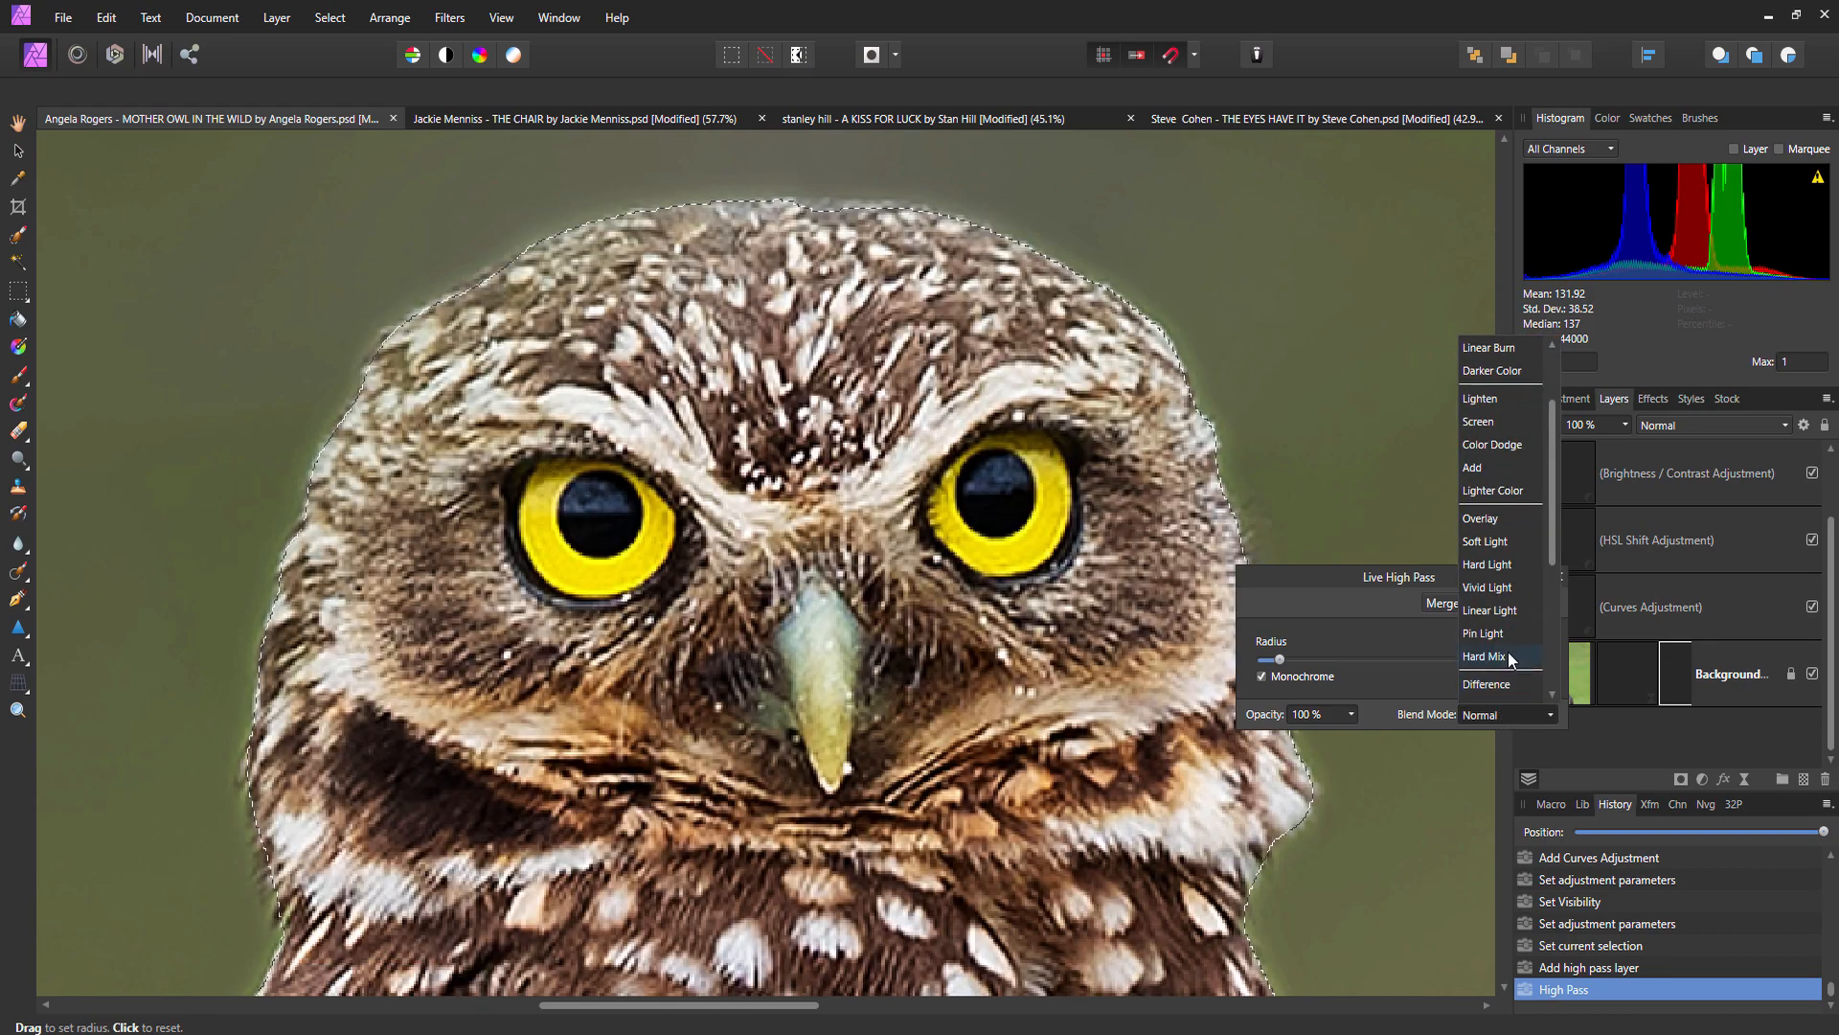
{"action": "scroll", "coordinate": [1500, 613], "scroll_direction": "down", "scroll_amount": 1}
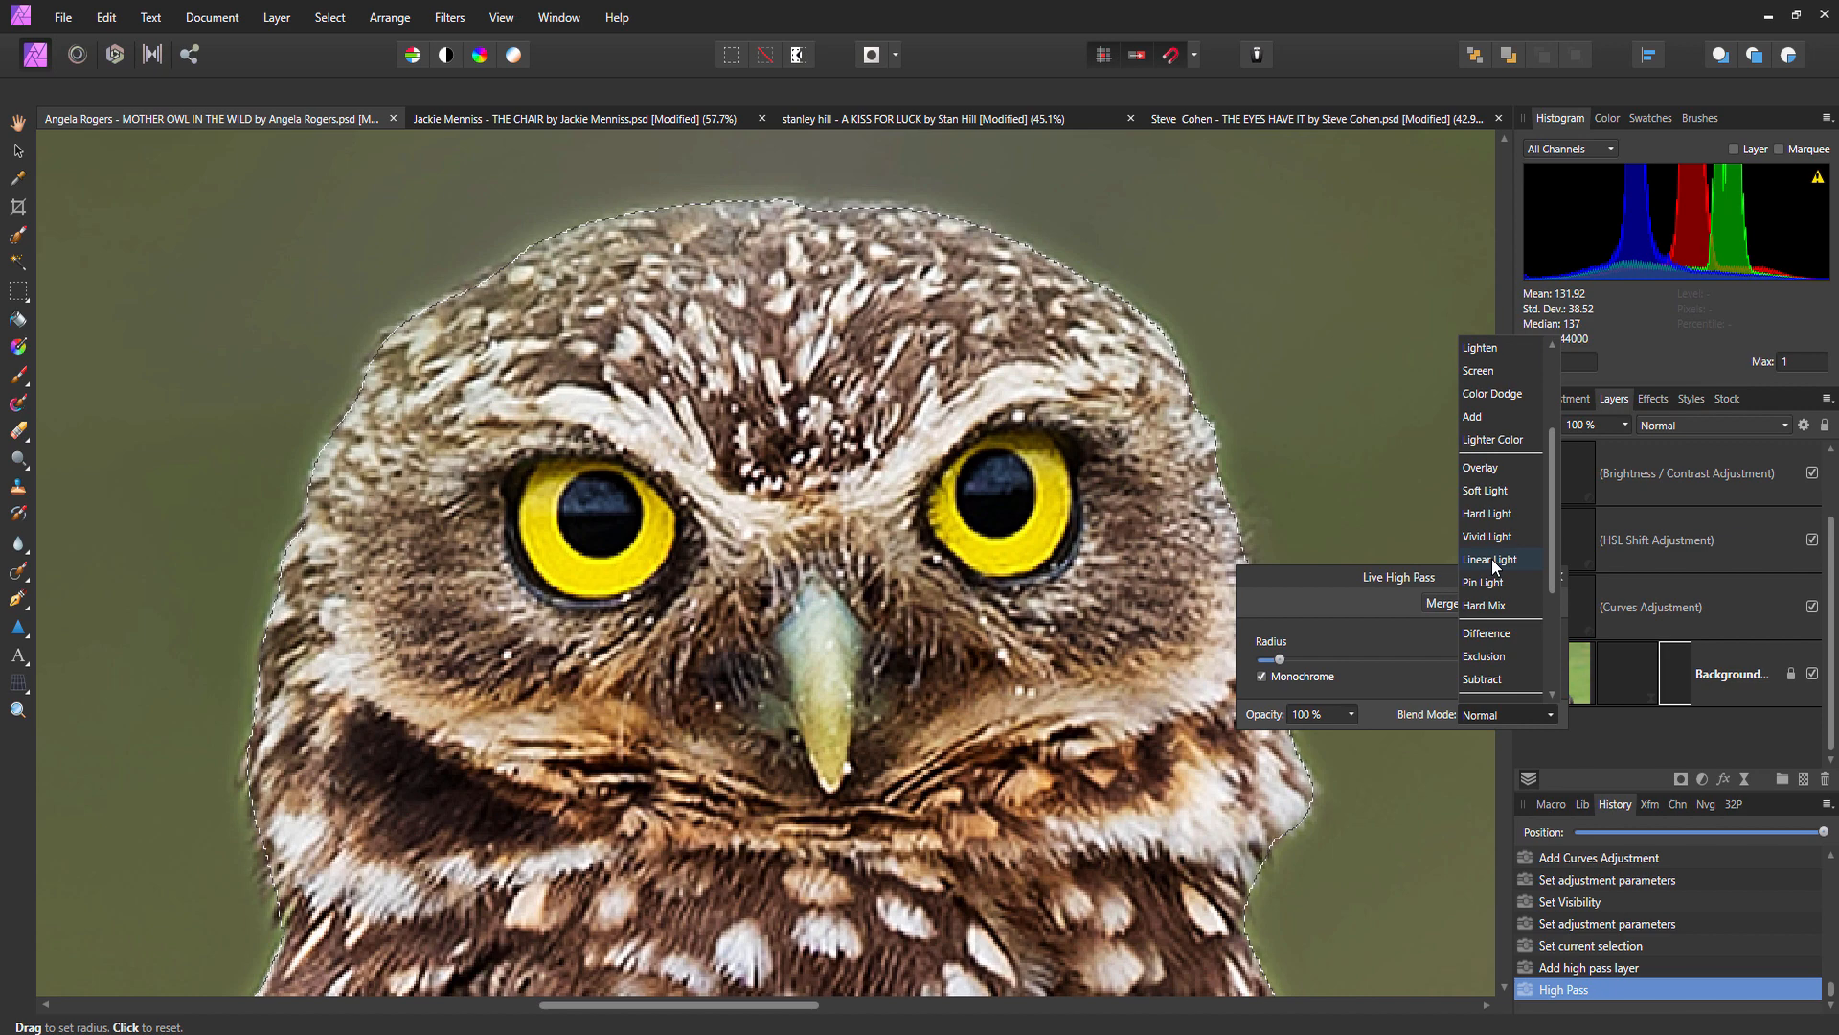
{"action": "left_click", "coordinate": [1491, 561]}
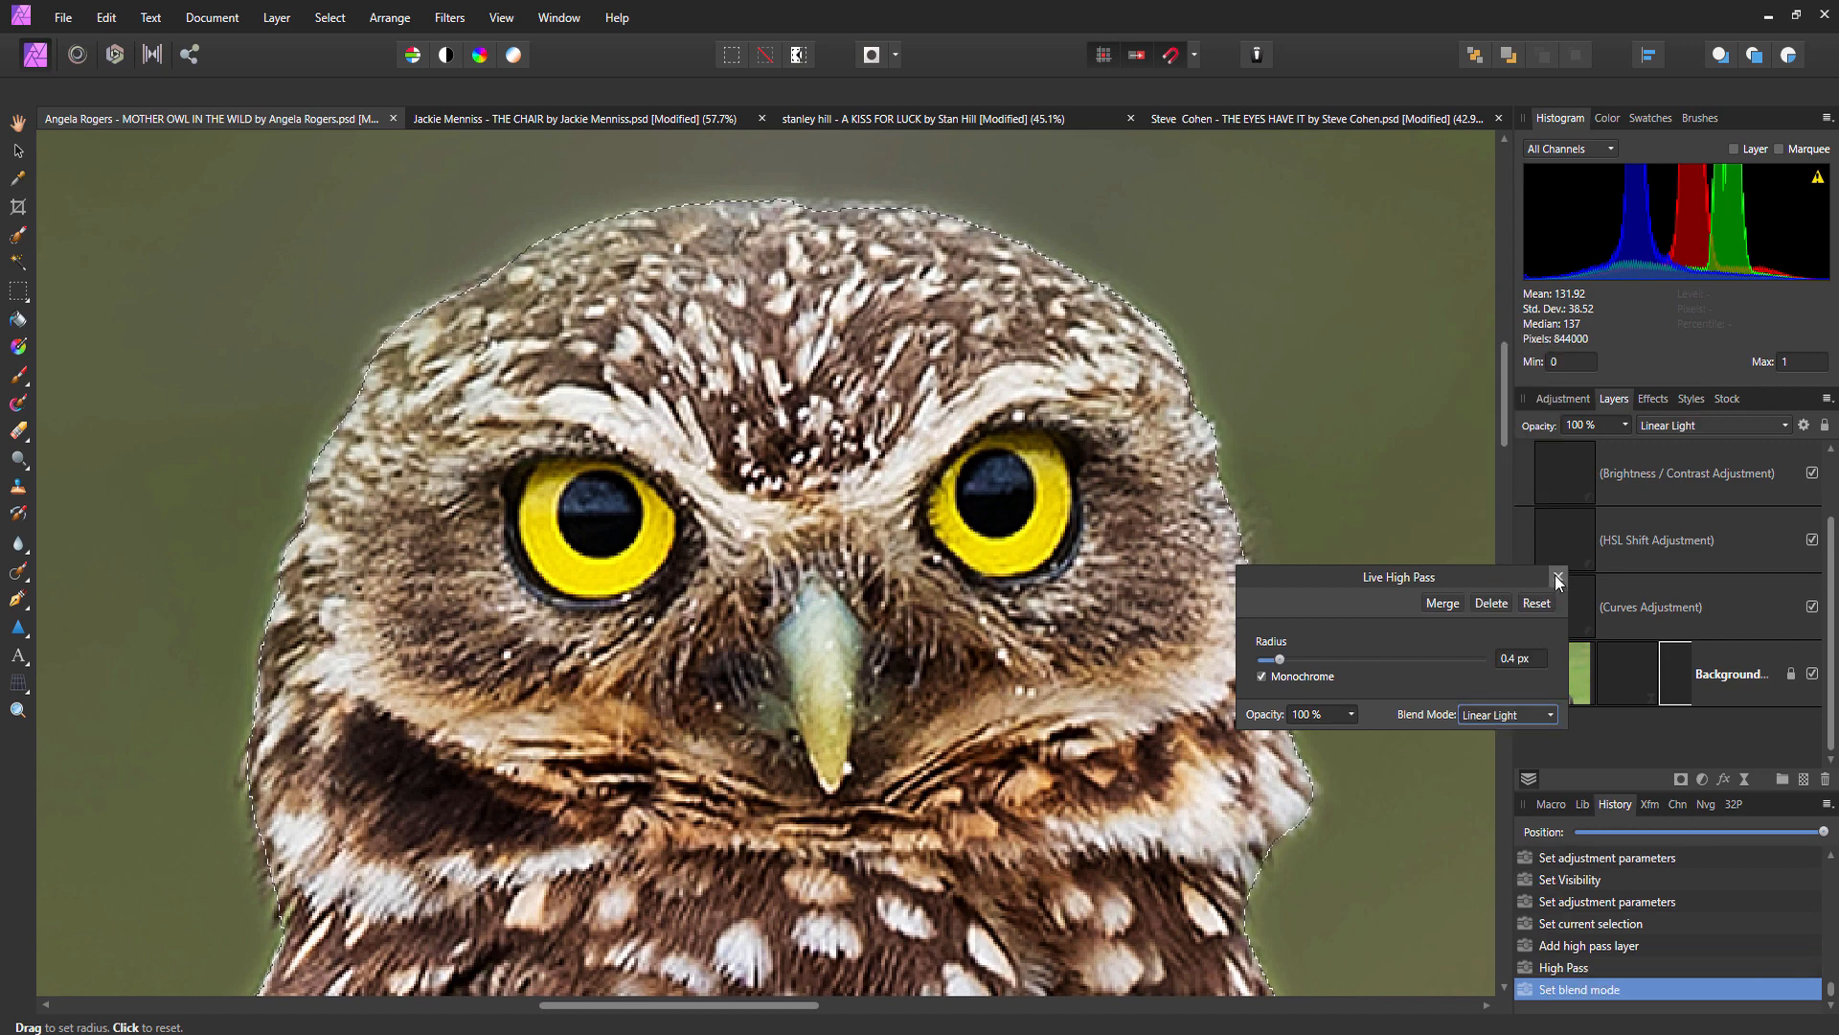
{"action": "left_click", "coordinate": [1557, 578]}
{"action": "key", "text": "w"}
Expand the Background layer to show its nested High Pass filter.
{"action": "scroll", "coordinate": [891, 407], "scroll_direction": "down", "scroll_amount": 4}
{"action": "scroll", "coordinate": [891, 407], "scroll_direction": "down", "scroll_amount": 3}
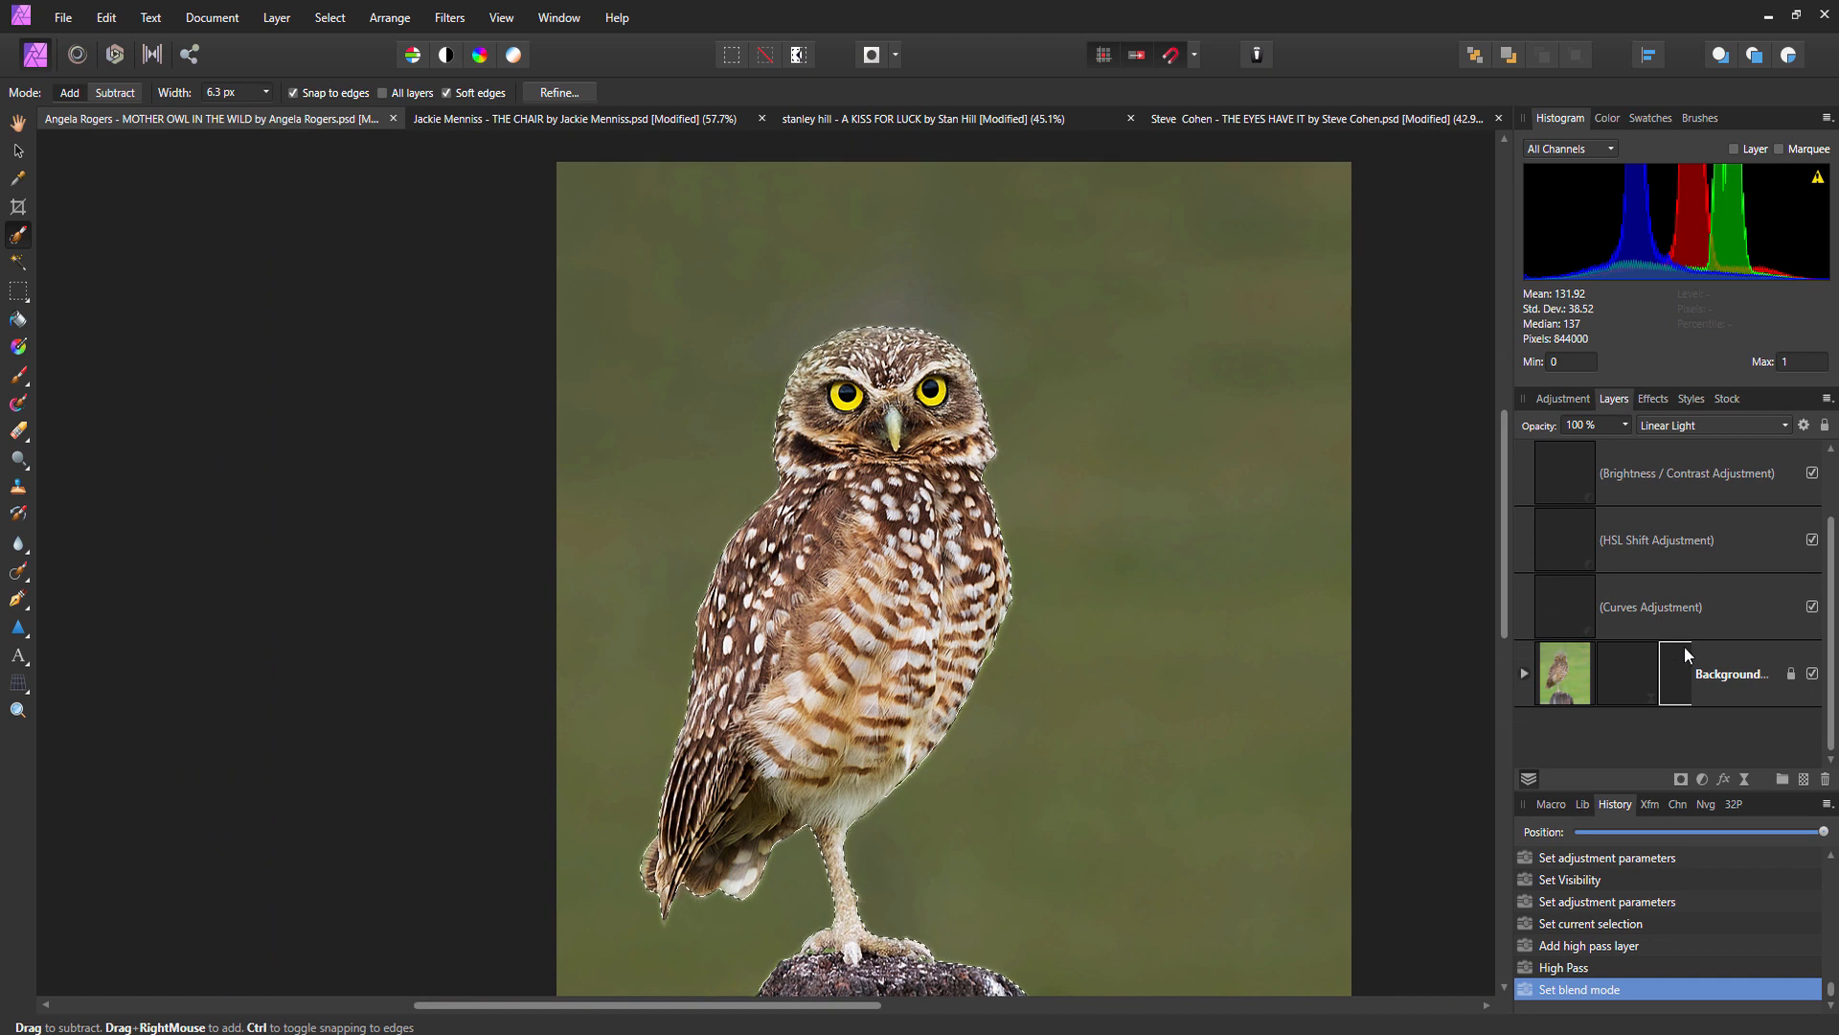
{"action": "left_click", "coordinate": [1525, 674]}
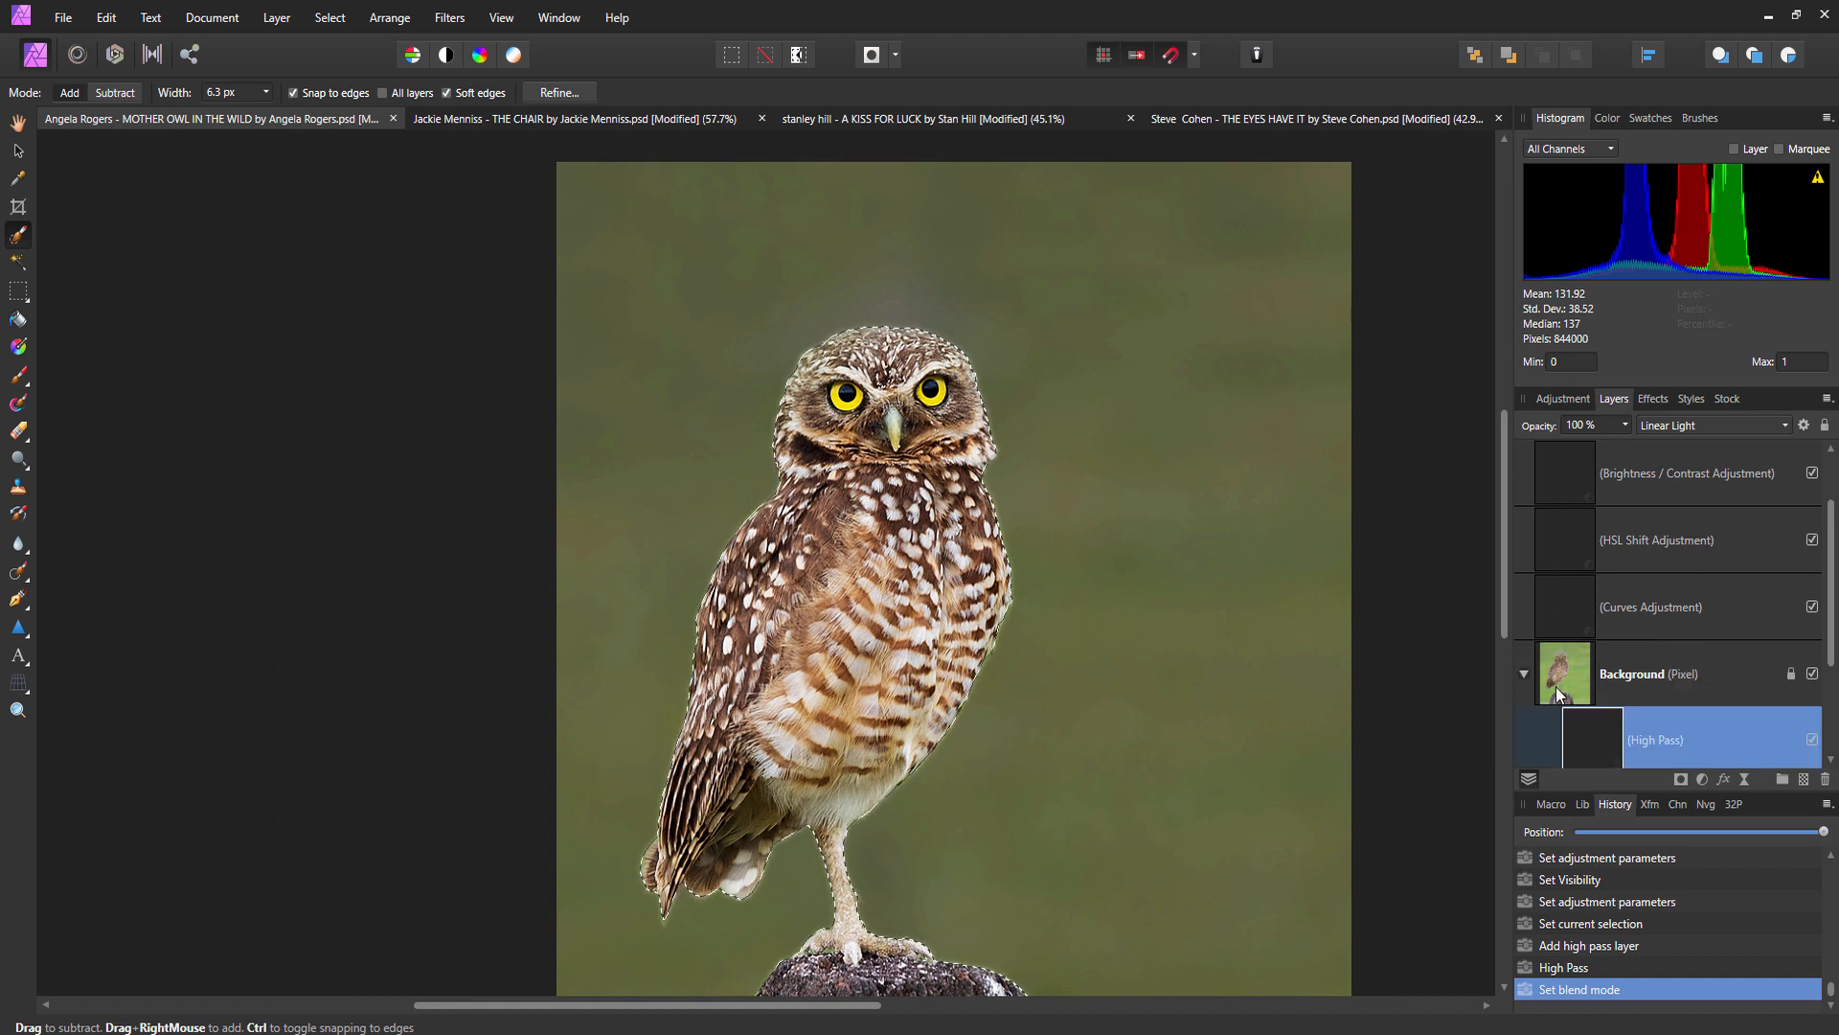
Toggle the High Pass filter's visibility to compare the sharpening on the owl's face up close.
{"action": "scroll", "coordinate": [1703, 740], "scroll_direction": "down", "scroll_amount": 2}
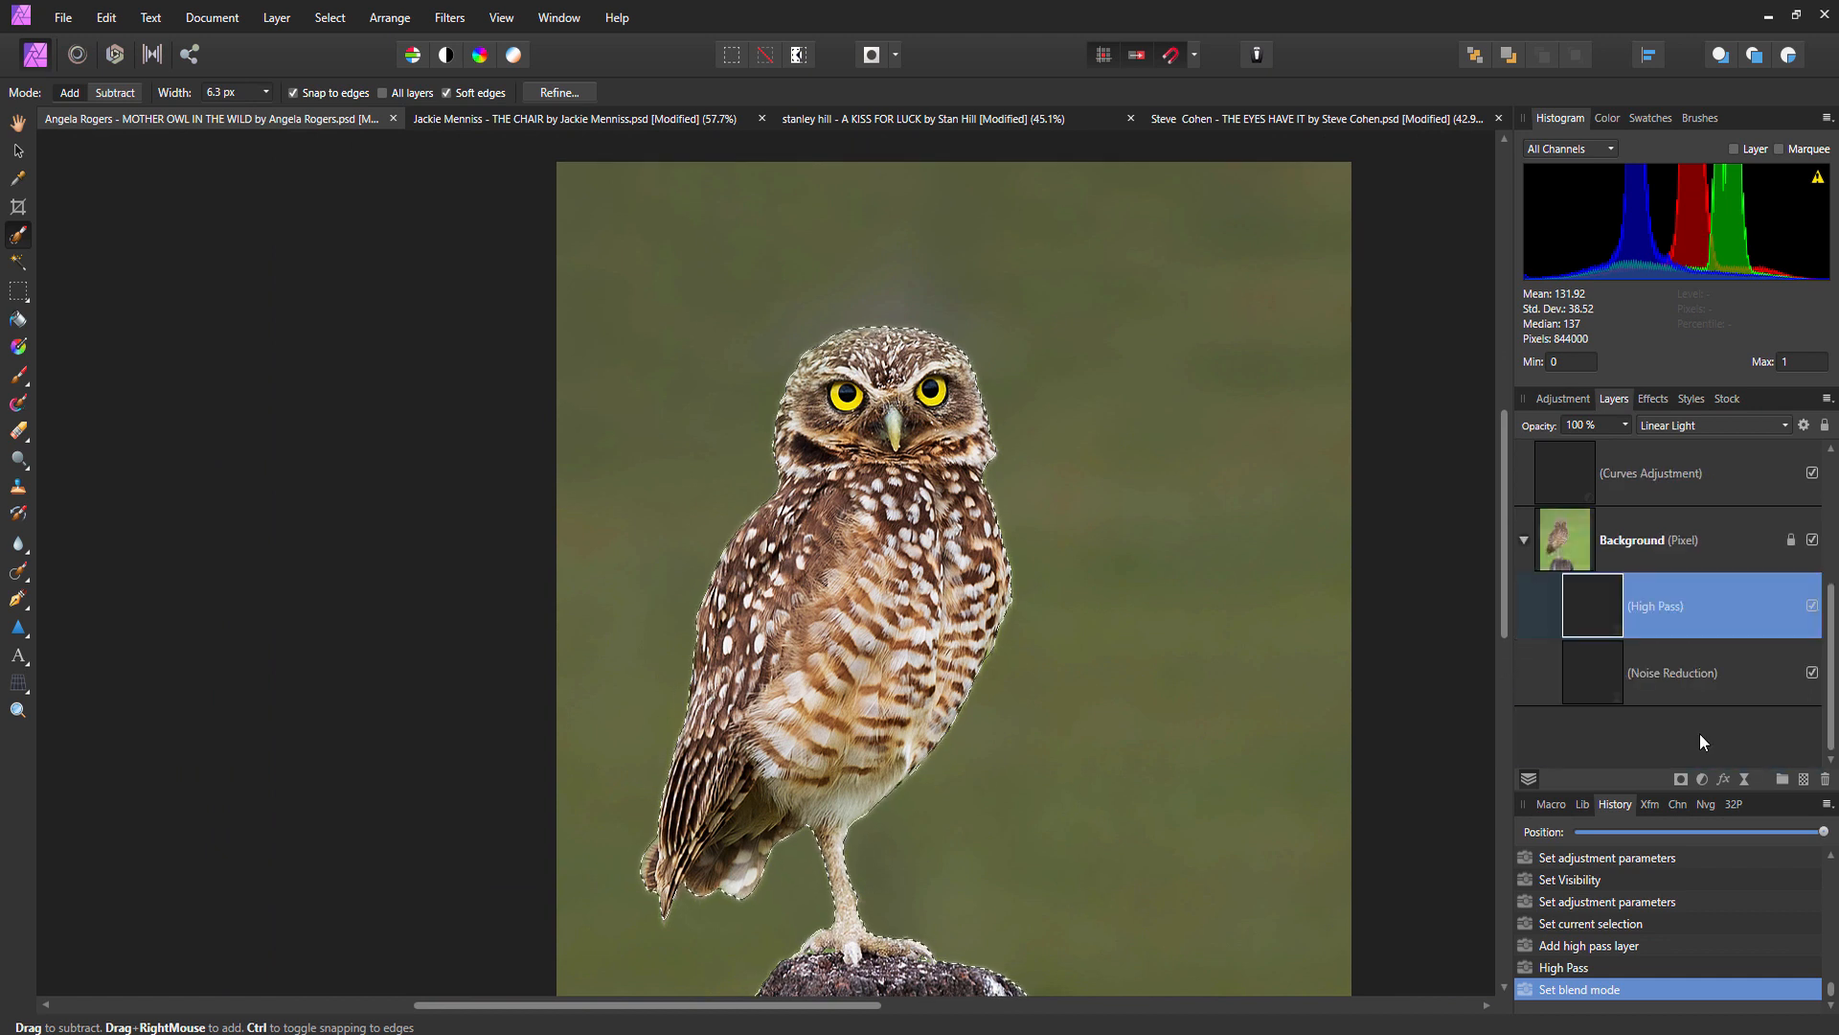
{"action": "left_click", "coordinate": [1814, 604]}
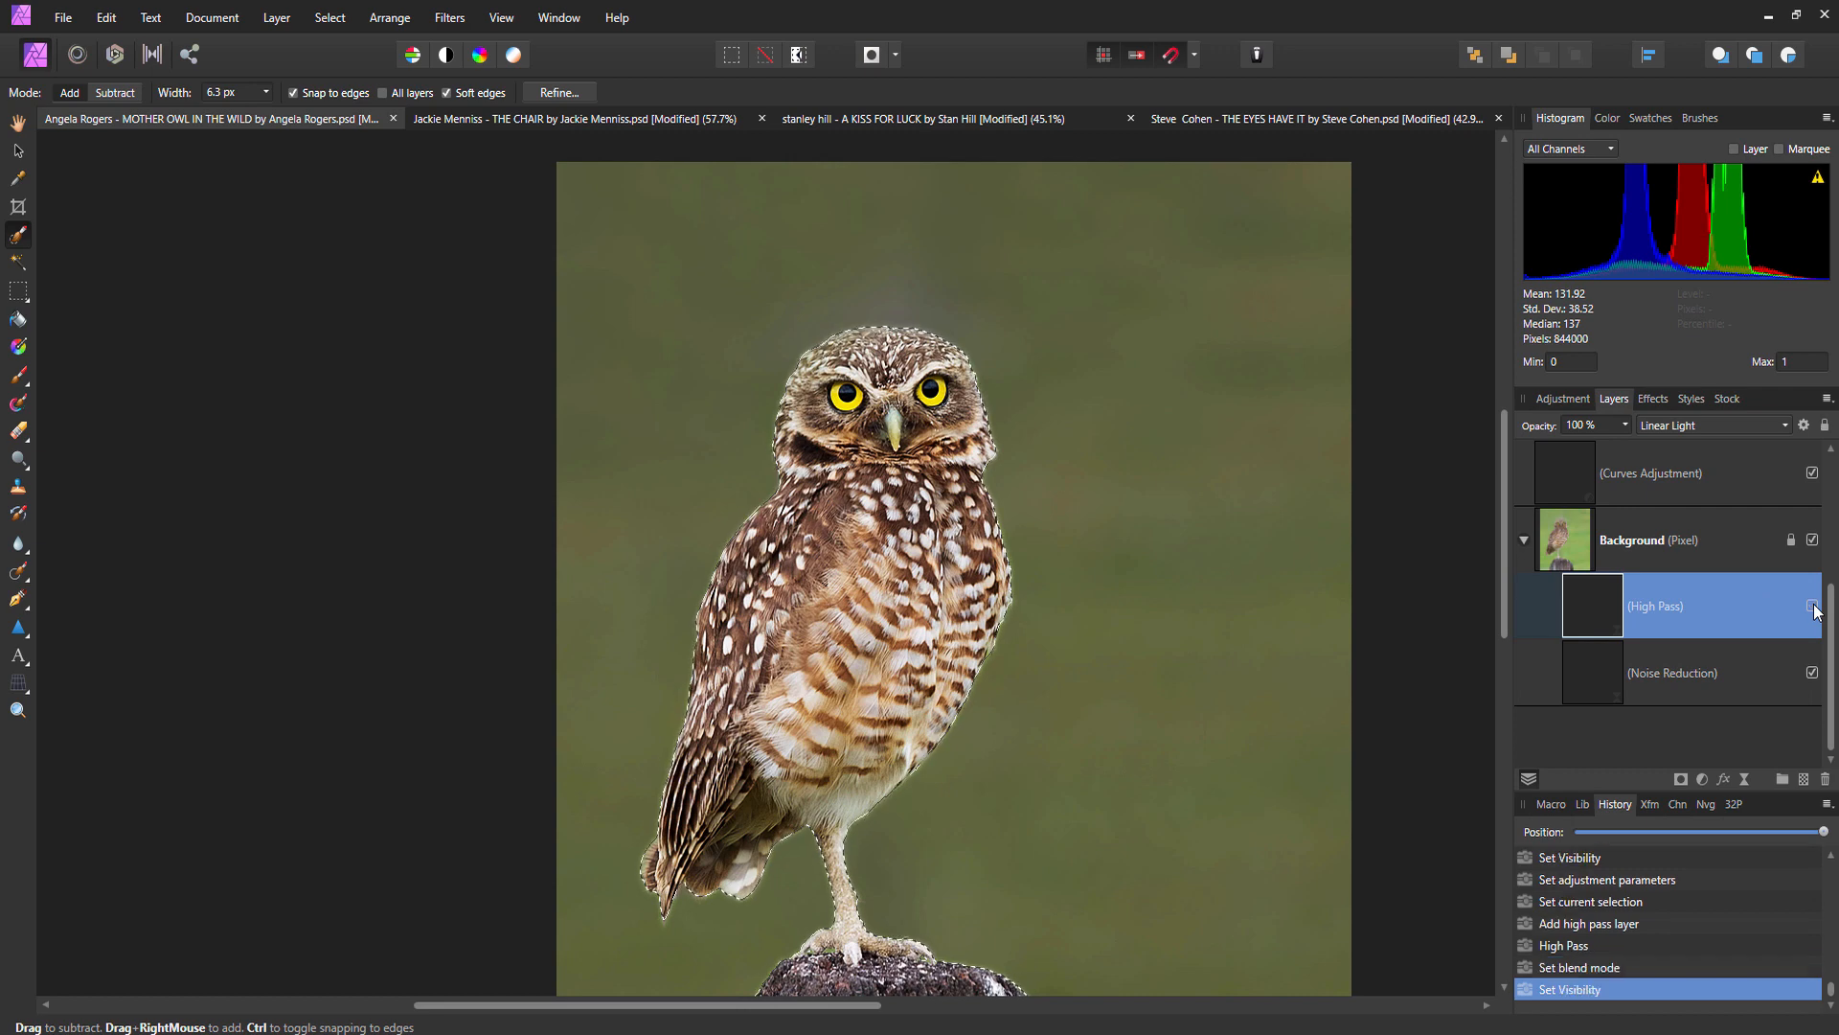
{"action": "scroll", "coordinate": [1145, 573], "scroll_direction": "up", "scroll_amount": 5}
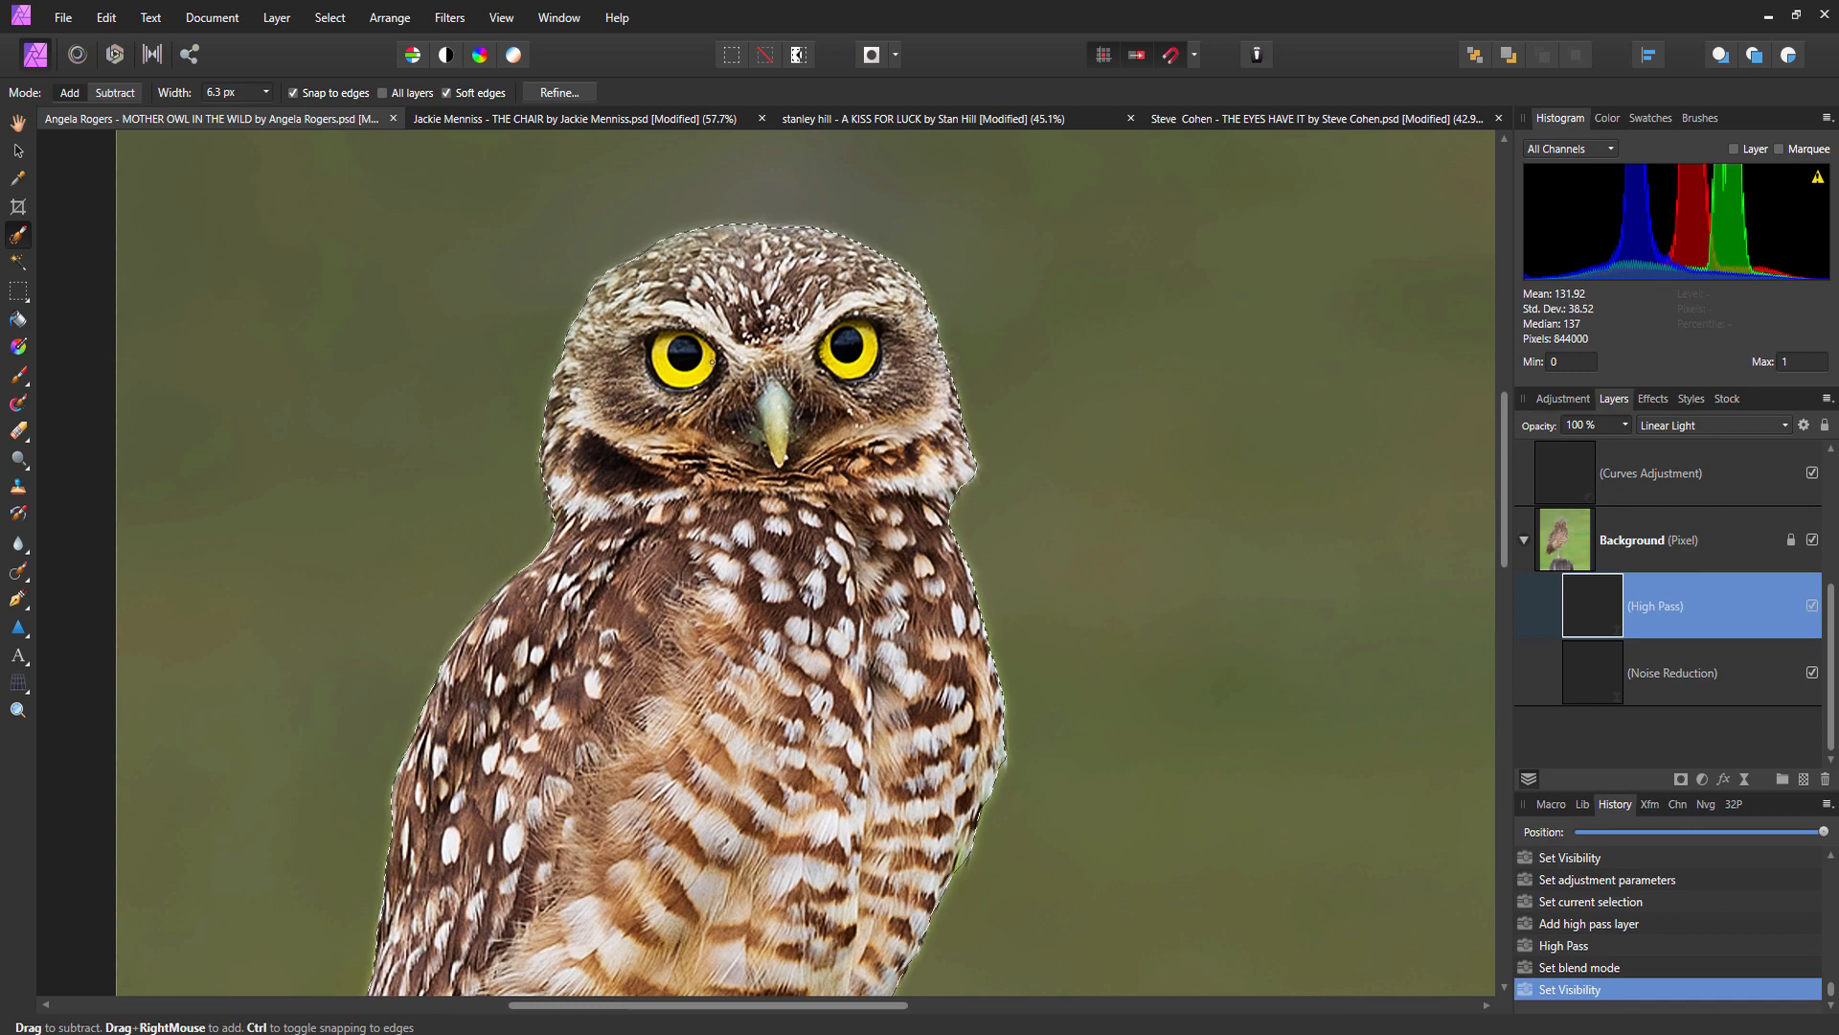
{"action": "scroll", "coordinate": [711, 365], "scroll_direction": "up", "scroll_amount": 3}
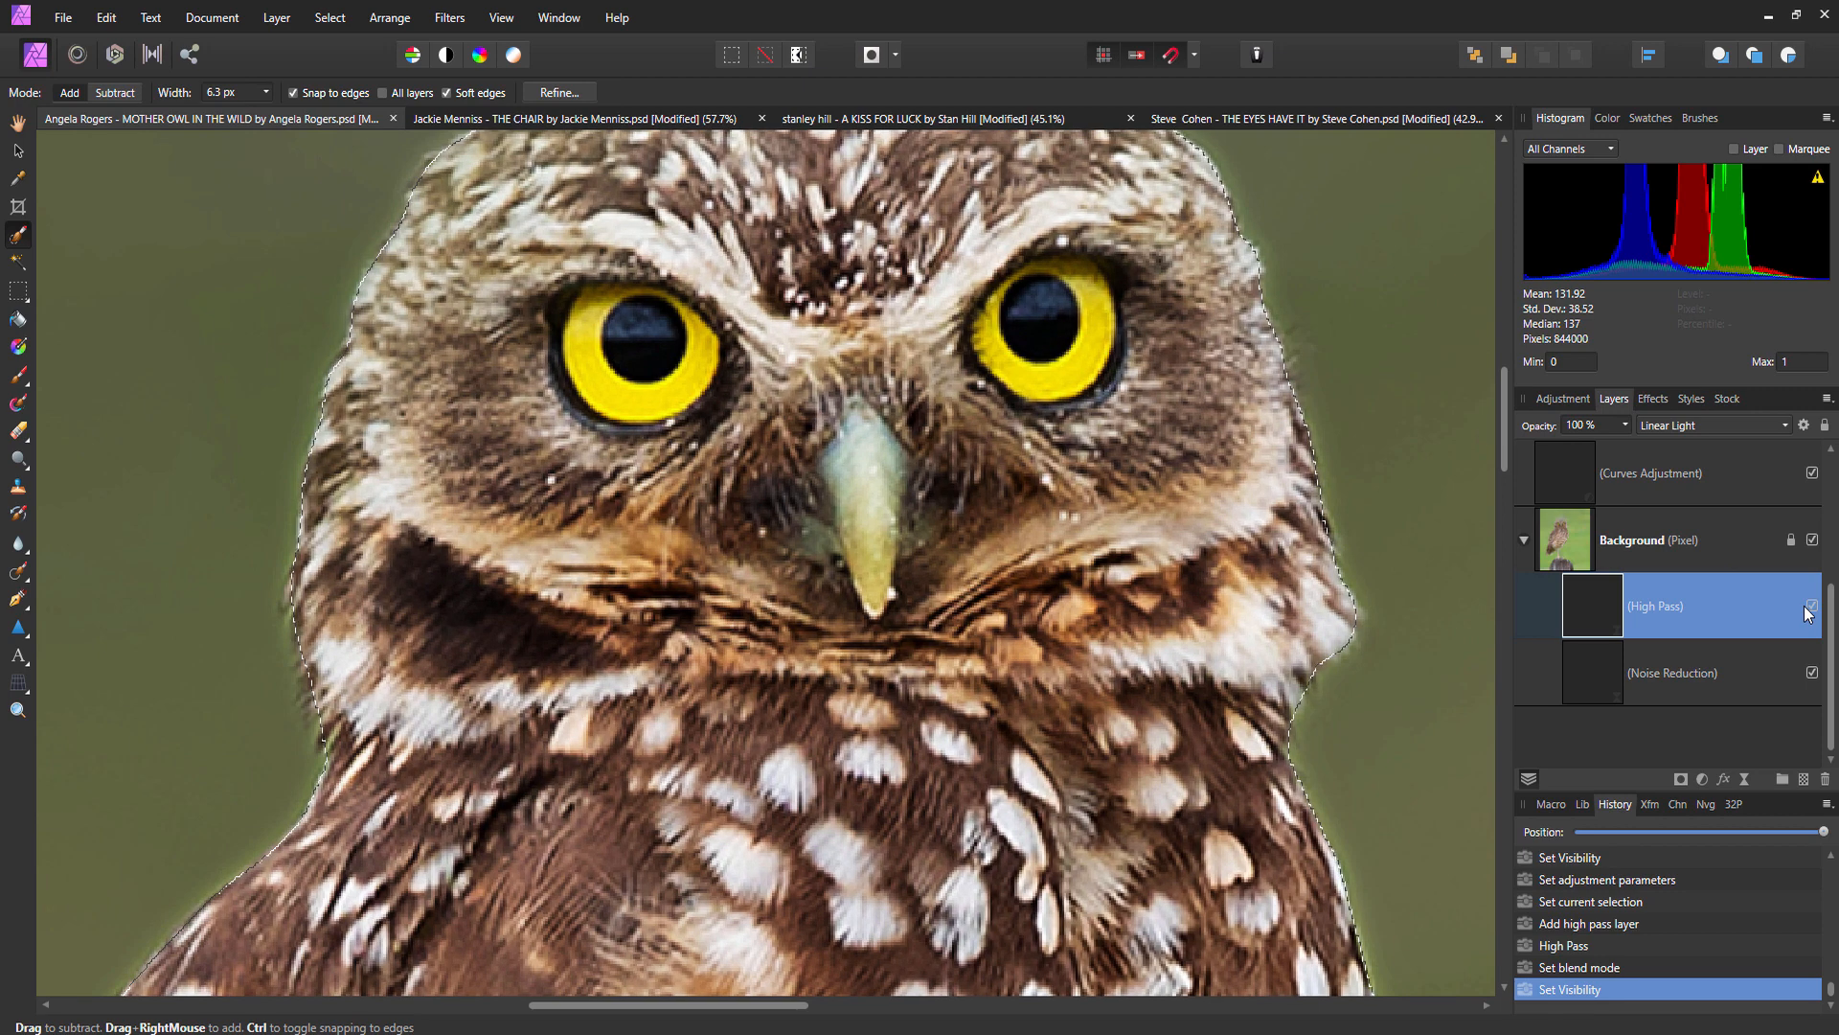
{"action": "left_click", "coordinate": [1807, 613]}
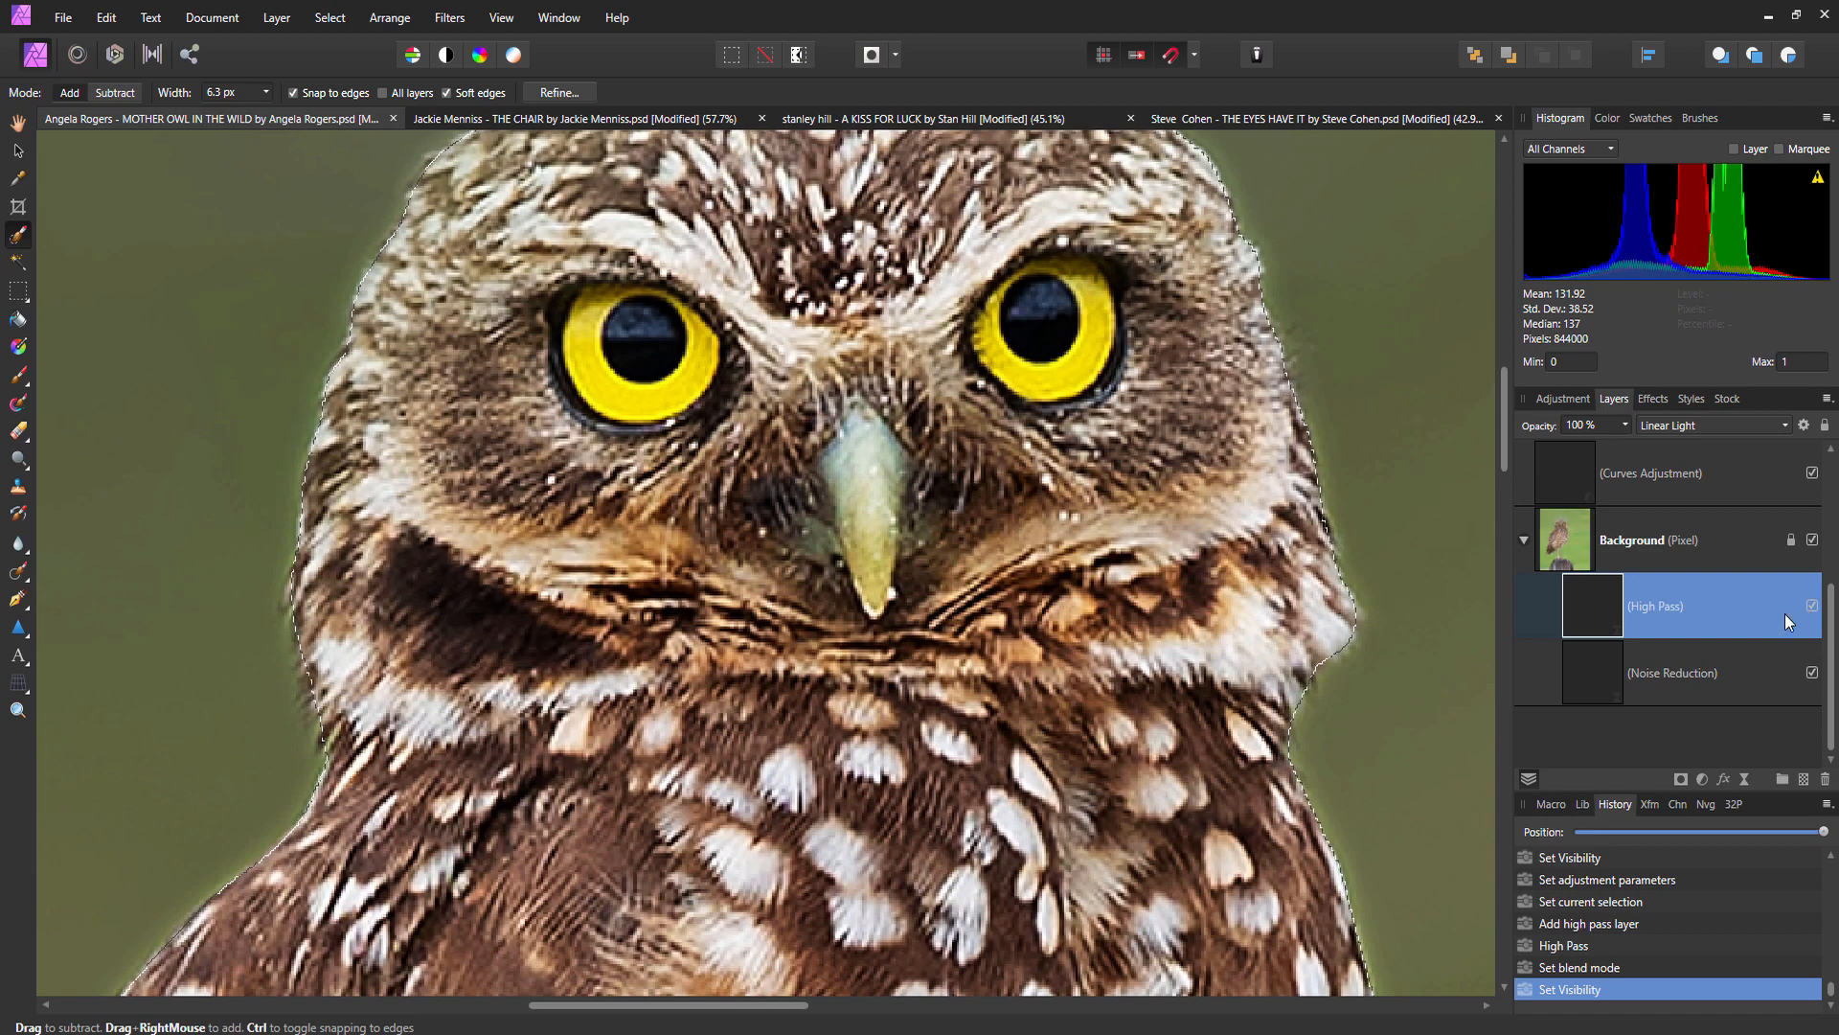
Examine the sharpened feathers around the owl's eye and cheek, and the overall image.
{"action": "scroll", "coordinate": [1018, 571], "scroll_direction": "down", "scroll_amount": 3}
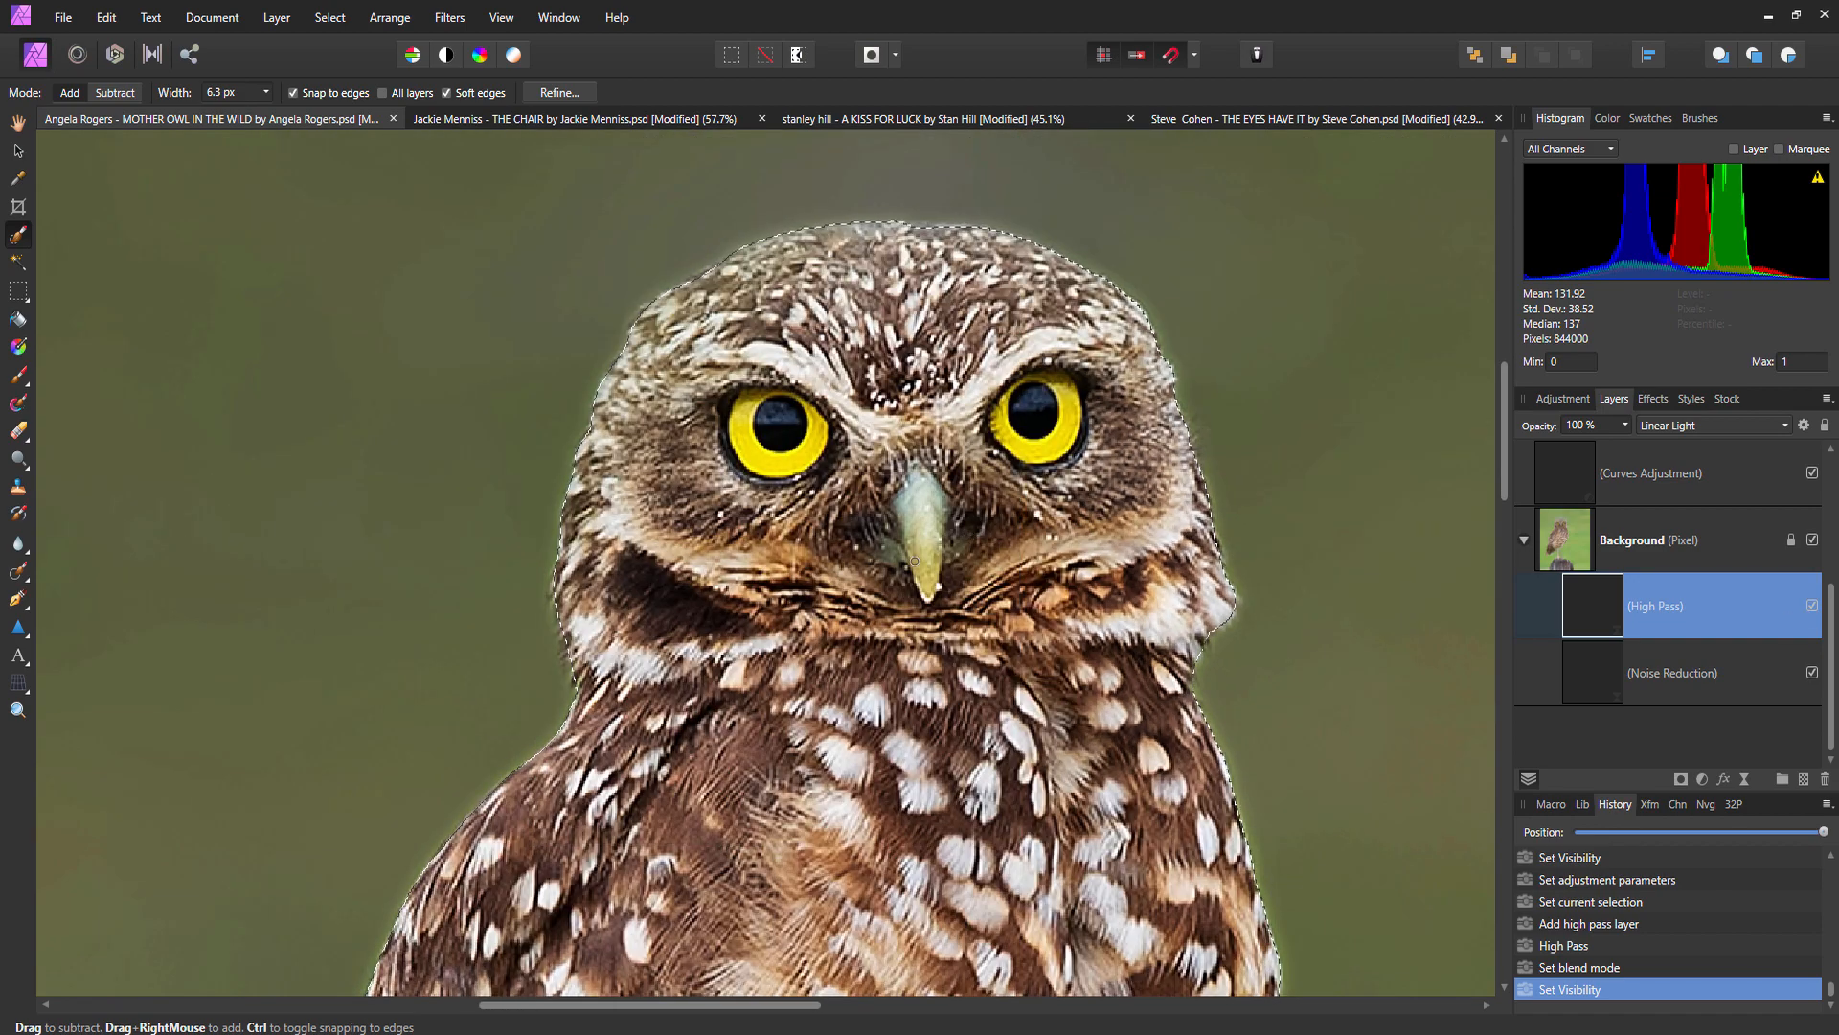
{"action": "scroll", "coordinate": [697, 545], "scroll_direction": "up", "scroll_amount": 2}
{"action": "scroll", "coordinate": [697, 545], "scroll_direction": "up", "scroll_amount": 3}
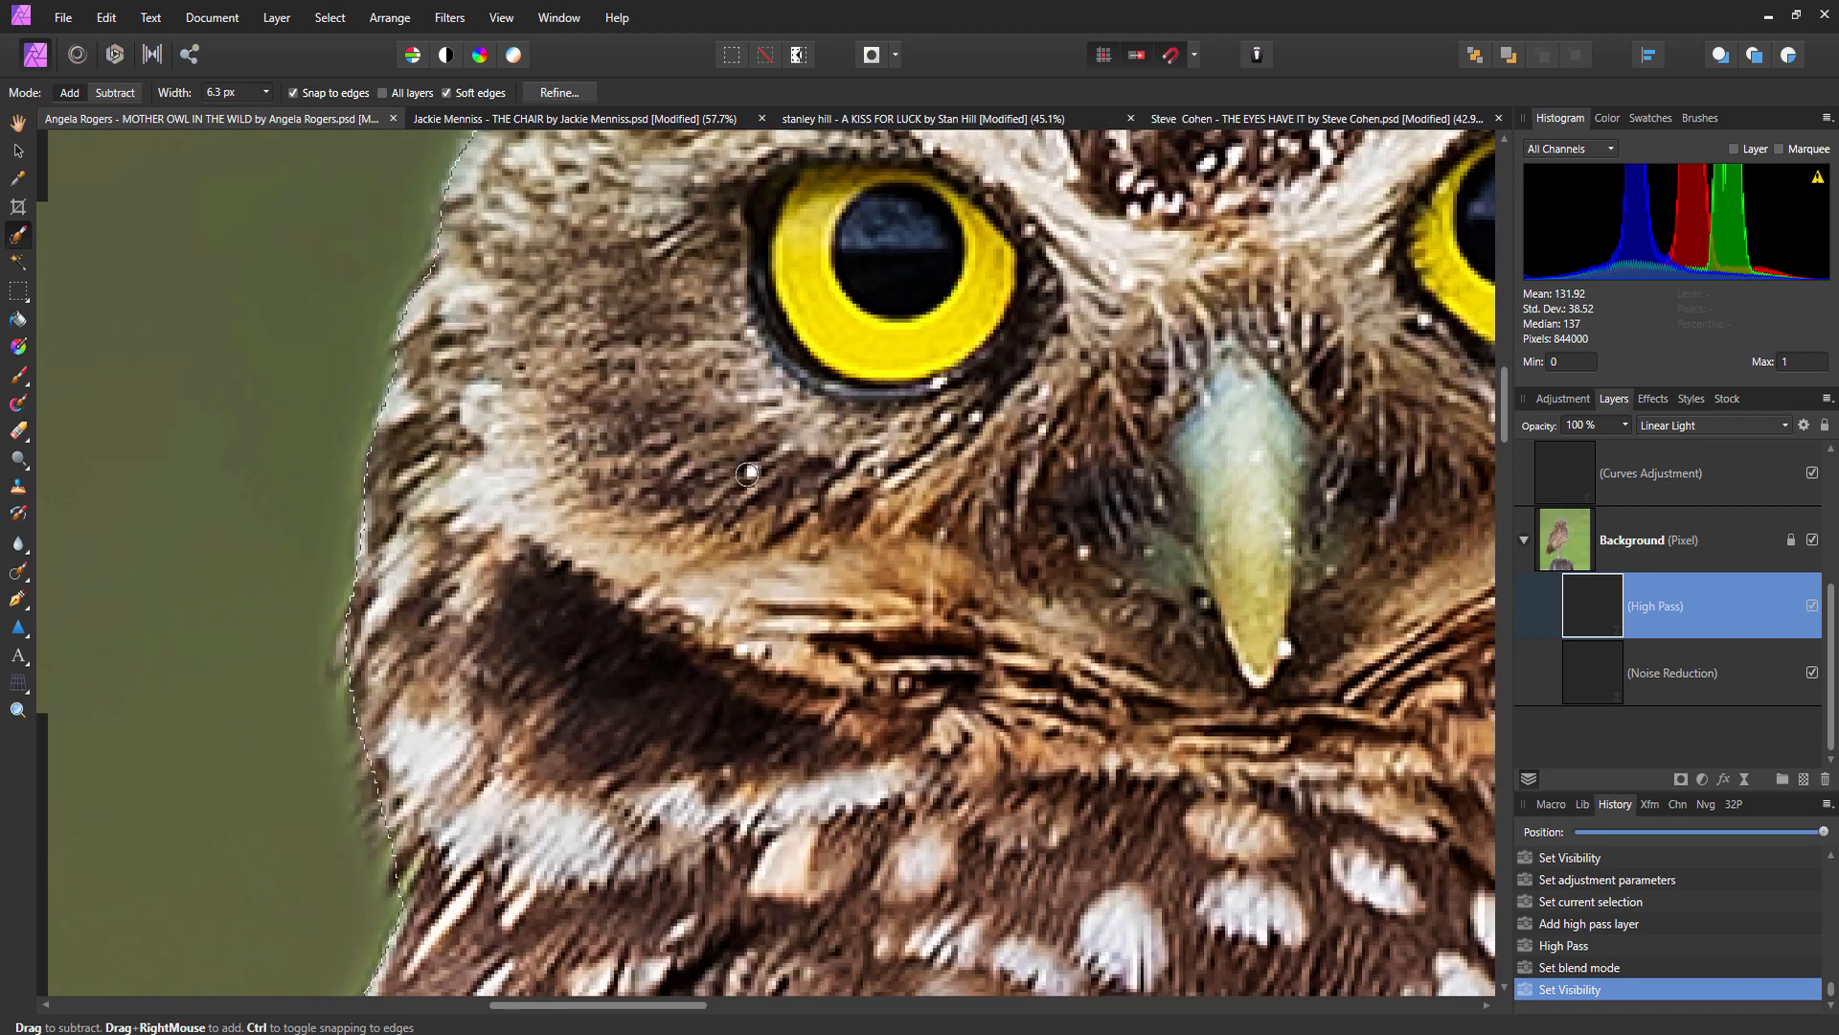
{"action": "scroll", "coordinate": [728, 455], "scroll_direction": "up", "scroll_amount": 2}
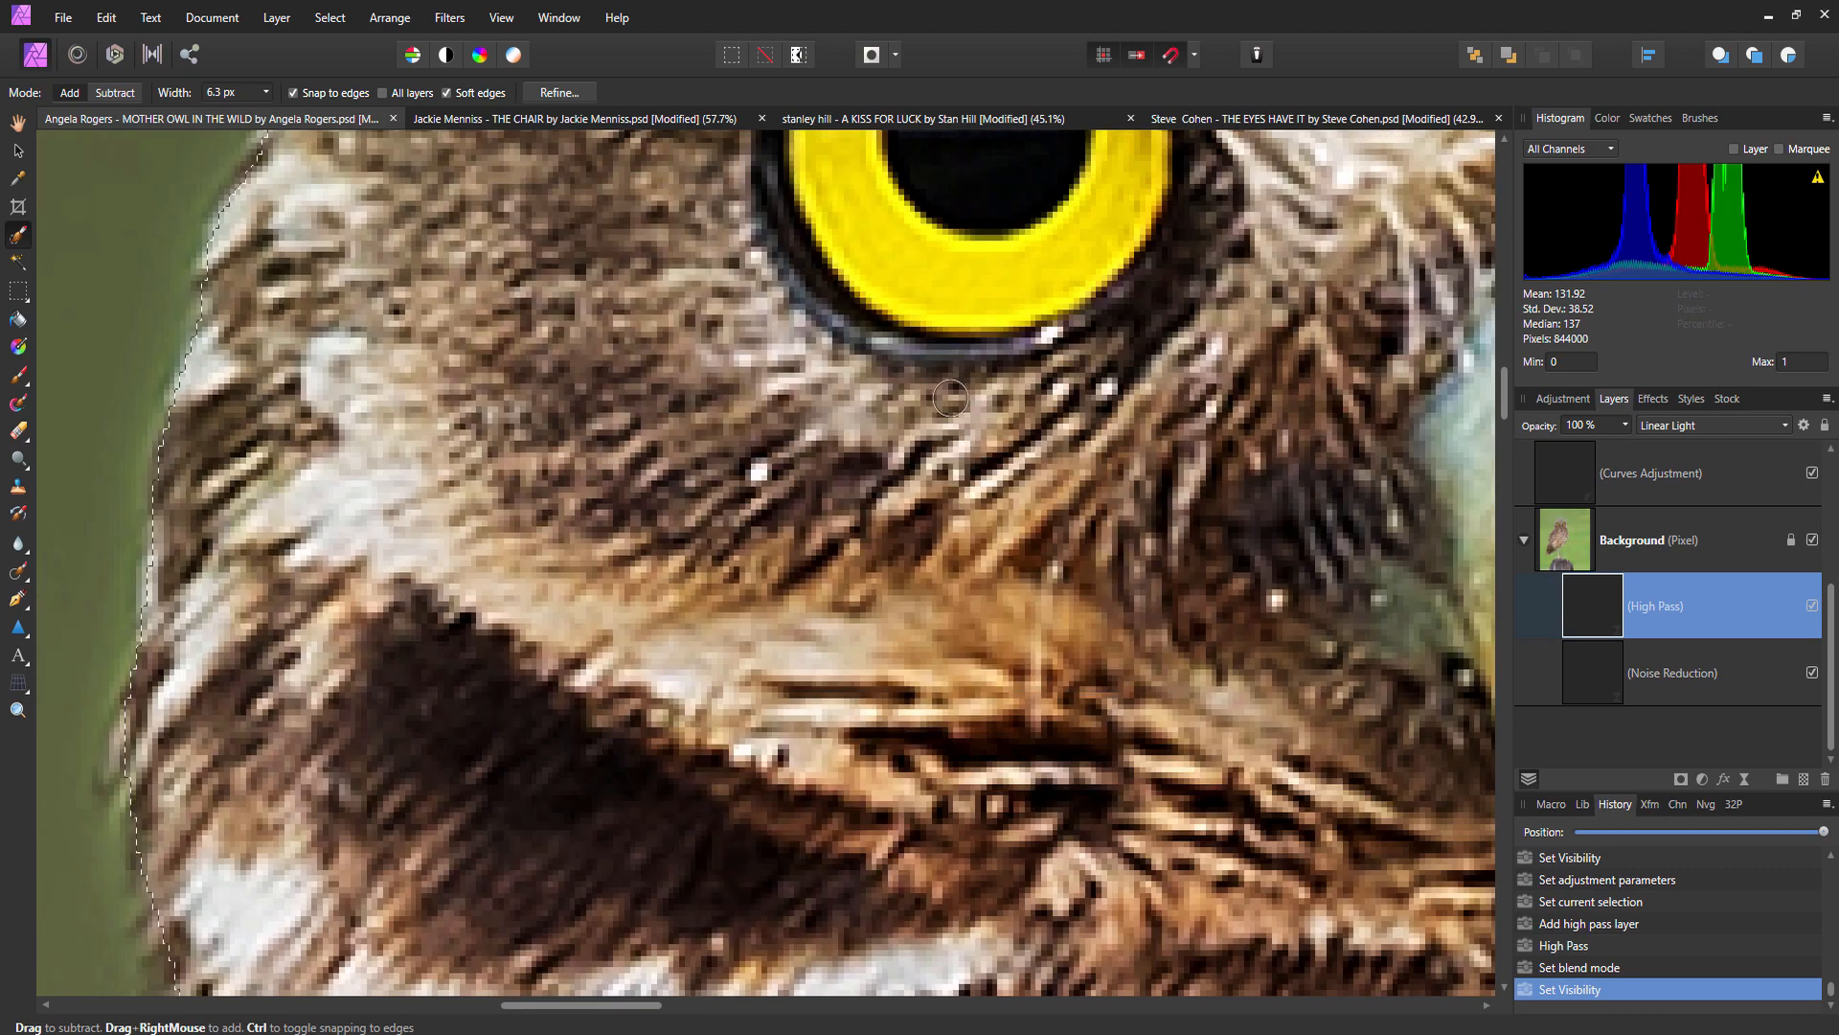
{"action": "scroll", "coordinate": [793, 638], "scroll_direction": "down", "scroll_amount": 10}
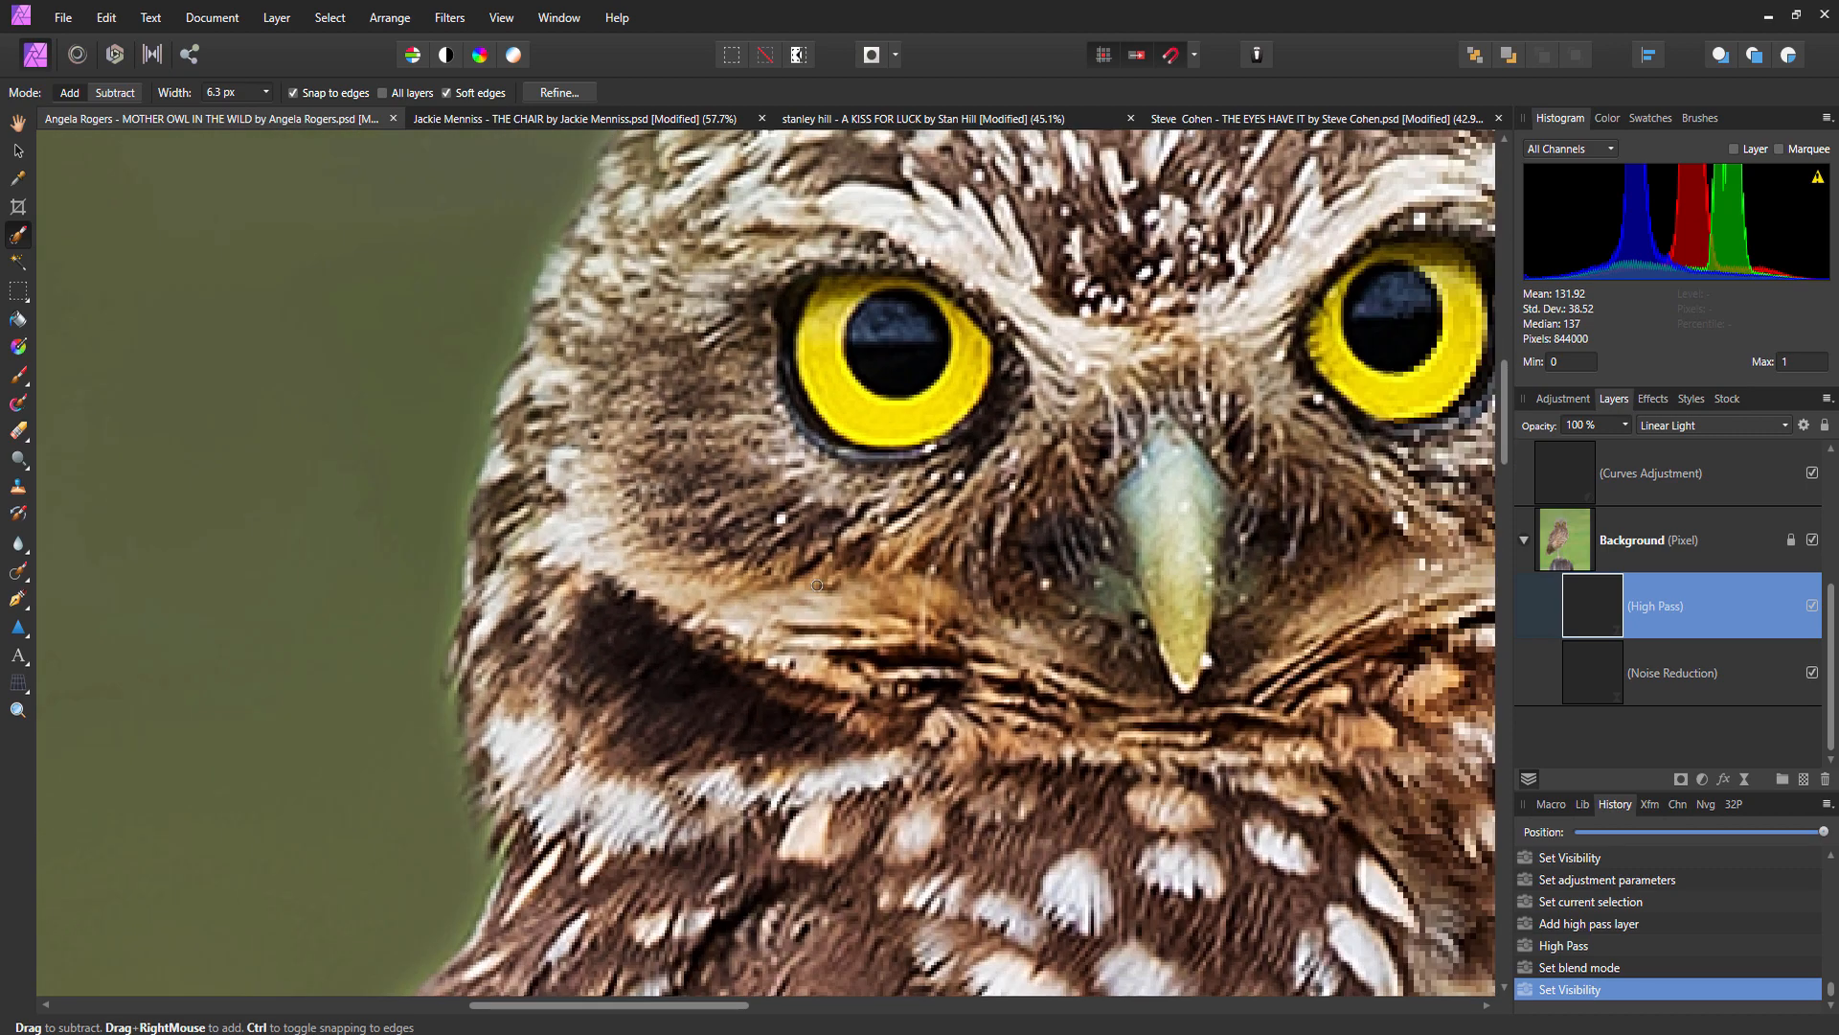
{"action": "scroll", "coordinate": [854, 388], "scroll_direction": "down", "scroll_amount": 5}
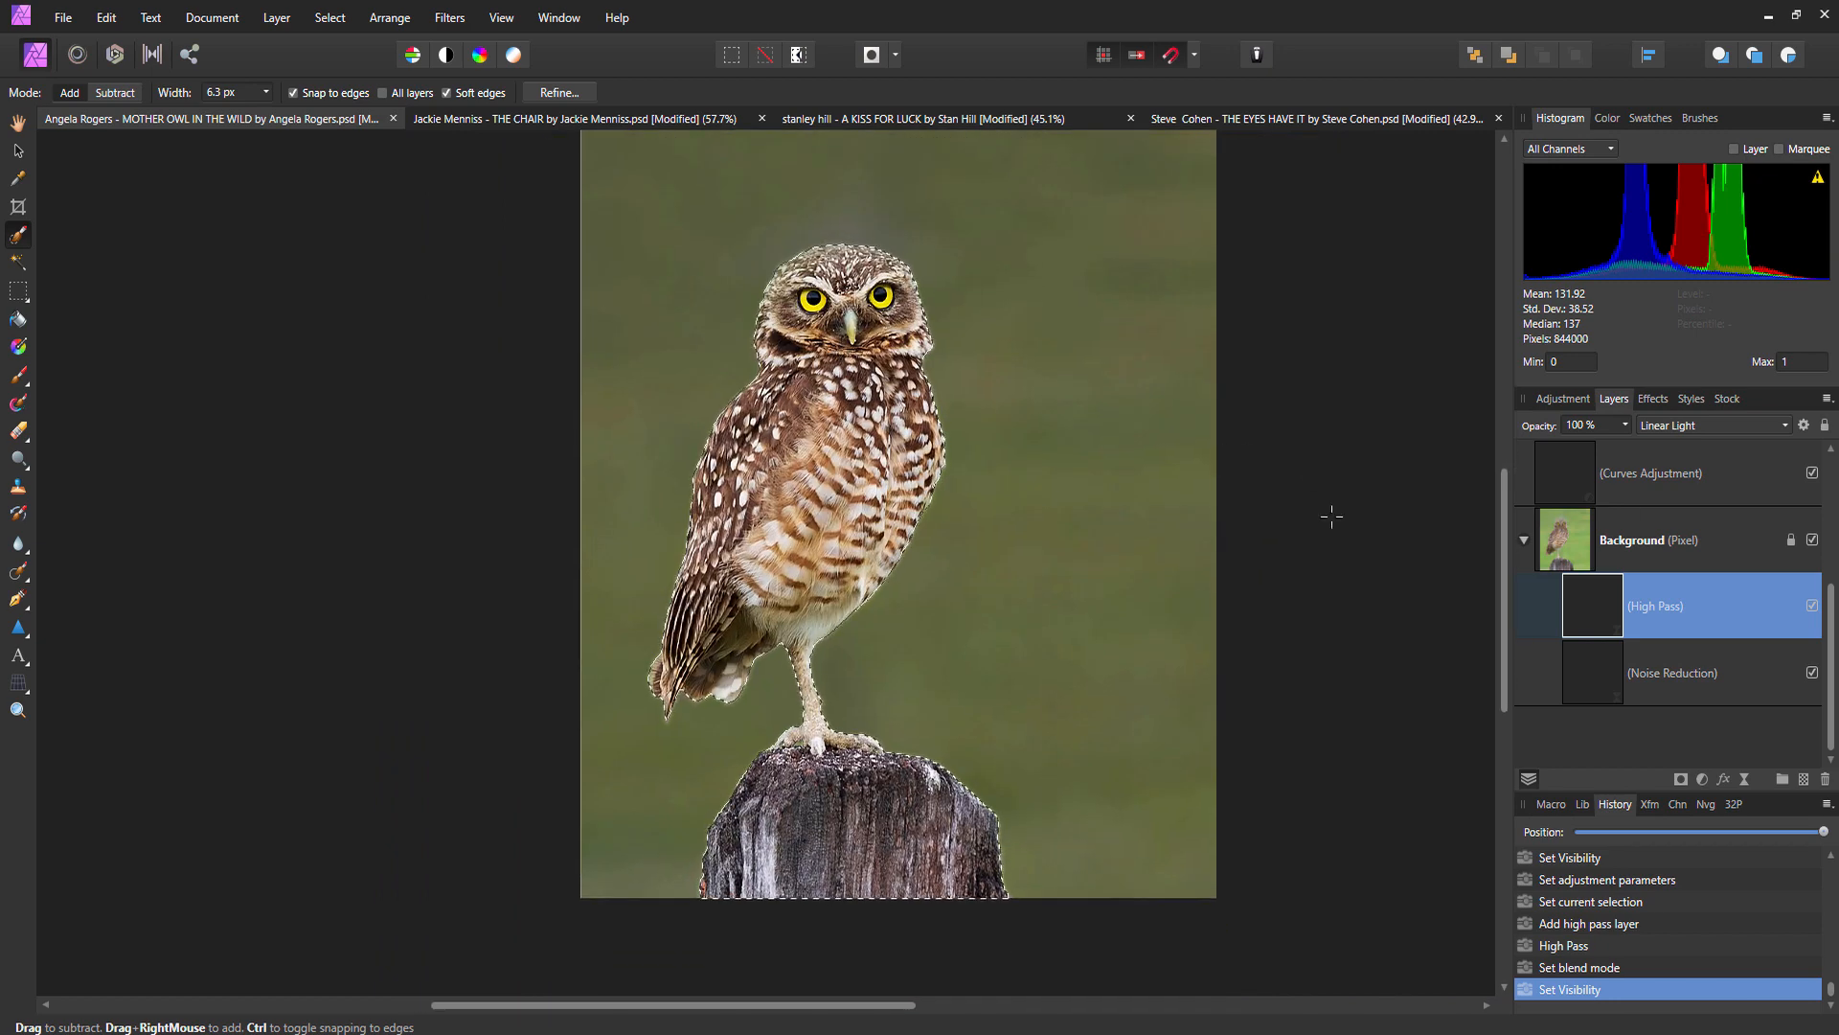
{"action": "scroll", "coordinate": [958, 444], "scroll_direction": "up", "scroll_amount": 3}
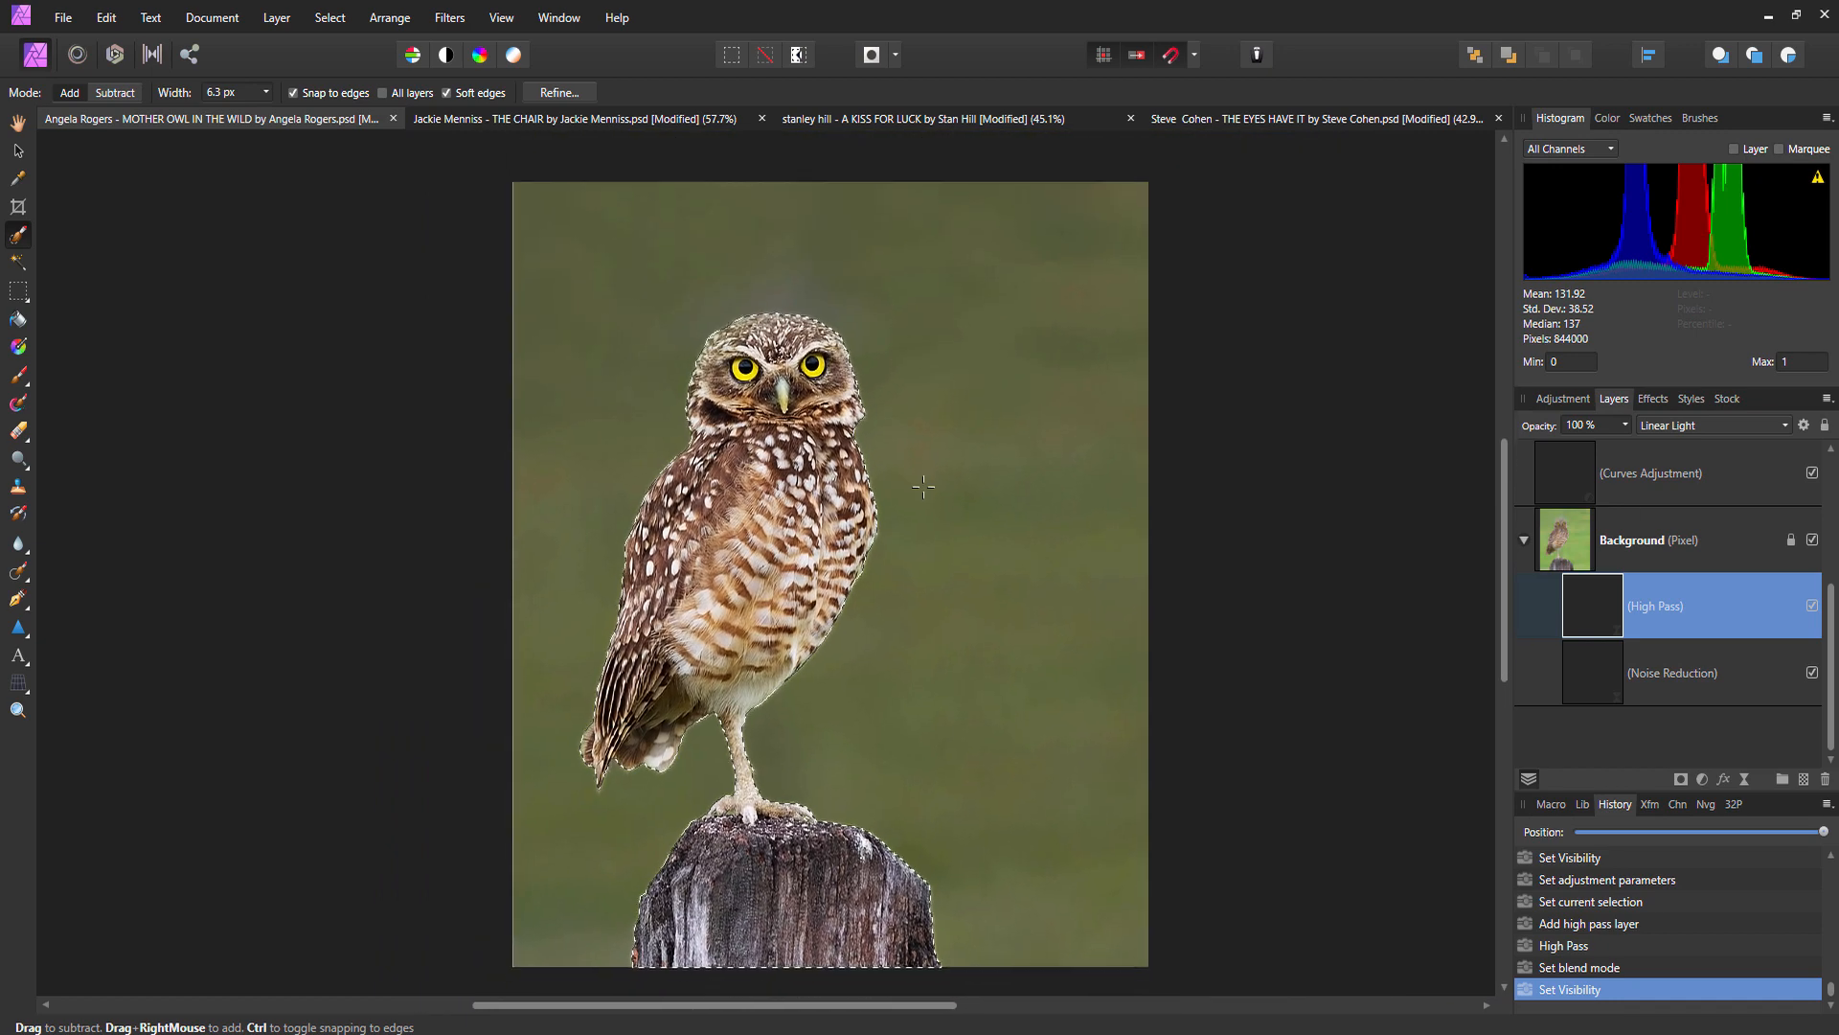
Review the layer stack from the Levels adjustment down to the filters nested under the Background layer.
{"action": "scroll", "coordinate": [1633, 599], "scroll_direction": "up", "scroll_amount": 3}
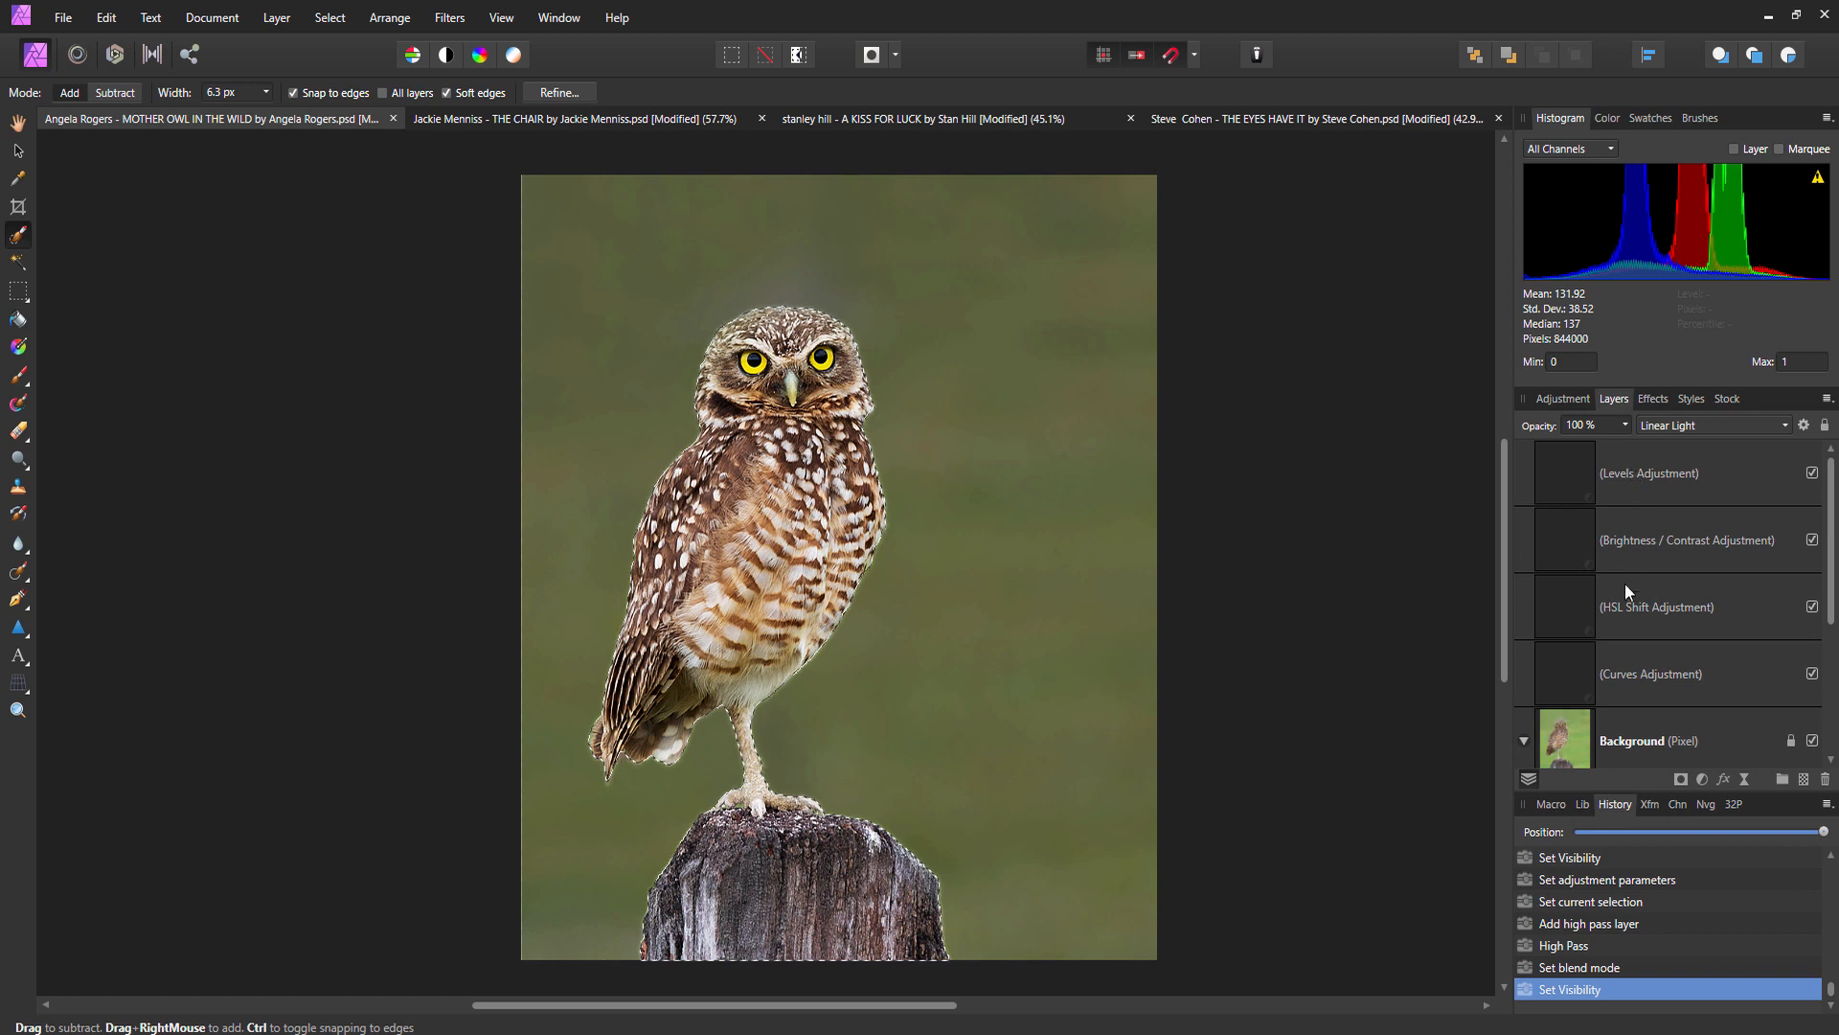
{"action": "scroll", "coordinate": [1628, 651], "scroll_direction": "down", "scroll_amount": 3}
{"action": "scroll", "coordinate": [1631, 709], "scroll_direction": "up", "scroll_amount": 3}
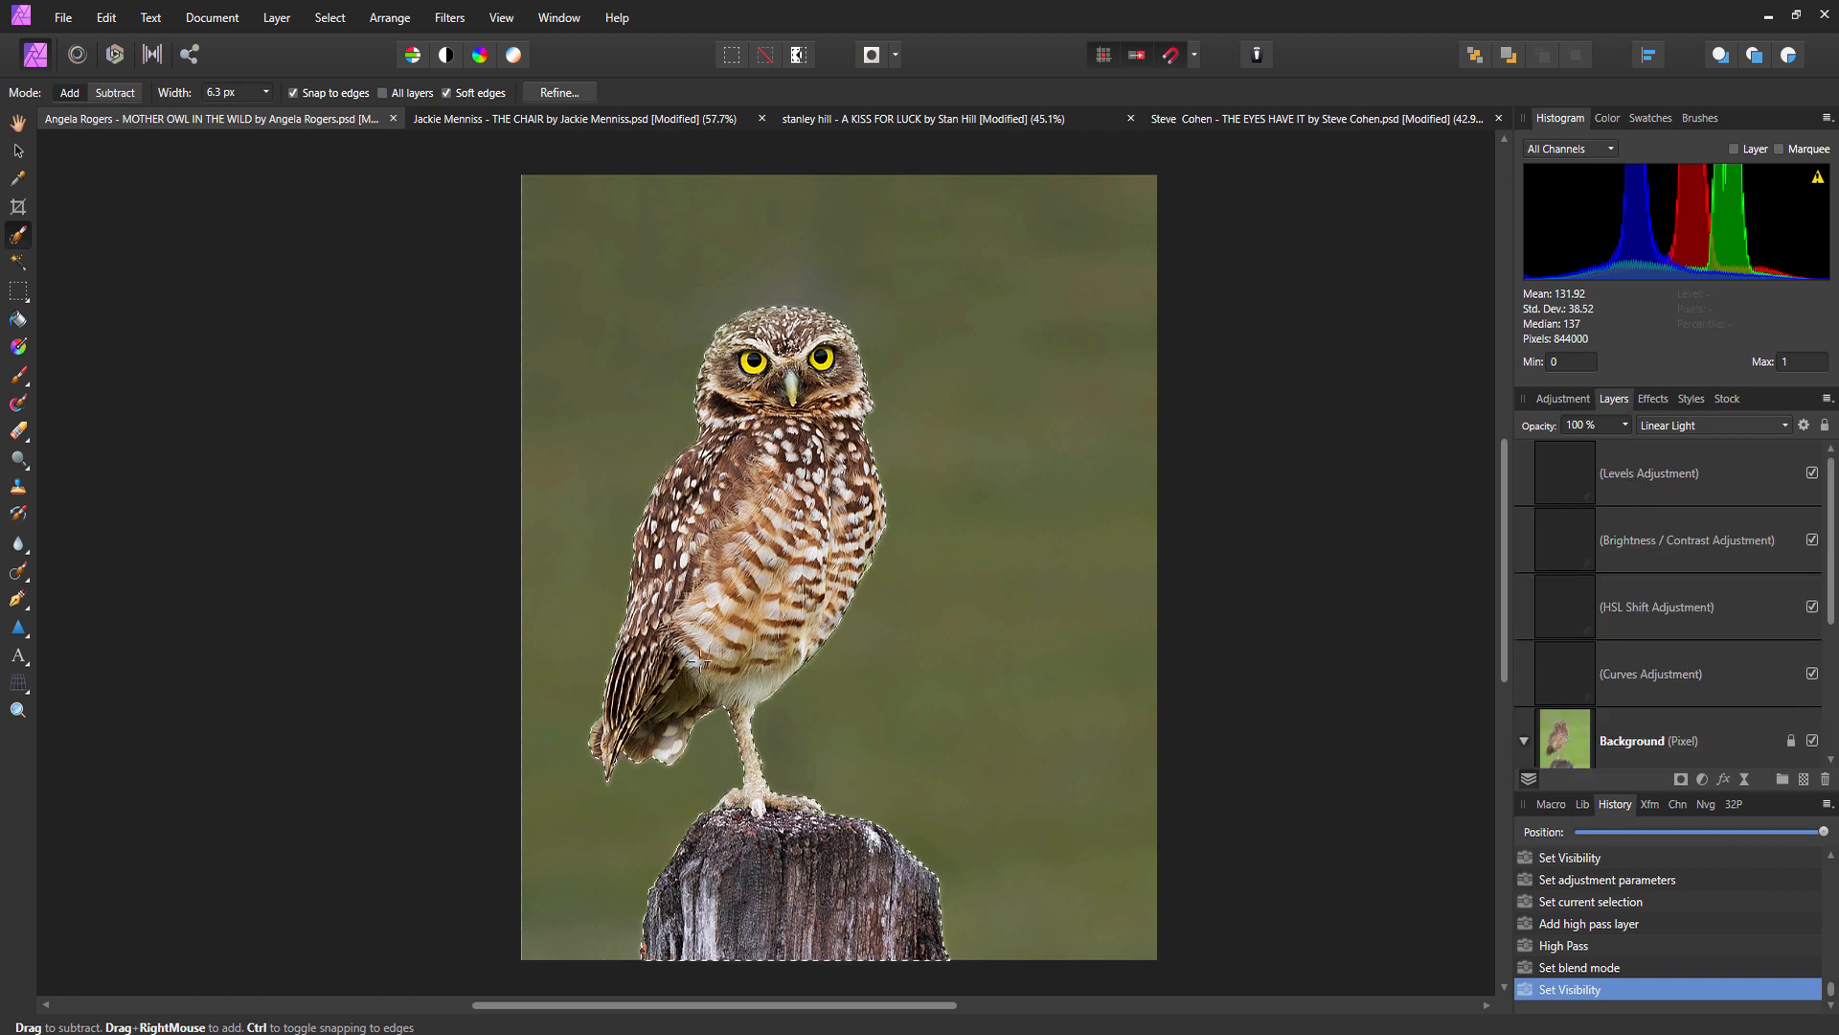
{"action": "scroll", "coordinate": [702, 659], "scroll_direction": "down", "scroll_amount": 2}
{"action": "scroll", "coordinate": [702, 659], "scroll_direction": "left", "scroll_amount": 2}
{"action": "scroll", "coordinate": [1662, 650], "scroll_direction": "down", "scroll_amount": 3}
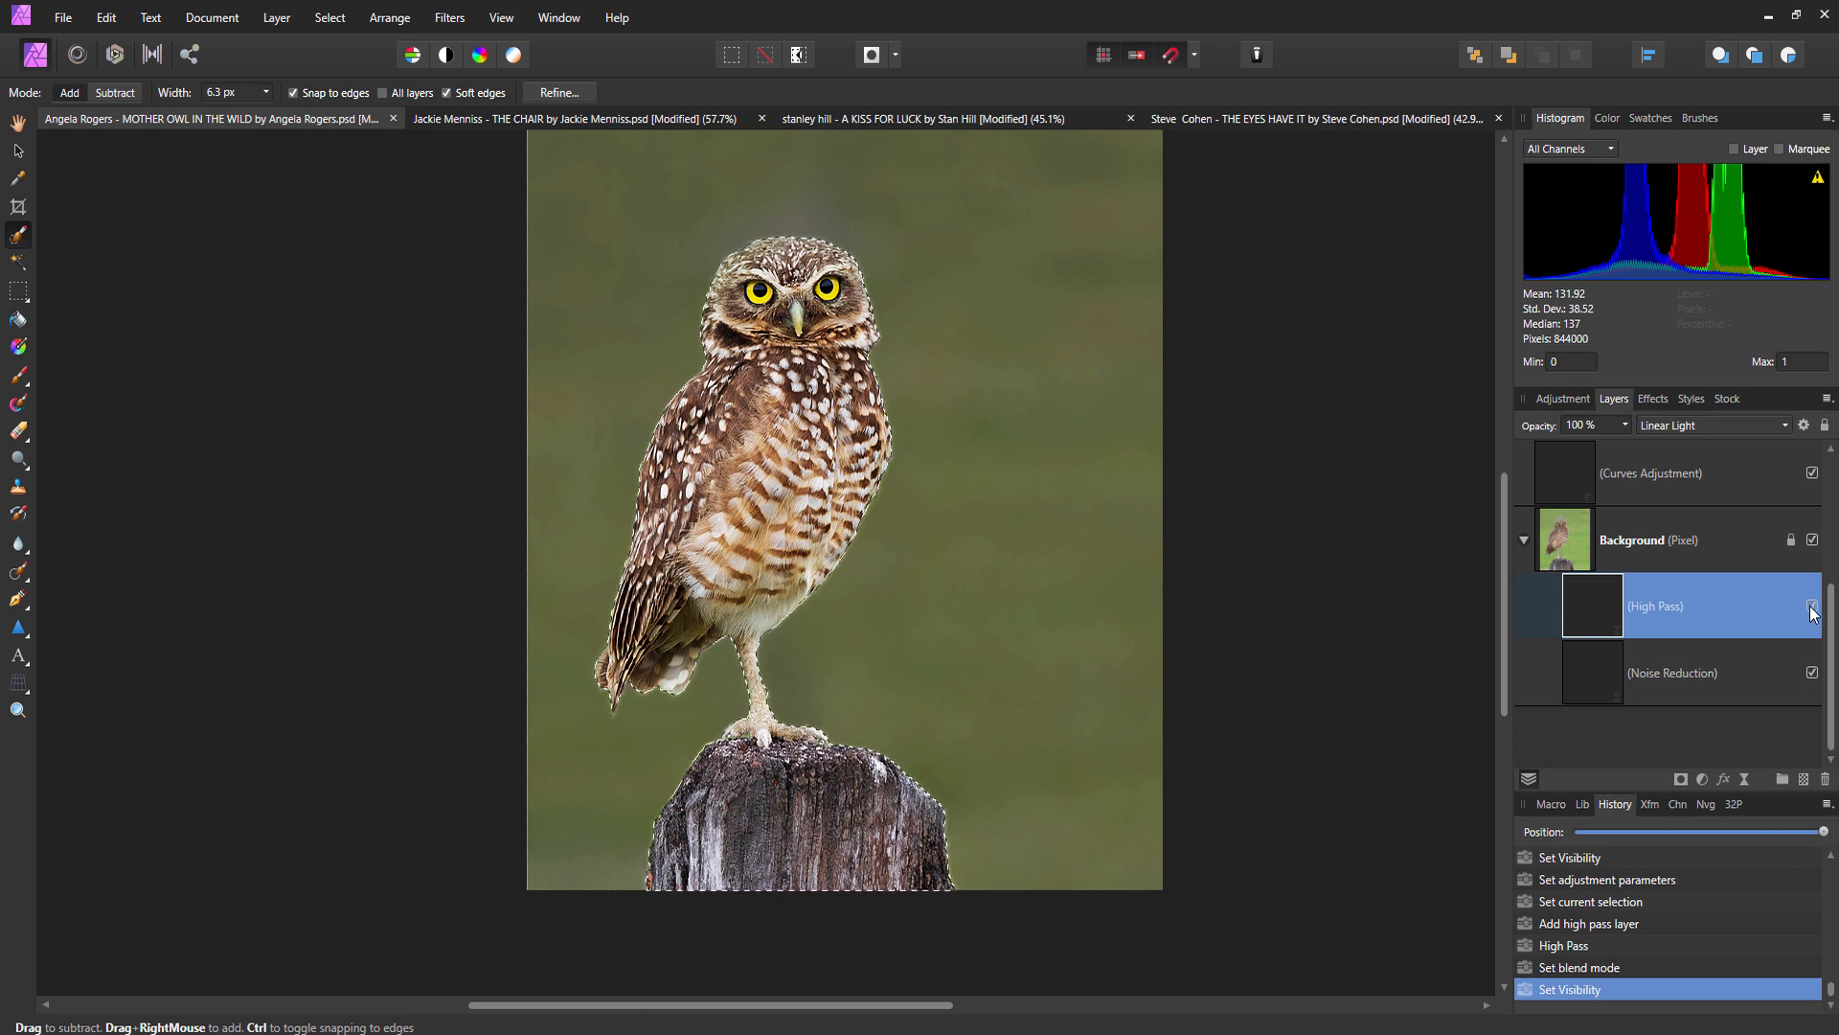
Select the whole canvas and all layers from Levels down to Background, and switch their visibility off and back on.
{"action": "left_click", "coordinate": [1692, 638], "text": "shift"}
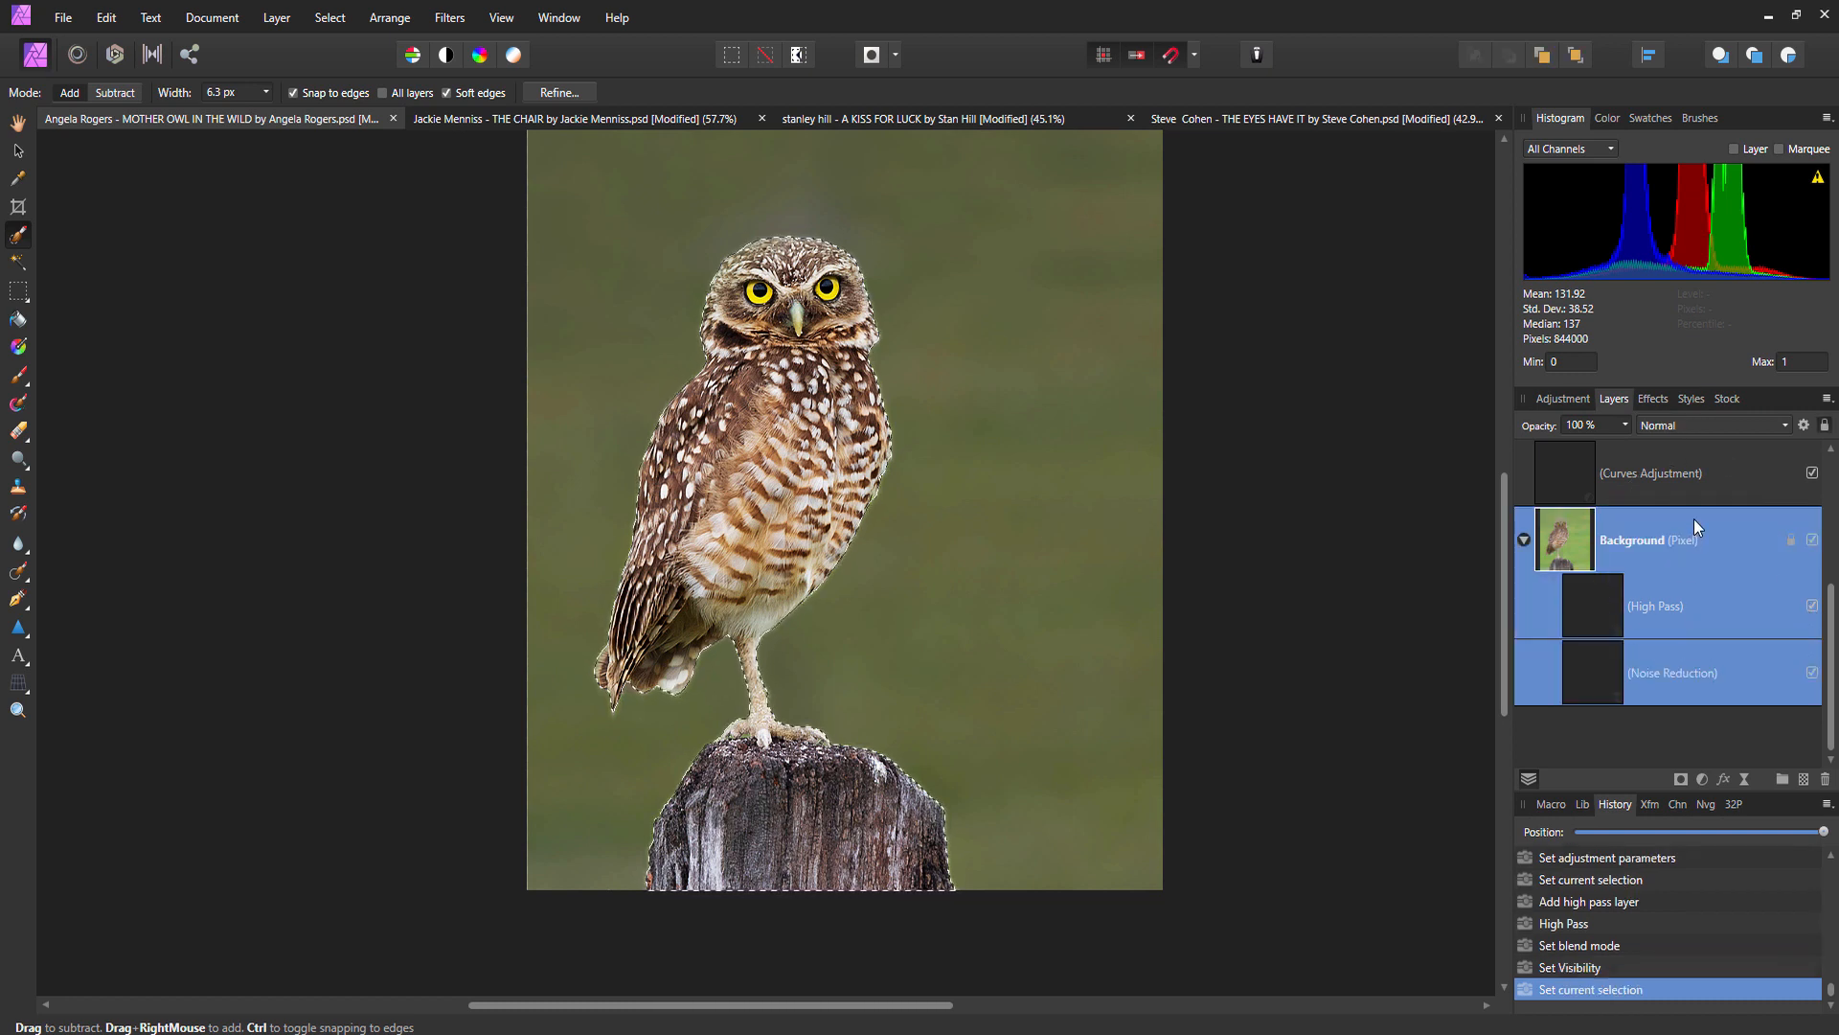
{"action": "key", "text": "ctrl+a"}
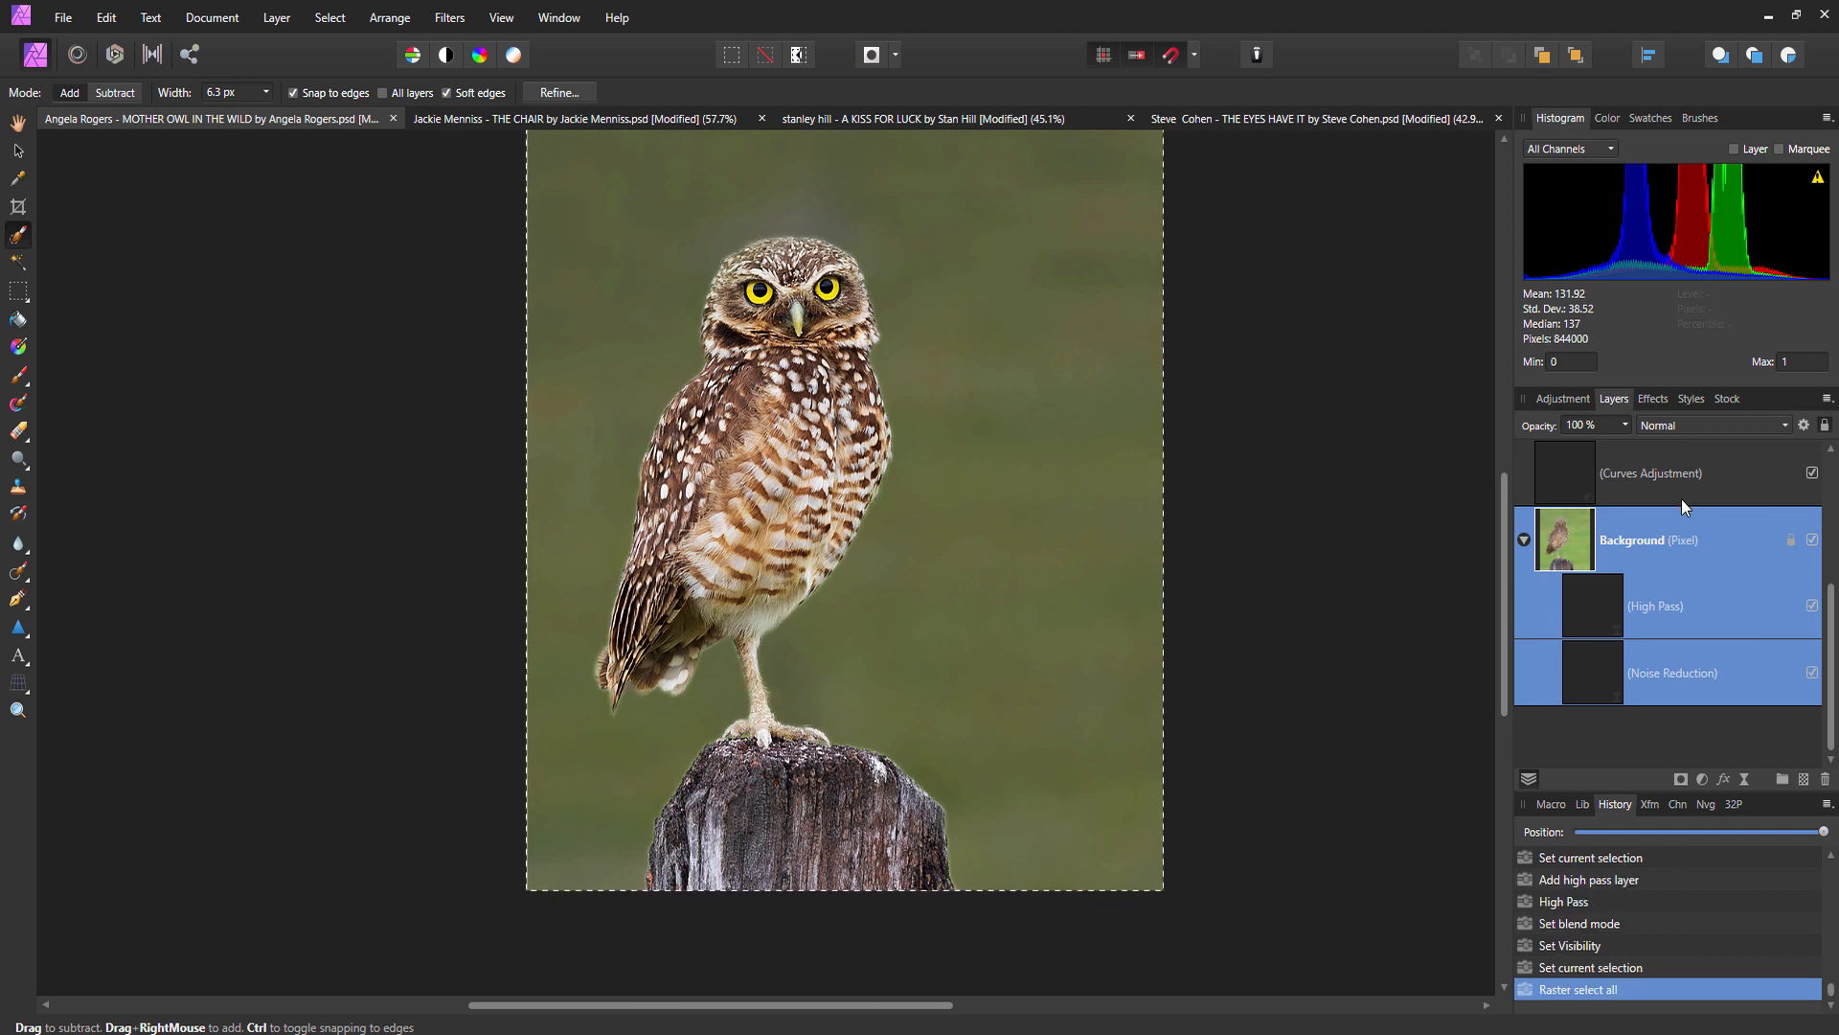
{"action": "scroll", "coordinate": [1685, 506], "scroll_direction": "up", "scroll_amount": 3}
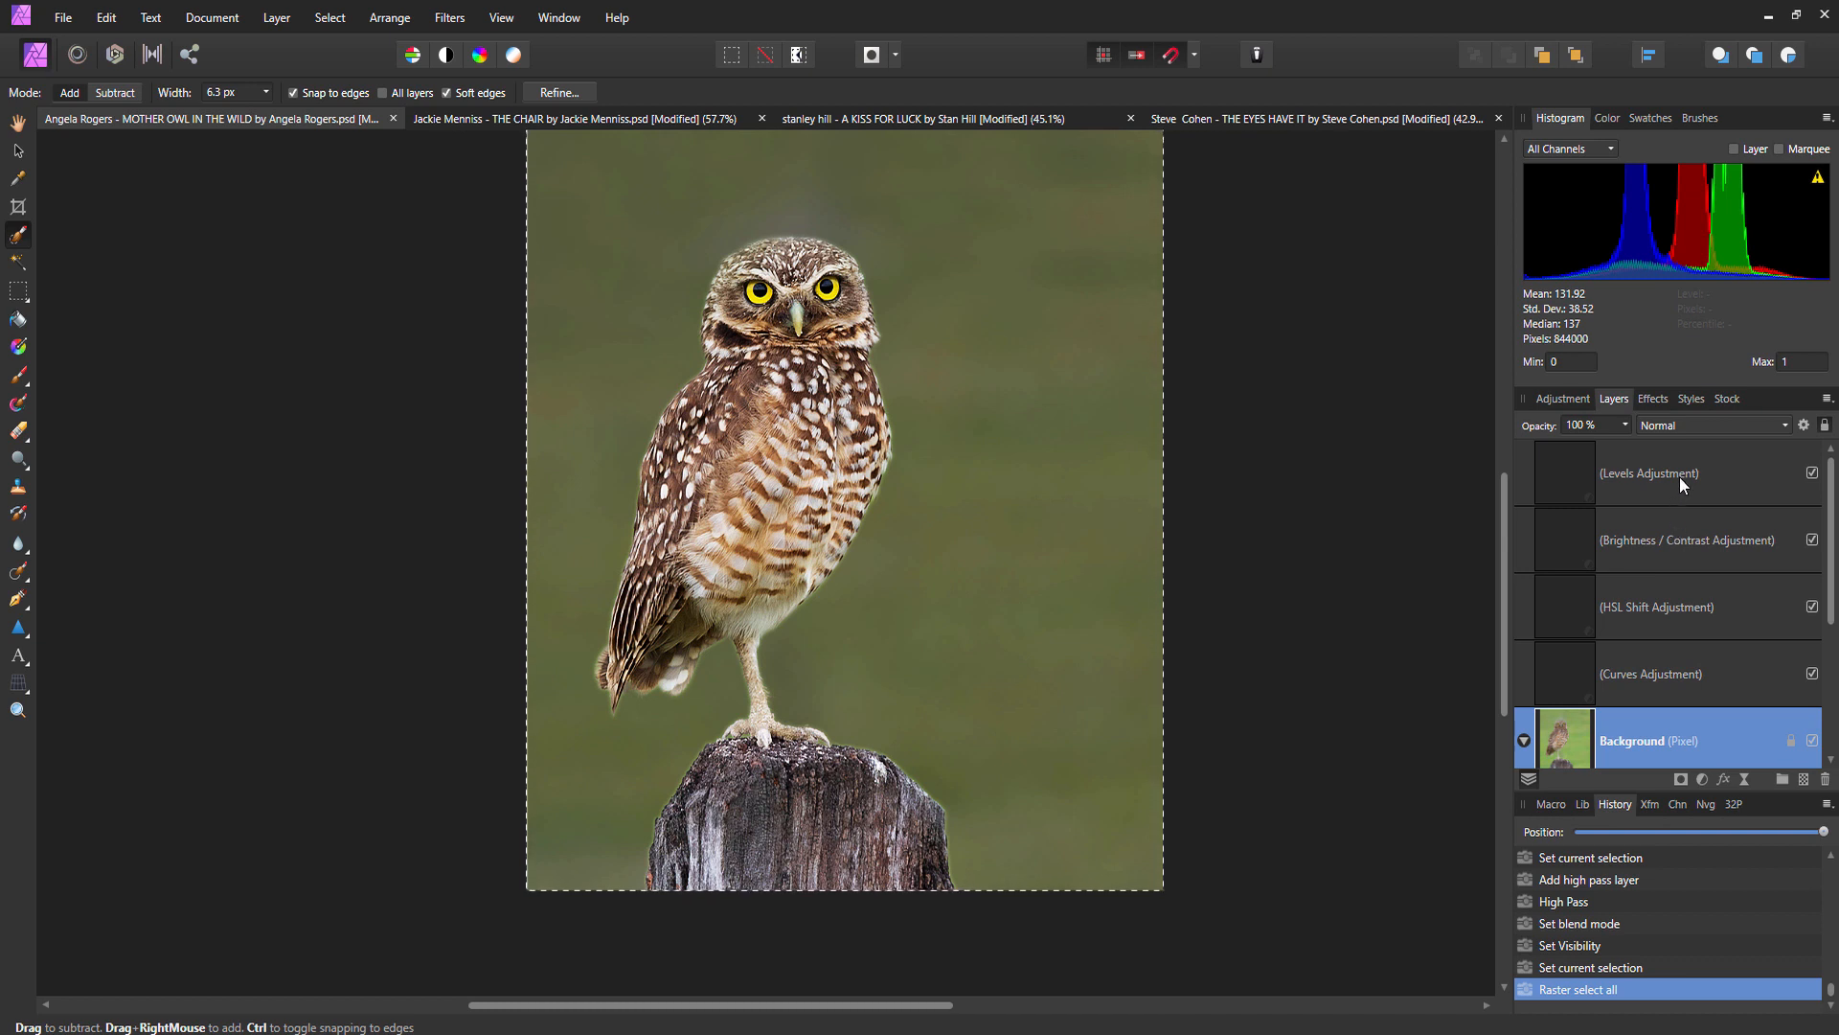
{"action": "left_click", "coordinate": [1665, 479], "text": "shift"}
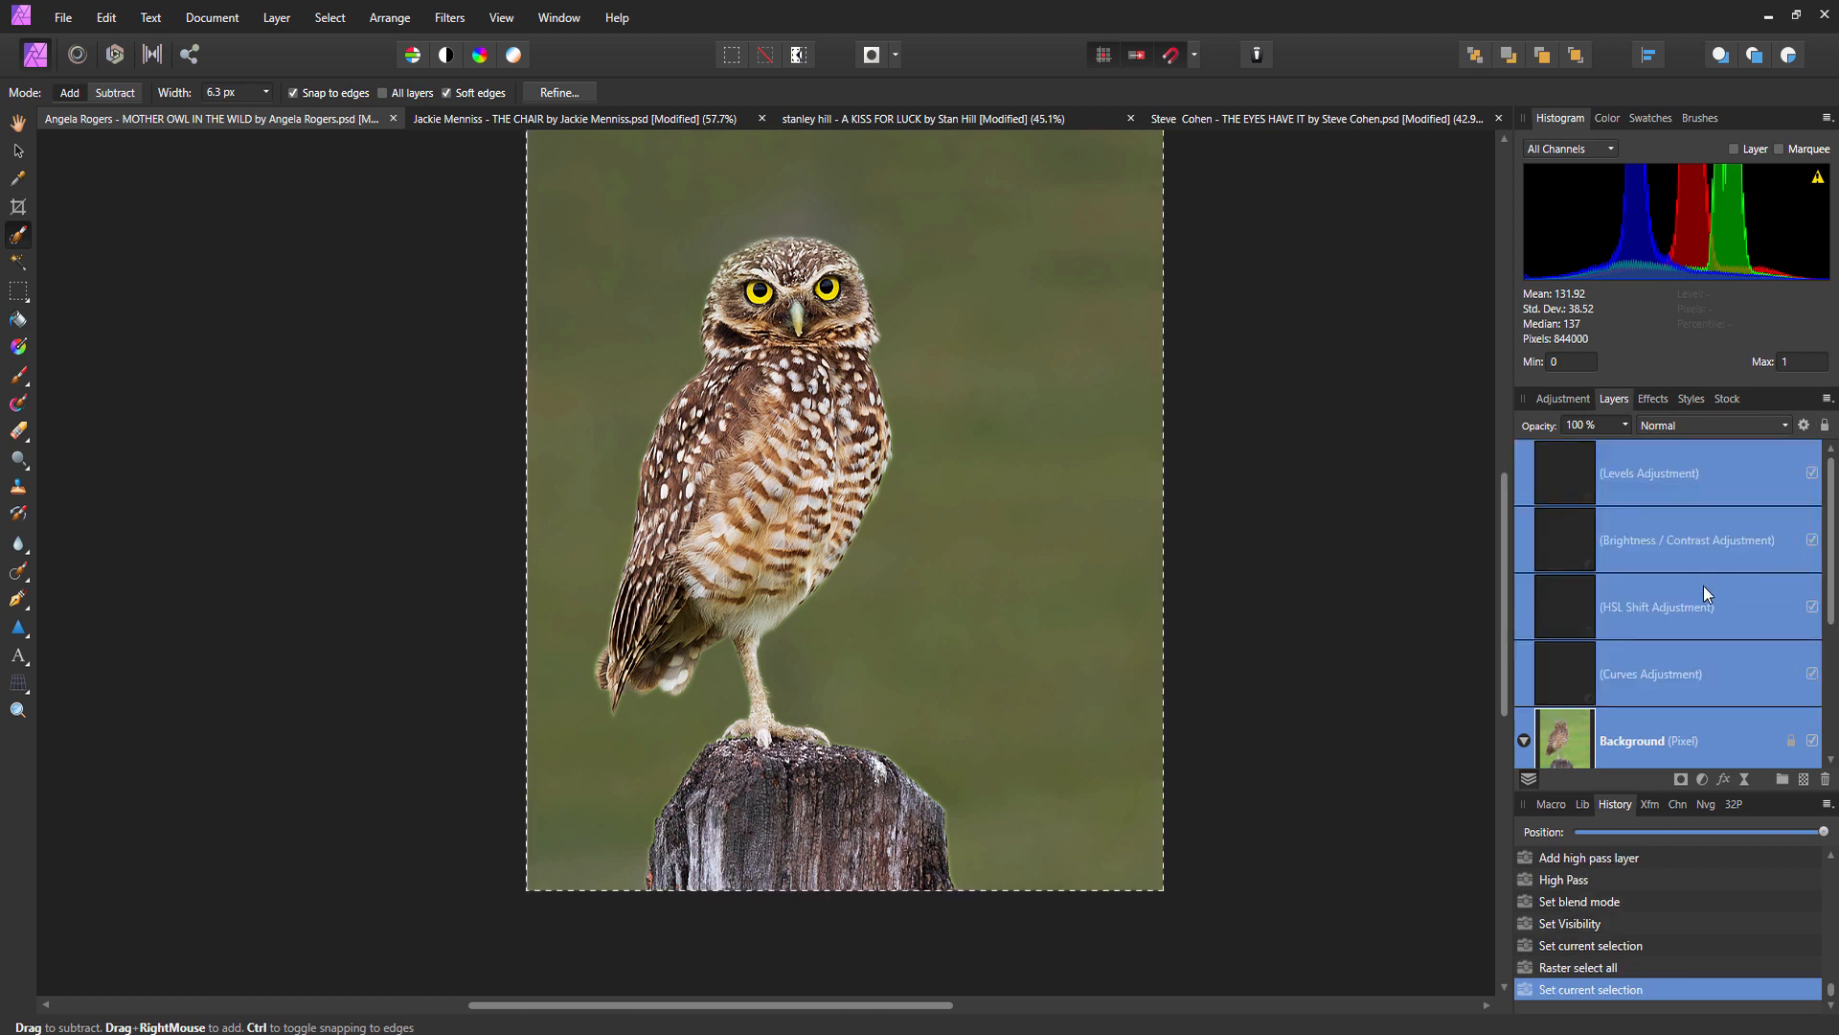
{"action": "scroll", "coordinate": [1703, 587], "scroll_direction": "down", "scroll_amount": 3}
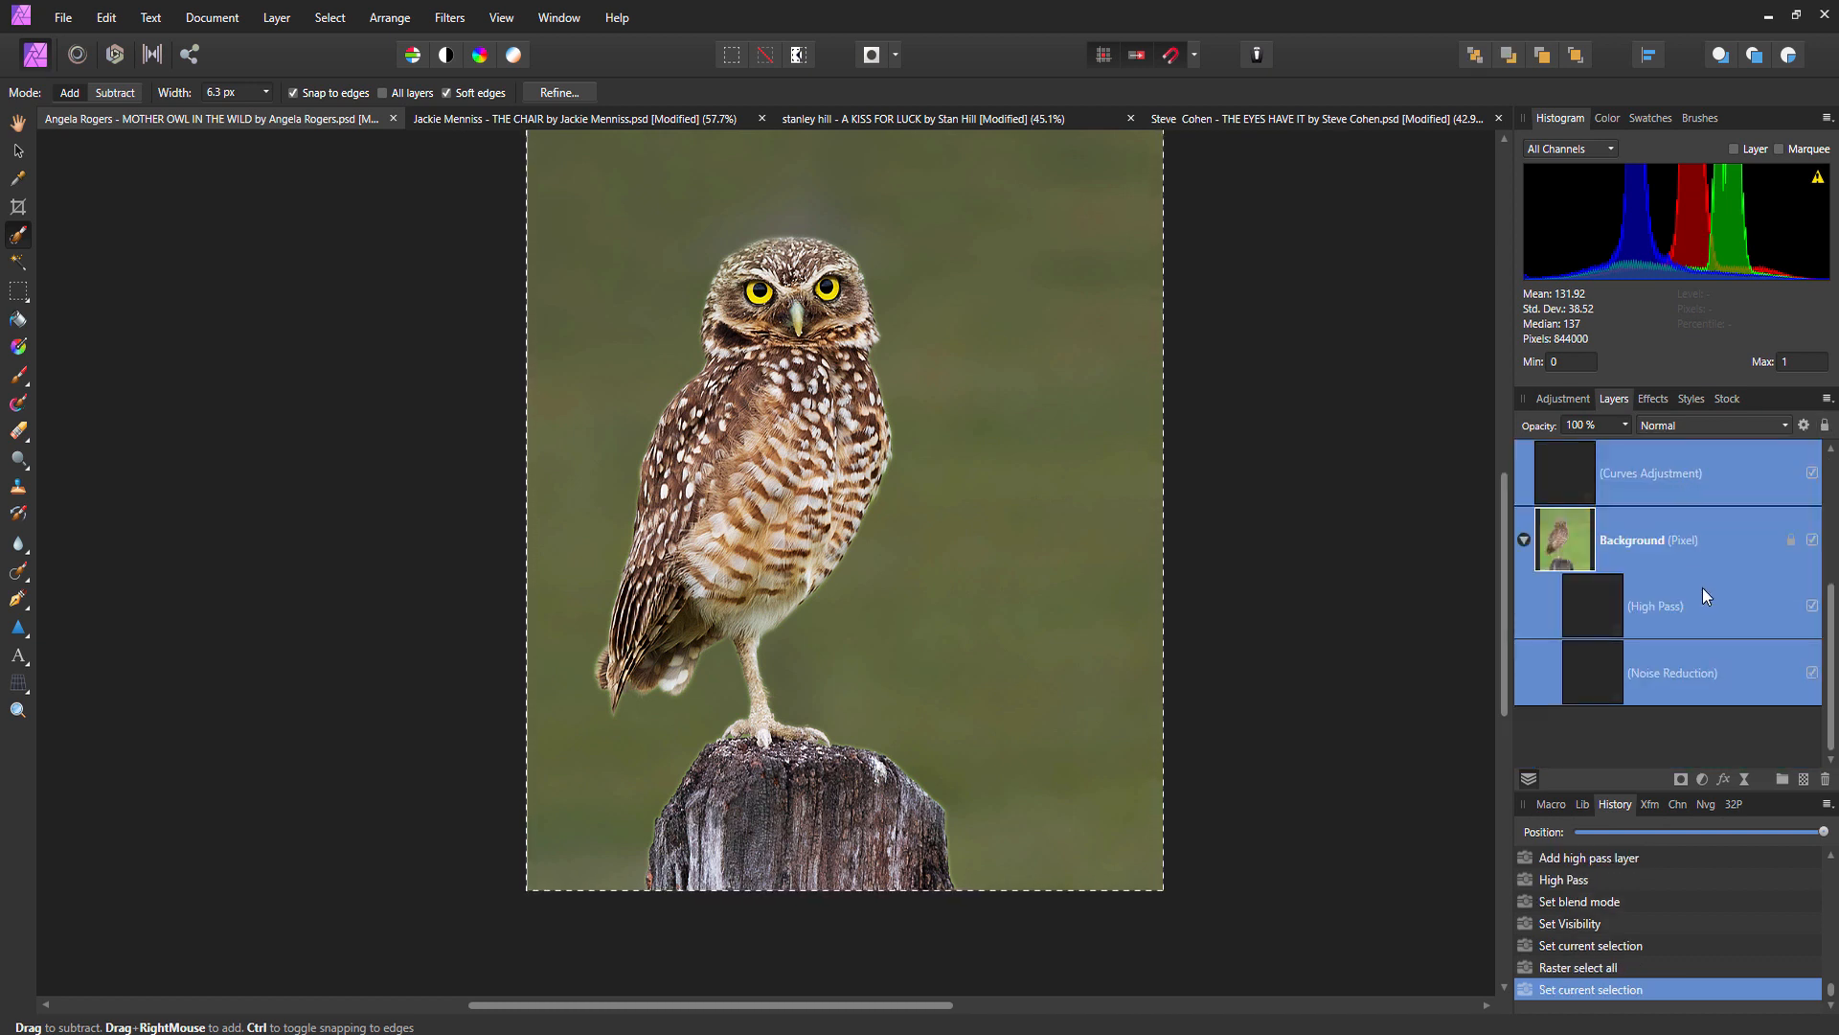
{"action": "left_click", "coordinate": [1812, 540]}
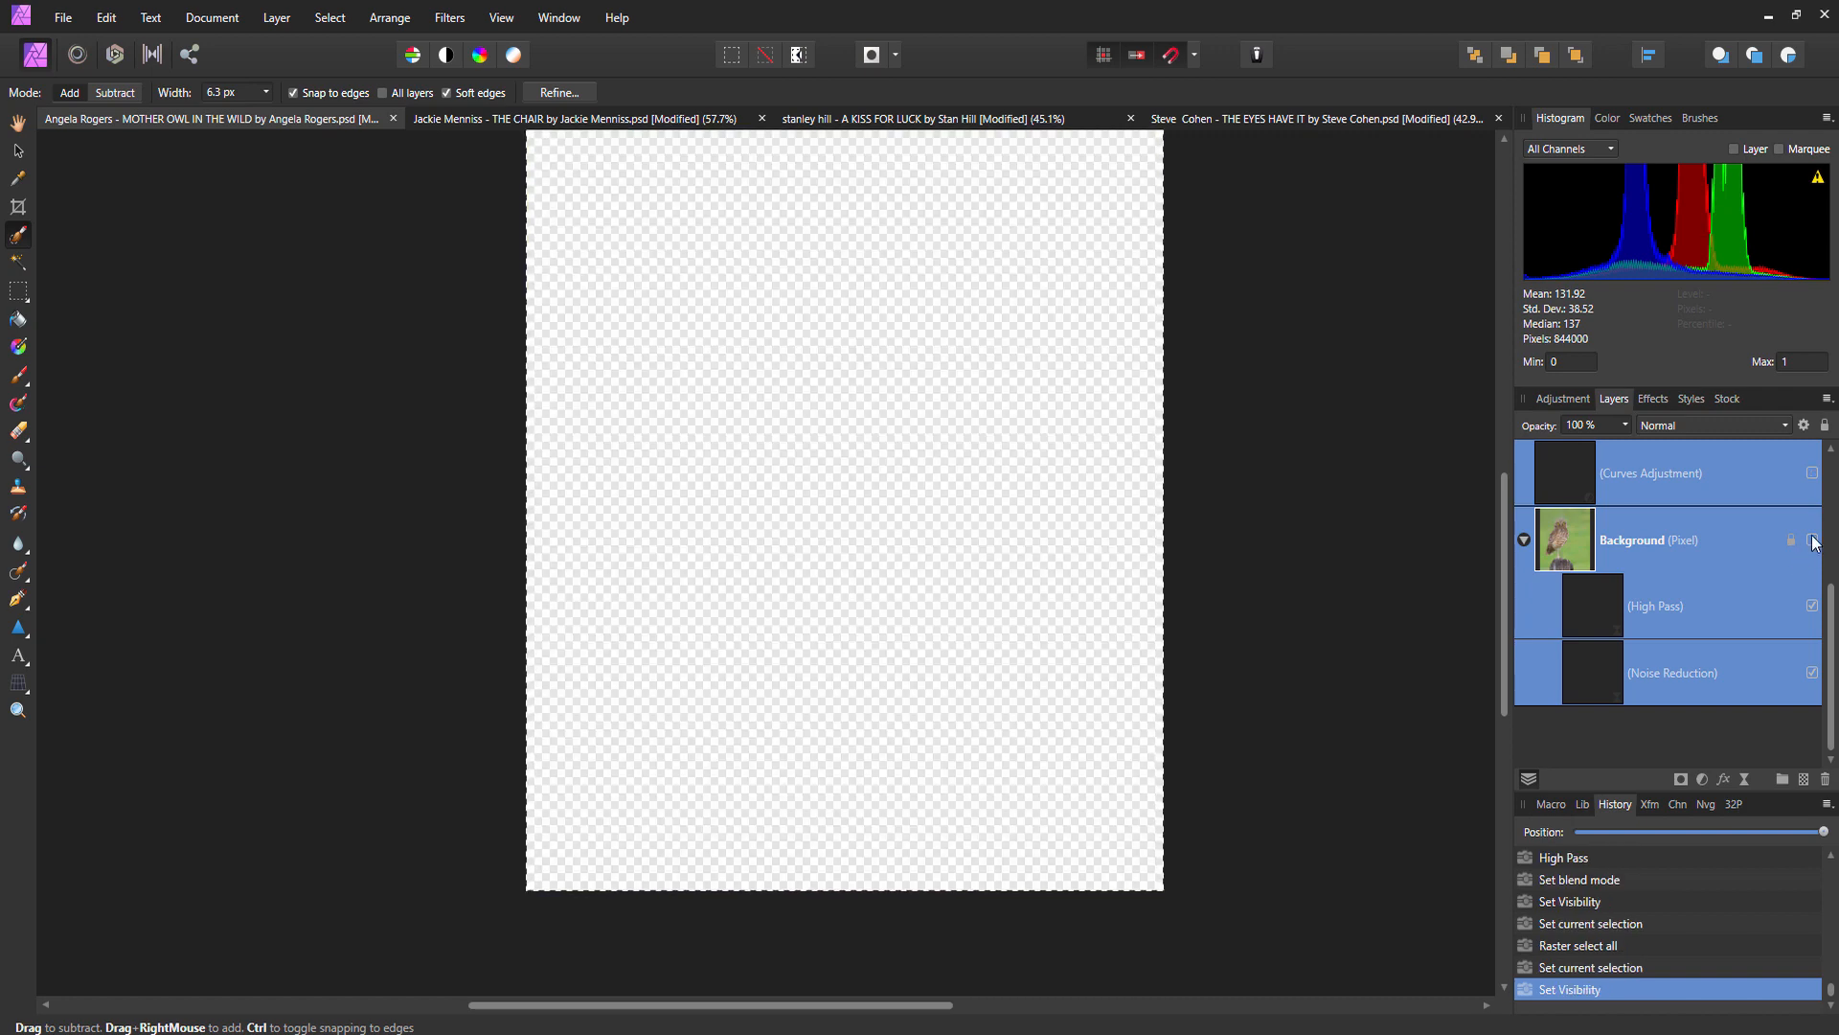
{"action": "left_click", "coordinate": [1813, 541]}
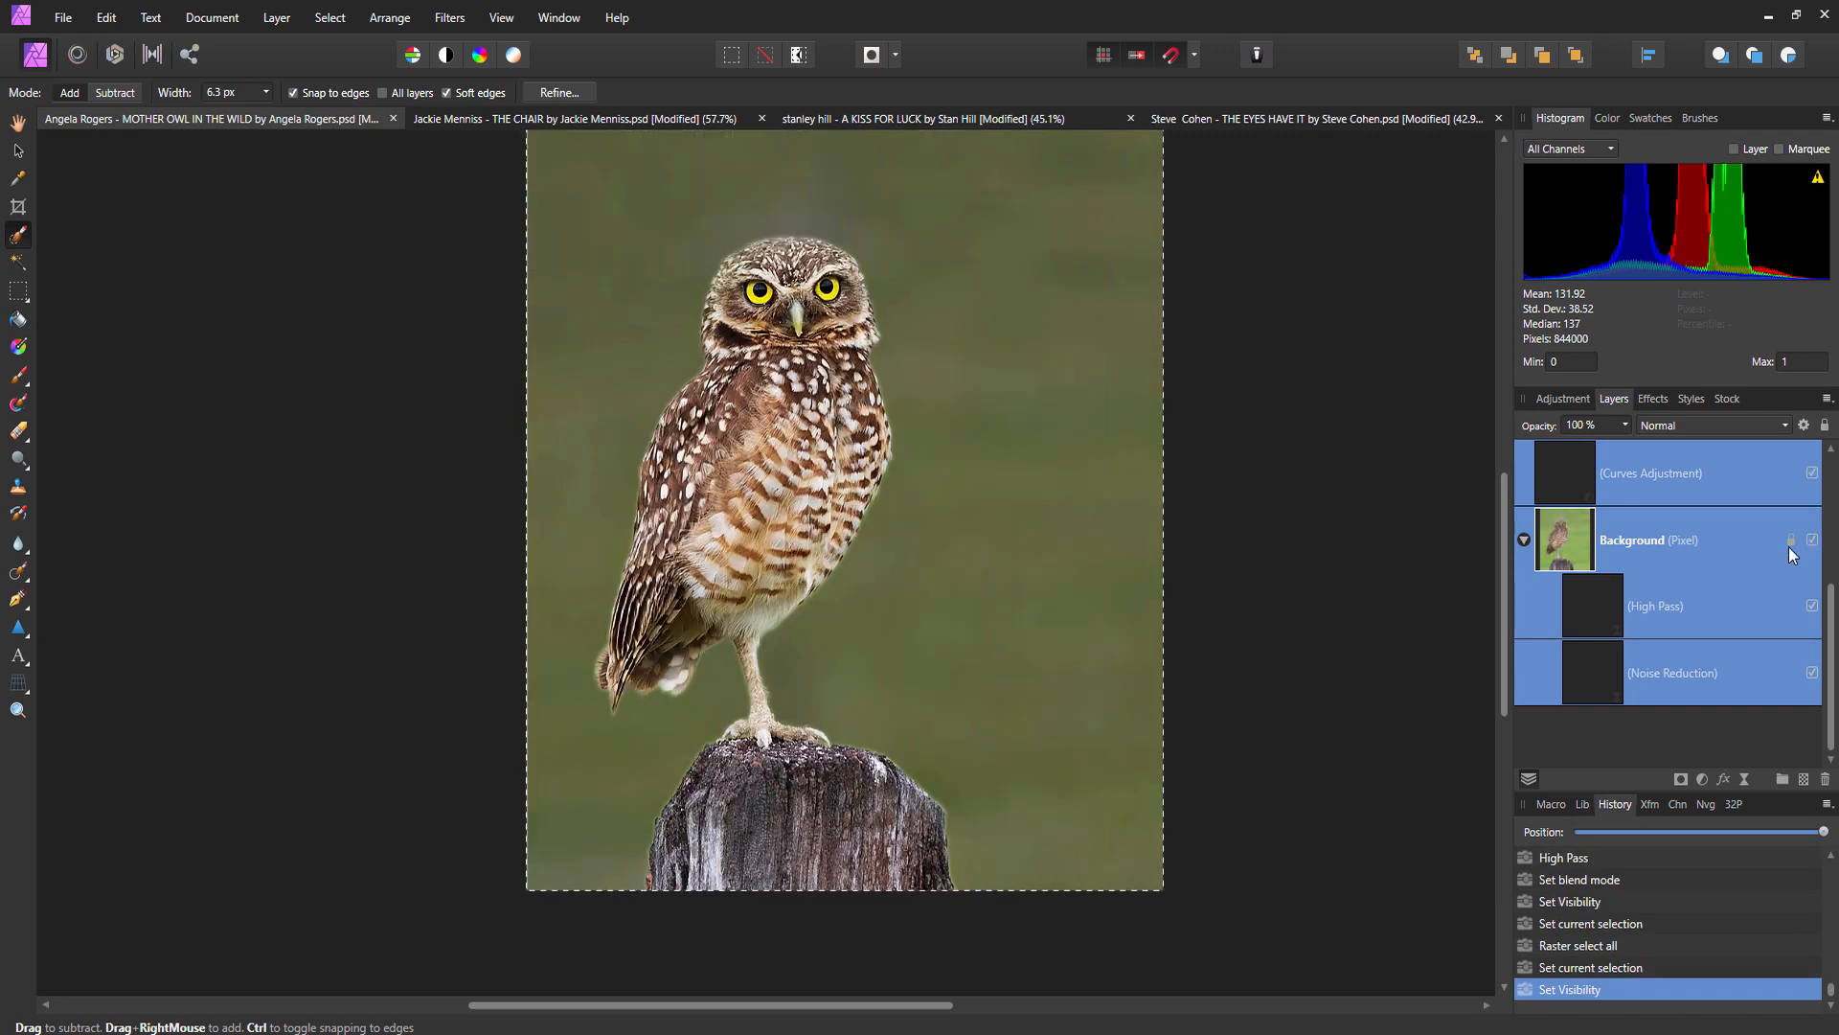
Remove the Background from the layer selection and toggle the four adjustments' visibility to compare before and after.
{"action": "left_click", "coordinate": [1739, 554], "text": "ctrl"}
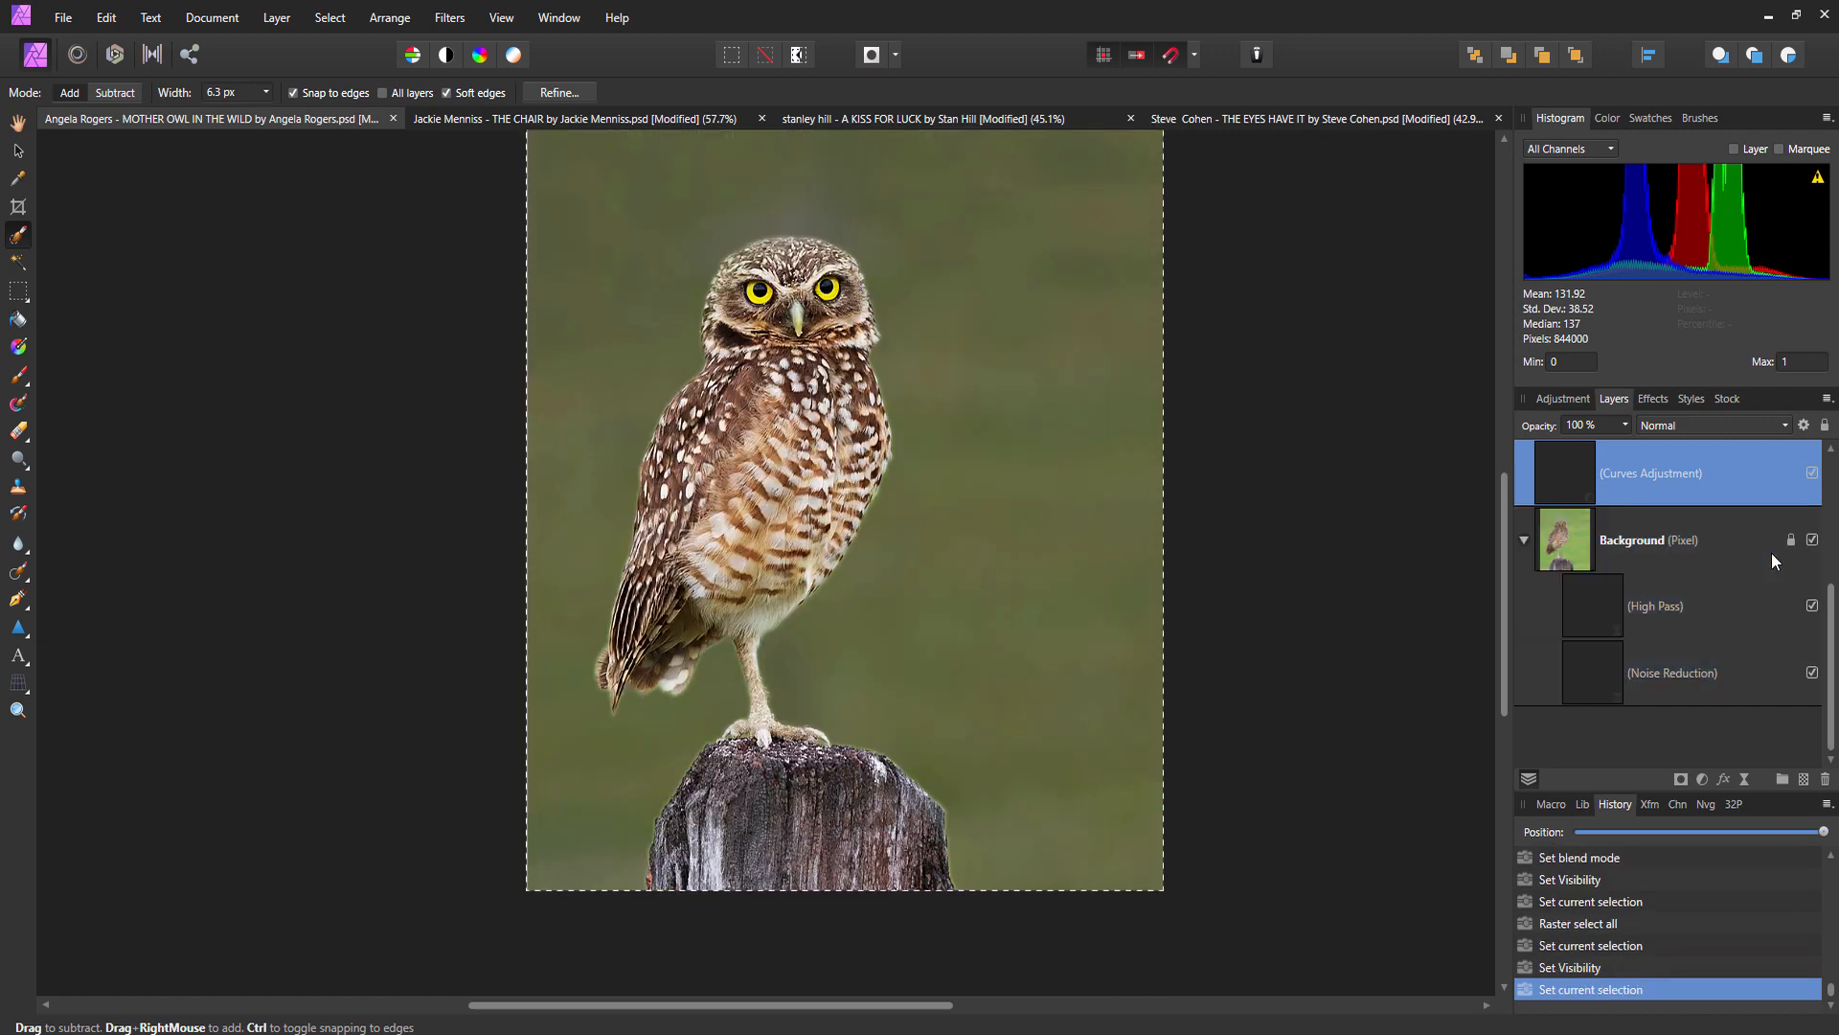
{"action": "left_click", "coordinate": [1715, 611], "text": "ctrl"}
{"action": "left_click", "coordinate": [1676, 534], "text": "ctrl"}
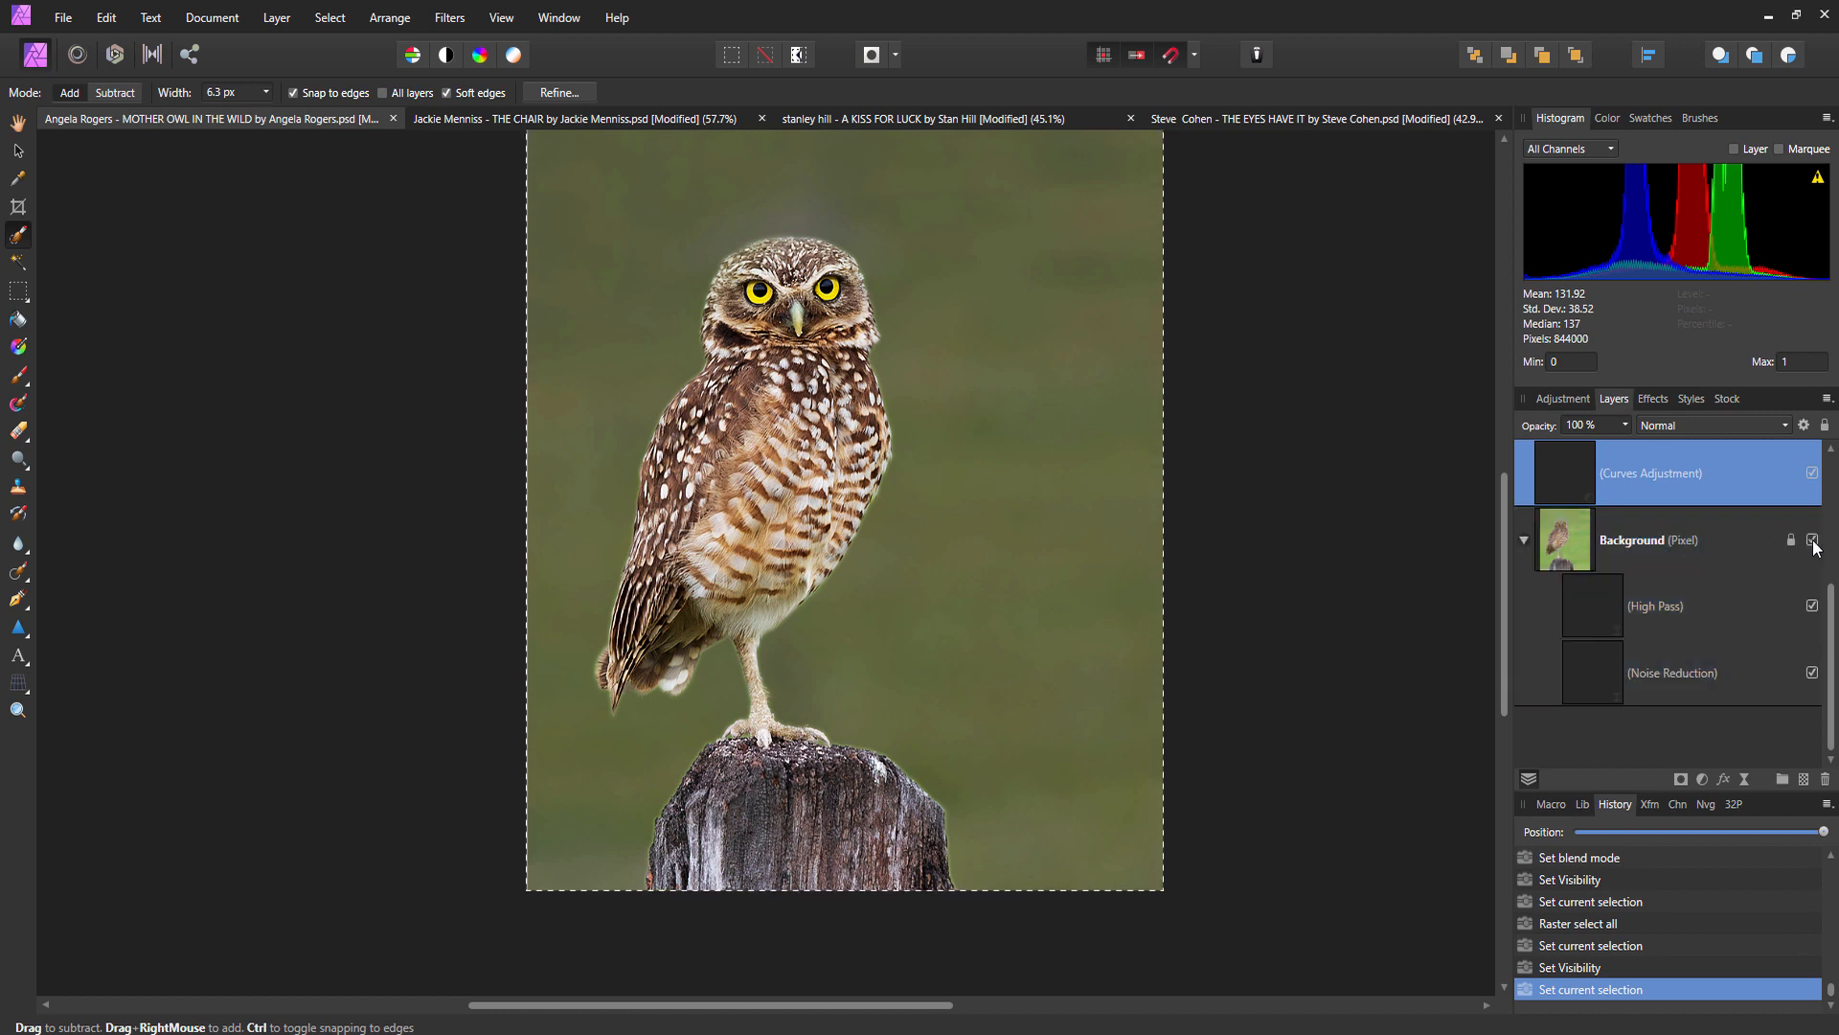
{"action": "scroll", "coordinate": [1816, 546], "scroll_direction": "up", "scroll_amount": 3}
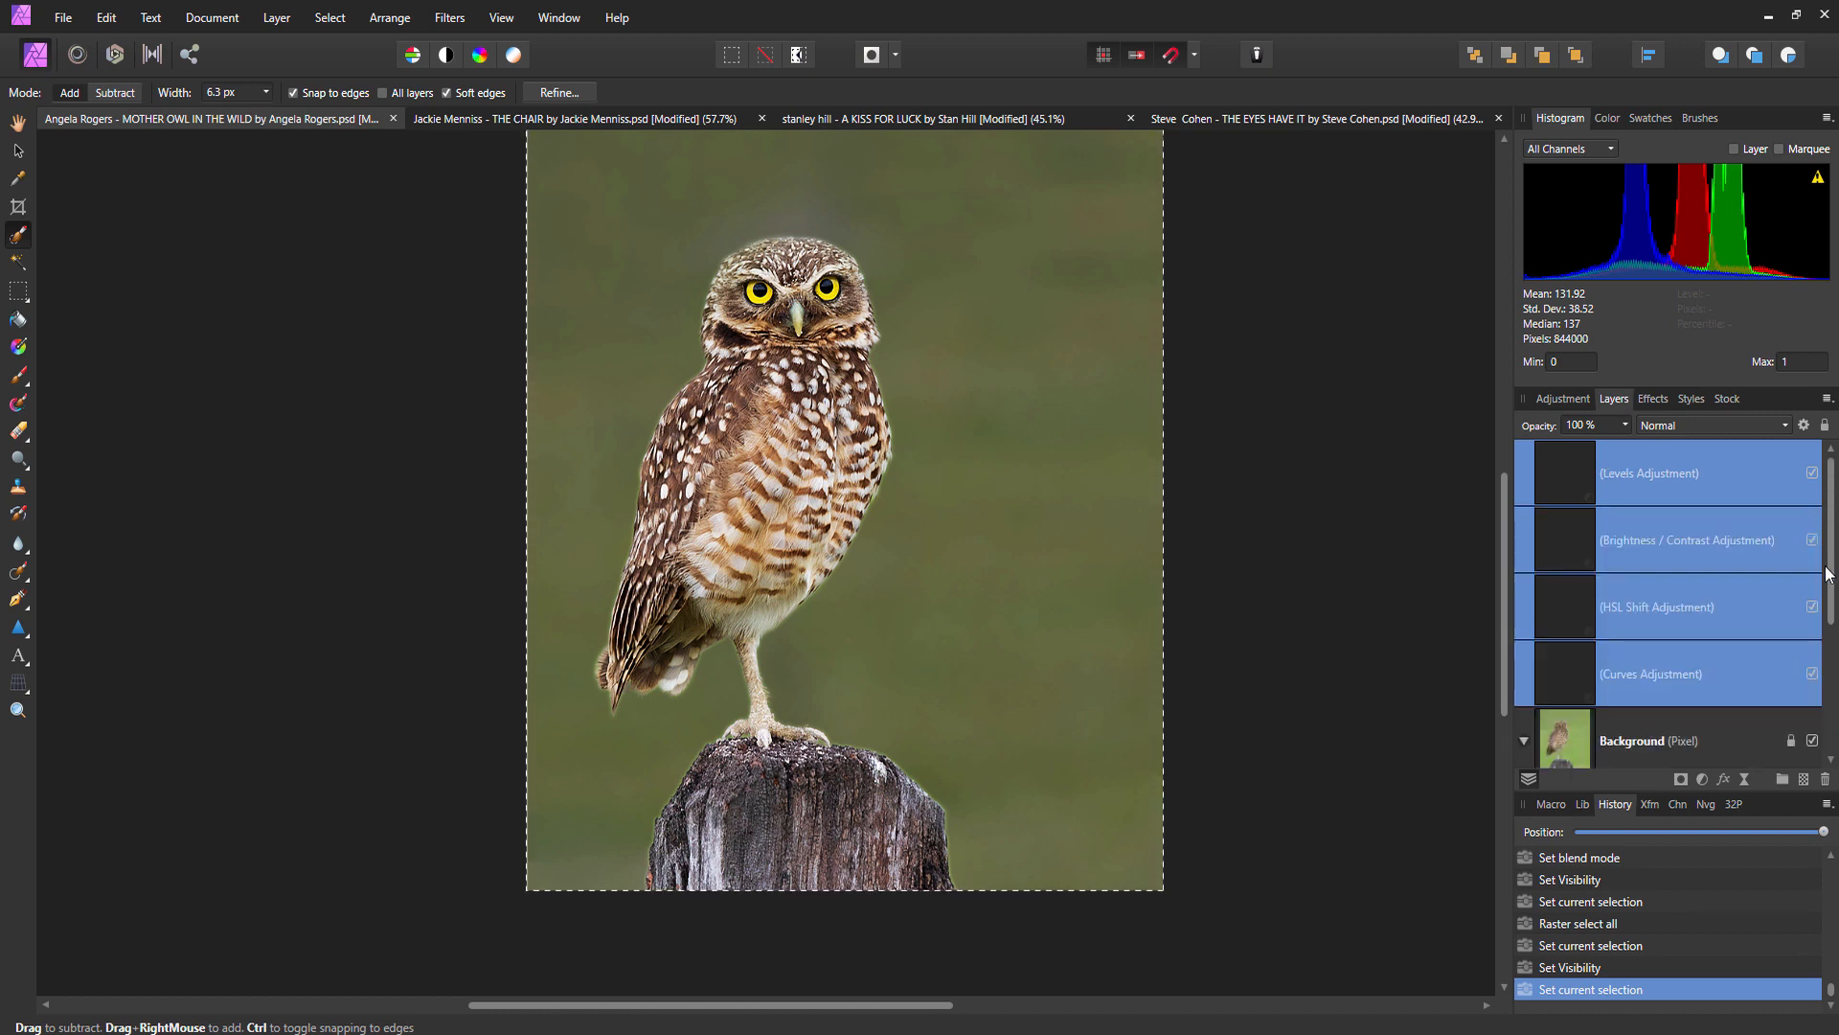
{"action": "left_click", "coordinate": [1811, 675]}
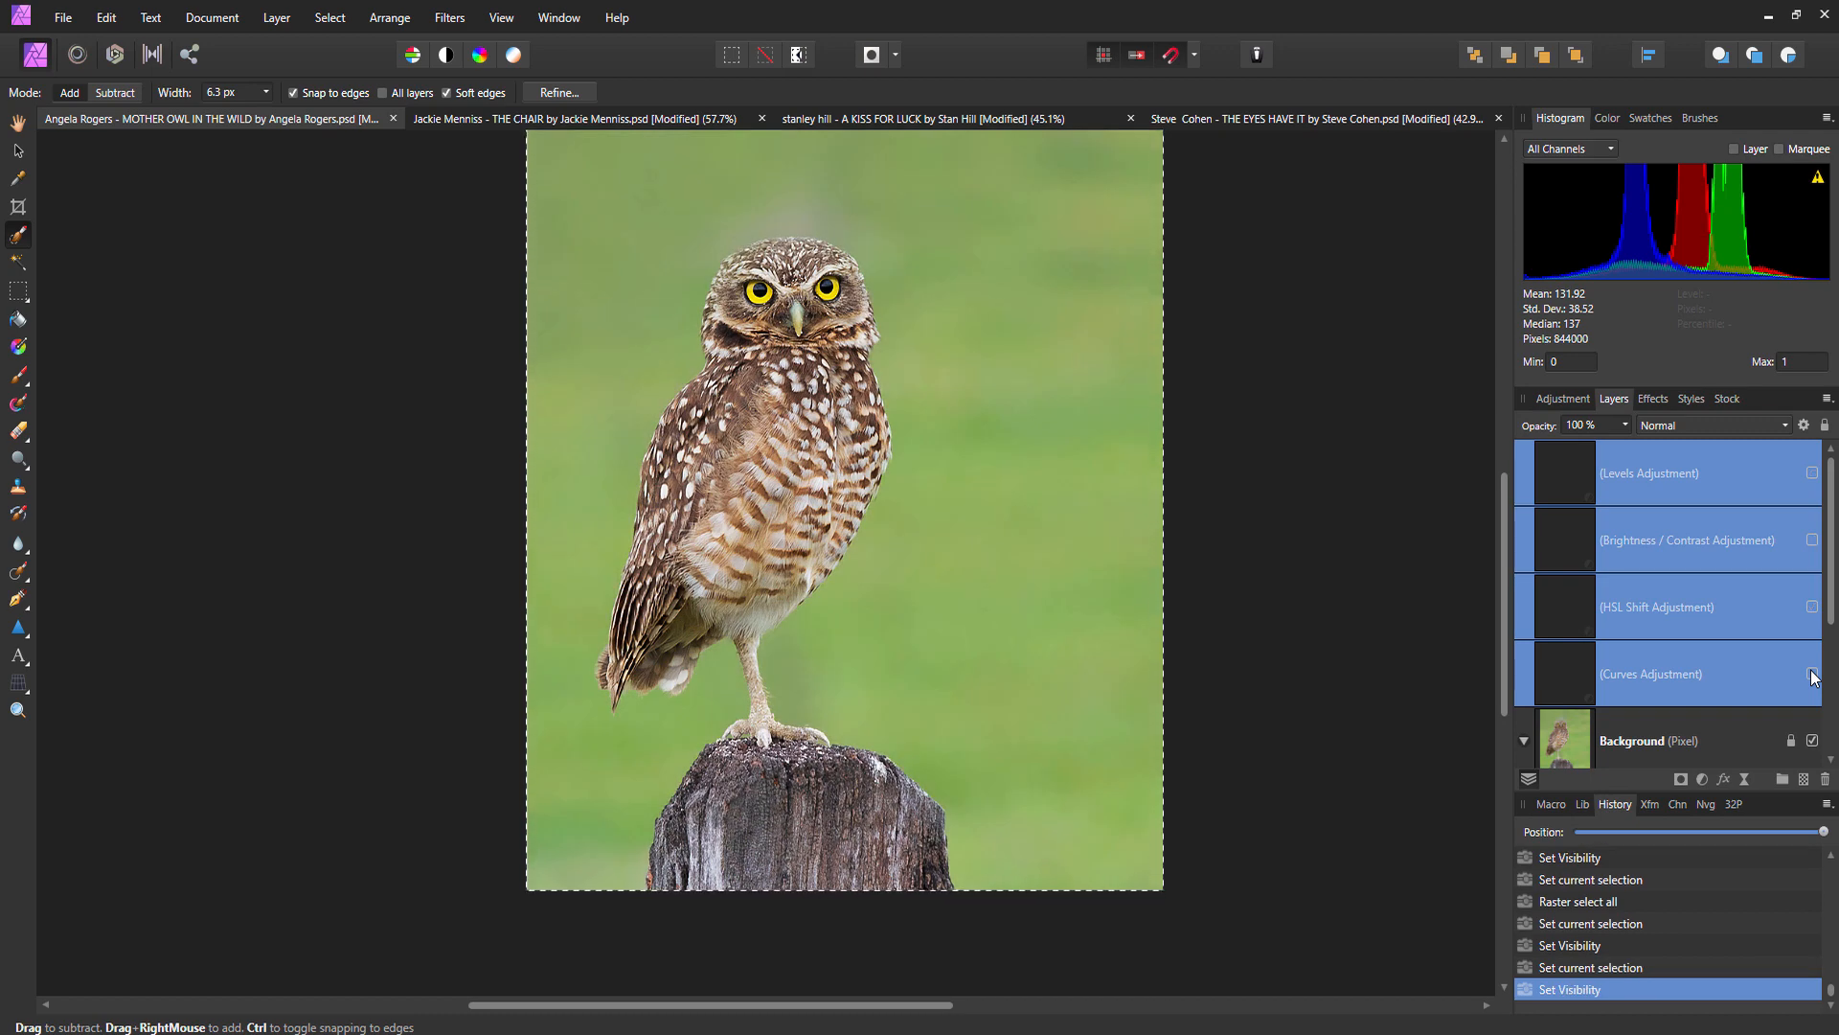
{"action": "left_click", "coordinate": [1811, 674]}
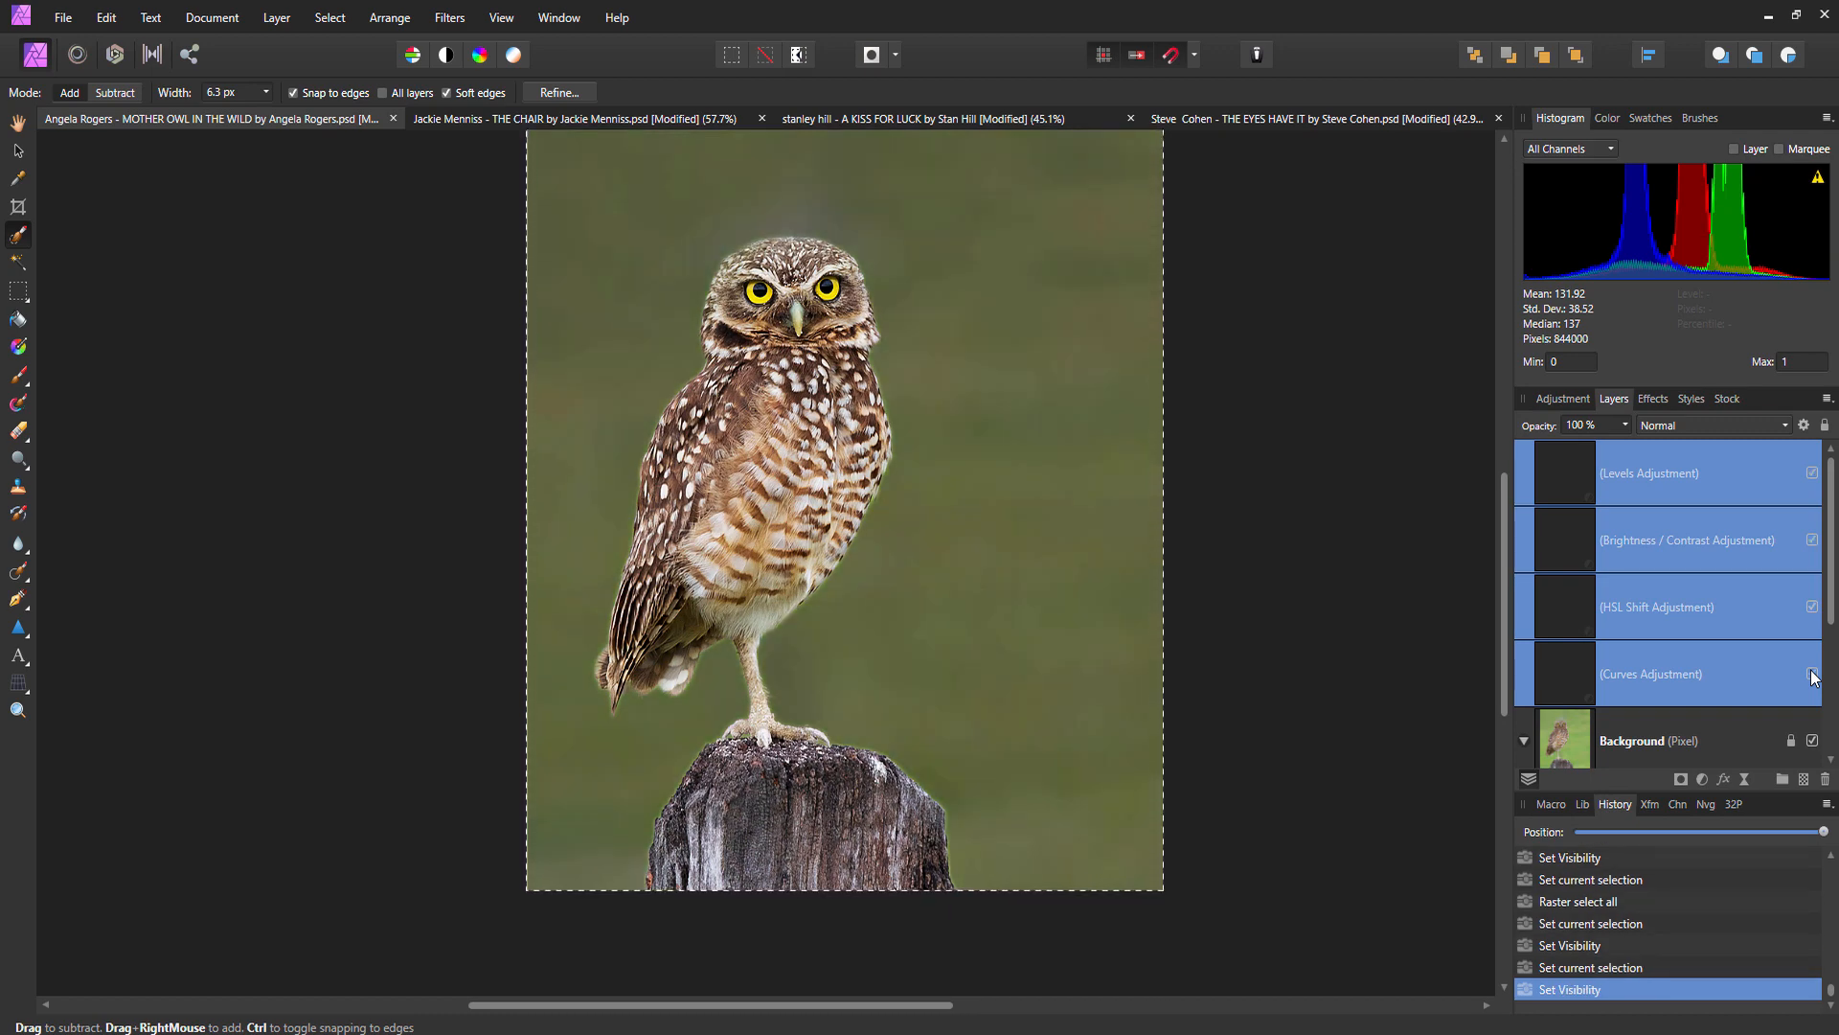
{"action": "scroll", "coordinate": [1057, 442], "scroll_direction": "up", "scroll_amount": 1}
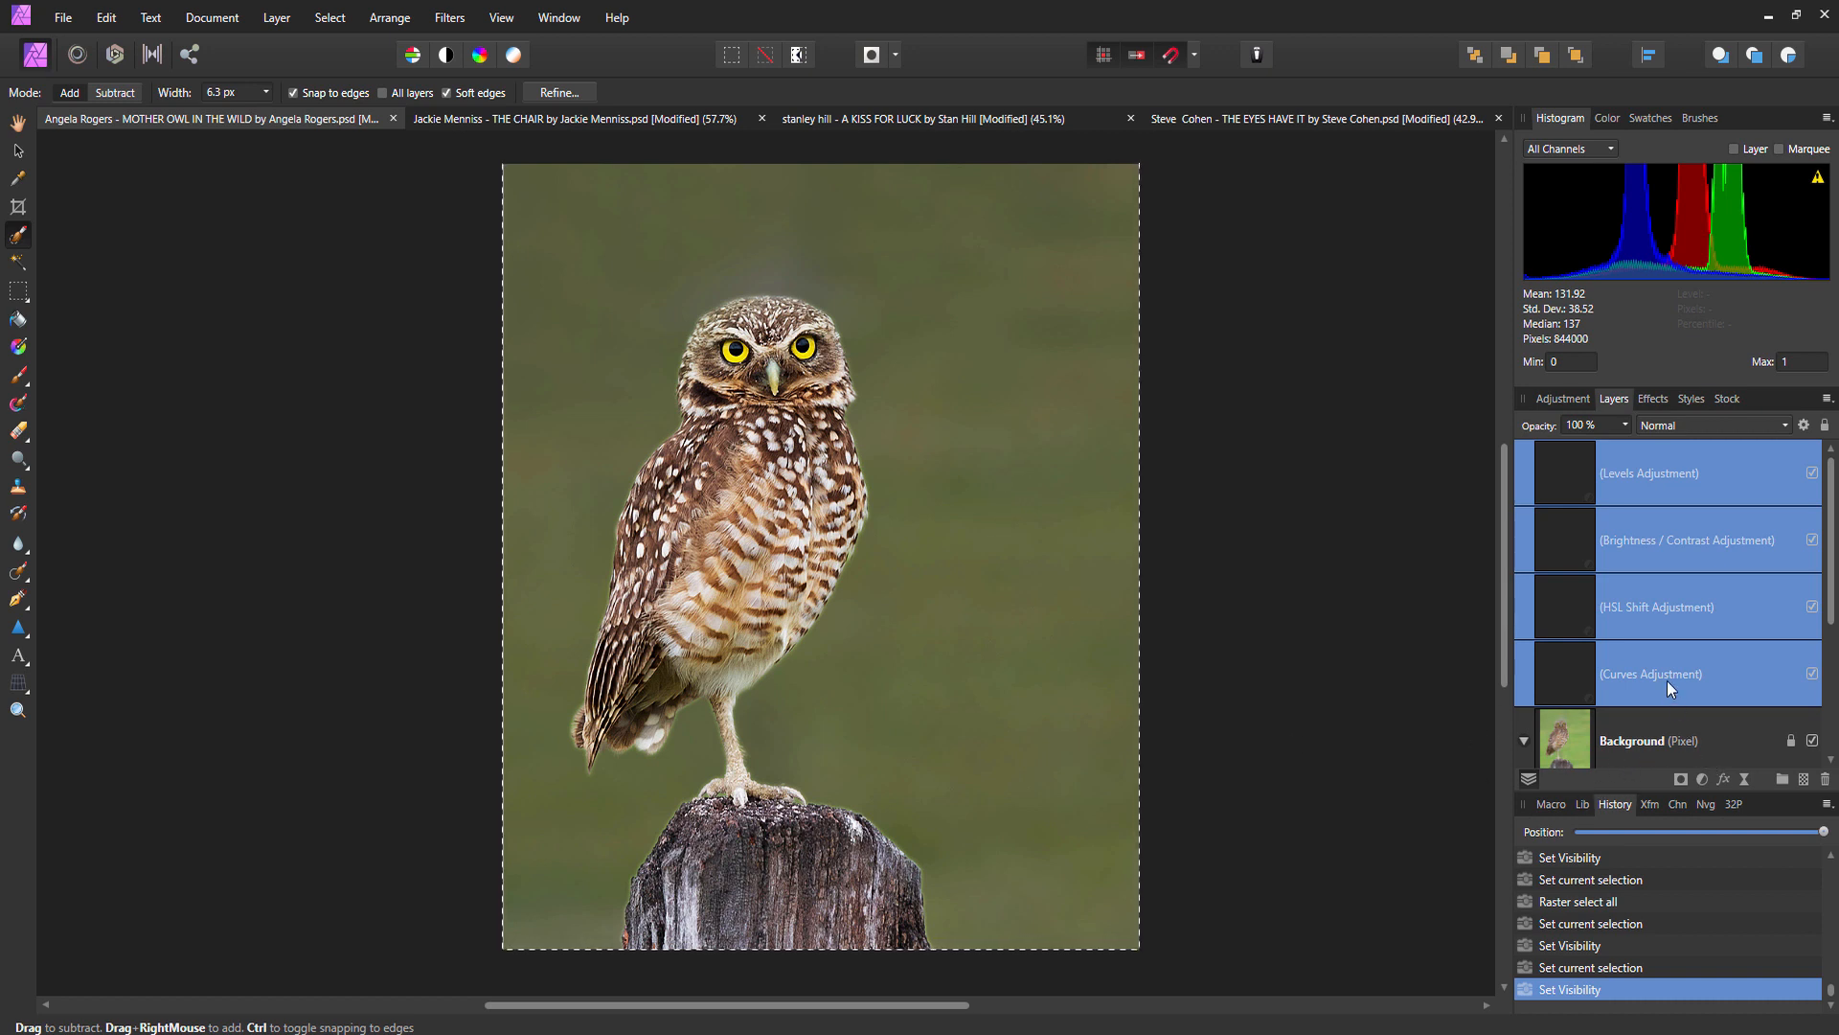
Select the Background layer with its nested filters and clear the pixel selection around the canvas.
{"action": "left_click", "coordinate": [1640, 747]}
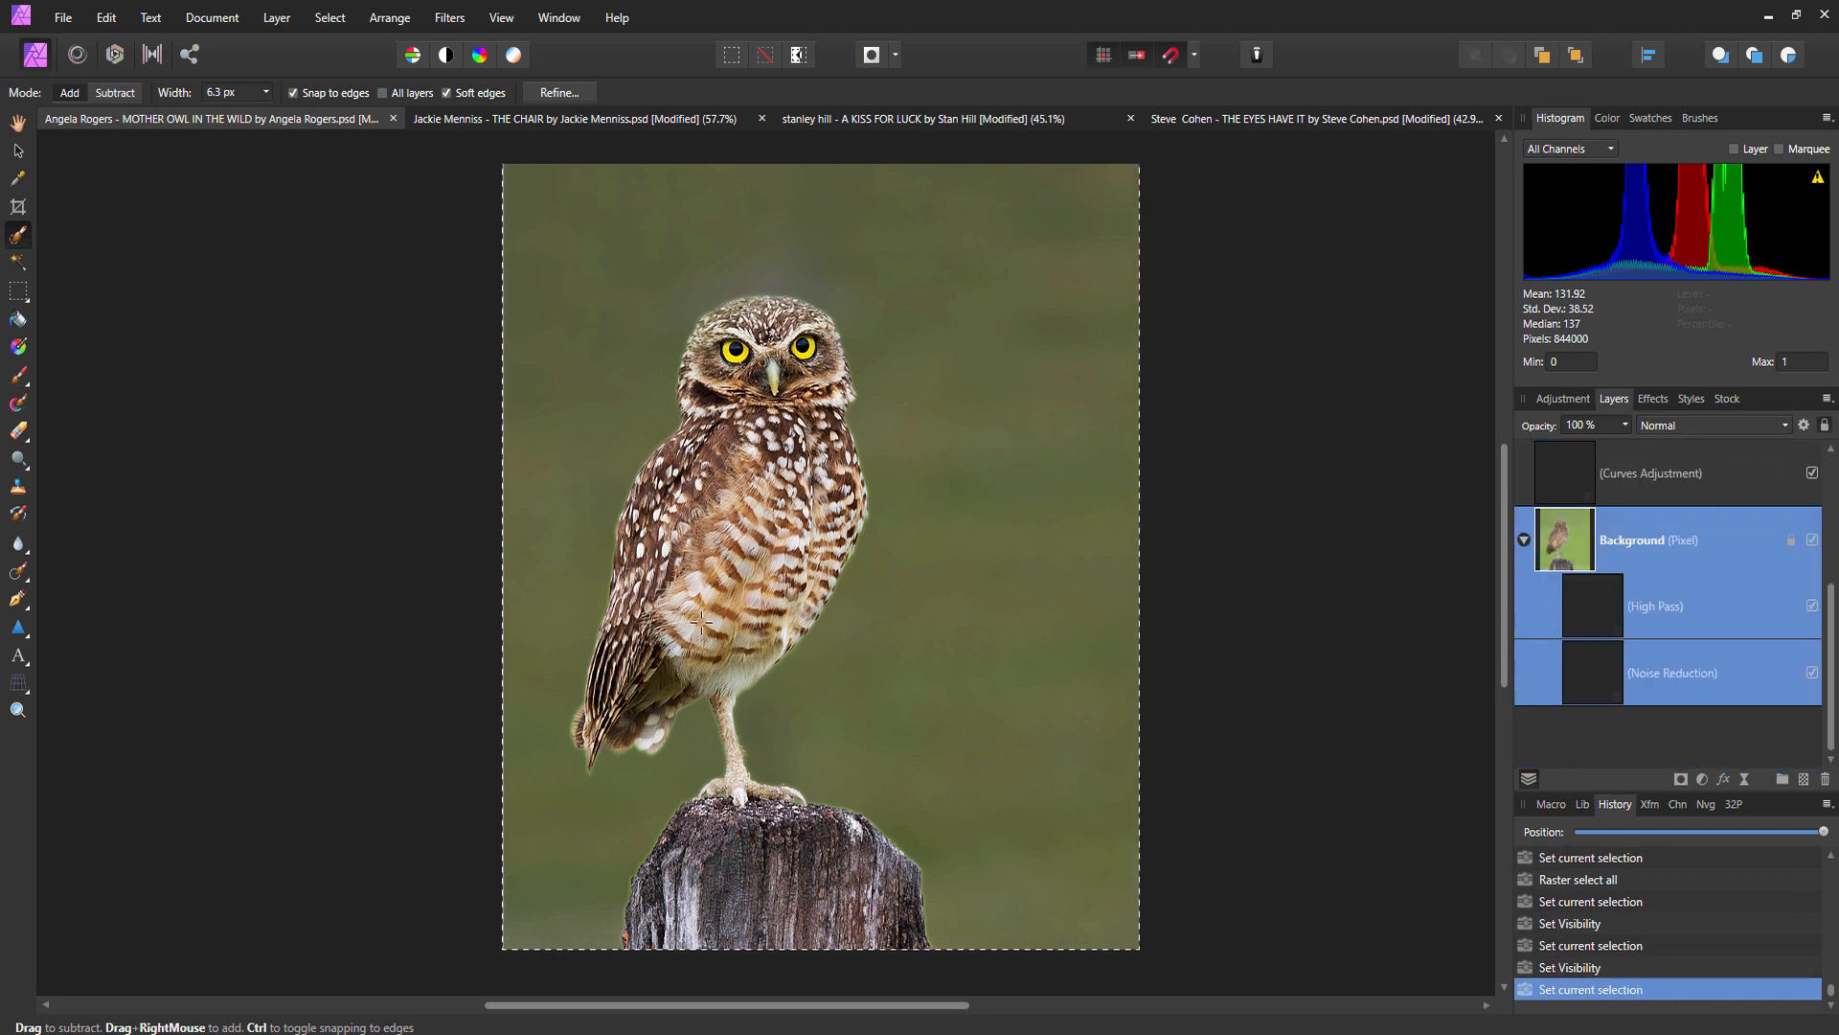
{"action": "scroll", "coordinate": [1596, 636], "scroll_direction": "down", "scroll_amount": 2}
{"action": "left_click", "coordinate": [765, 55]}
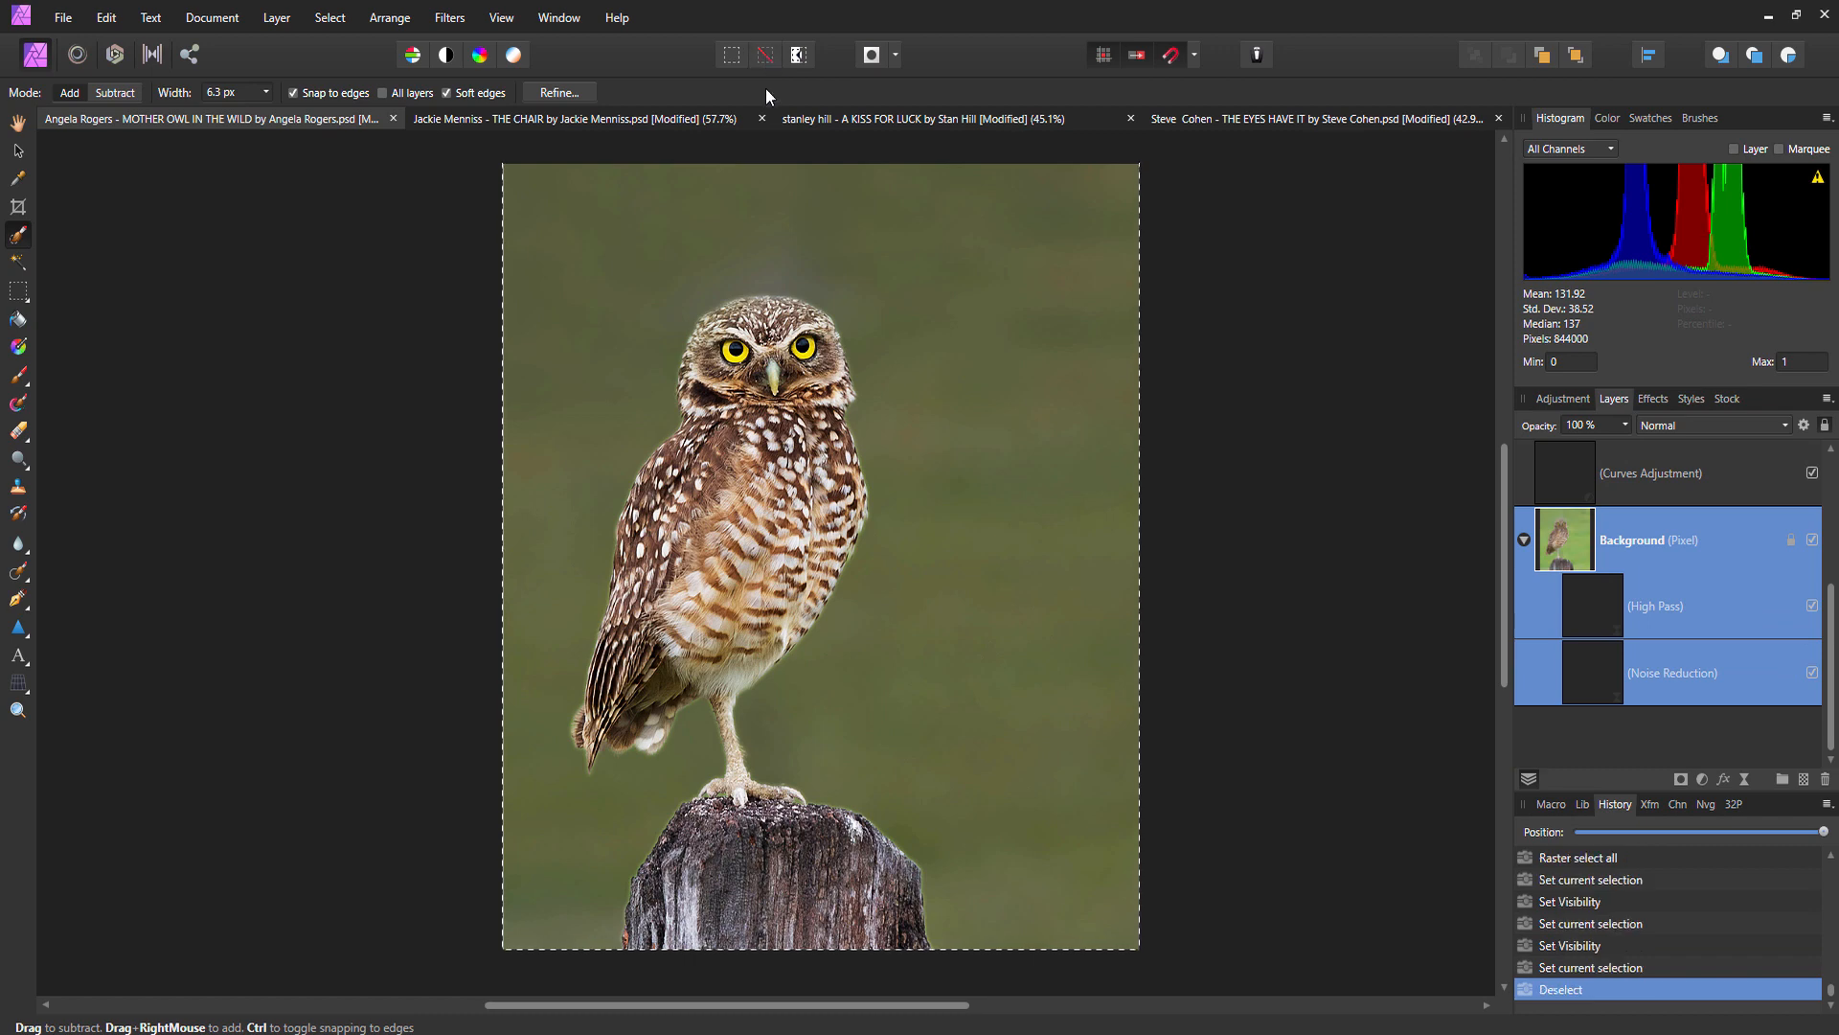
{"action": "left_click_drag", "start_coordinate": [574, 579], "coordinate": [621, 568]}
{"action": "left_click_drag", "start_coordinate": [776, 601], "coordinate": [766, 610]}
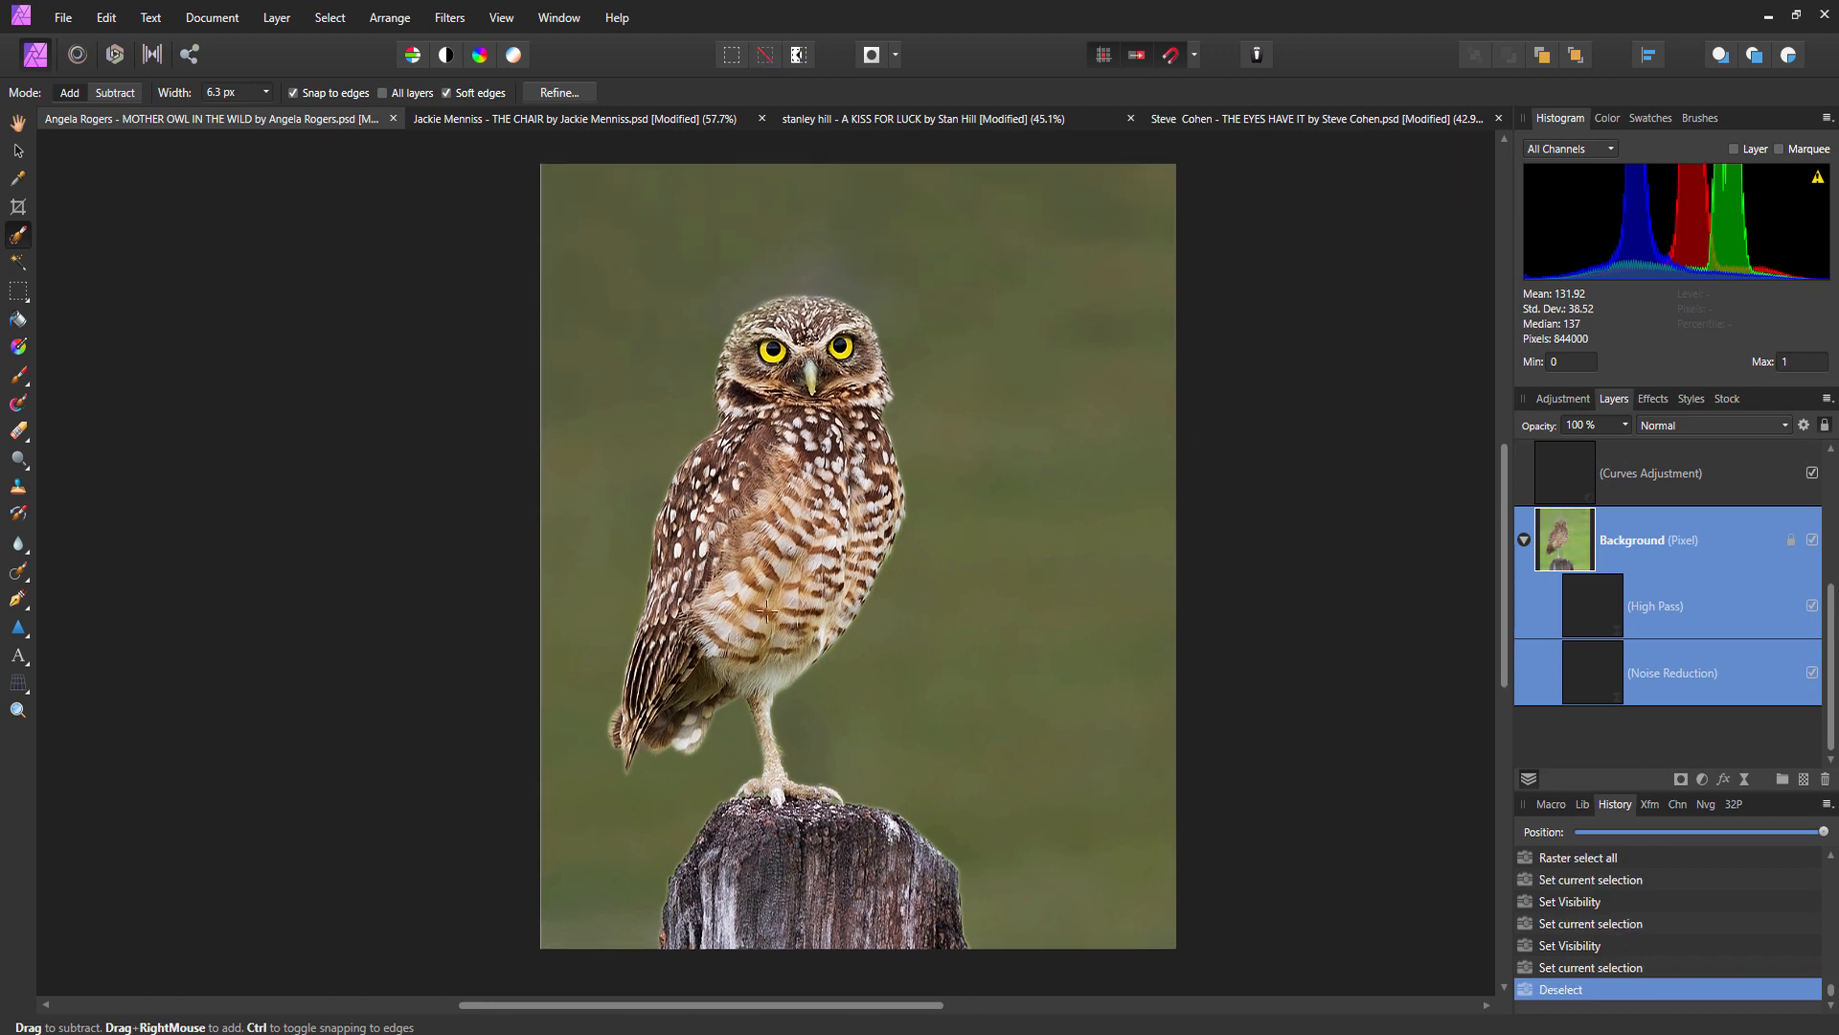
{"action": "scroll", "coordinate": [849, 447], "scroll_direction": "down", "scroll_amount": 2}
{"action": "left_click_drag", "start_coordinate": [848, 448], "coordinate": [778, 476]}
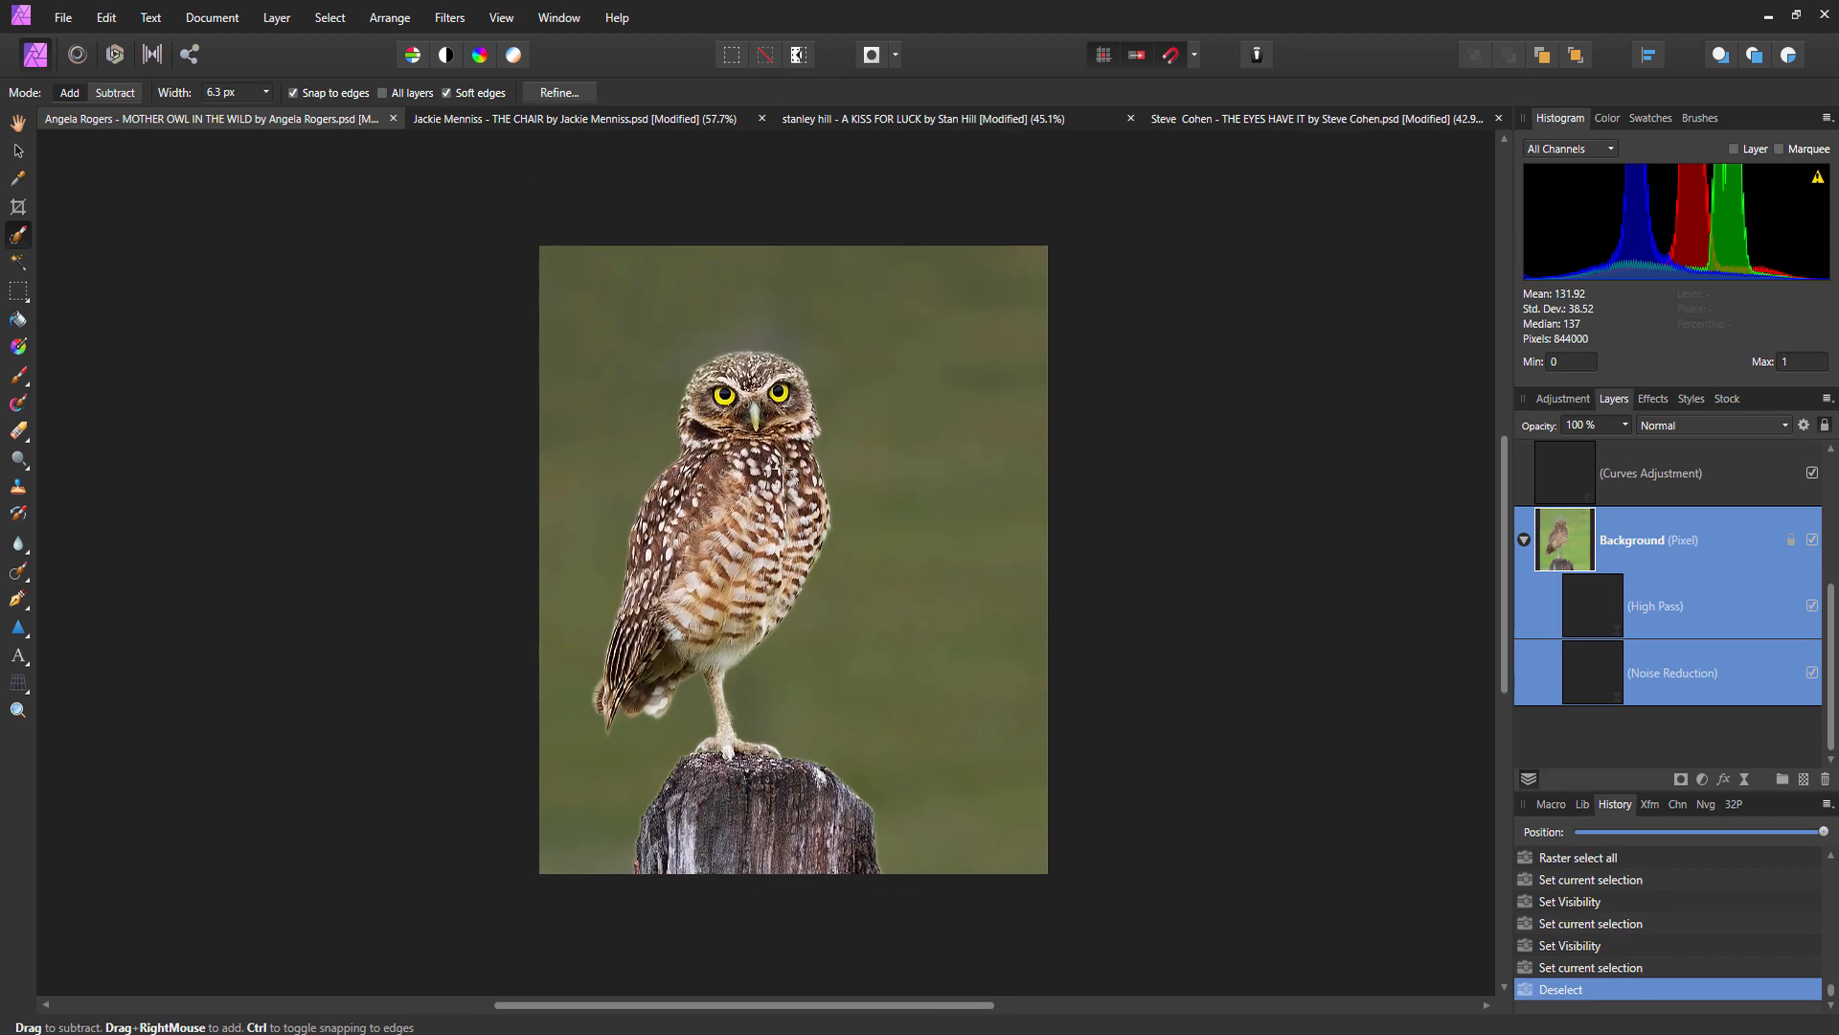
Crop the owl photo to 1475 x 2175 px, trimming both sides and adding empty canvas above the owl.
{"action": "left_click", "coordinate": [18, 207]}
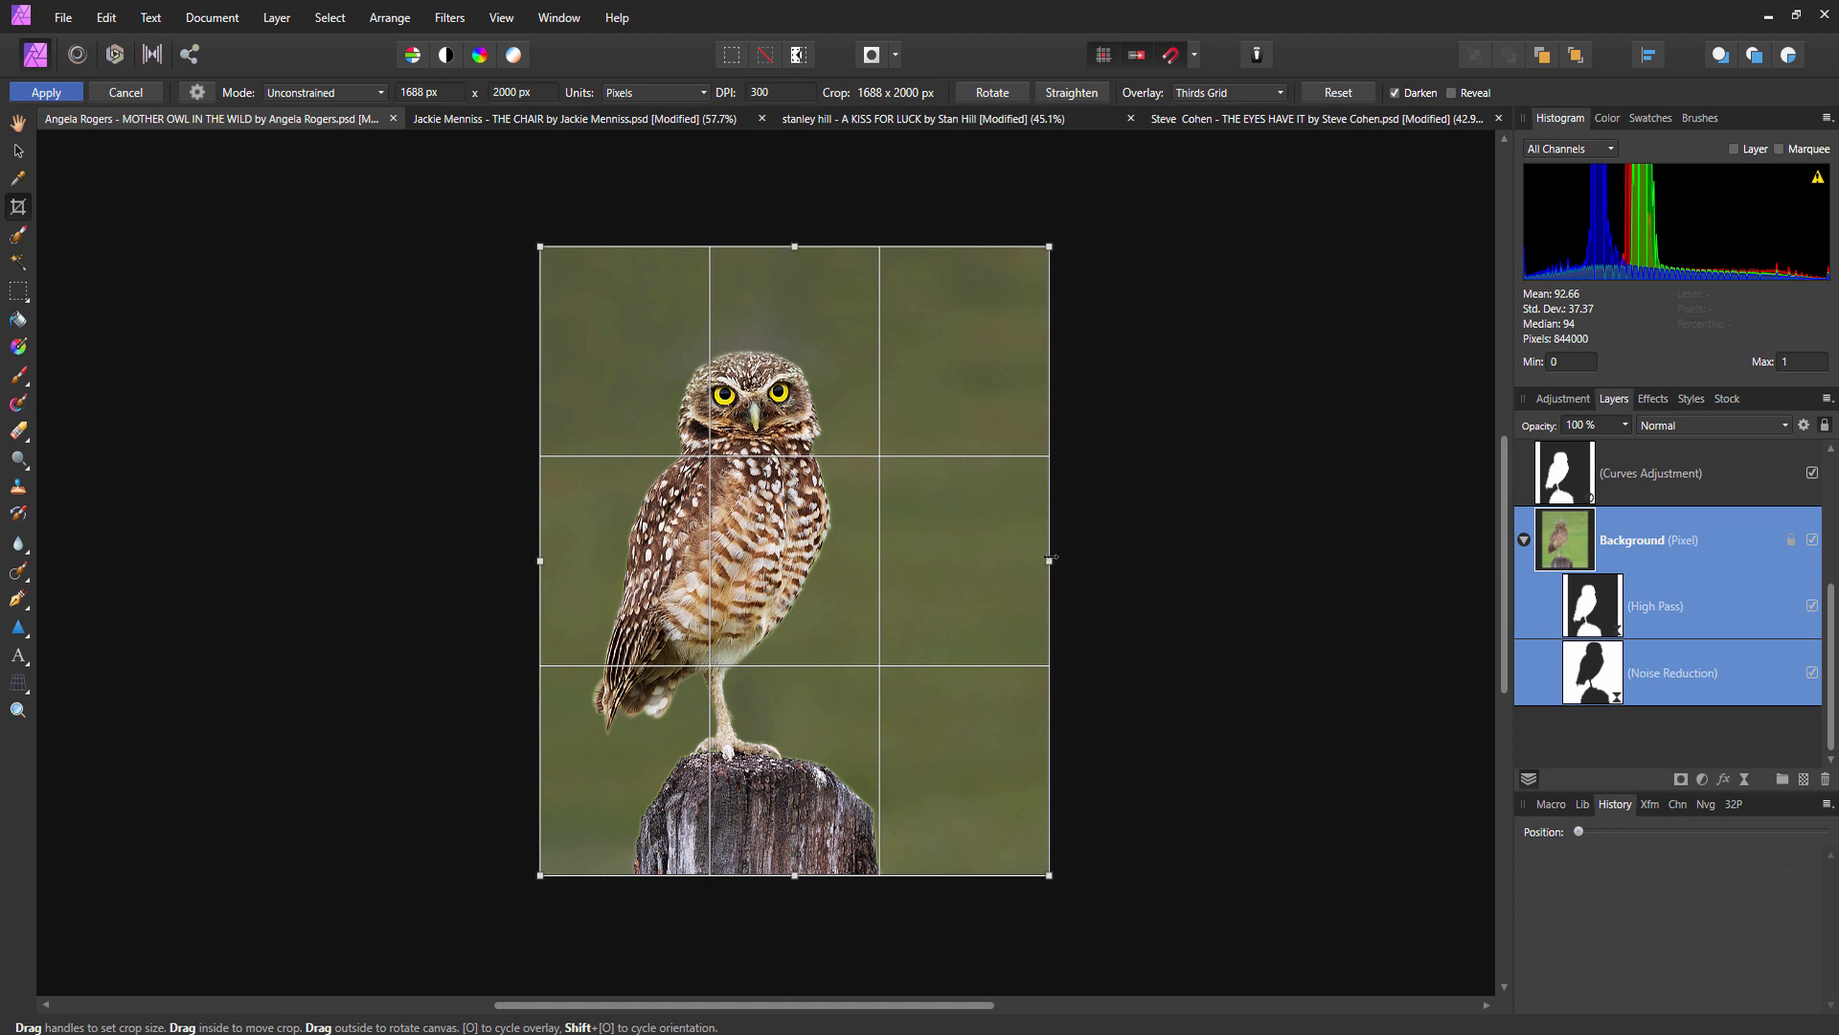
{"action": "left_click_drag", "start_coordinate": [538, 561], "coordinate": [571, 561]}
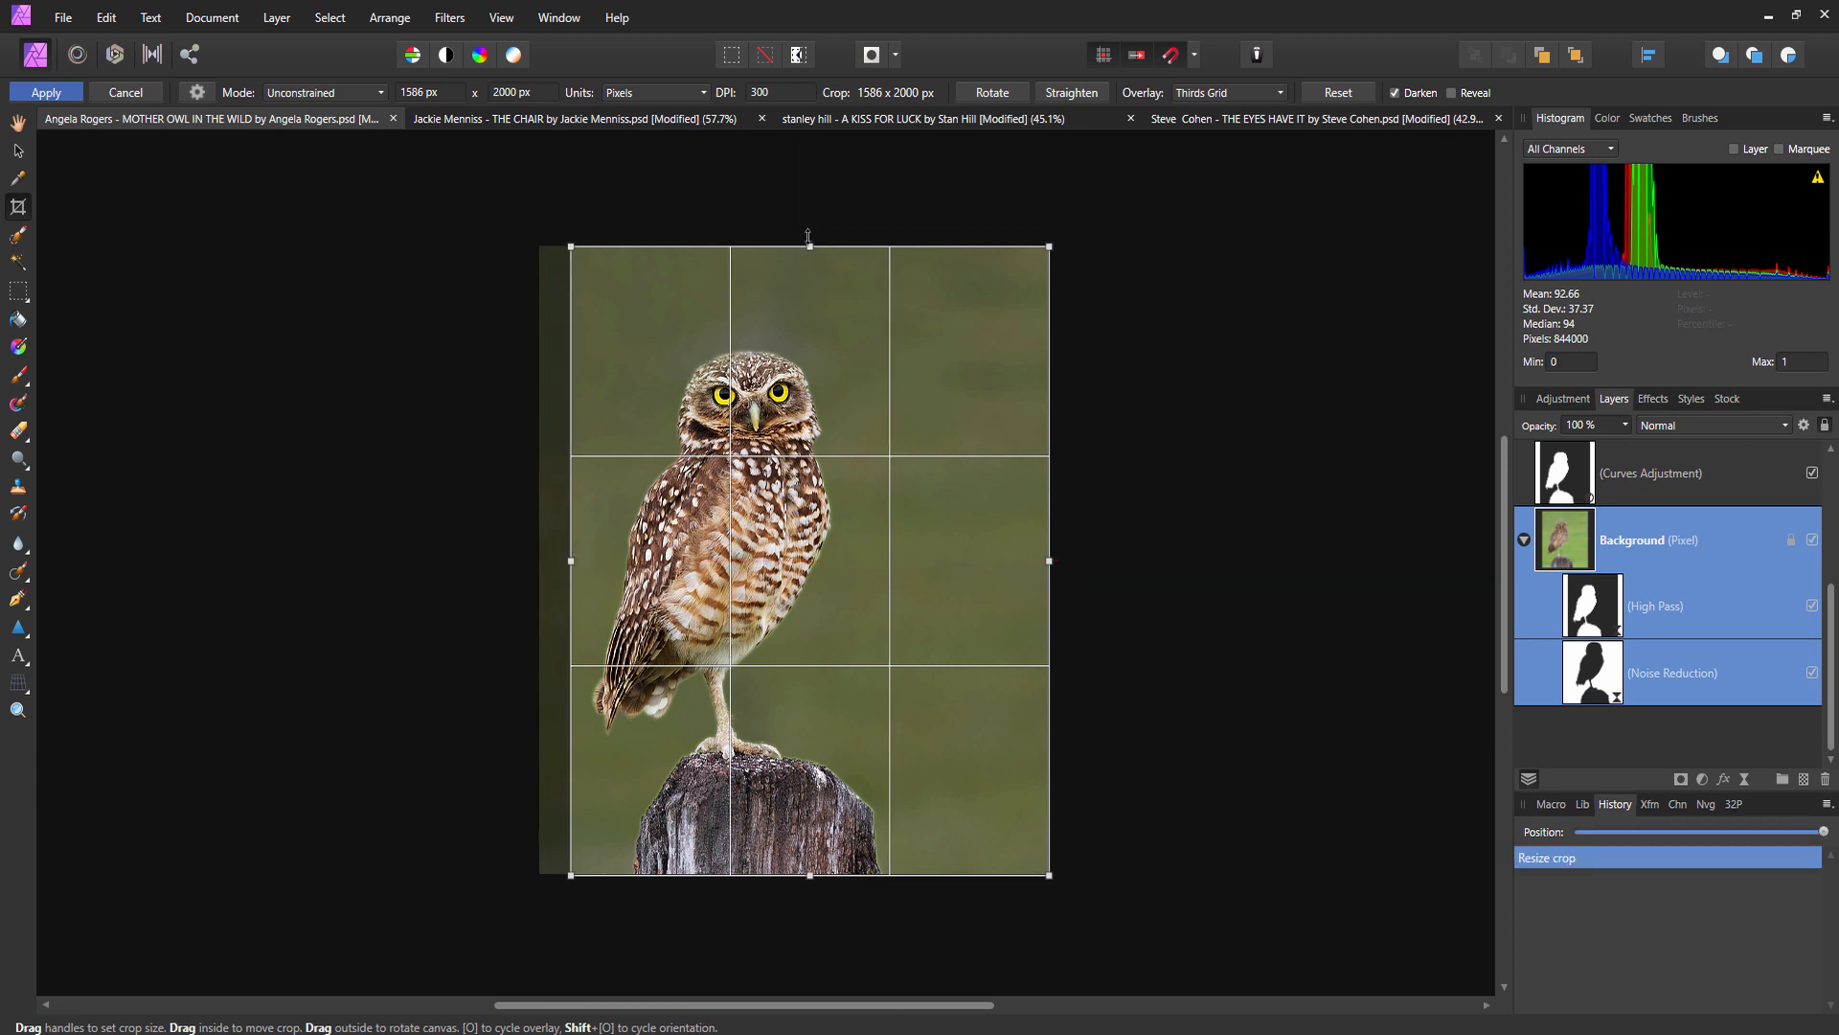
{"action": "left_click_drag", "start_coordinate": [807, 237], "coordinate": [794, 192]}
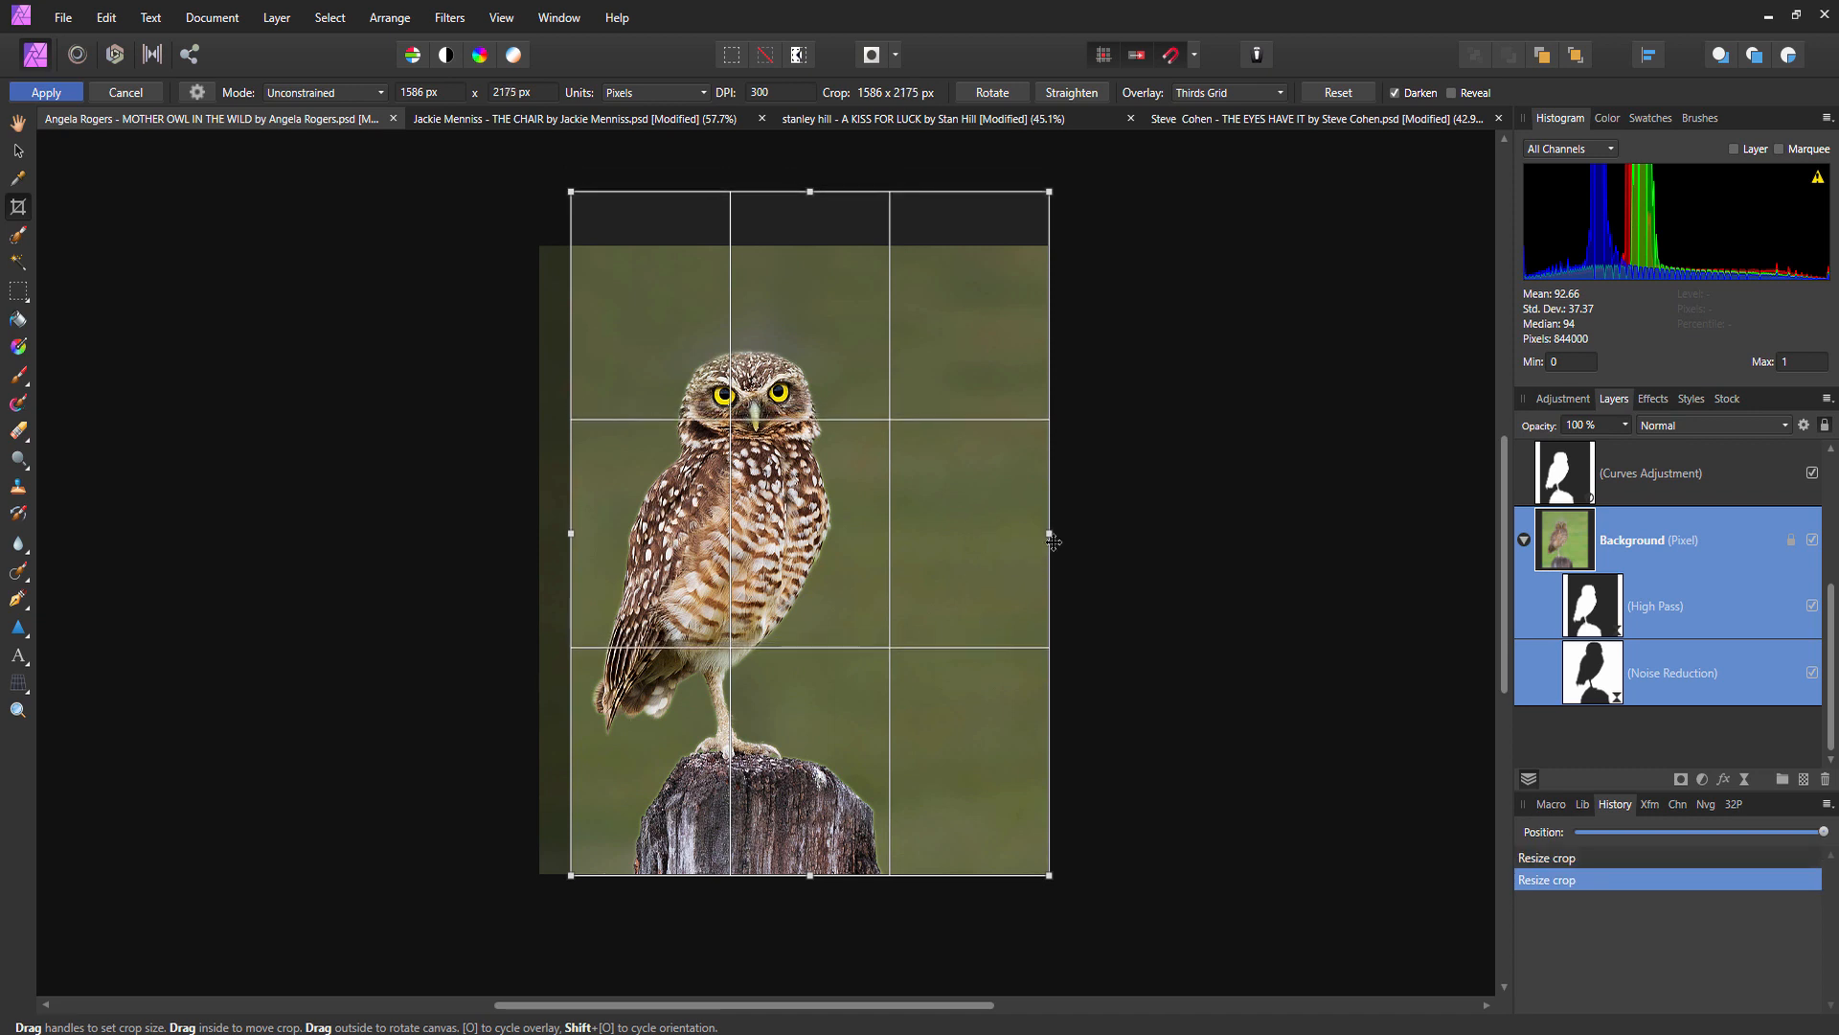
{"action": "left_click_drag", "start_coordinate": [1048, 532], "coordinate": [978, 539]}
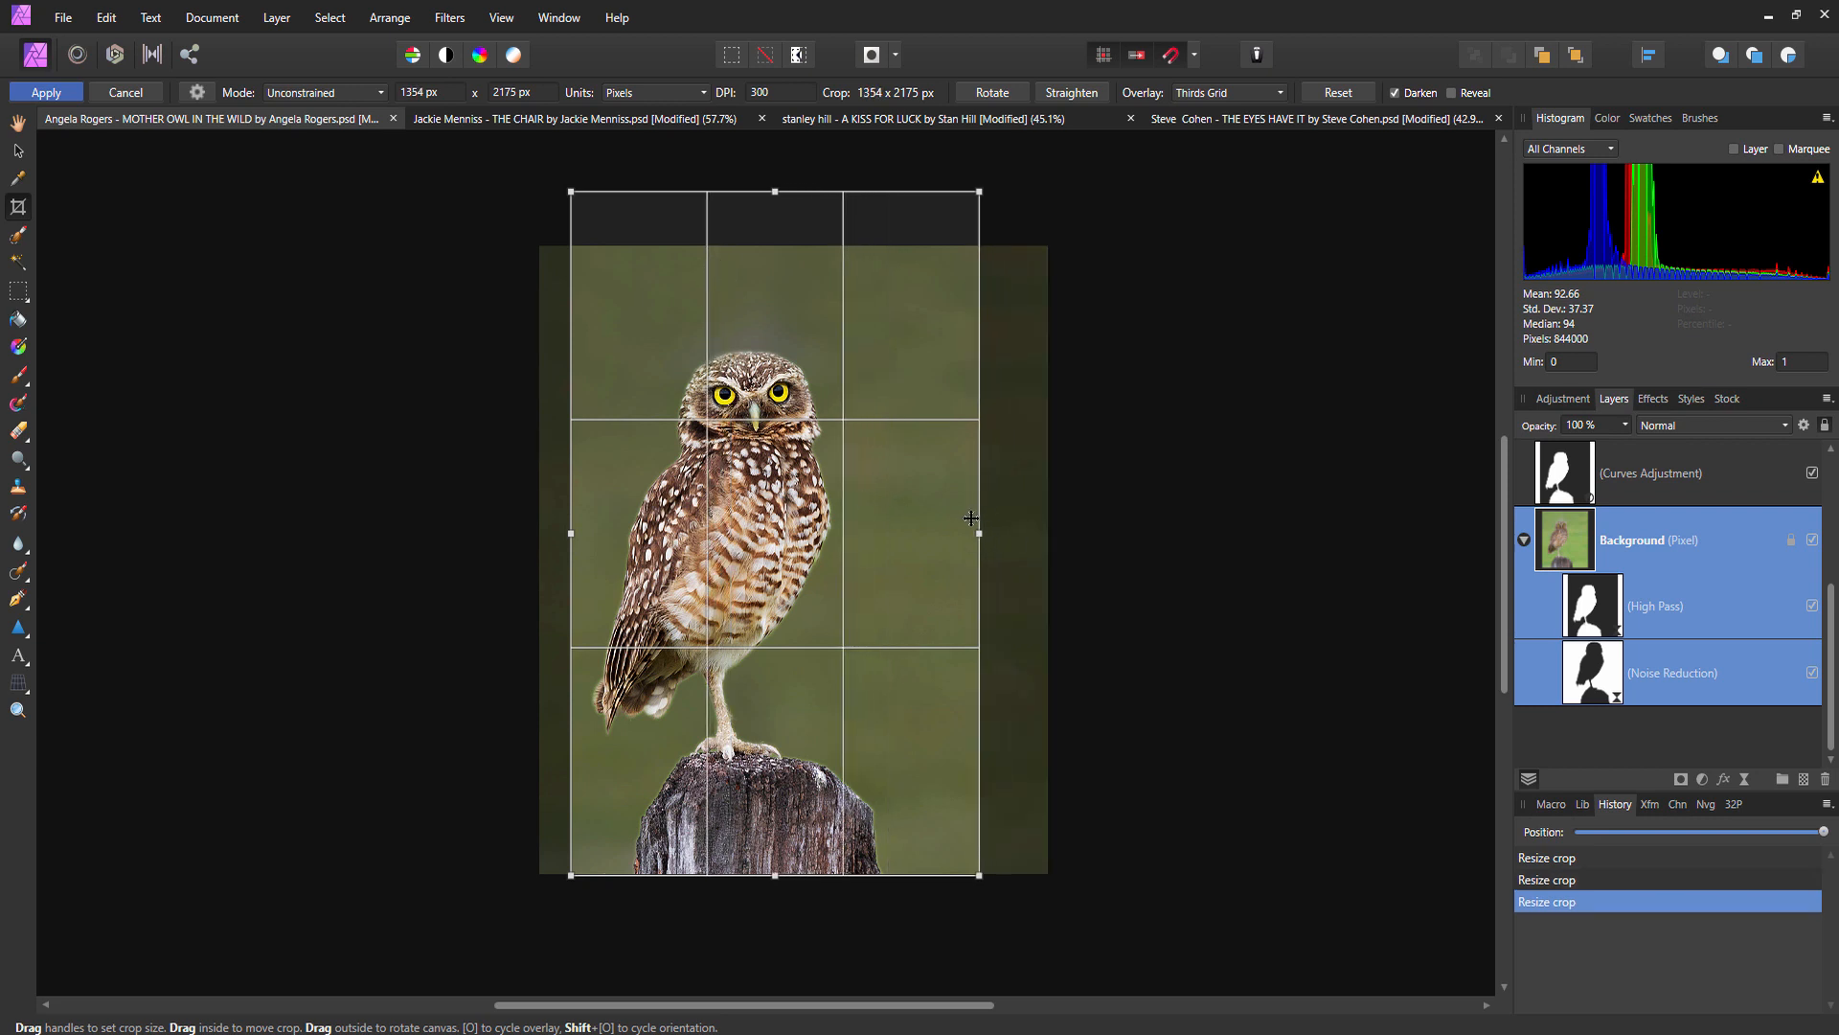
{"action": "left_click_drag", "start_coordinate": [979, 534], "coordinate": [1016, 534]}
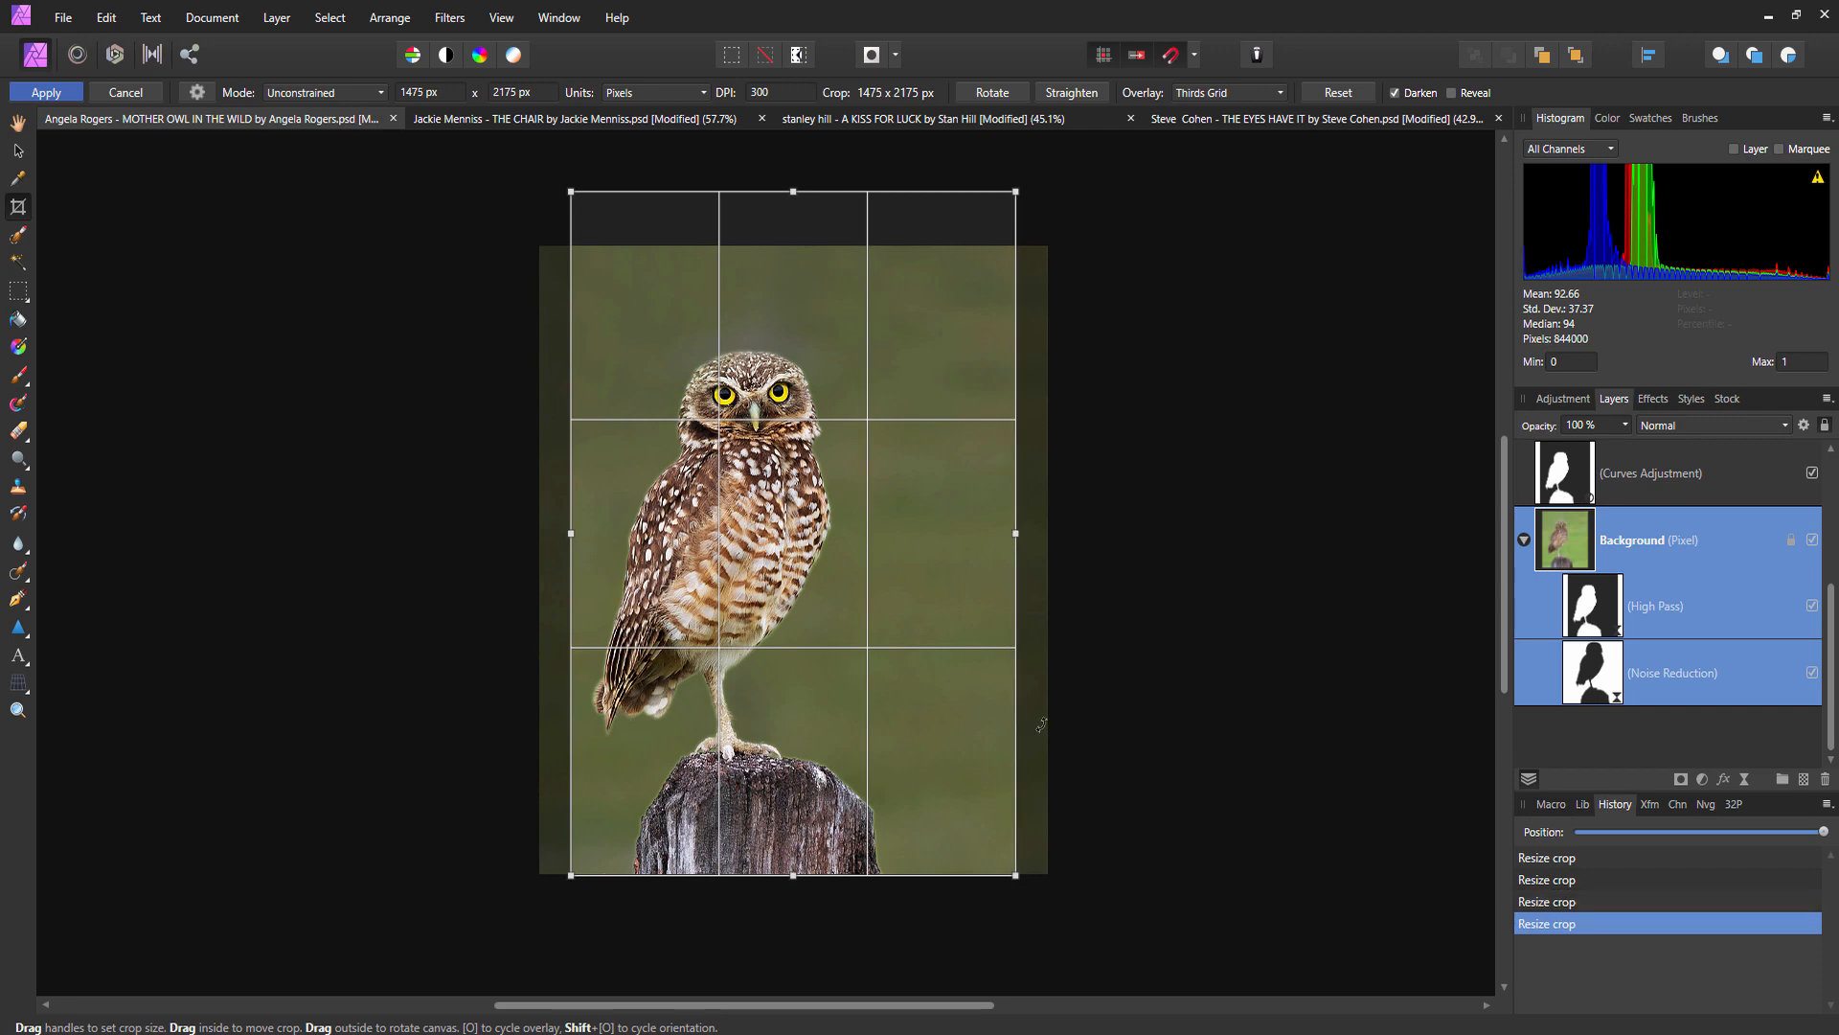
{"action": "left_click", "coordinate": [46, 93]}
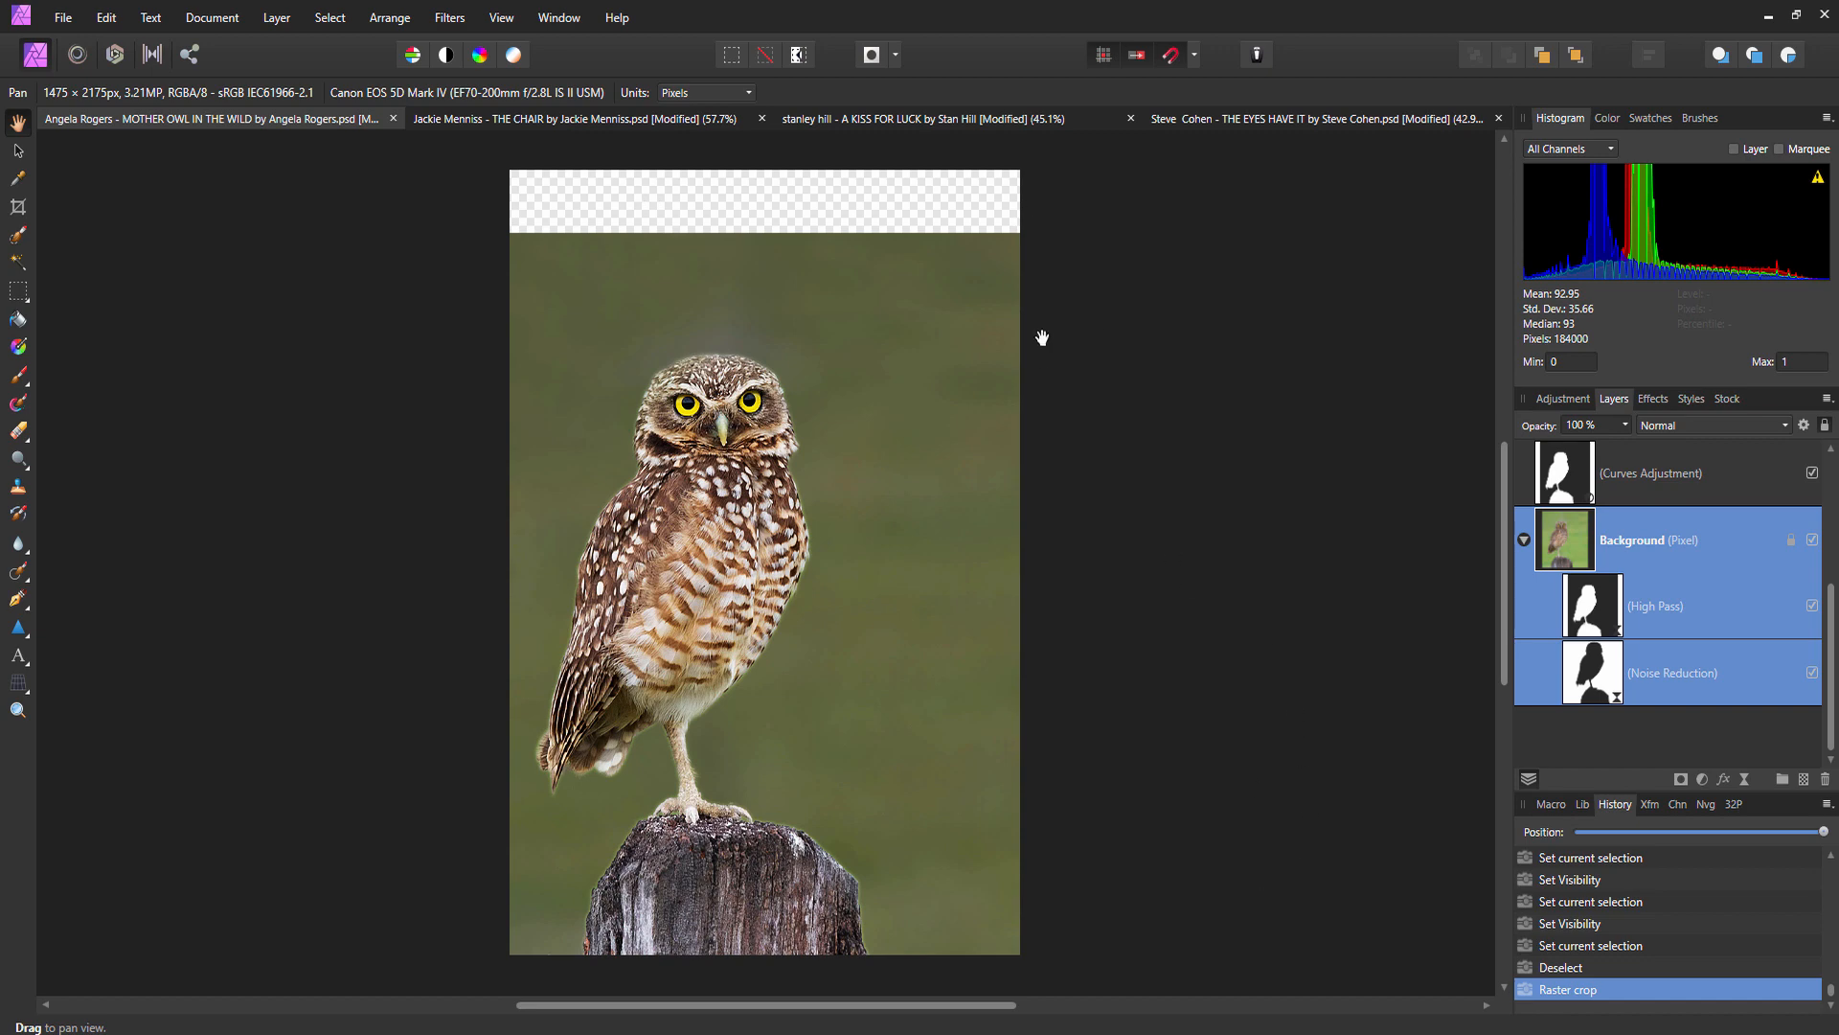
{"action": "scroll", "coordinate": [1102, 462], "scroll_direction": "down", "scroll_amount": 2}
{"action": "scroll", "coordinate": [1117, 480], "scroll_direction": "up", "scroll_amount": 1}
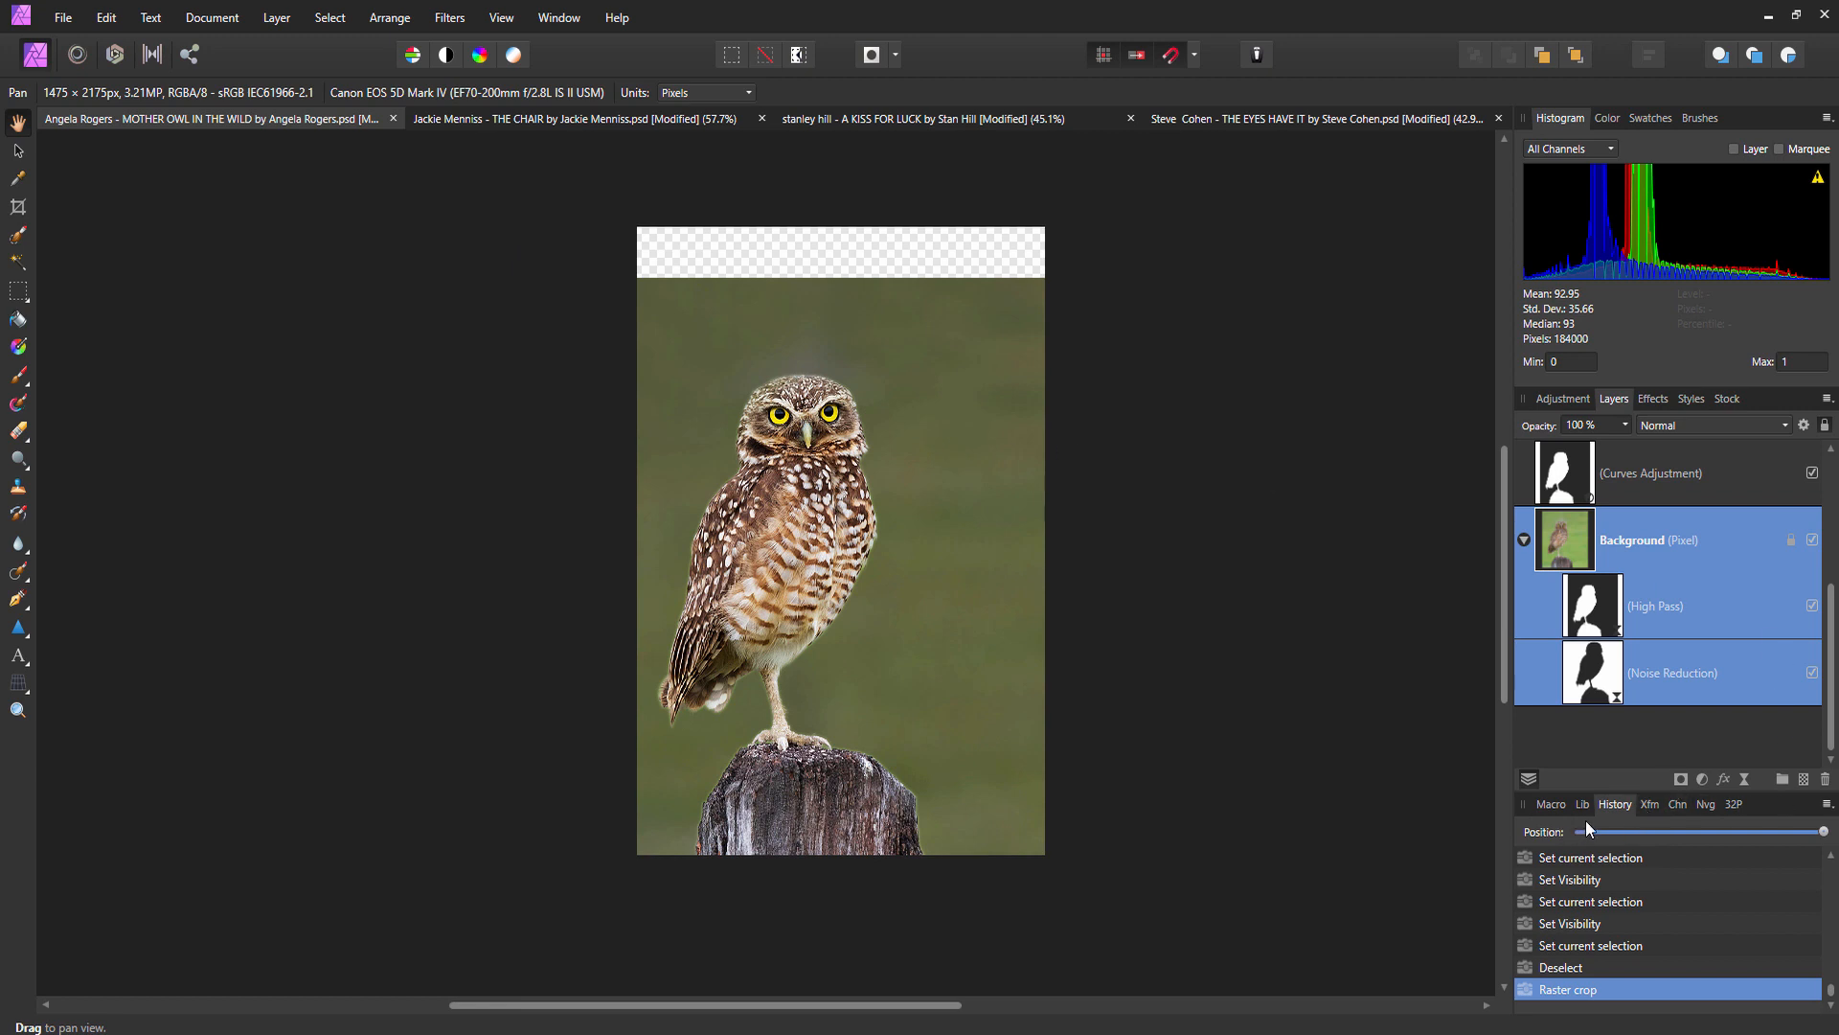
Rasterize the Background layer together with its nested High Pass and Noise Reduction filters.
{"action": "left_click", "coordinate": [1560, 535]}
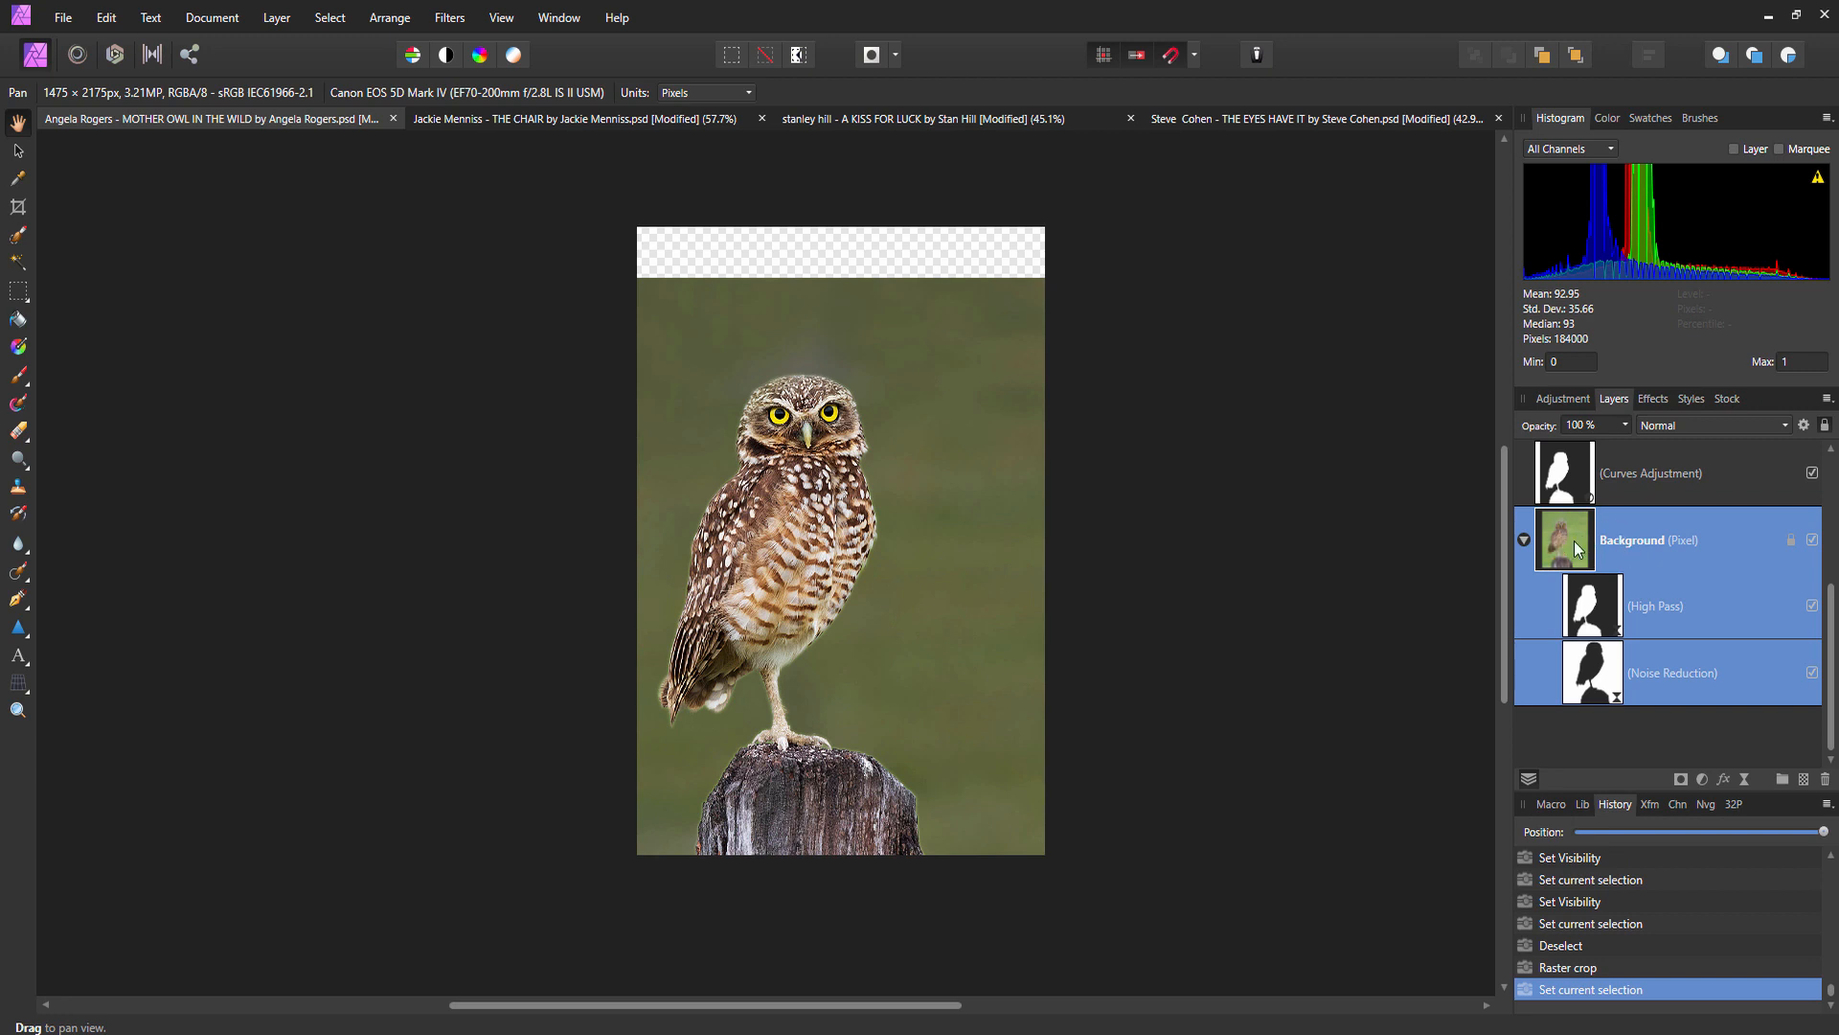
{"action": "right_click", "coordinate": [1577, 549]}
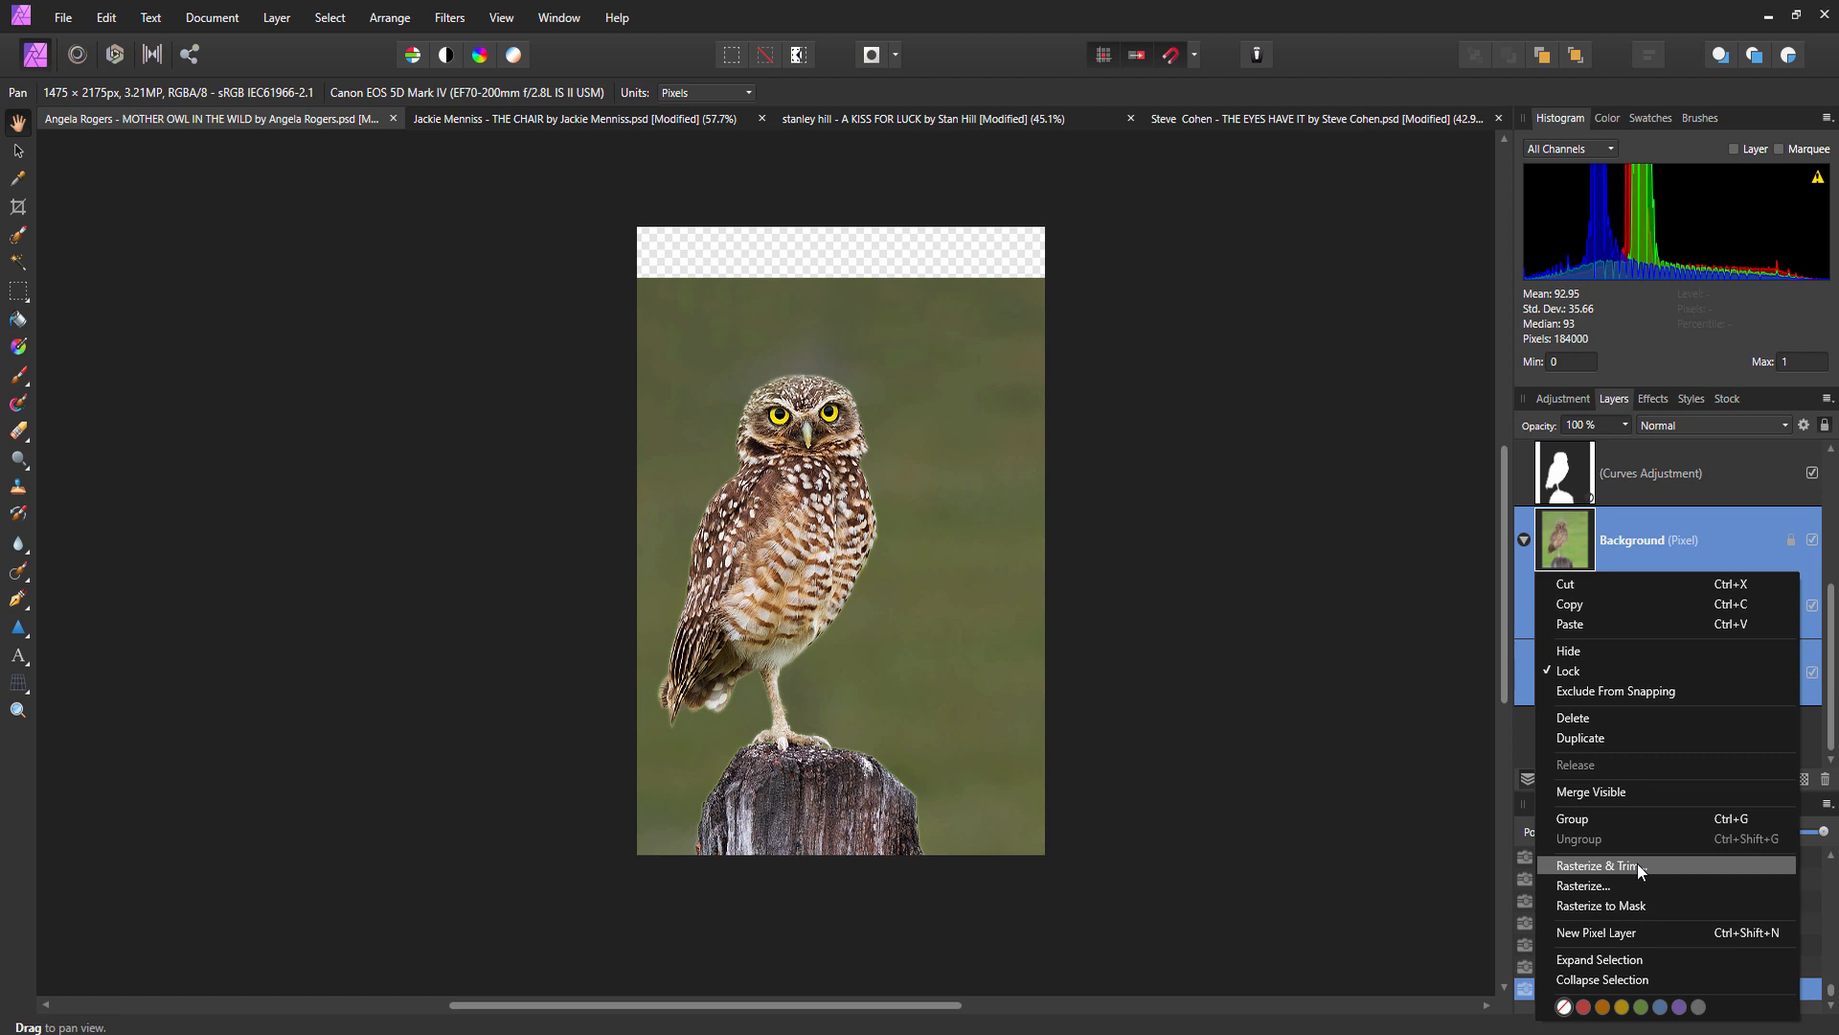
{"action": "left_click", "coordinate": [1260, 632]}
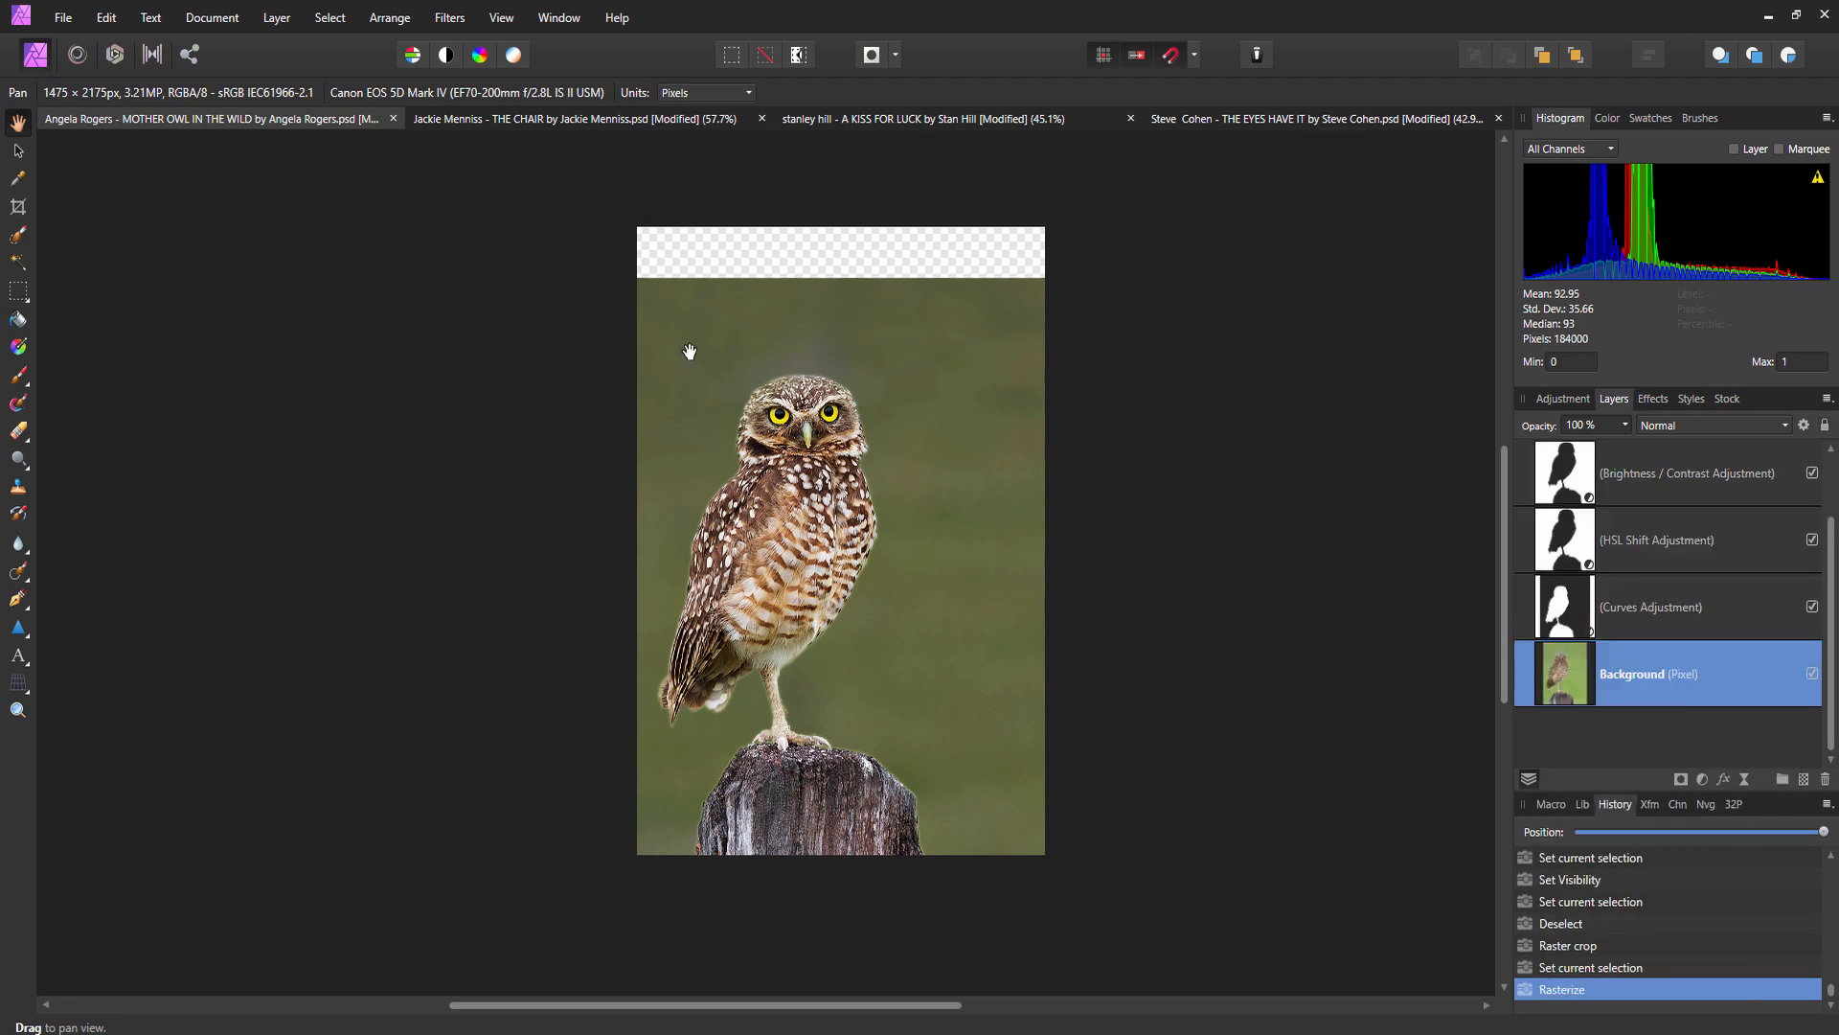
Select the empty strip above the owl using the partially transparent alpha range.
{"action": "left_click_drag", "start_coordinate": [1149, 464], "coordinate": [1037, 567]}
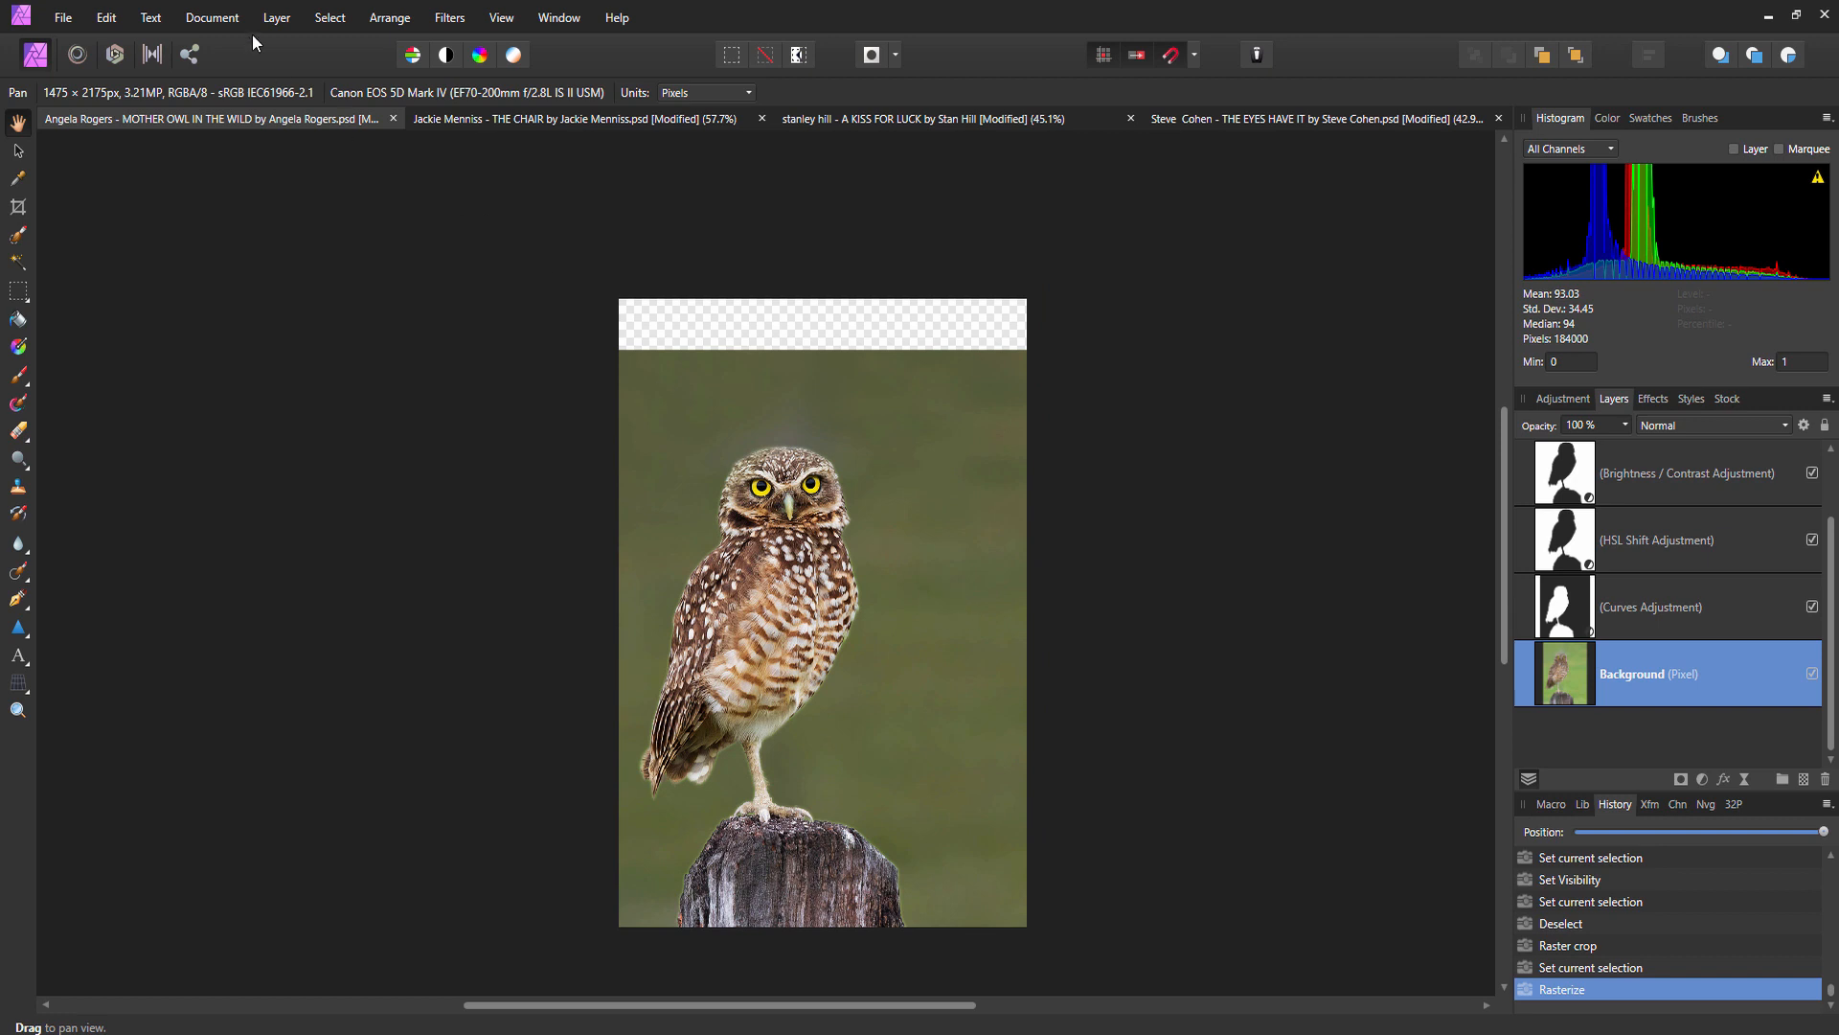
{"action": "left_click", "coordinate": [329, 19]}
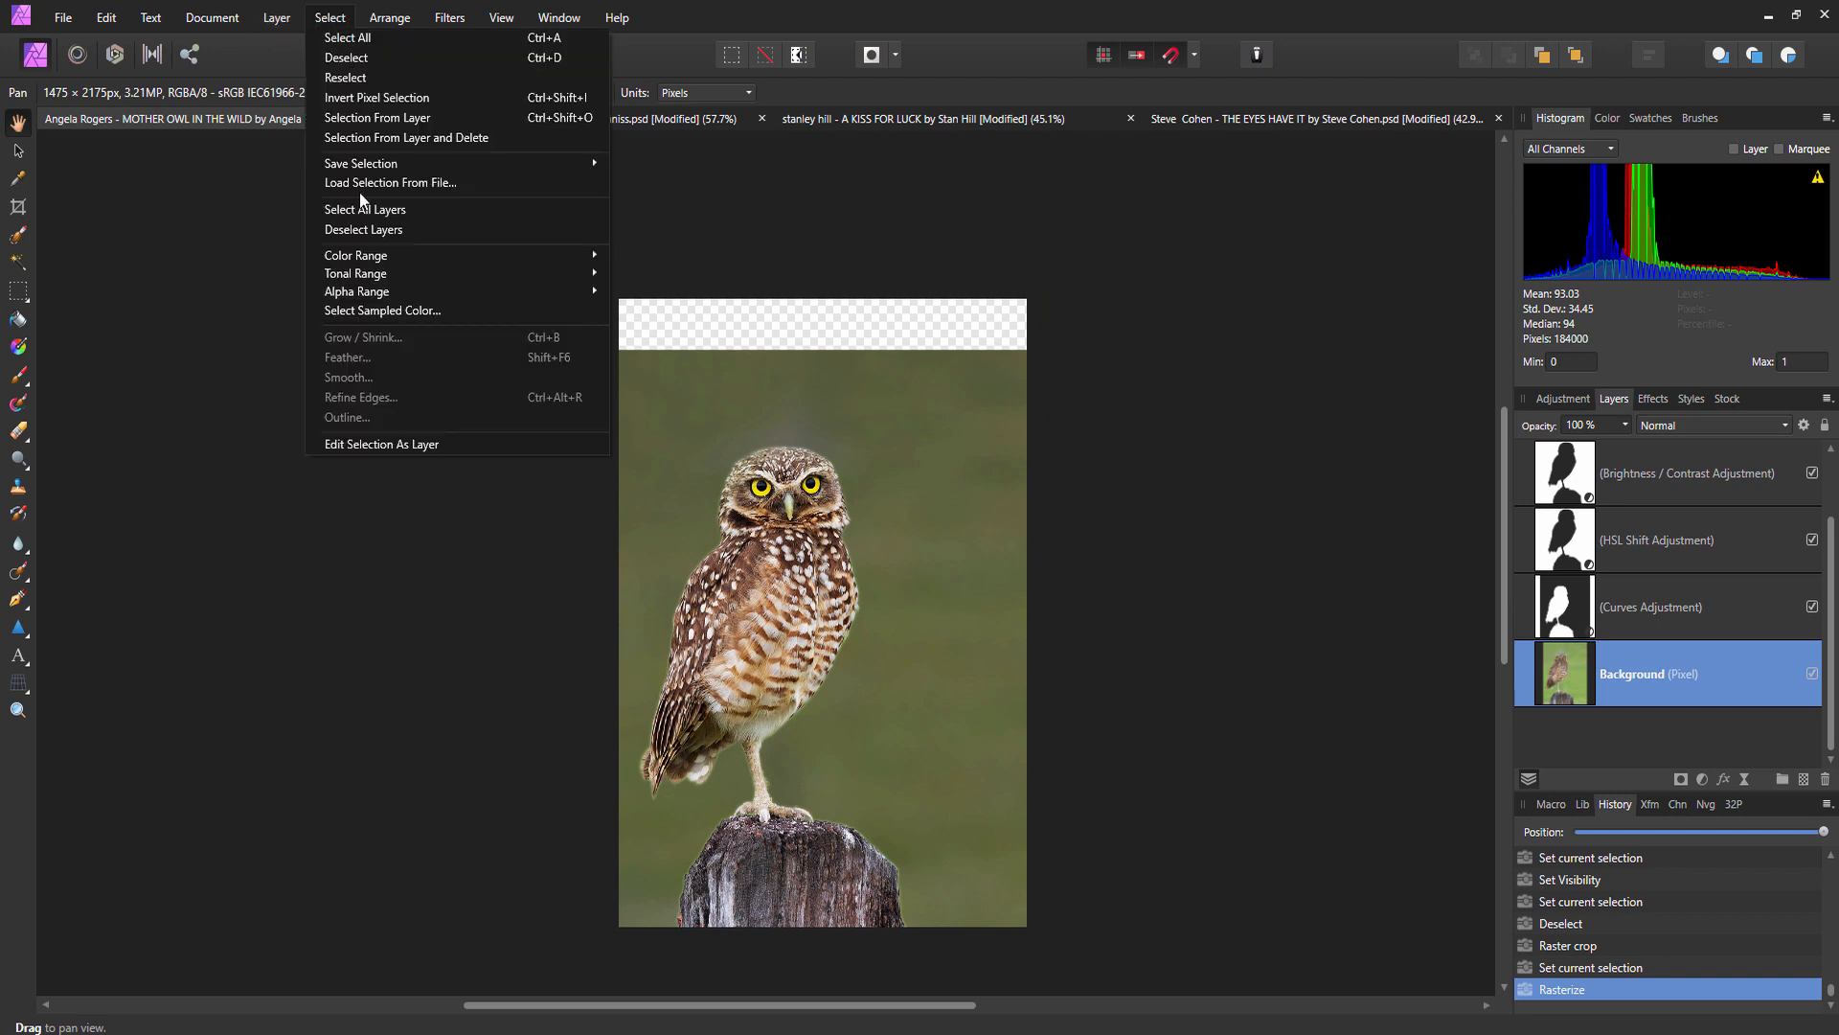
{"action": "mouse_move", "coordinate": [507, 291]}
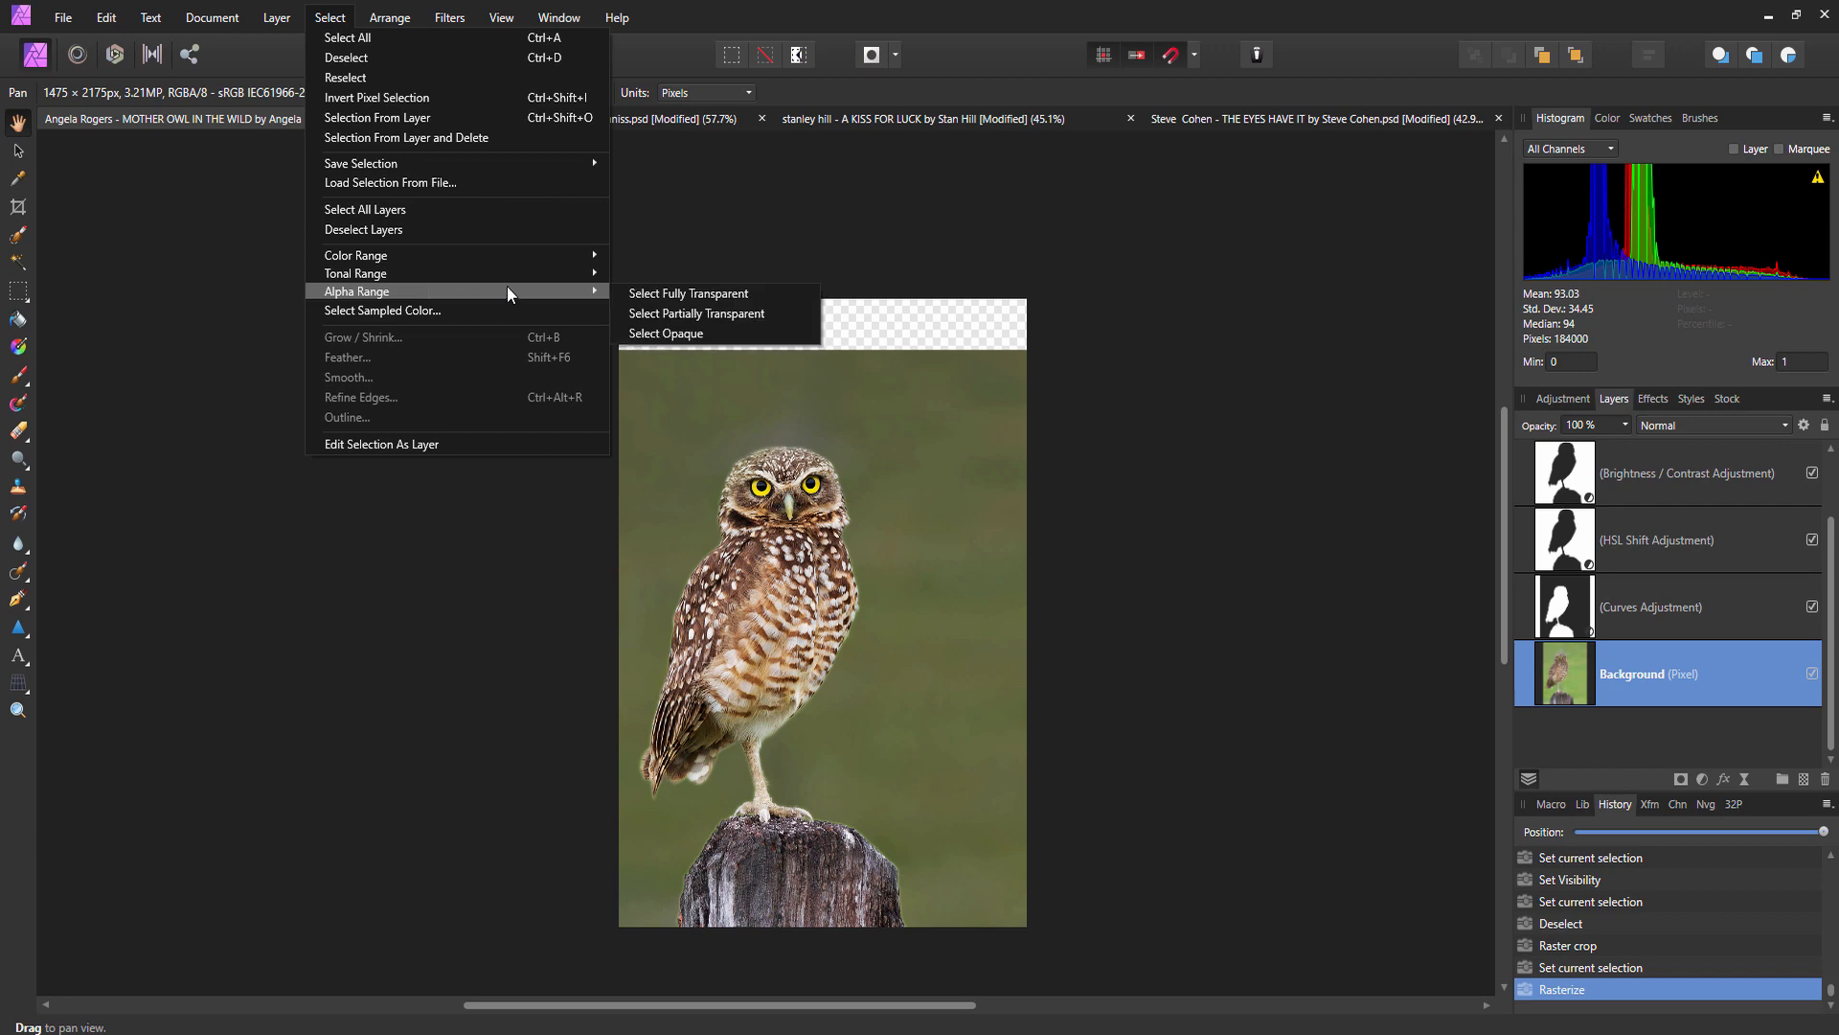
{"action": "left_click", "coordinate": [746, 319]}
{"action": "scroll", "coordinate": [808, 320], "scroll_direction": "up", "scroll_amount": 4}
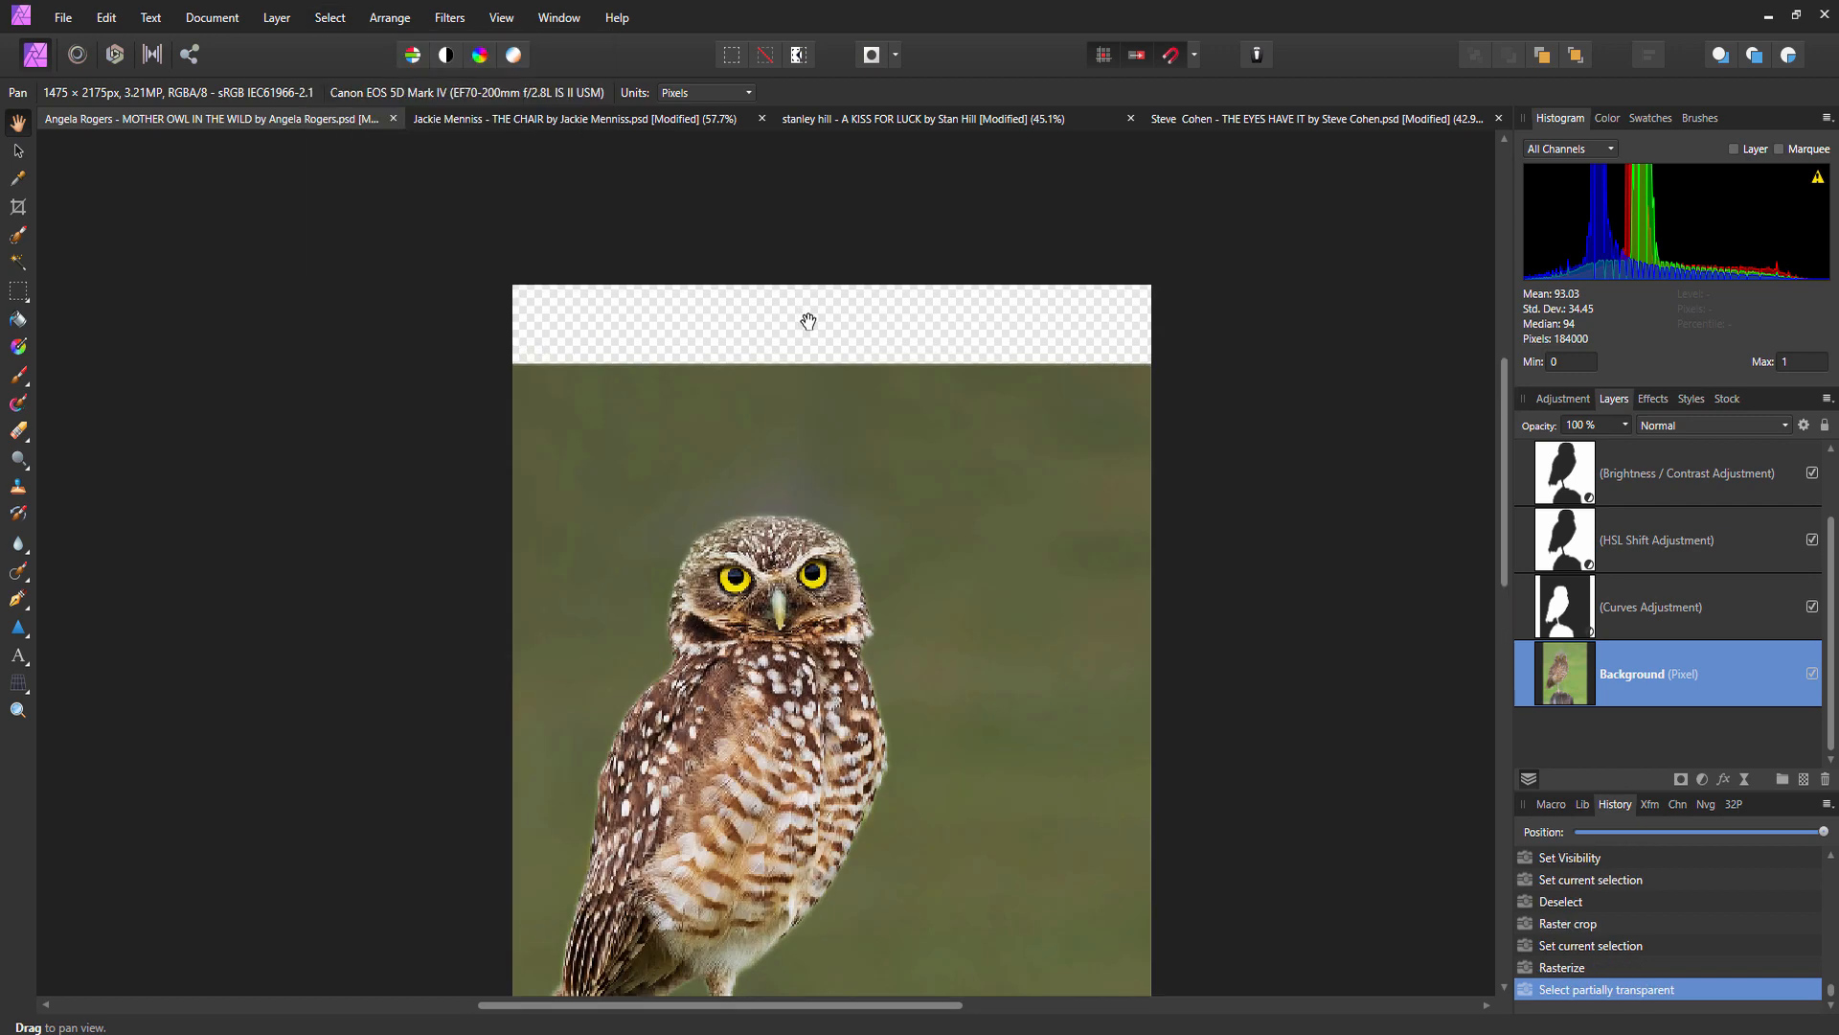
{"action": "scroll", "coordinate": [610, 311], "scroll_direction": "up", "scroll_amount": 1}
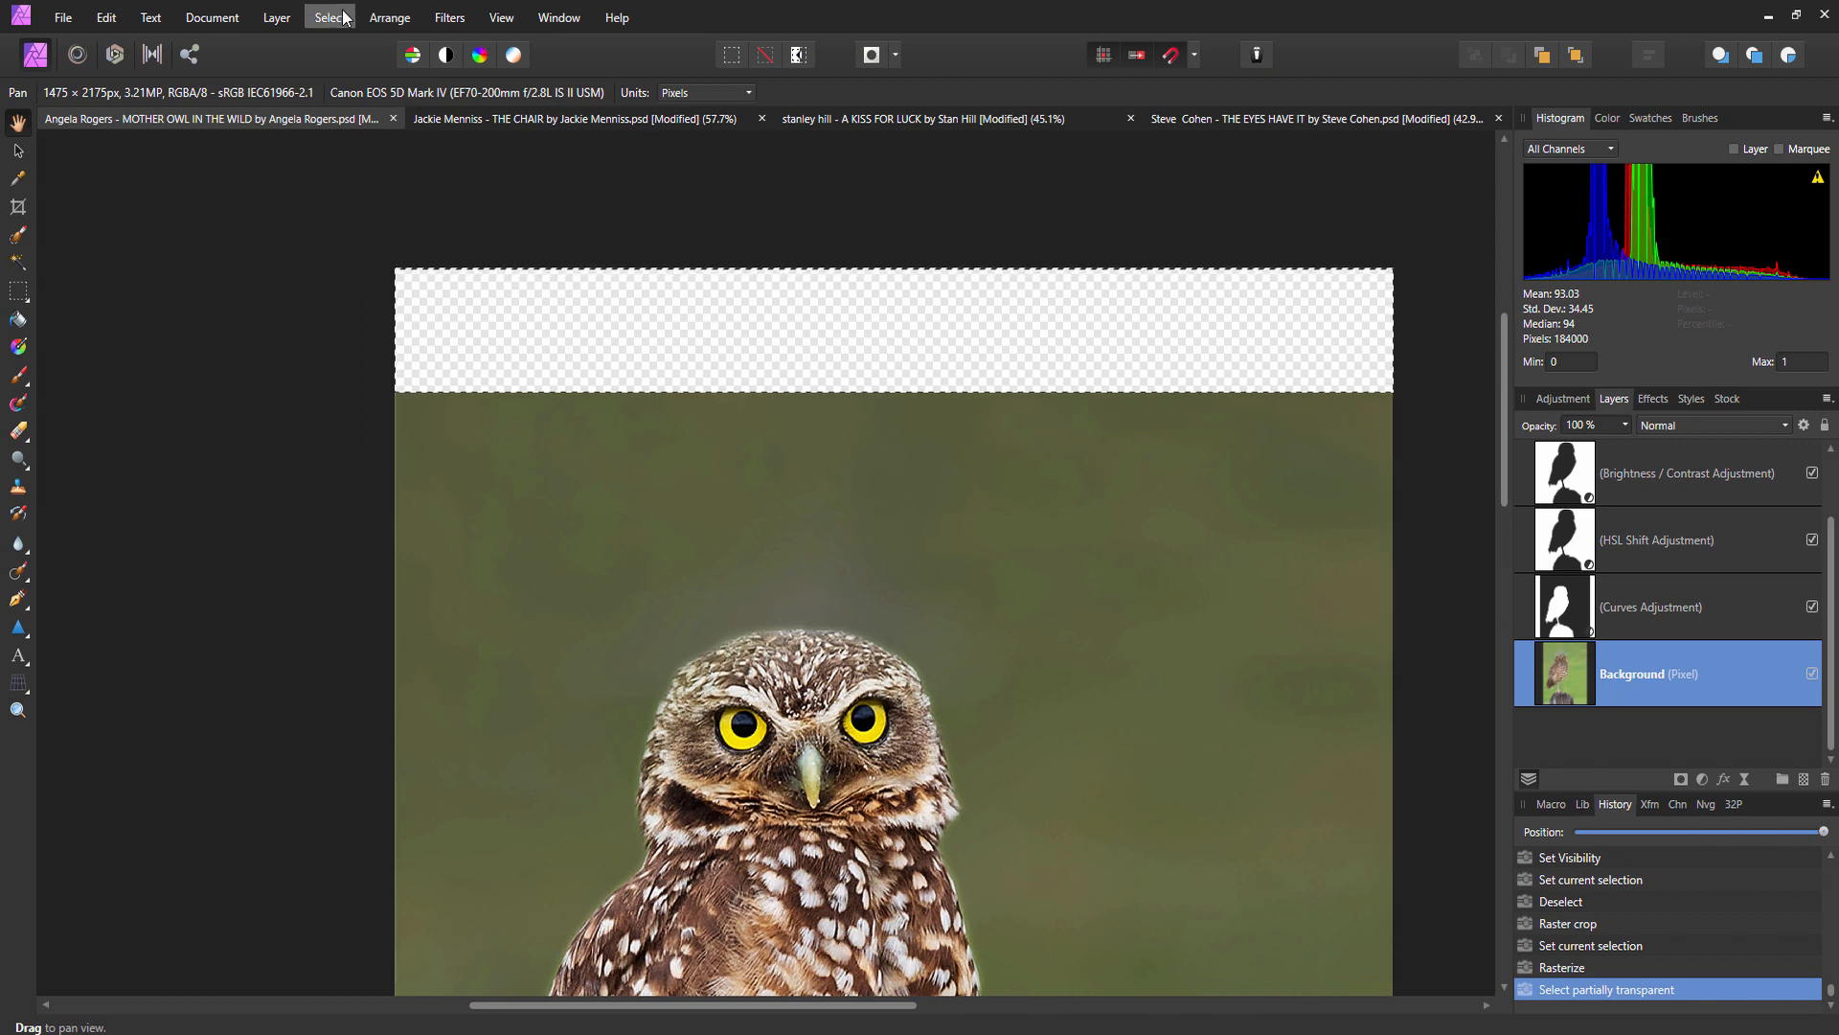
Grow the selection of the empty strip by a radius of 2 px.
{"action": "left_click", "coordinate": [316, 20]}
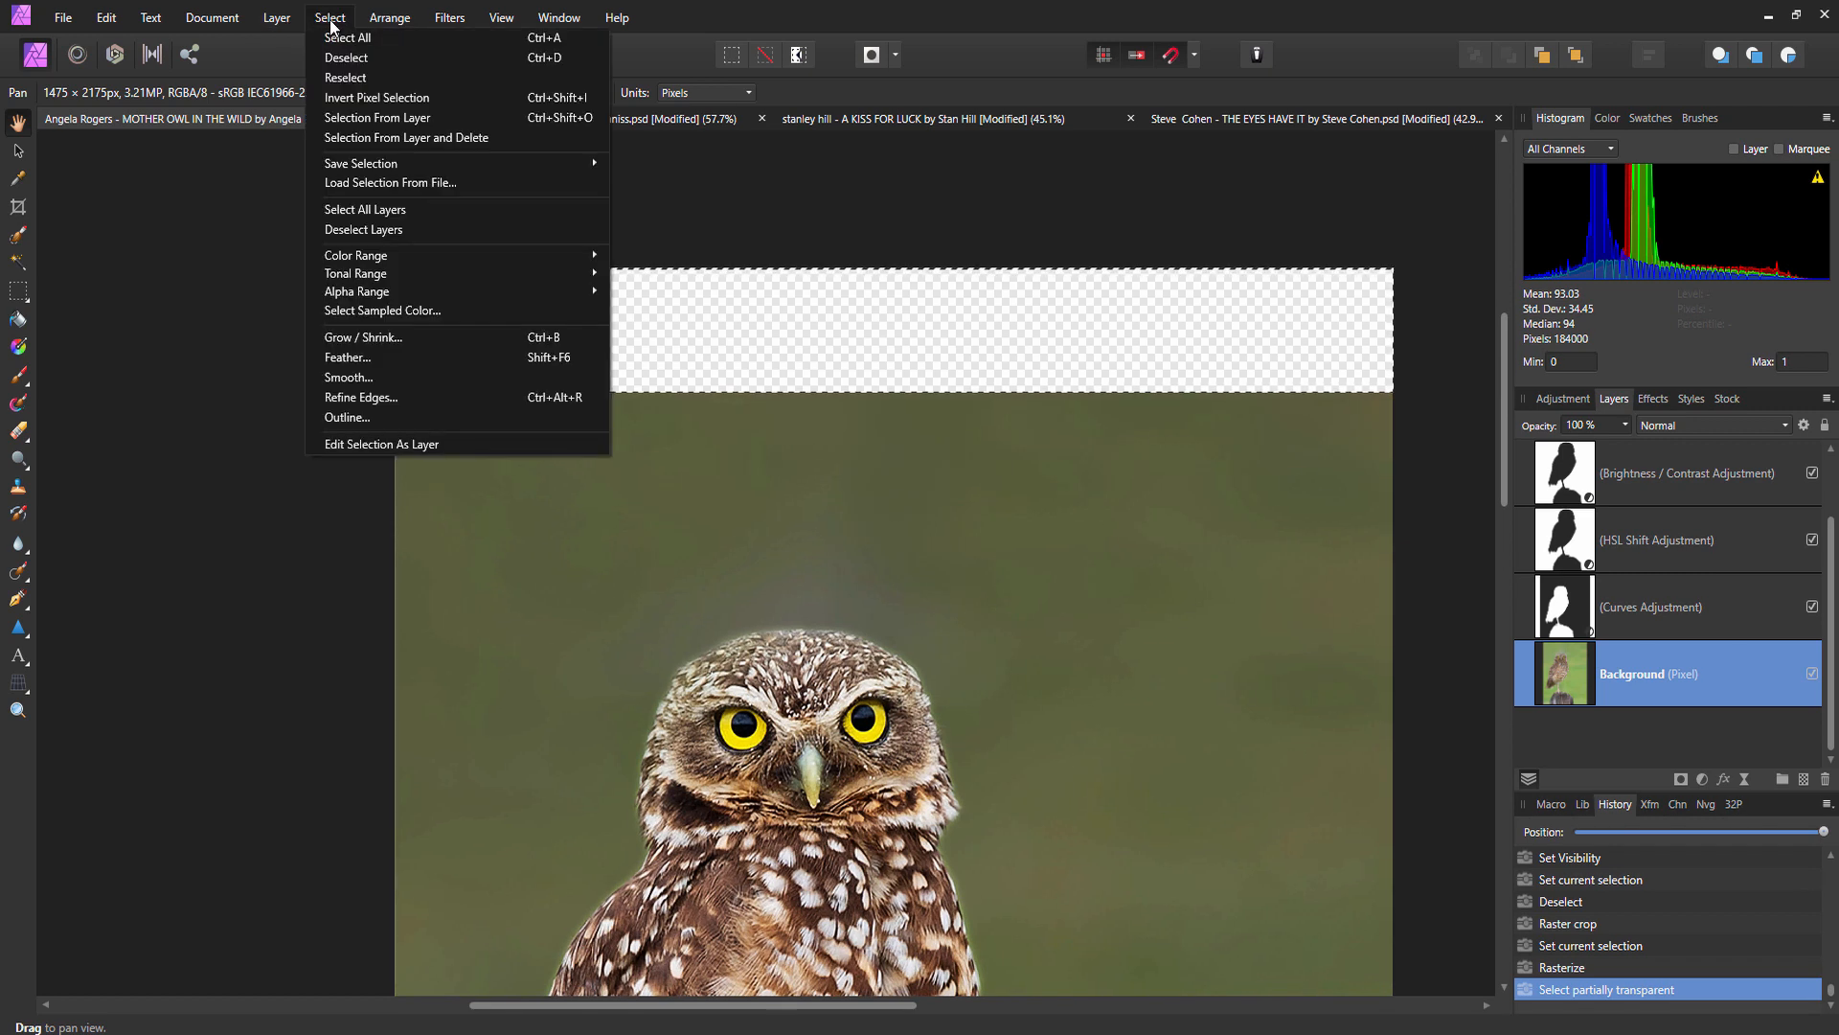
{"action": "left_click", "coordinate": [405, 338]}
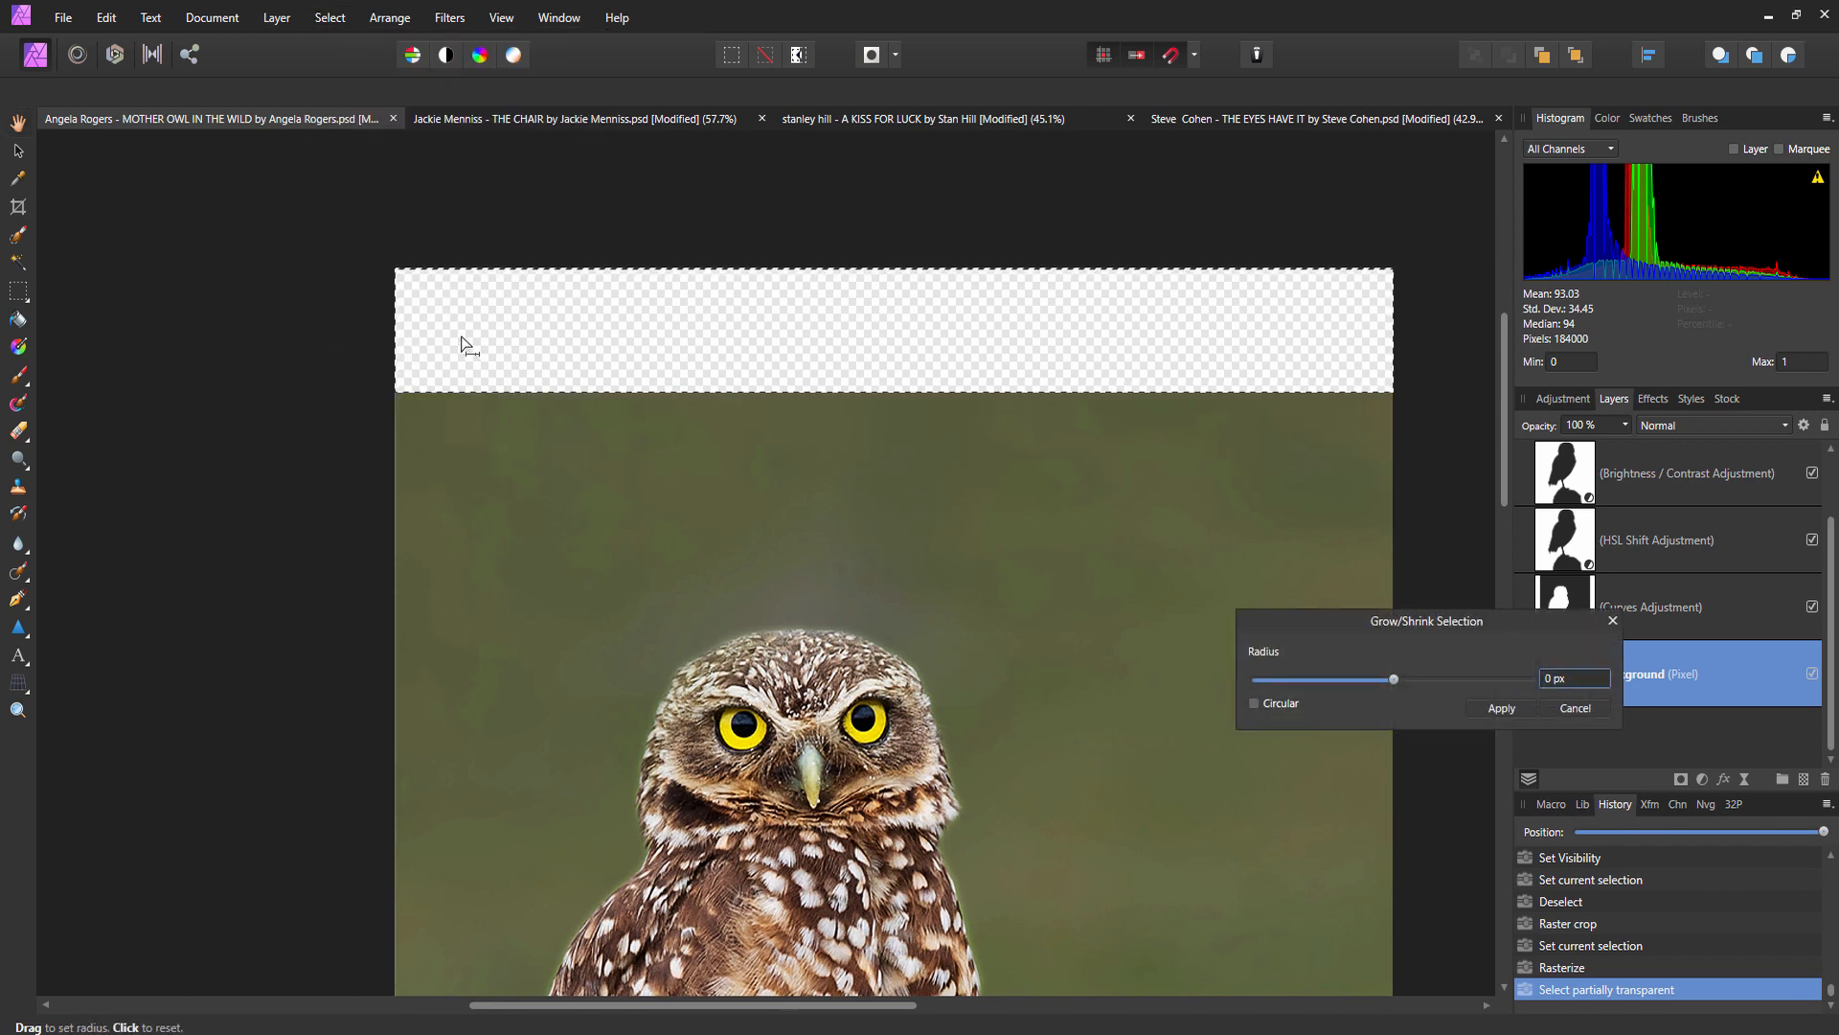
{"action": "left_click", "coordinate": [1544, 676]}
{"action": "type", "text": "2"}
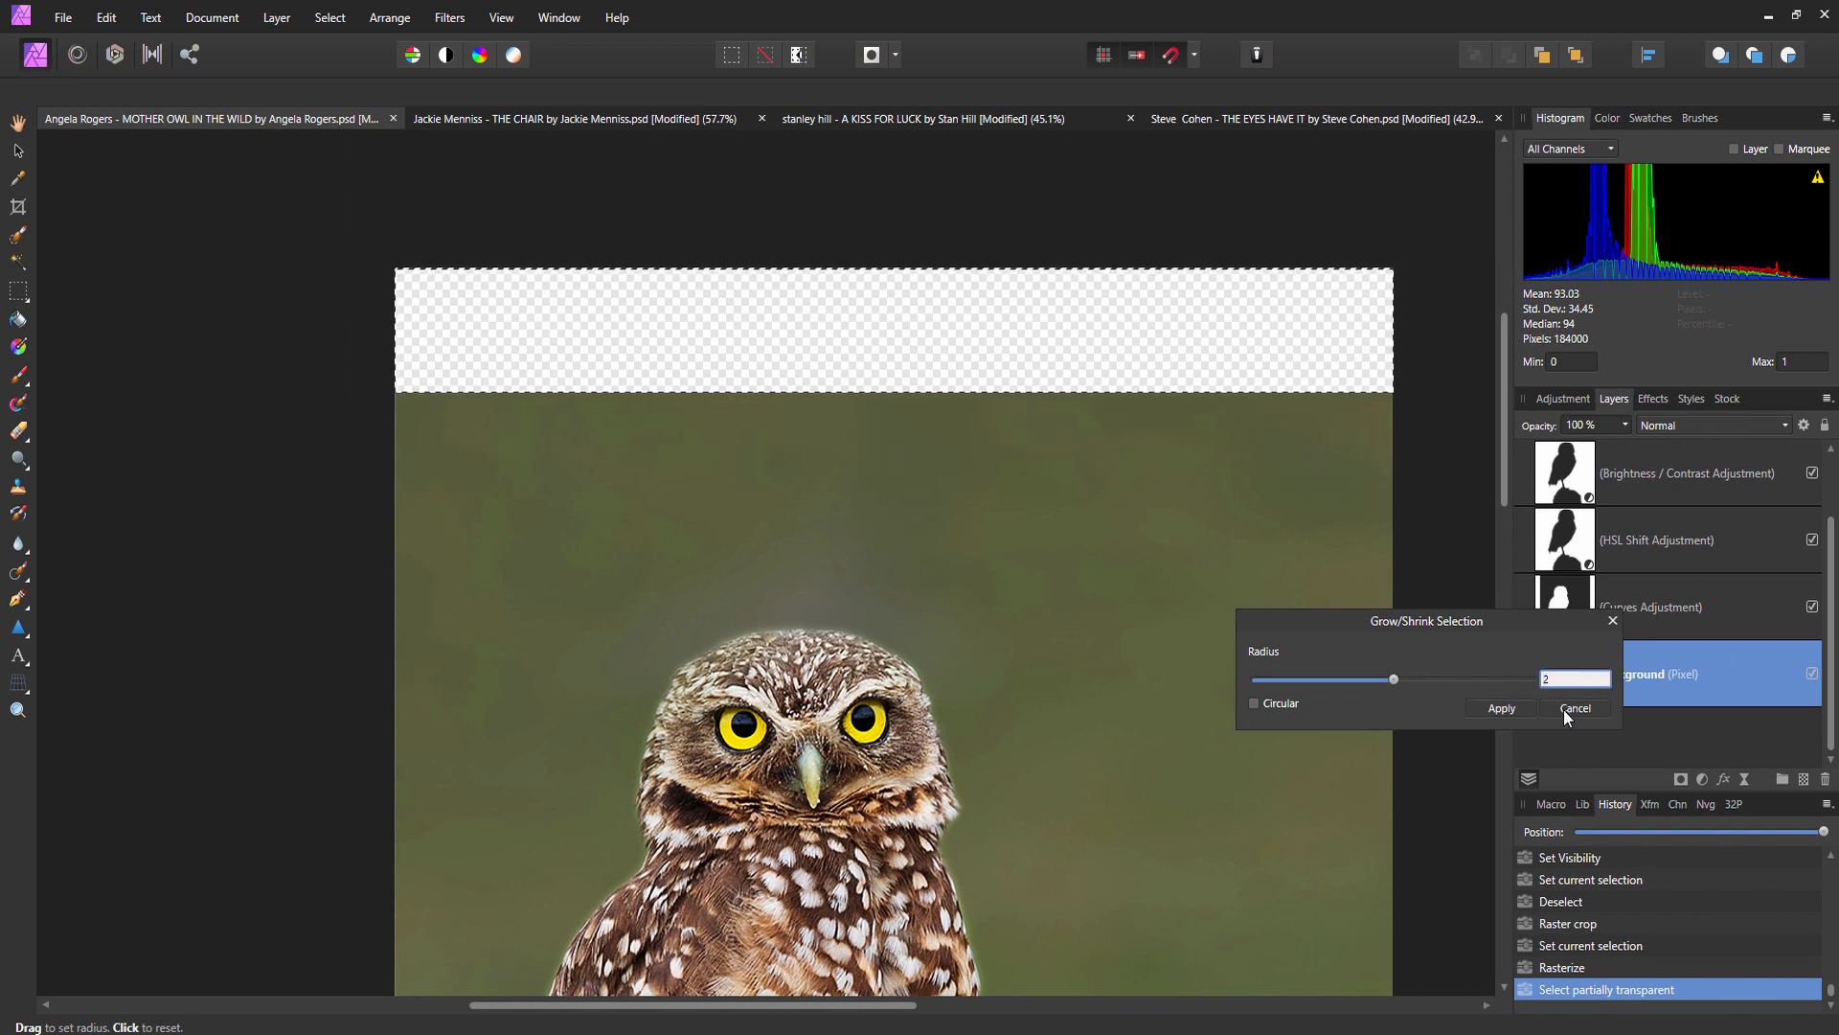
{"action": "key", "text": "Return"}
{"action": "left_click", "coordinate": [1525, 711]}
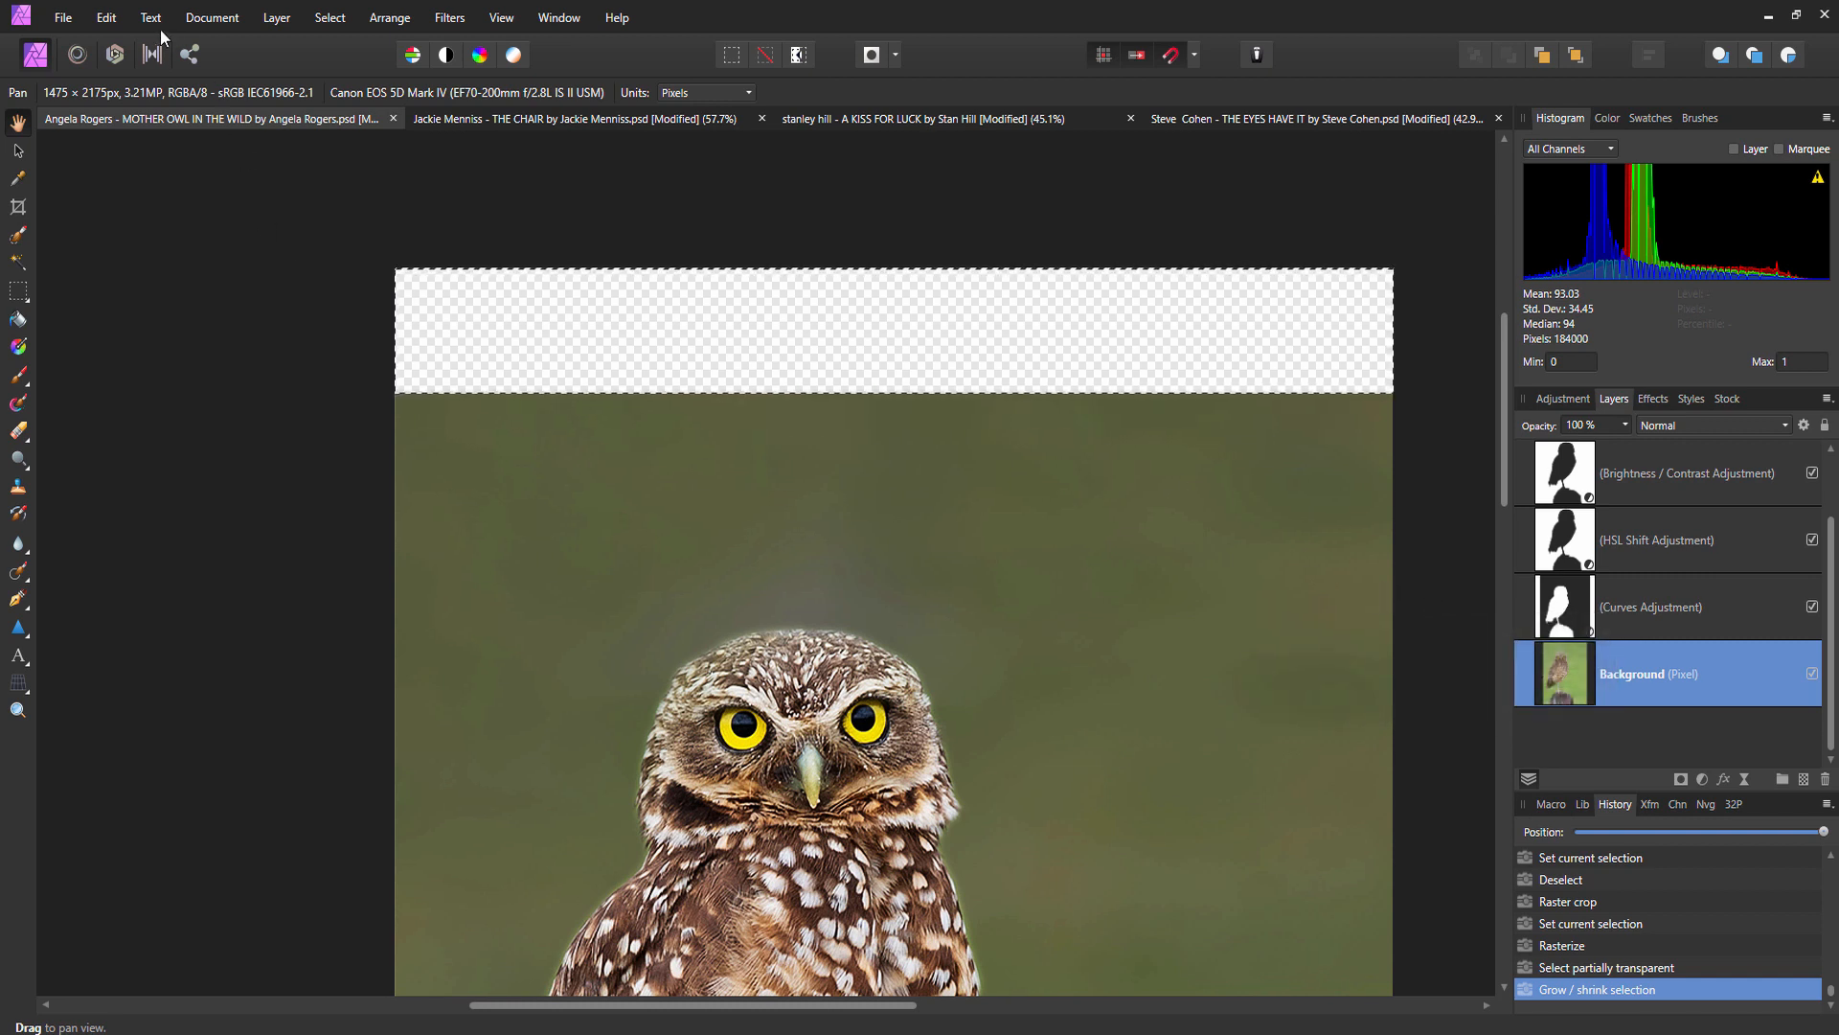
Inpaint the selected strip above the owl and clear the pixel selection.
{"action": "left_click", "coordinate": [113, 19]}
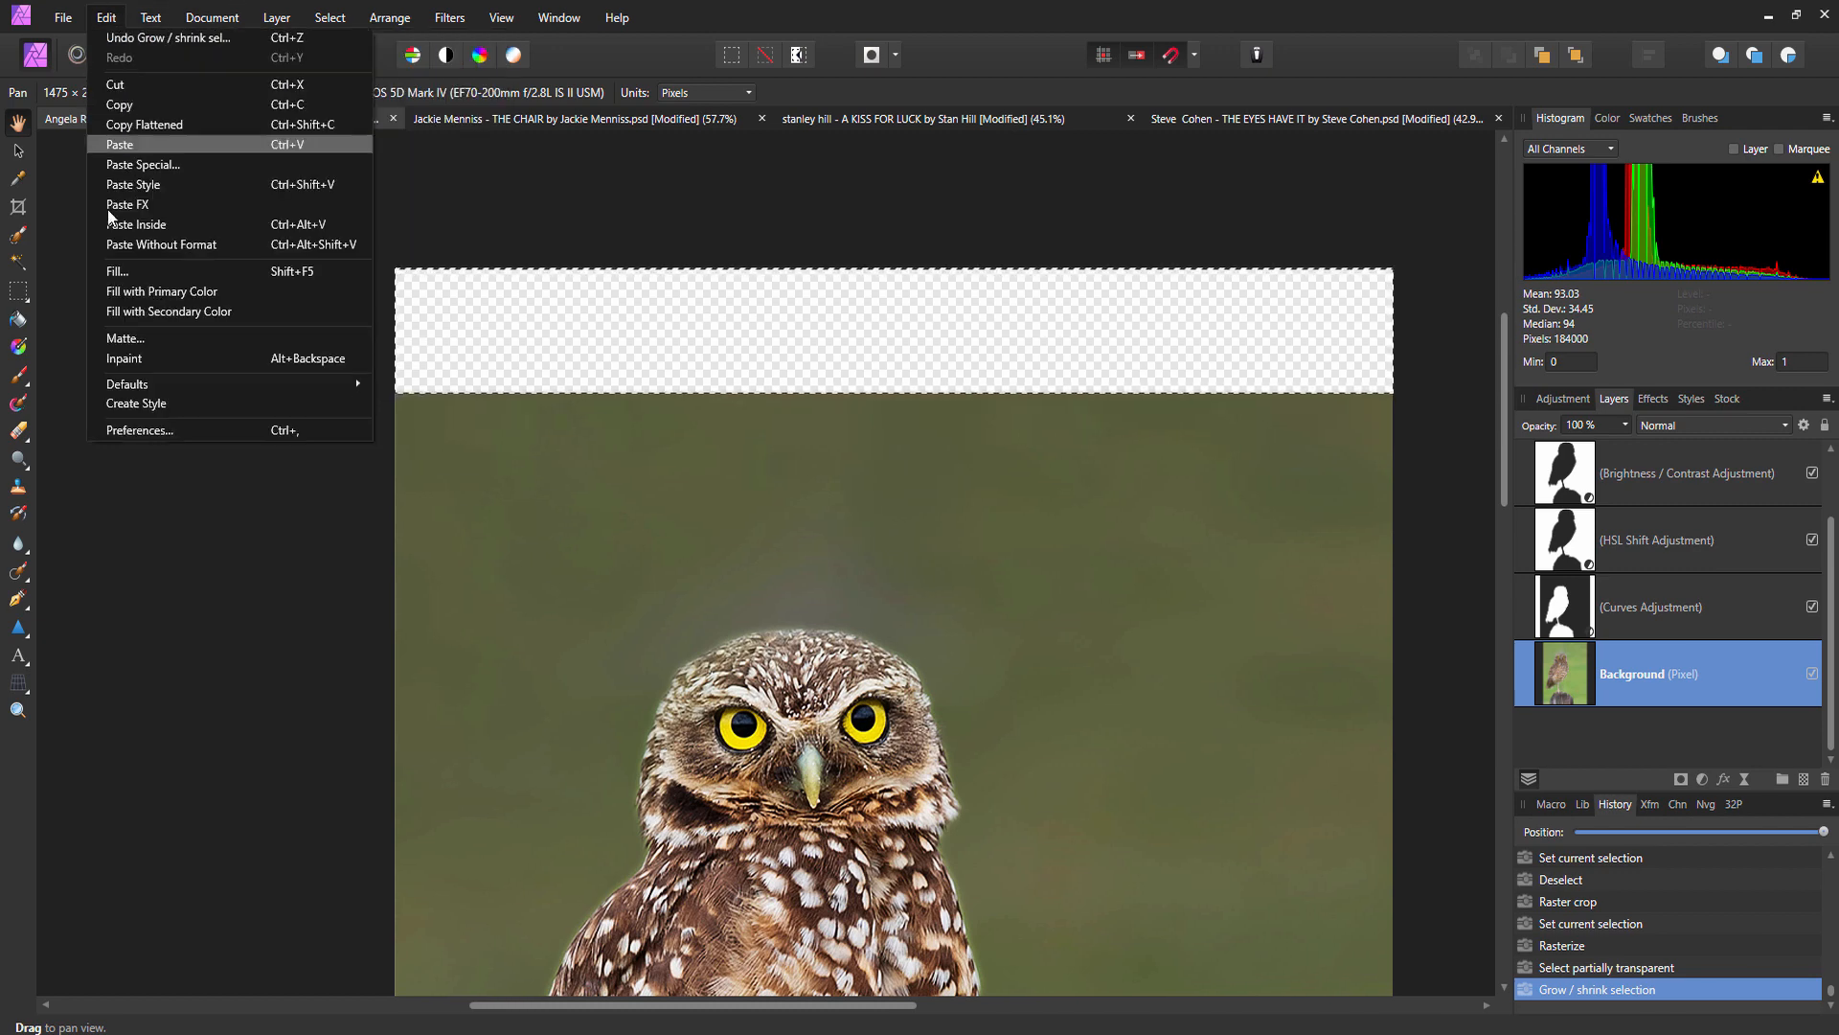
{"action": "left_click", "coordinate": [176, 358]}
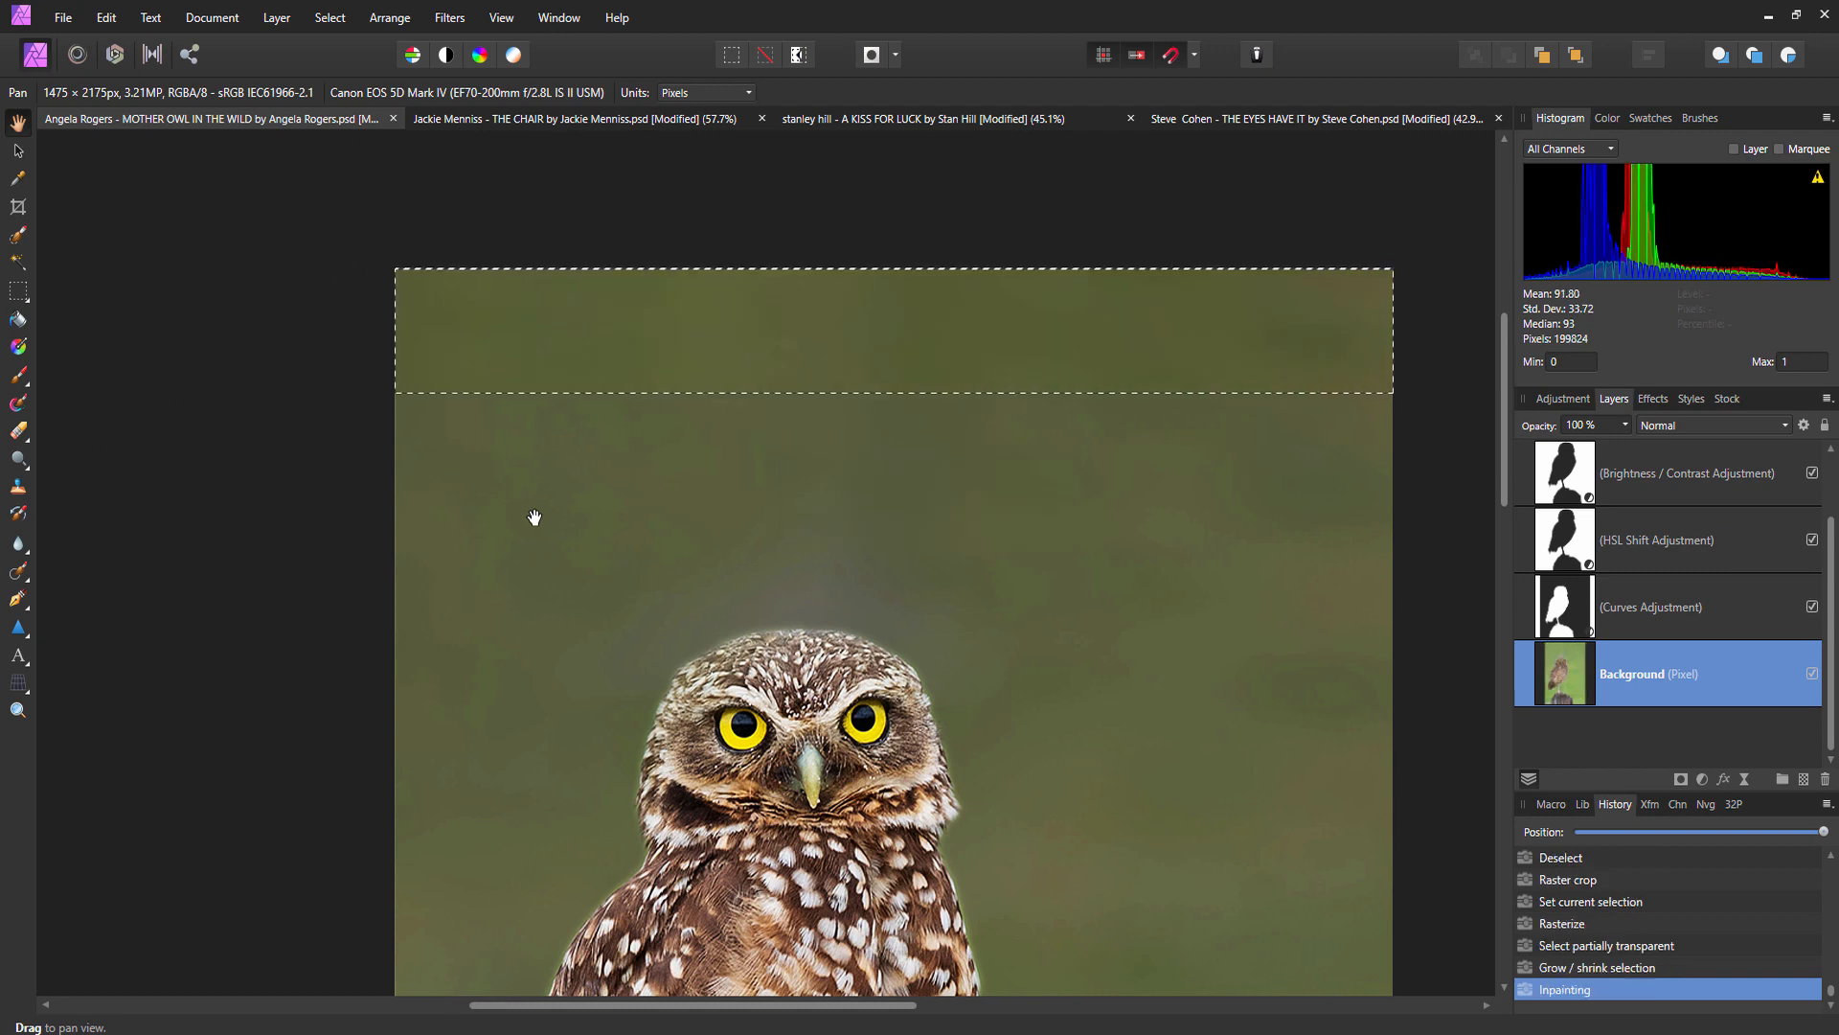
{"action": "left_click", "coordinate": [764, 55]}
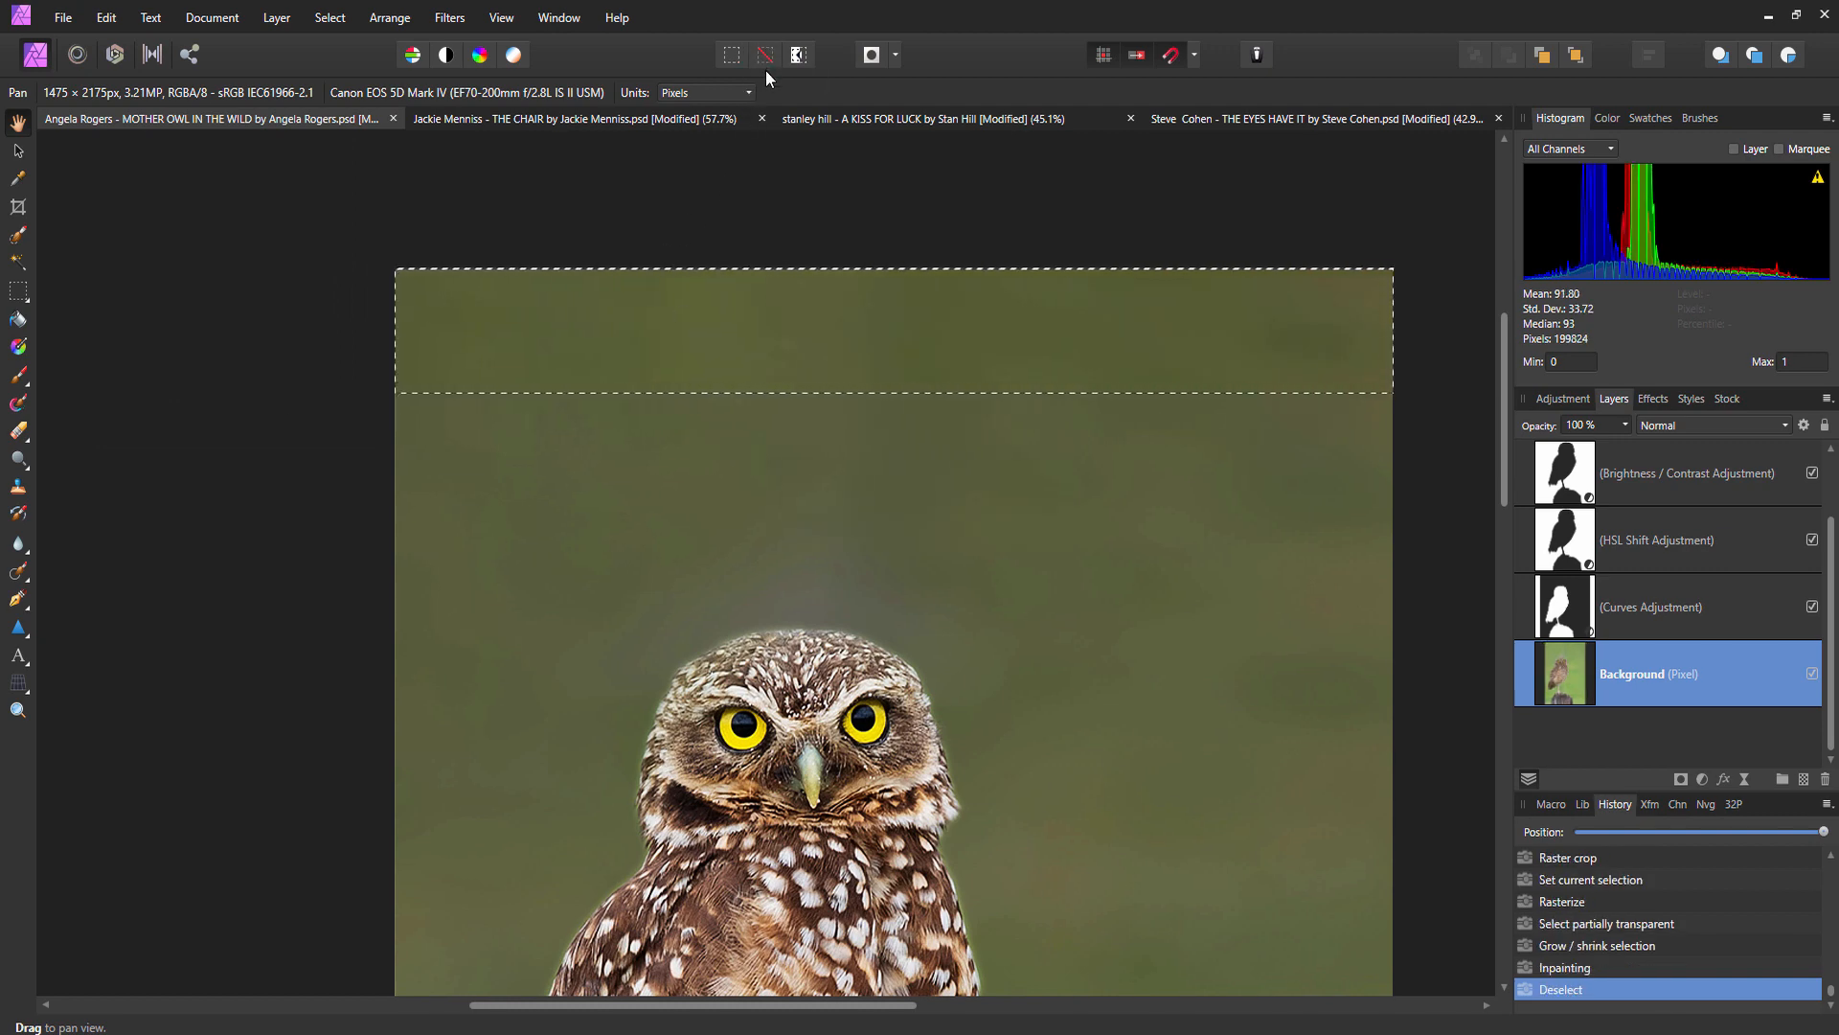
{"action": "key", "text": "ctrl+0"}
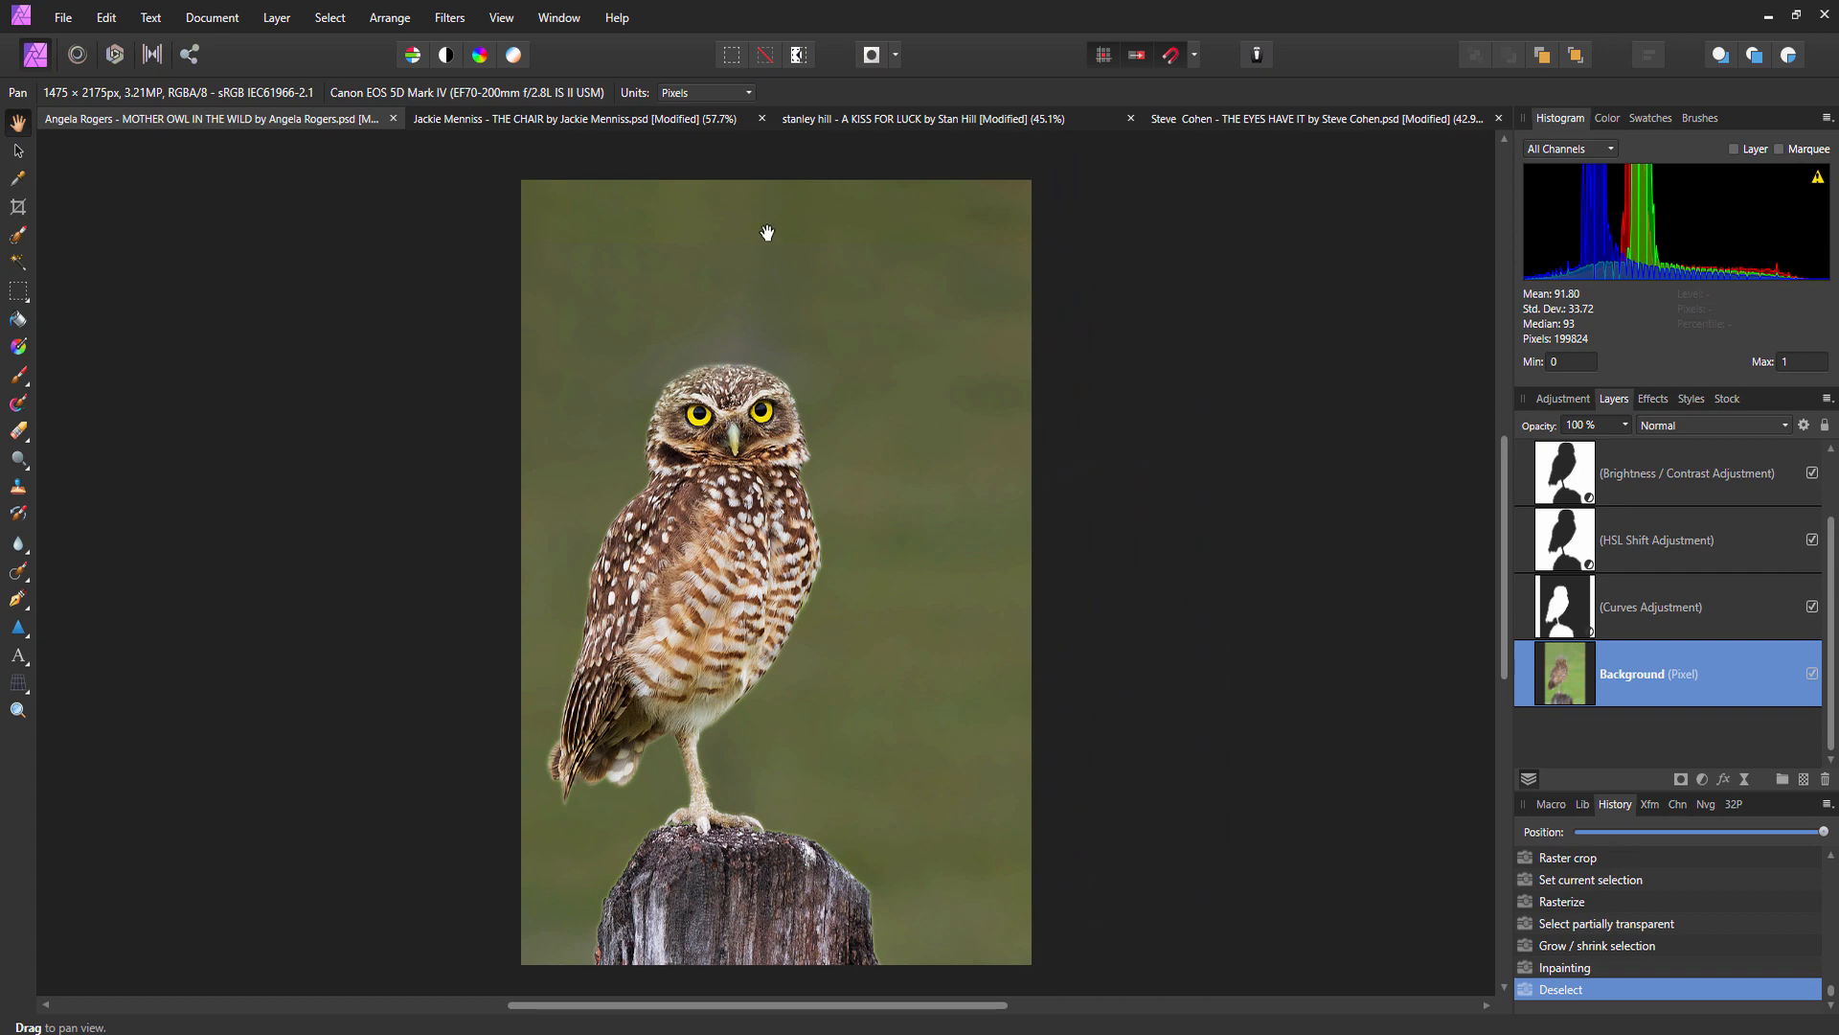
{"action": "scroll", "coordinate": [767, 232], "scroll_direction": "up", "scroll_amount": 1}
{"action": "scroll", "coordinate": [1034, 628], "scroll_direction": "down", "scroll_amount": 2}
{"action": "left_click_drag", "start_coordinate": [1035, 629], "coordinate": [1008, 537]}
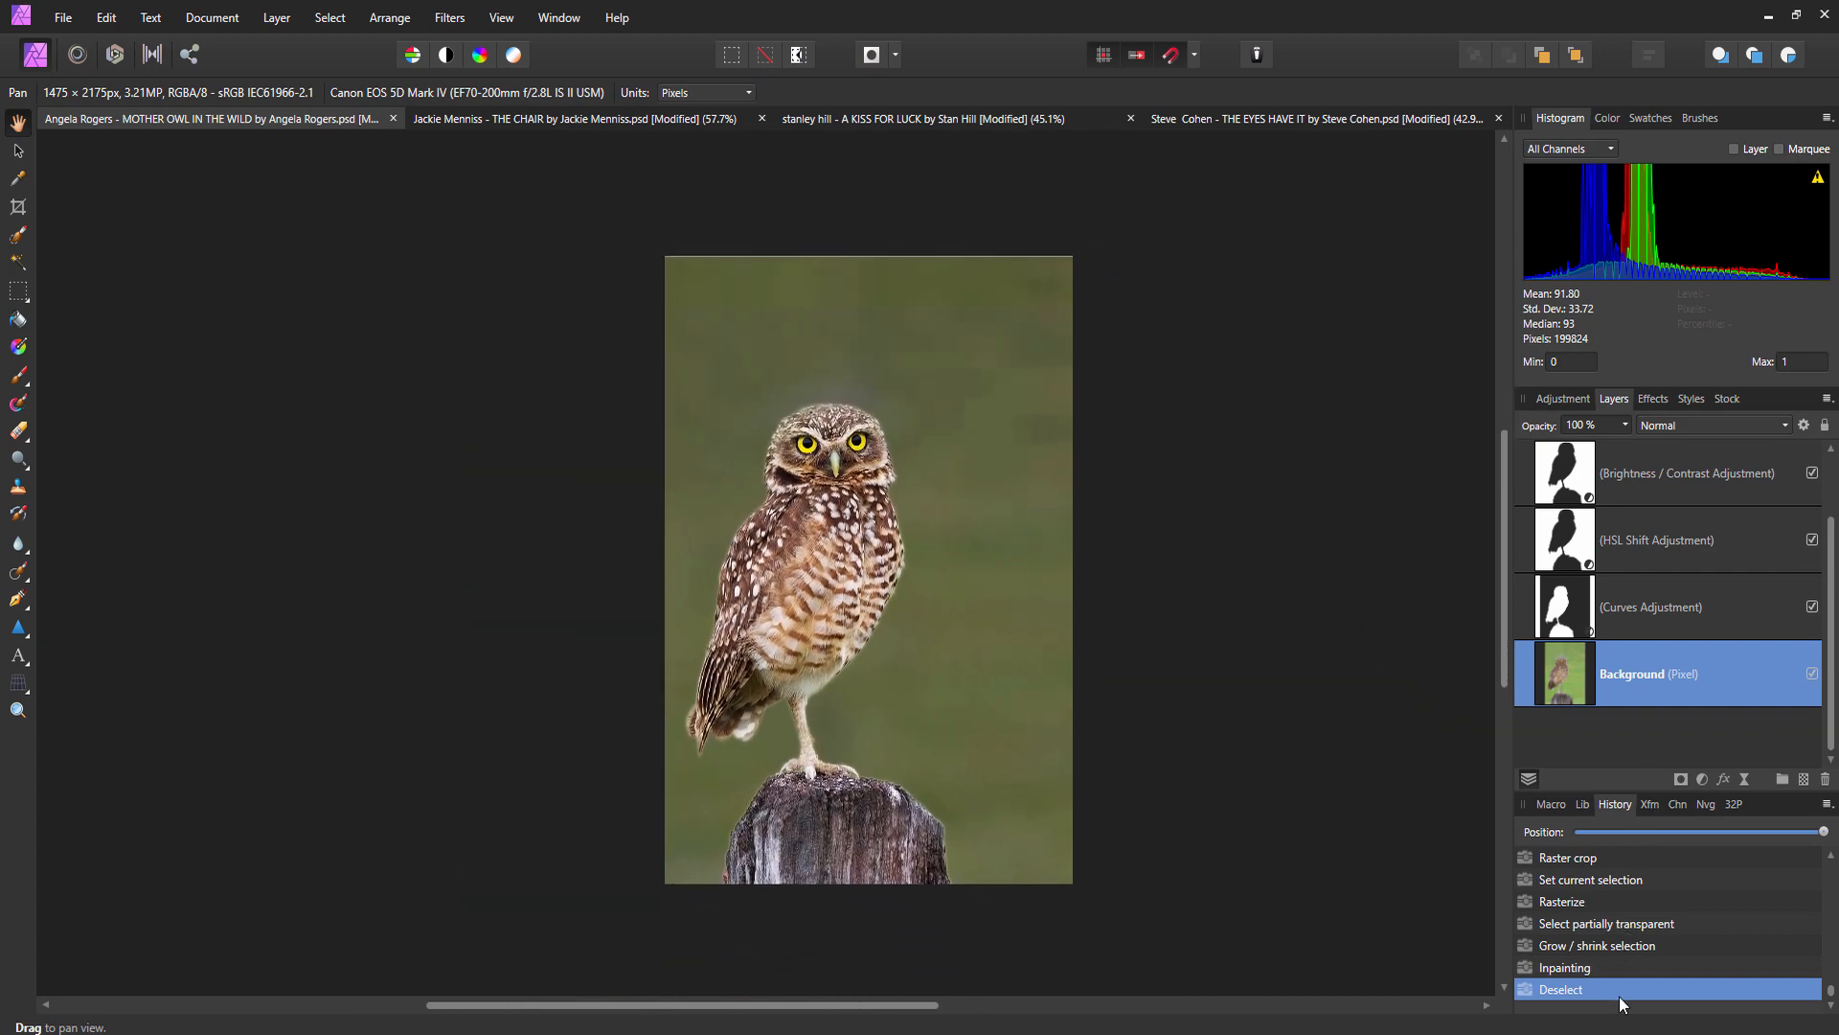
Revert the owl photo to its Rasterize state and fill the empty strip with the Inpaint Edges macro.
{"action": "left_click", "coordinate": [1590, 901]}
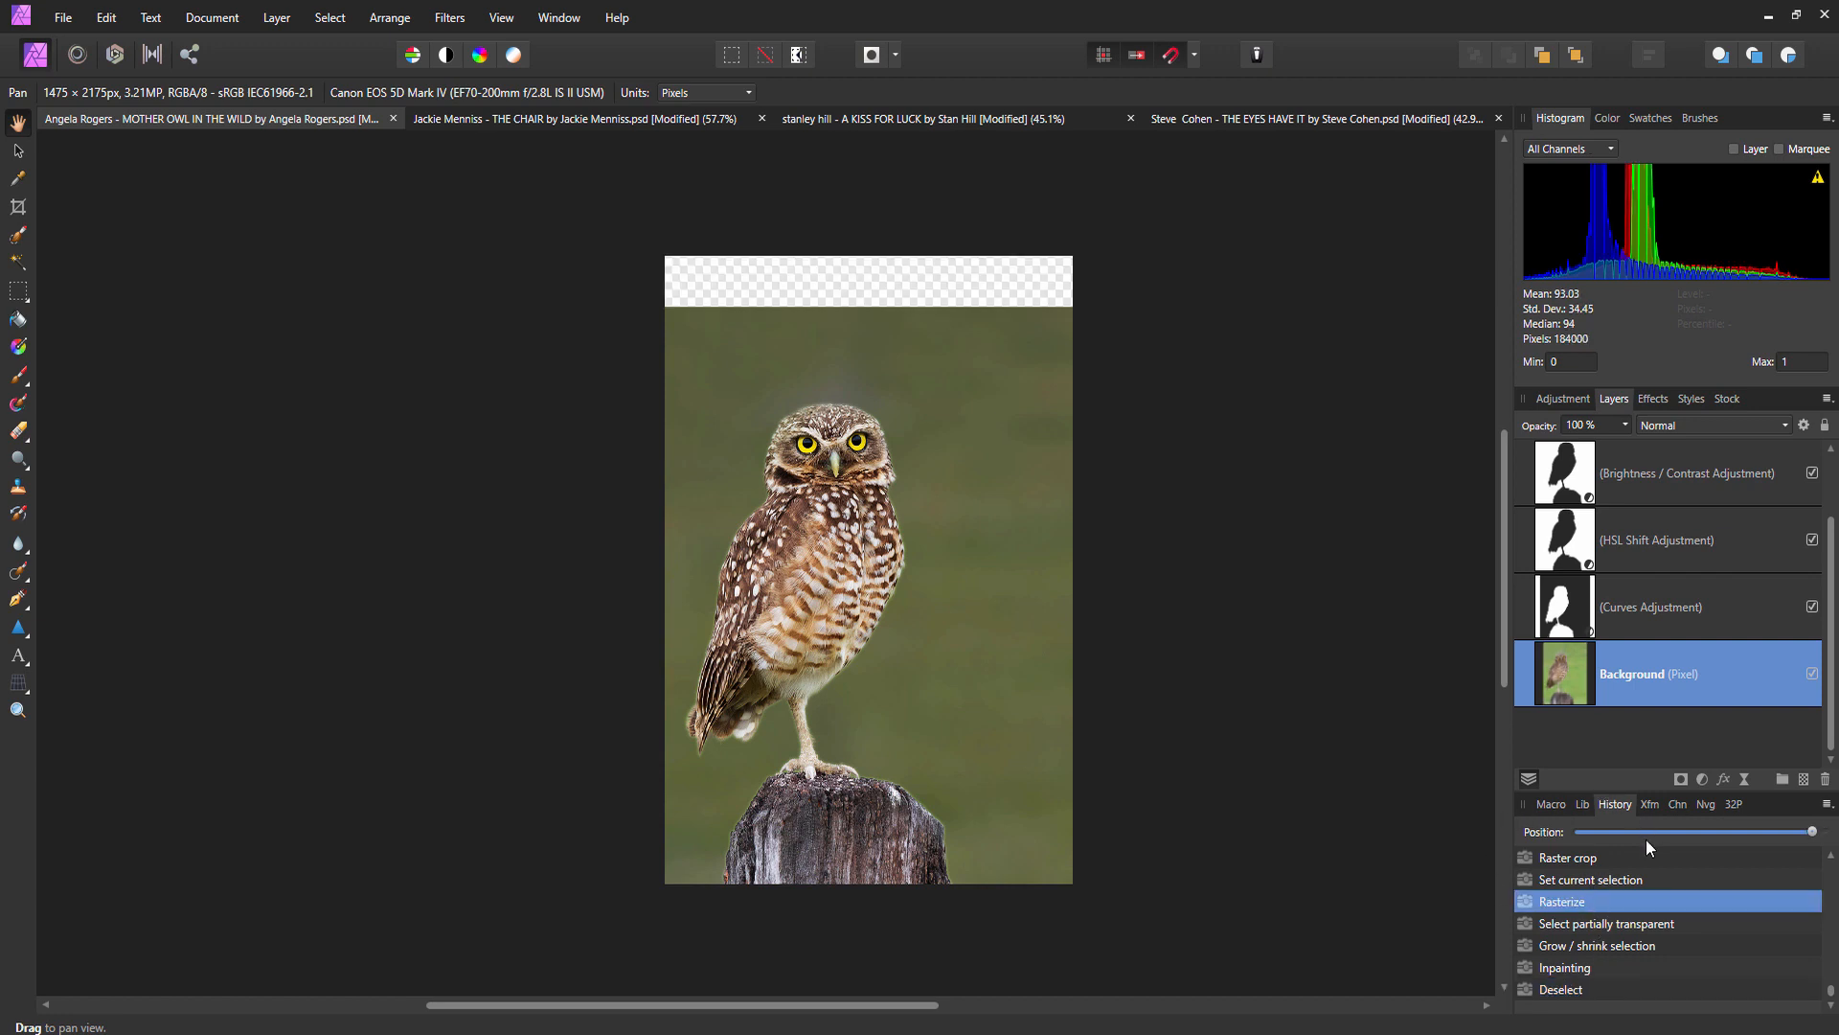
{"action": "left_click", "coordinate": [1582, 805]}
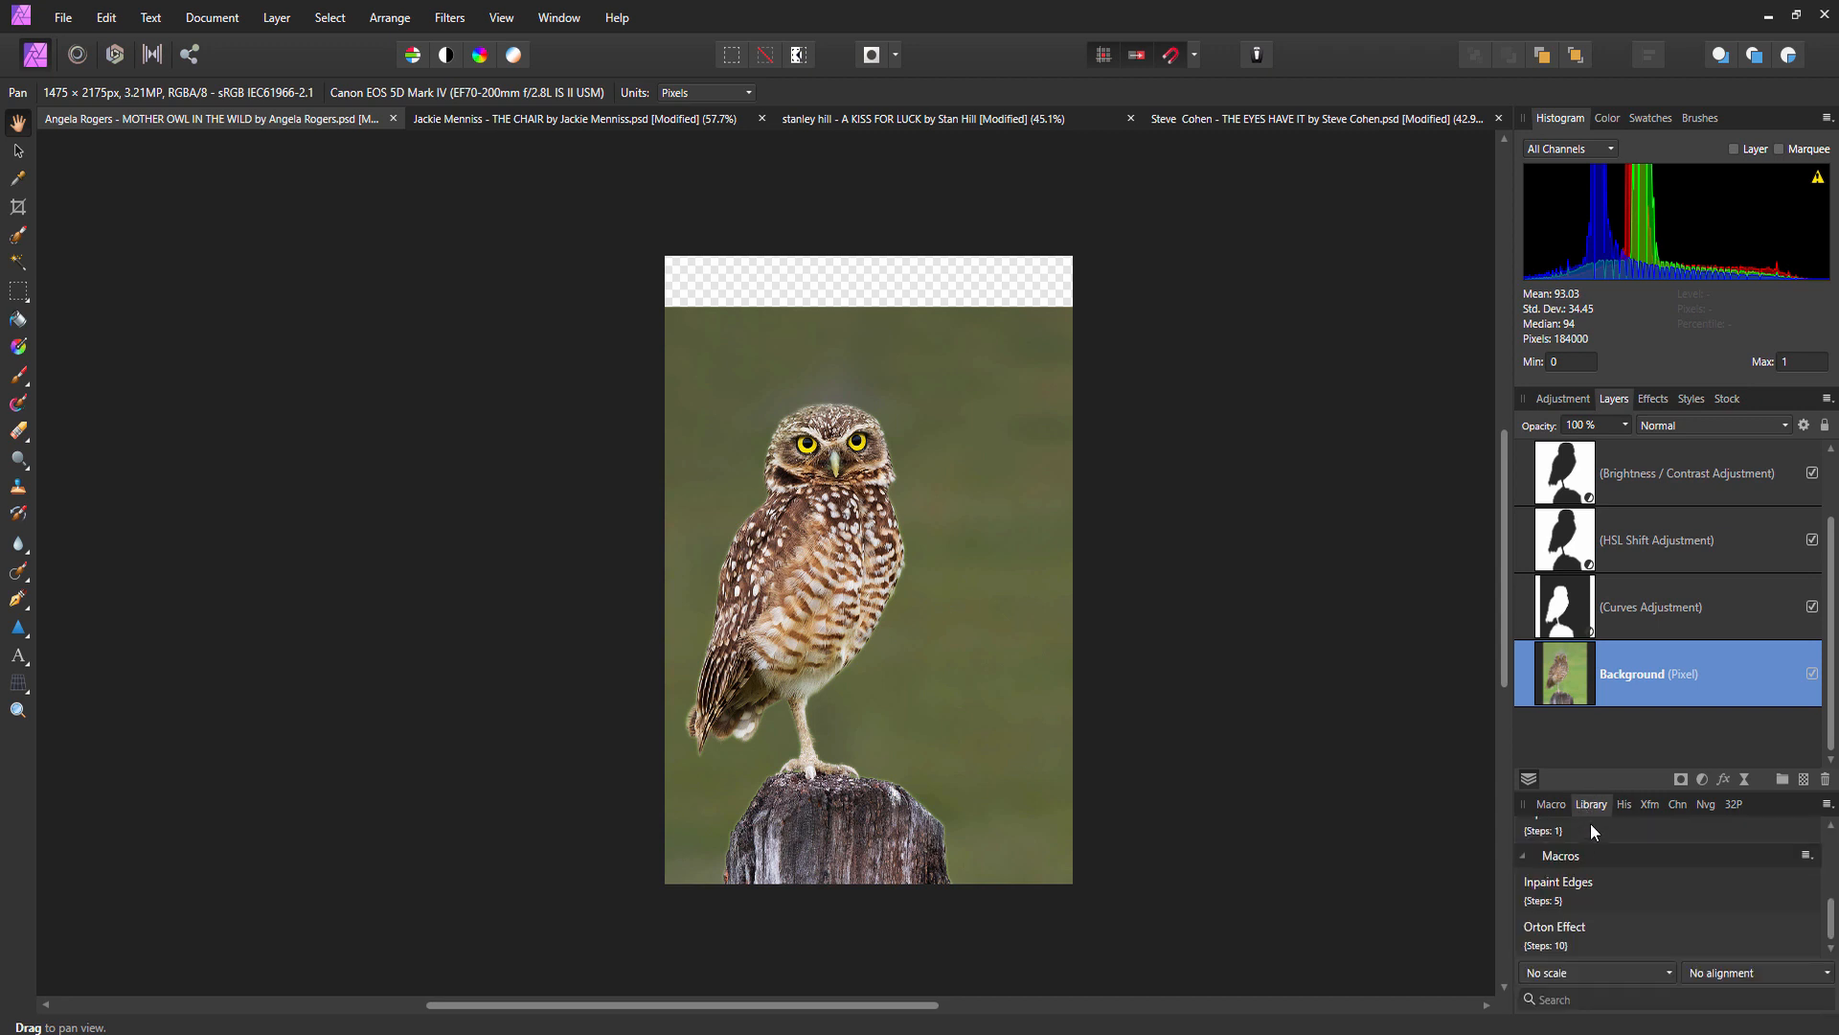
{"action": "left_click", "coordinate": [1577, 887]}
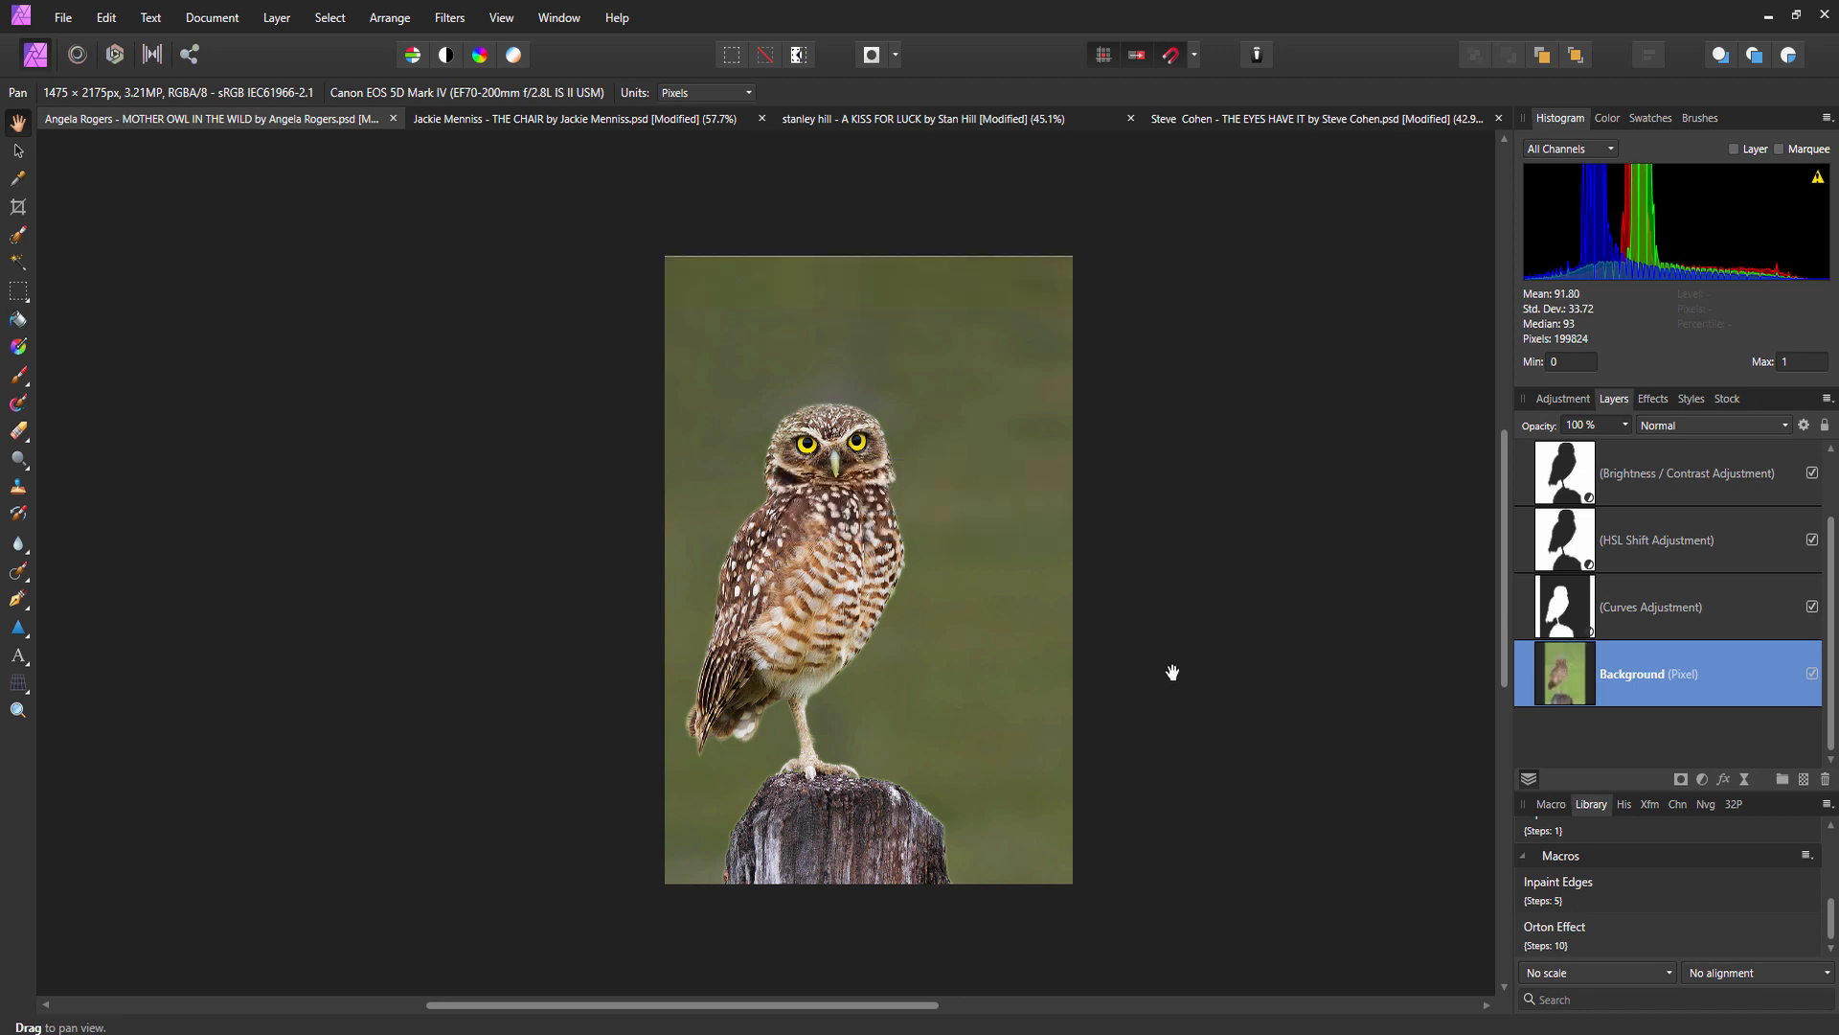
{"action": "left_click_drag", "start_coordinate": [1169, 668], "coordinate": [1048, 638]}
{"action": "scroll", "coordinate": [1058, 652], "scroll_direction": "down", "scroll_amount": 1}
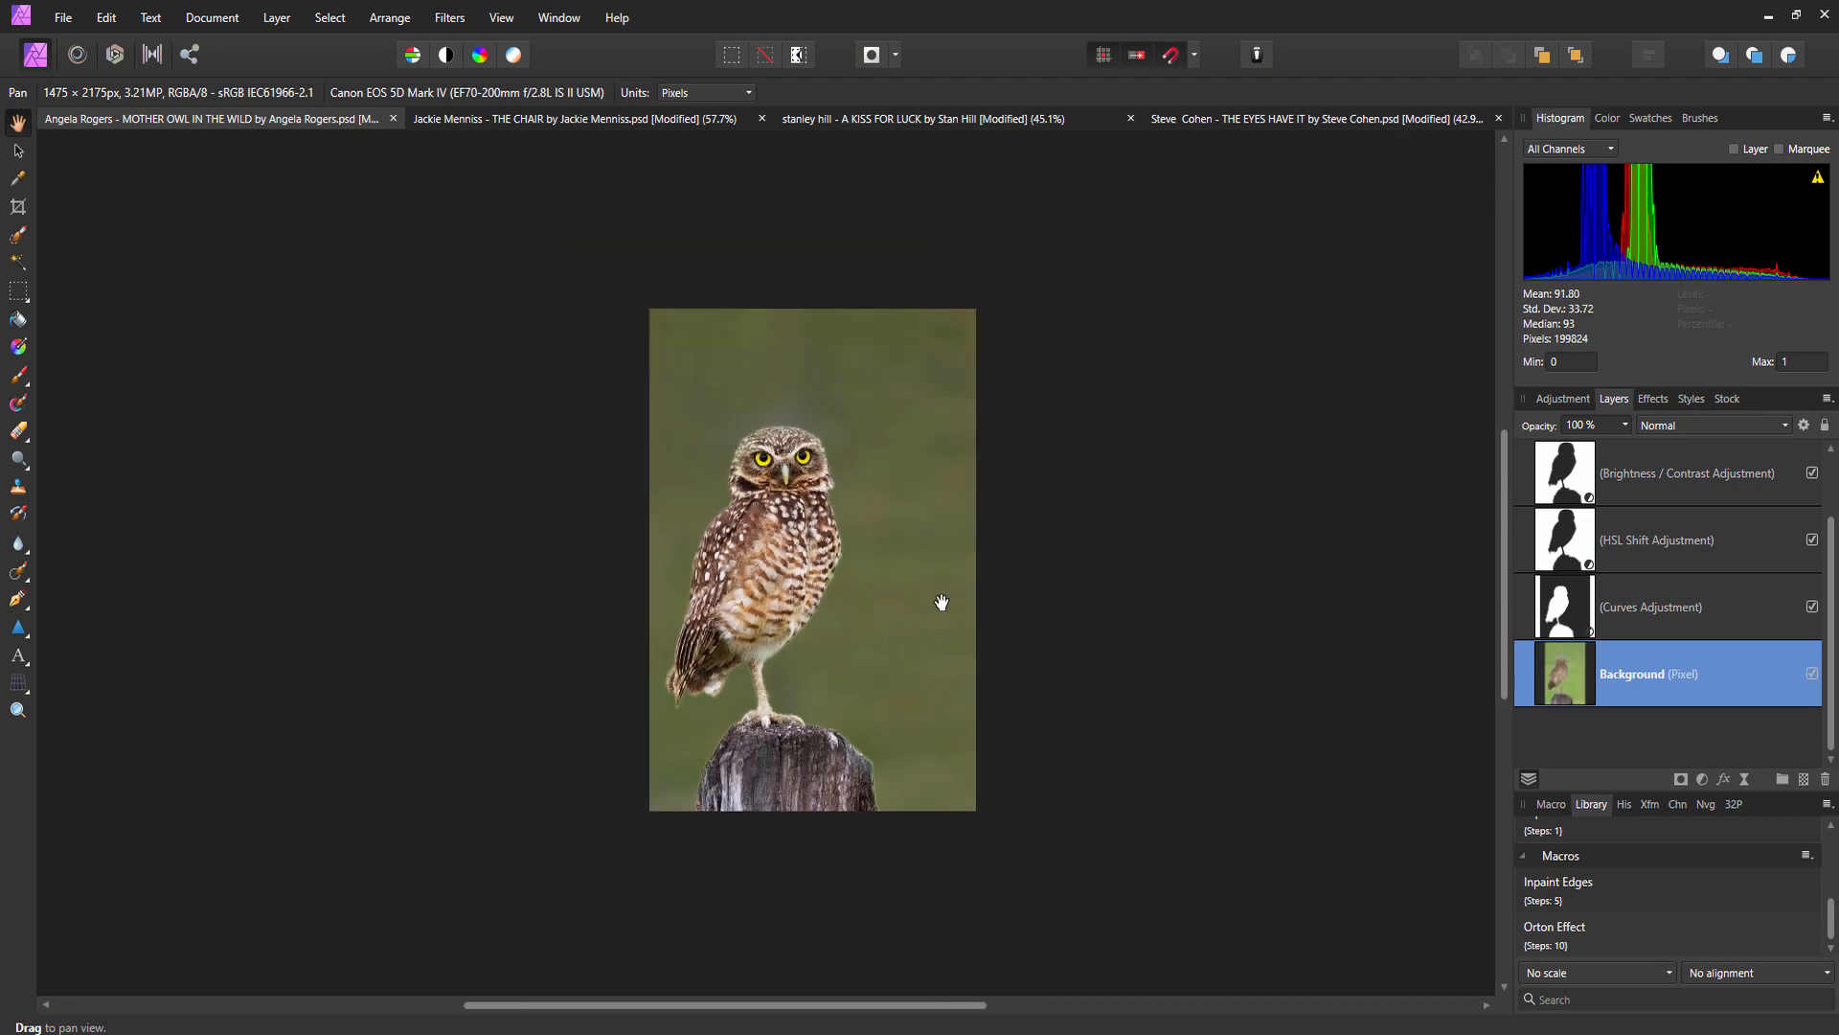
Switch to the THE CHAIR photo and examine the wooden chair and its snowy surroundings.
{"action": "left_click", "coordinate": [525, 117]}
{"action": "left_click_drag", "start_coordinate": [587, 501], "coordinate": [658, 508]}
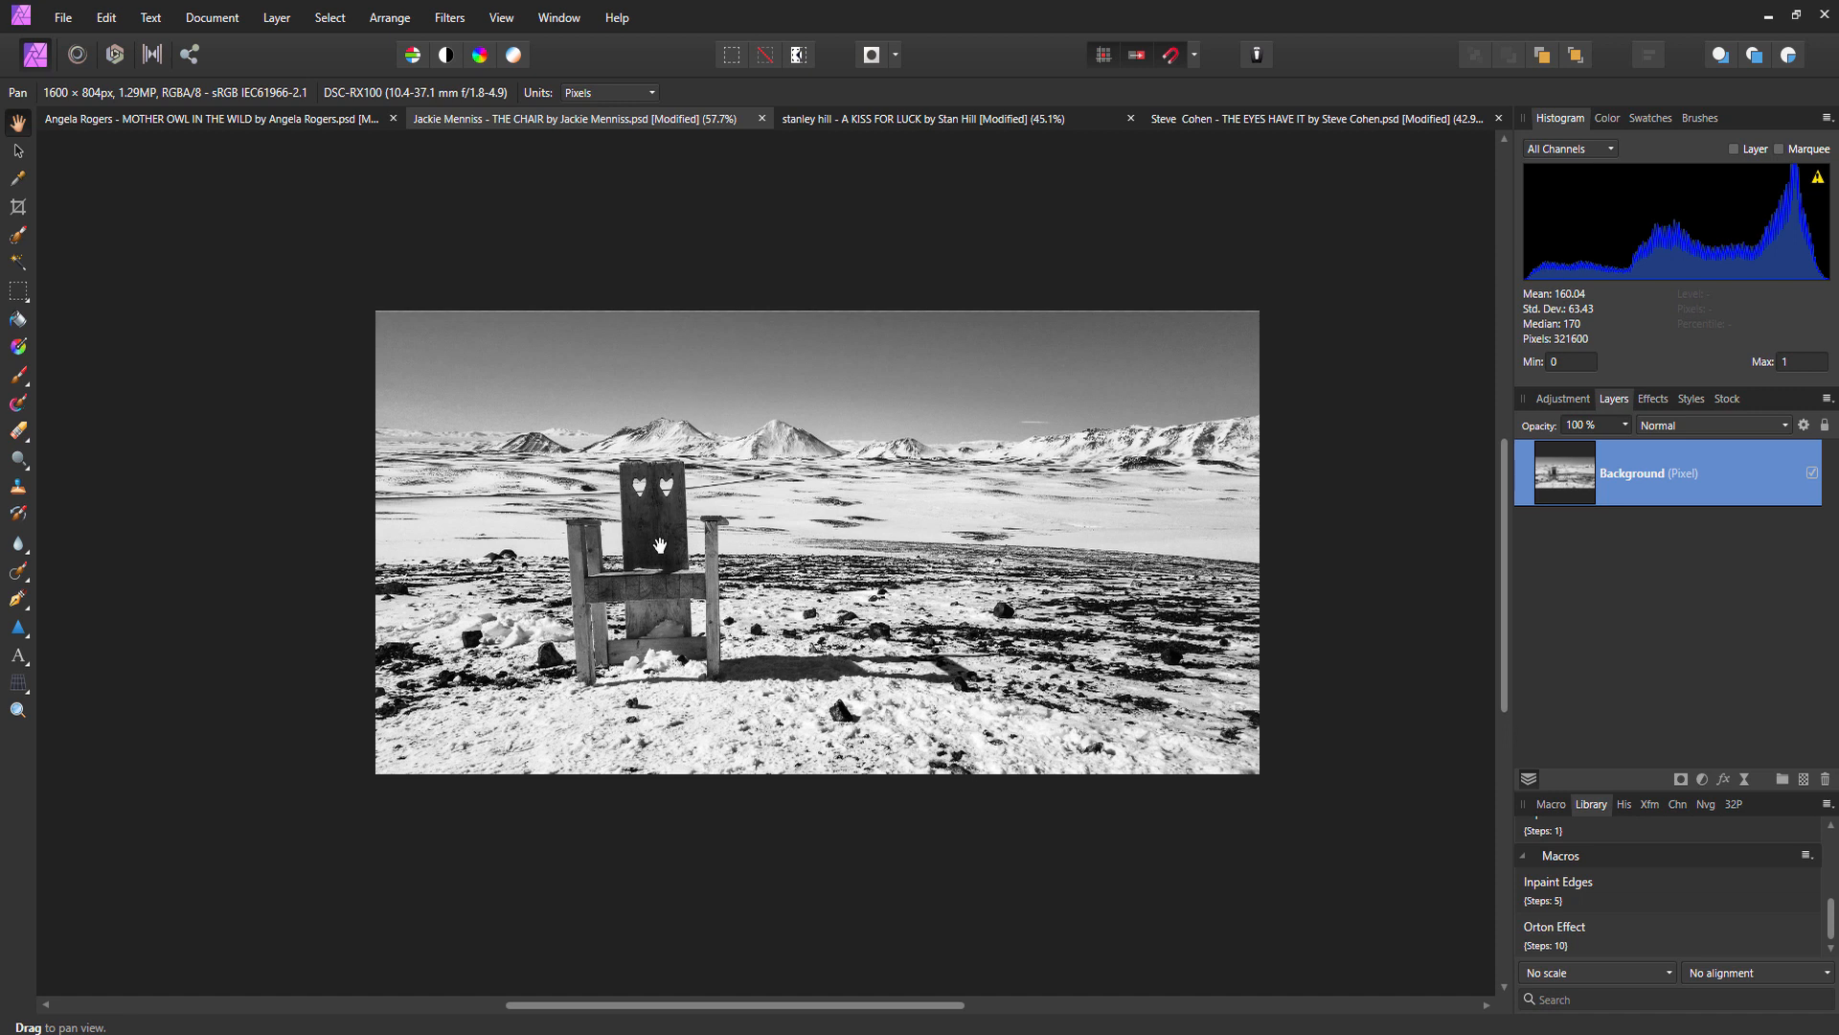
{"action": "left_click_drag", "start_coordinate": [659, 545], "coordinate": [684, 523]}
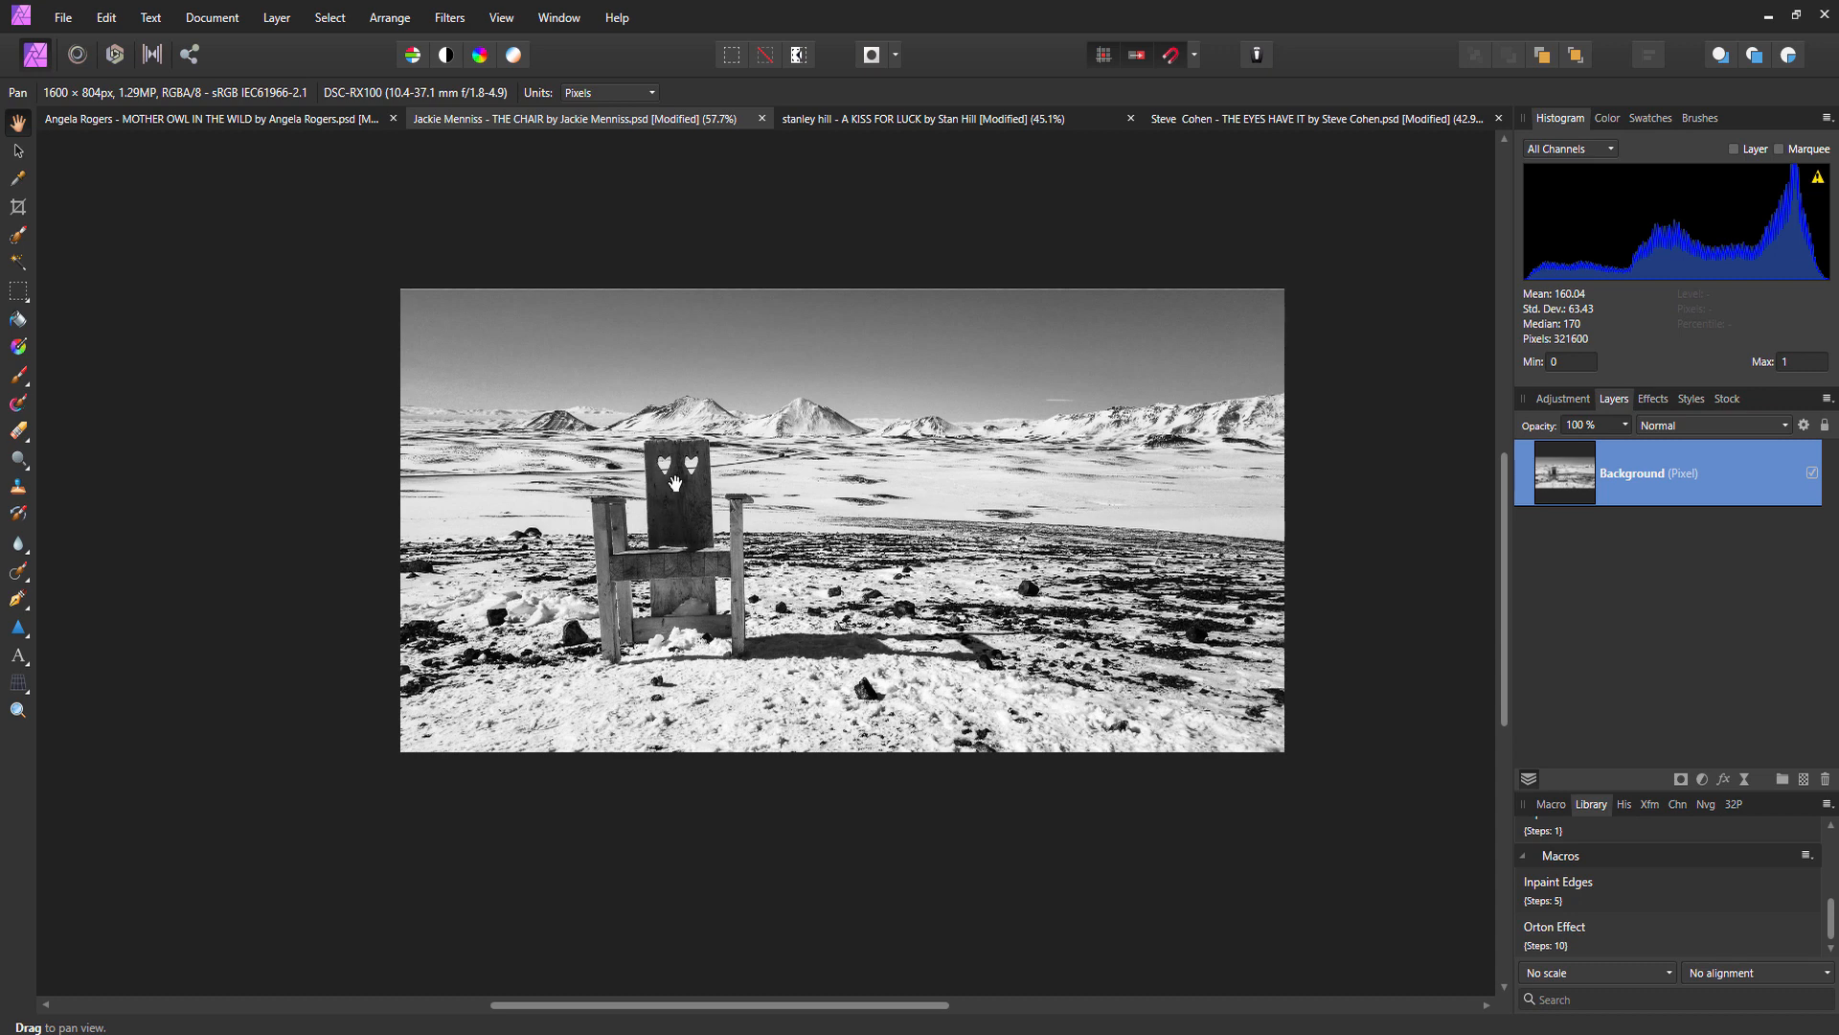
{"action": "scroll", "coordinate": [682, 508], "scroll_direction": "up", "scroll_amount": 2}
{"action": "scroll", "coordinate": [681, 508], "scroll_direction": "up", "scroll_amount": 1}
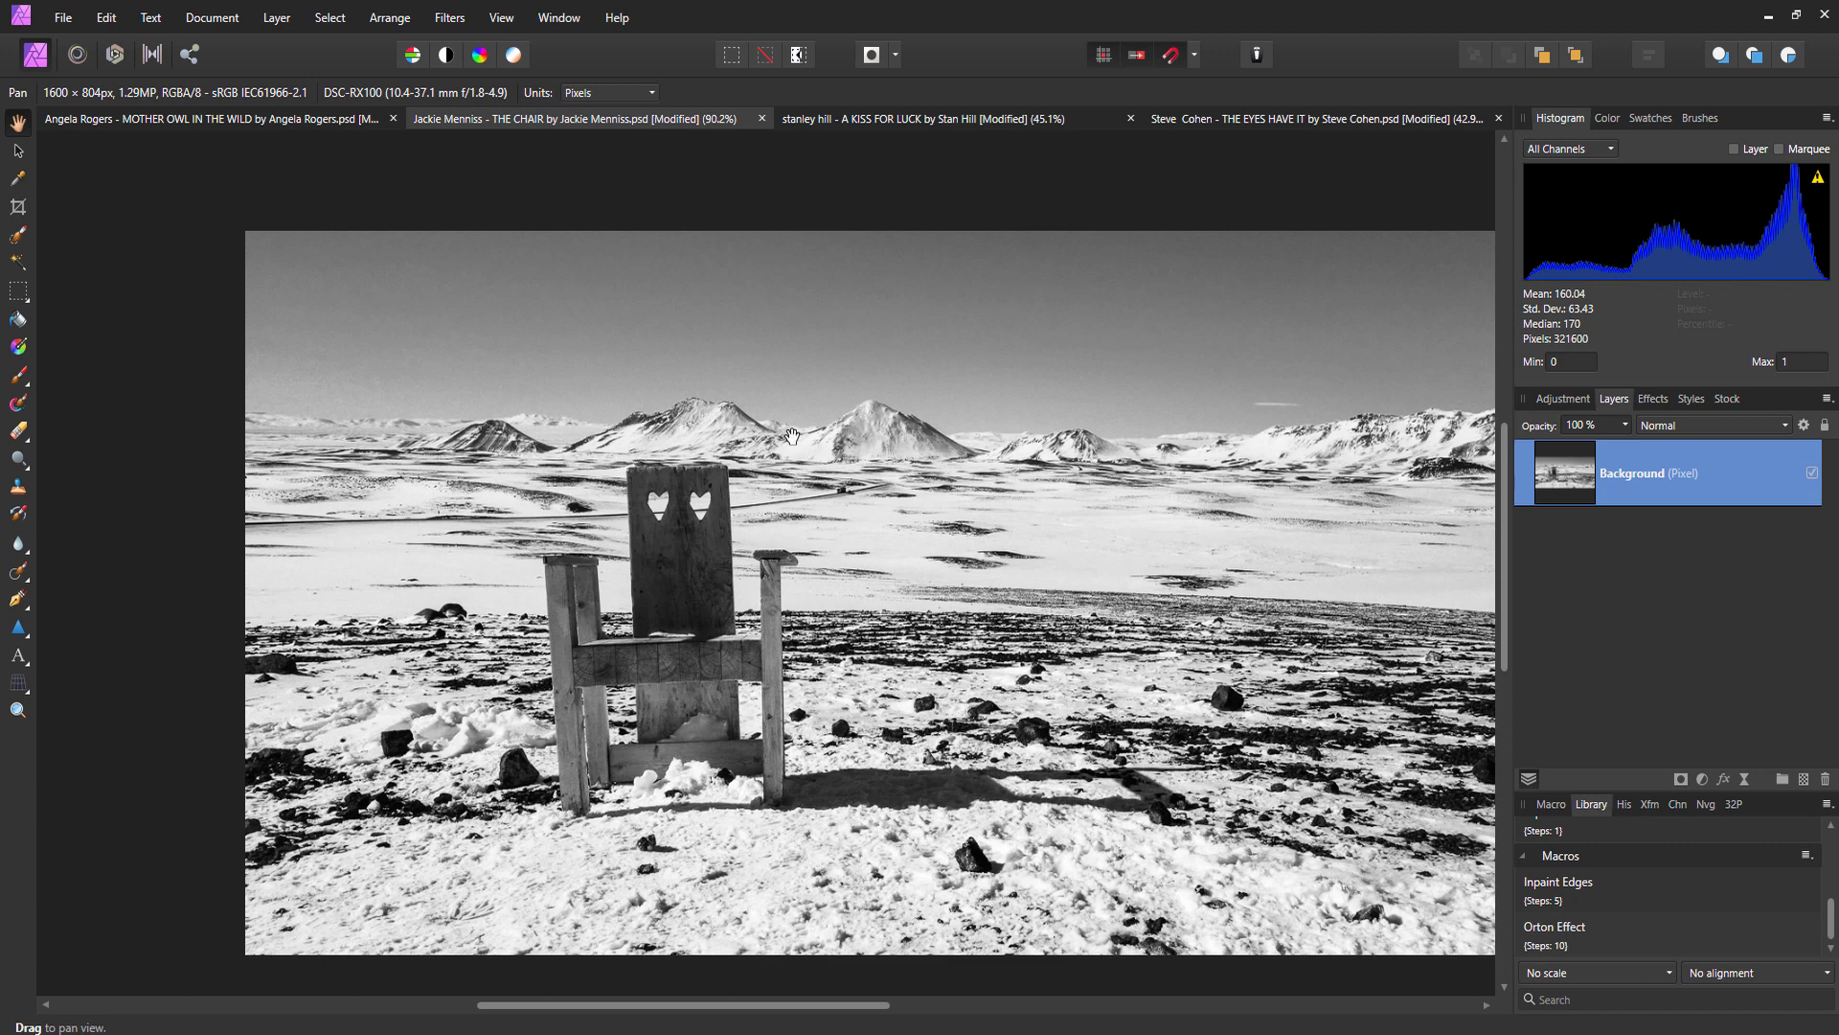
{"action": "scroll", "coordinate": [830, 529], "scroll_direction": "down", "scroll_amount": 1}
{"action": "left_click_drag", "start_coordinate": [713, 535], "coordinate": [666, 483]}
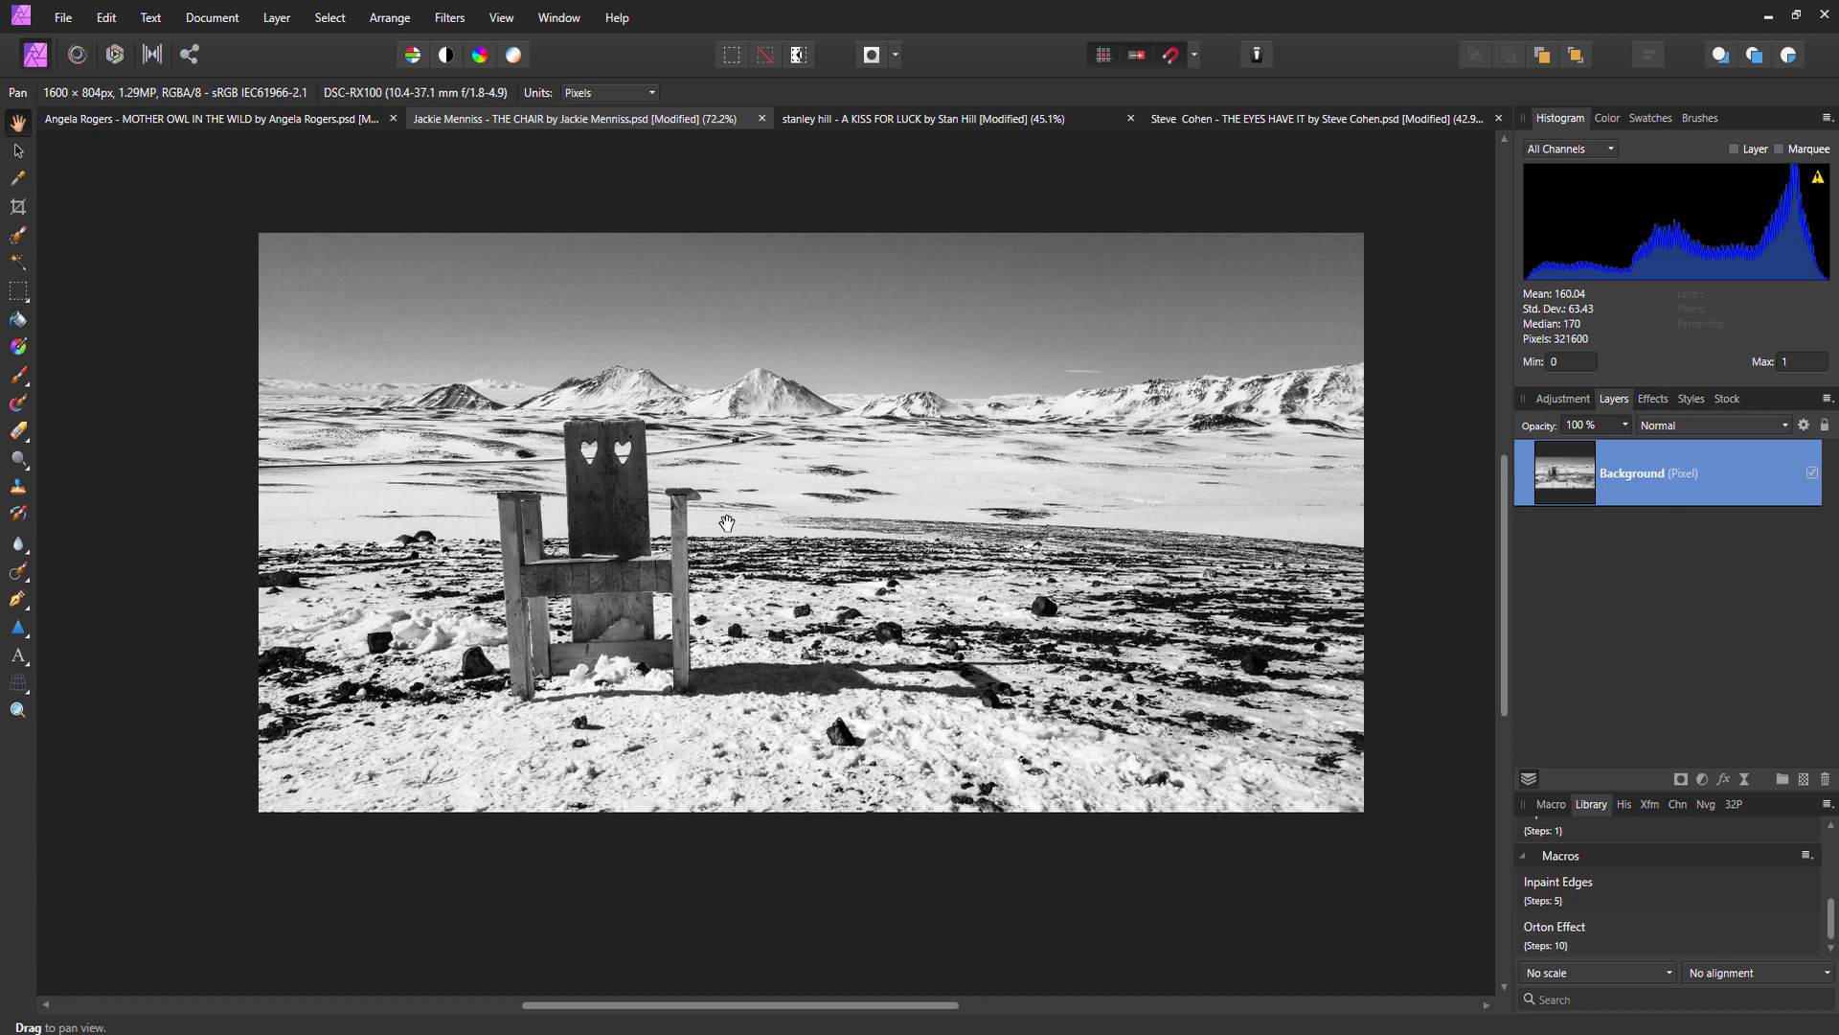
{"action": "left_click_drag", "start_coordinate": [610, 590], "coordinate": [630, 596]}
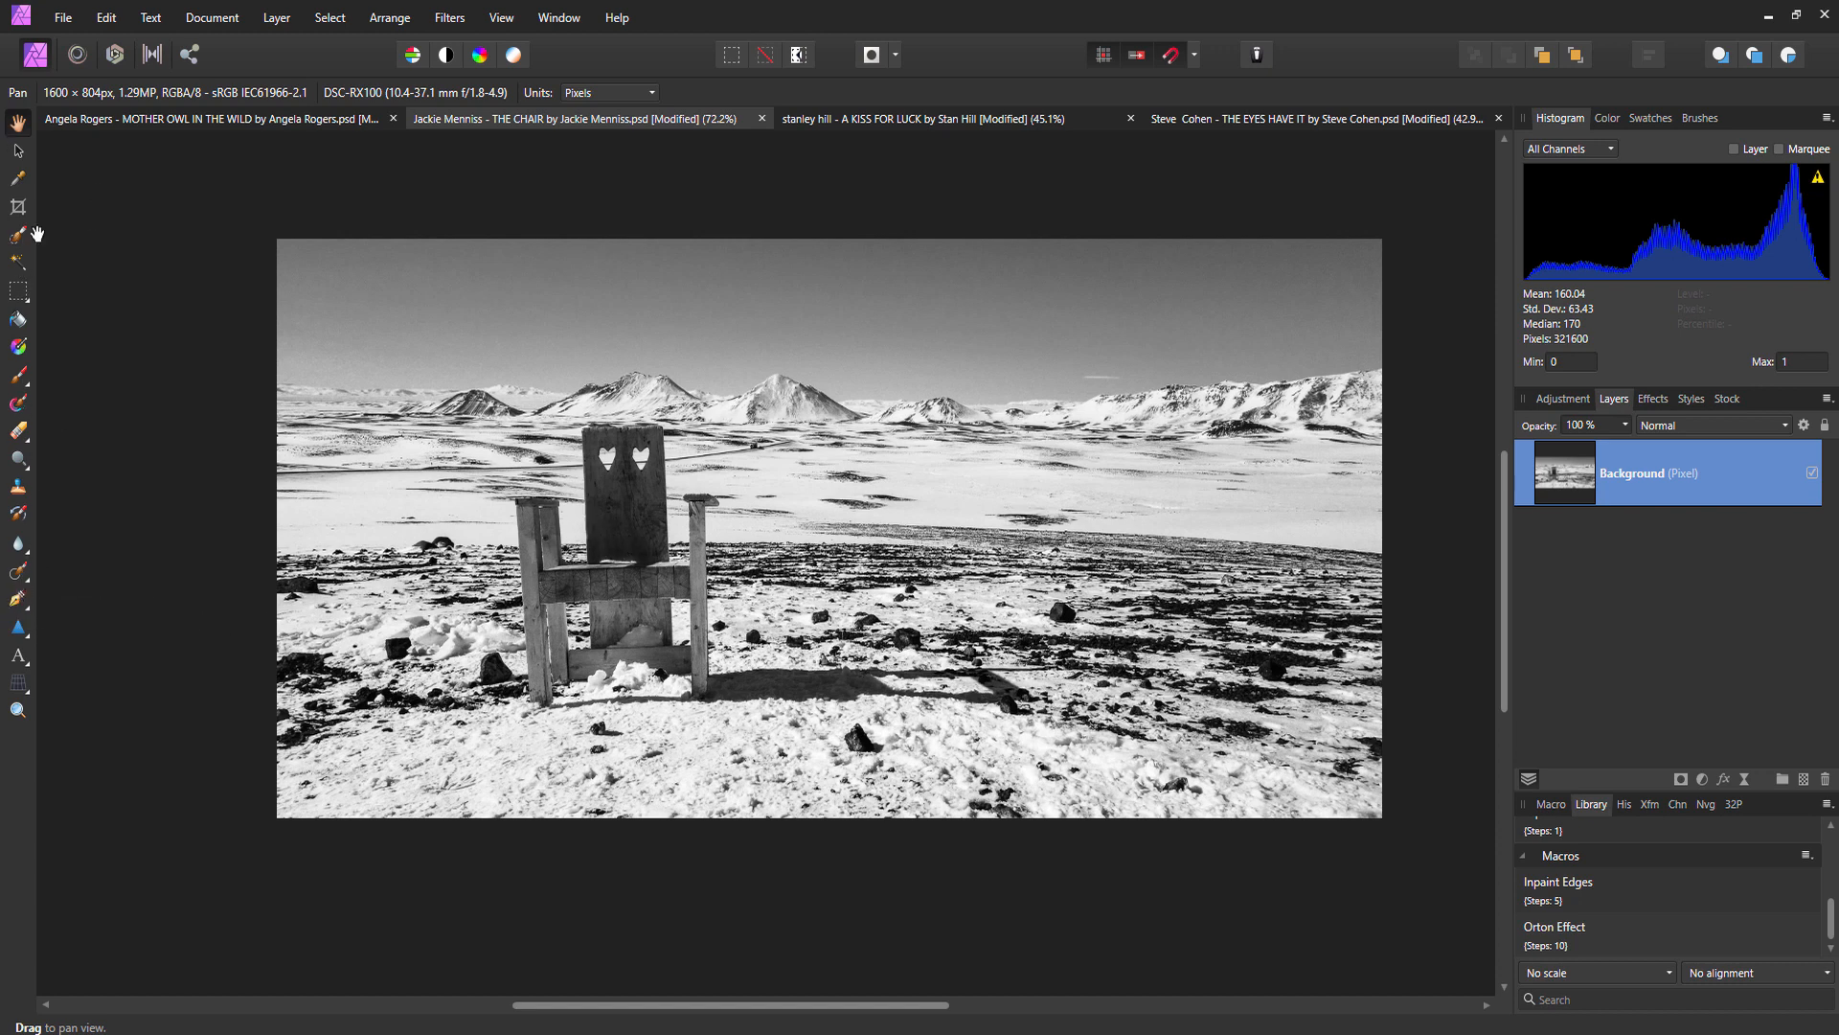
Start a Pen tool path at the foot of the chair's right front leg and run it up to the armrest's underside.
{"action": "left_click", "coordinate": [17, 600]}
{"action": "scroll", "coordinate": [611, 649], "scroll_direction": "up", "scroll_amount": 3}
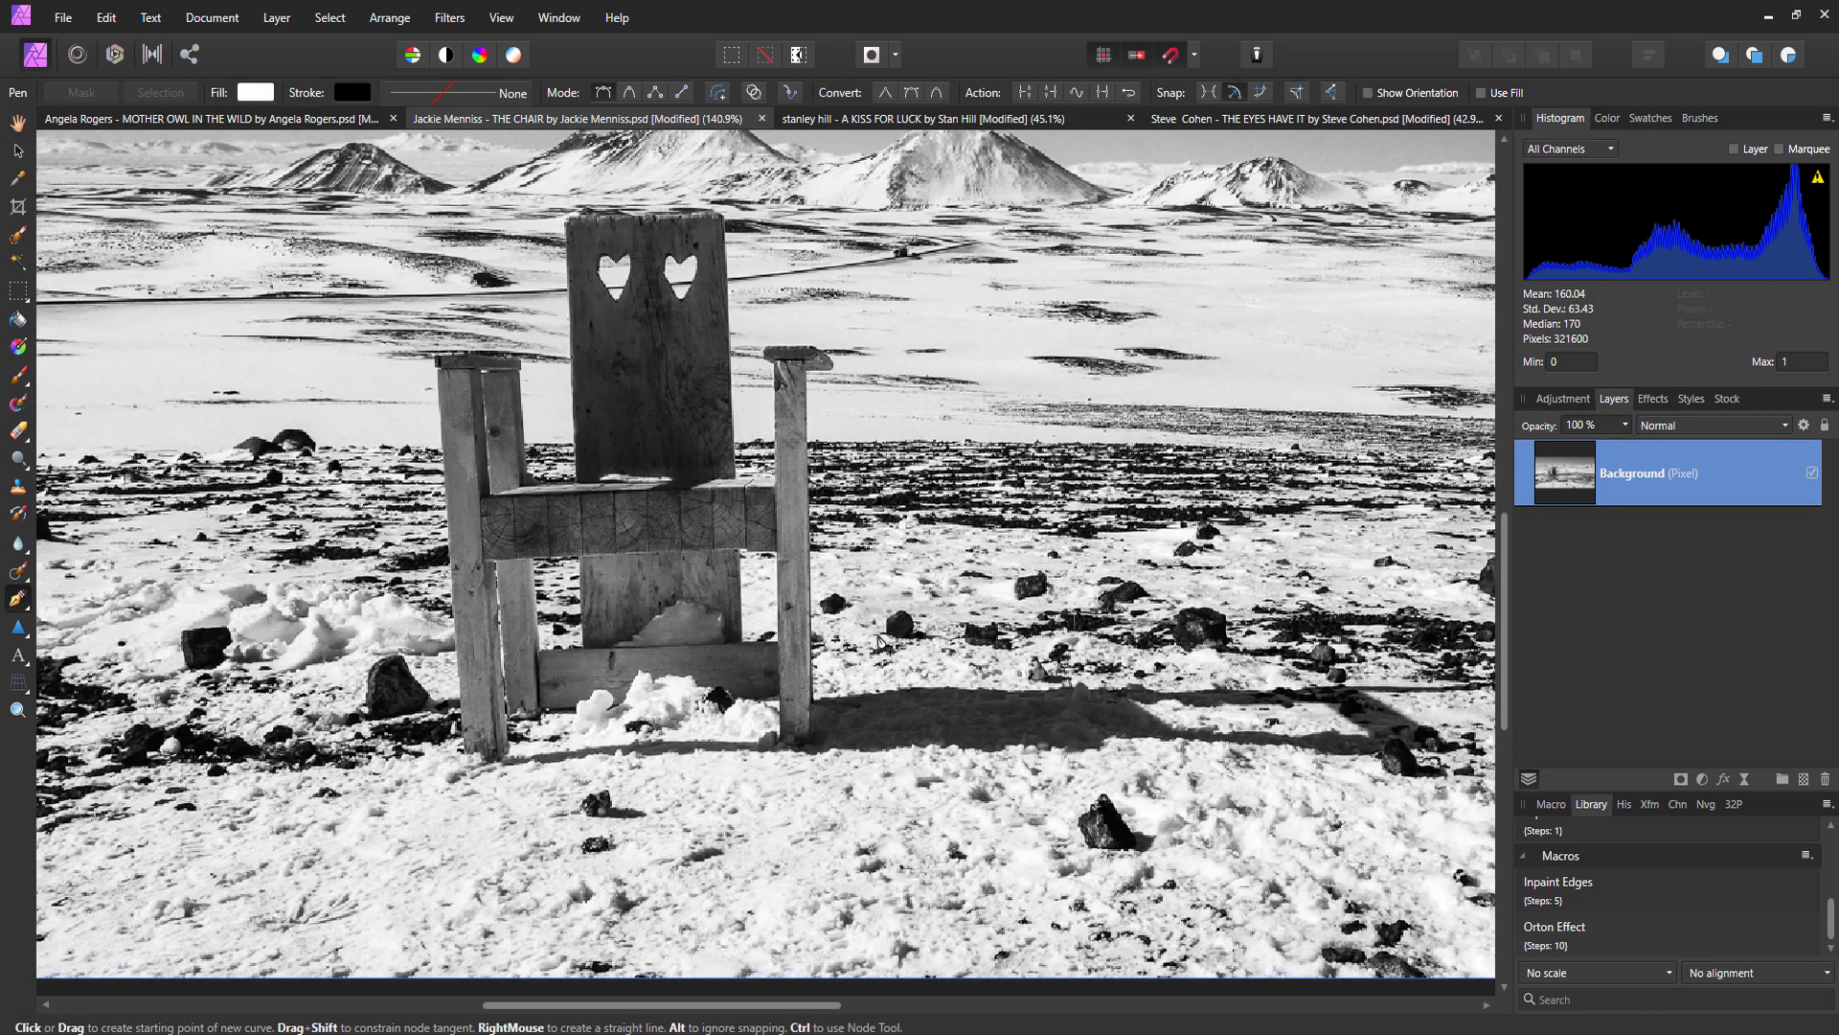
{"action": "scroll", "coordinate": [881, 647], "scroll_direction": "up", "scroll_amount": 1}
{"action": "scroll", "coordinate": [842, 764], "scroll_direction": "up", "scroll_amount": 2}
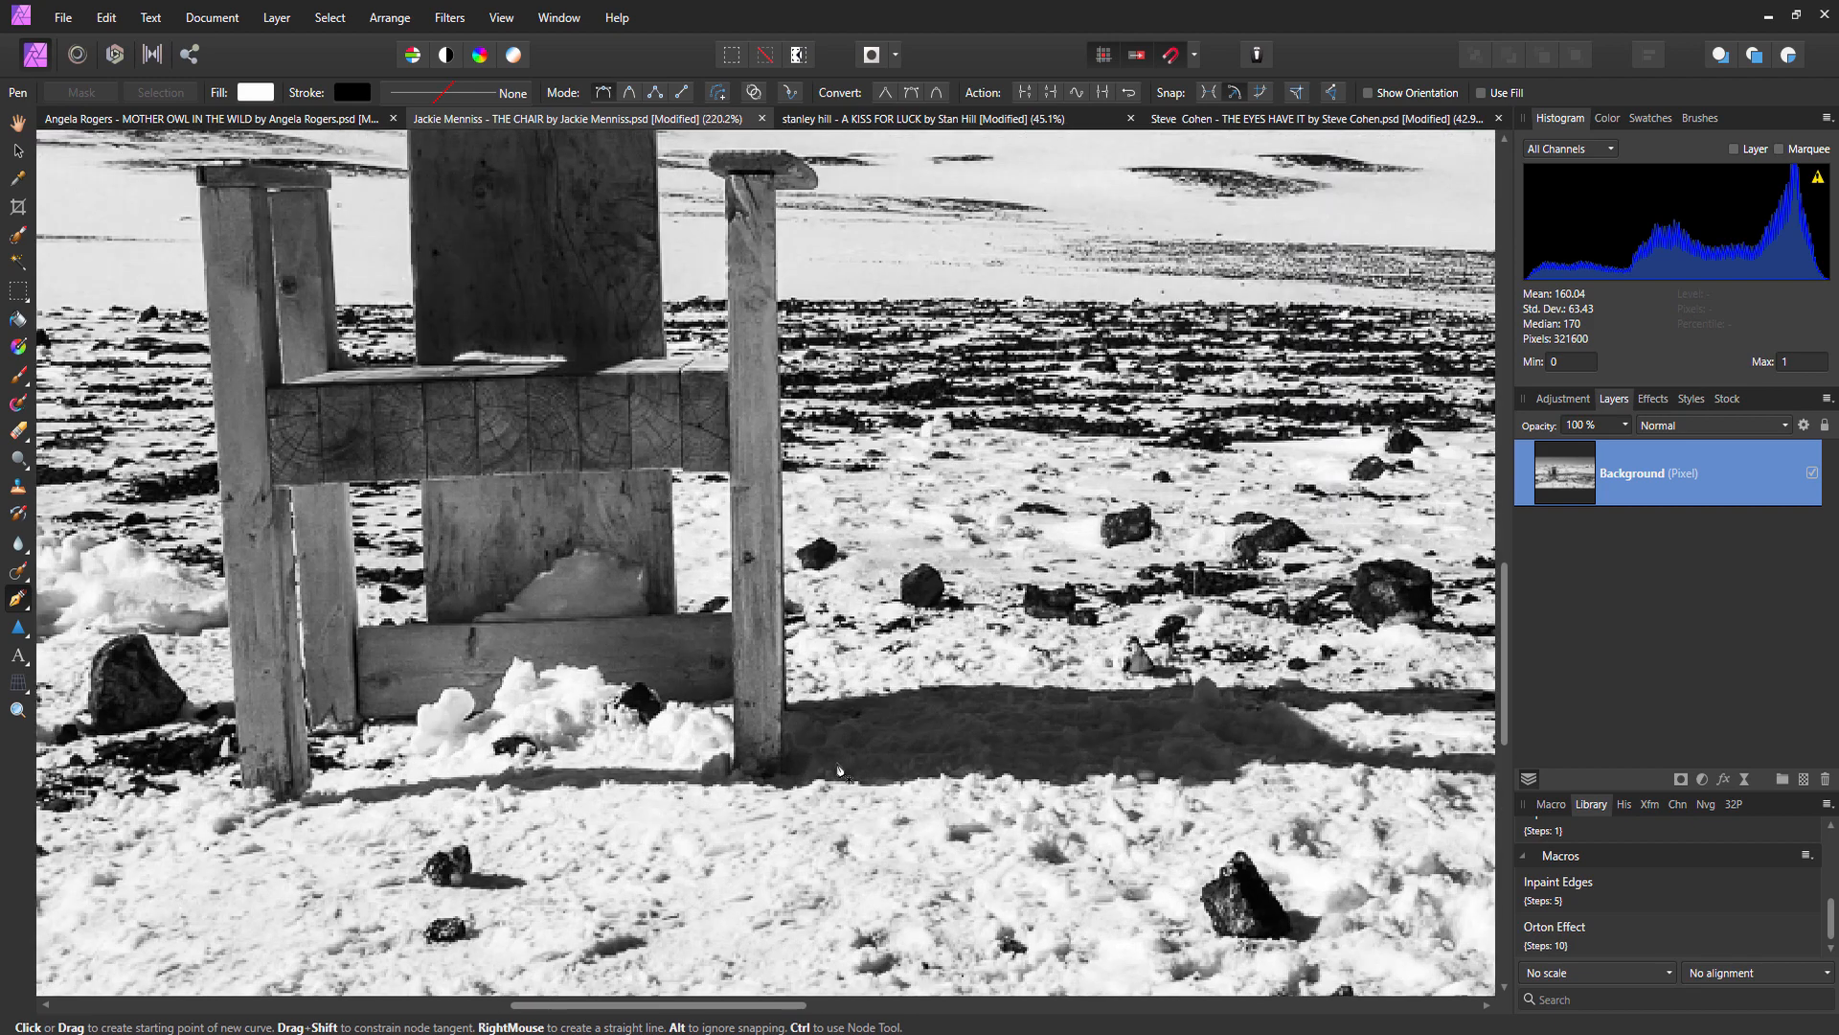
{"action": "scroll", "coordinate": [742, 658], "scroll_direction": "down", "scroll_amount": 2}
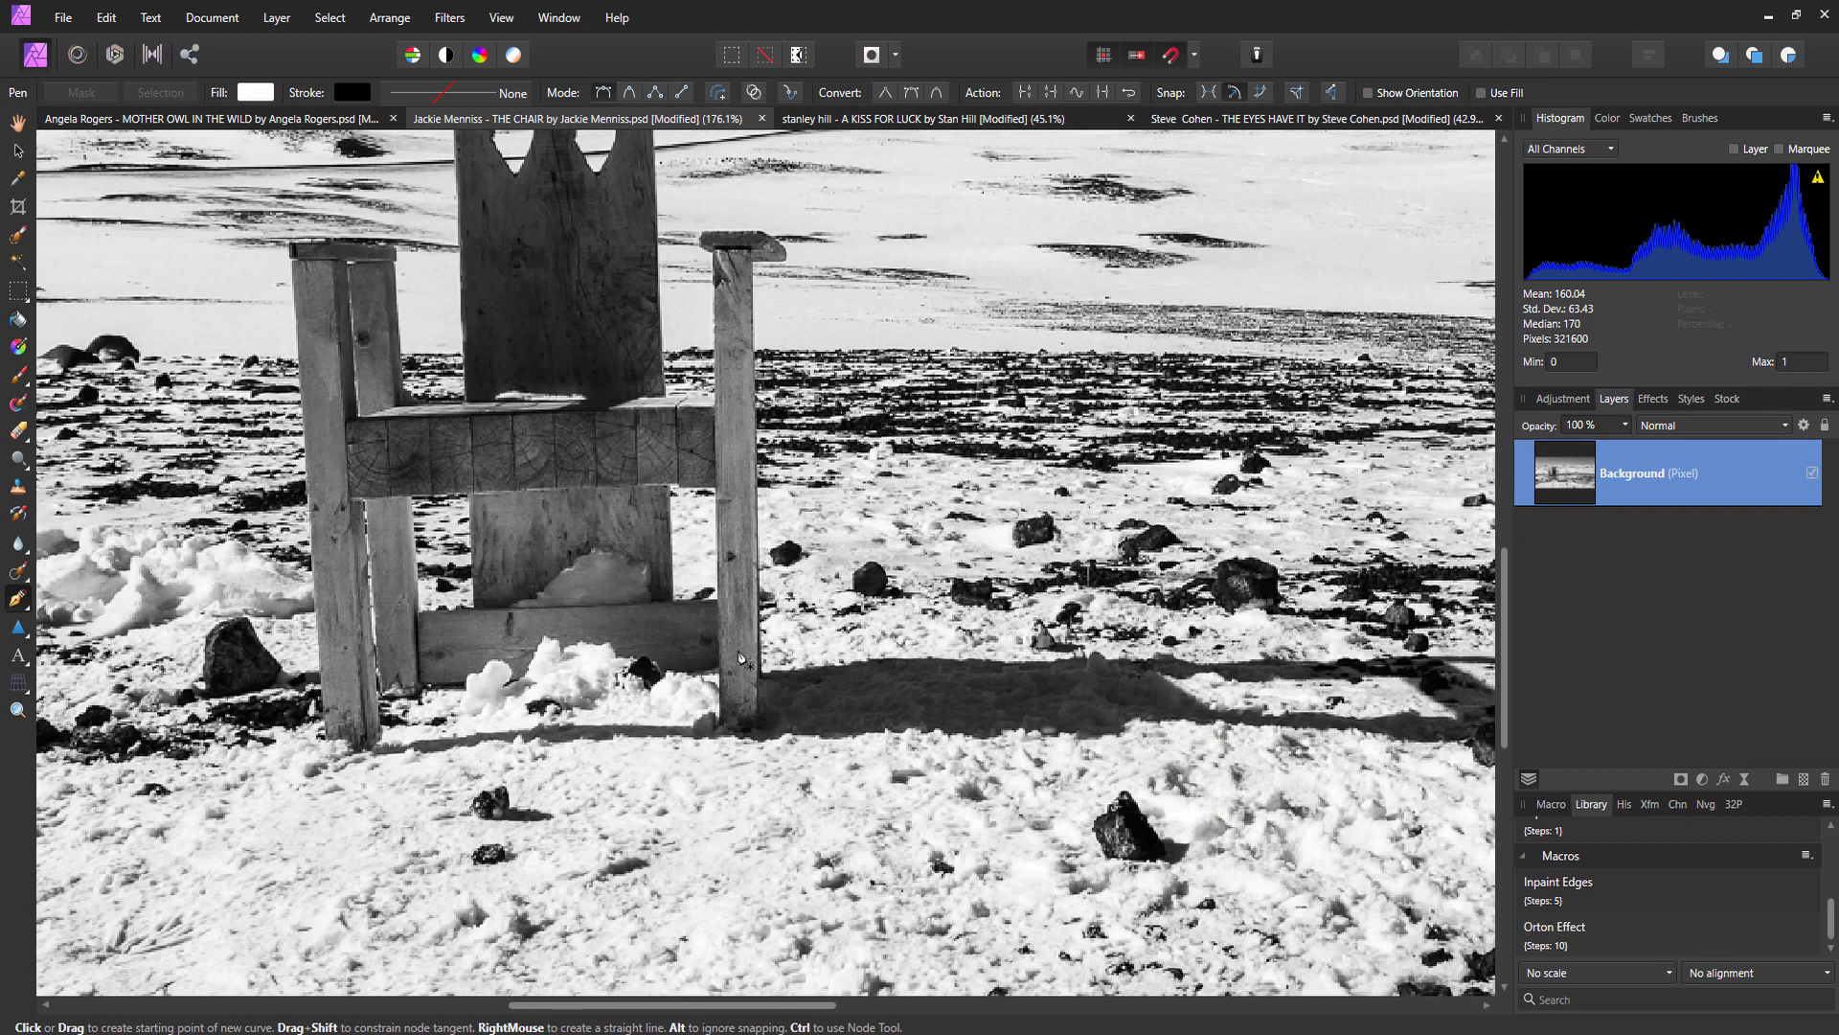
{"action": "scroll", "coordinate": [741, 615], "scroll_direction": "down", "scroll_amount": 1}
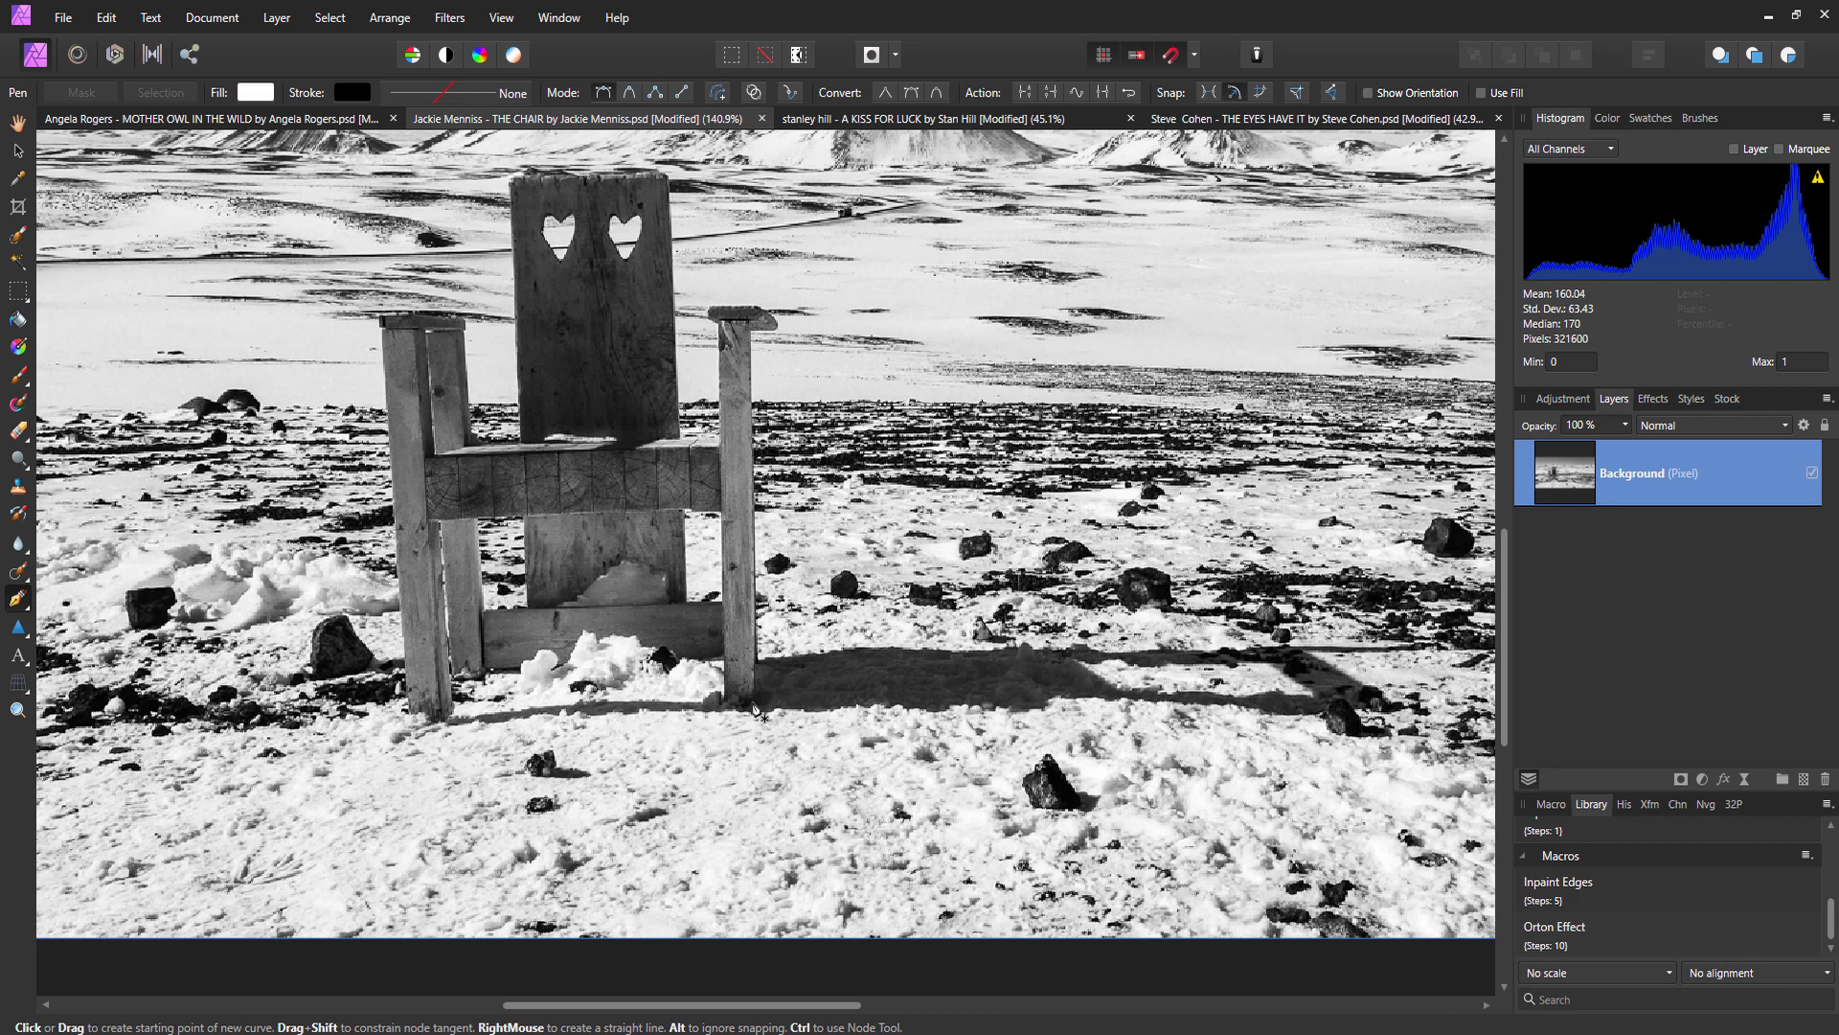
{"action": "scroll", "coordinate": [747, 713], "scroll_direction": "up", "scroll_amount": 2}
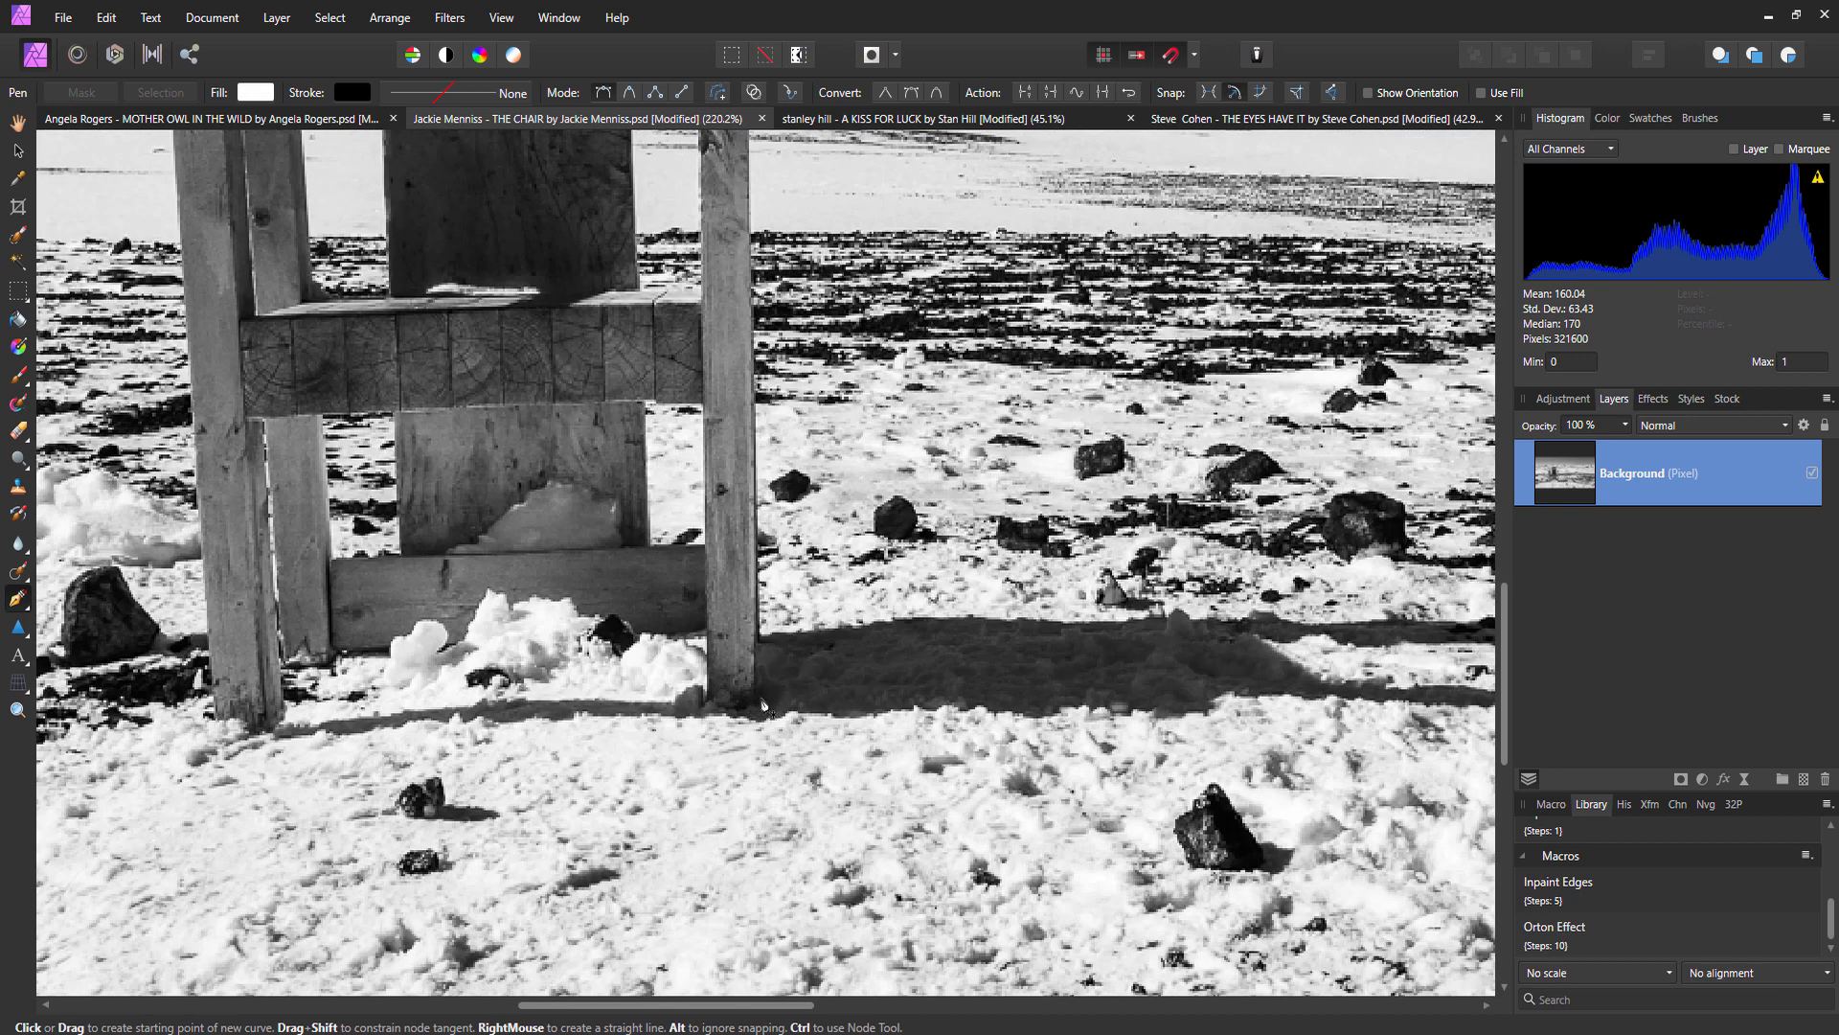
{"action": "left_click", "coordinate": [760, 702]}
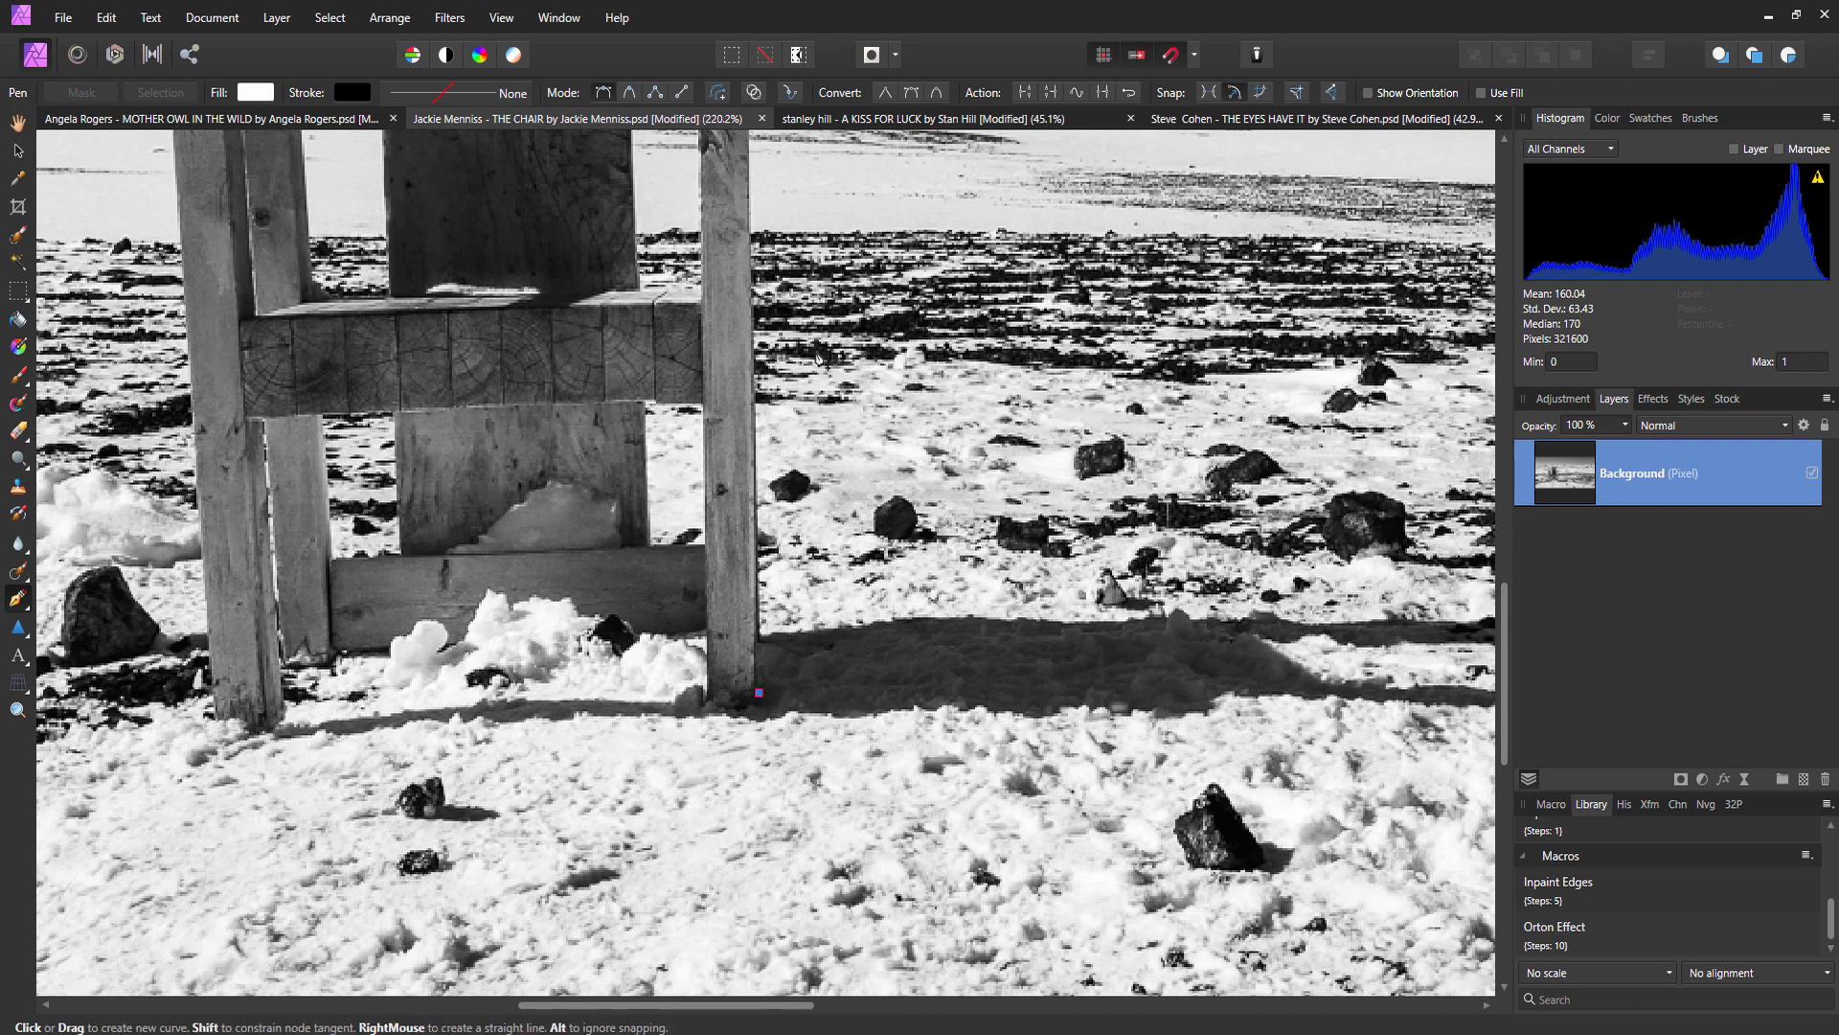
{"action": "scroll", "coordinate": [753, 353], "scroll_direction": "up", "scroll_amount": 4}
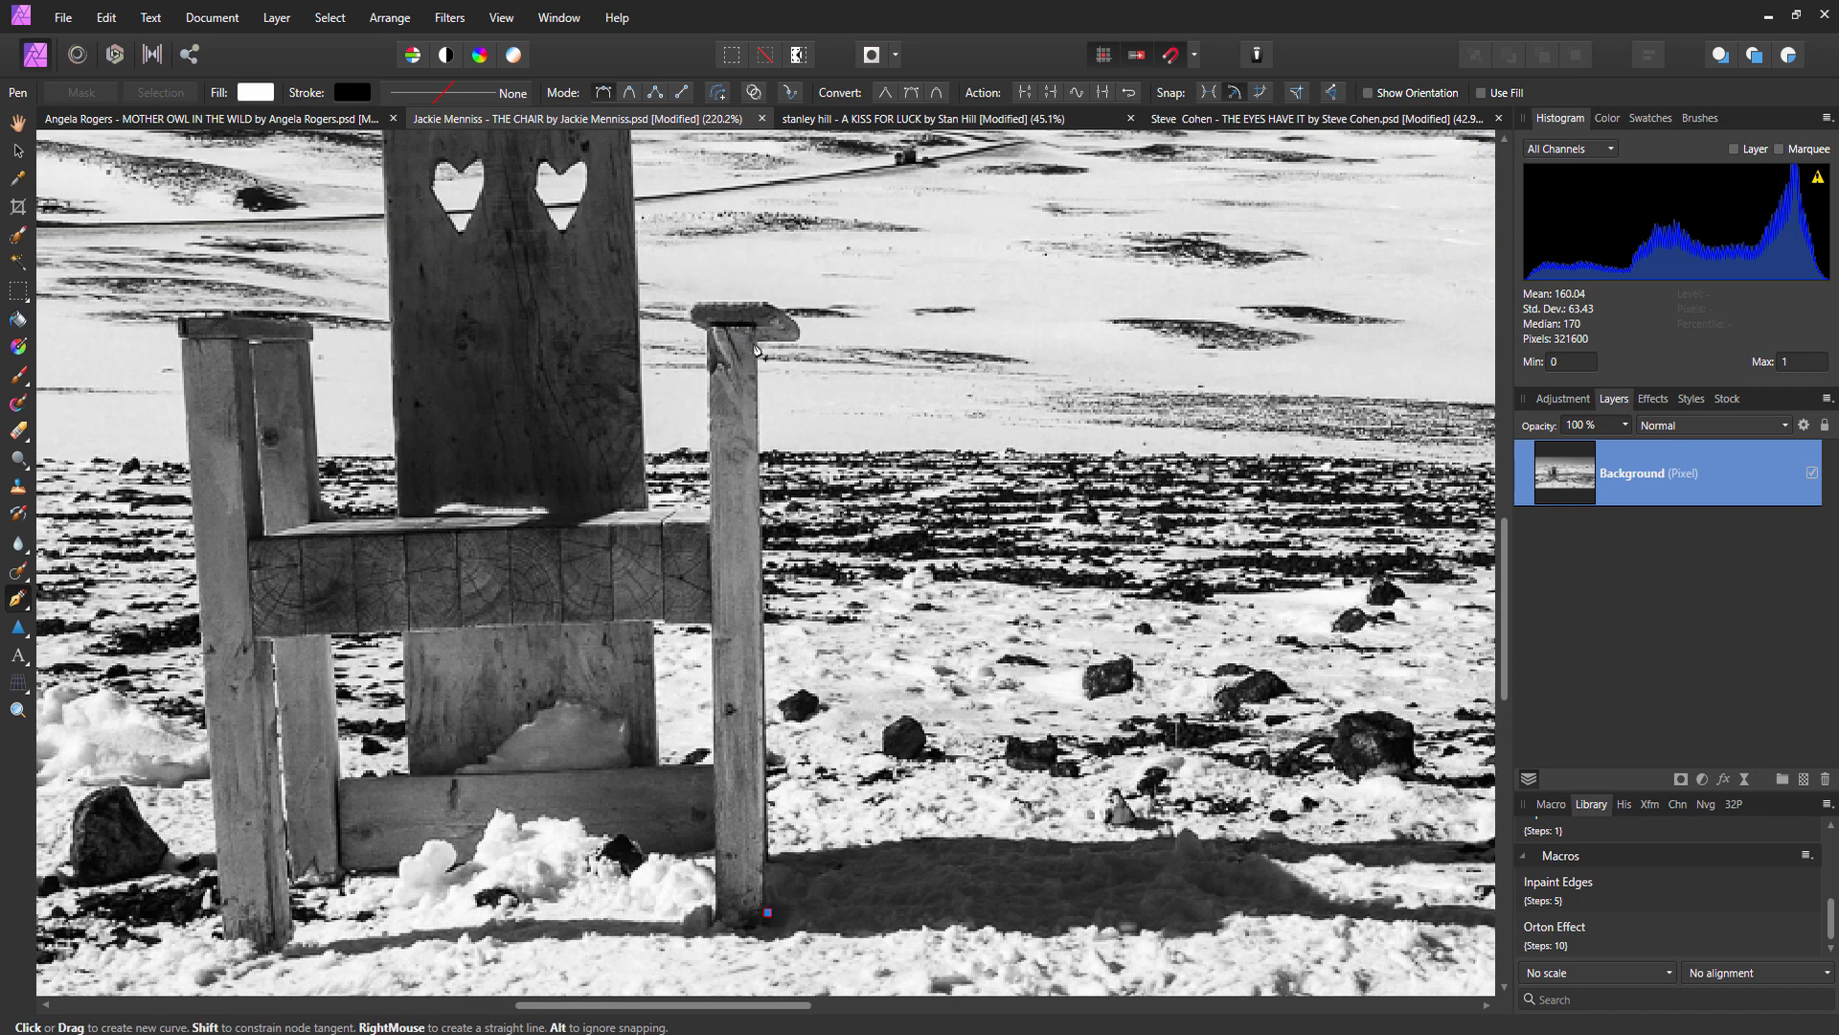
{"action": "left_click", "coordinate": [757, 339]}
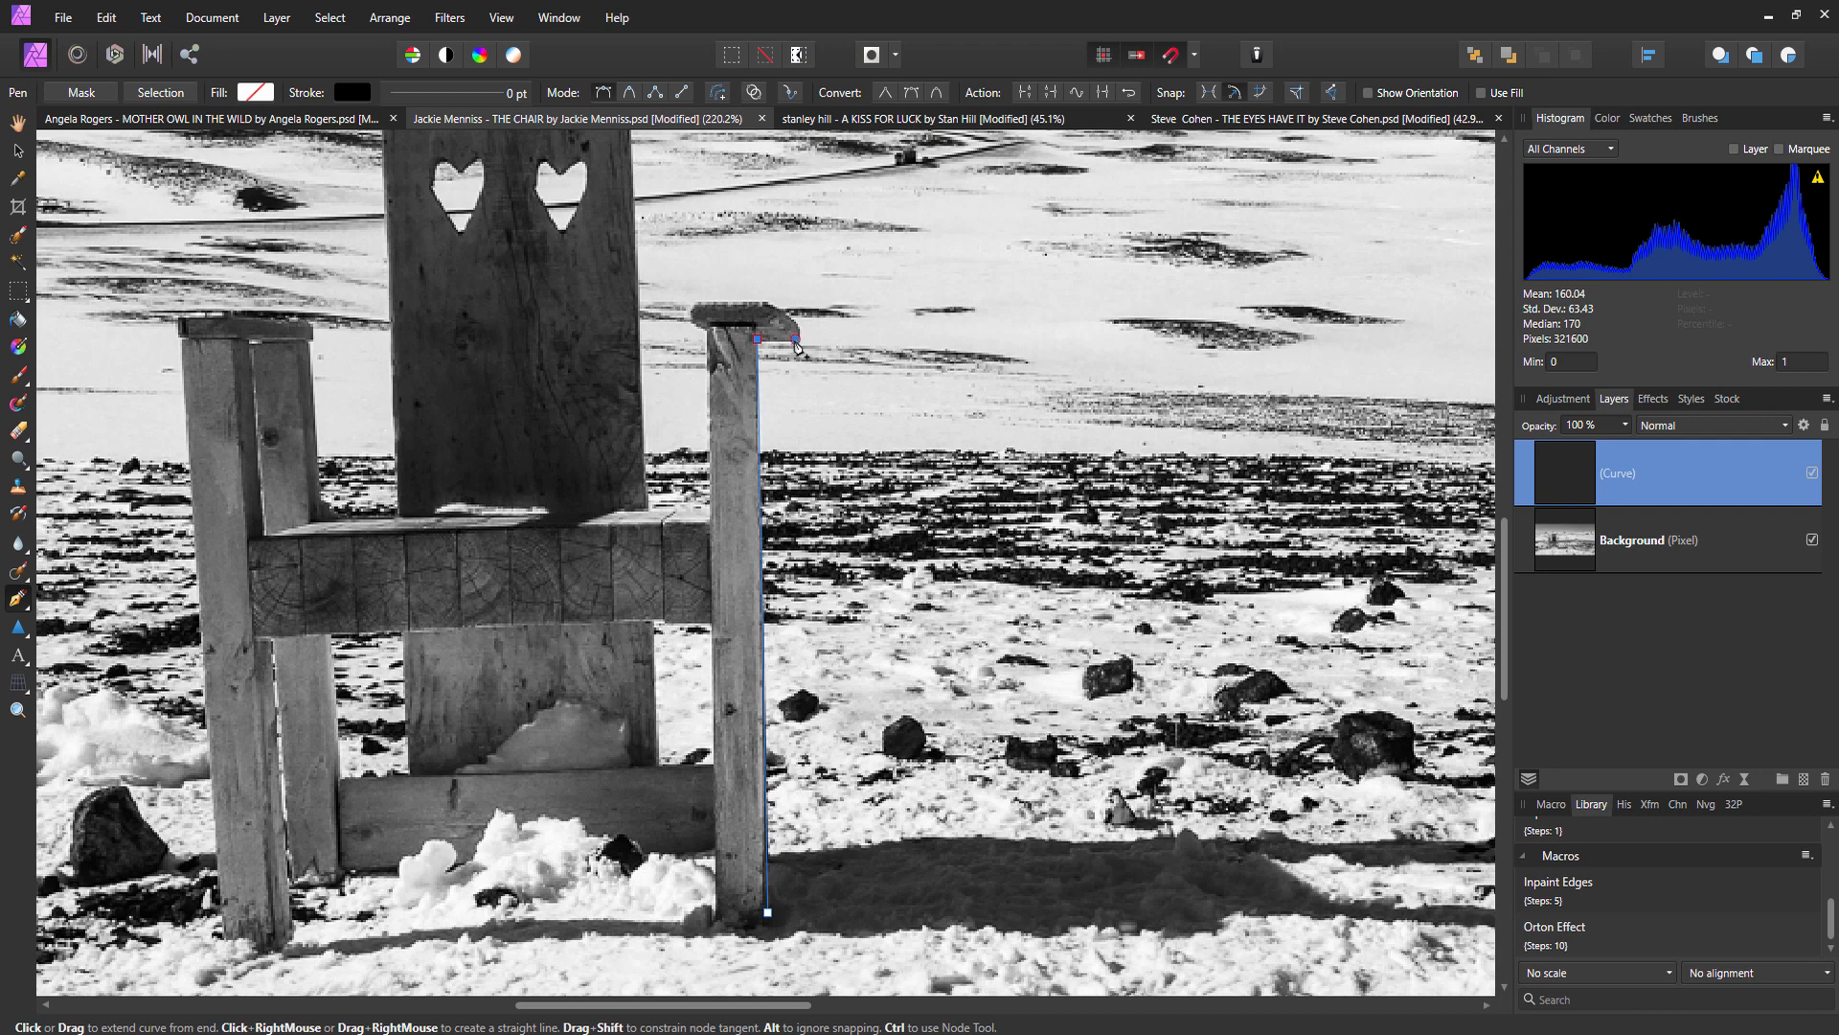
Trace the path around the right armrest's underside, rounded outer end and top edge.
{"action": "left_click", "coordinate": [795, 340]}
{"action": "scroll", "coordinate": [795, 344], "scroll_direction": "up", "scroll_amount": 4}
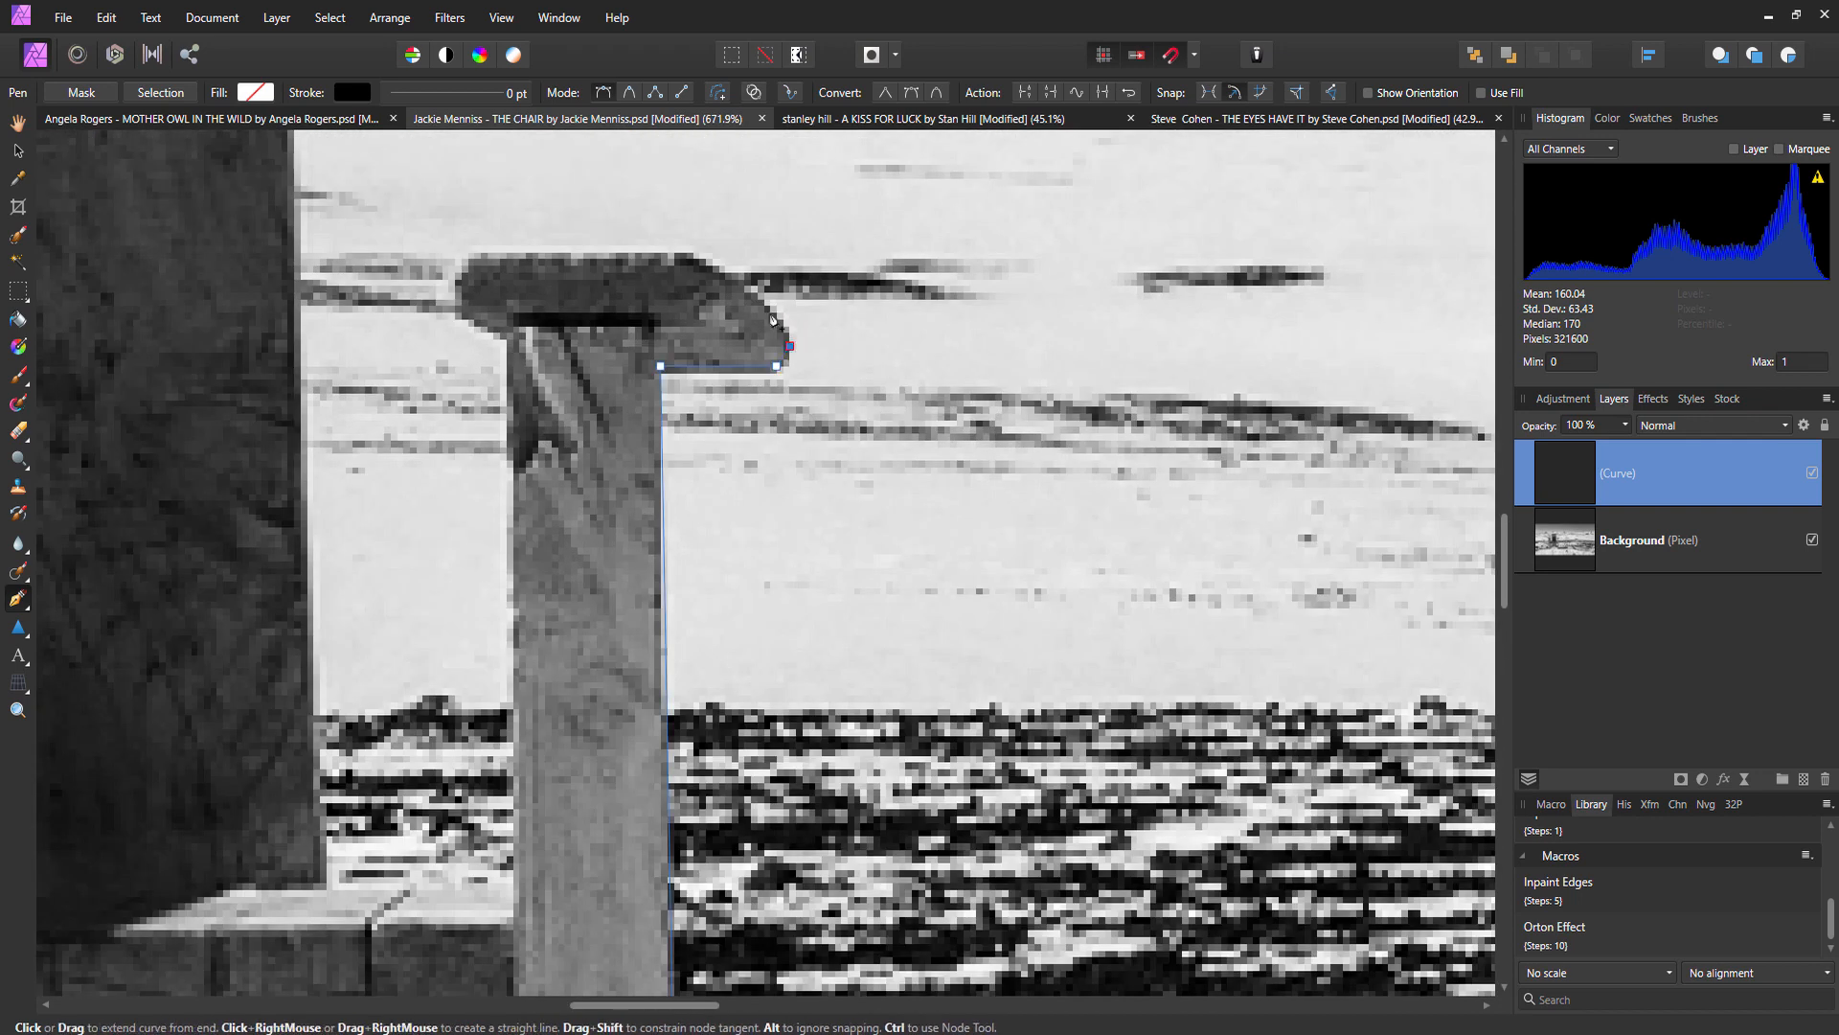
{"action": "left_click", "coordinate": [687, 254]}
{"action": "left_click", "coordinate": [473, 255]}
{"action": "left_click", "coordinate": [384, 339]}
{"action": "key", "text": "z"}
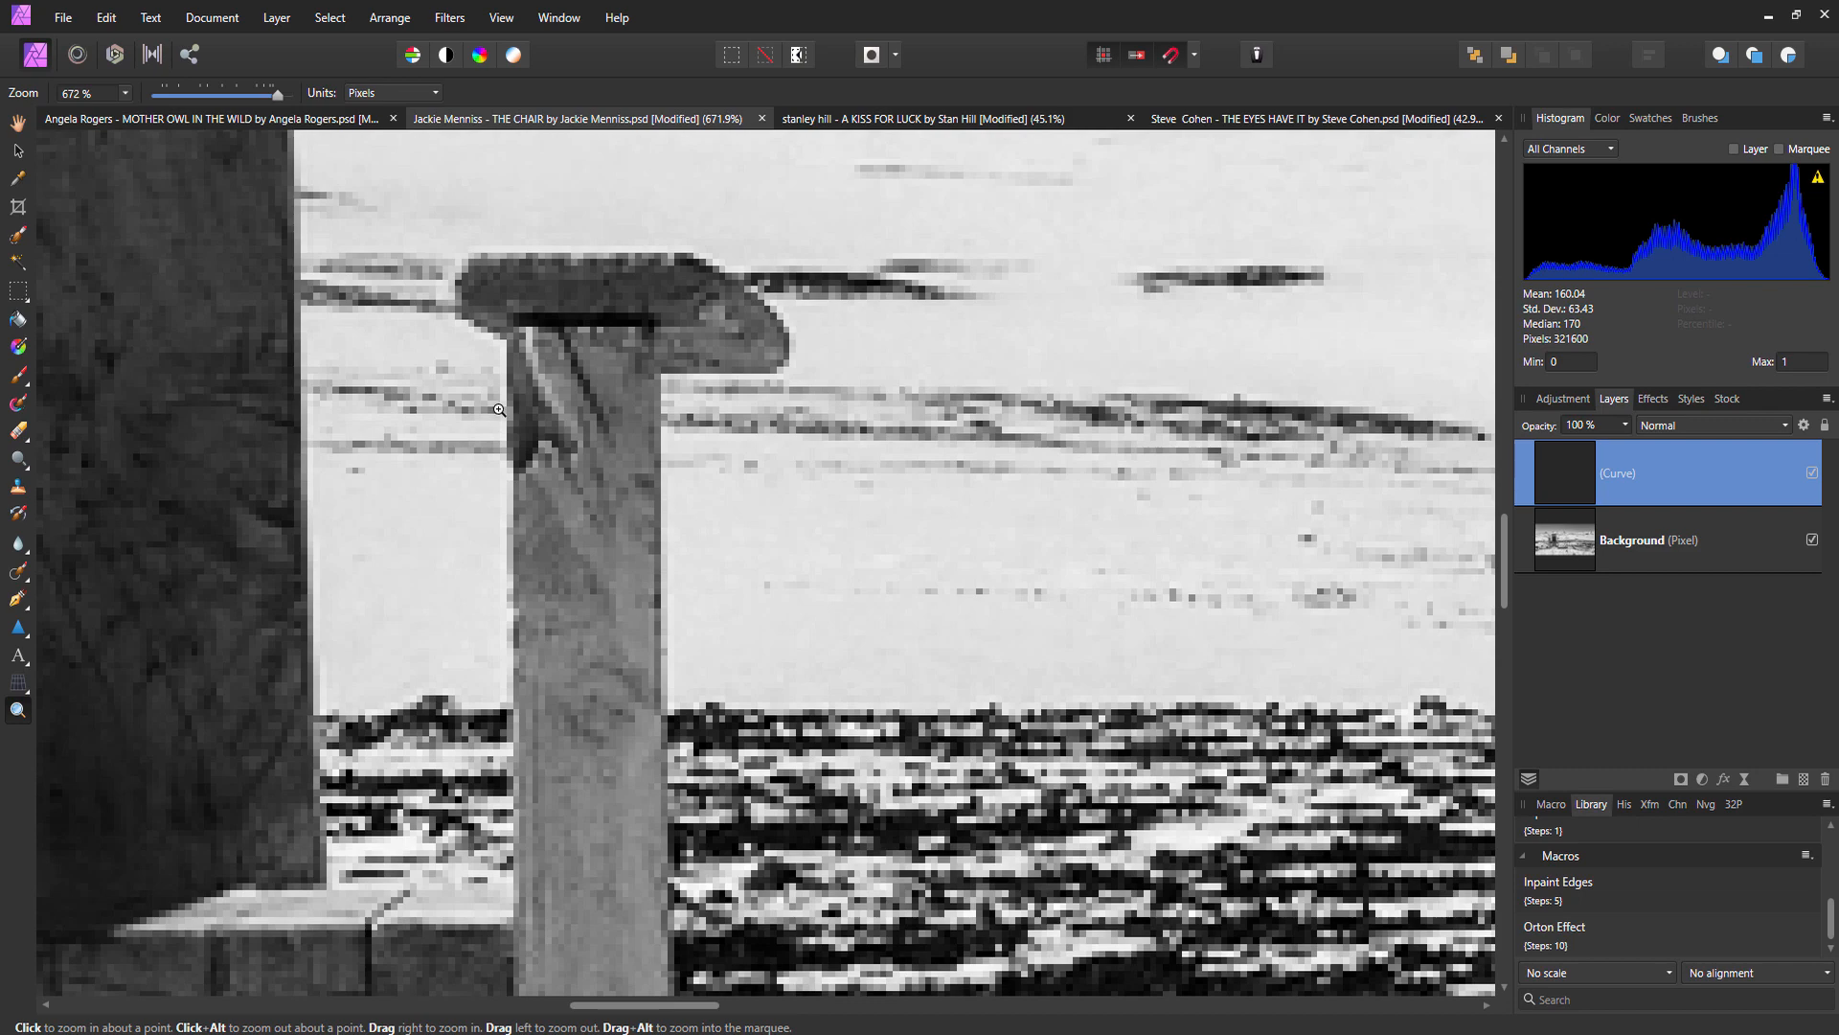
{"action": "scroll", "coordinate": [627, 674], "scroll_direction": "down", "scroll_amount": 10}
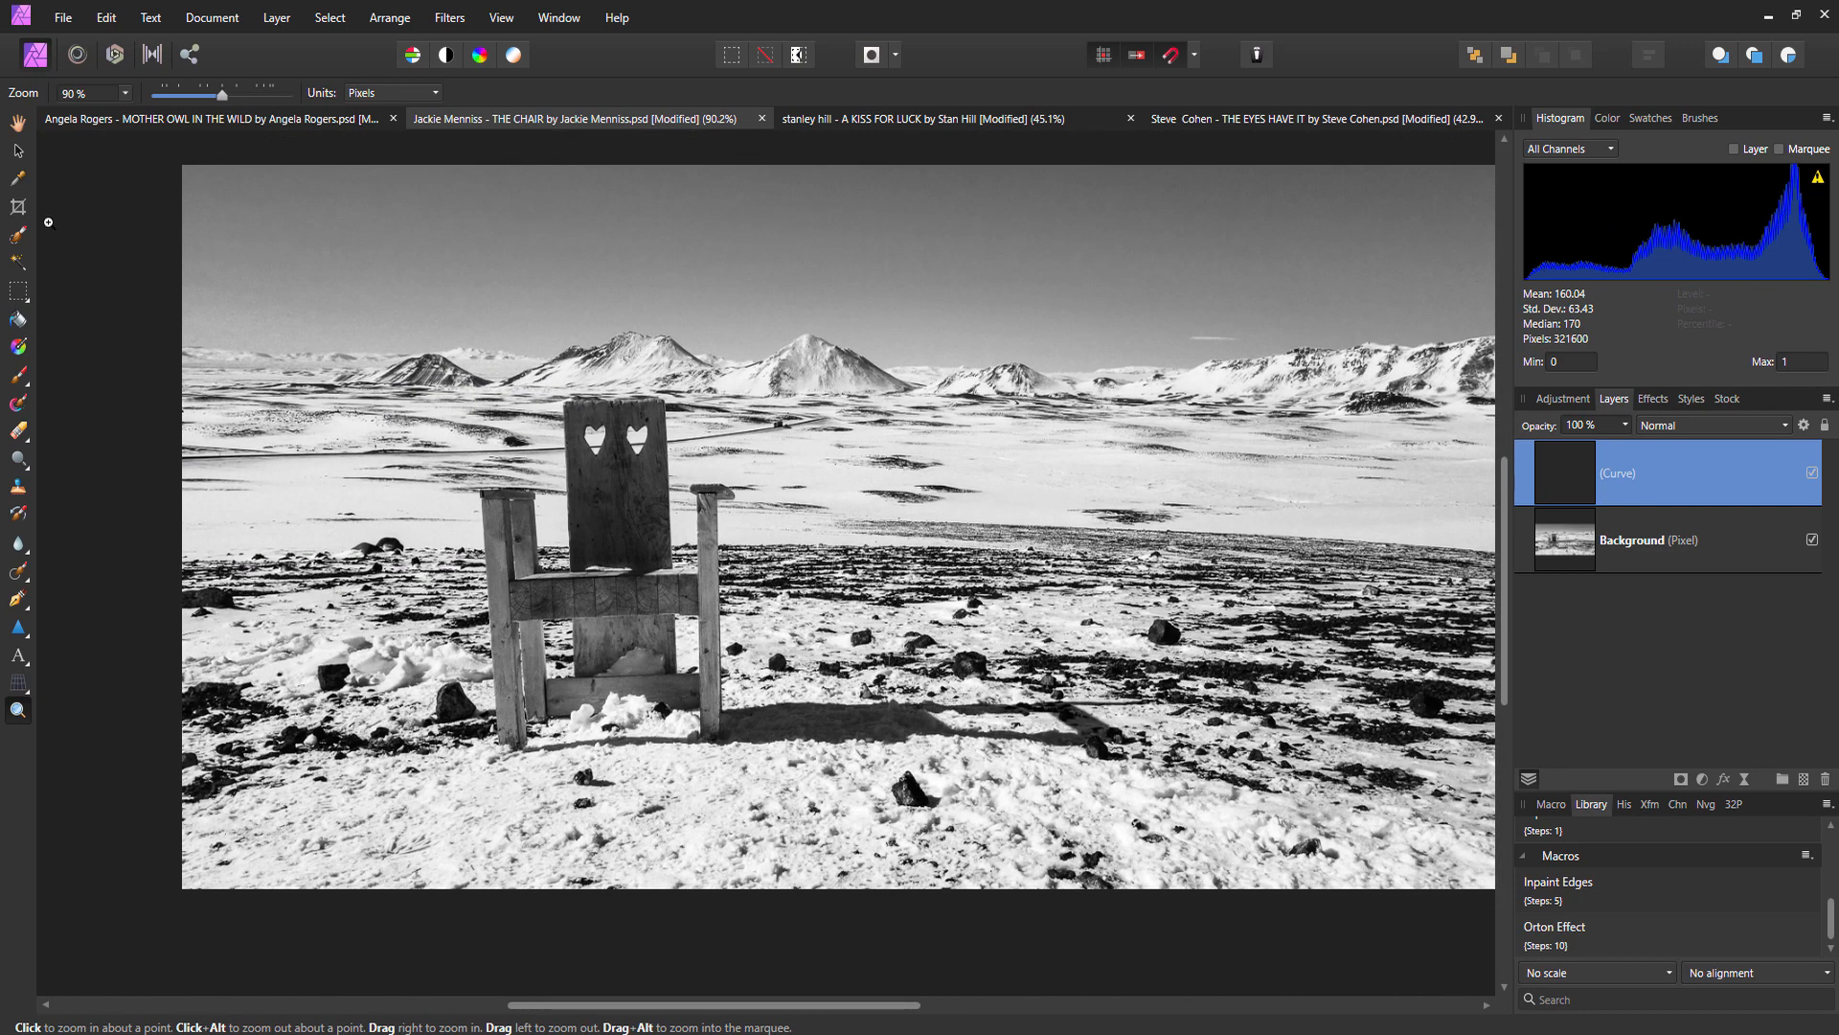
{"action": "left_click", "coordinate": [18, 600]}
{"action": "scroll", "coordinate": [686, 564], "scroll_direction": "up", "scroll_amount": 10}
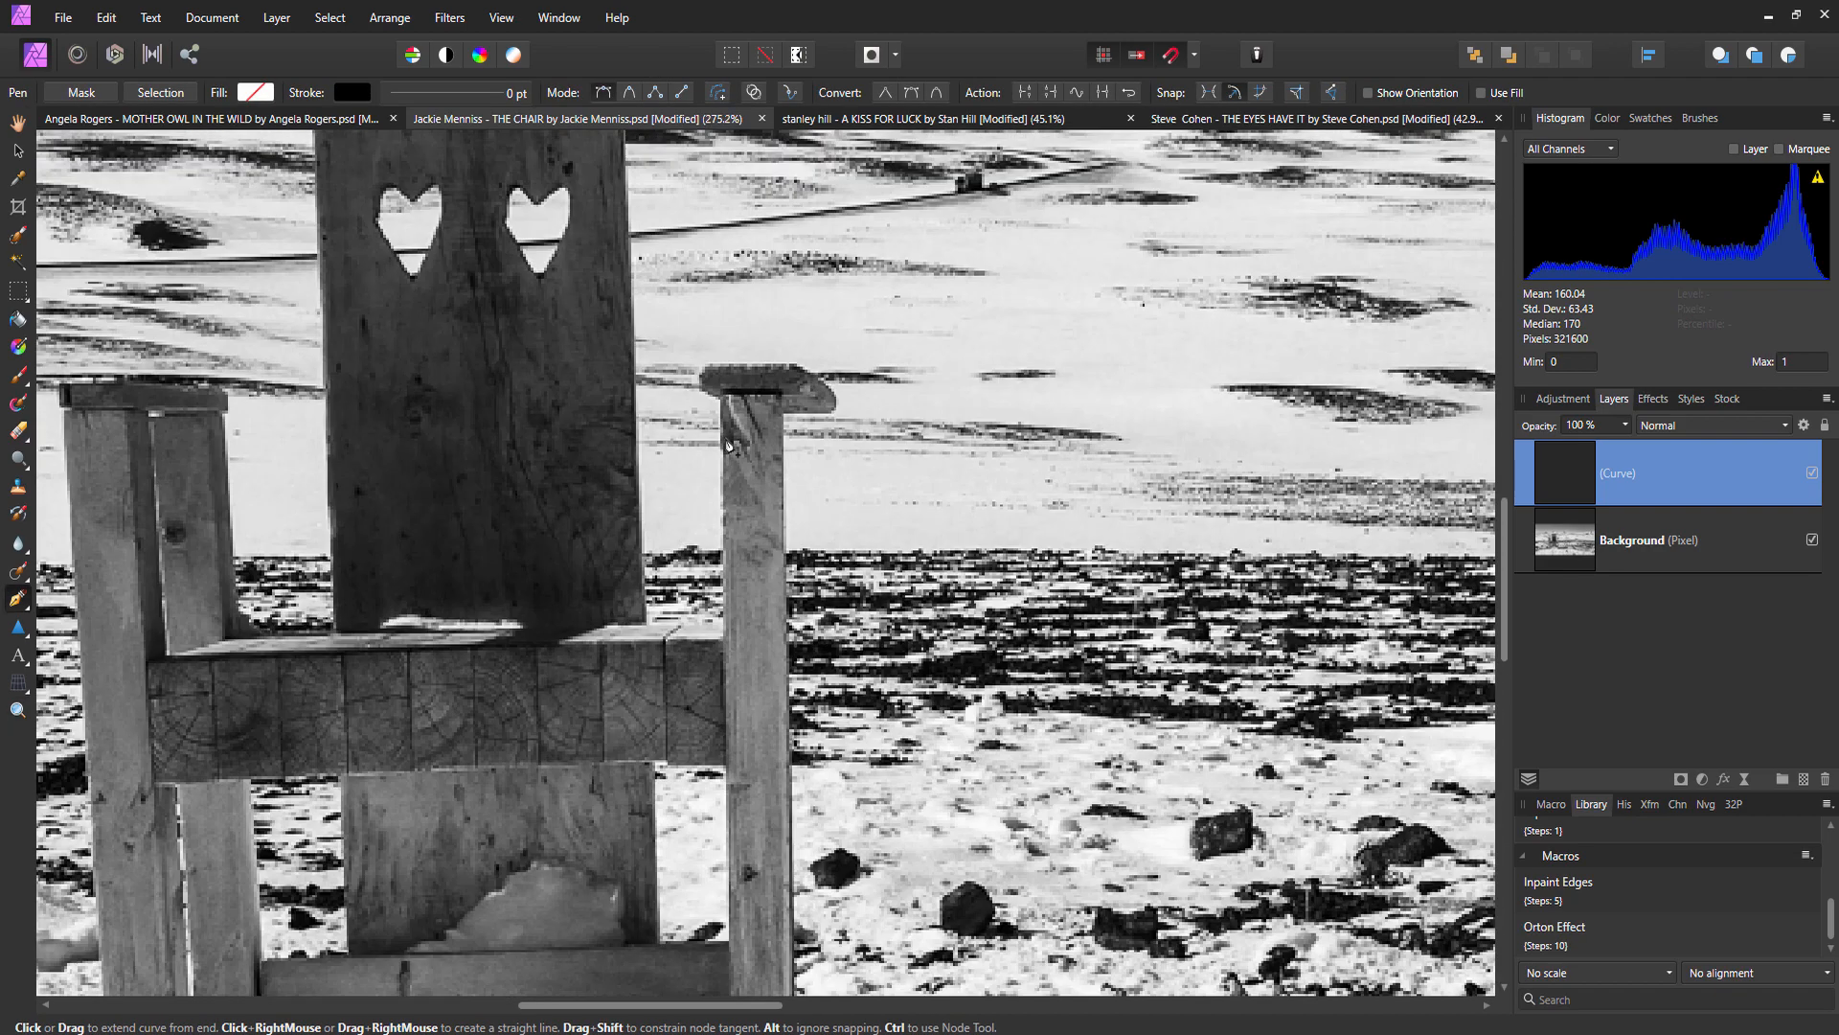
{"action": "key", "text": "ctrl"}
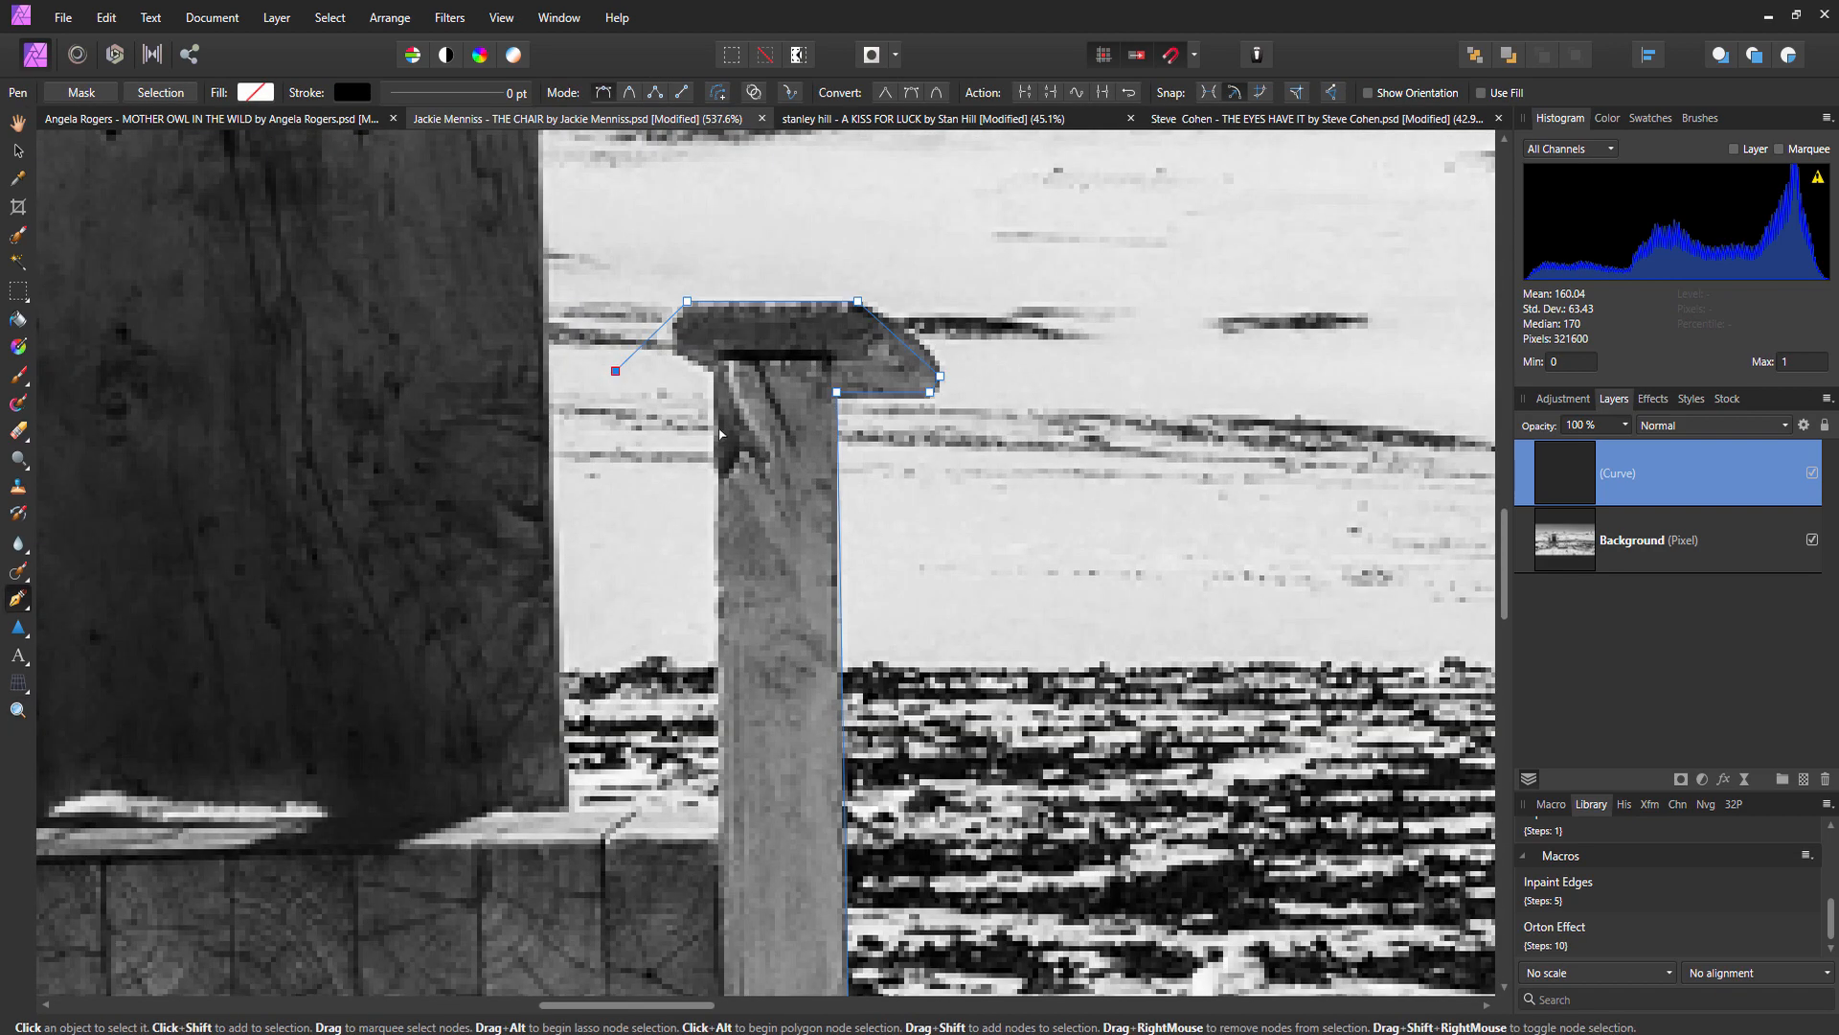
{"action": "key", "text": "BackSpace"}
Continue the path around the right armrest's inner end, down the post to the seat and across to the backrest.
{"action": "scroll", "coordinate": [689, 364], "scroll_direction": "up", "scroll_amount": 2}
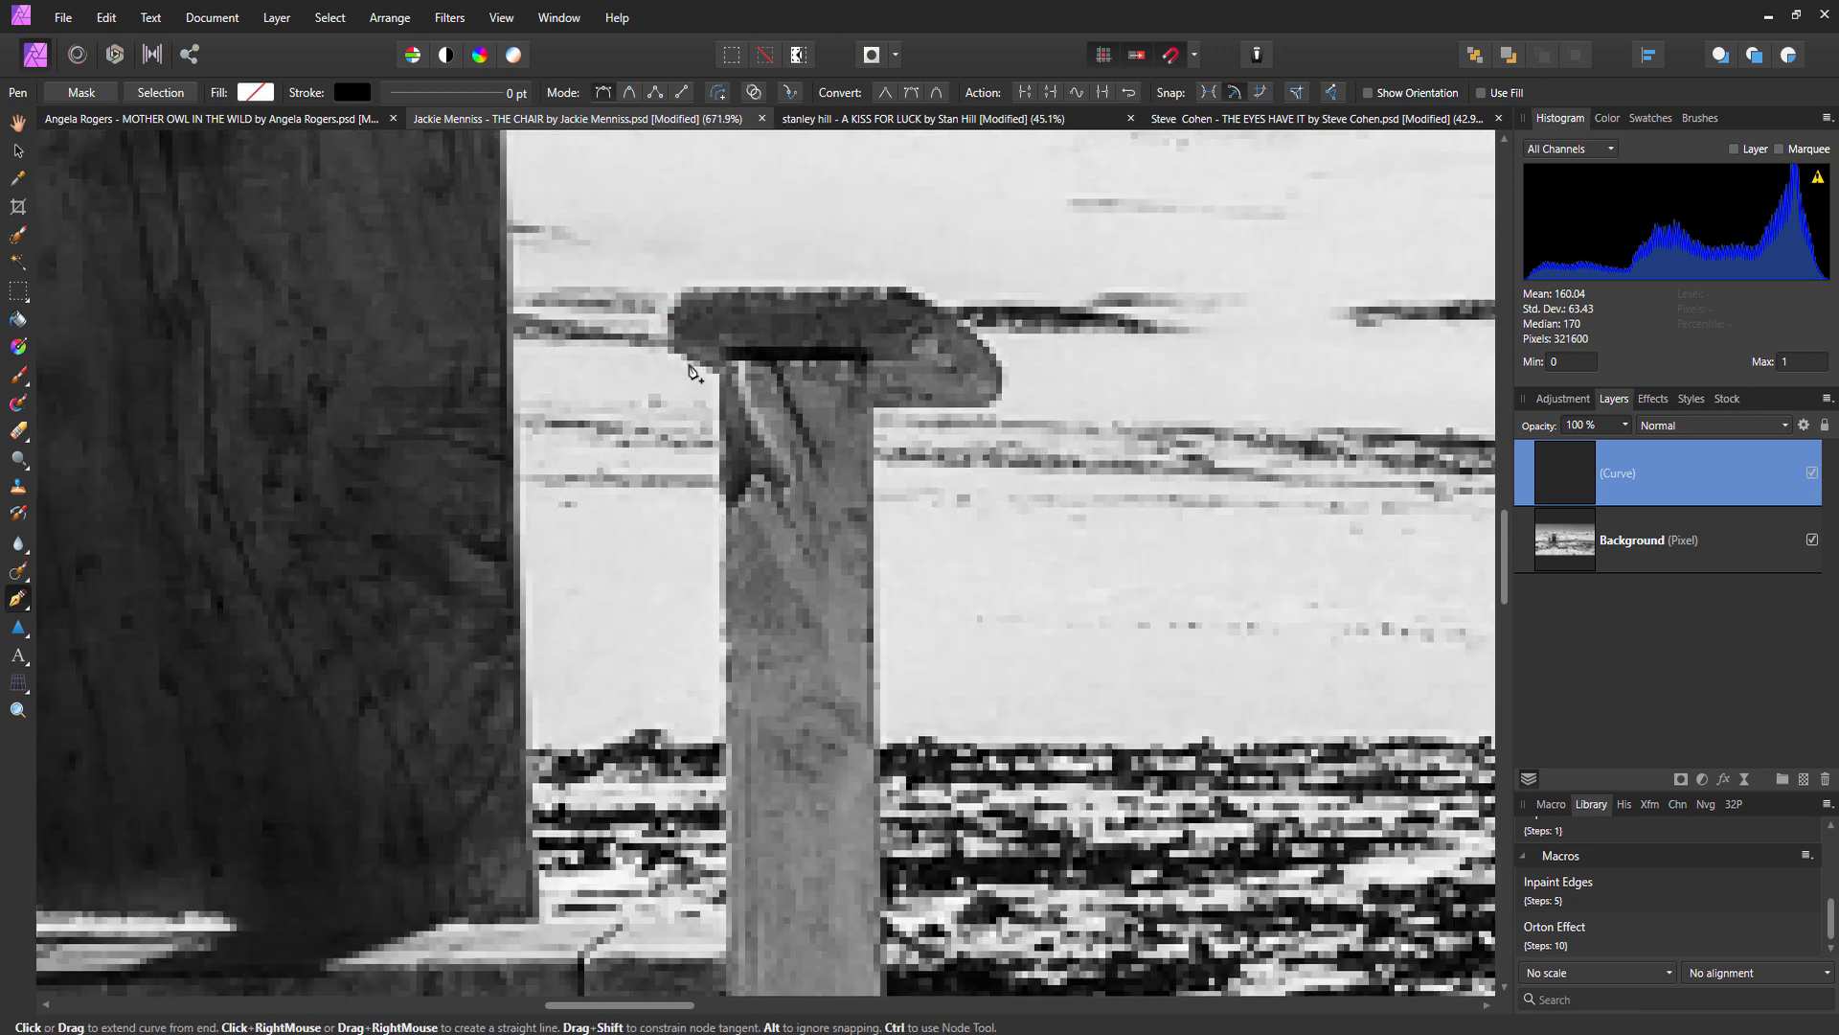
{"action": "left_click", "coordinate": [669, 300]}
{"action": "left_click", "coordinate": [662, 342]}
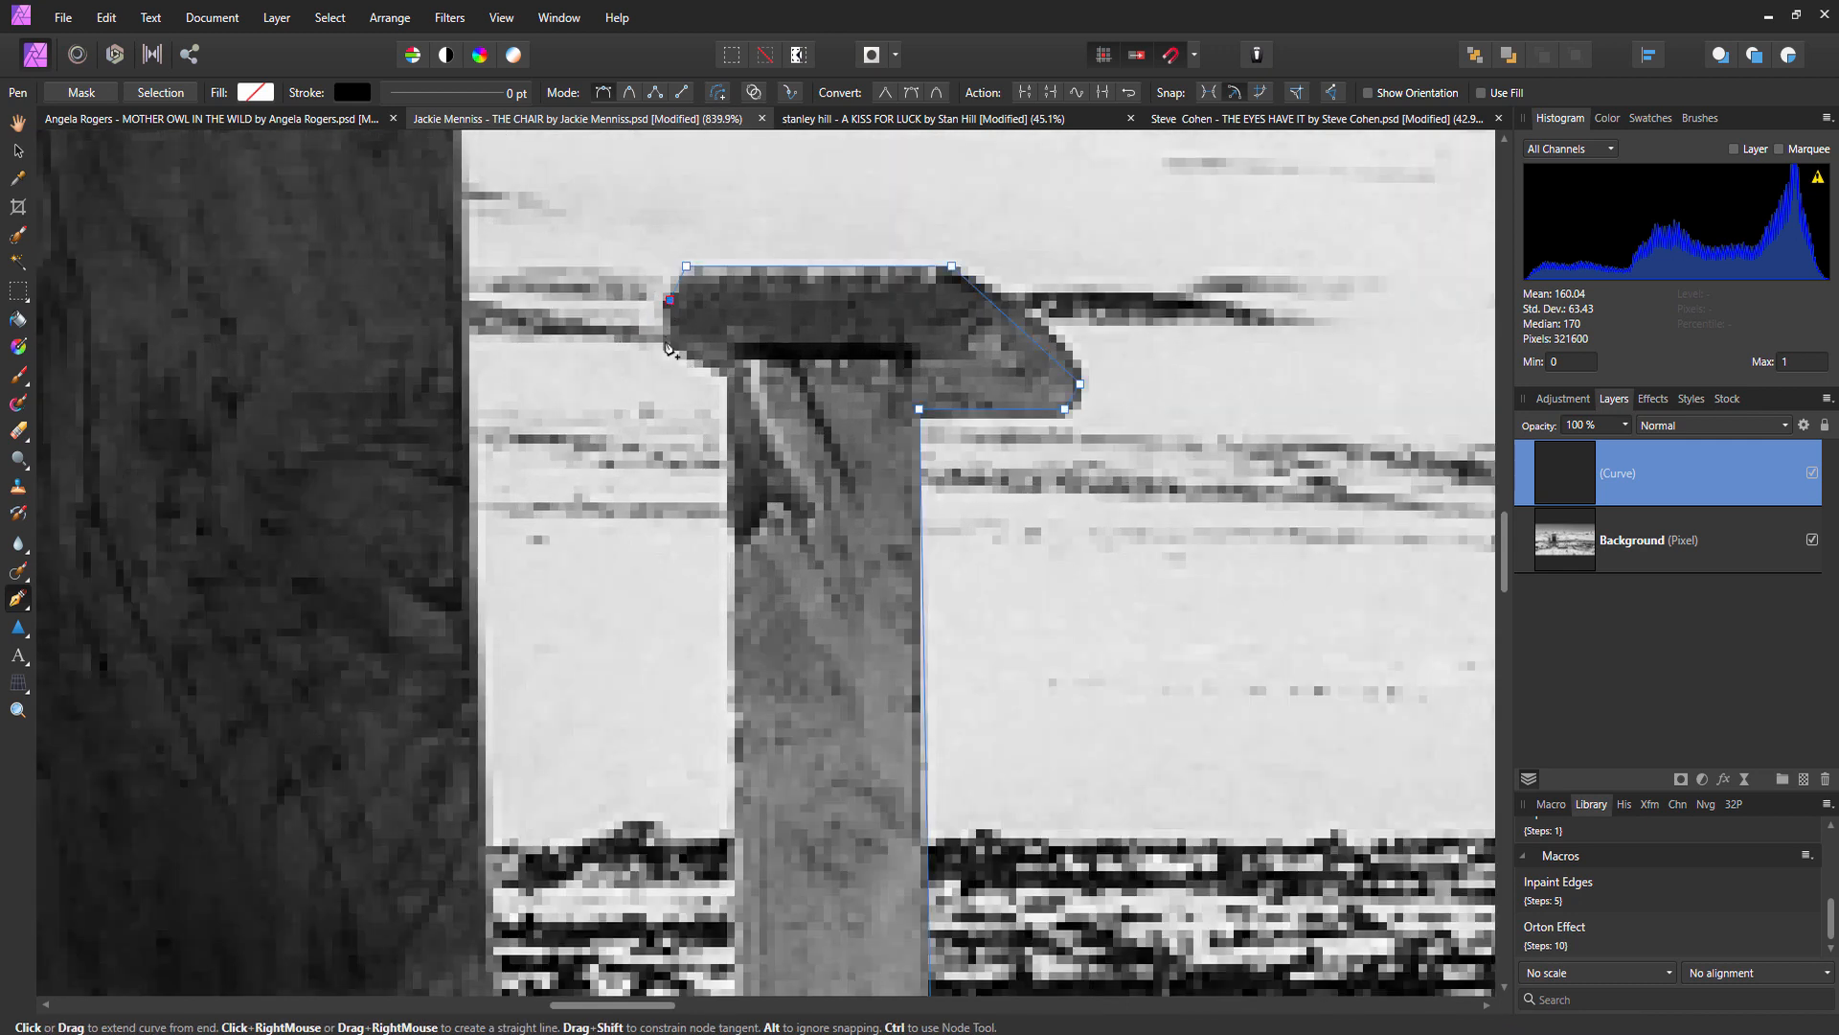
{"action": "scroll", "coordinate": [752, 613], "scroll_direction": "down", "scroll_amount": 5}
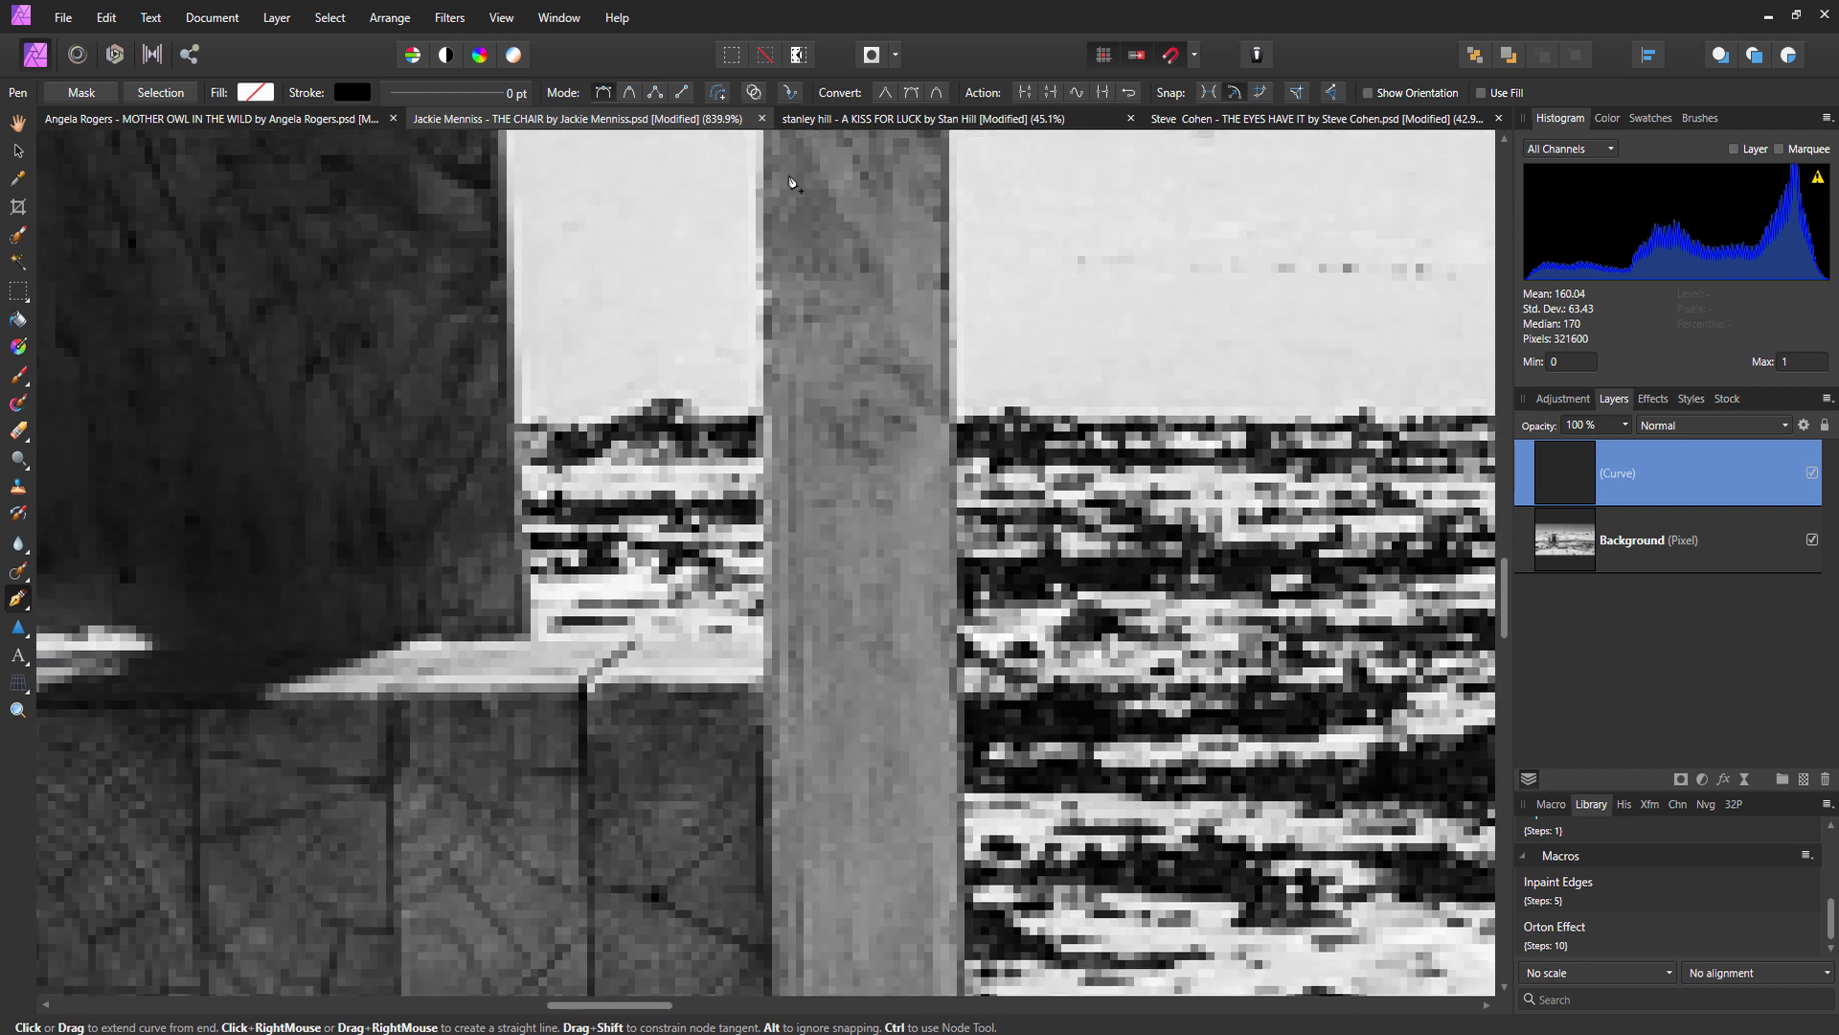
{"action": "left_click", "coordinate": [770, 610]}
{"action": "left_click", "coordinate": [537, 610]}
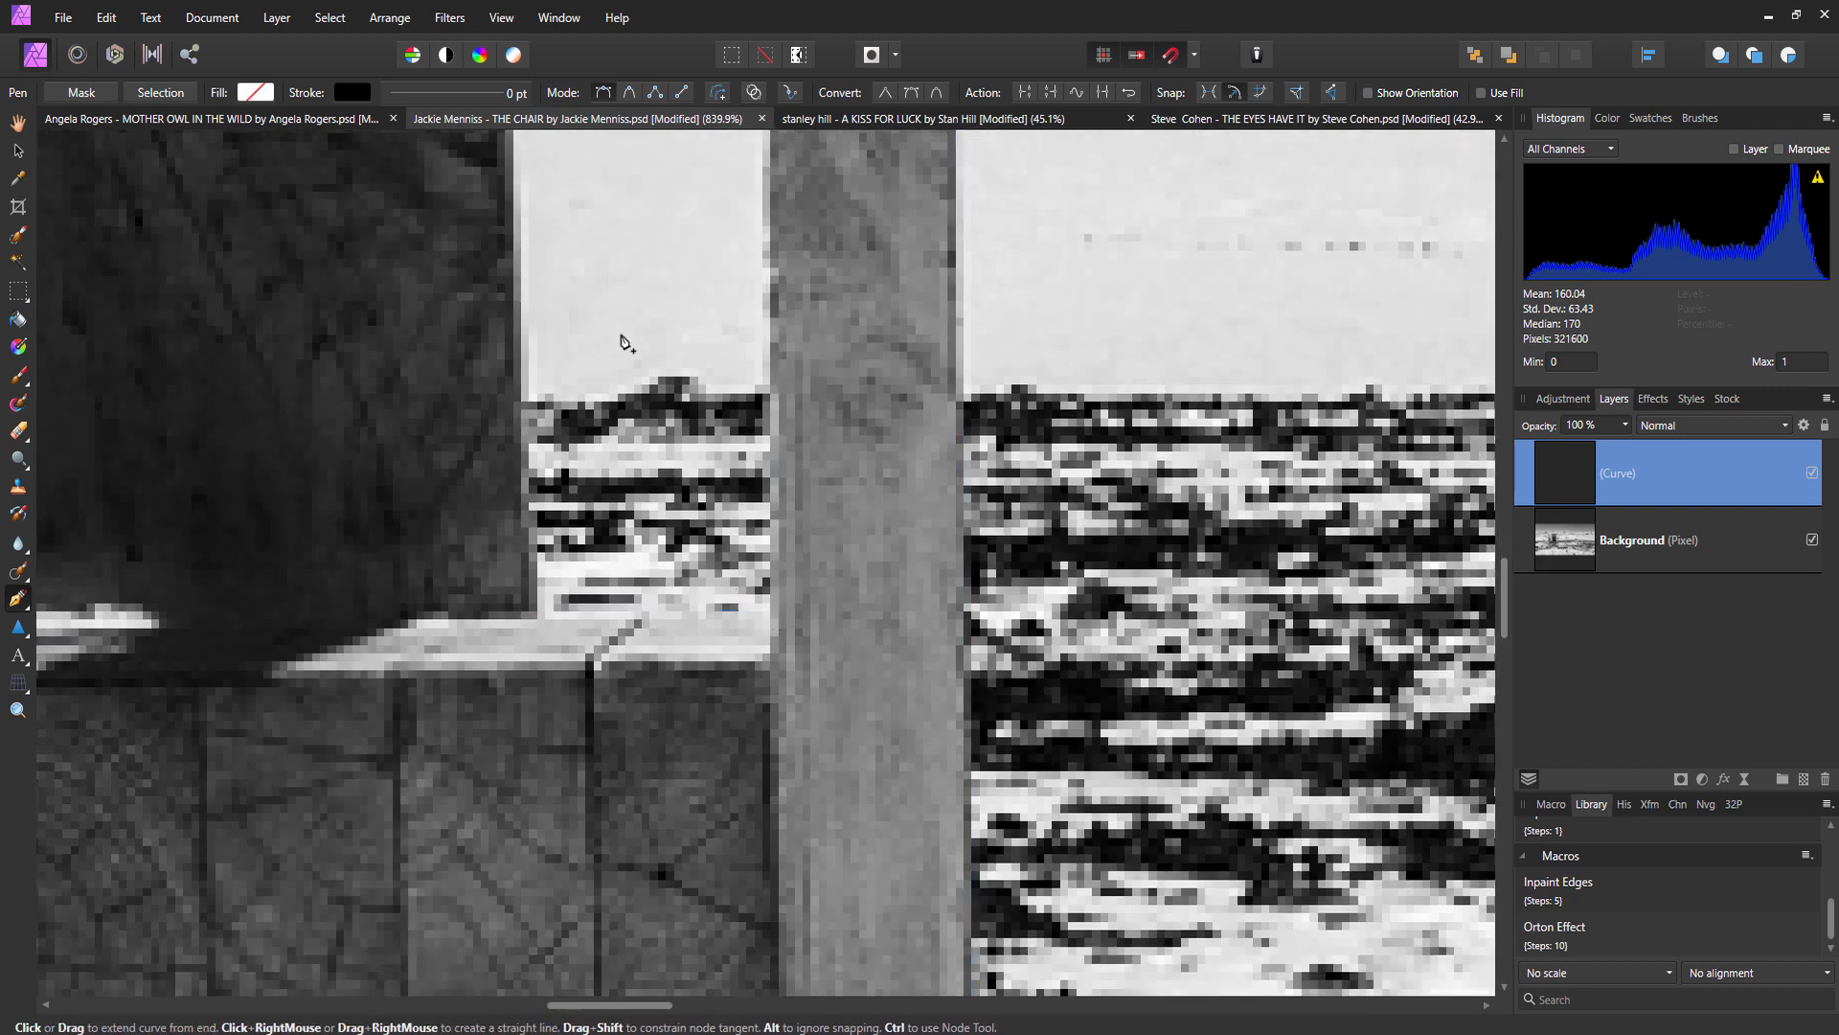
Trace the path around the backrest, up one side, across its top edge and down the other side to the seat.
{"action": "scroll", "coordinate": [621, 345], "scroll_direction": "down", "scroll_amount": 6}
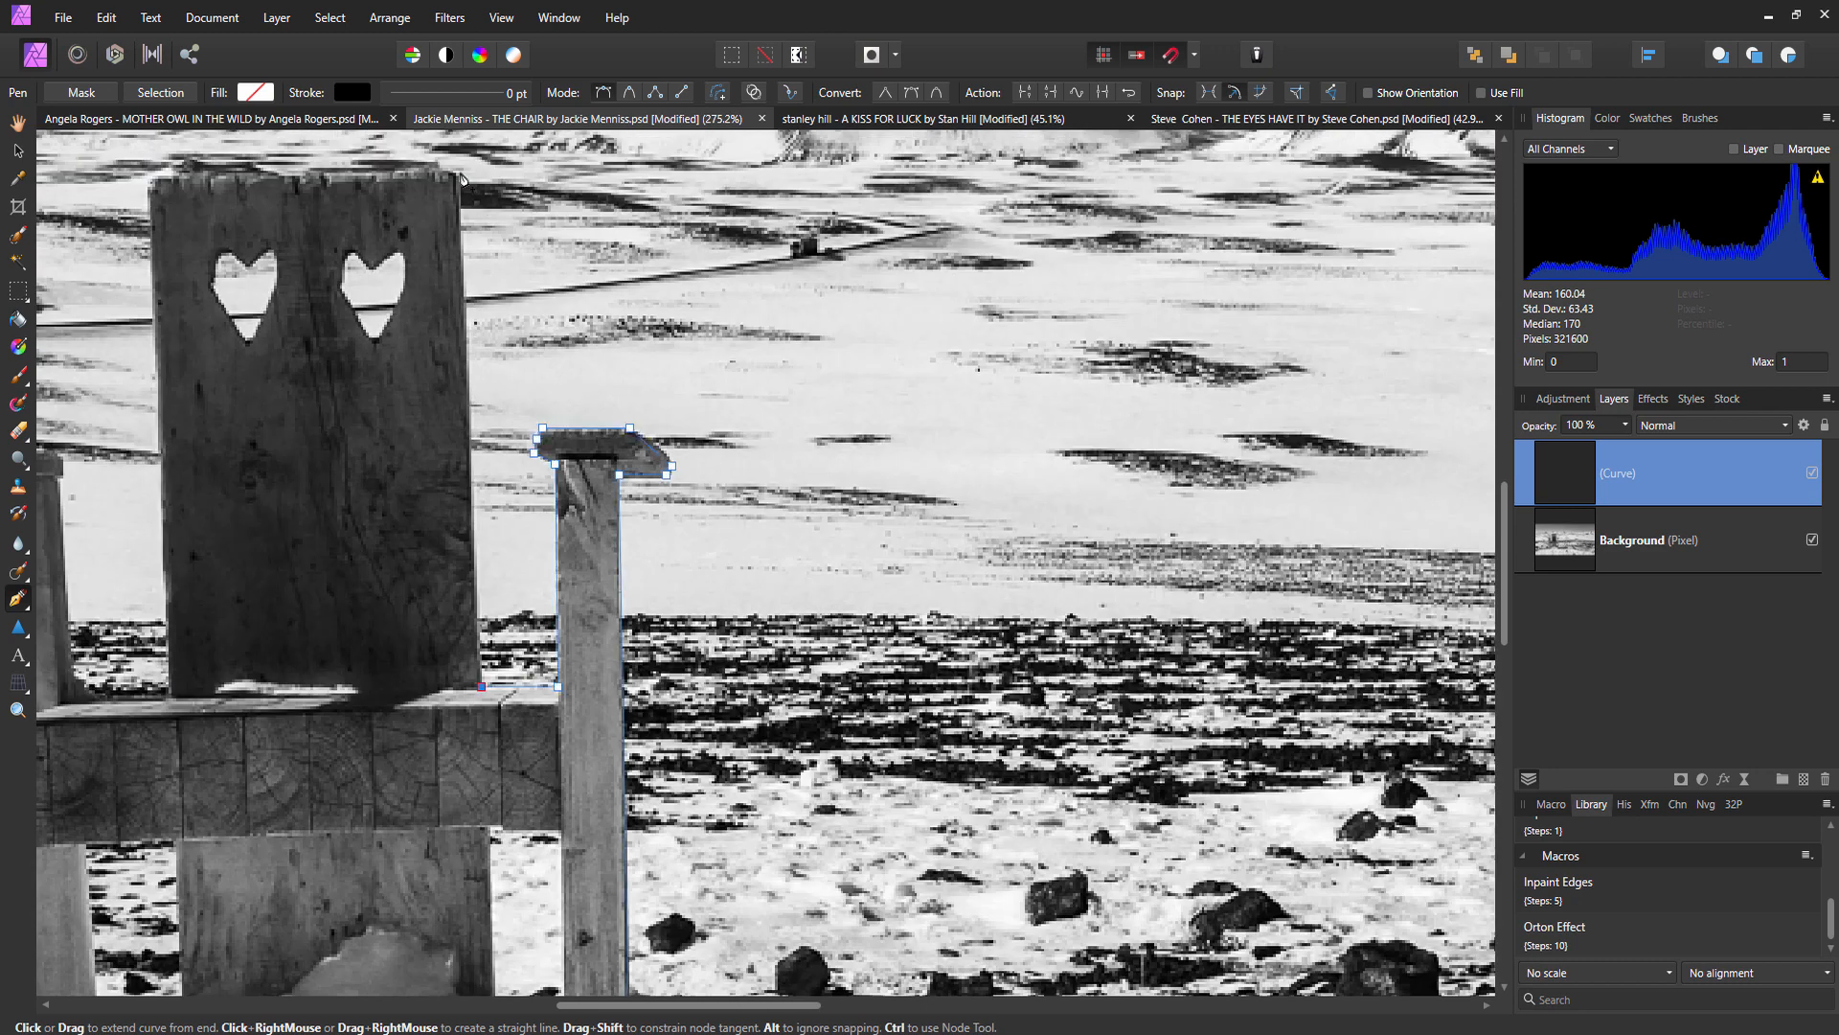
{"action": "left_click", "coordinate": [459, 173]}
{"action": "left_click", "coordinate": [152, 177]}
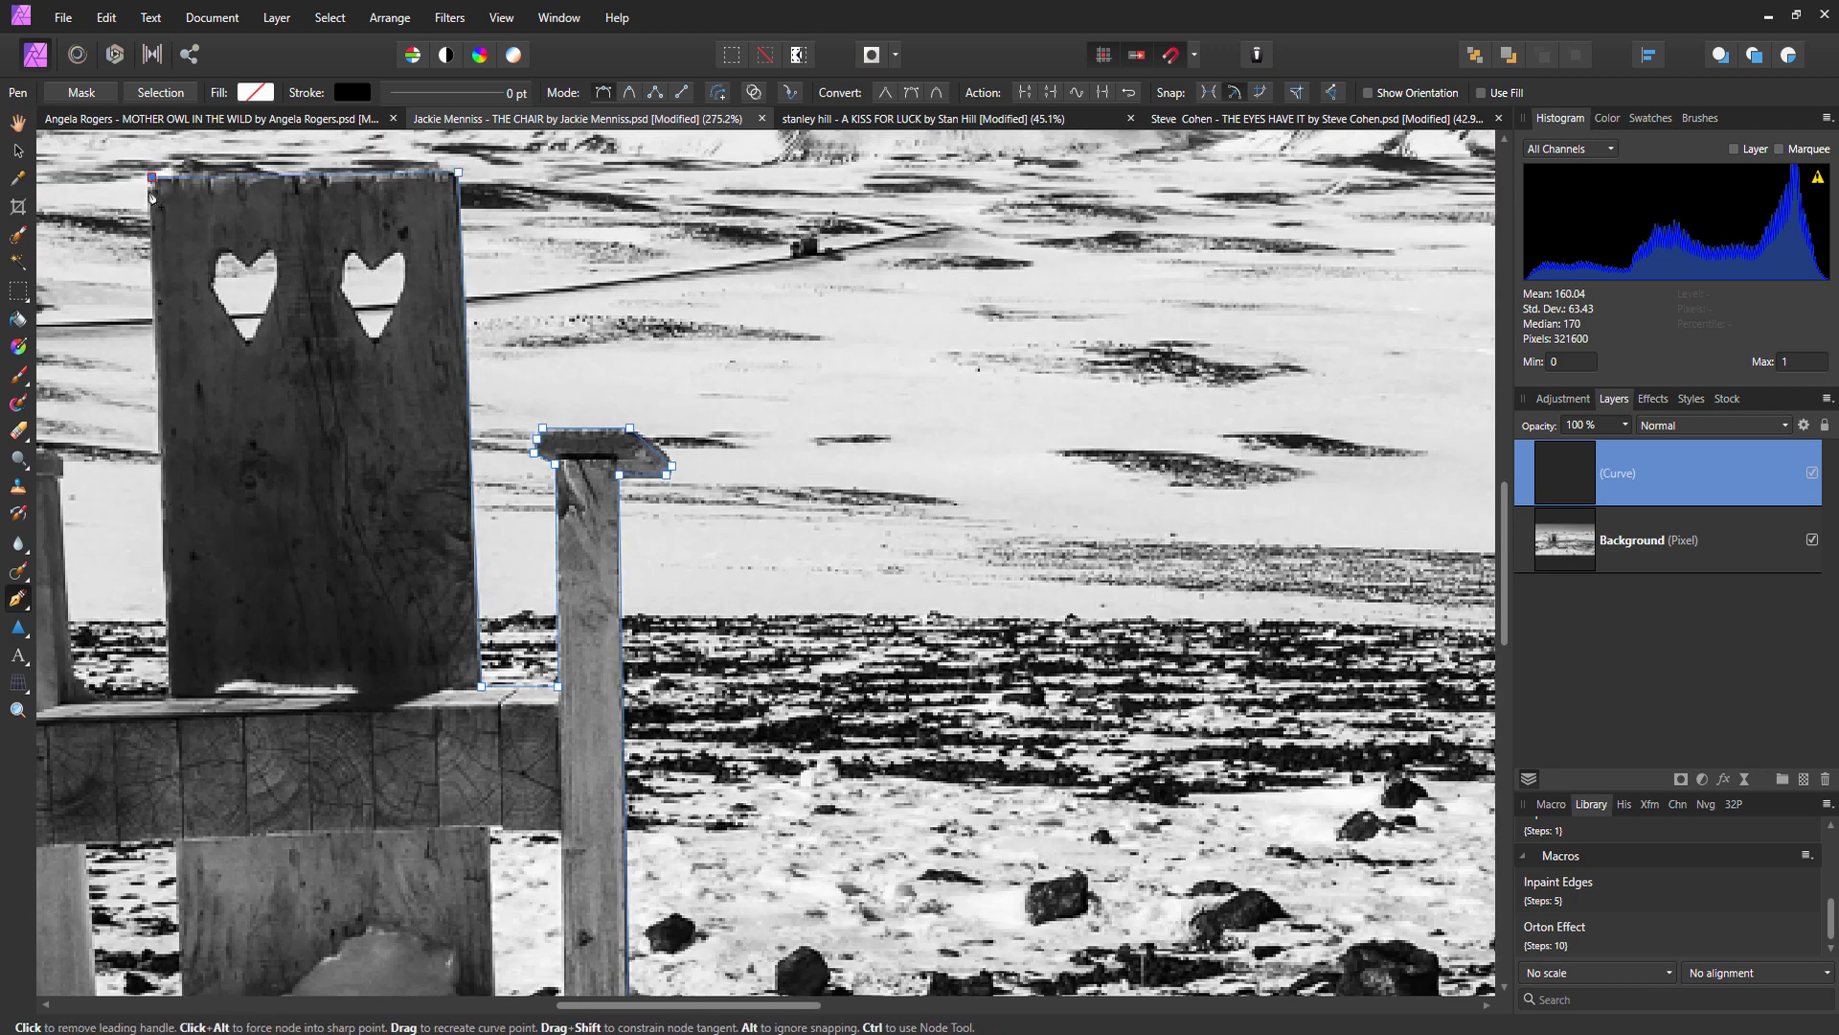
{"action": "left_click", "coordinate": [148, 201]}
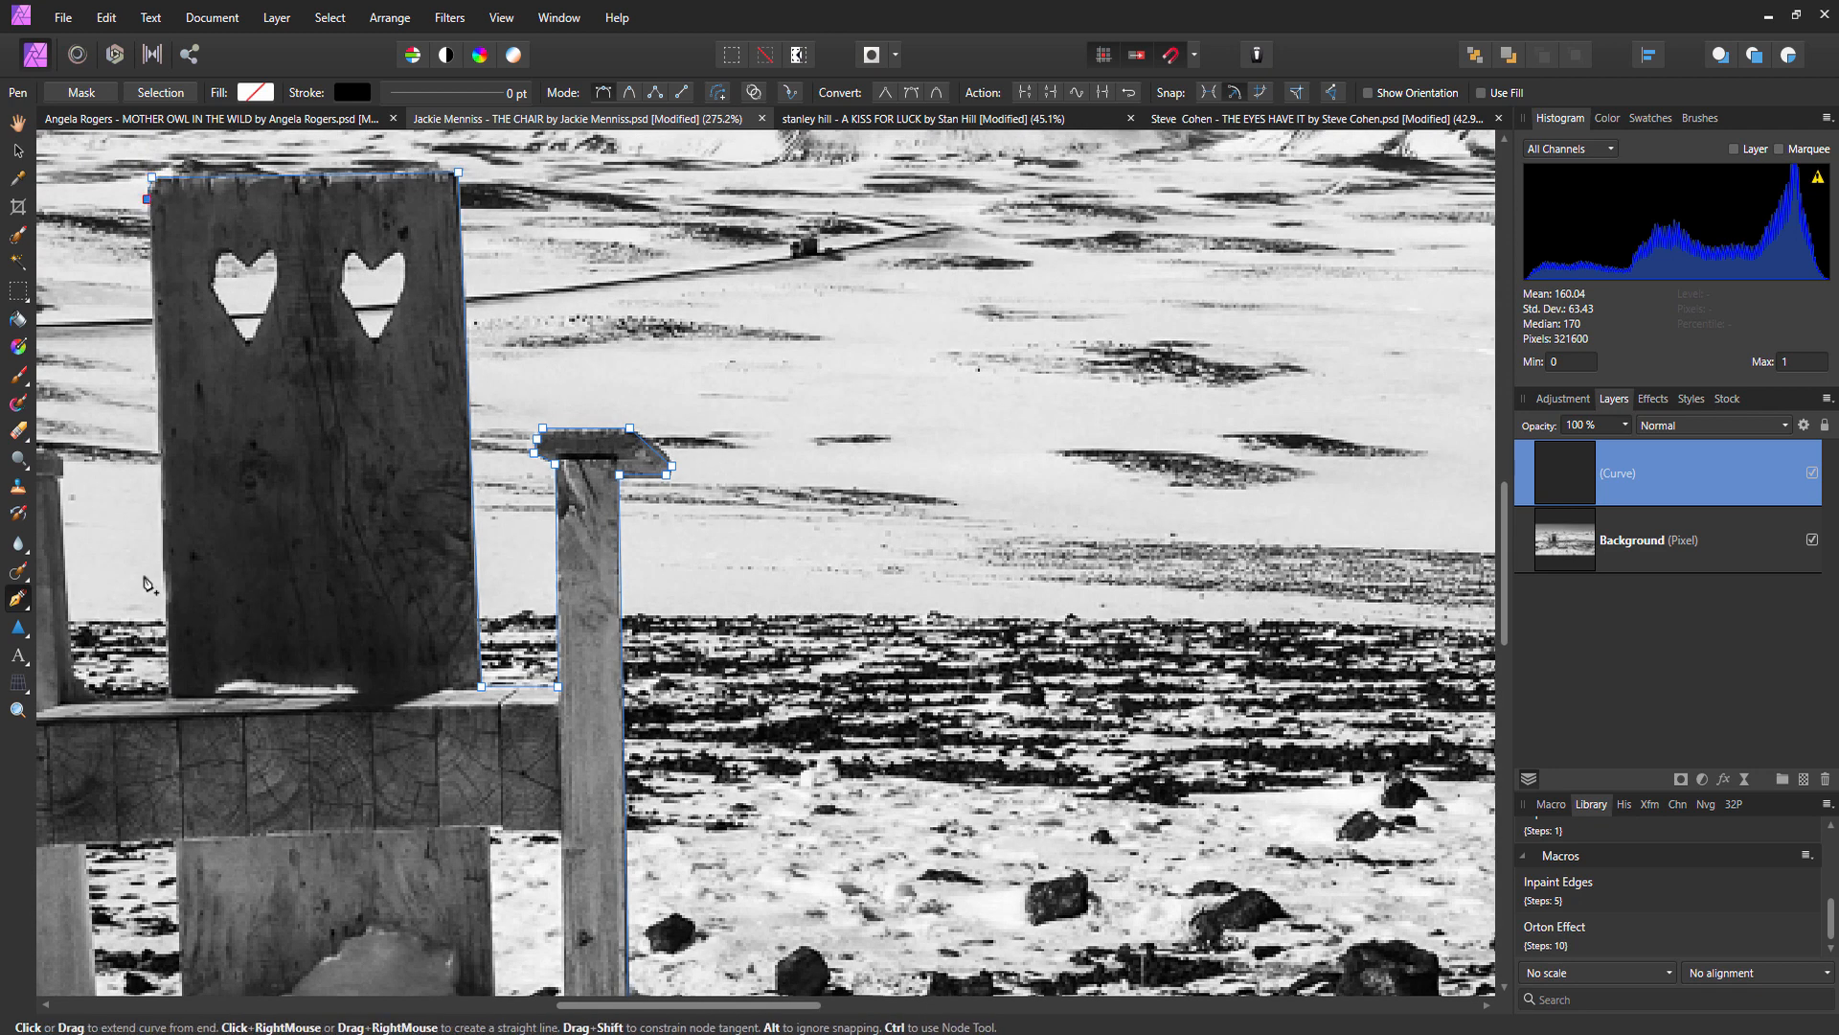
{"action": "left_click", "coordinate": [166, 692]}
Extend the path along the seat to the chair's left rear post, up to the armrest and across its top.
{"action": "left_click", "coordinate": [68, 700]}
{"action": "left_click_drag", "start_coordinate": [68, 700], "coordinate": [453, 774]}
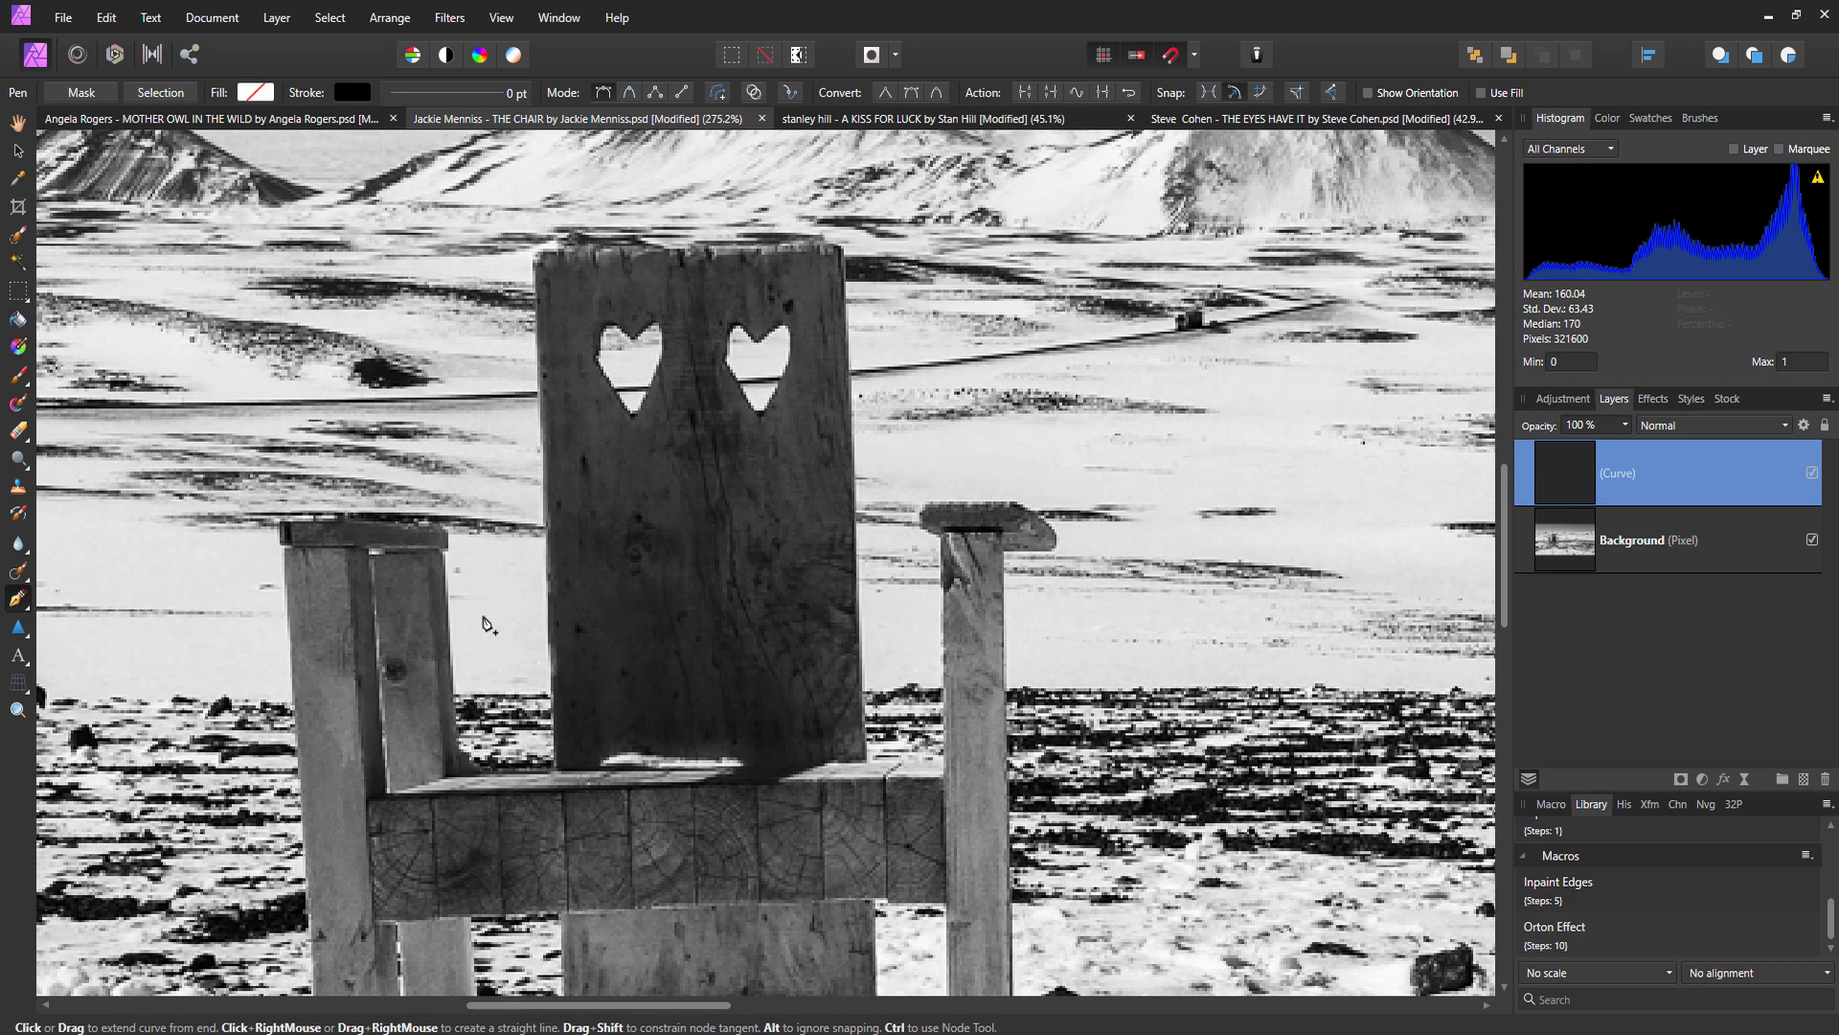
{"action": "left_click", "coordinate": [447, 554]}
{"action": "left_click", "coordinate": [448, 521]}
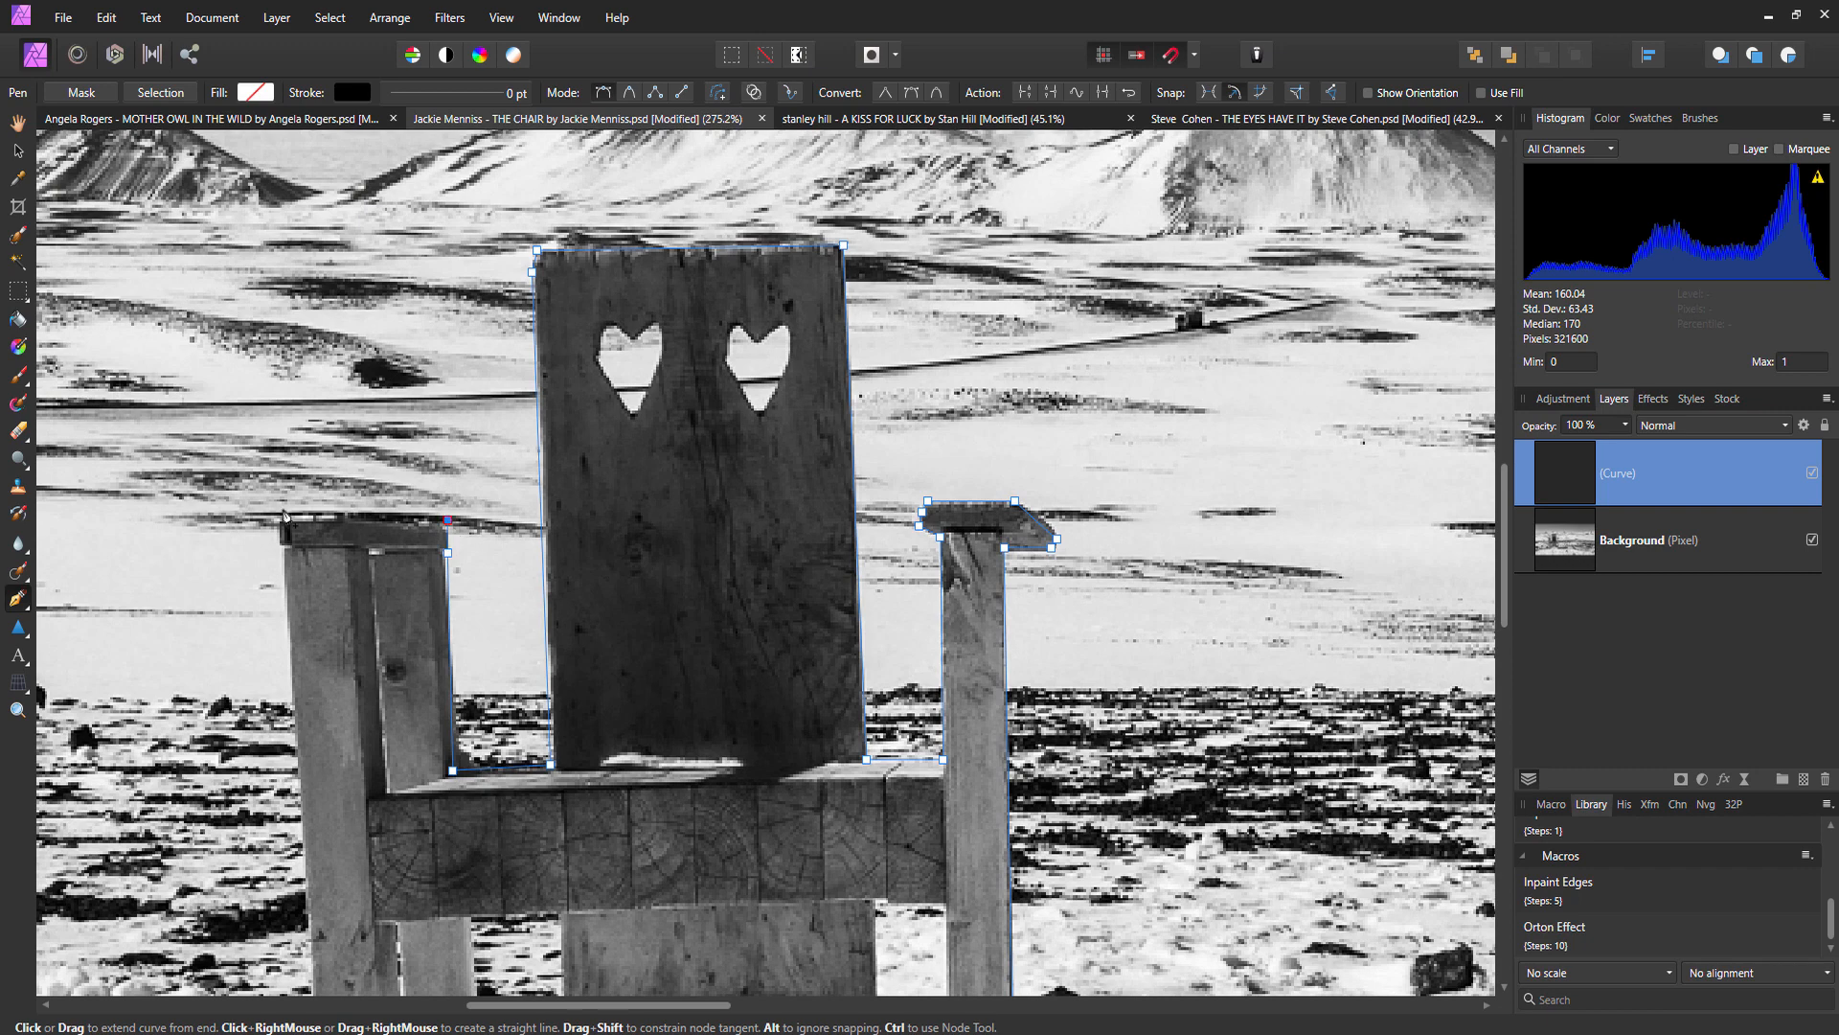
{"action": "left_click", "coordinate": [279, 524]}
Run the path down the left front leg's outer edge and around its foot, placing the nodes close to the wood.
{"action": "scroll", "coordinate": [366, 428], "scroll_direction": "down", "scroll_amount": 3}
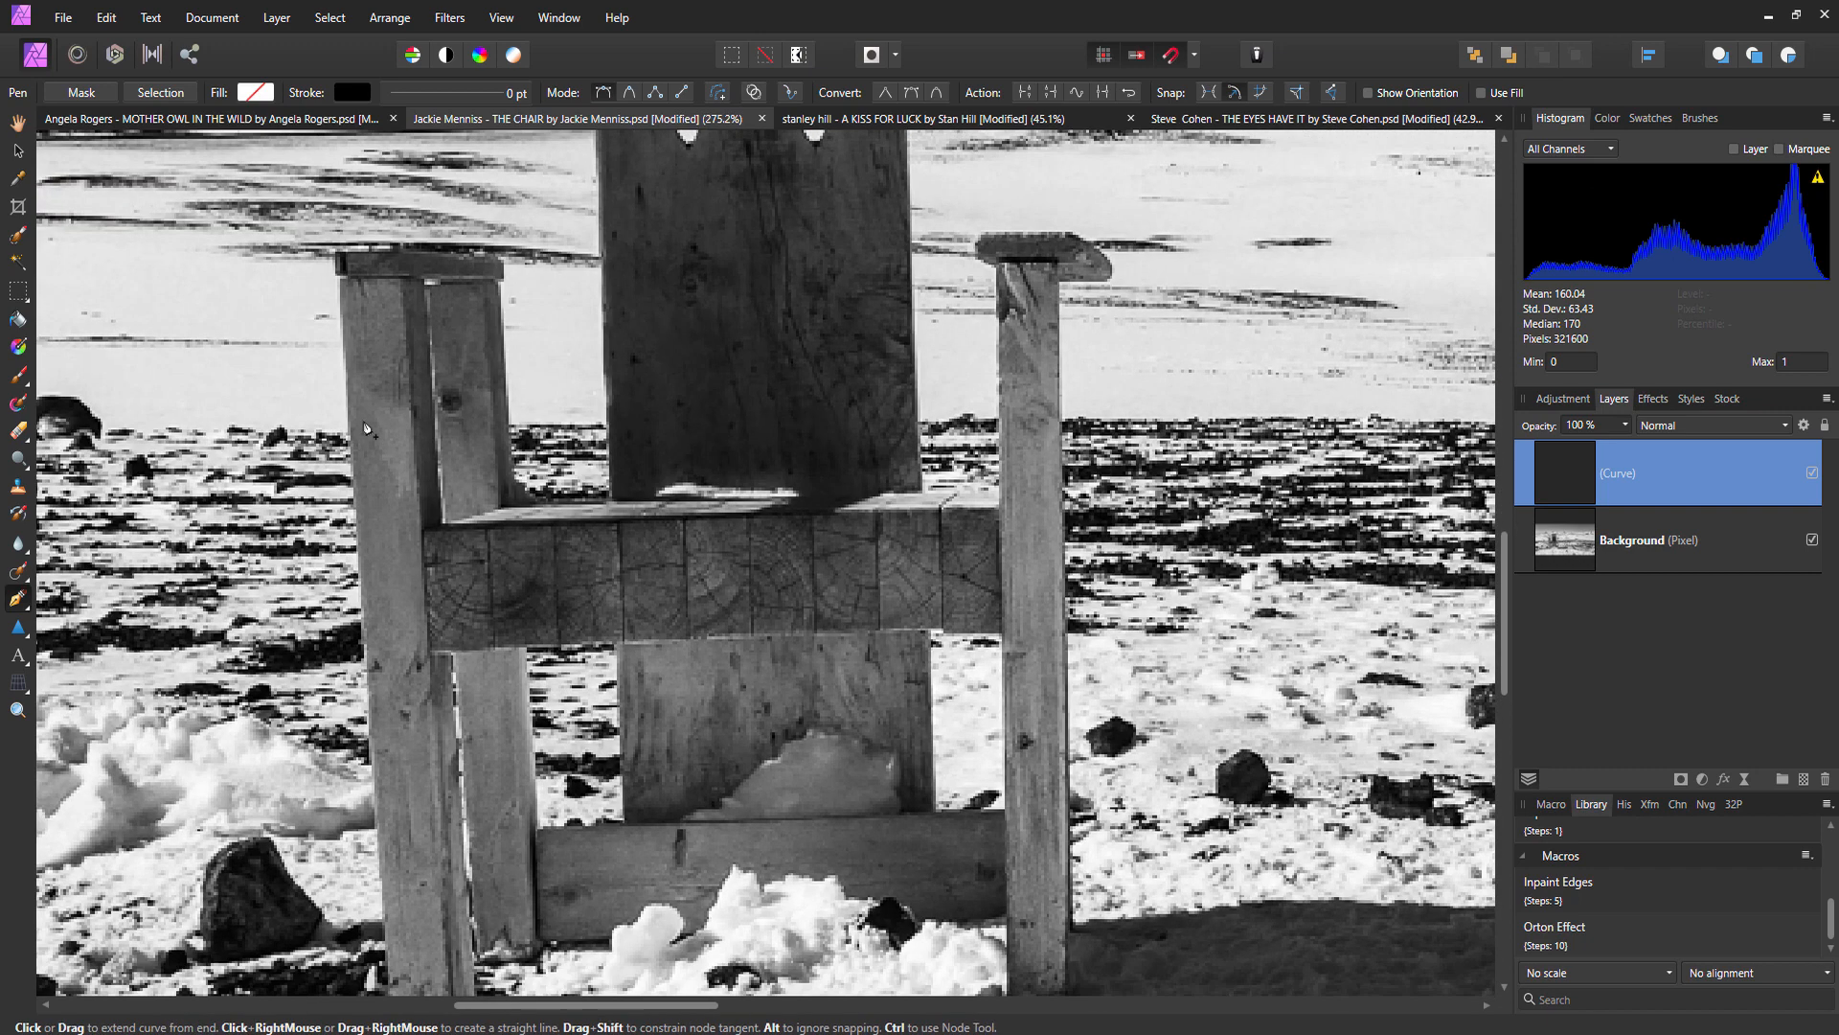
{"action": "scroll", "coordinate": [366, 429], "scroll_direction": "down", "scroll_amount": 1}
{"action": "scroll", "coordinate": [382, 695], "scroll_direction": "down", "scroll_amount": 3}
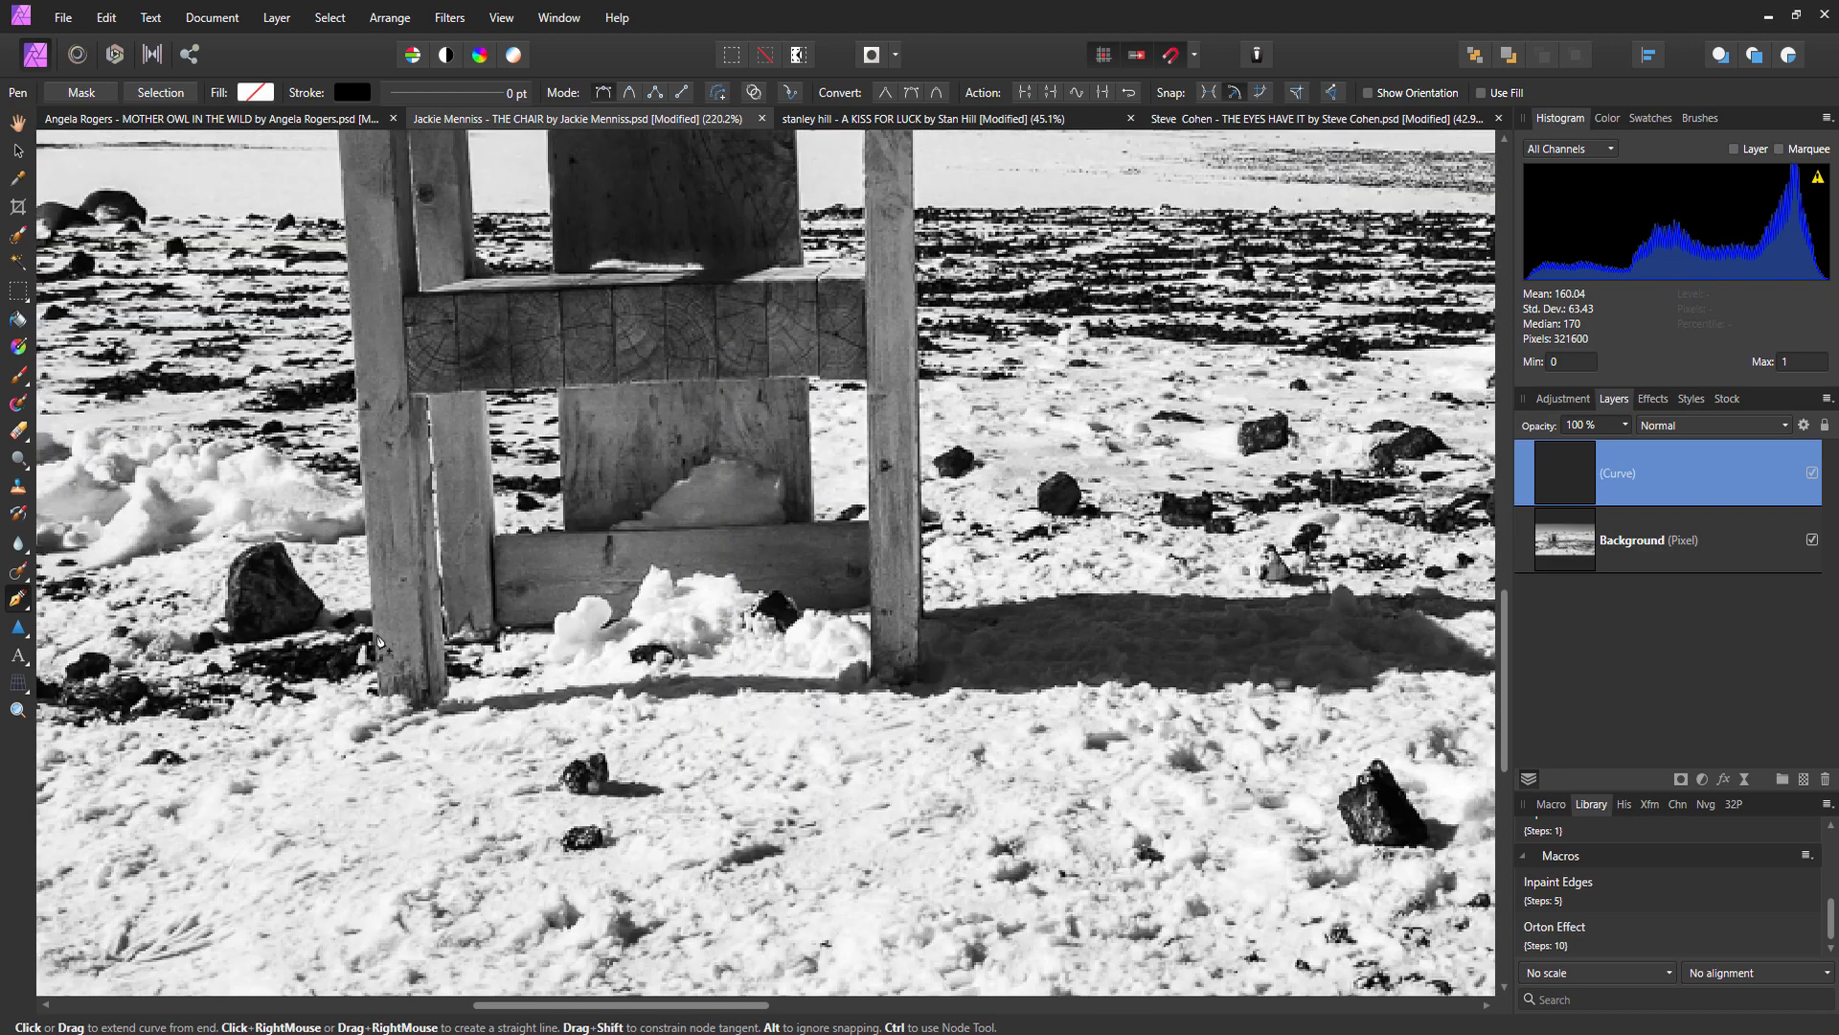
{"action": "left_click", "coordinate": [378, 692]}
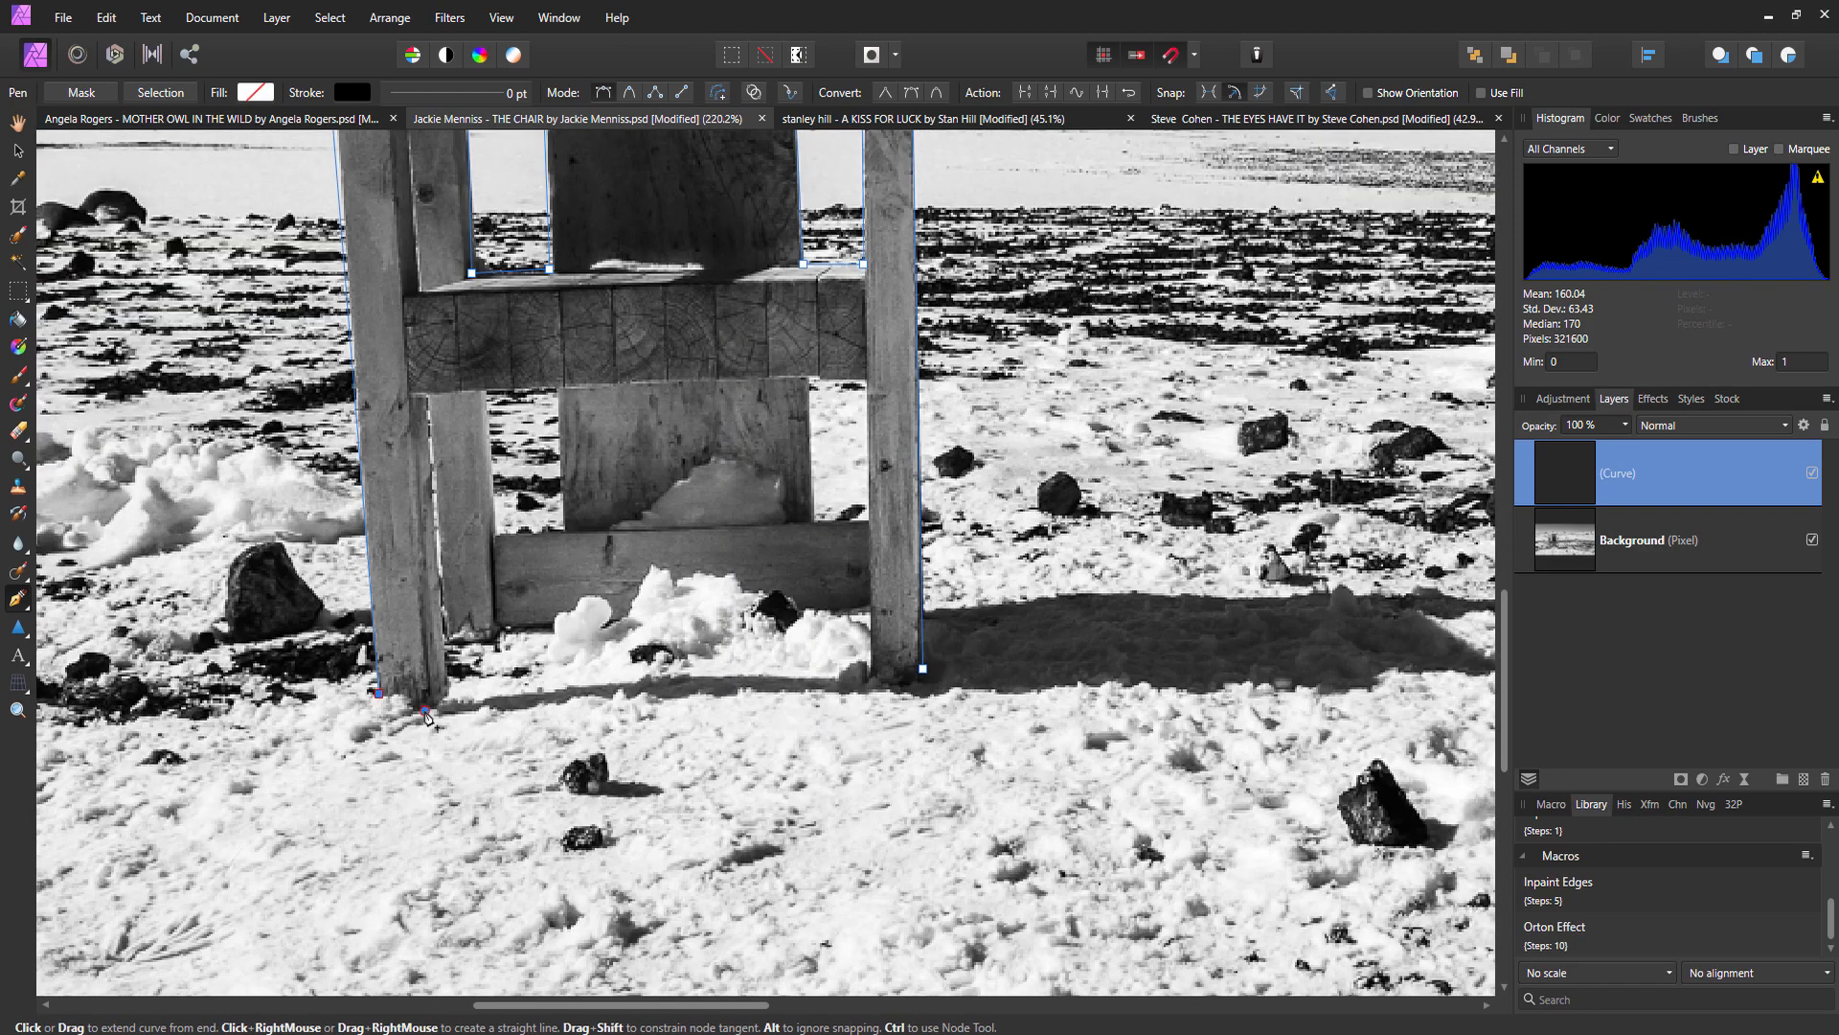
{"action": "left_click", "coordinate": [424, 710]}
{"action": "left_click", "coordinate": [436, 692]}
{"action": "scroll", "coordinate": [441, 700], "scroll_direction": "up", "scroll_amount": 5}
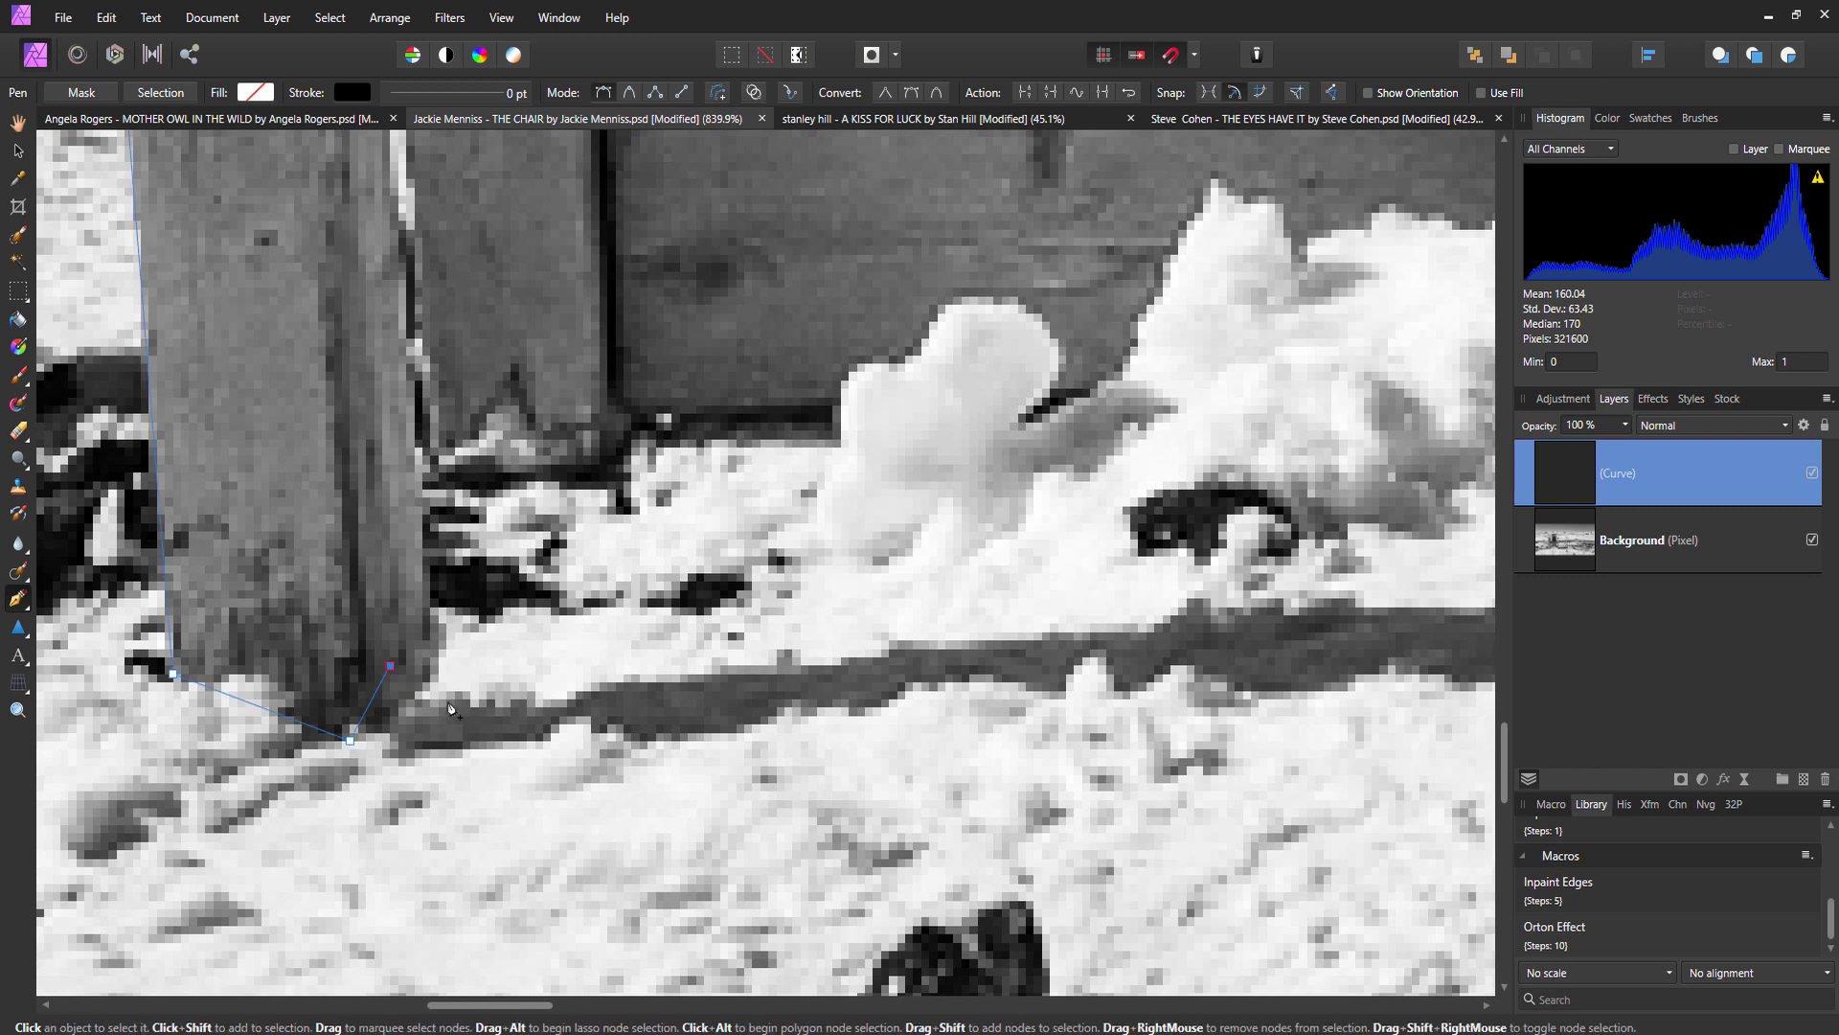
{"action": "key", "text": "ctrl+z"}
{"action": "left_click", "coordinate": [438, 663]}
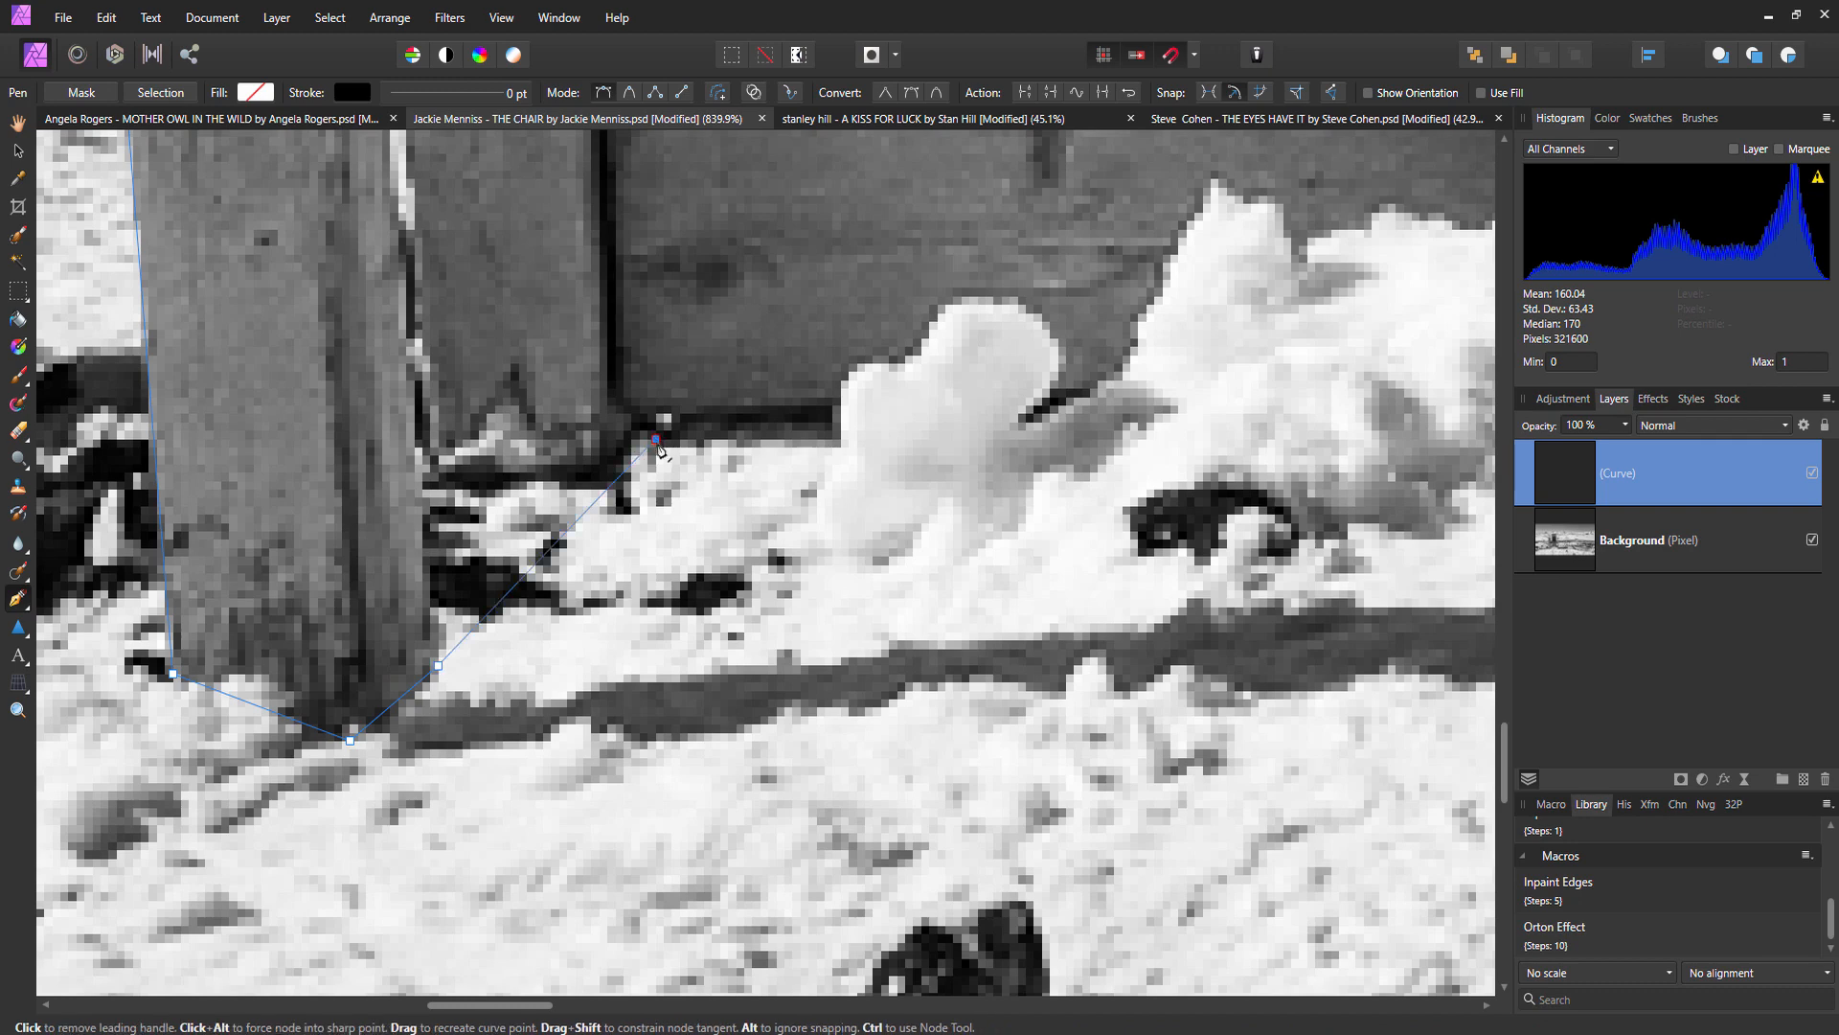
Carry the path across the snow between the legs, trace the right front leg's foot and close it at the starting node.
{"action": "scroll", "coordinate": [638, 460], "scroll_direction": "down", "scroll_amount": 3}
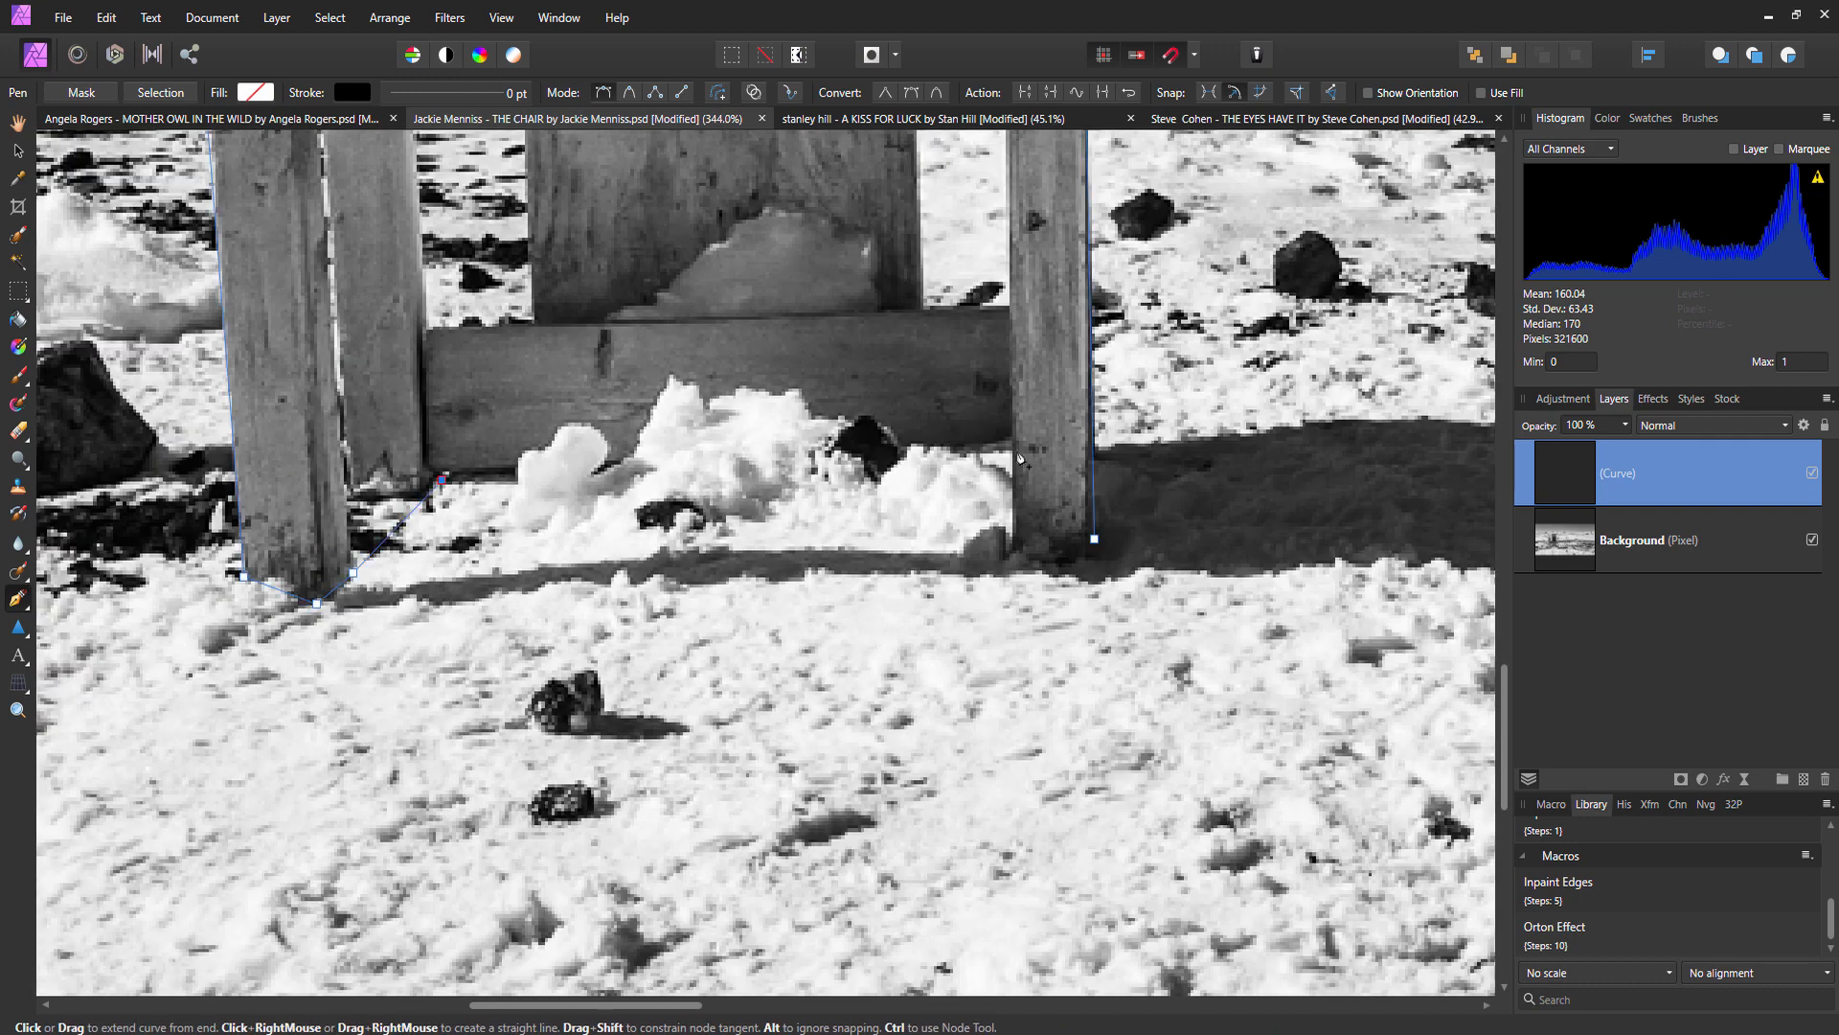
{"action": "scroll", "coordinate": [1026, 573], "scroll_direction": "up", "scroll_amount": 3}
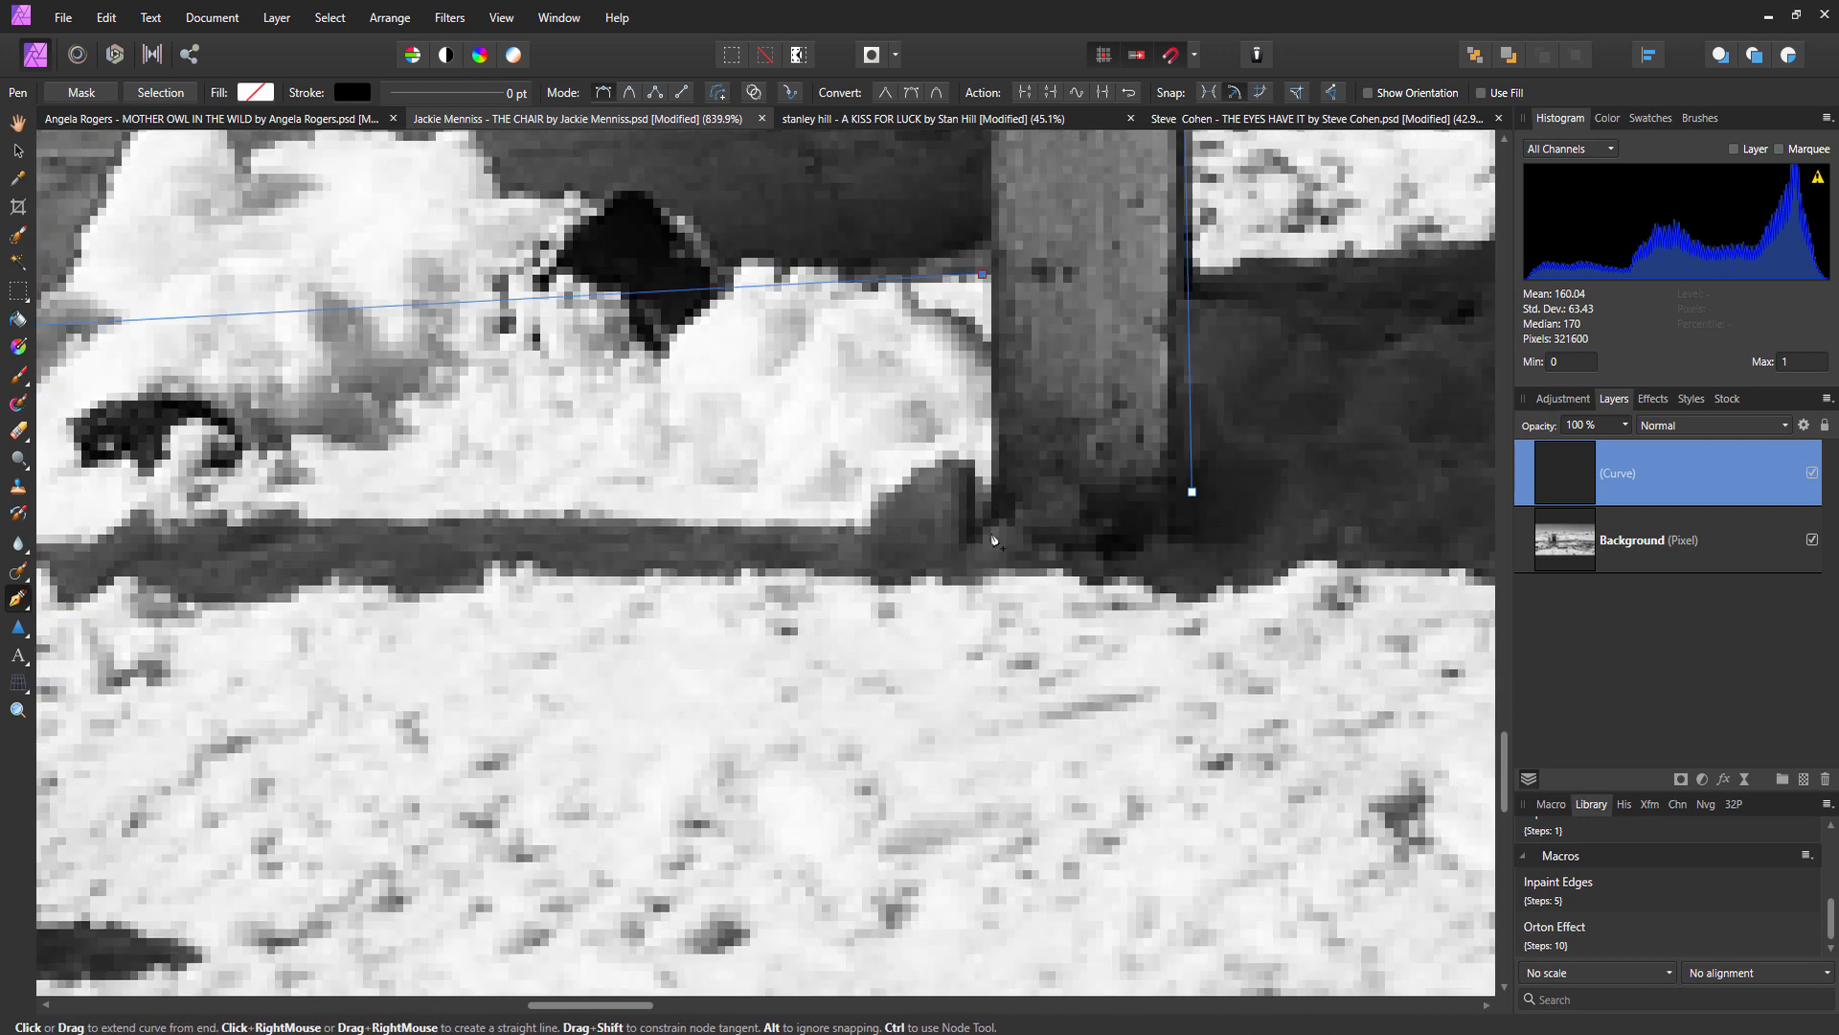
{"action": "left_click", "coordinate": [1011, 556]}
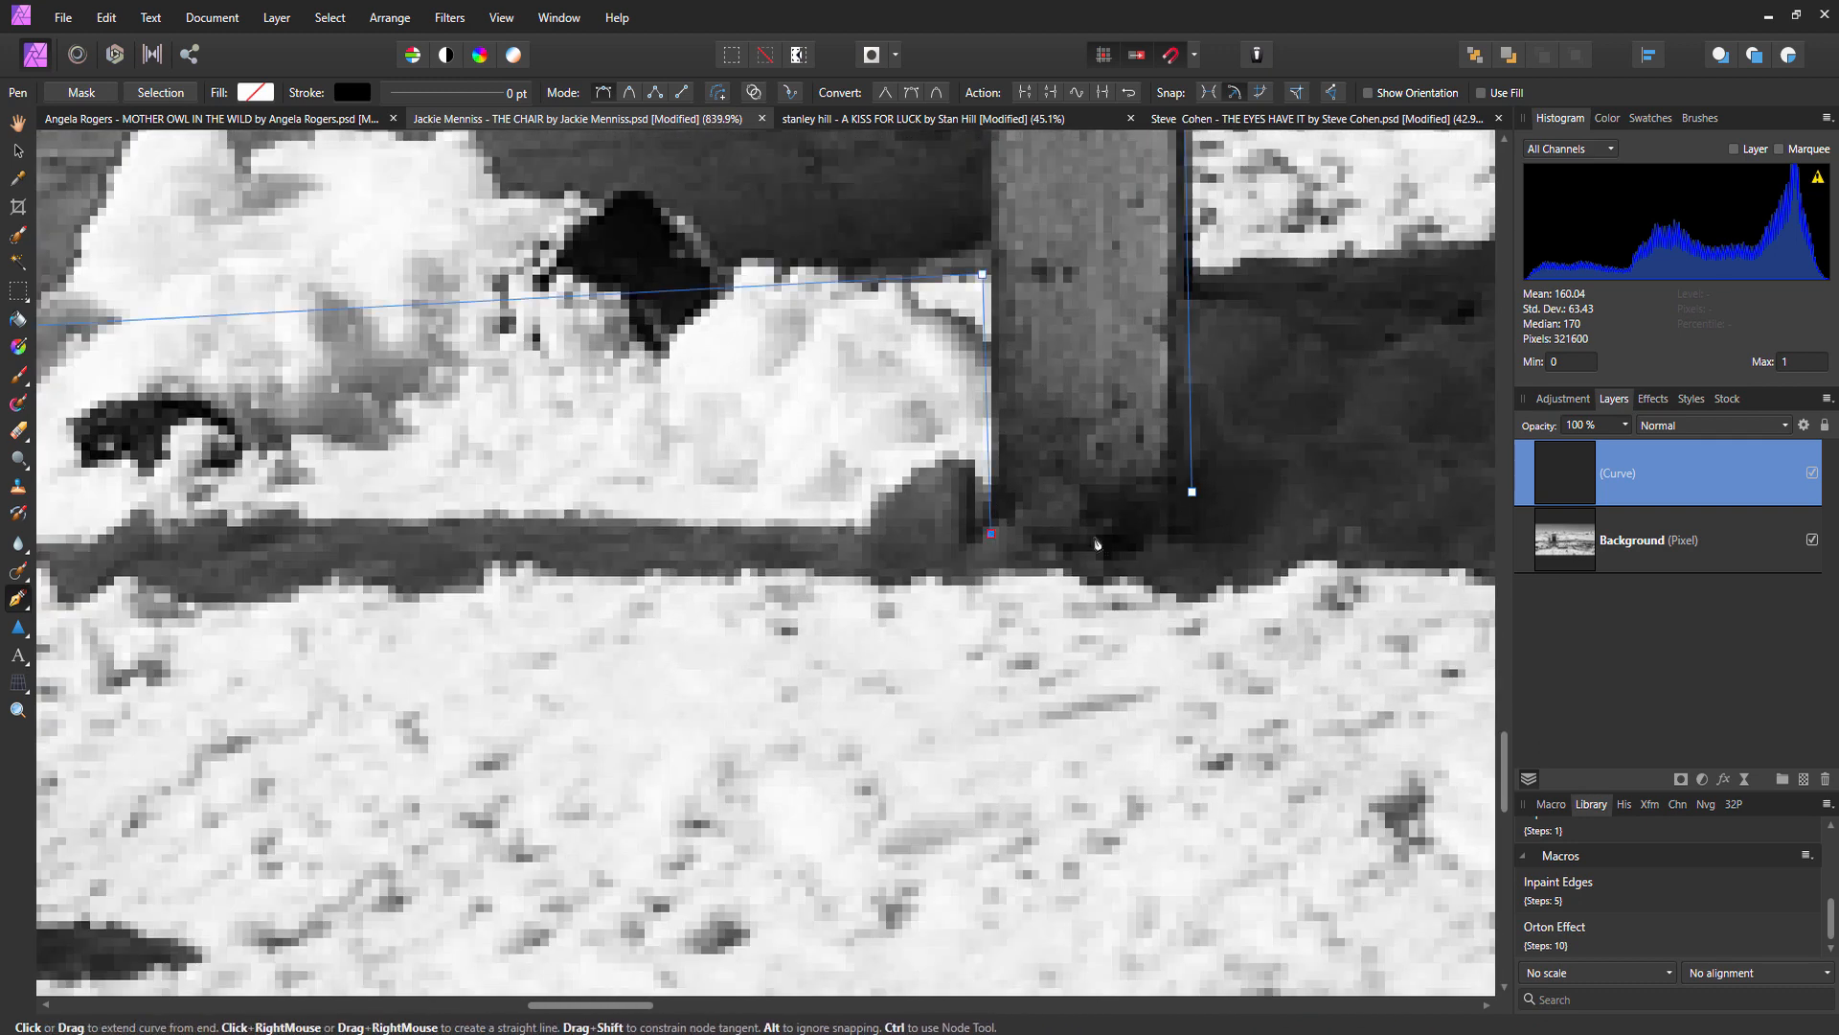
{"action": "left_click", "coordinate": [1184, 541]}
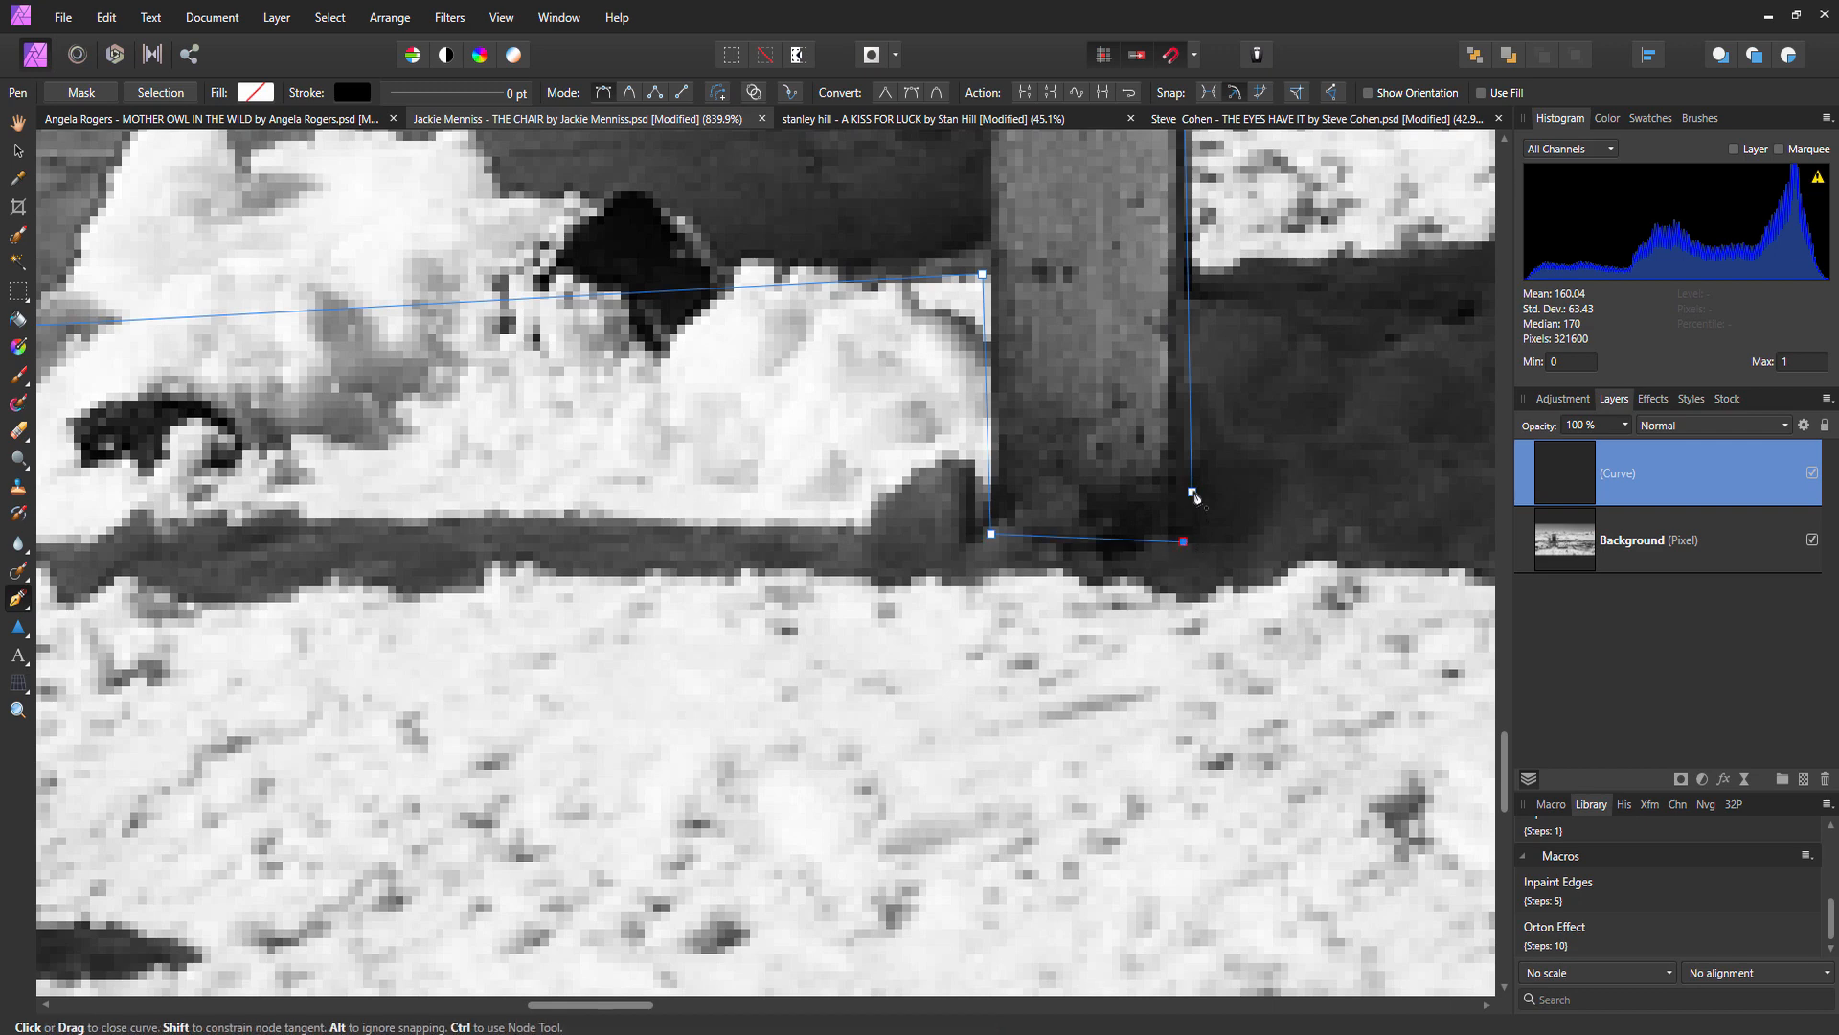
{"action": "left_click", "coordinate": [1193, 493]}
Convert the closed pen path around the whole chair into a selection.
{"action": "scroll", "coordinate": [697, 534], "scroll_direction": "down", "scroll_amount": 7}
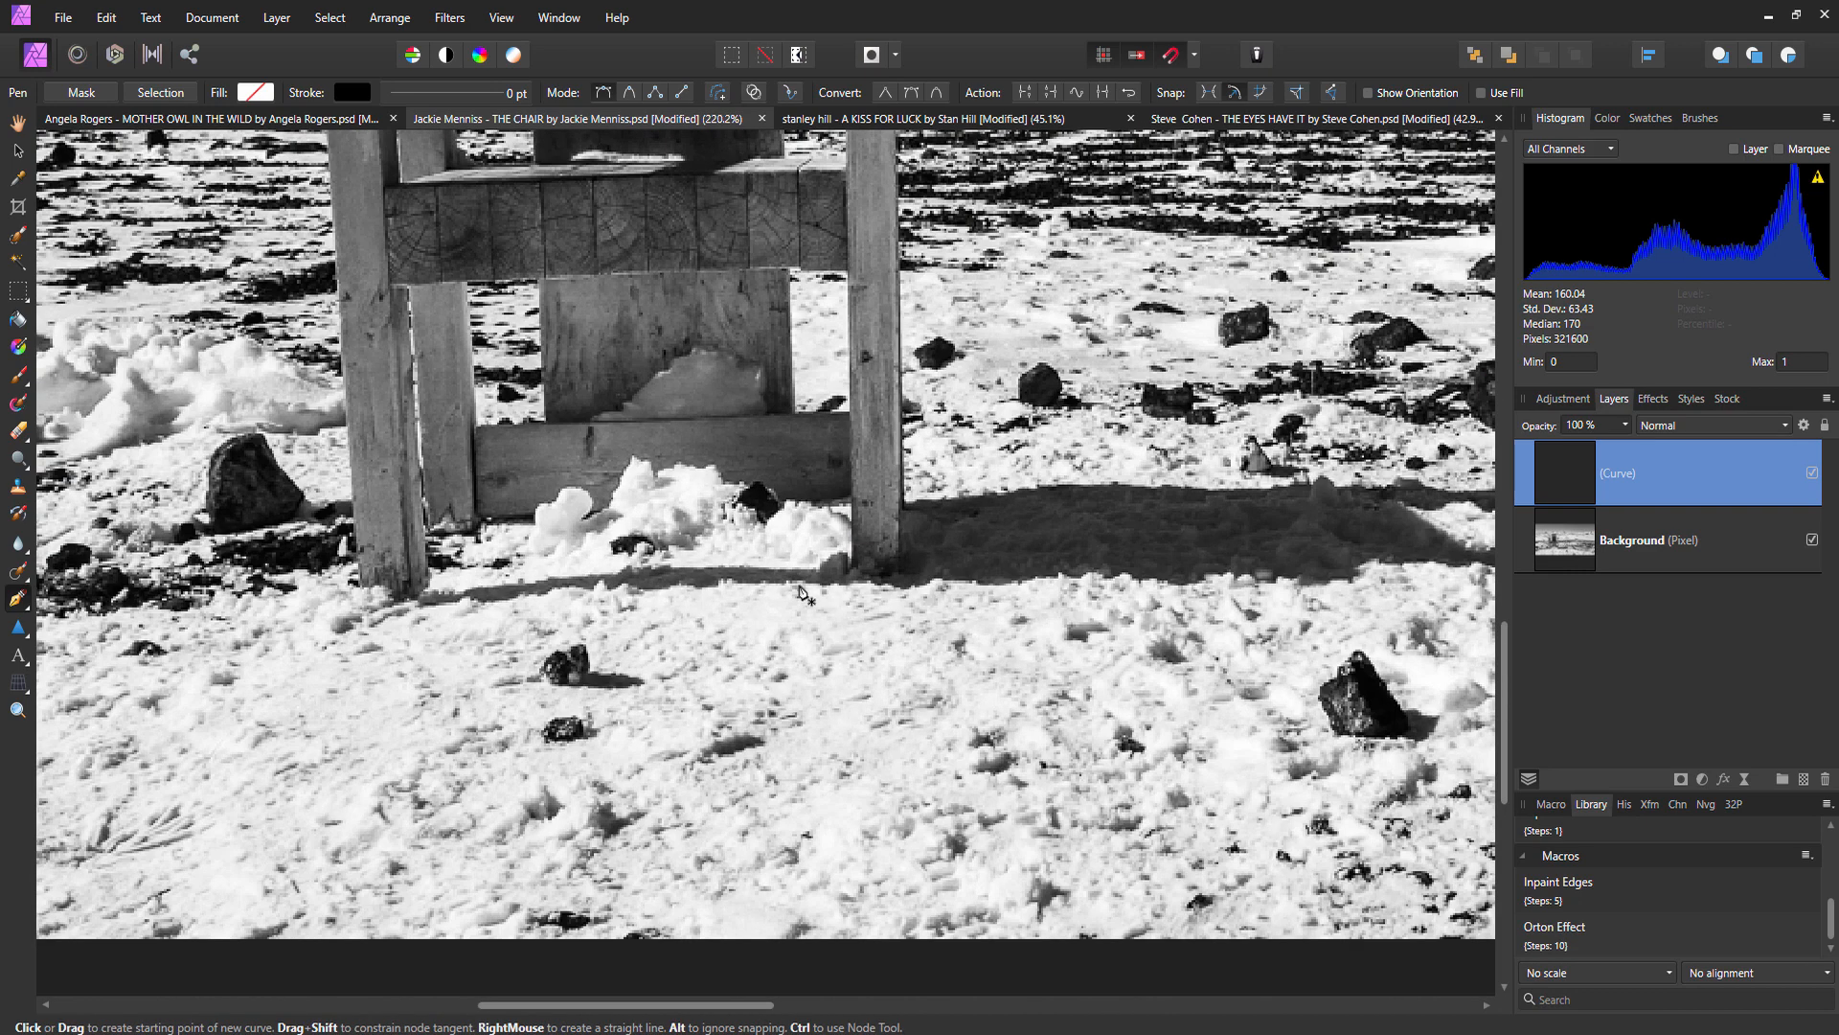
{"action": "scroll", "coordinate": [696, 534], "scroll_direction": "up", "scroll_amount": 3}
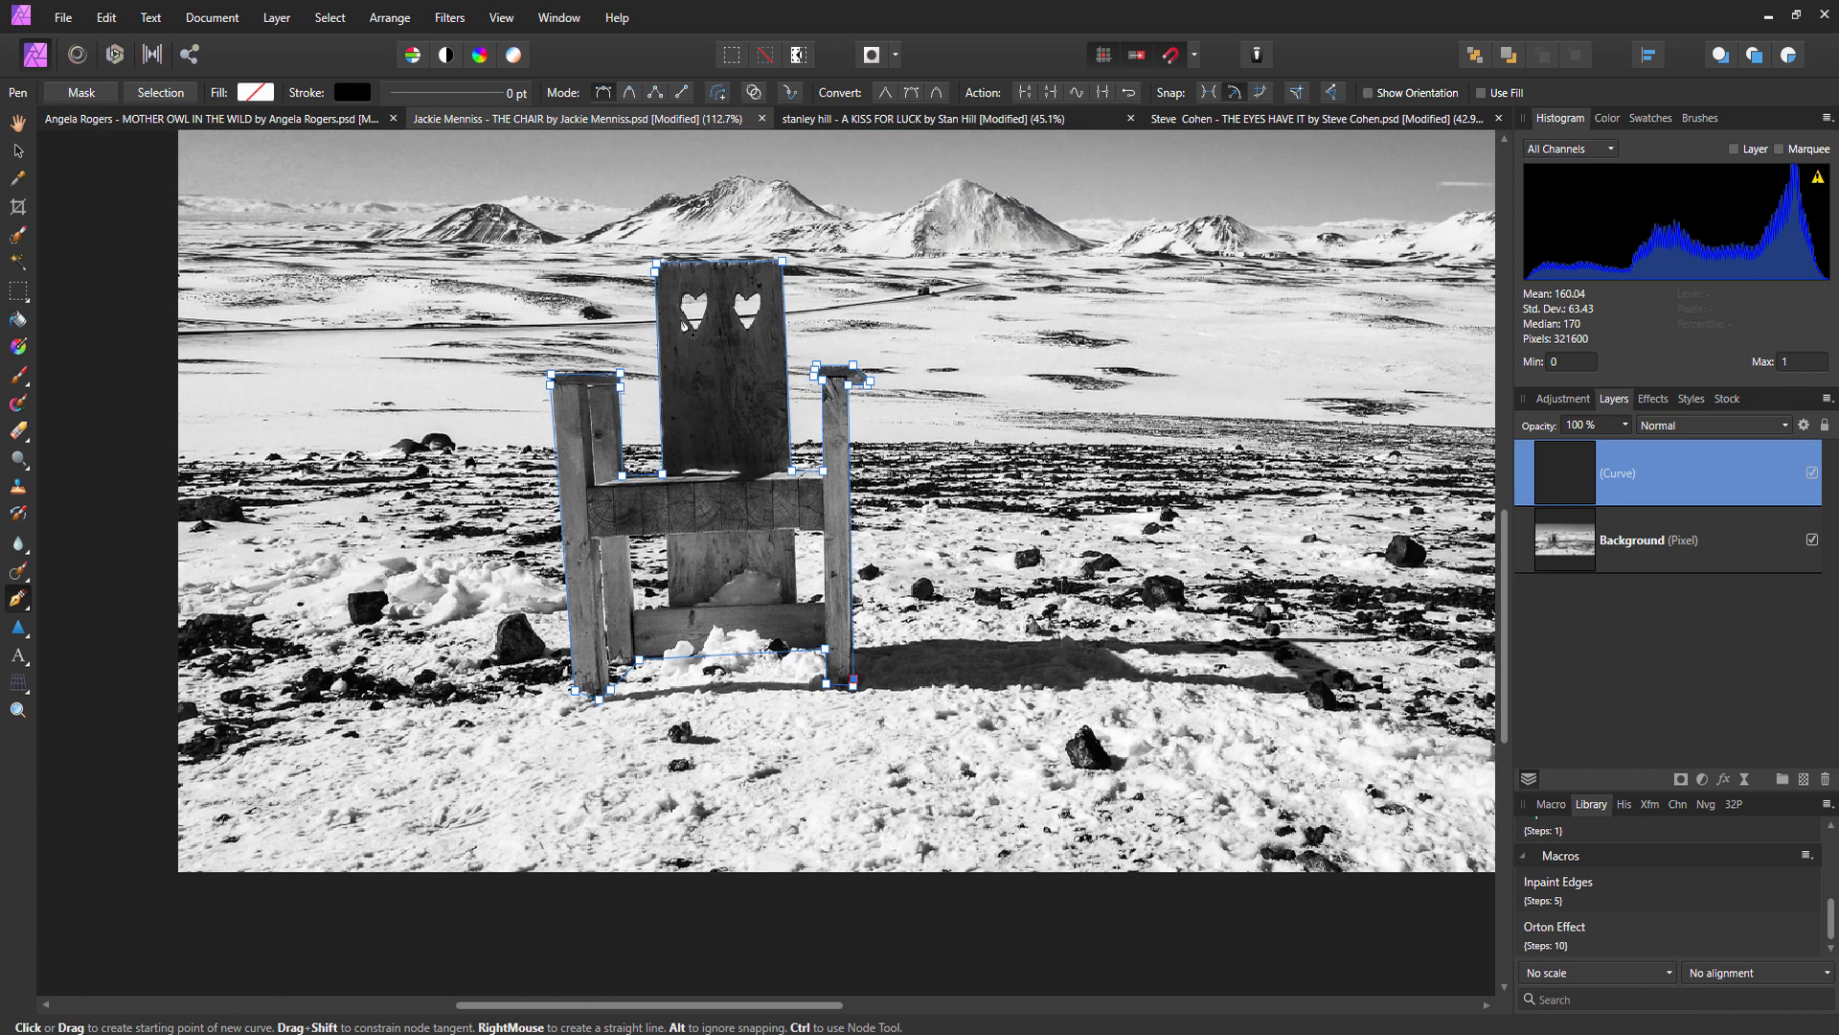
{"action": "left_click", "coordinate": [160, 92]}
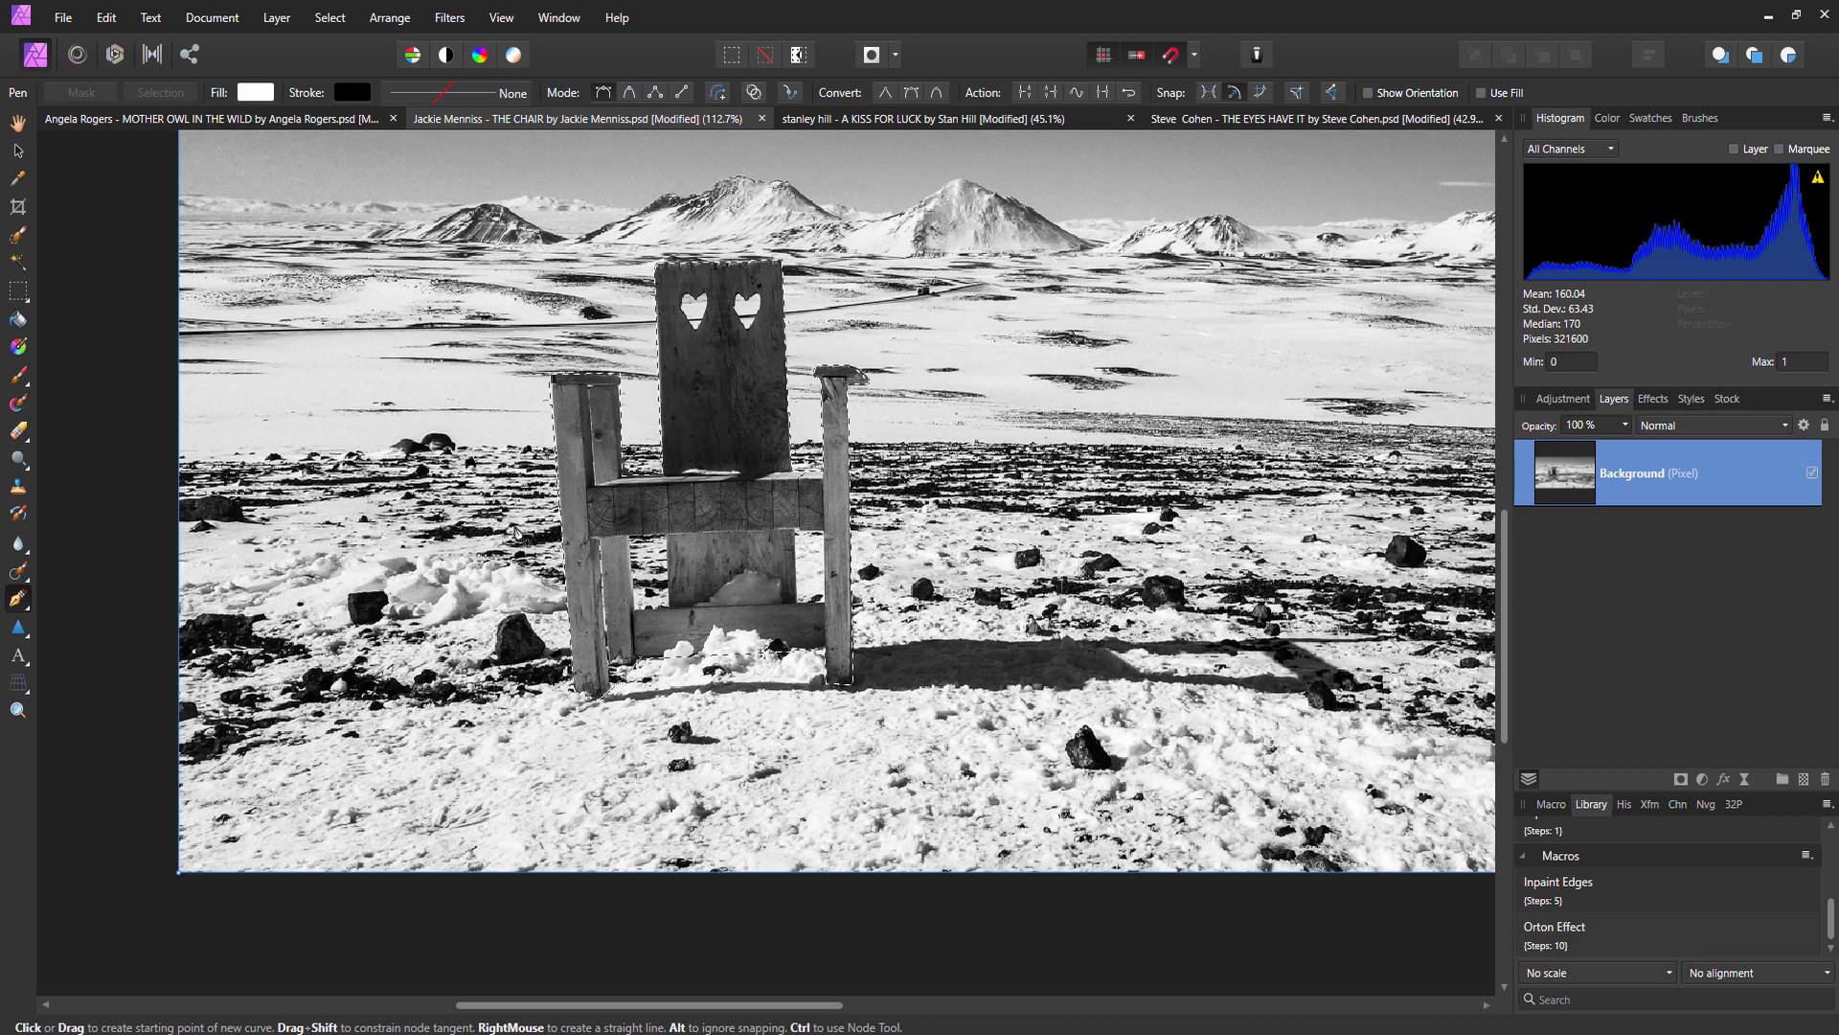
Copy the selected chair onto its own layer and hide the original photo layer.
{"action": "left_click", "coordinate": [107, 17]}
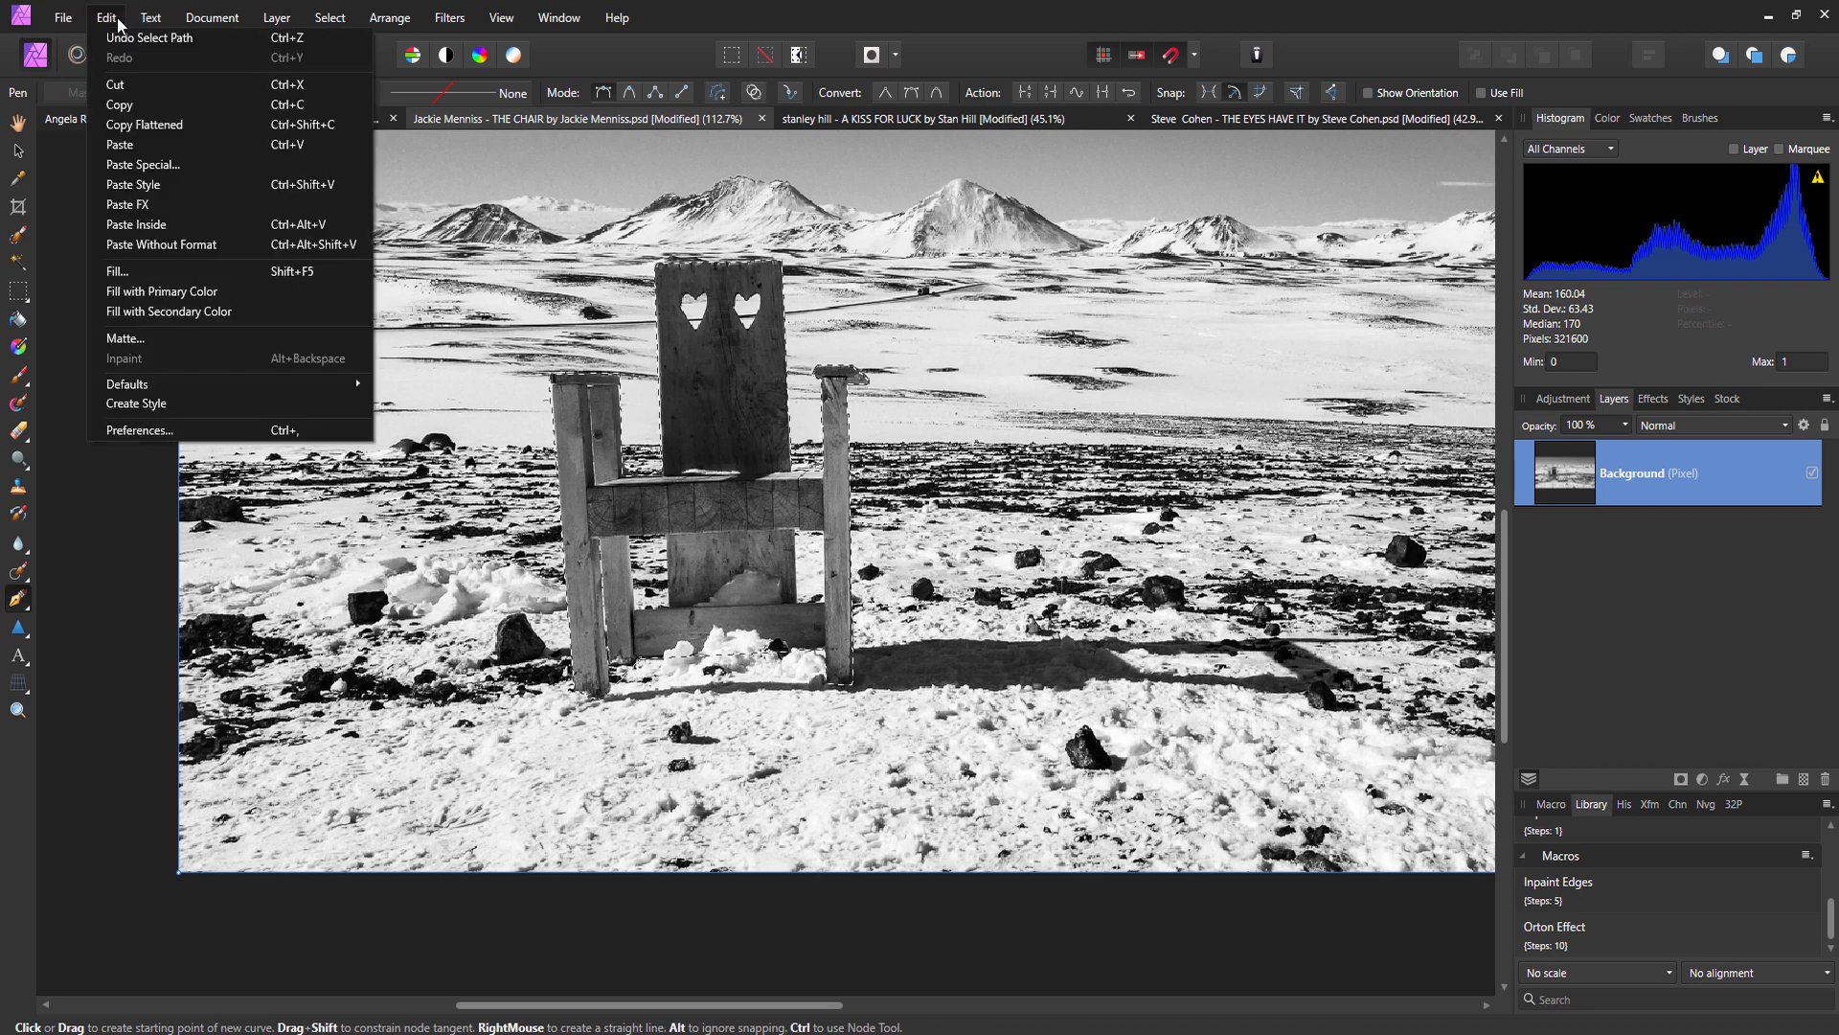
{"action": "left_click", "coordinate": [165, 106]}
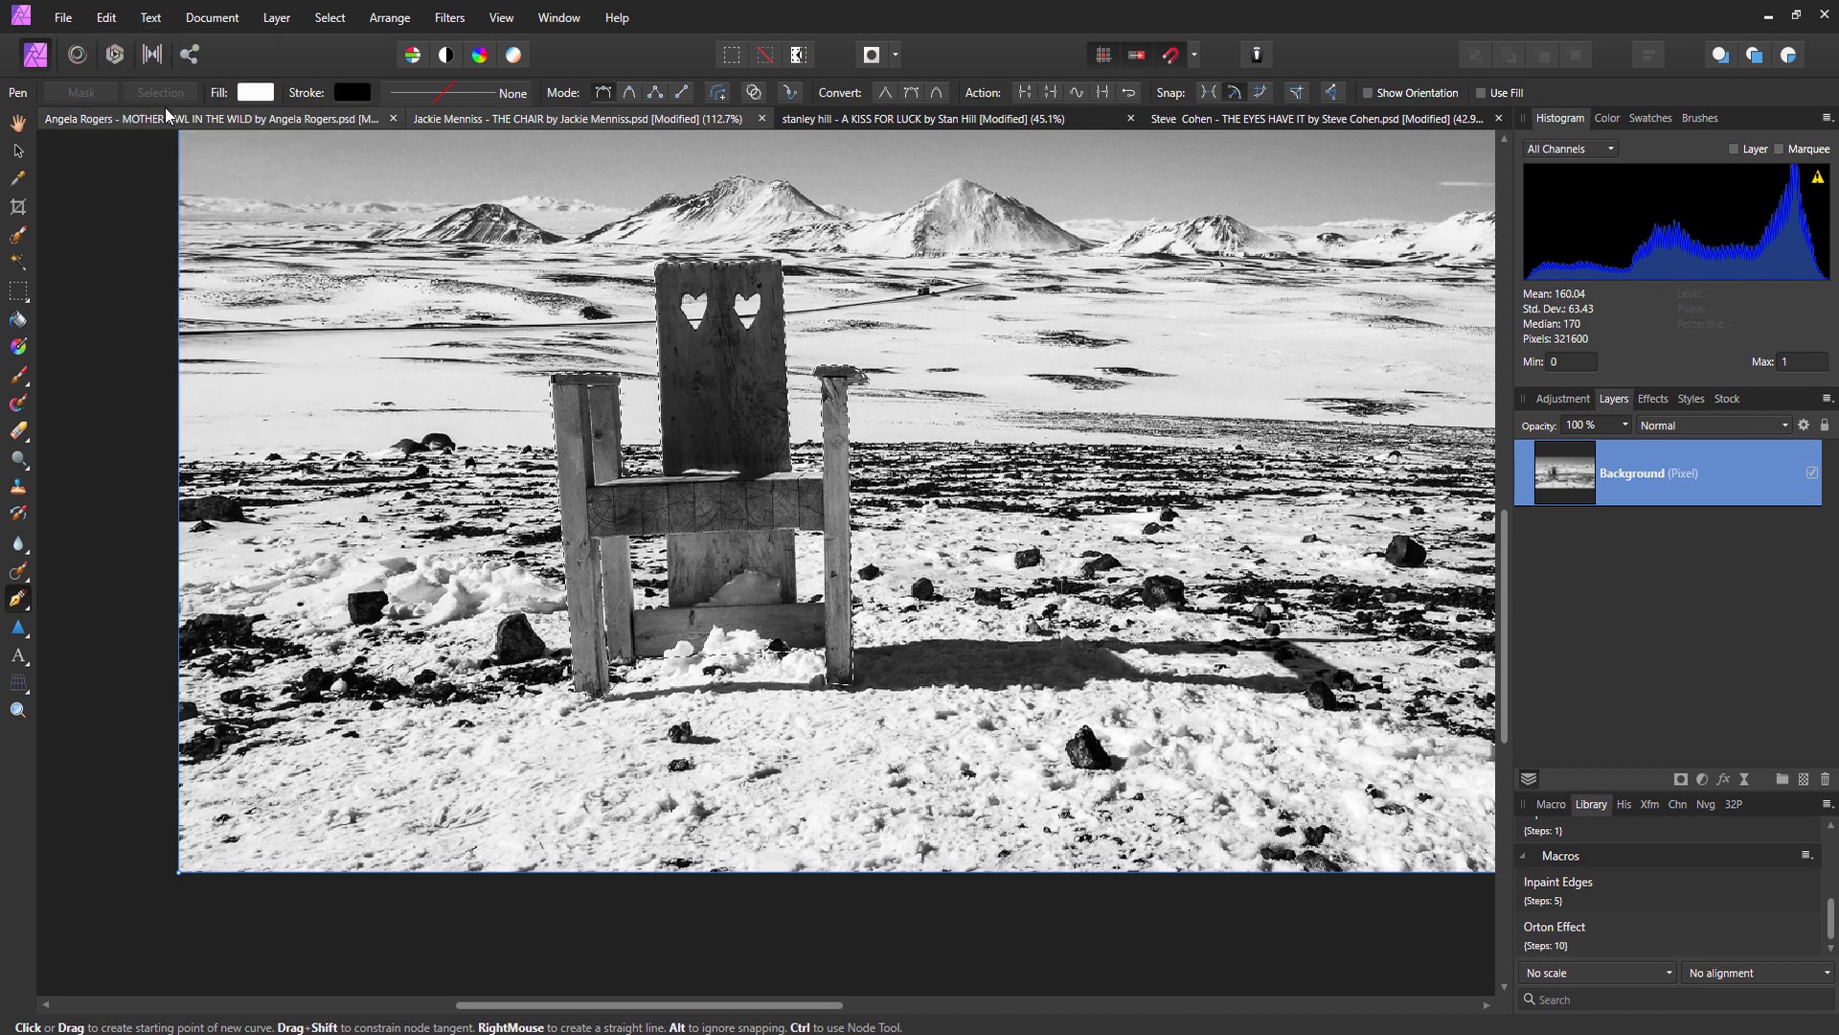
{"action": "left_click", "coordinate": [122, 21]}
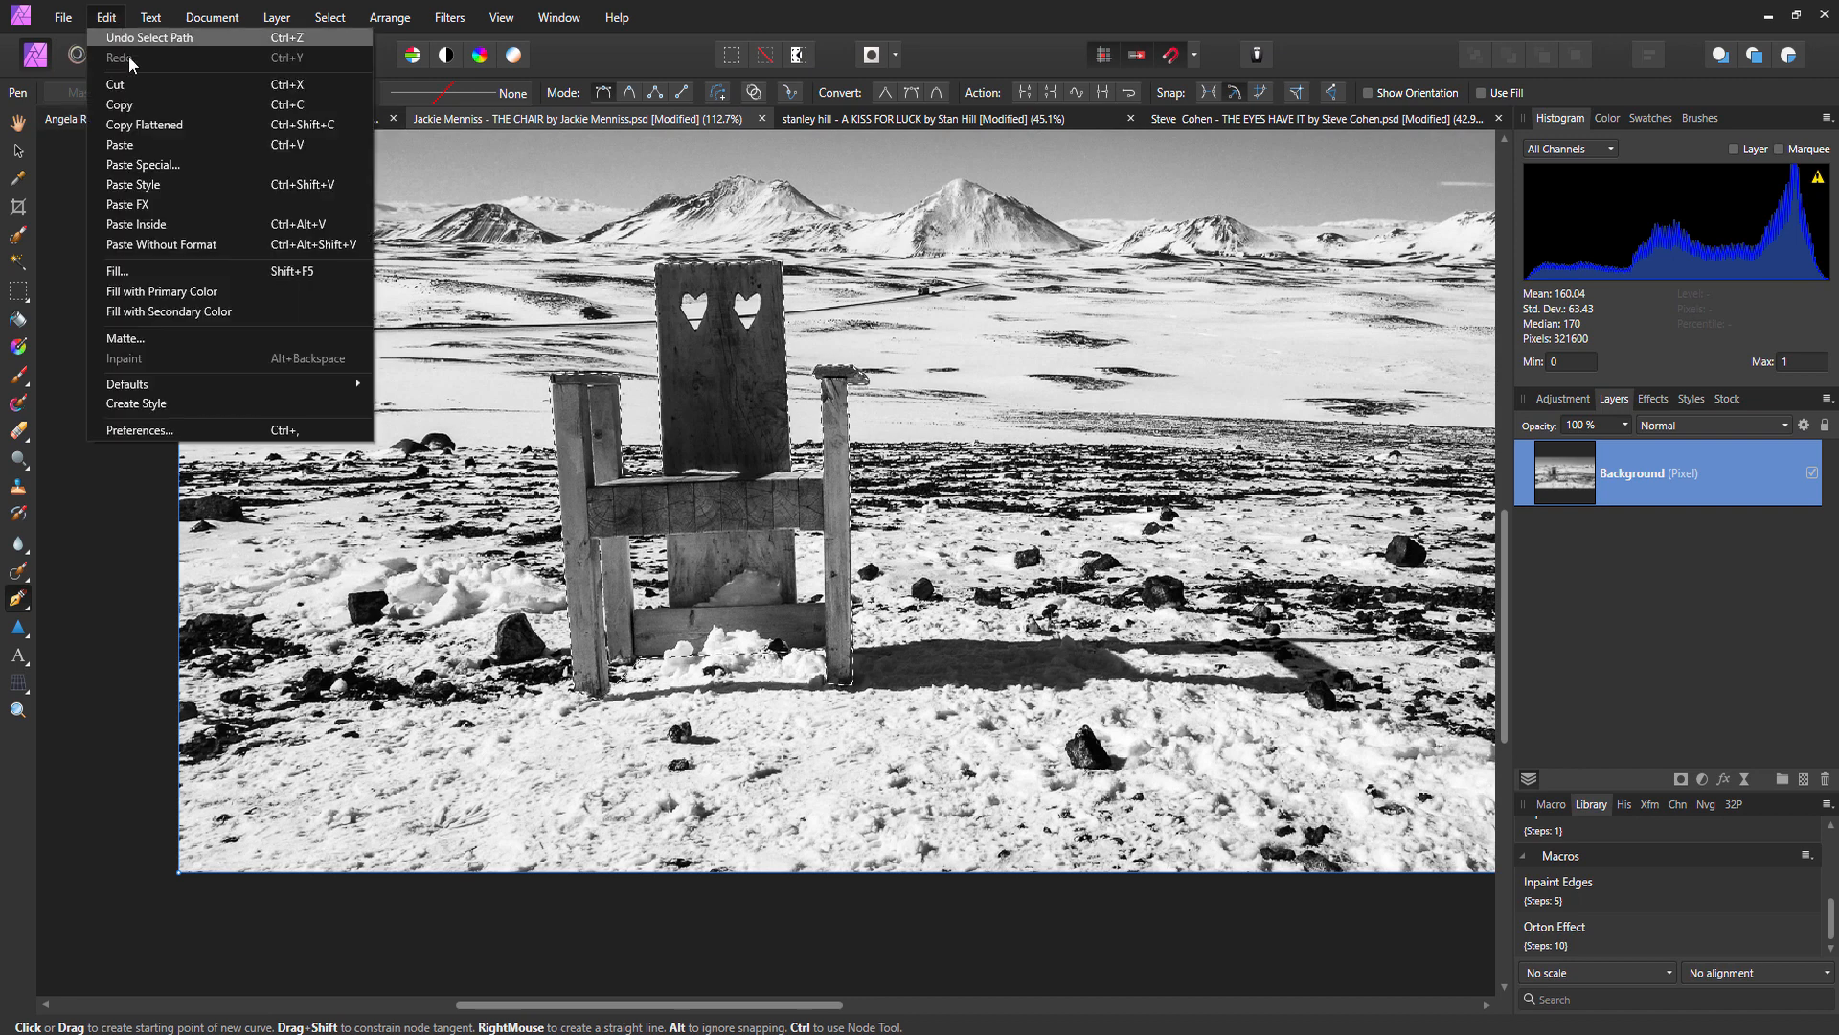
{"action": "left_click", "coordinate": [157, 146]}
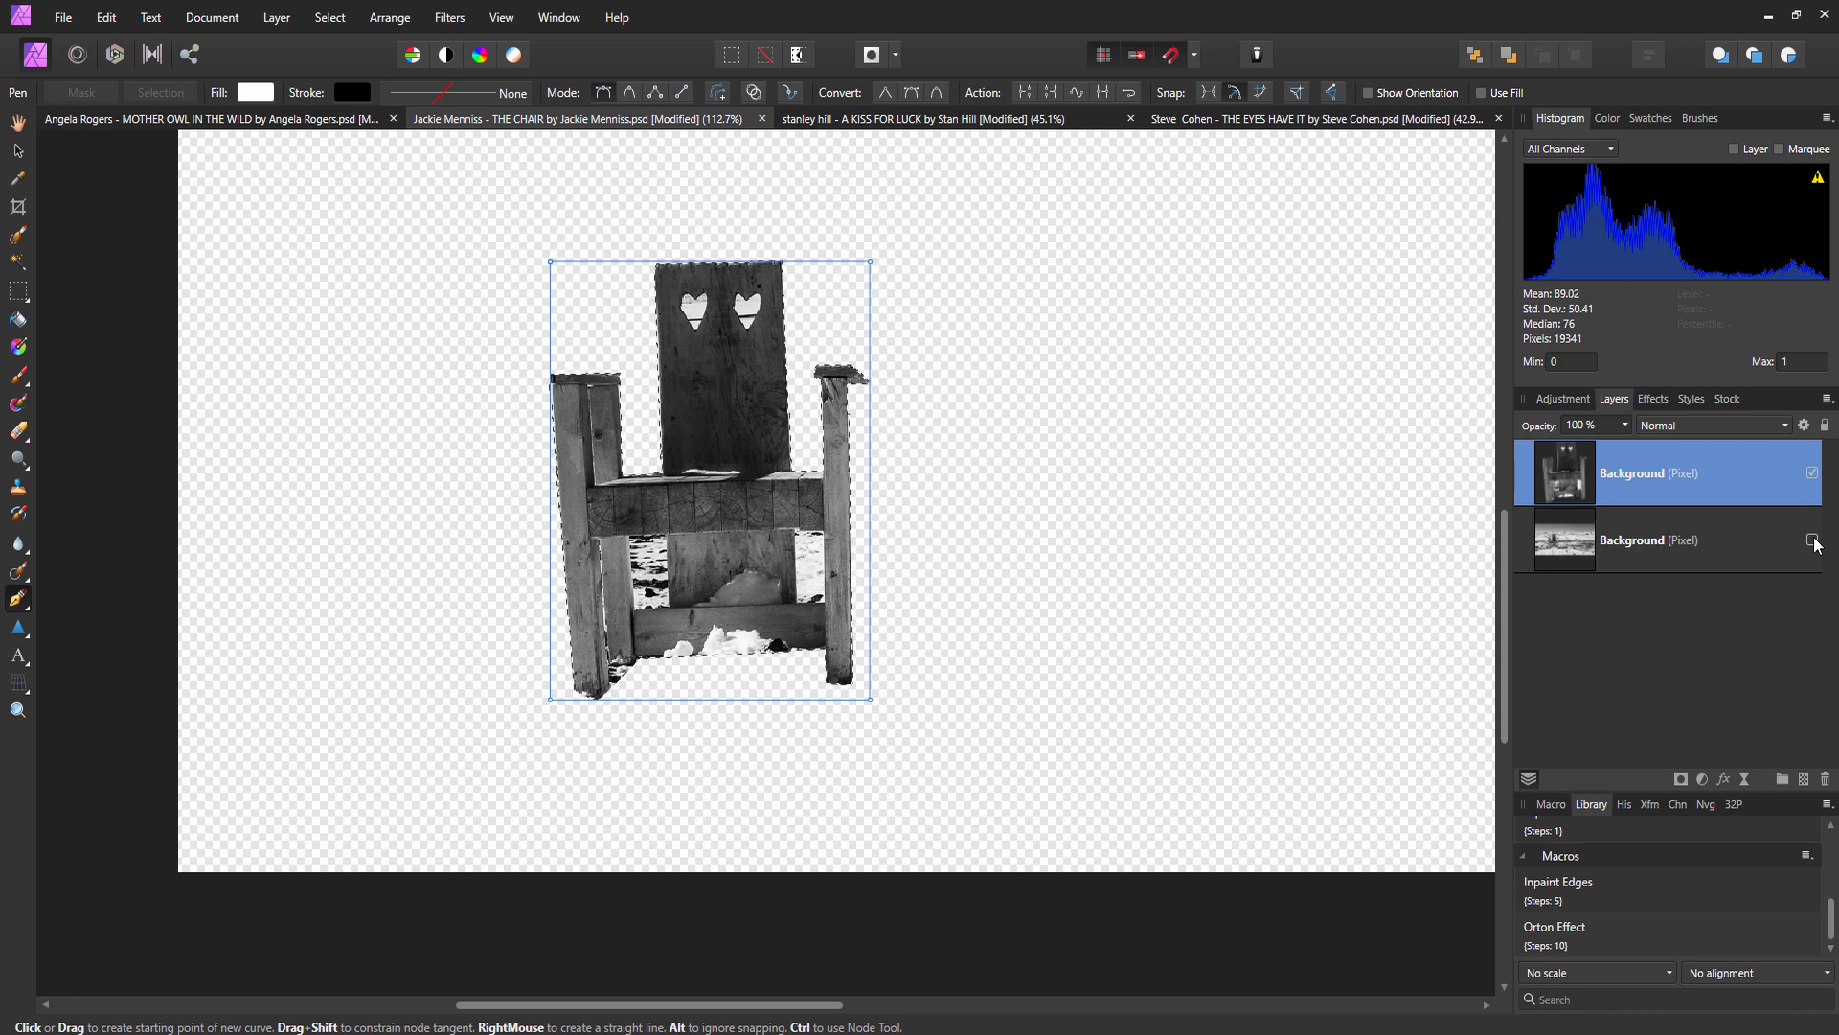
Clear the selection and erase the background inside the backrest's two heart cutouts with the Erase Brush on the chair layer.
{"action": "double_click", "coordinate": [1619, 473]}
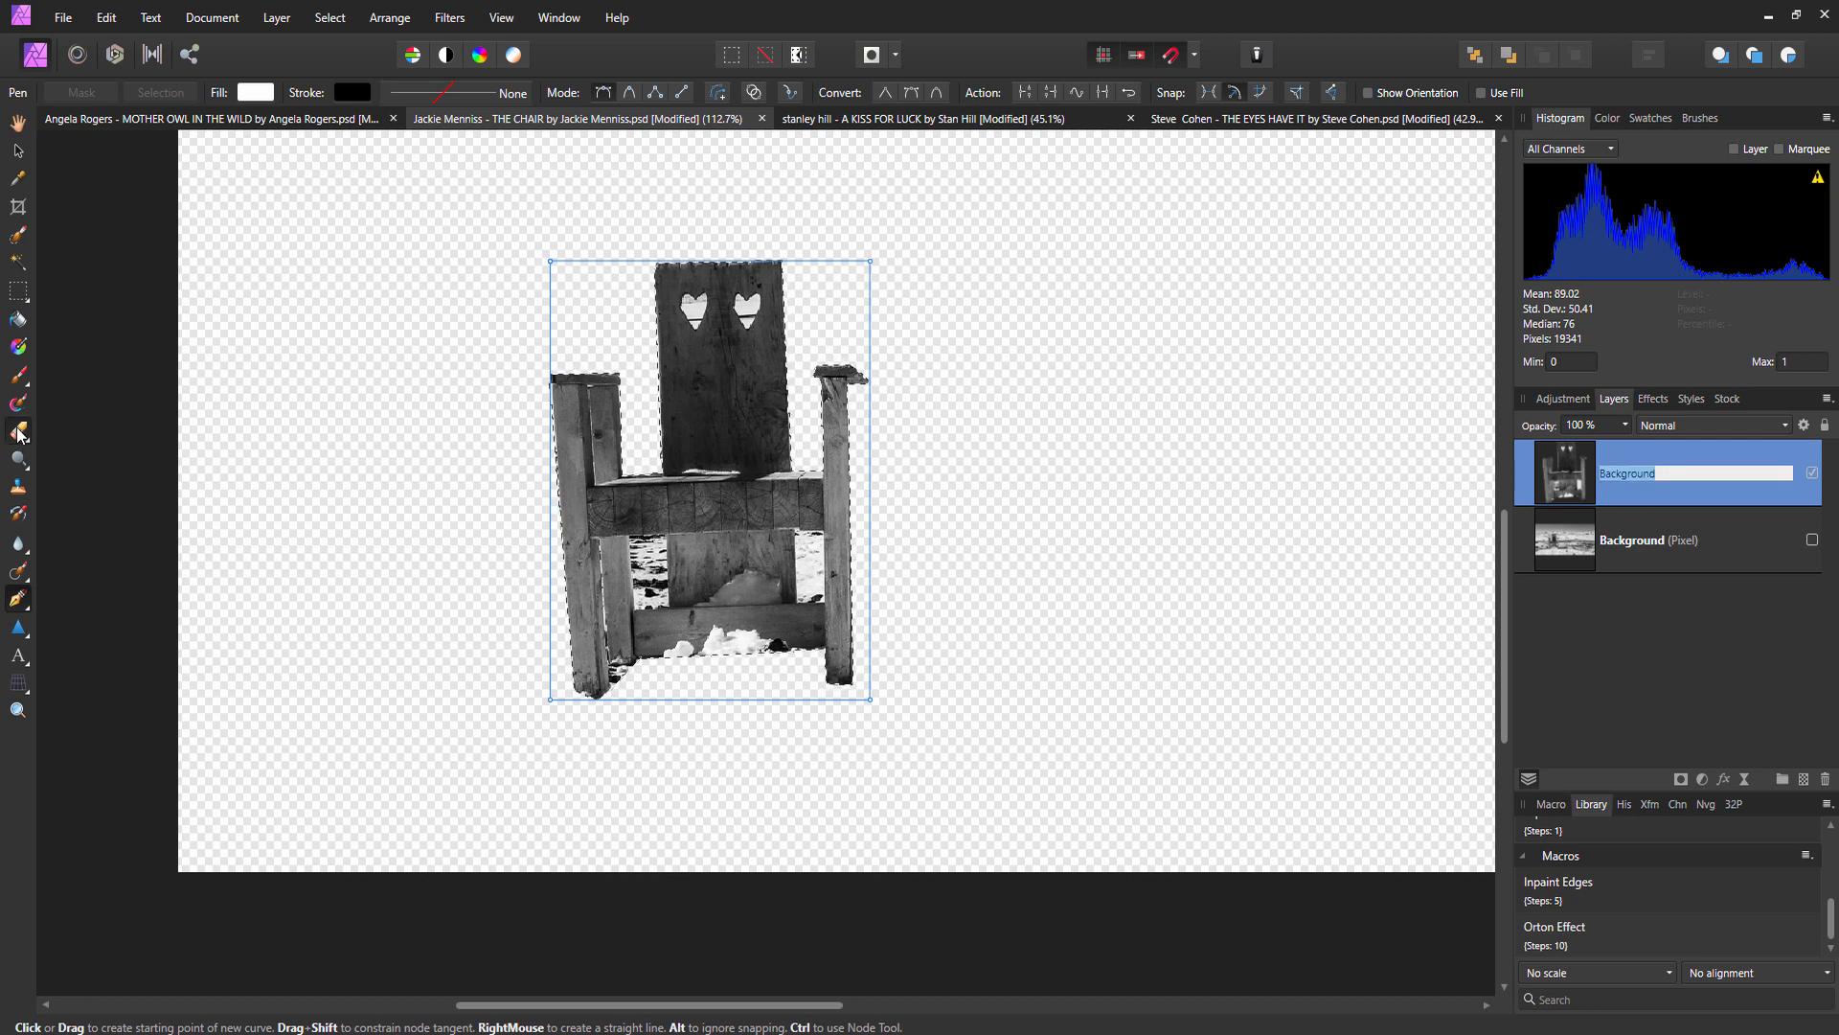
{"action": "left_click", "coordinate": [20, 433]}
{"action": "scroll", "coordinate": [688, 398], "scroll_direction": "up", "scroll_amount": 1}
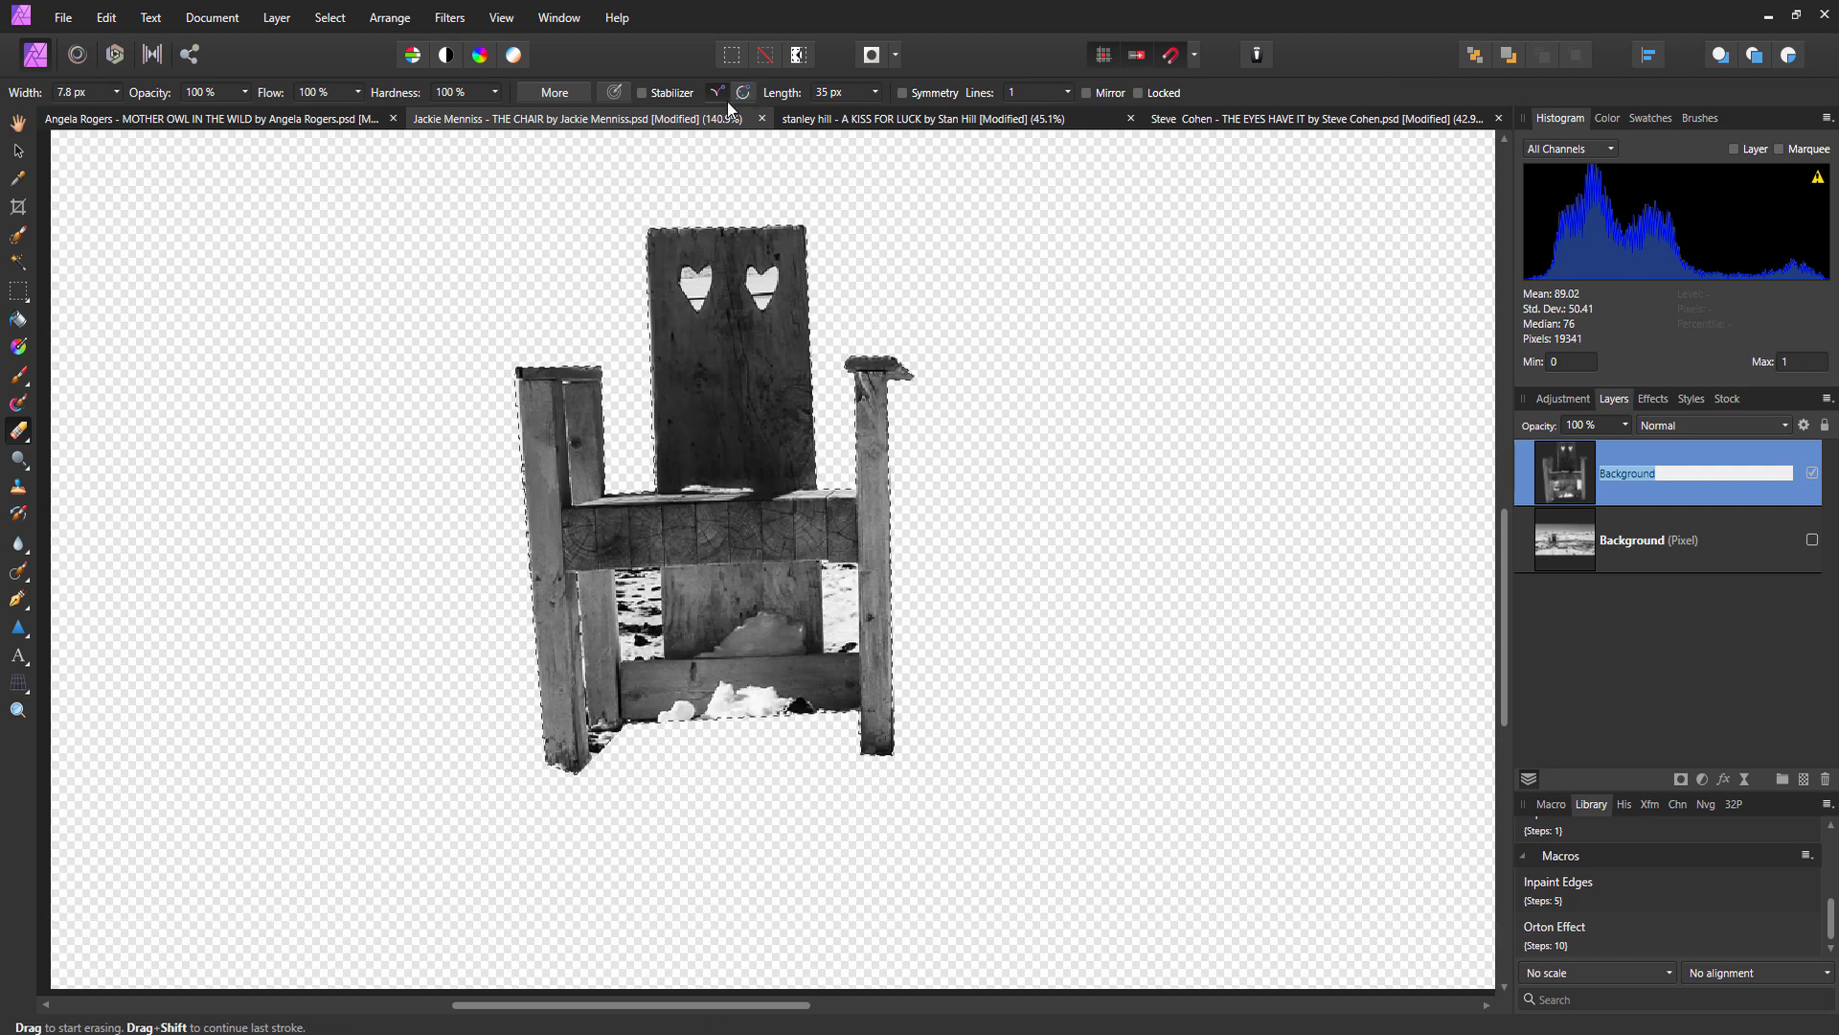
{"action": "scroll", "coordinate": [698, 377], "scroll_direction": "up", "scroll_amount": 3}
{"action": "scroll", "coordinate": [697, 376], "scroll_direction": "up", "scroll_amount": 1}
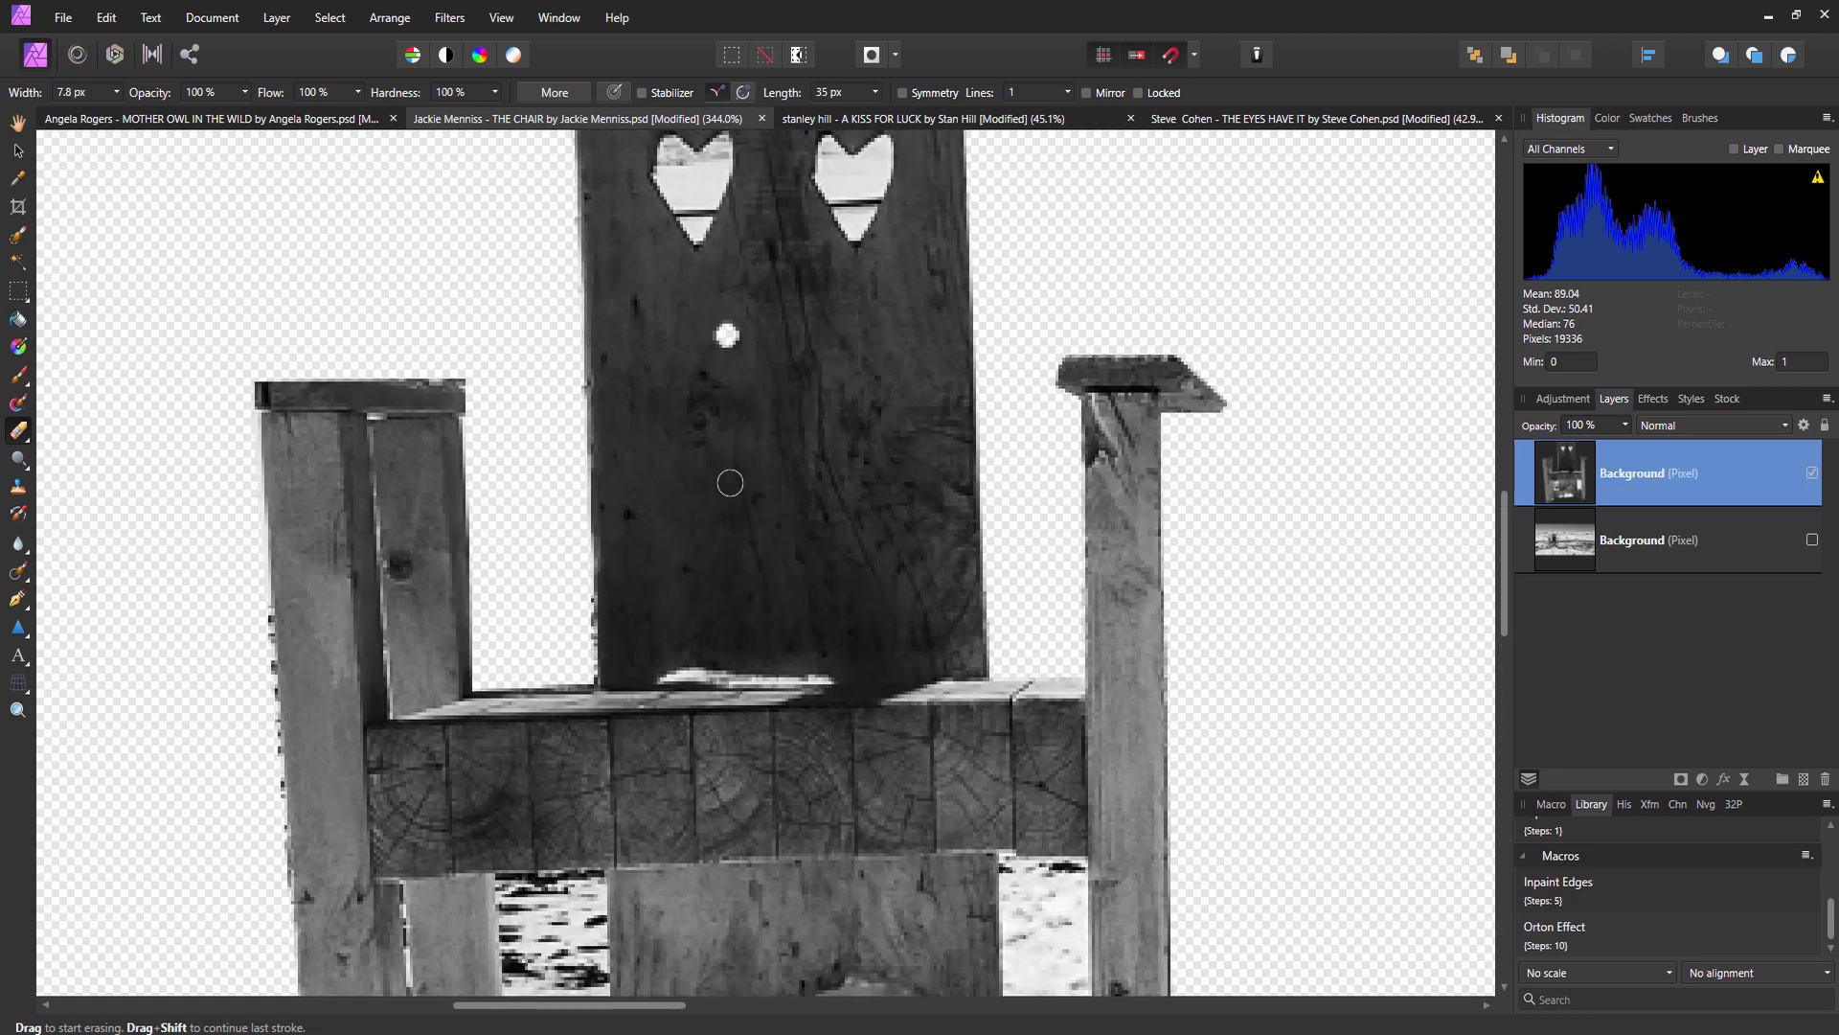
{"action": "scroll", "coordinate": [714, 460], "scroll_direction": "up", "scroll_amount": 3}
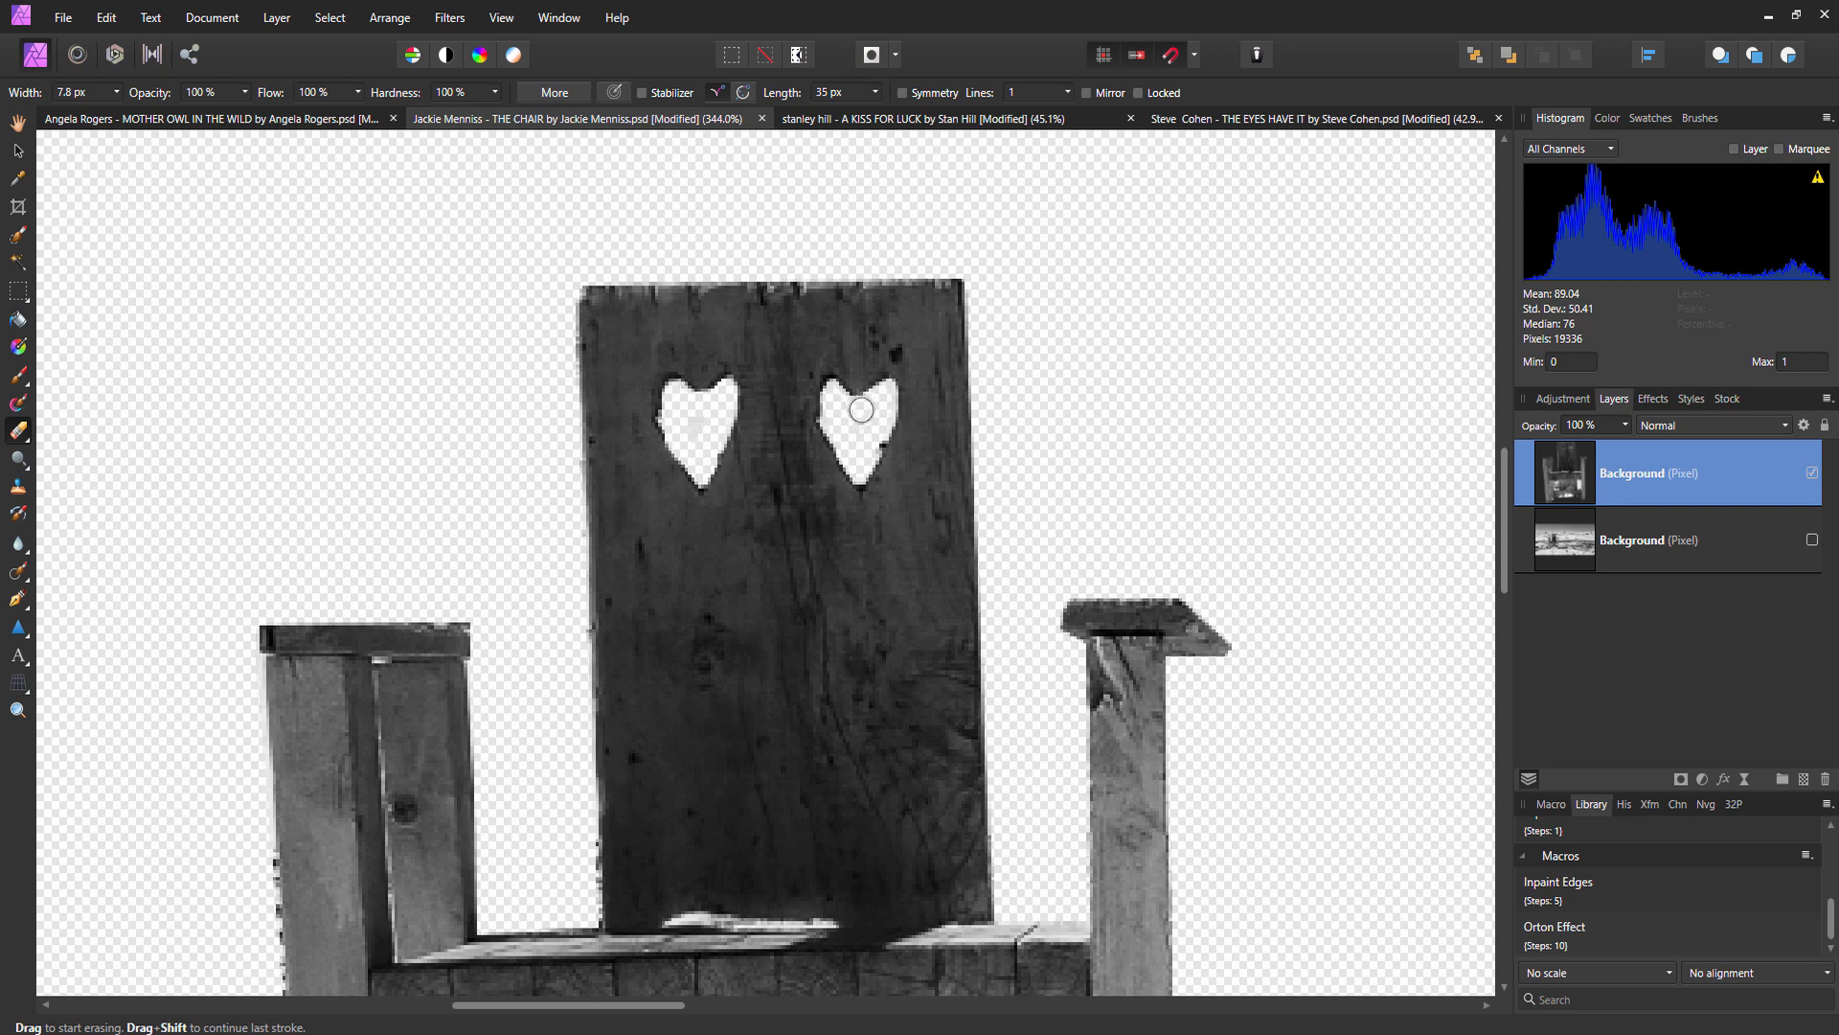
{"action": "scroll", "coordinate": [861, 409], "scroll_direction": "up", "scroll_amount": 3}
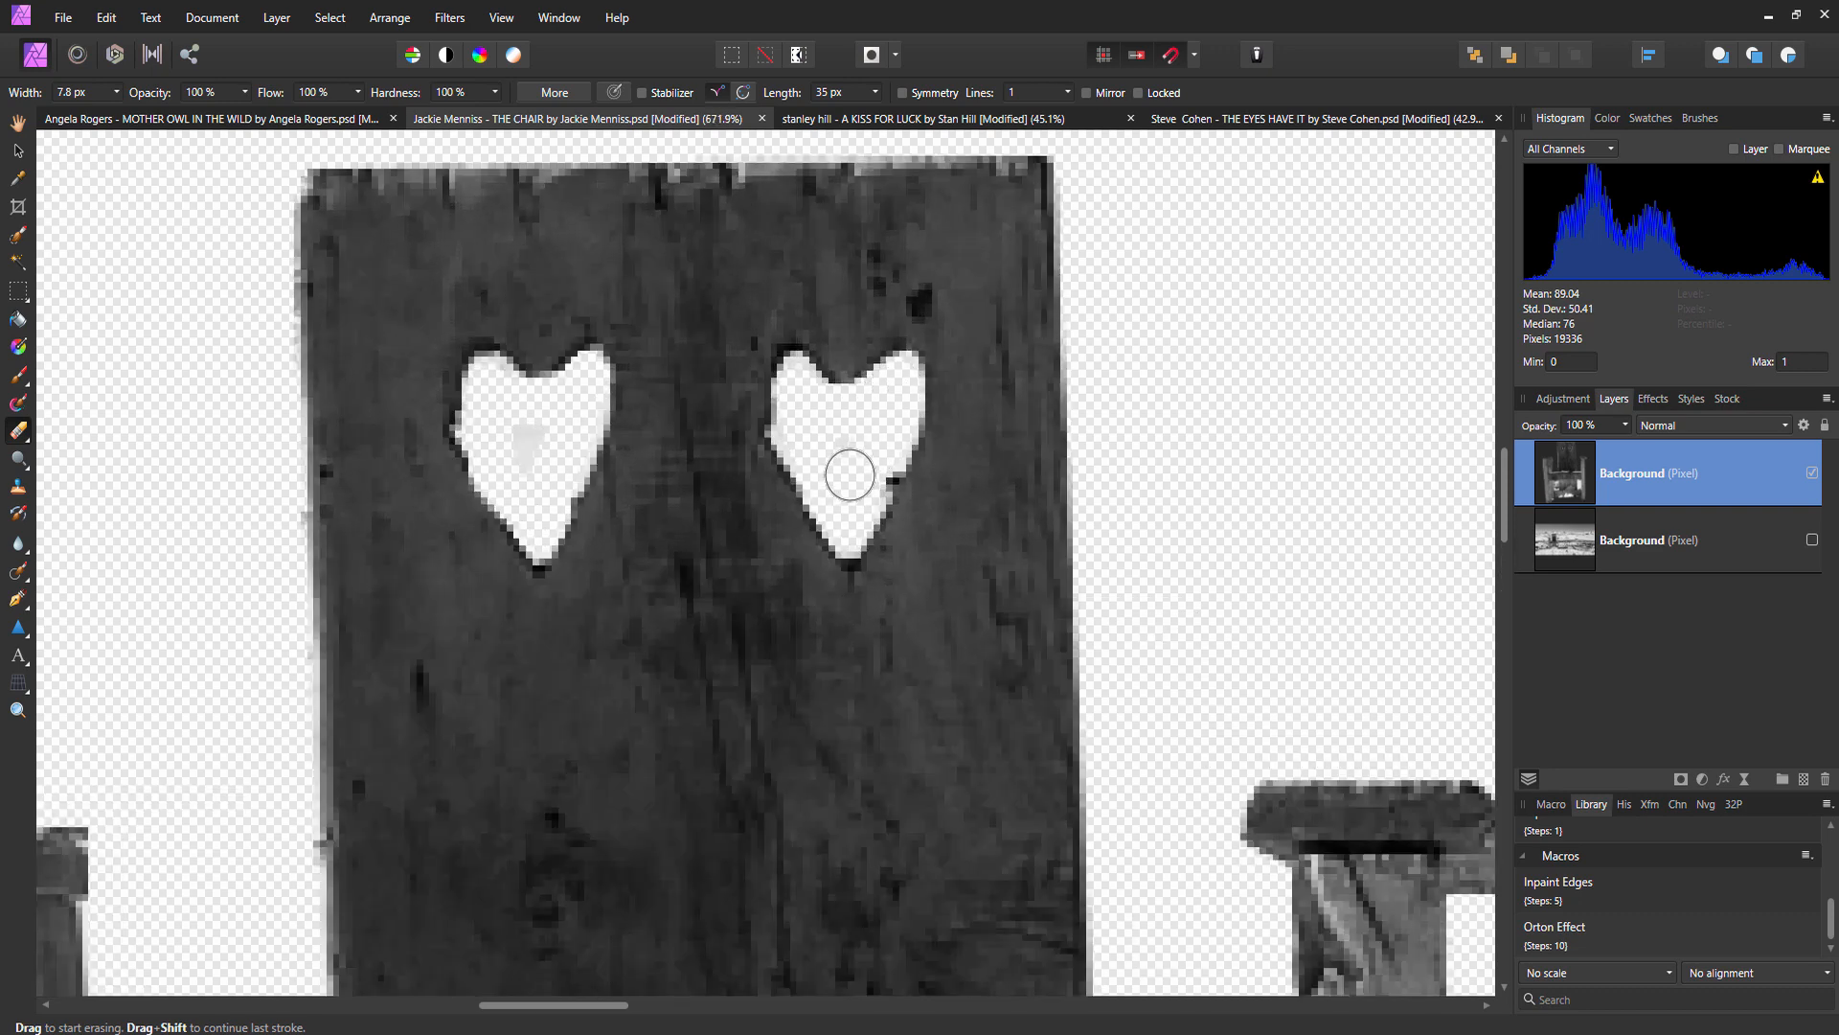
Erase the snow and rocks filling the opening under the seat between the left rear leg and the back board.
{"action": "scroll", "coordinate": [850, 475], "scroll_direction": "down", "scroll_amount": 4}
{"action": "scroll", "coordinate": [789, 570], "scroll_direction": "down", "scroll_amount": 4}
{"action": "scroll", "coordinate": [834, 172], "scroll_direction": "up", "scroll_amount": 4}
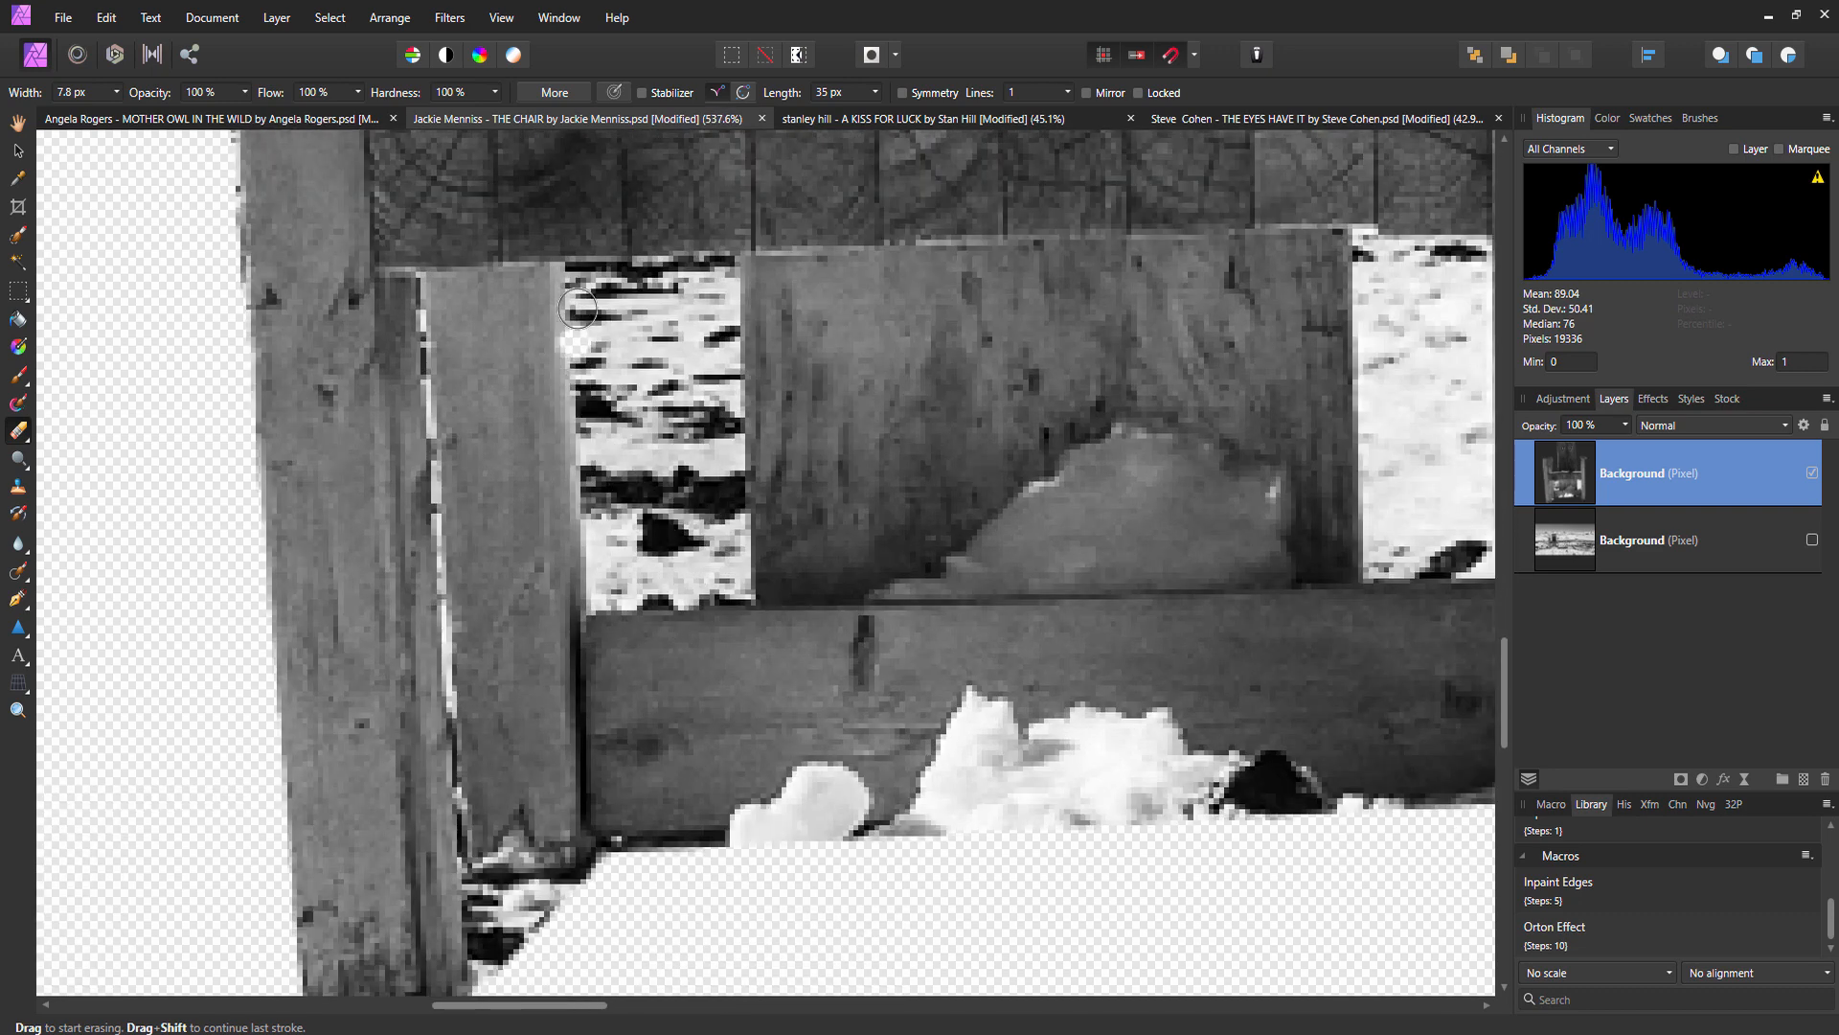
{"action": "mouse_move", "coordinate": [577, 309]}
{"action": "left_mouse_down"}
{"action": "mouse_move", "coordinate": [601, 594]}
{"action": "mouse_move", "coordinate": [730, 592]}
{"action": "mouse_move", "coordinate": [711, 412]}
{"action": "mouse_move", "coordinate": [730, 282]}
{"action": "mouse_move", "coordinate": [592, 281]}
{"action": "mouse_move", "coordinate": [626, 386]}
{"action": "mouse_move", "coordinate": [610, 445]}
{"action": "mouse_move", "coordinate": [665, 578]}
{"action": "mouse_move", "coordinate": [679, 381]}
{"action": "mouse_move", "coordinate": [648, 357]}
{"action": "mouse_move", "coordinate": [631, 565]}
{"action": "mouse_move", "coordinate": [680, 475]}
{"action": "left_mouse_up"}
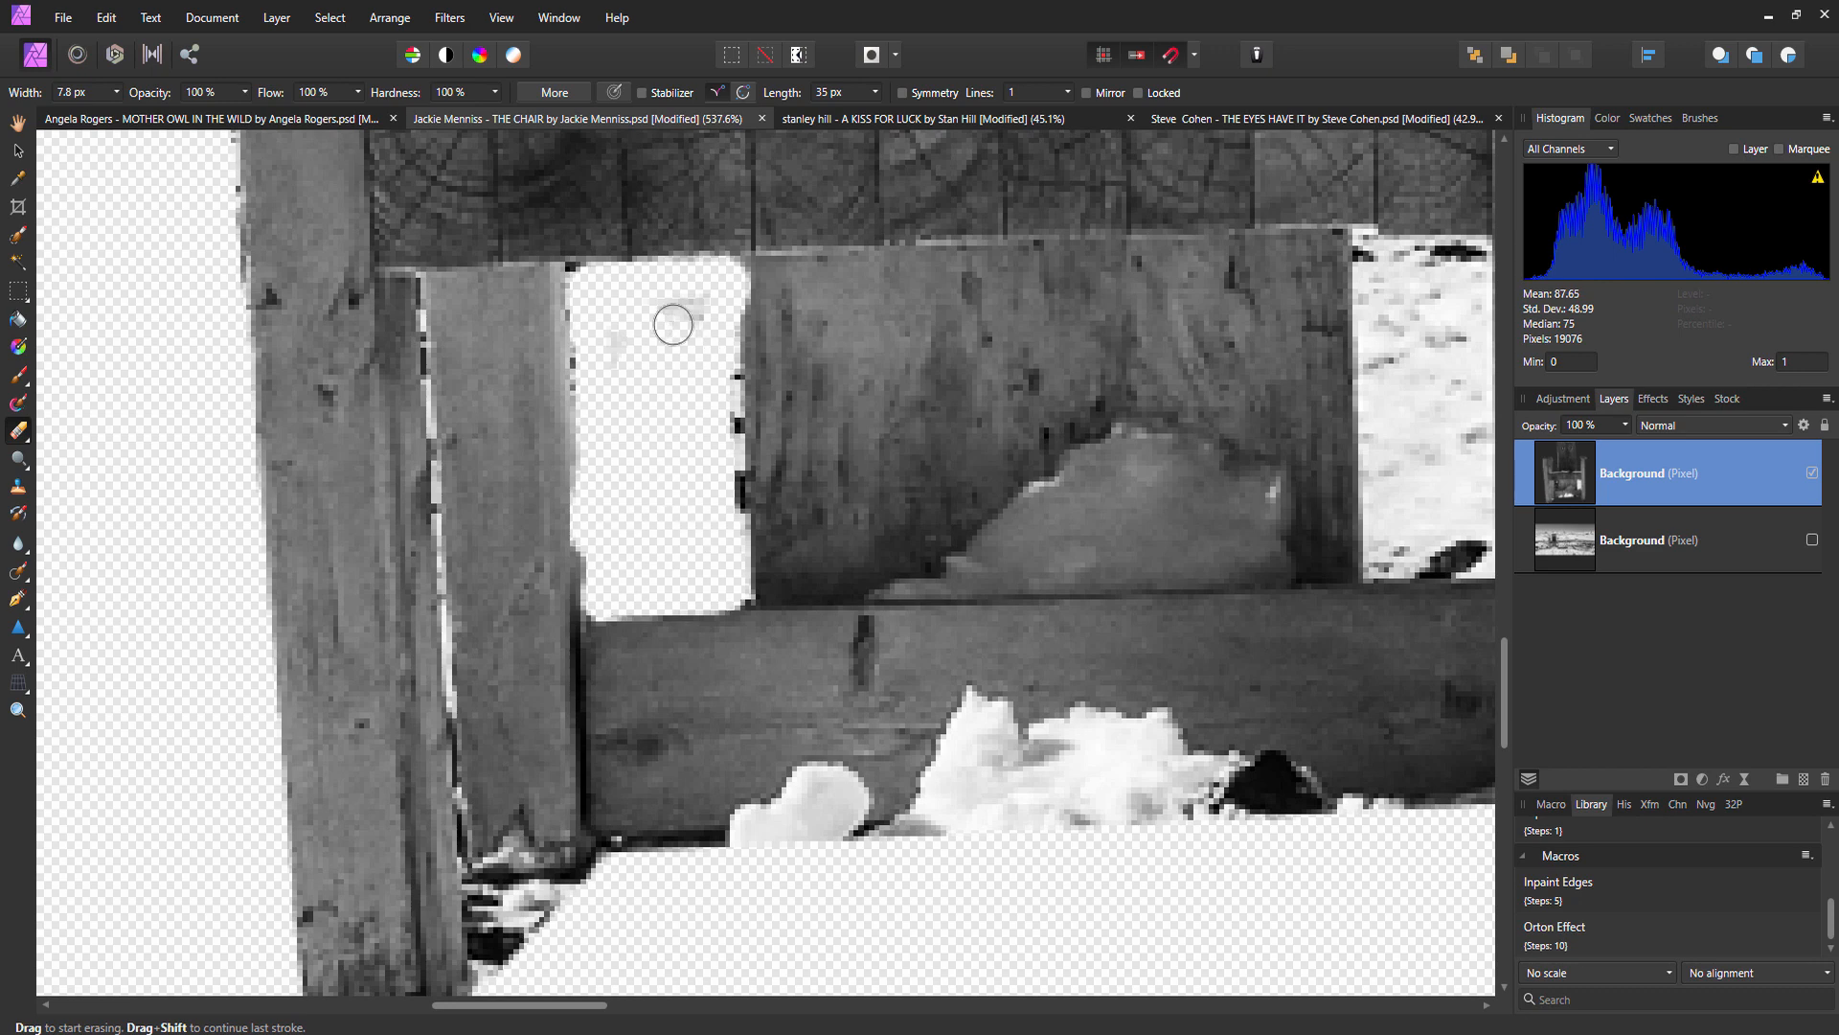
Erase the background in the opening under the seat between the back board and the right front leg.
{"action": "left_click", "coordinate": [948, 456]}
{"action": "mouse_move", "coordinate": [949, 456]}
{"action": "left_mouse_down"}
{"action": "mouse_move", "coordinate": [685, 471]}
{"action": "mouse_move", "coordinate": [751, 423]}
{"action": "mouse_move", "coordinate": [743, 714]}
{"action": "mouse_move", "coordinate": [748, 629]}
{"action": "left_mouse_up"}
{"action": "key", "text": "ctrl+z"}
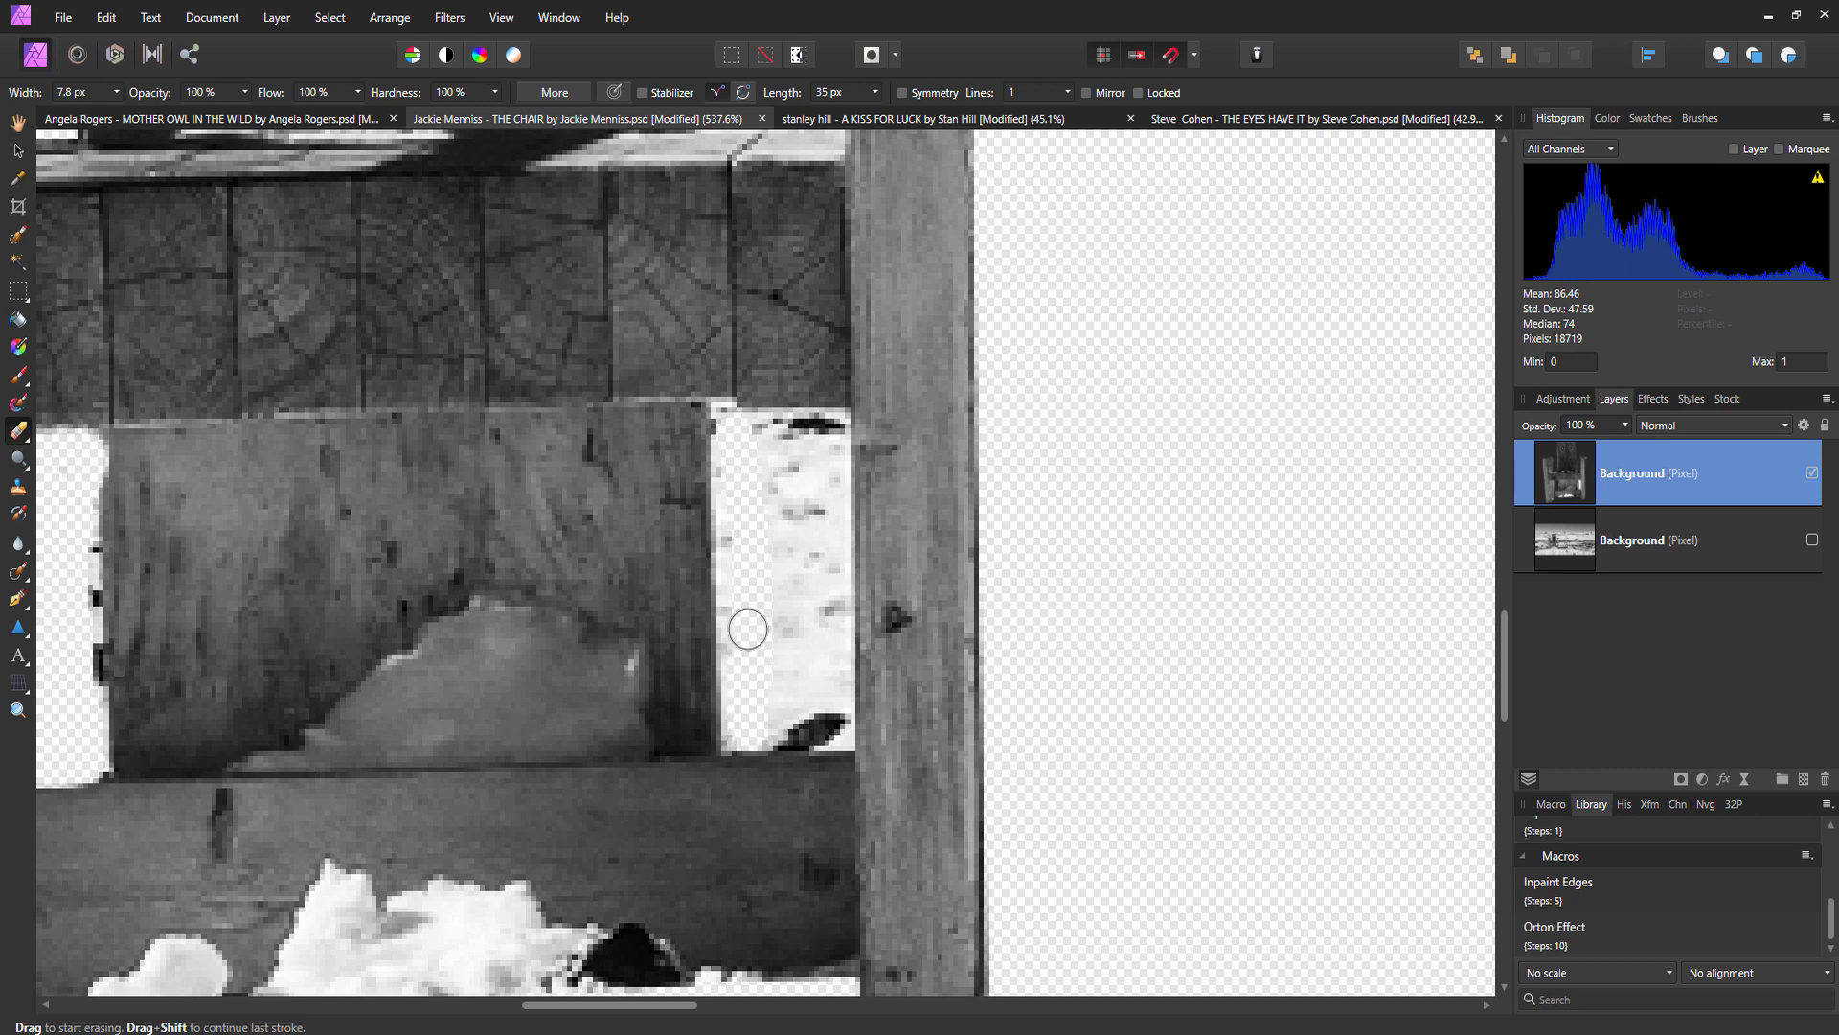
{"action": "mouse_move", "coordinate": [748, 486]}
{"action": "left_mouse_down"}
{"action": "mouse_move", "coordinate": [780, 430]}
{"action": "mouse_move", "coordinate": [819, 437]}
{"action": "mouse_move", "coordinate": [841, 683]}
{"action": "mouse_move", "coordinate": [826, 736]}
{"action": "mouse_move", "coordinate": [765, 735]}
{"action": "mouse_move", "coordinate": [795, 430]}
{"action": "mouse_move", "coordinate": [772, 663]}
{"action": "left_mouse_up"}
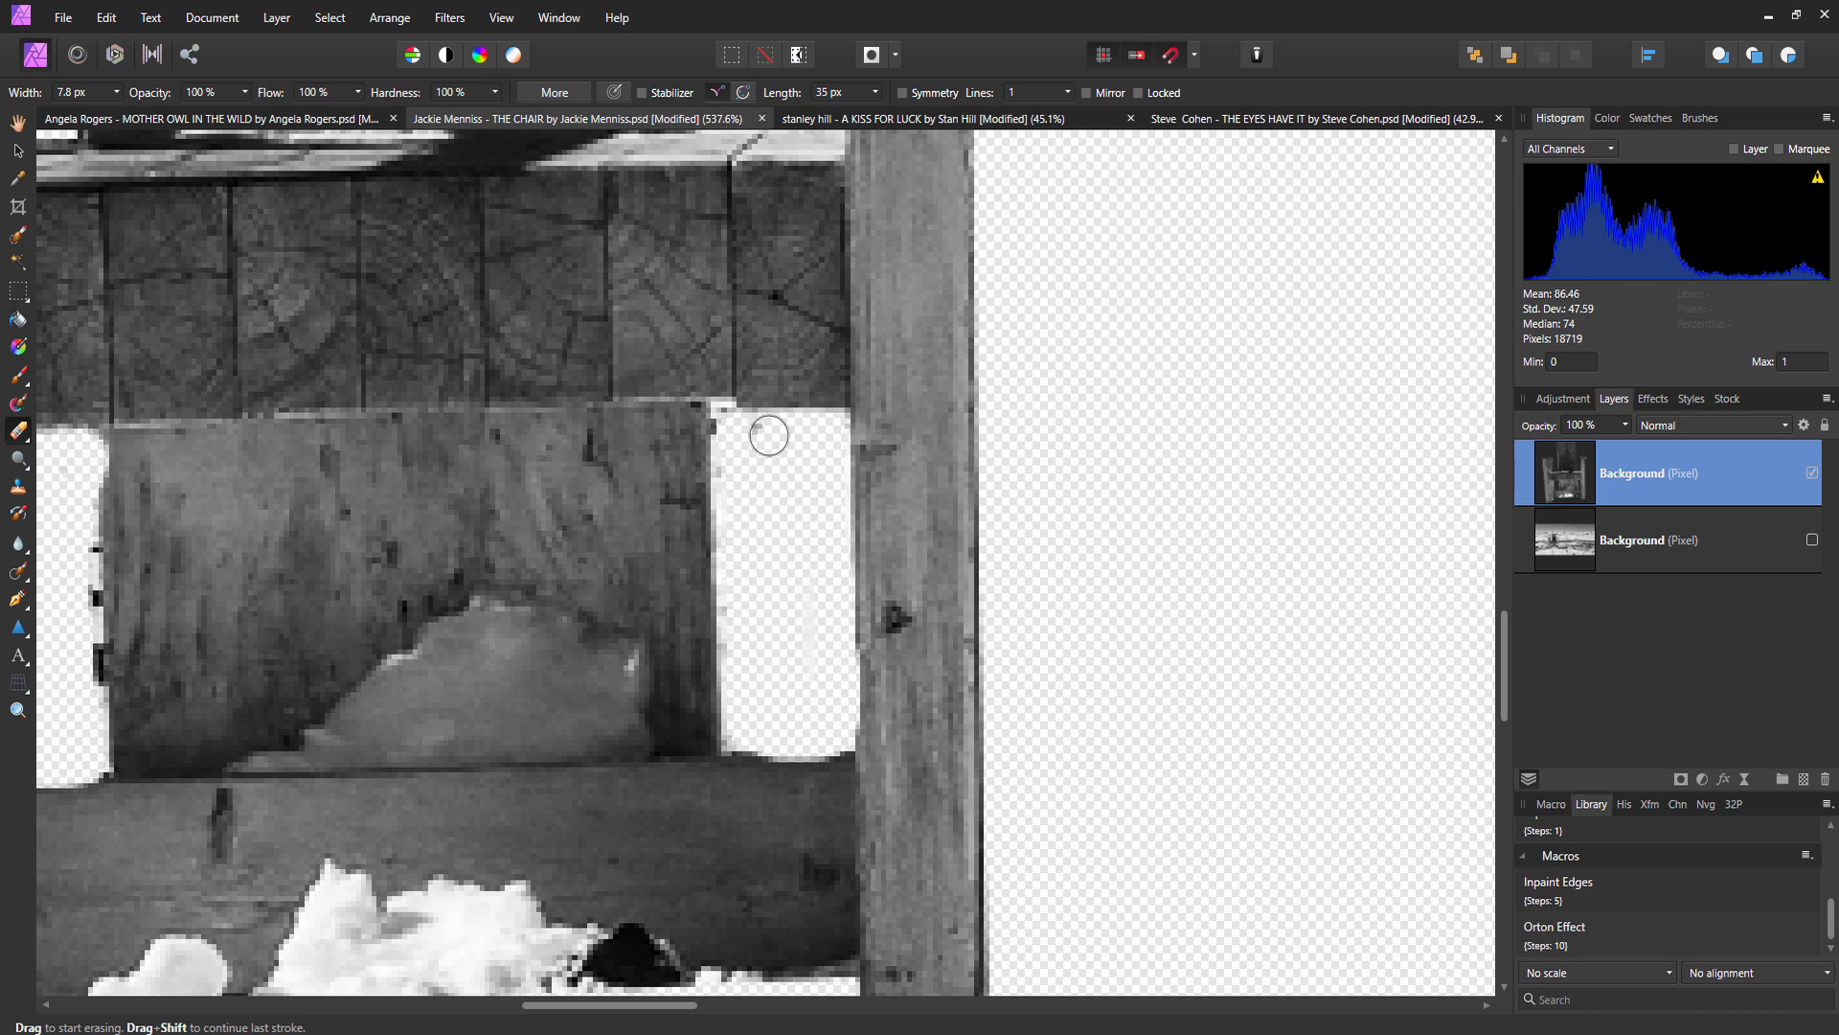
{"action": "scroll", "coordinate": [783, 654], "scroll_direction": "down", "scroll_amount": 1}
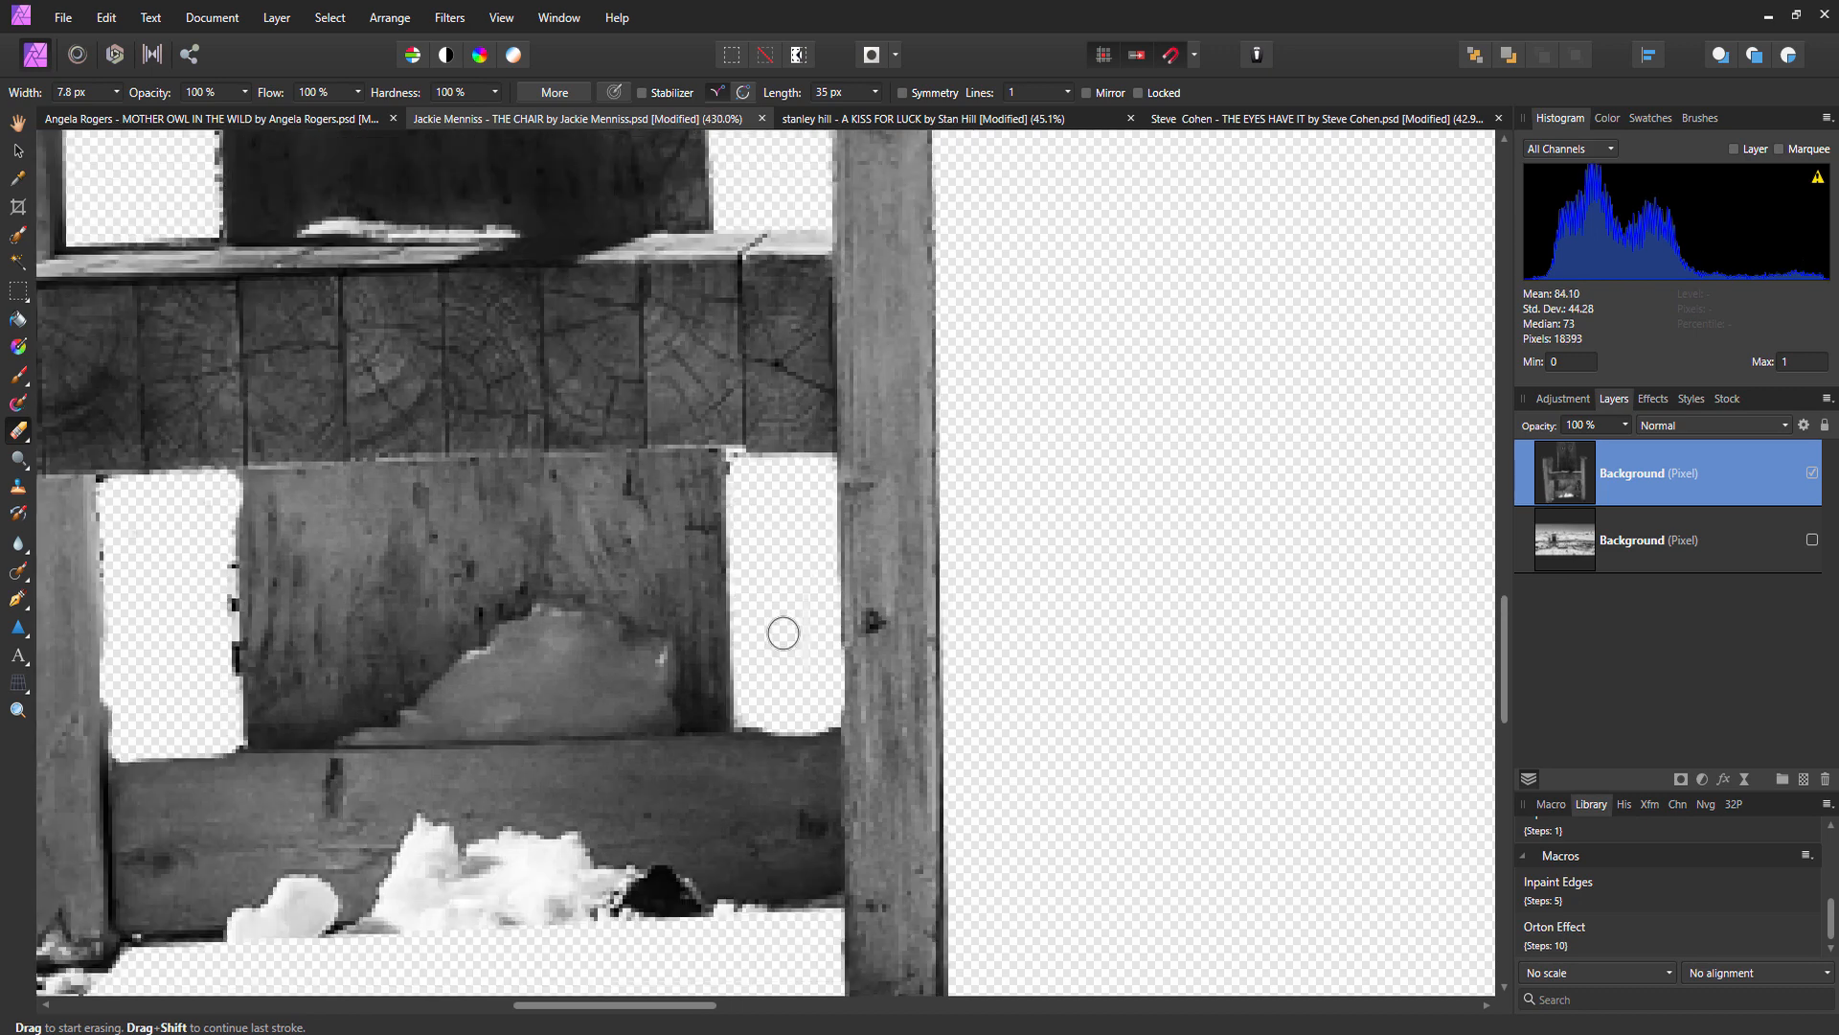
{"action": "scroll", "coordinate": [785, 649], "scroll_direction": "down", "scroll_amount": 4}
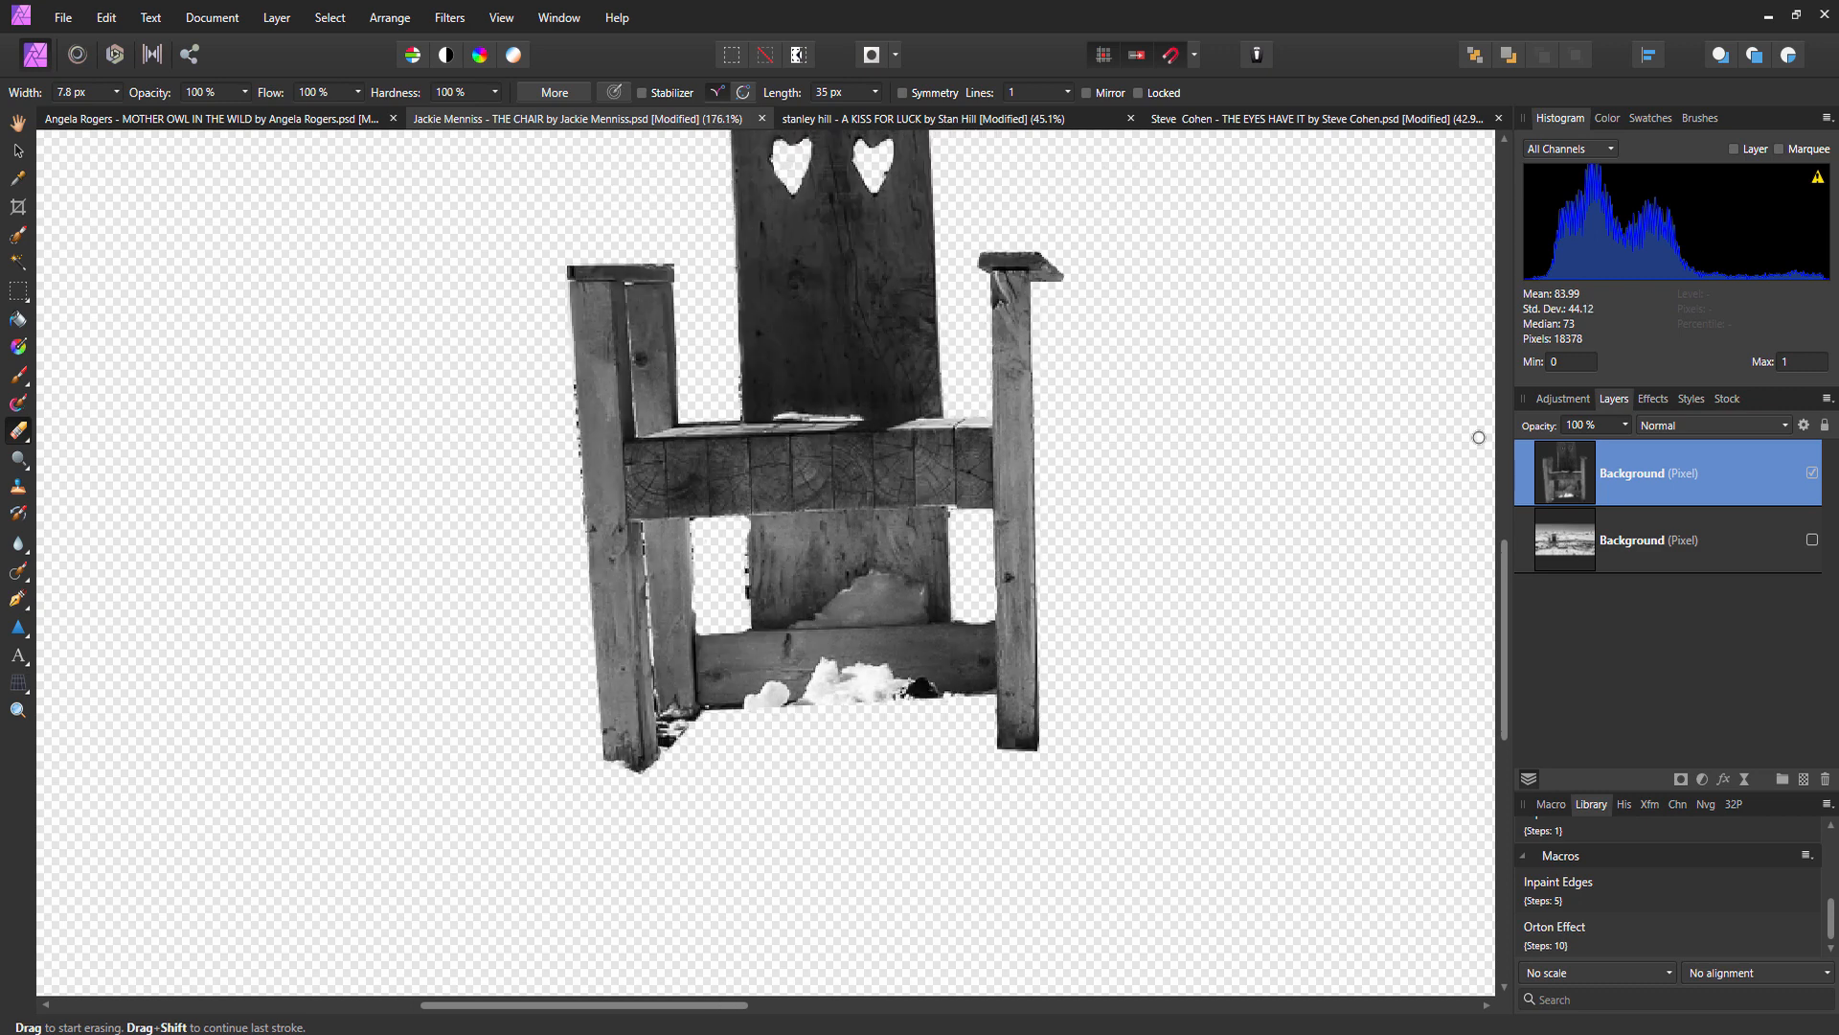
Make the original photo layer visible again beneath the cut-out chair.
{"action": "left_click", "coordinate": [1812, 539]}
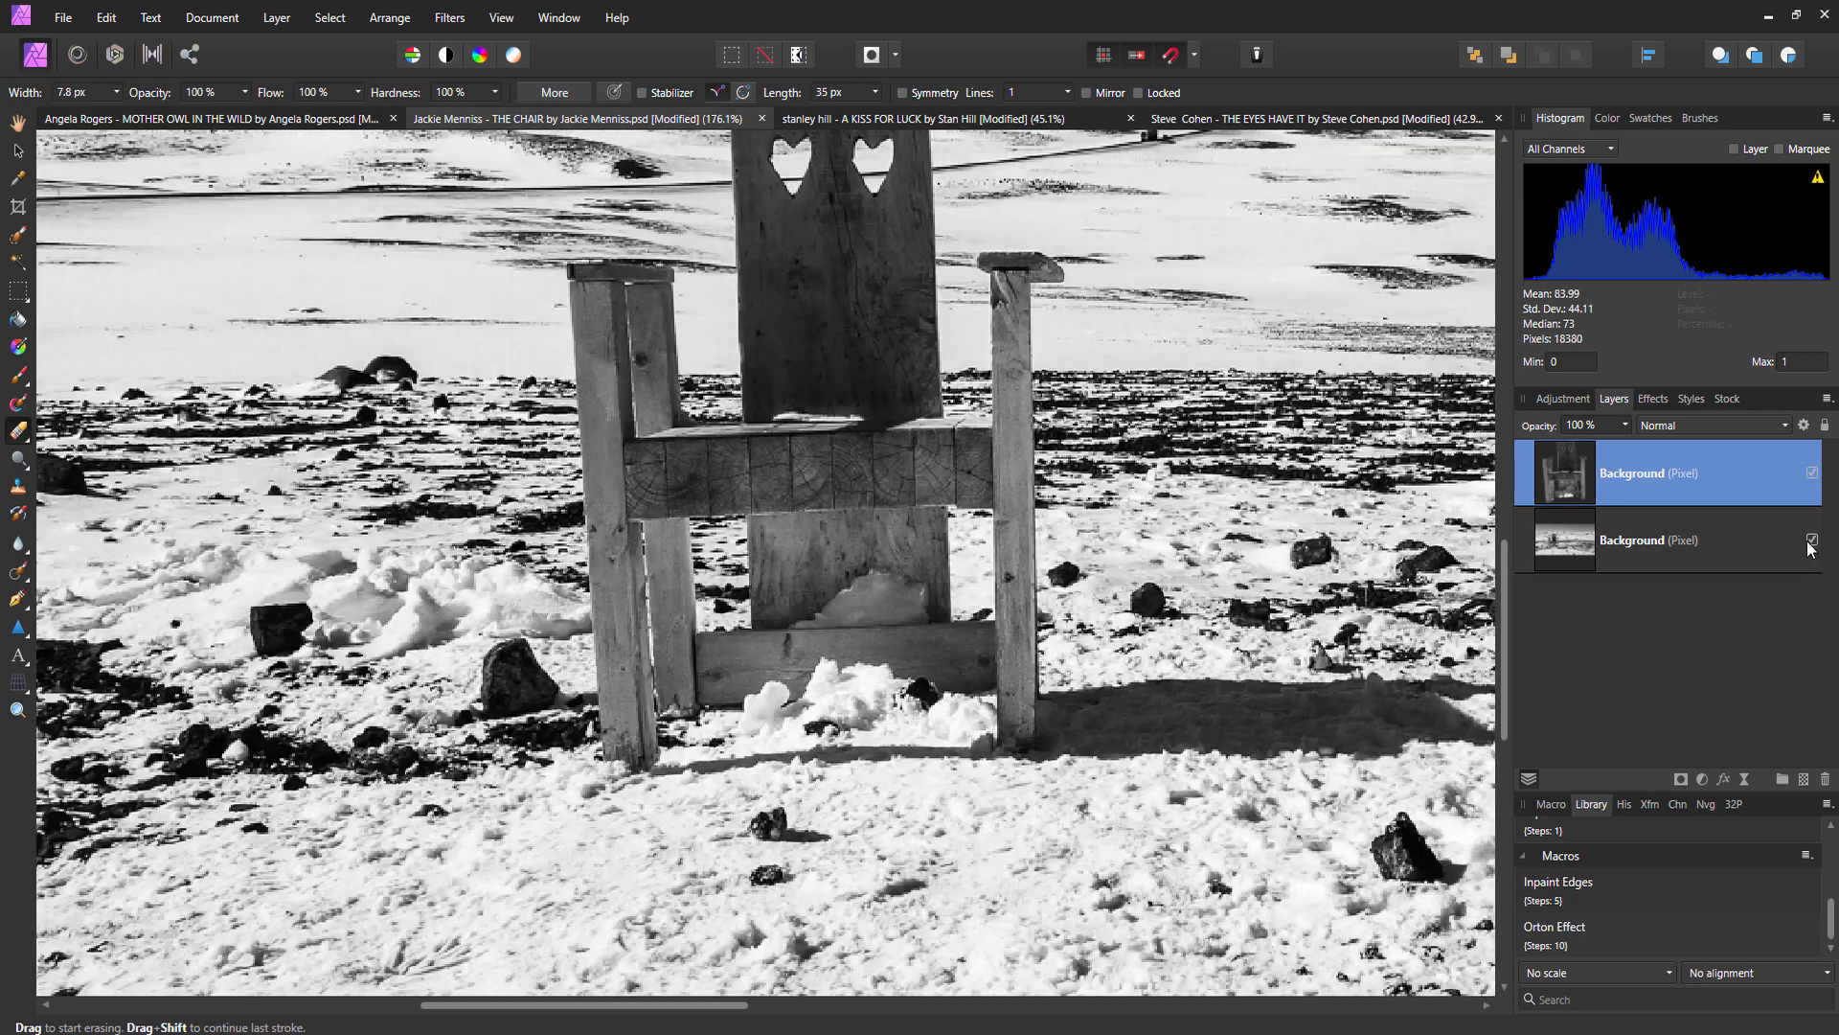
{"action": "left_click_drag", "start_coordinate": [604, 320], "coordinate": [355, 540]}
{"action": "scroll", "coordinate": [275, 437], "scroll_direction": "down", "scroll_amount": 1}
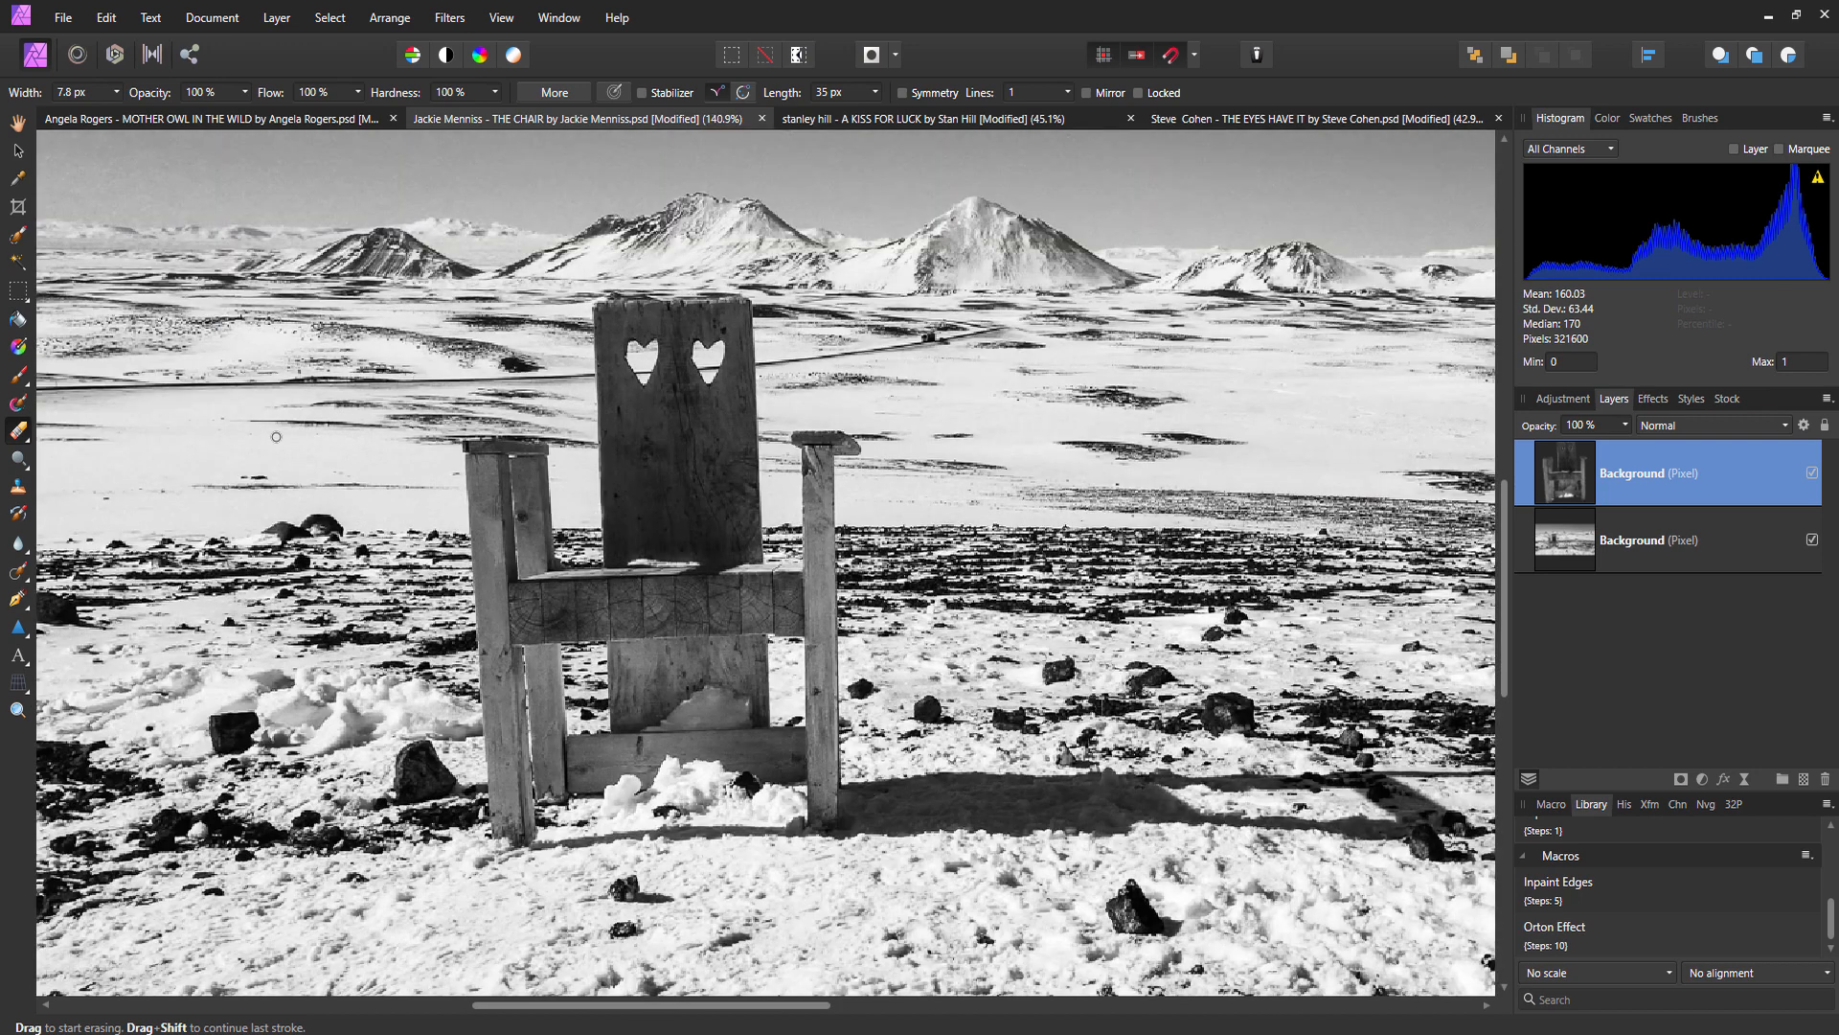
{"action": "scroll", "coordinate": [309, 403], "scroll_direction": "down", "scroll_amount": 1}
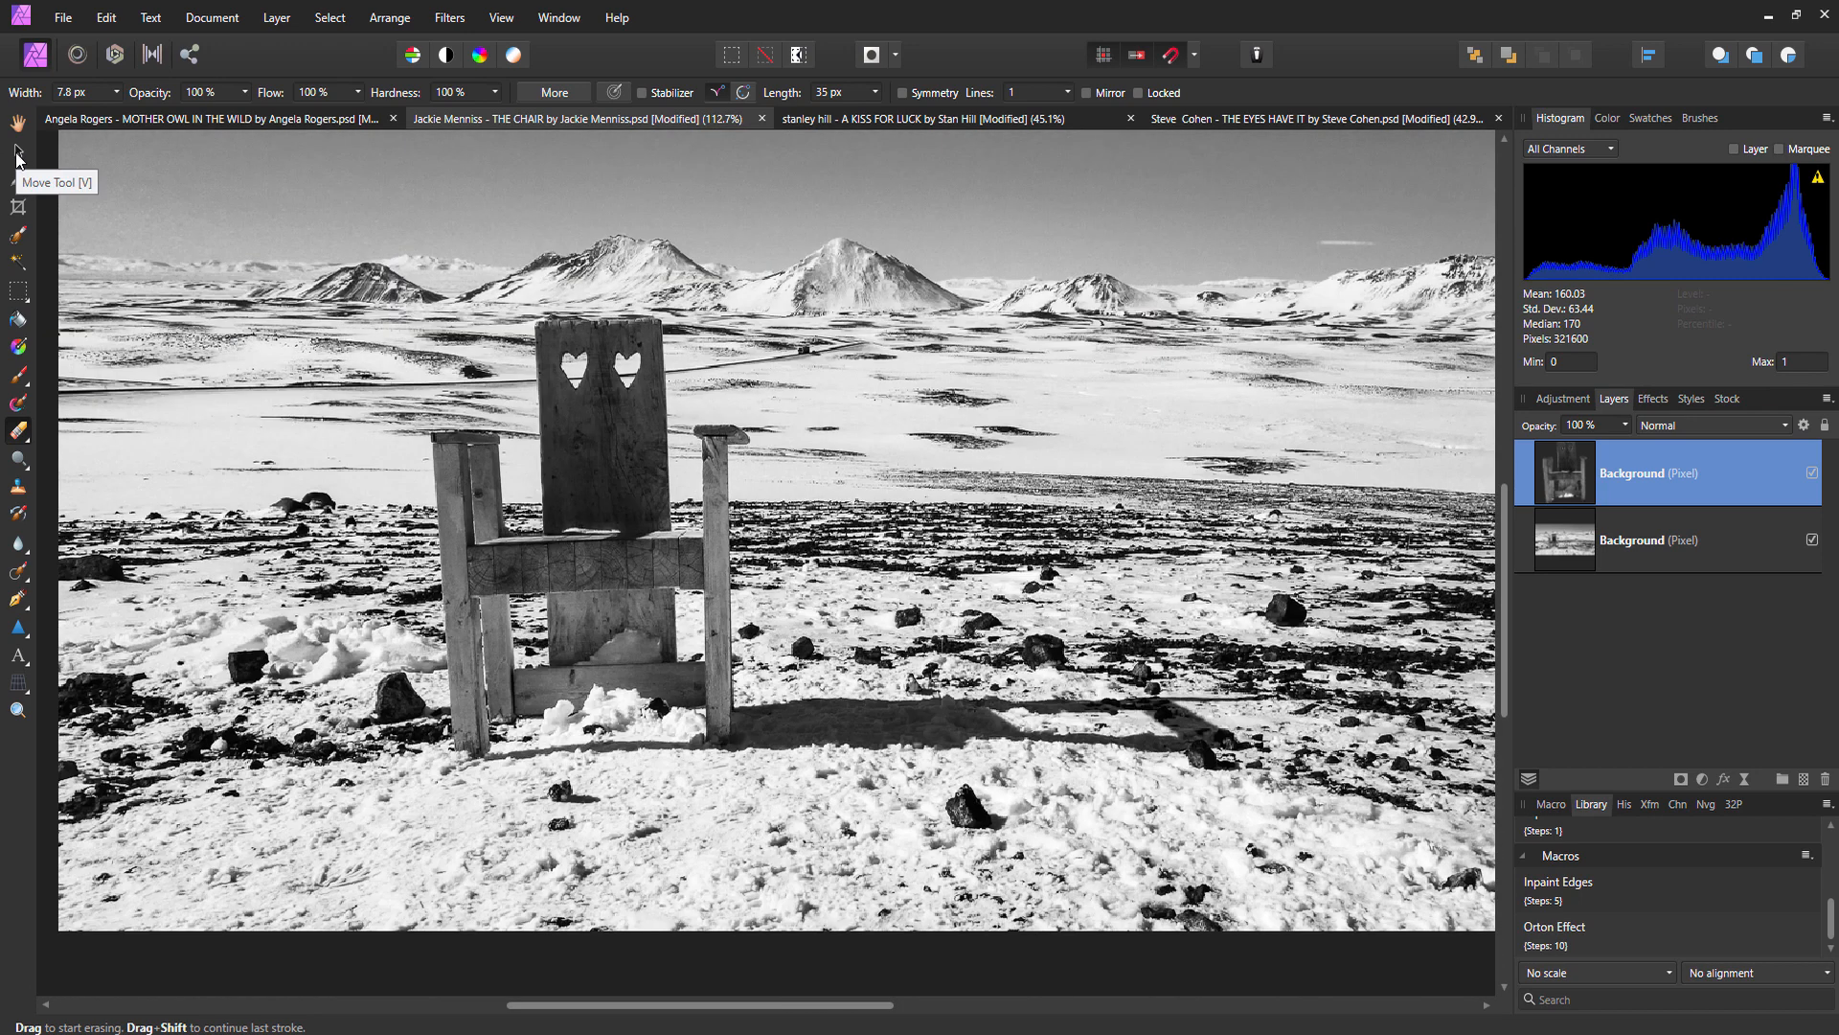
Scale up the cut-out chair with the Move Tool and reposition it over the original chair, with its feet lower in the snow.
{"action": "left_click", "coordinate": [18, 154]}
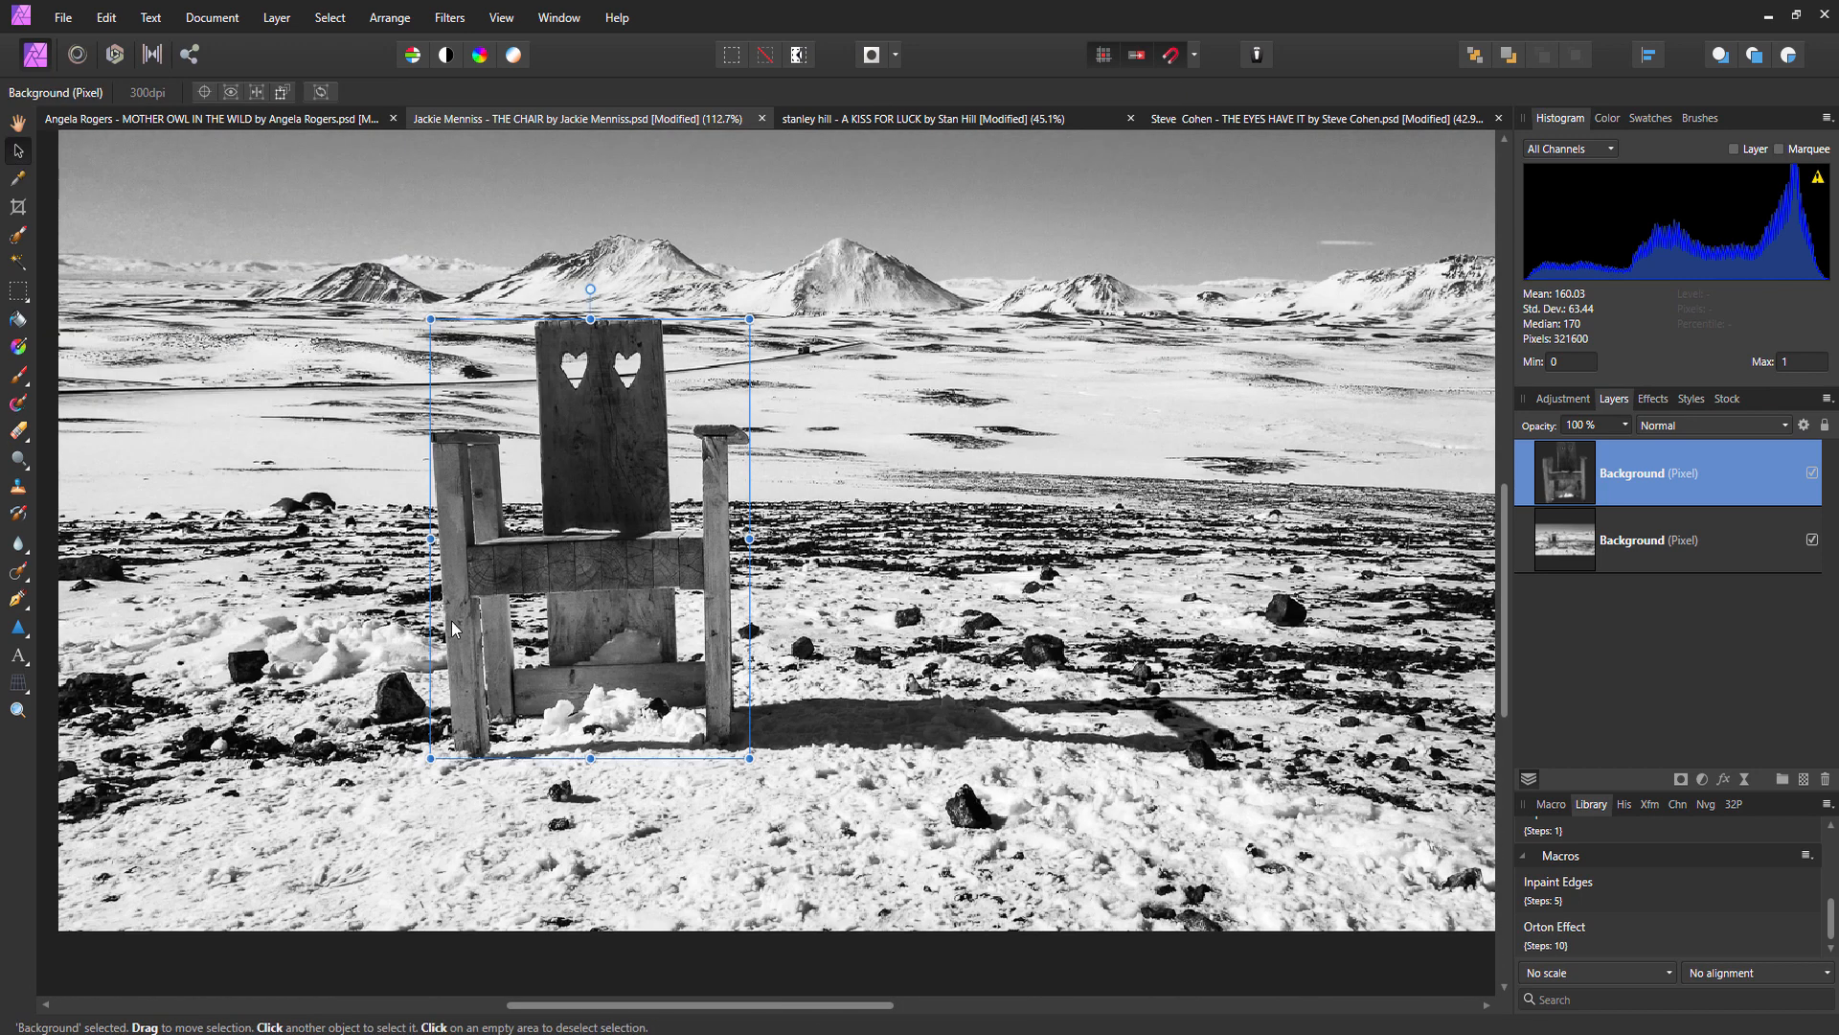
{"action": "left_click", "coordinate": [1569, 546]}
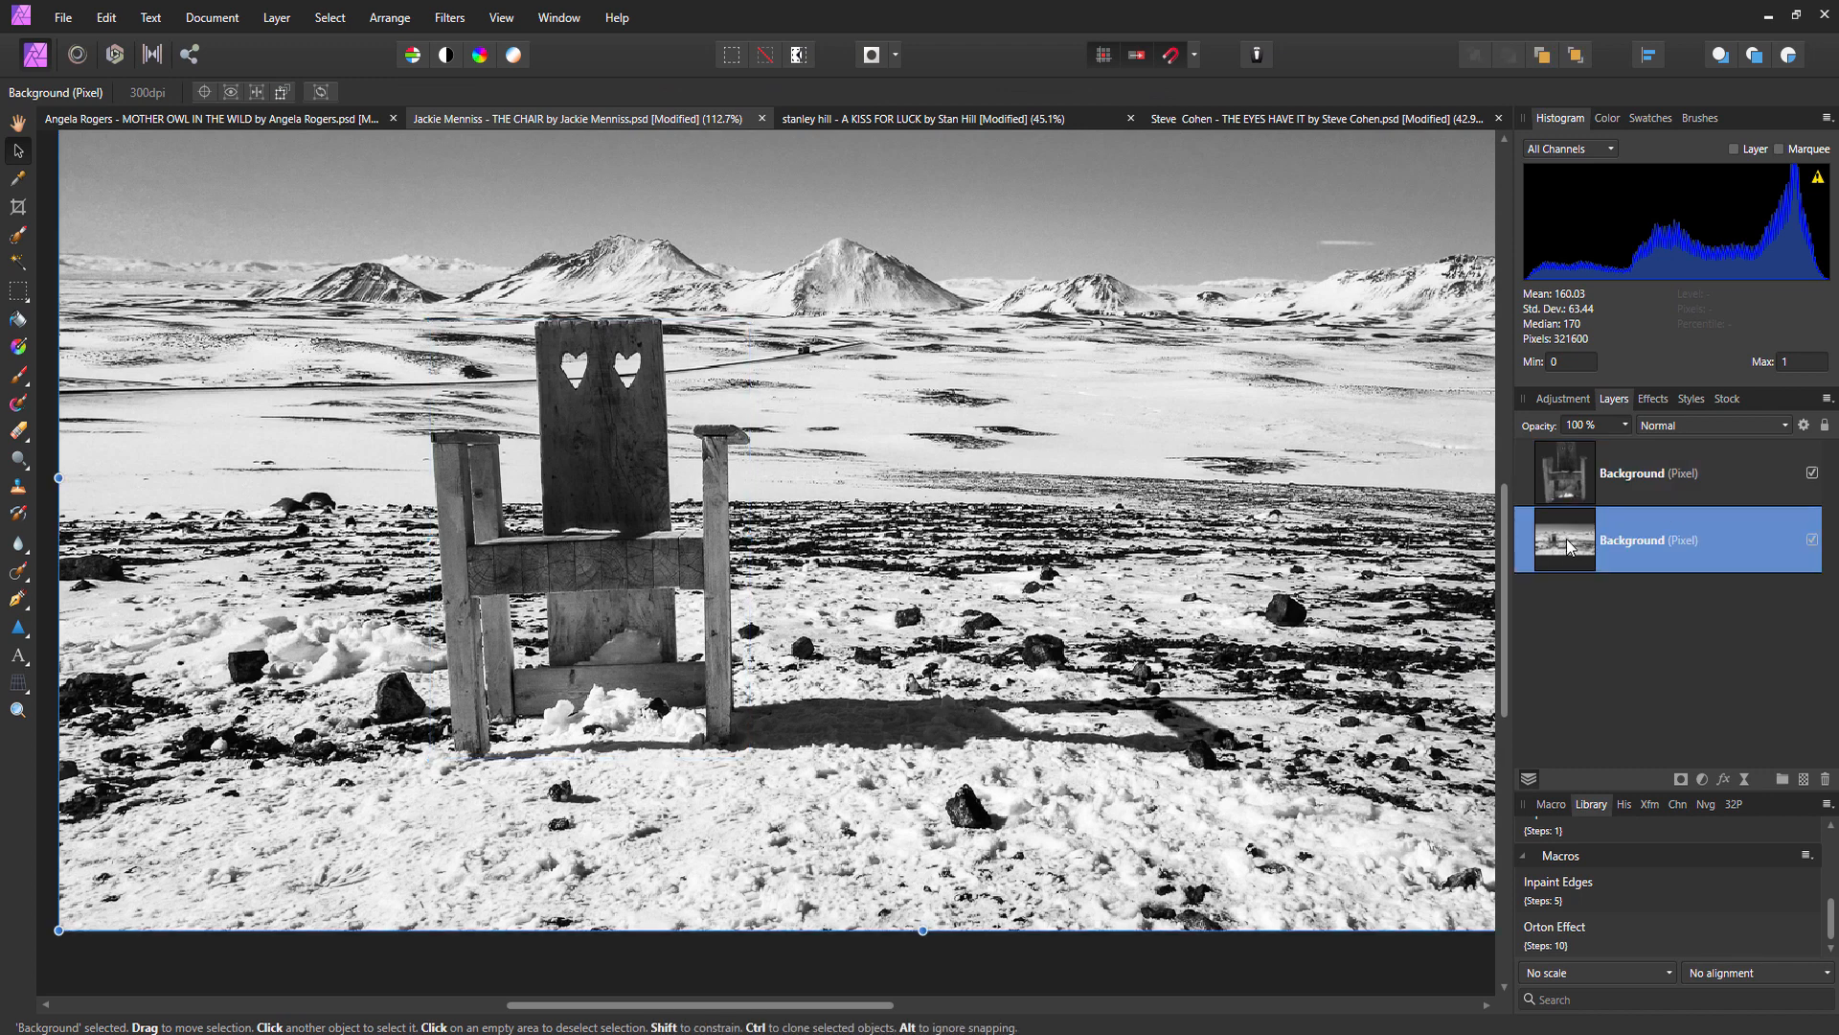
{"action": "scroll", "coordinate": [1221, 460], "scroll_direction": "down", "scroll_amount": 3}
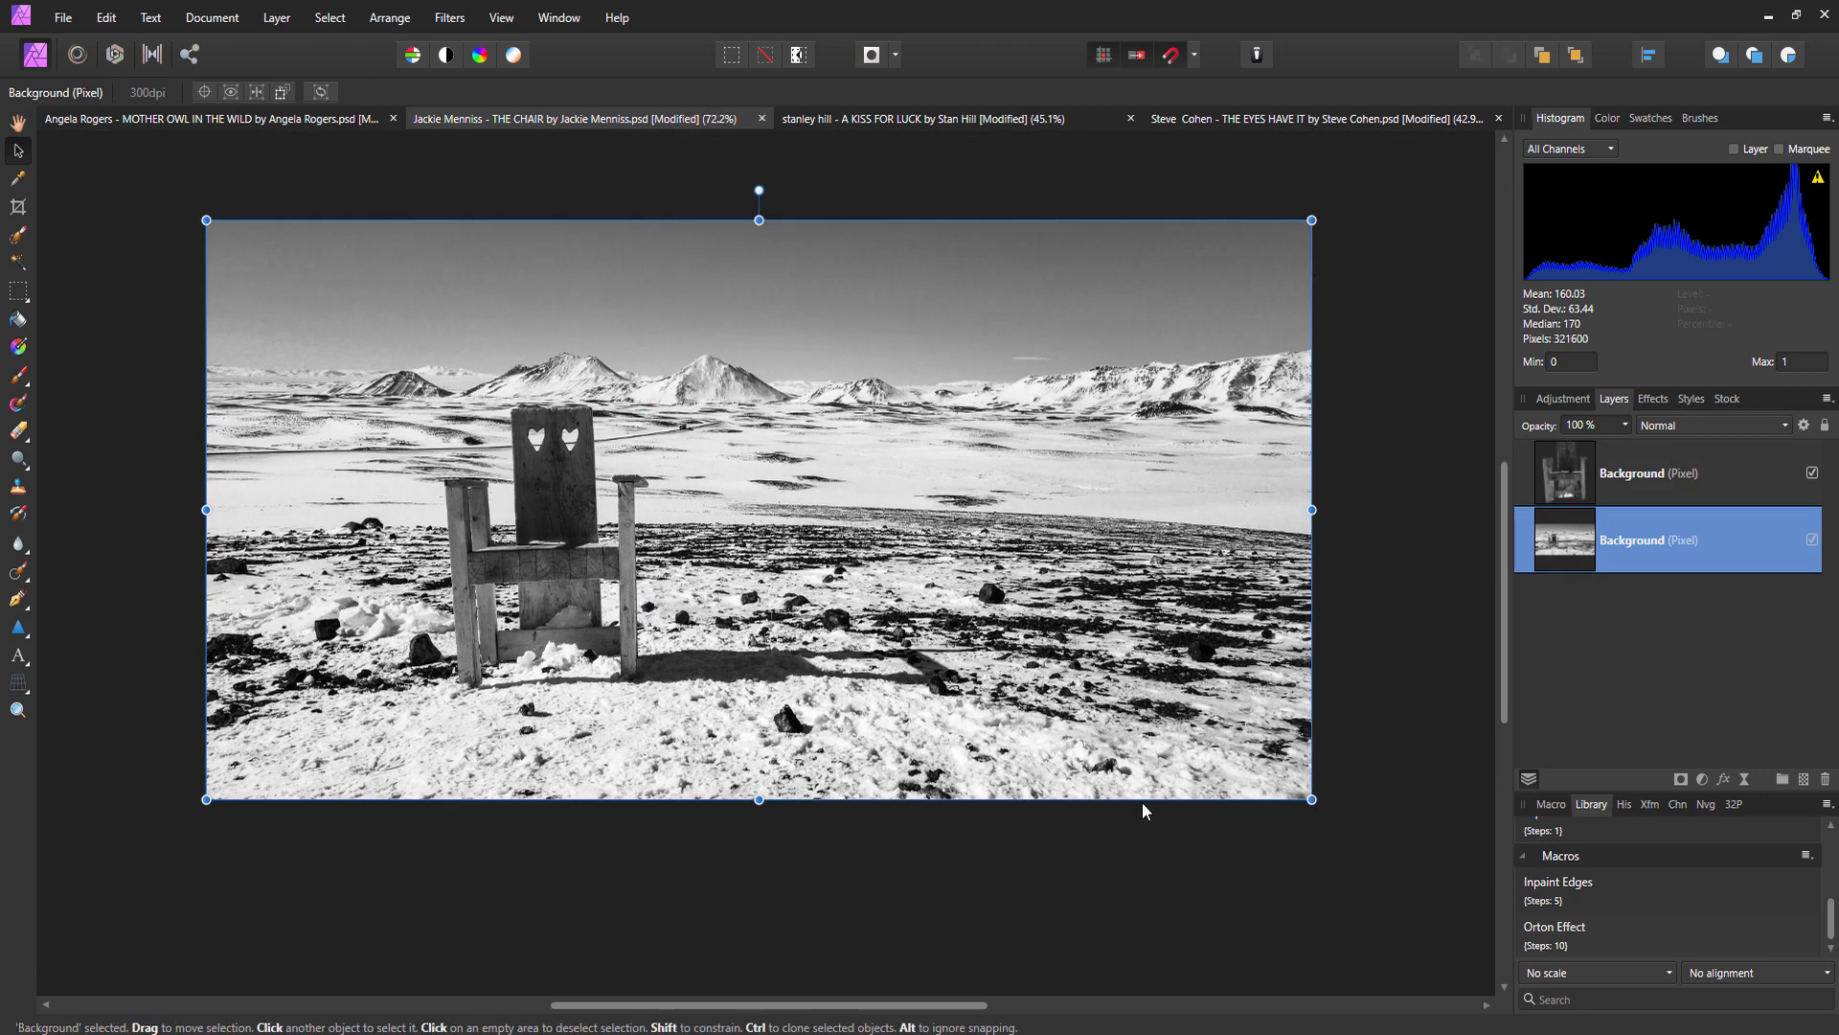
{"action": "left_click", "coordinate": [1581, 484]}
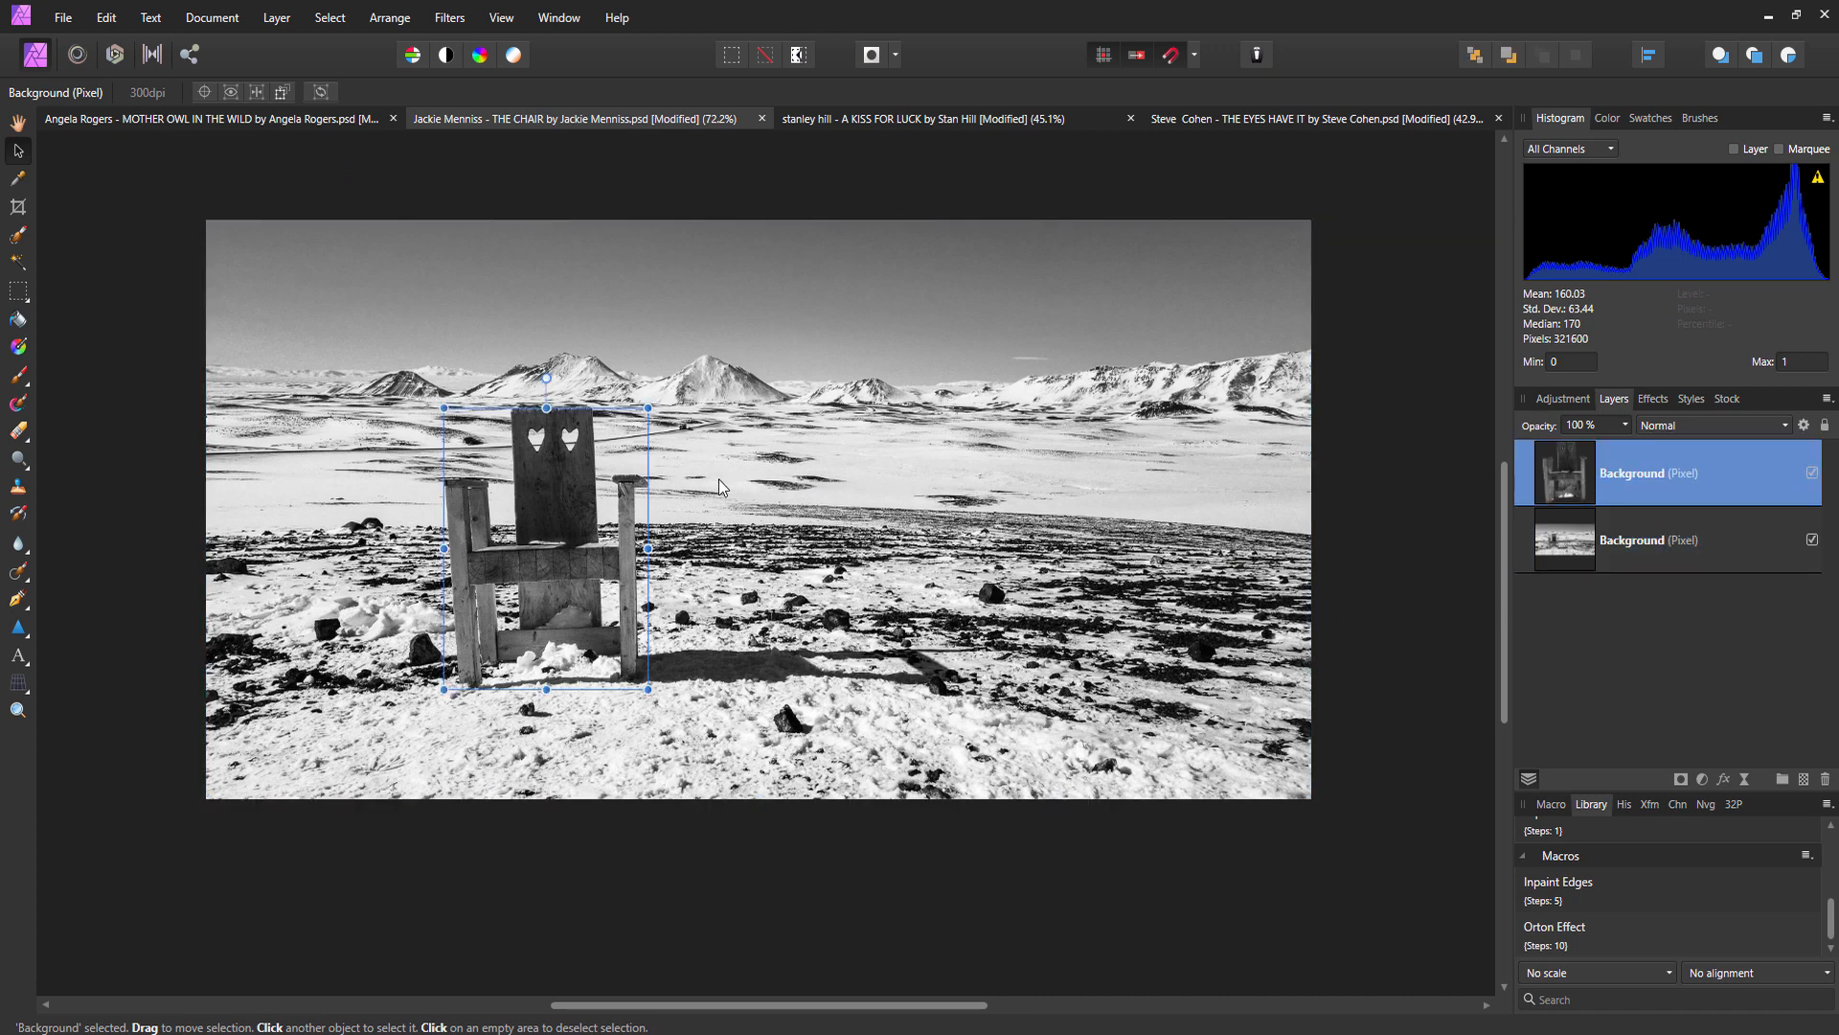
{"action": "scroll", "coordinate": [730, 444], "scroll_direction": "up", "scroll_amount": 3}
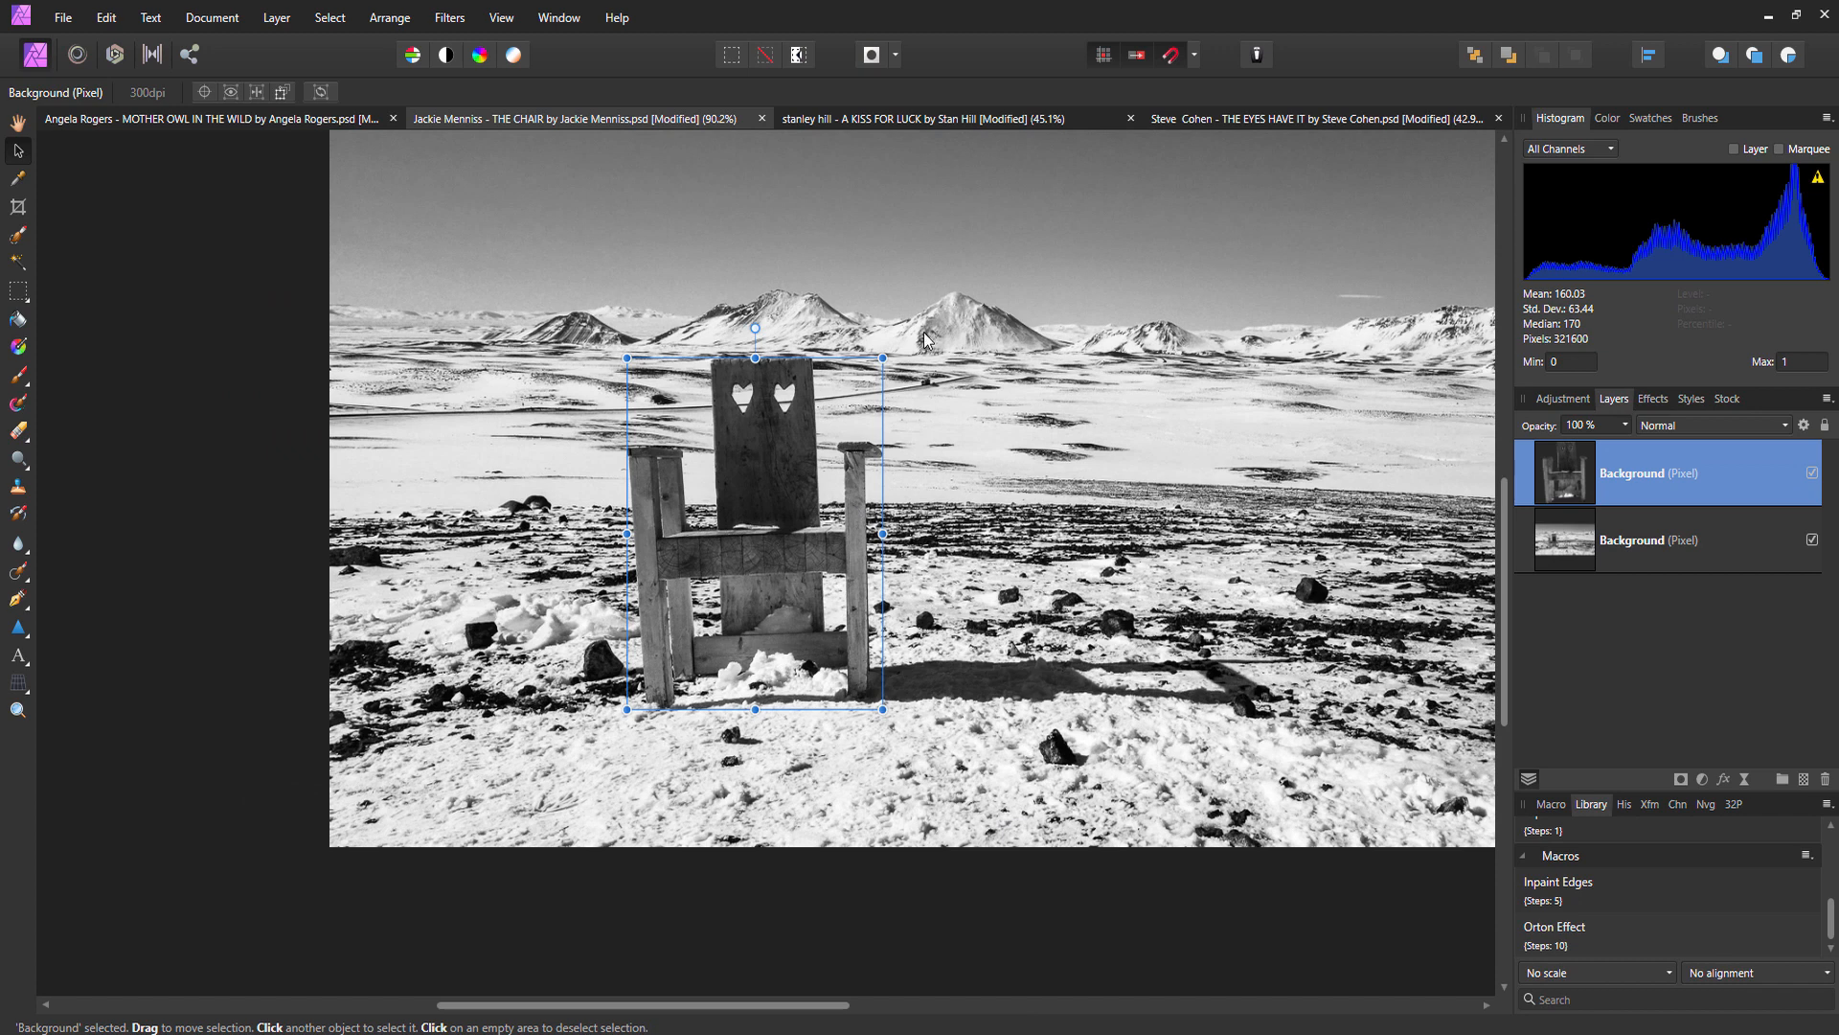
{"action": "left_click_drag", "start_coordinate": [884, 357], "coordinate": [1054, 273]}
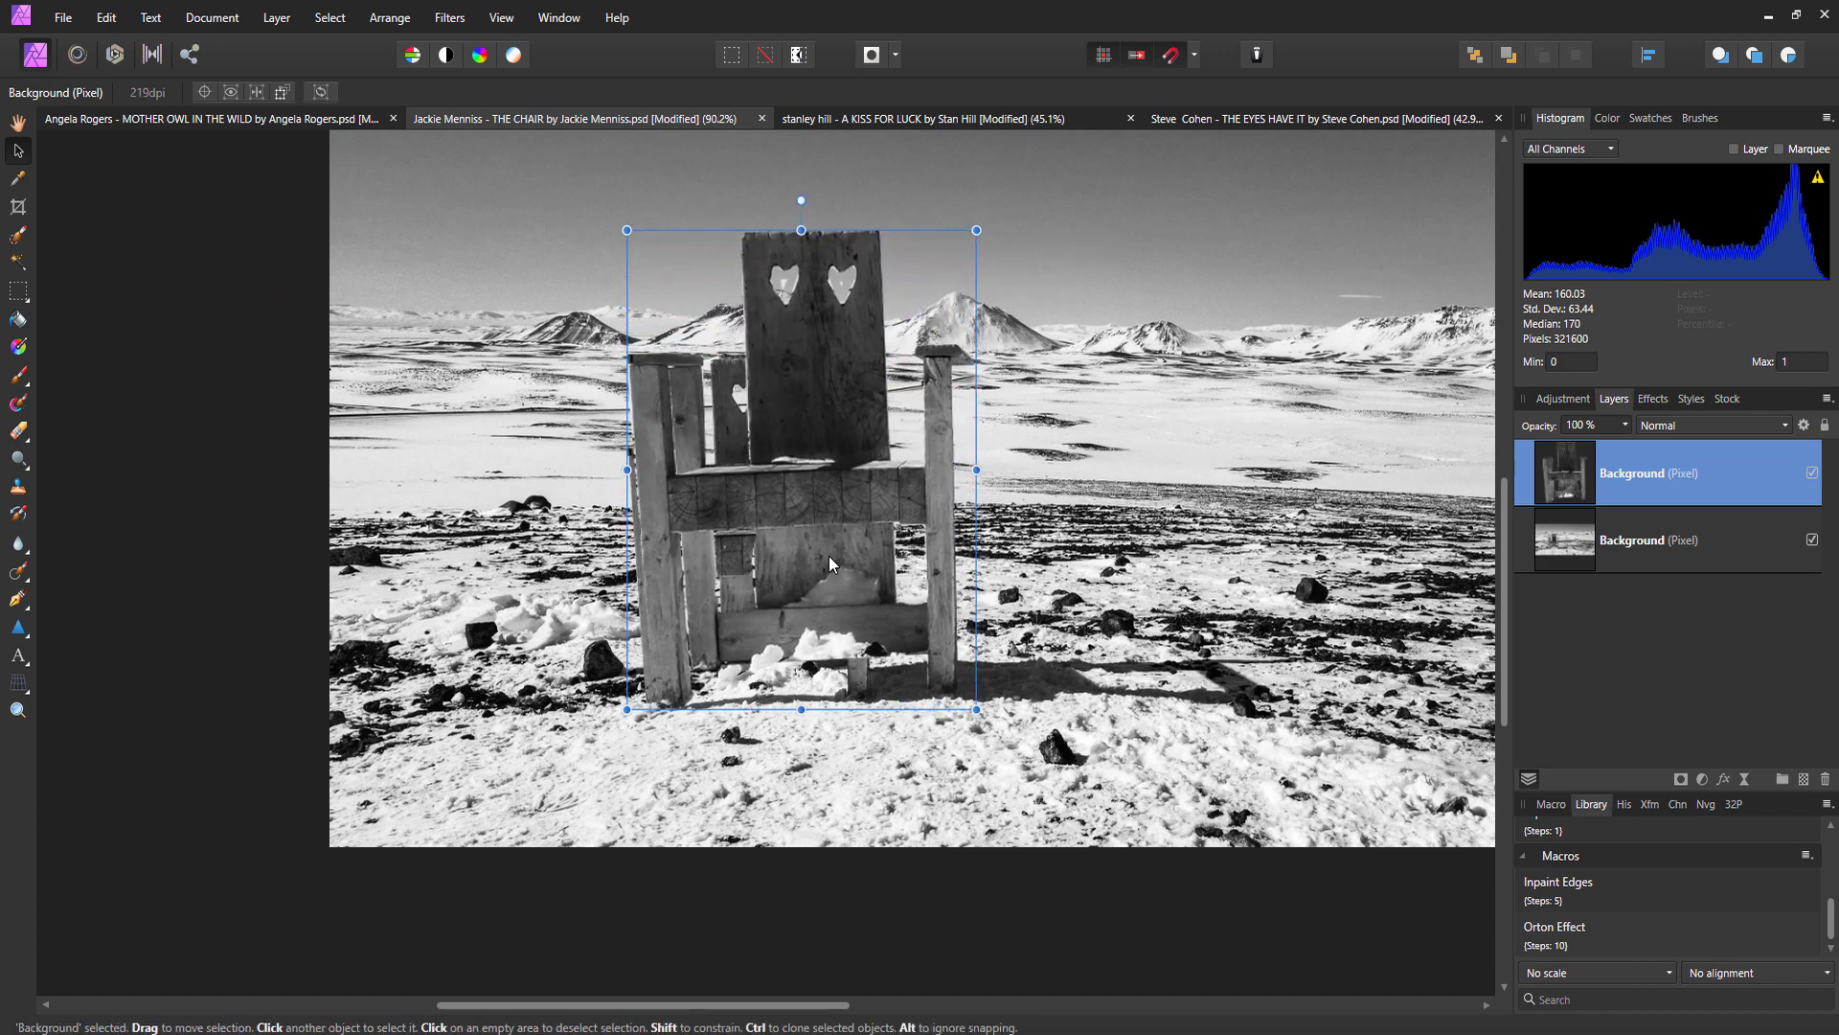
{"action": "left_click_drag", "start_coordinate": [830, 556], "coordinate": [807, 554]}
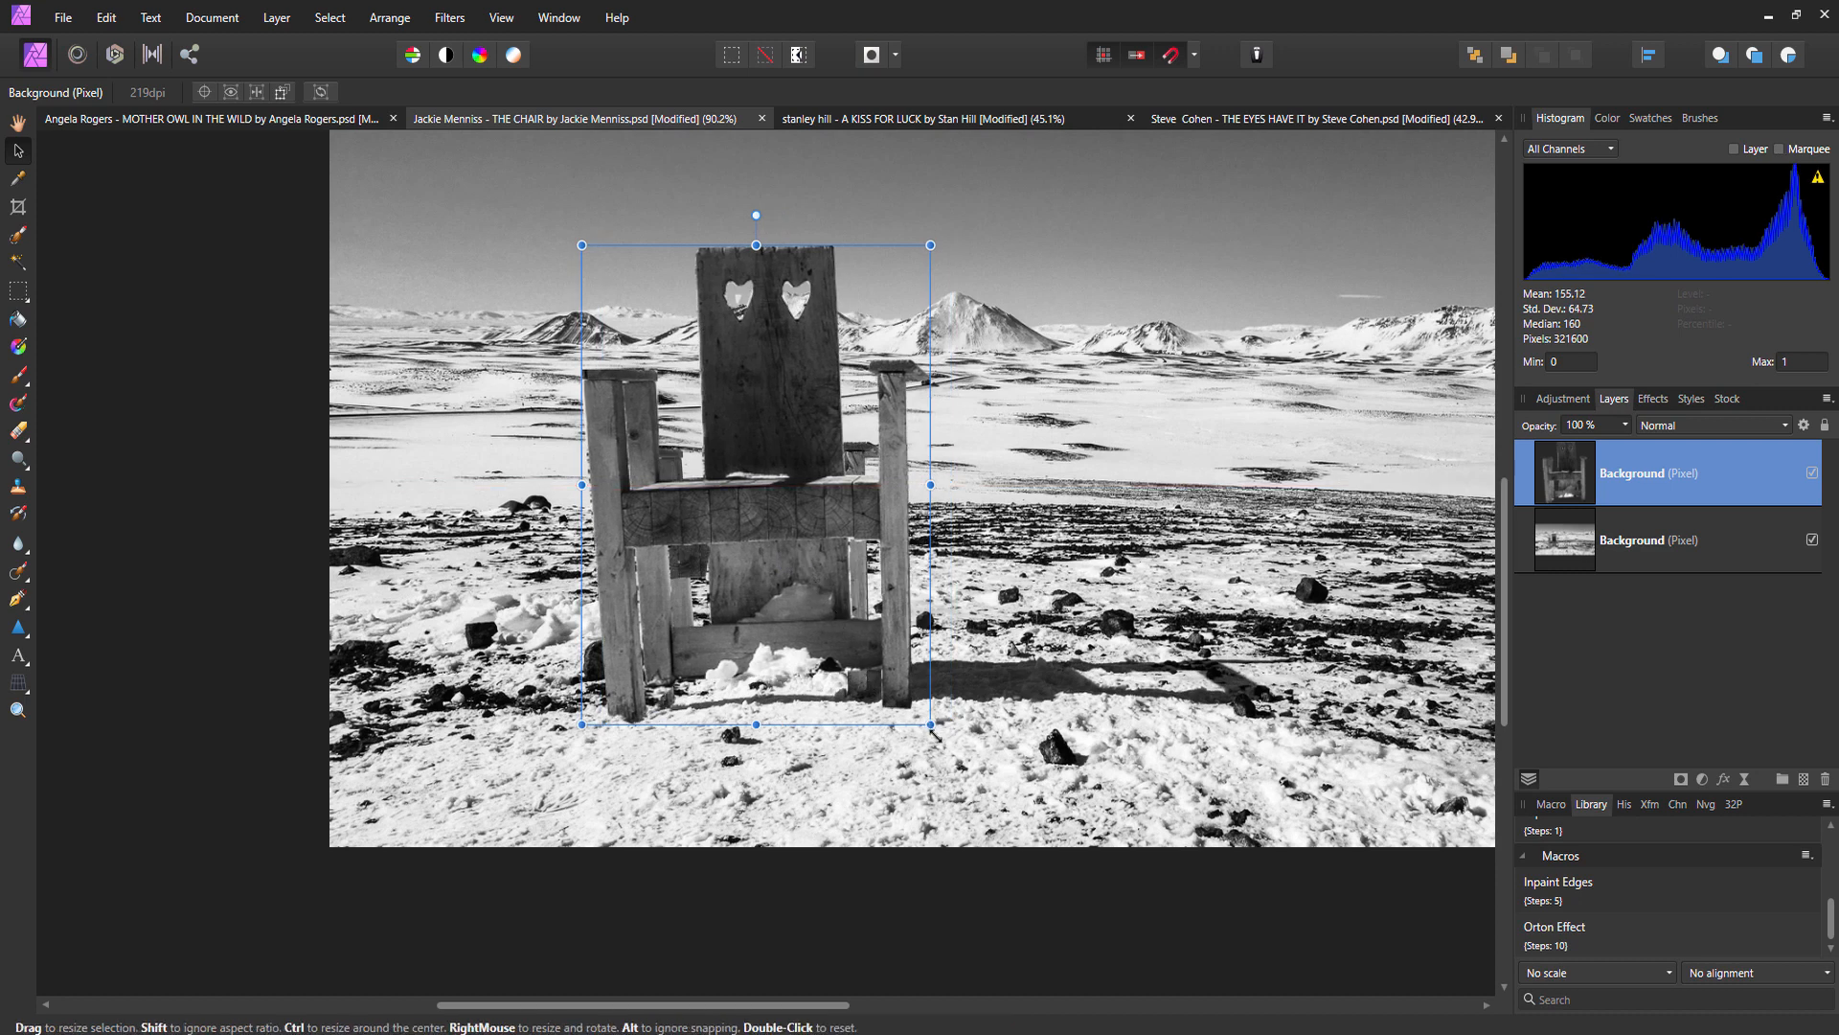
{"action": "left_click_drag", "start_coordinate": [932, 725], "coordinate": [941, 741]}
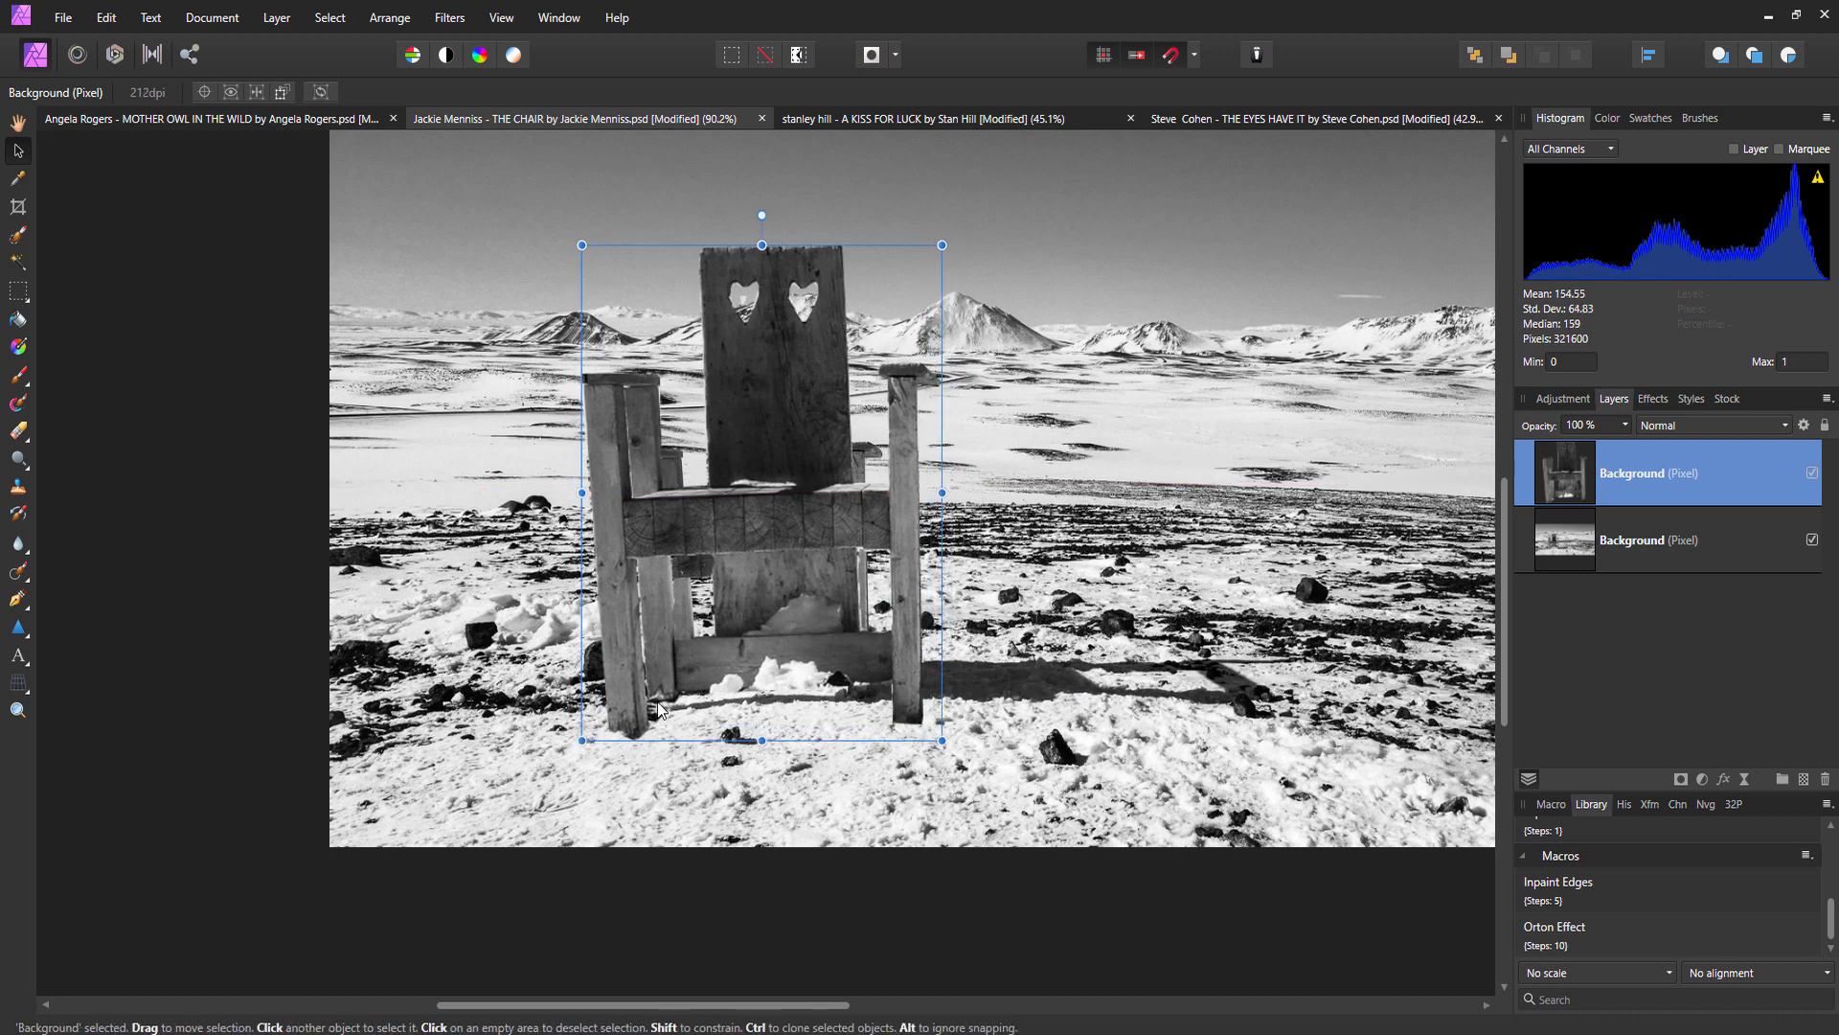
{"action": "mouse_move", "coordinate": [783, 479]}
{"action": "left_mouse_down"}
{"action": "mouse_move", "coordinate": [780, 527]}
{"action": "mouse_move", "coordinate": [772, 508]}
{"action": "mouse_move", "coordinate": [787, 510]}
{"action": "left_mouse_up"}
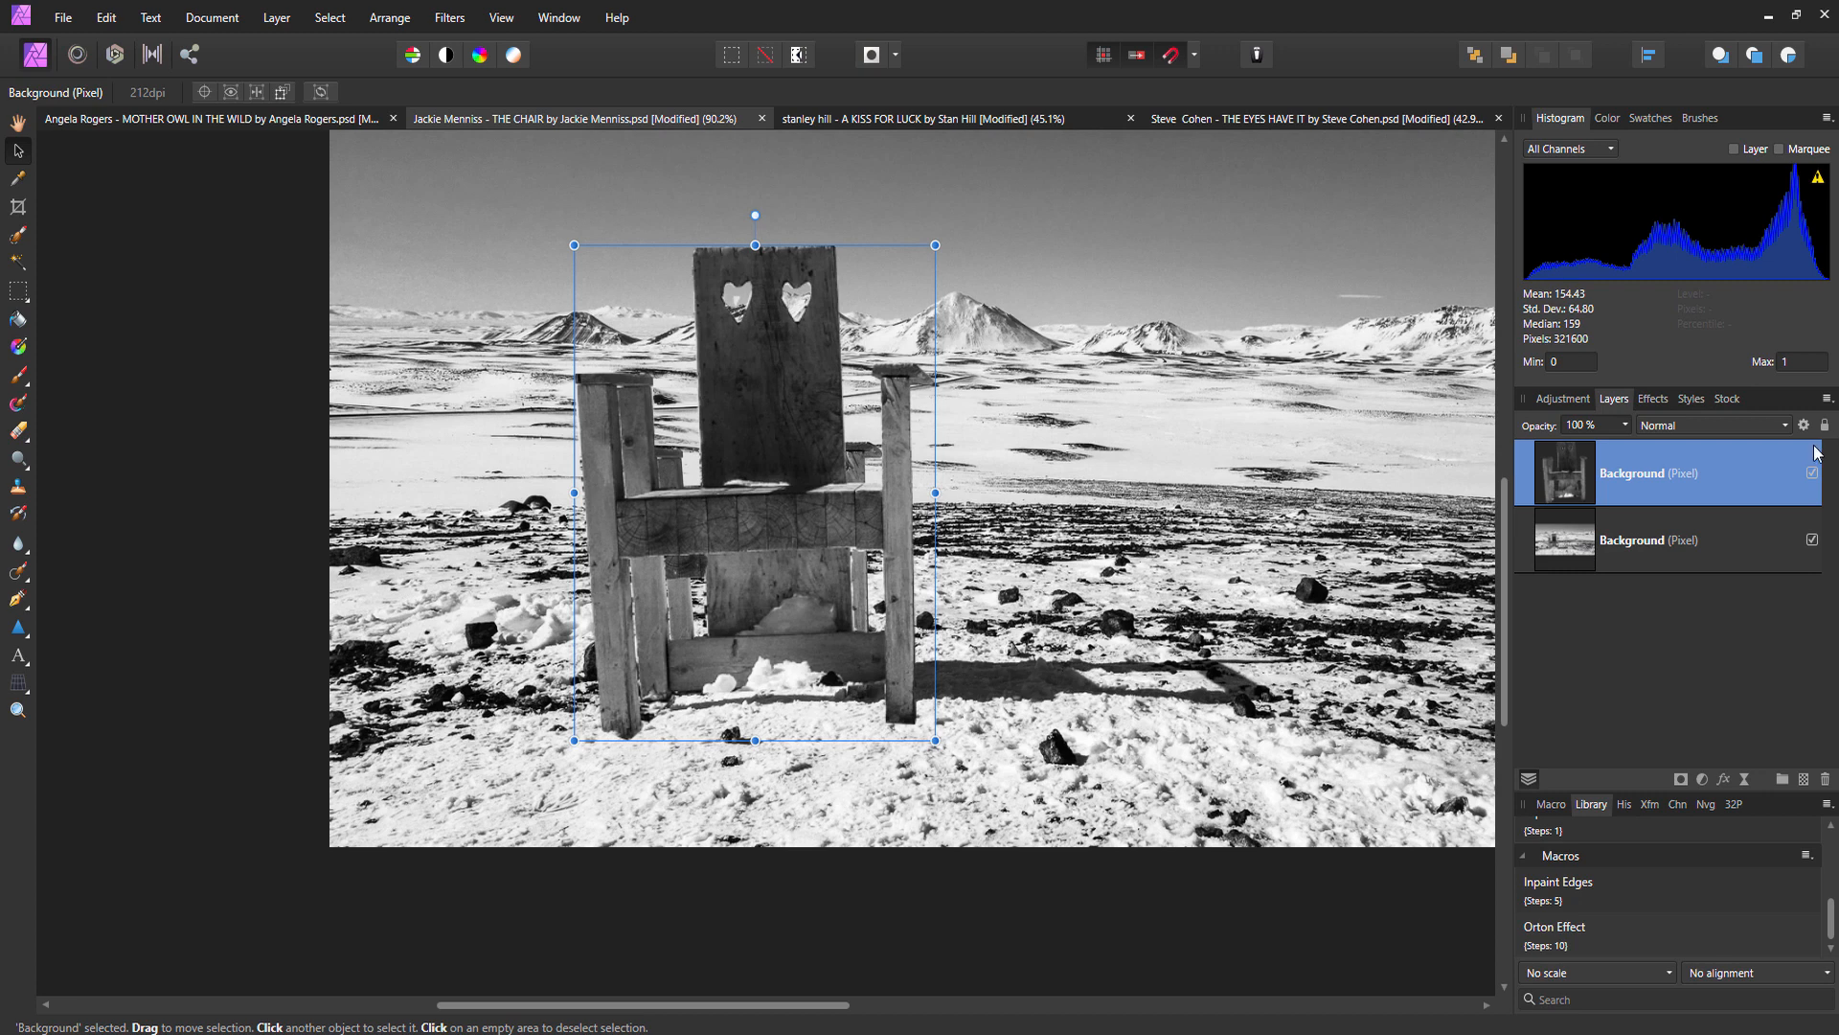
With the enlarged chair temporarily hidden, paint the original chair out of the photo layer using the Inpainting Brush.
{"action": "left_click", "coordinate": [1813, 473]}
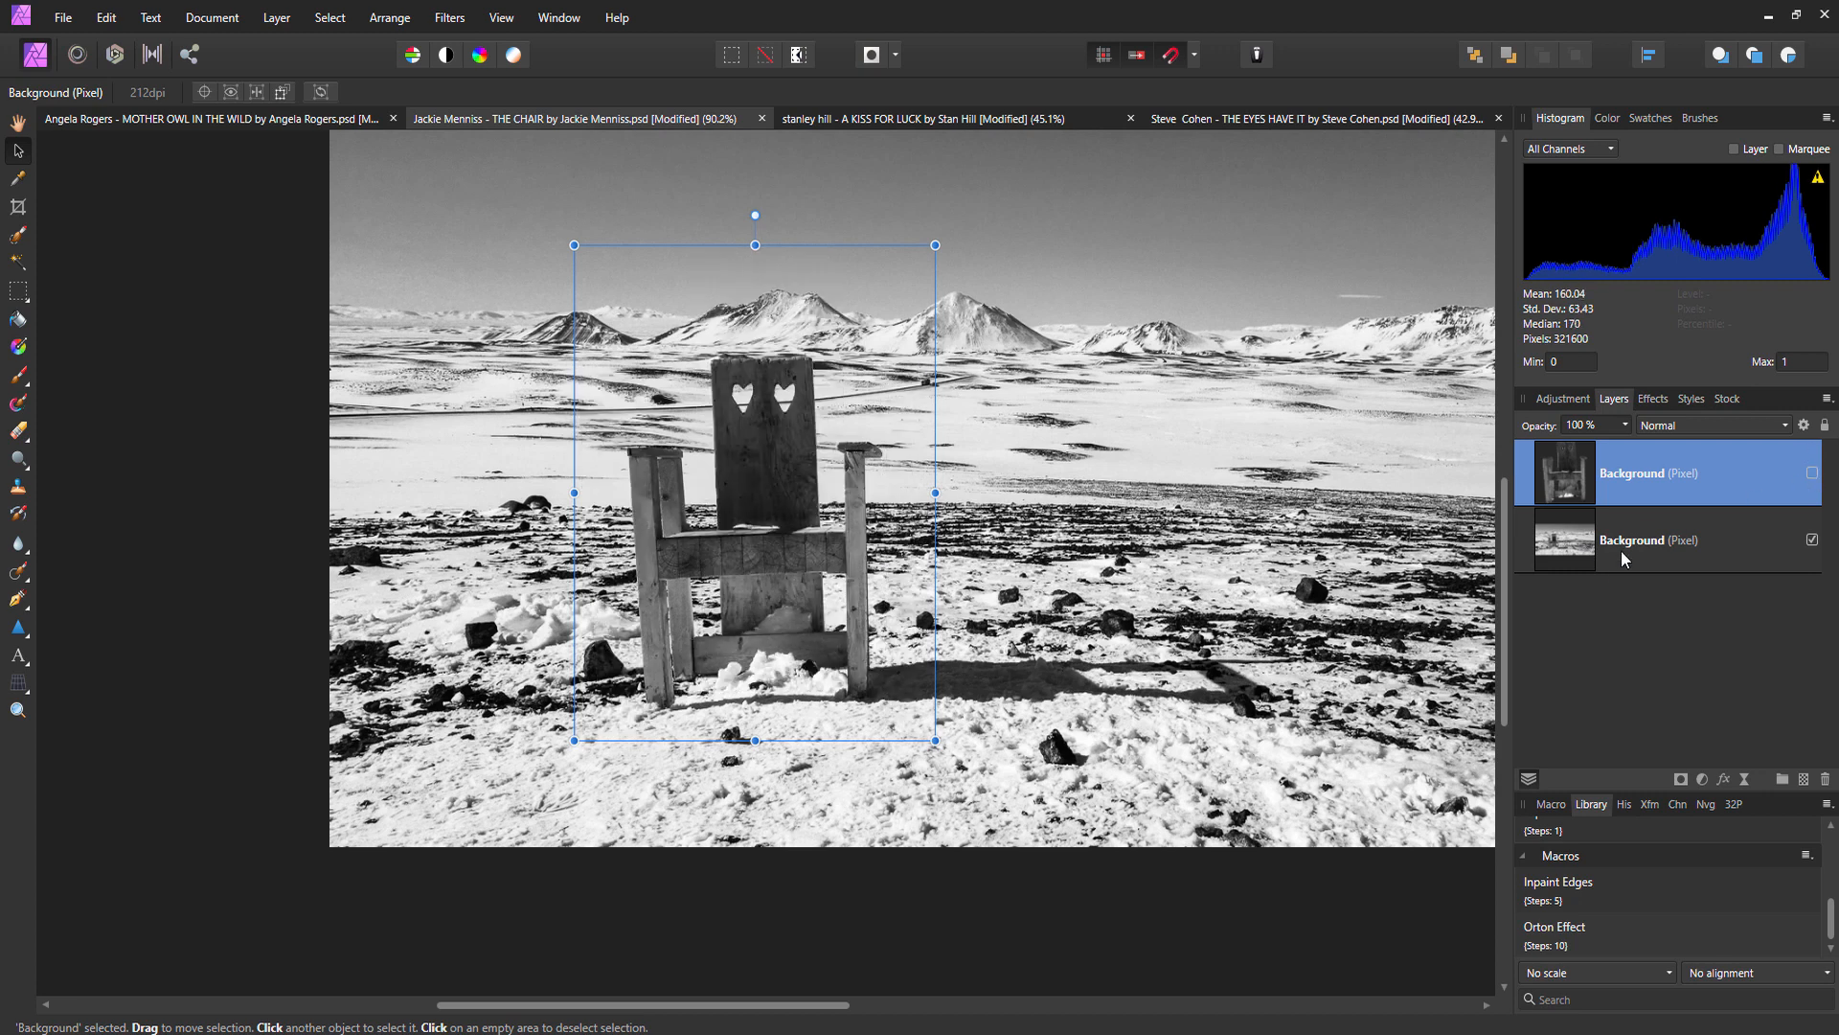
{"action": "left_click", "coordinate": [1583, 554]}
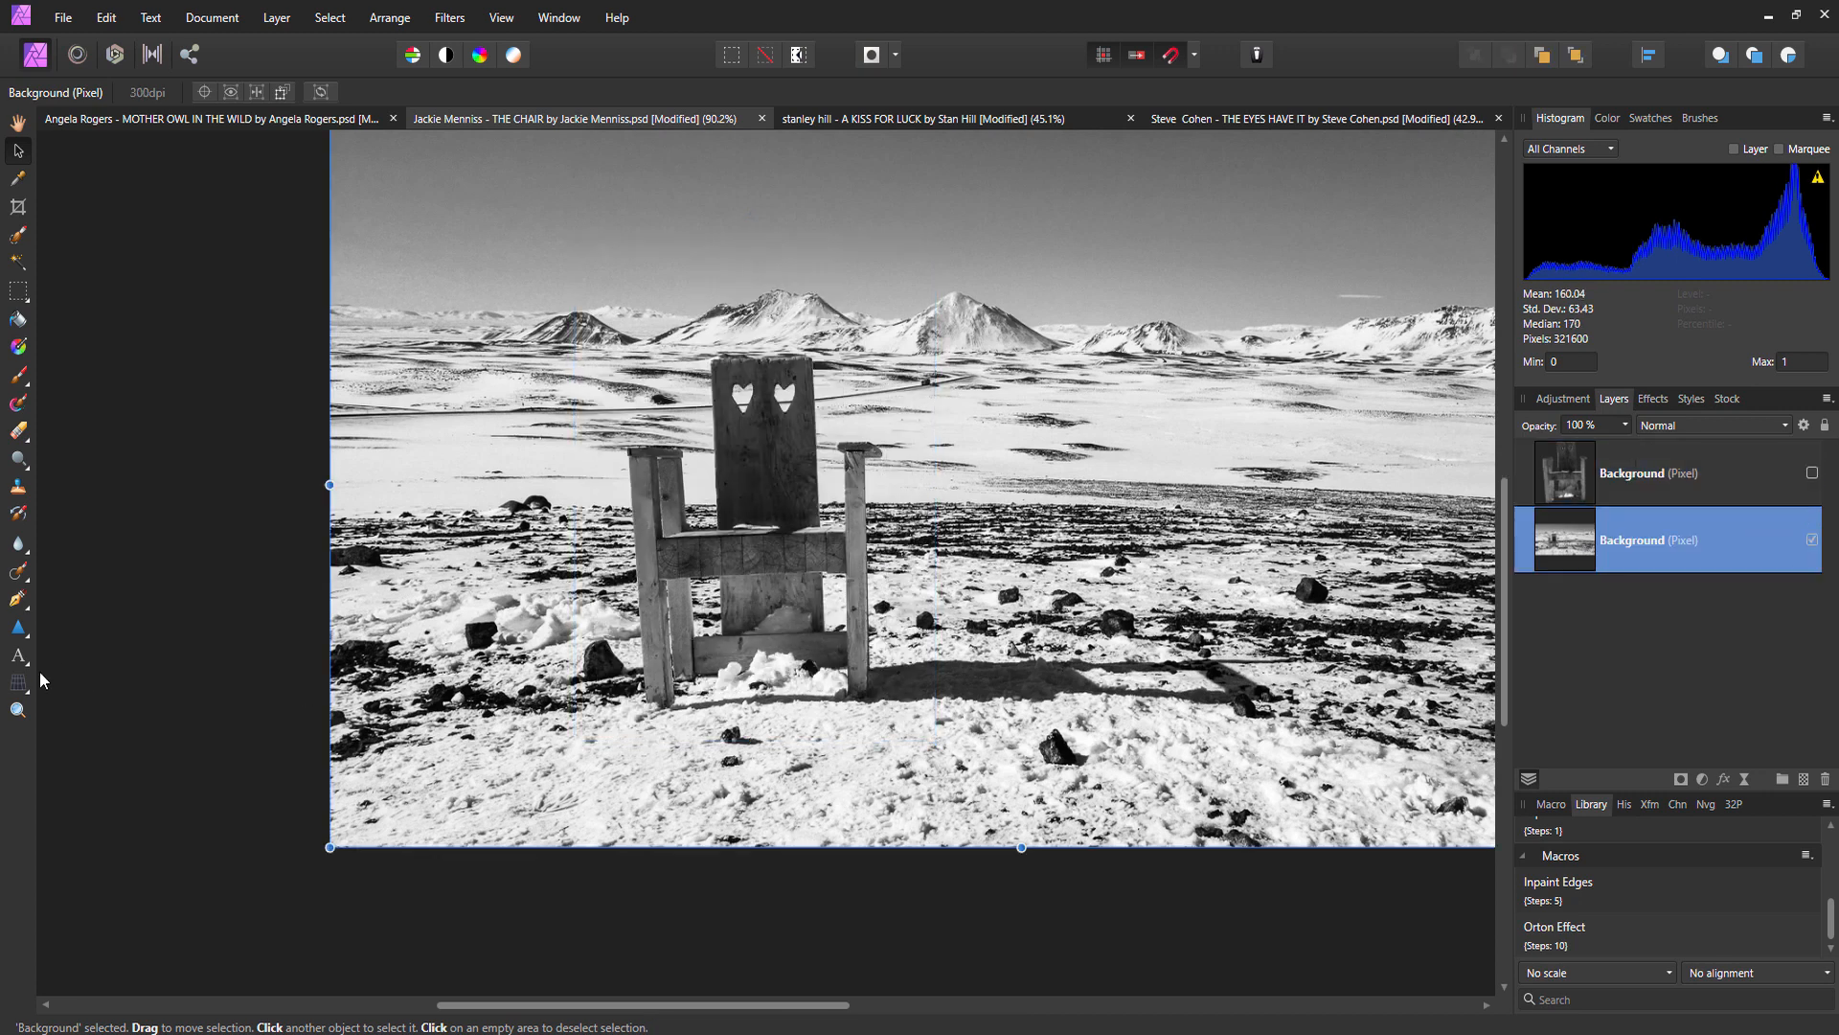
{"action": "left_click", "coordinate": [17, 575]}
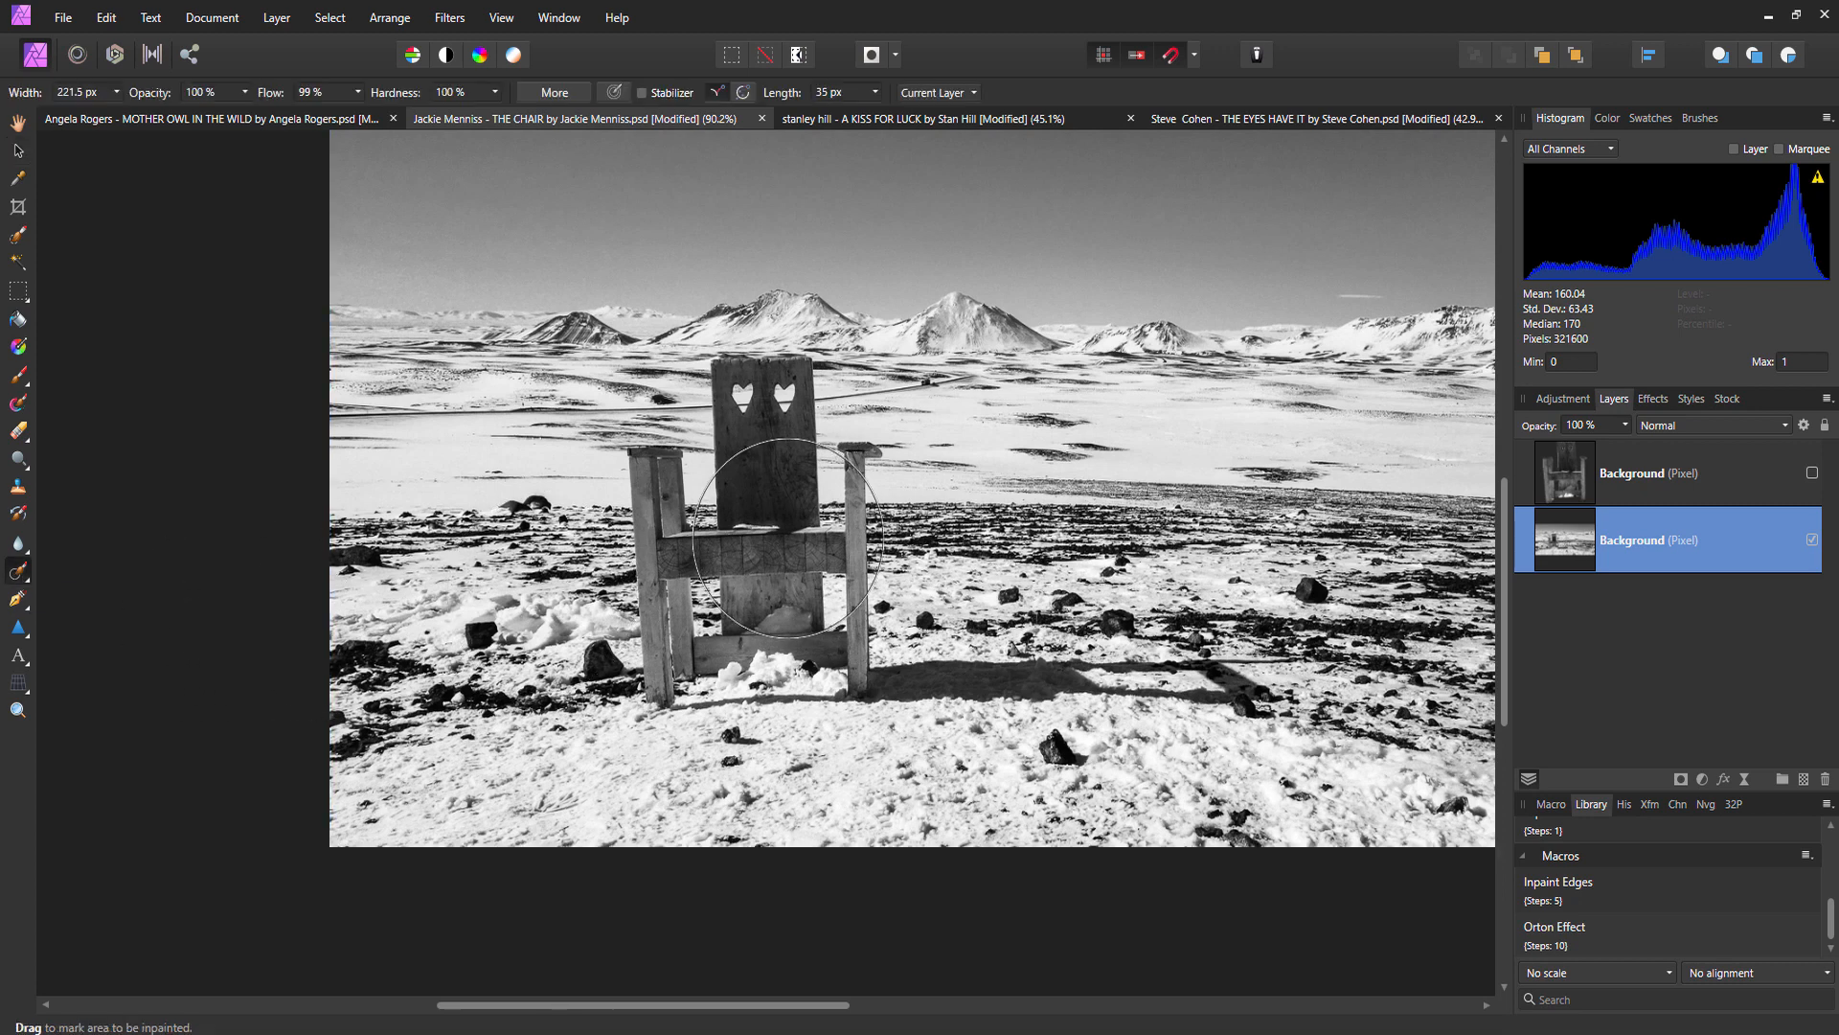
{"action": "mouse_move", "coordinate": [763, 445]}
{"action": "left_mouse_down"}
{"action": "mouse_move", "coordinate": [801, 500]}
{"action": "mouse_move", "coordinate": [806, 617]}
{"action": "mouse_move", "coordinate": [776, 661]}
{"action": "mouse_move", "coordinate": [671, 632]}
{"action": "mouse_move", "coordinate": [690, 460]}
{"action": "left_mouse_up"}
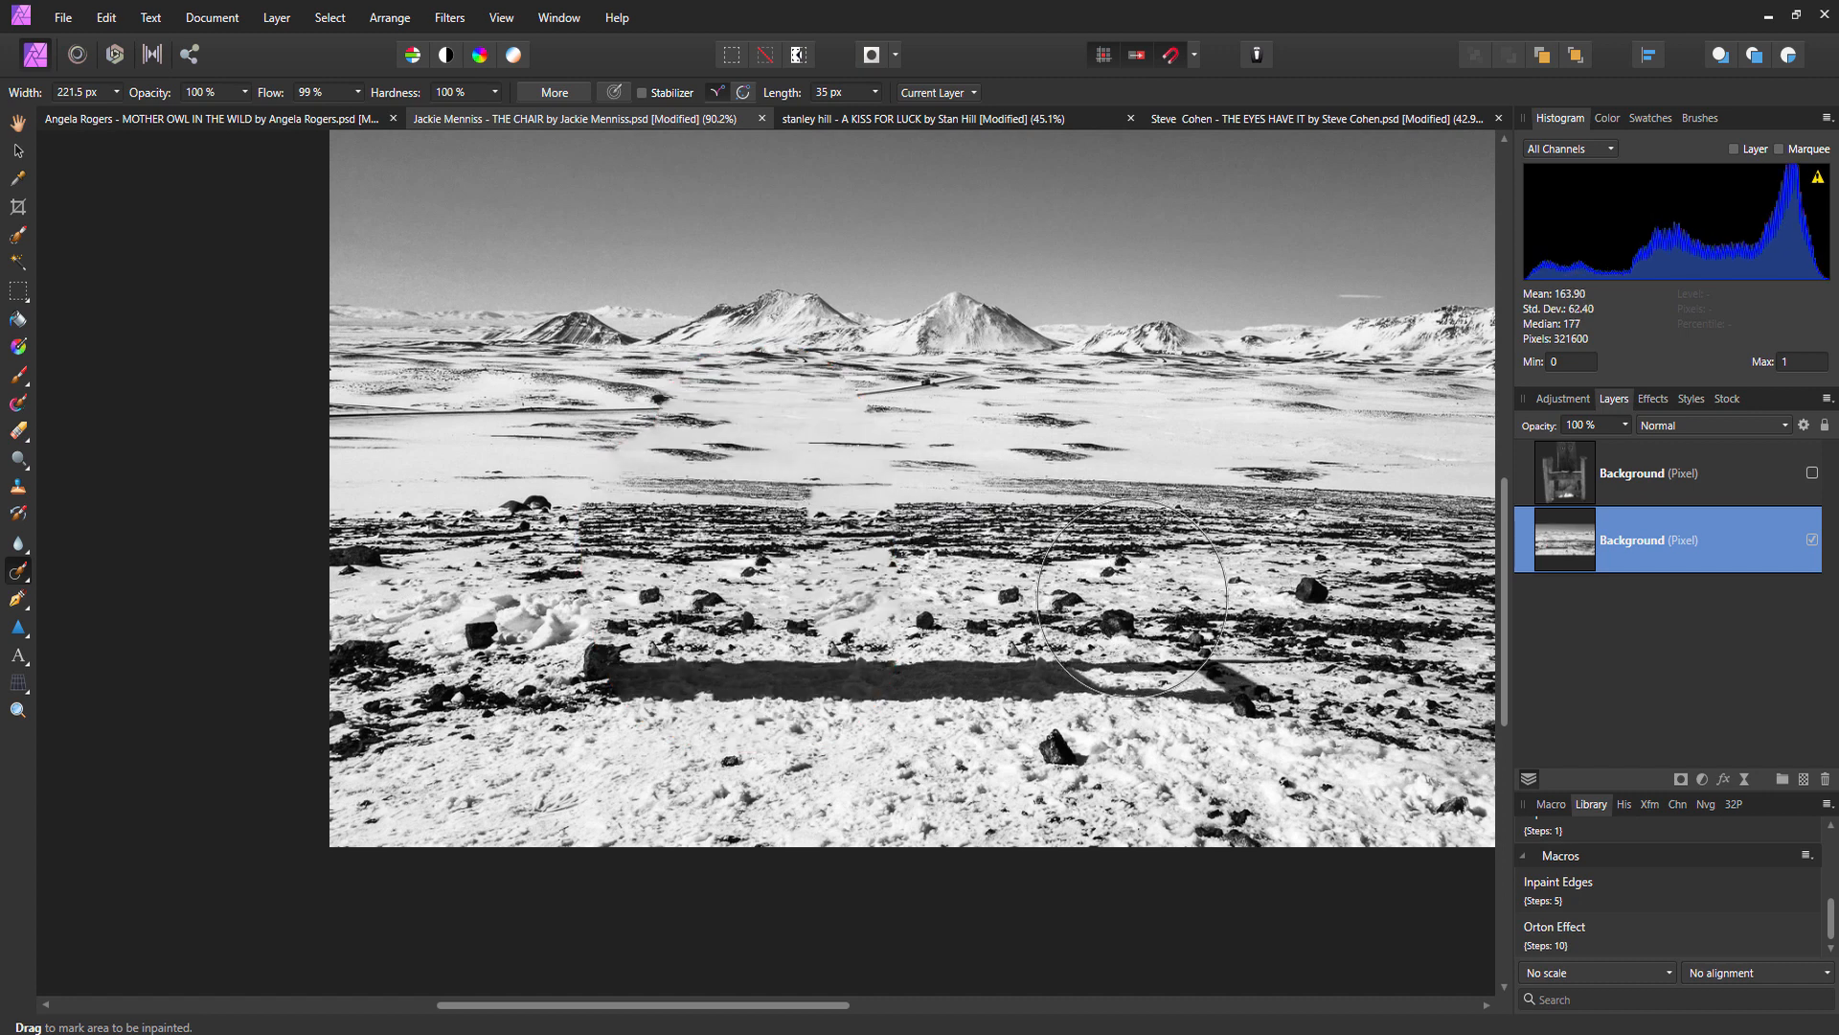
{"action": "left_click", "coordinate": [1813, 472]}
{"action": "scroll", "coordinate": [721, 593], "scroll_direction": "down", "scroll_amount": 1}
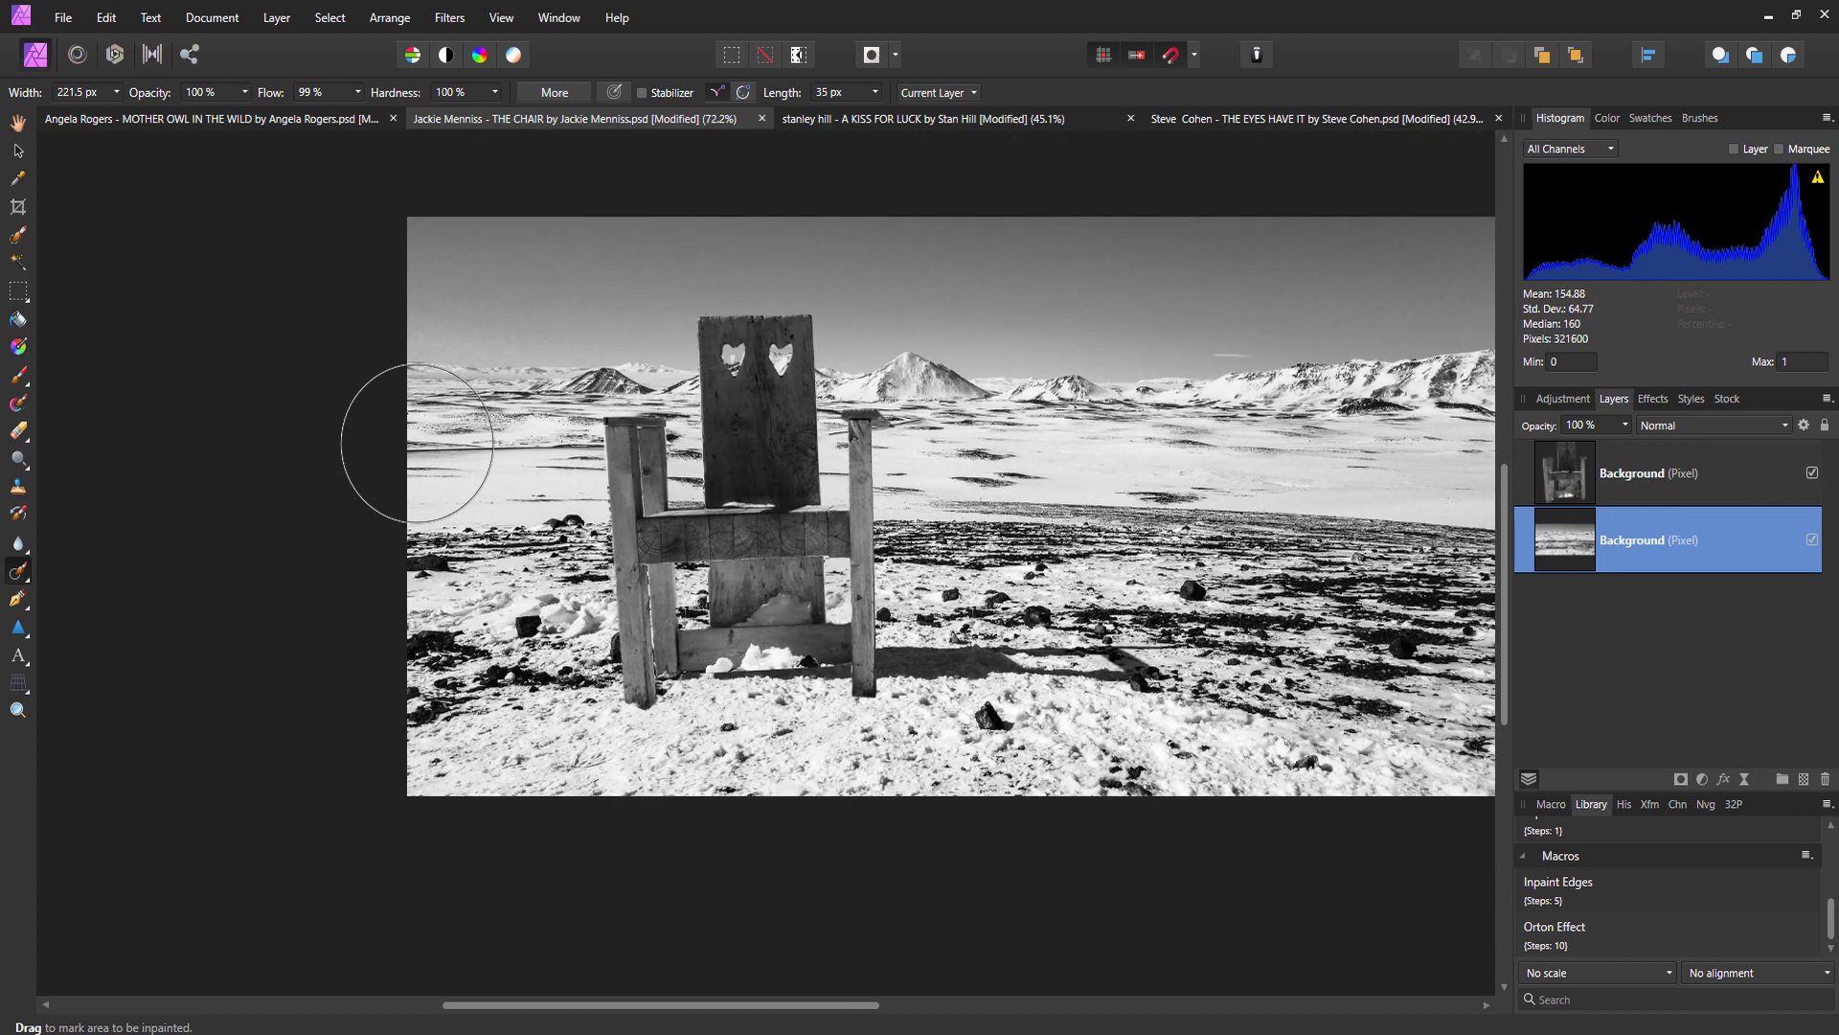
Shift the cut-out chair slightly up and left, enlarge it a little and rotate it slightly clockwise so it stands straight.
{"action": "left_click", "coordinate": [18, 150]}
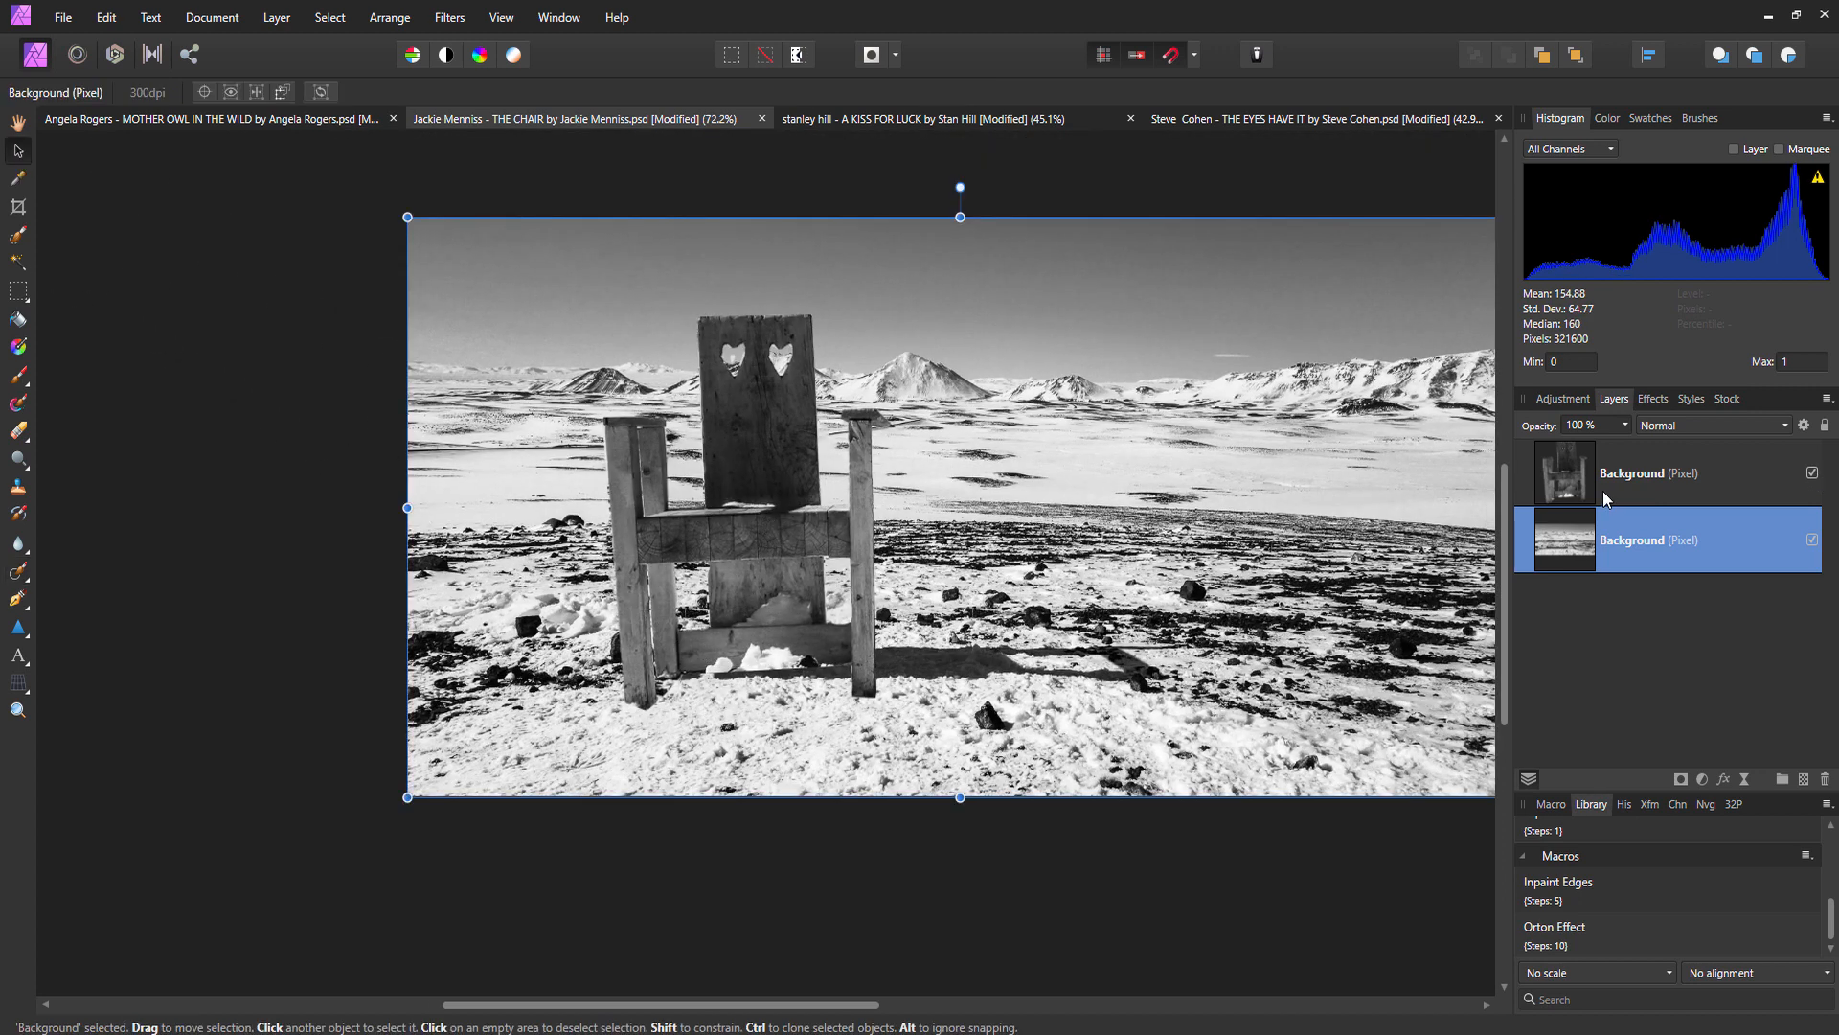
{"action": "left_click", "coordinate": [700, 563]}
{"action": "mouse_move", "coordinate": [774, 503]}
{"action": "left_mouse_down"}
{"action": "mouse_move", "coordinate": [834, 519]}
{"action": "mouse_move", "coordinate": [648, 517]}
{"action": "mouse_move", "coordinate": [782, 519]}
{"action": "mouse_move", "coordinate": [759, 508]}
{"action": "left_mouse_up"}
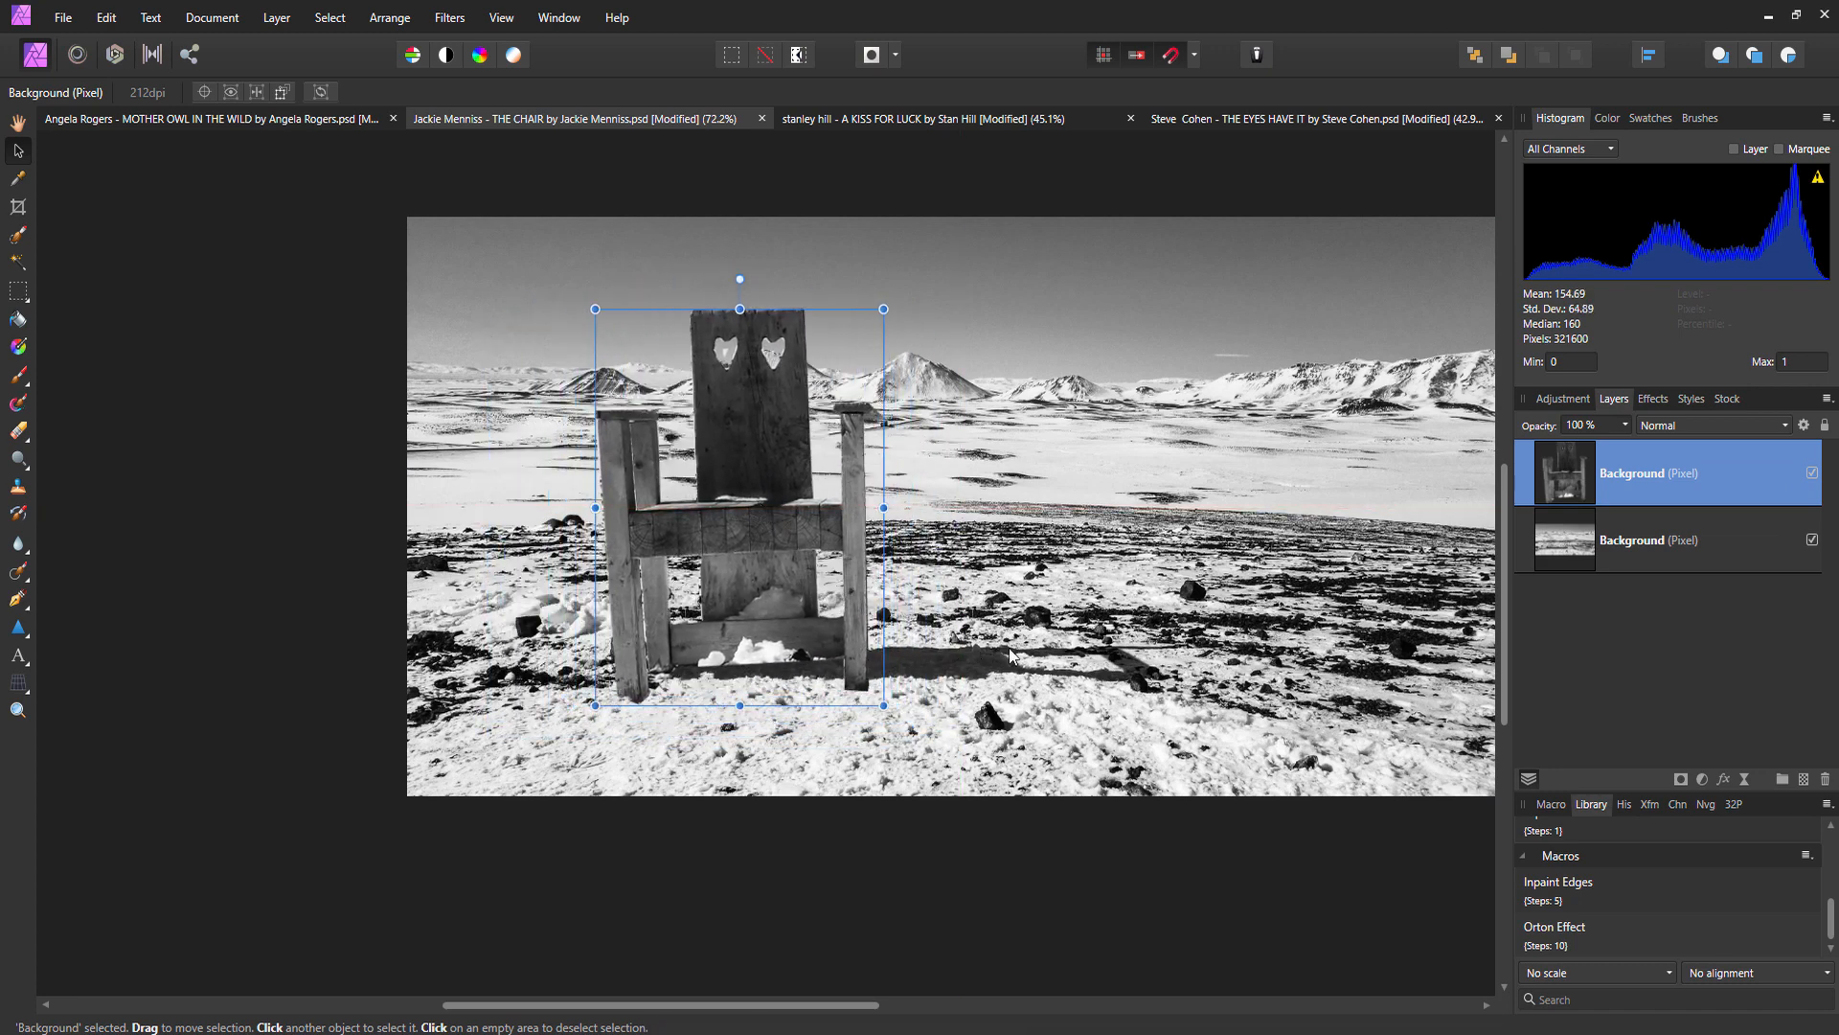
{"action": "left_click_drag", "start_coordinate": [882, 309], "coordinate": [888, 303]}
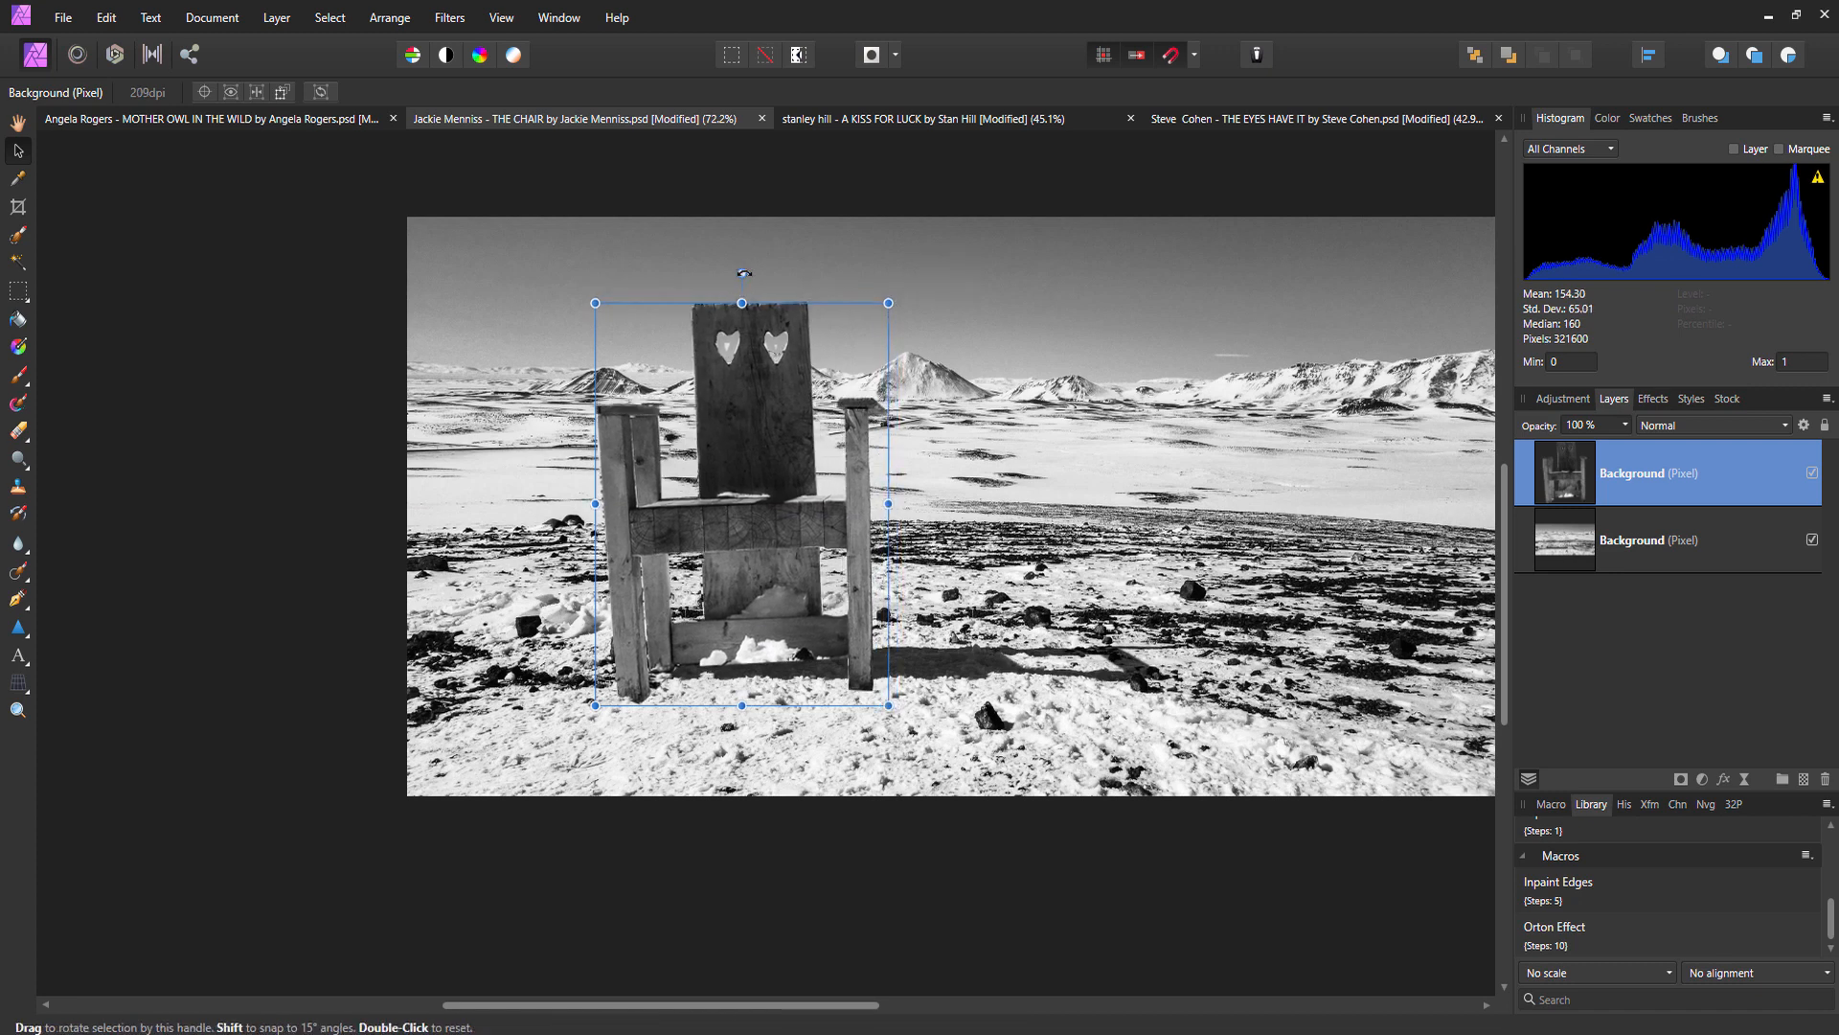
{"action": "left_click_drag", "start_coordinate": [744, 273], "coordinate": [745, 273]}
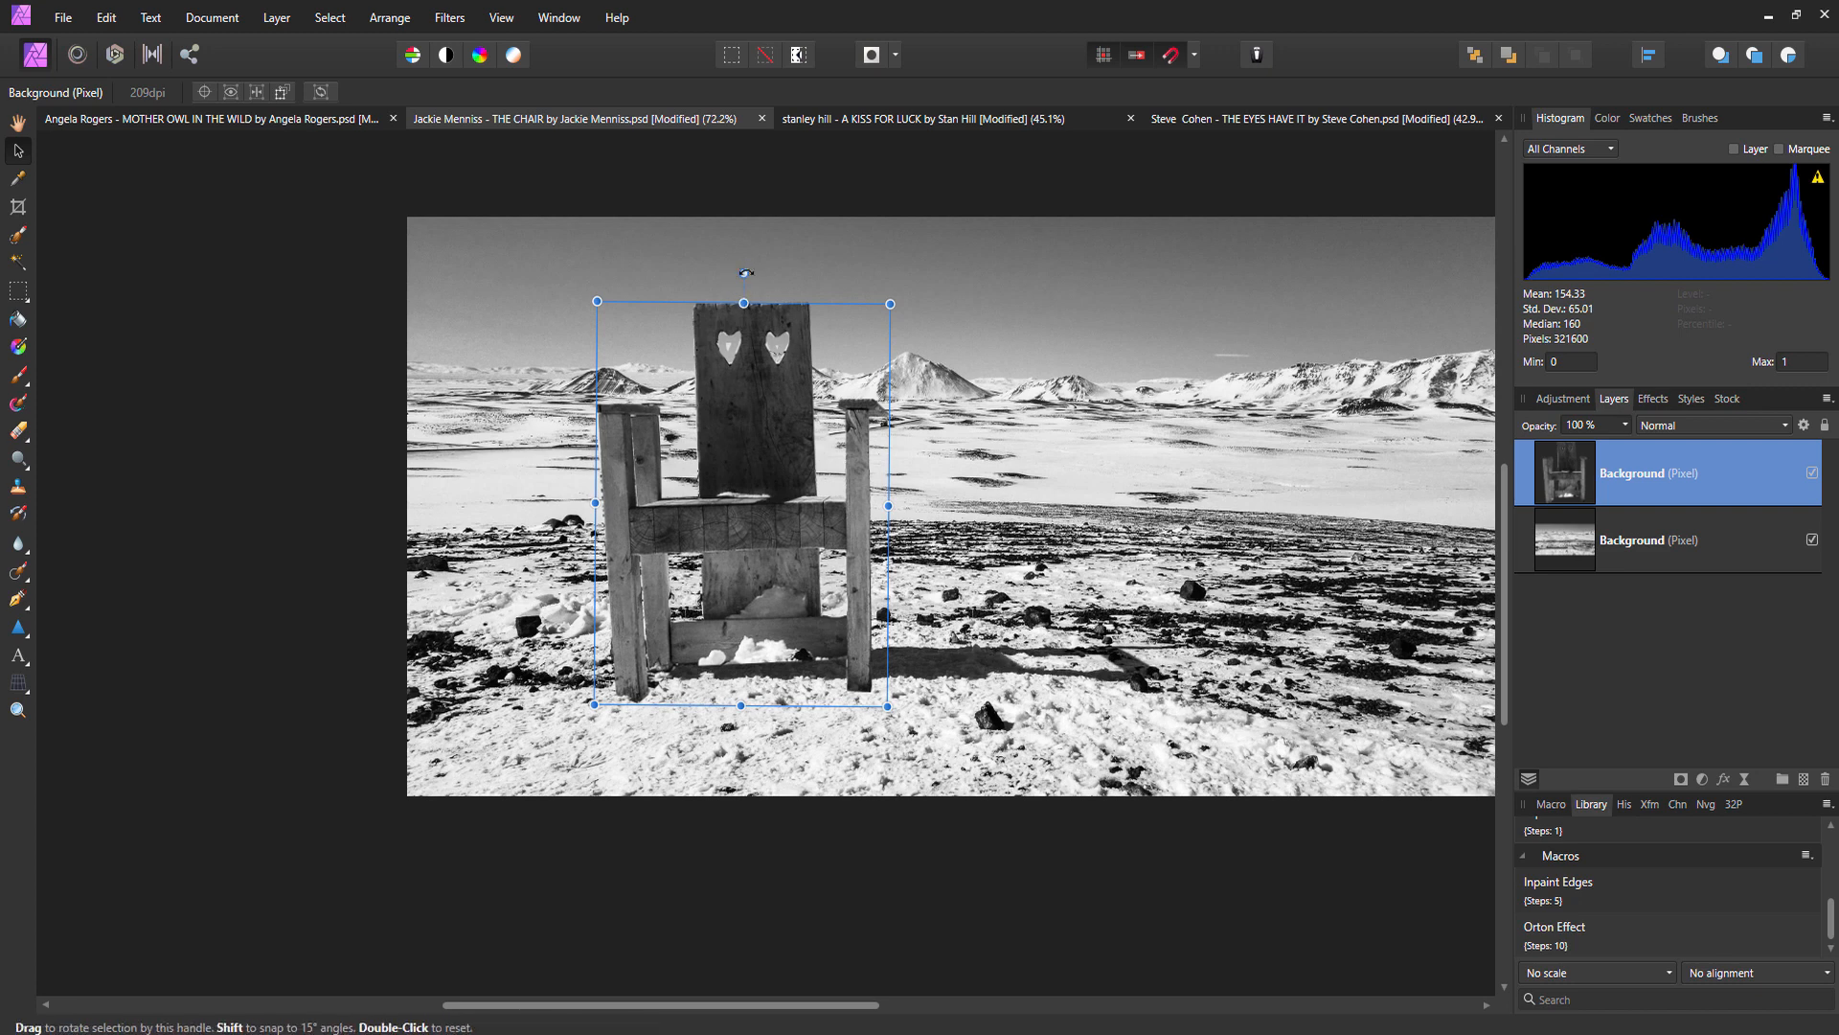
{"action": "left_click_drag", "start_coordinate": [745, 273], "coordinate": [749, 273]}
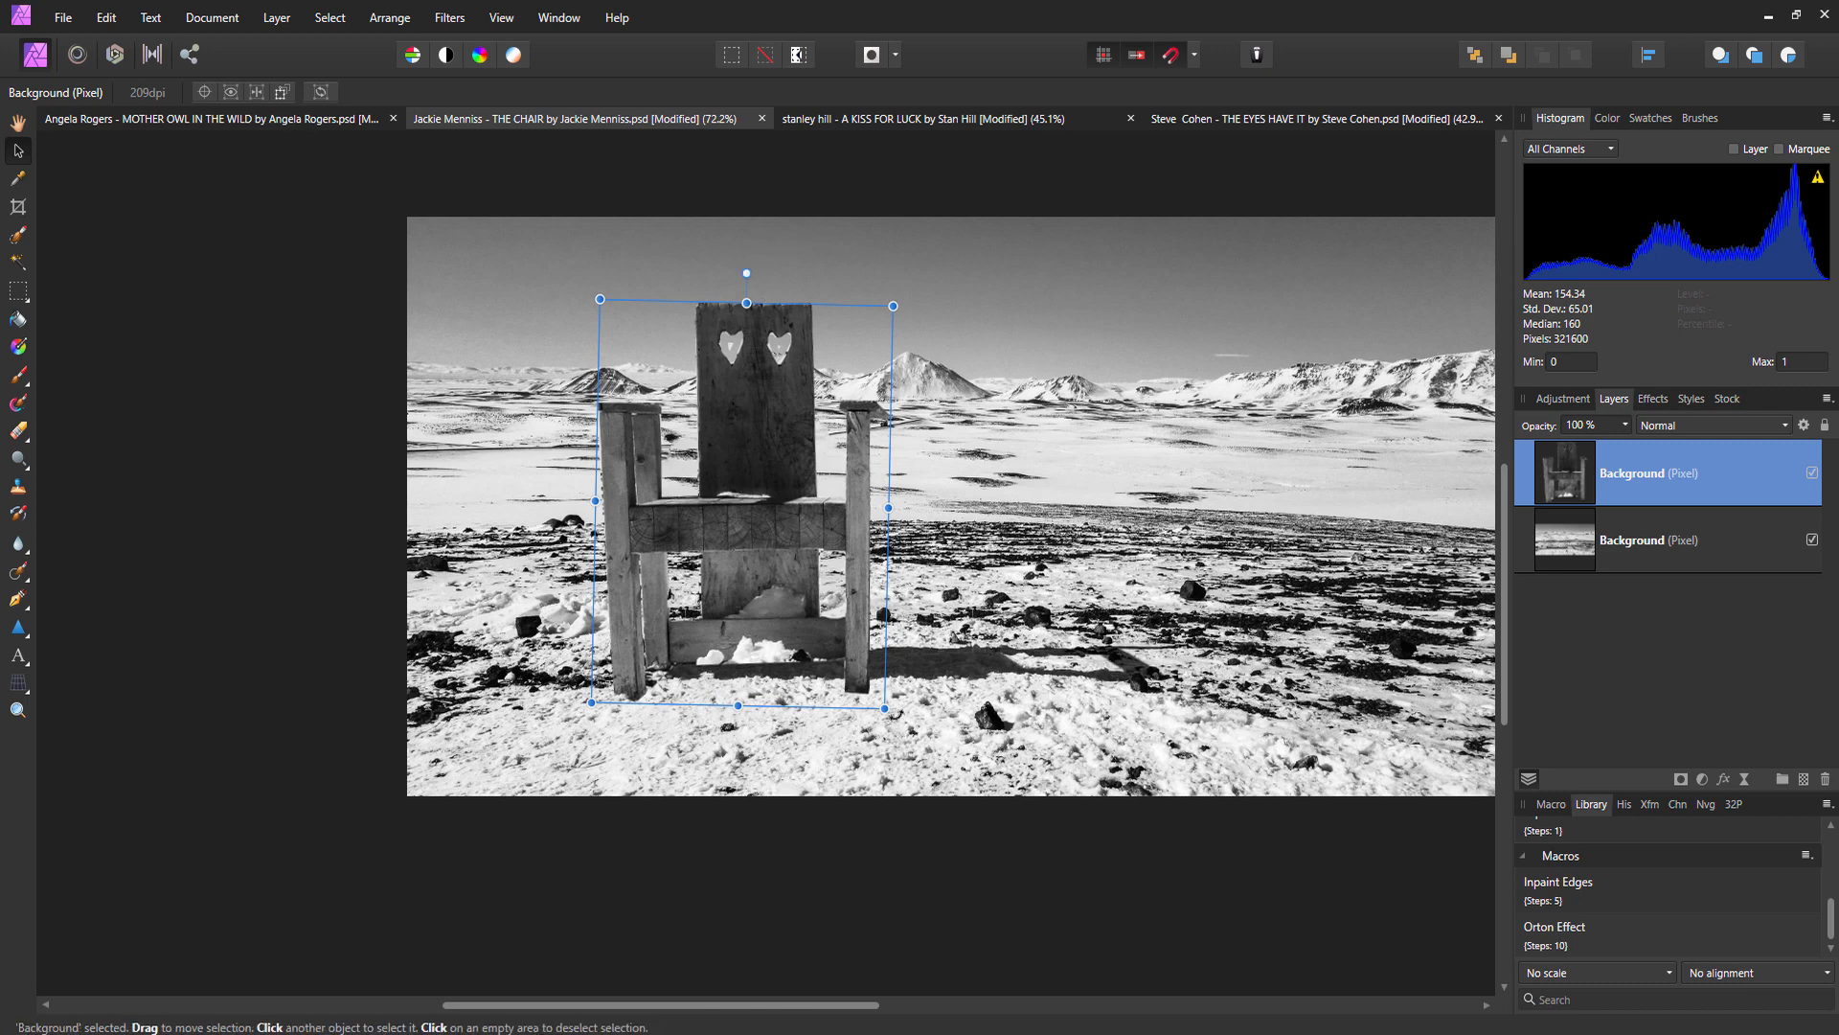